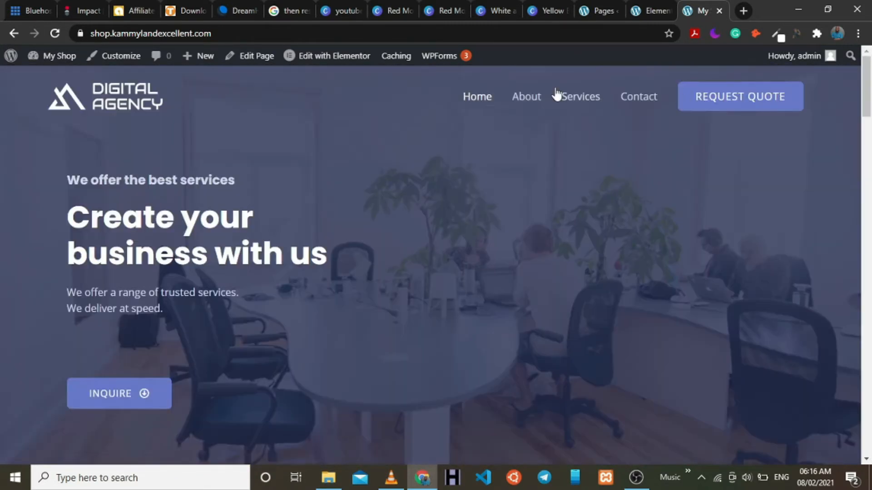
# Browse the live site's About and Services pages from the top menu.
pyautogui.click(535, 98)
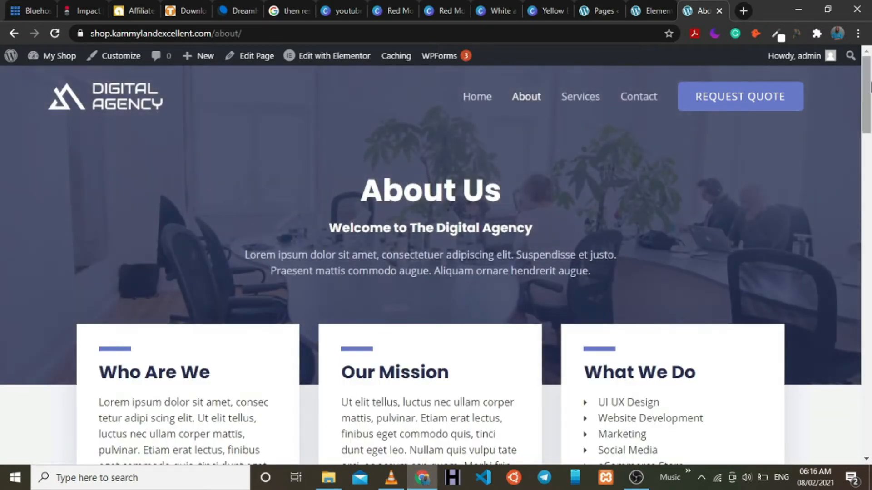
pyautogui.scroll(-6, 871, 86)
pyautogui.scroll(6, 870, 87)
pyautogui.moveTo(870, 81)
pyautogui.mouseDown()
pyautogui.moveTo(871, 401)
pyautogui.moveTo(871, 82)
pyautogui.mouseUp()
pyautogui.click(599, 95)
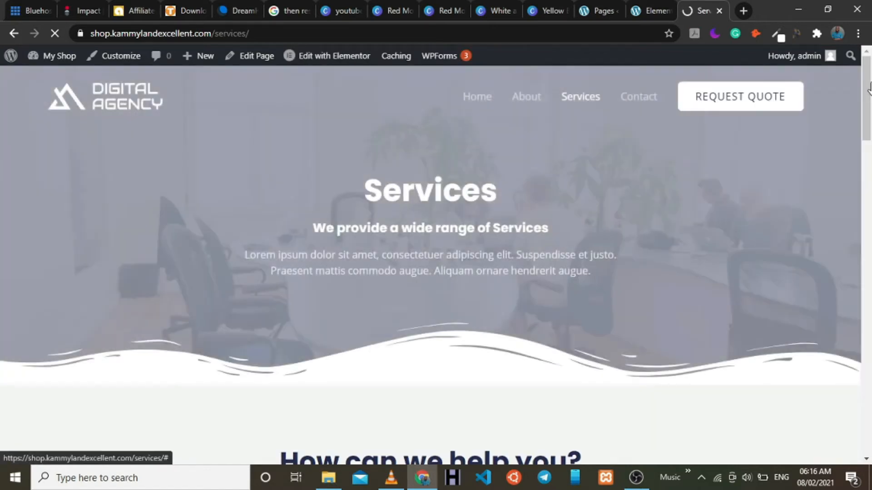
pyautogui.moveTo(870, 87); pyautogui.dragTo(870, 107)
# Open the Contact Us page, scroll through it and return to the top.
pyautogui.click(651, 108)
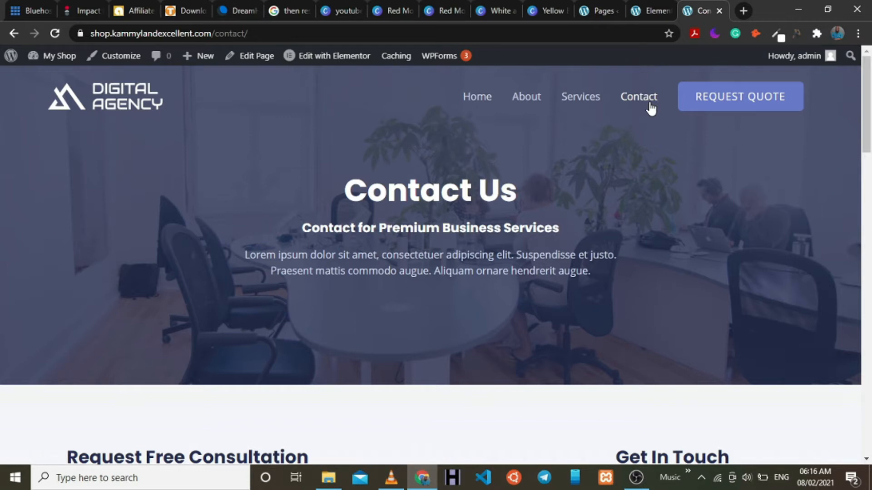
pyautogui.moveTo(867, 72); pyautogui.dragTo(869, 388)
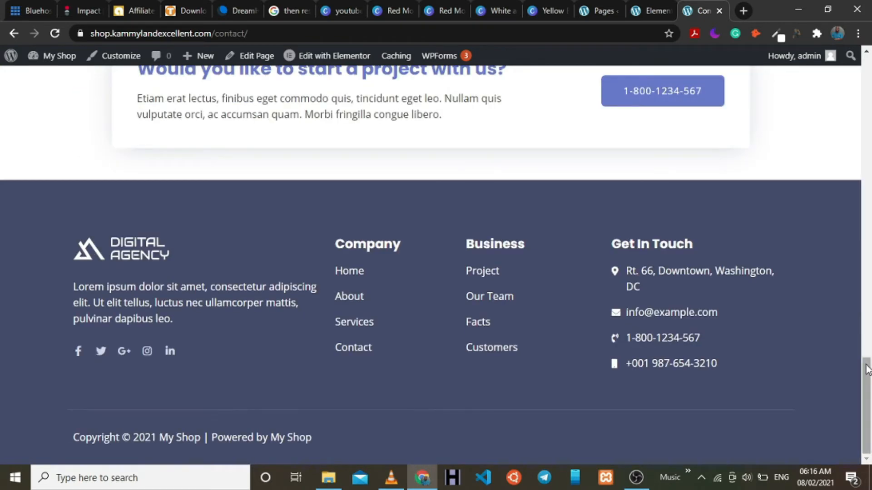
pyautogui.moveTo(870, 391); pyautogui.dragTo(869, 91)
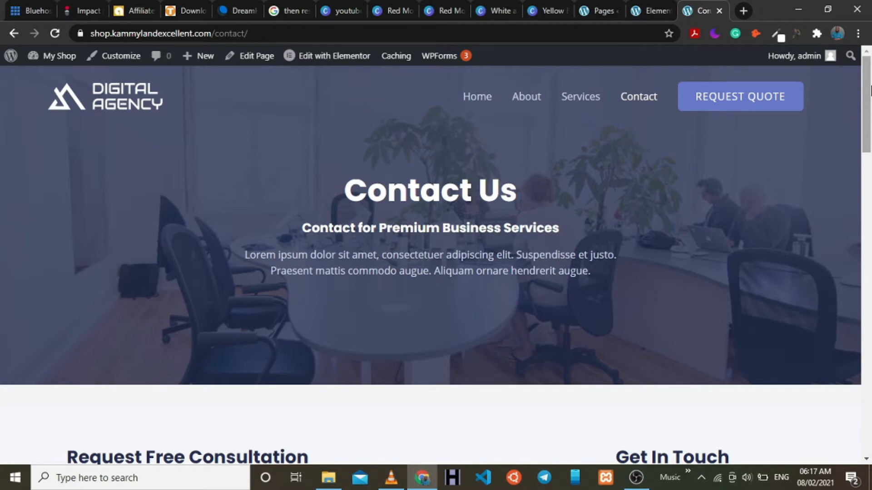
pyautogui.moveTo(870, 91)
pyautogui.mouseDown()
pyautogui.moveTo(871, 385)
pyautogui.moveTo(871, 95)
pyautogui.mouseUp()
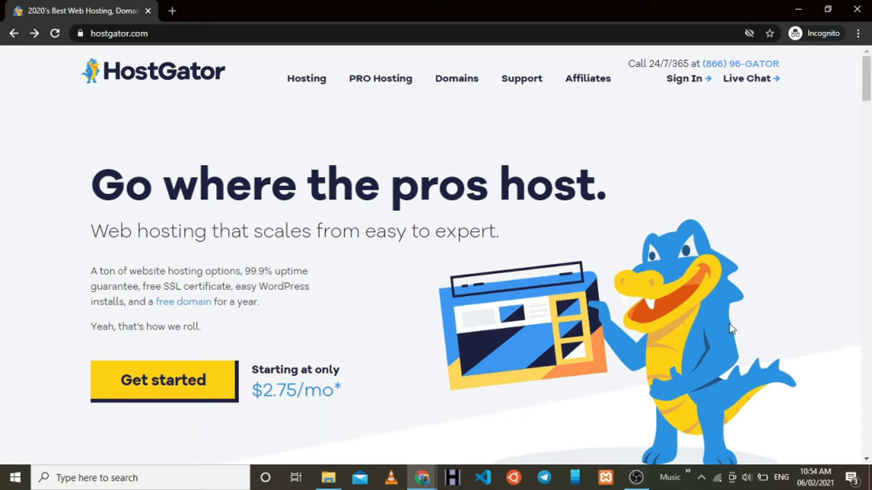
# Go to Shared Hosting plans and compare Hatchling $2.75, Baby $3.50 and Business $5.25 per month.
pyautogui.moveTo(870, 102)
pyautogui.mouseDown()
pyautogui.moveTo(870, 120)
pyautogui.moveTo(870, 108)
pyautogui.mouseUp()
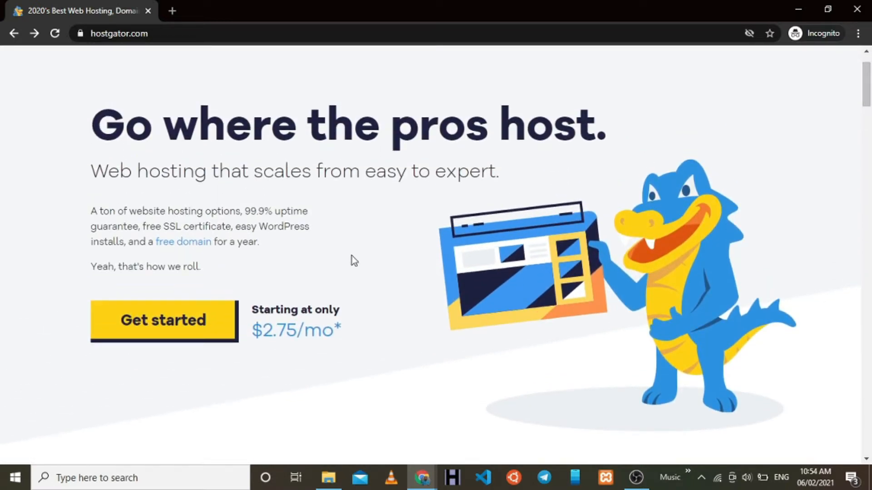
pyautogui.click(182, 326)
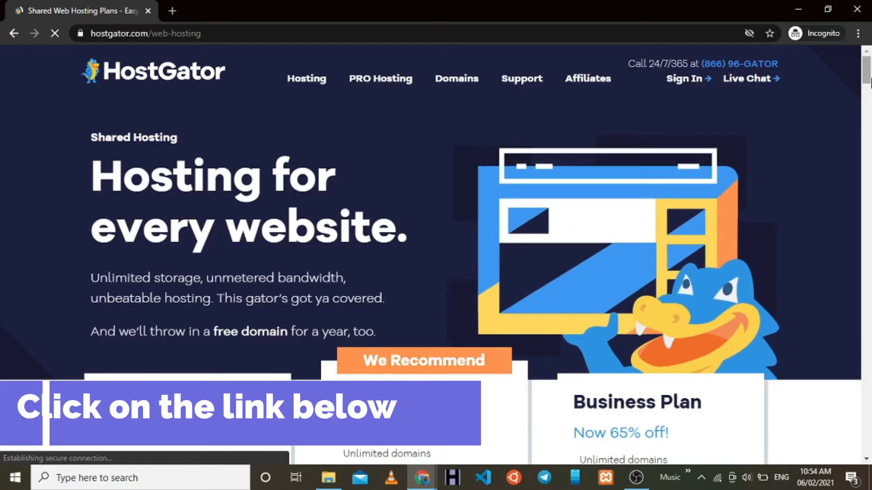
pyautogui.moveTo(870, 74); pyautogui.dragTo(870, 98)
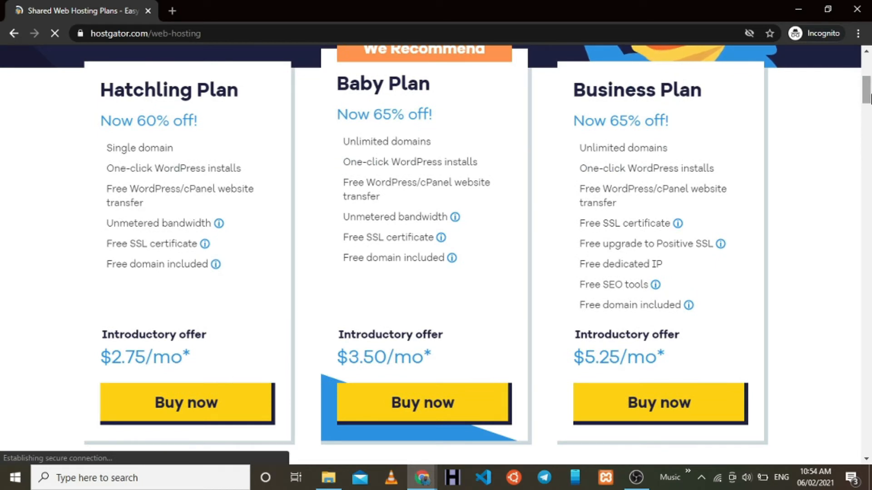
pyautogui.moveTo(870, 98); pyautogui.dragTo(870, 97)
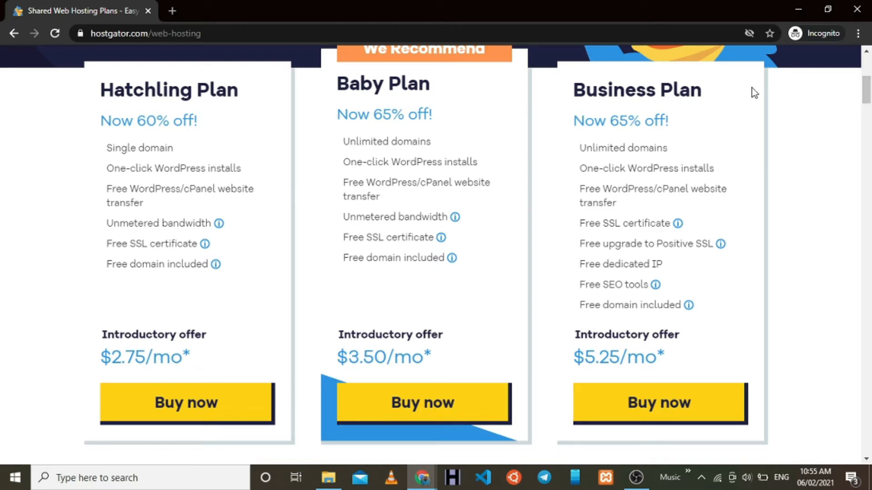
# Start checkout for the Baby plan, keeping Register a New Domain selected.
pyautogui.click(432, 407)
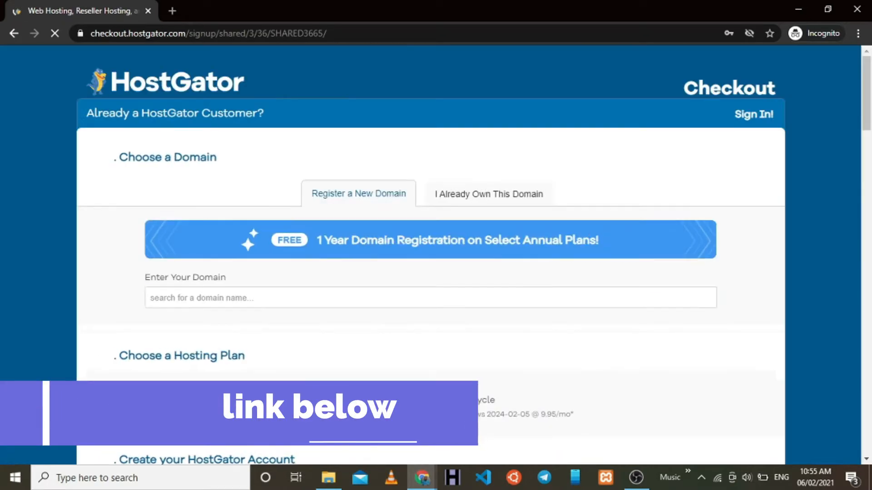
pyautogui.scroll(-2, 870, 122)
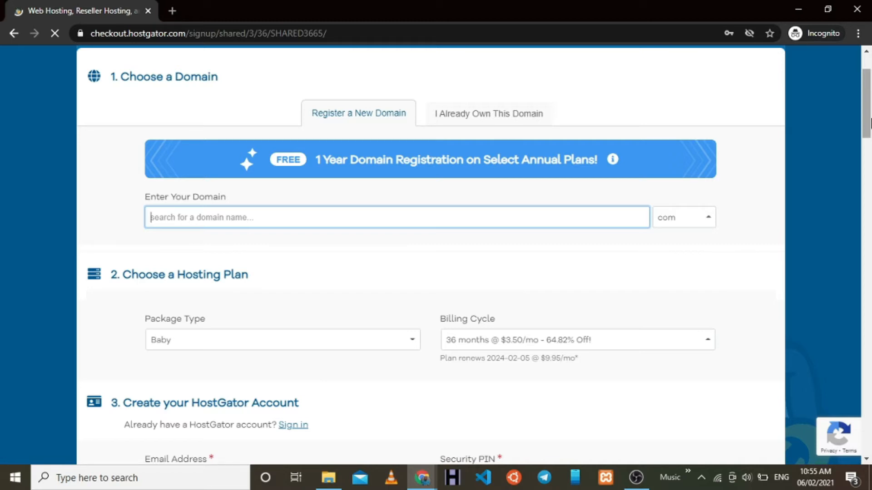
pyautogui.click(537, 129)
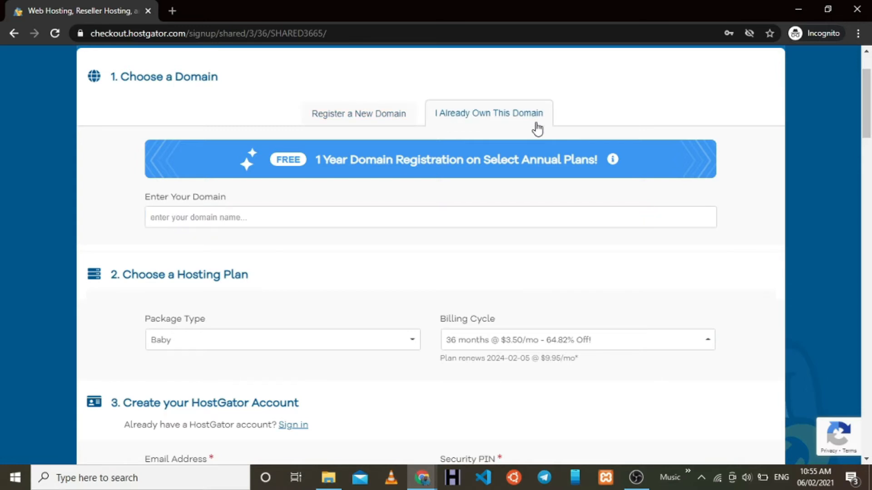
pyautogui.click(386, 121)
# Enter the new .com domain name and search it, claiming it free for one year.
pyautogui.click(357, 215)
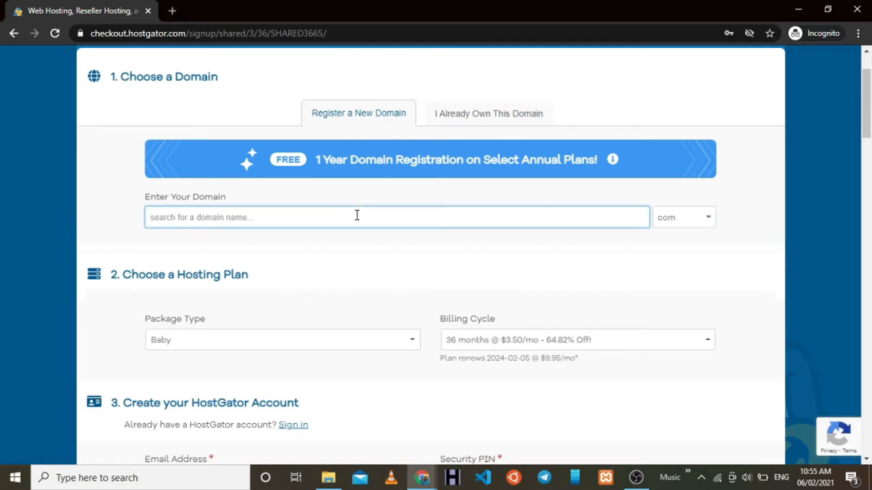
pyautogui.write('theajayidaniel')
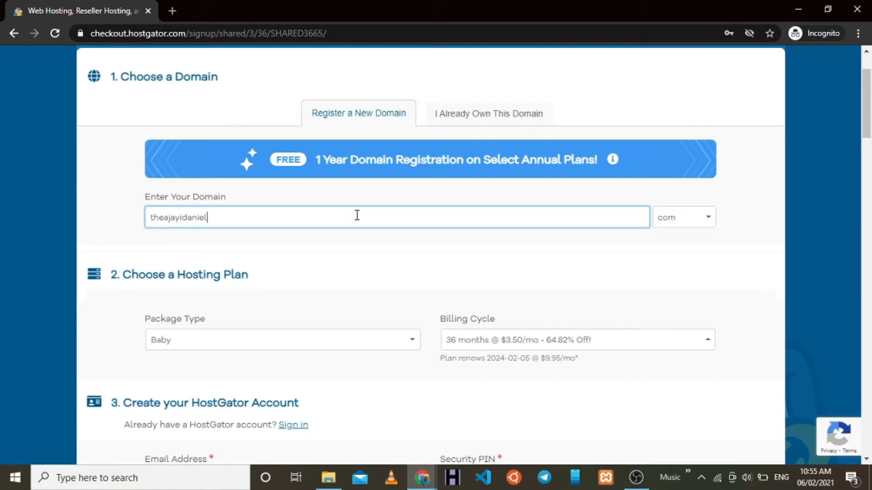
pyautogui.click(695, 223)
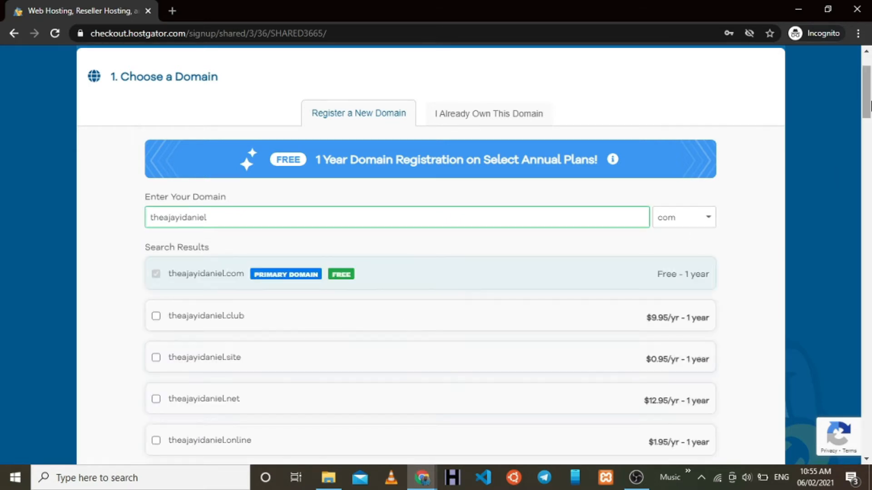
pyautogui.moveTo(870, 96); pyautogui.dragTo(870, 111)
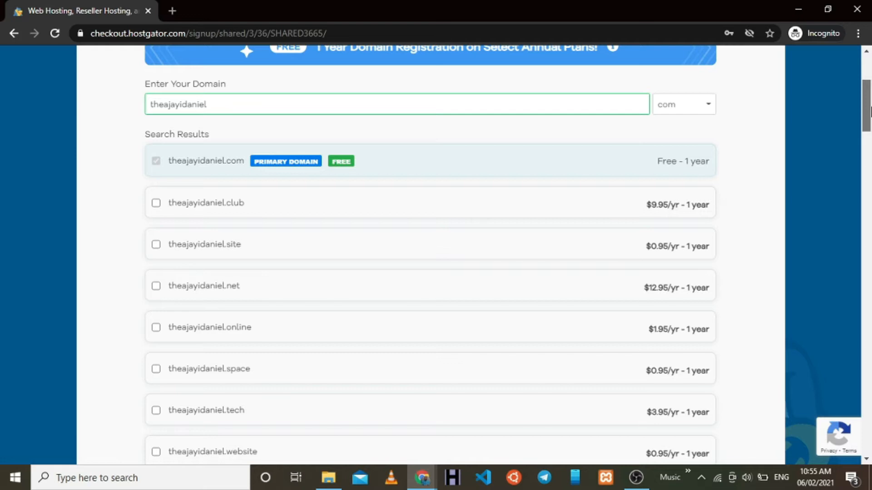
pyautogui.moveTo(870, 112); pyautogui.dragTo(870, 107)
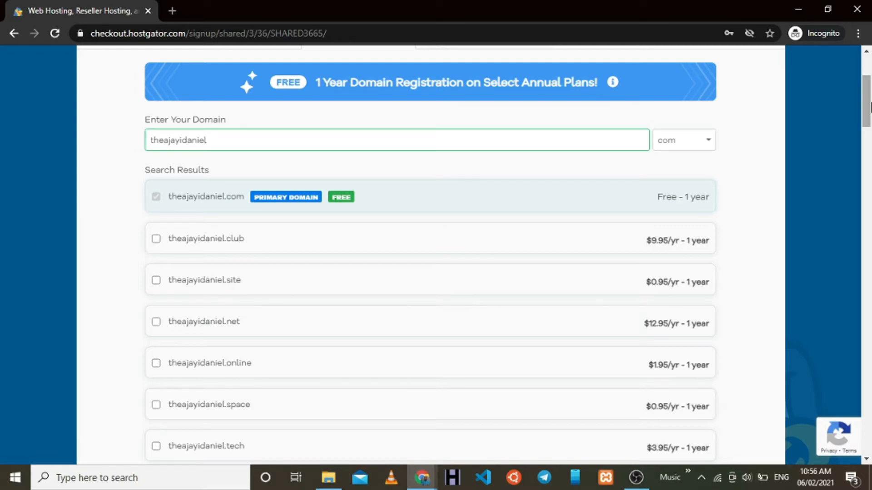
pyautogui.moveTo(870, 106); pyautogui.dragTo(870, 193)
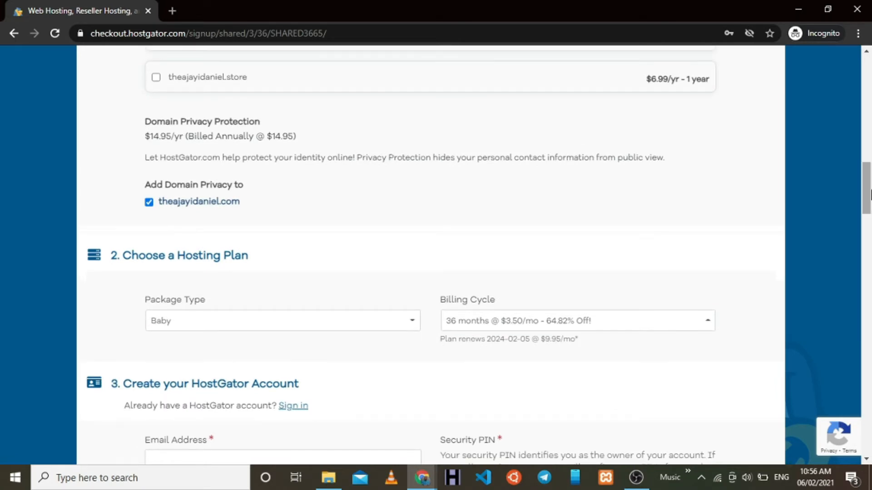
# Keep the Baby package and set billing to 12 months @ $5.00/mo (58.16% off).
pyautogui.moveTo(871, 191); pyautogui.dragTo(871, 207)
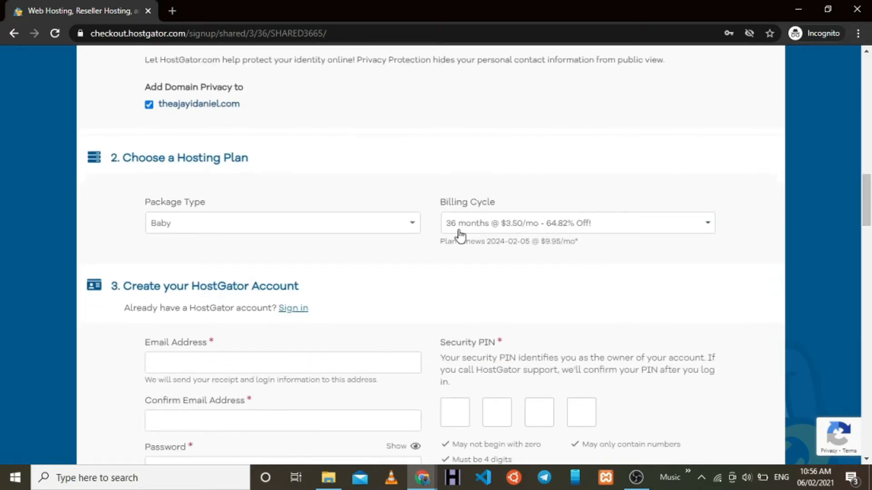
pyautogui.click(375, 229)
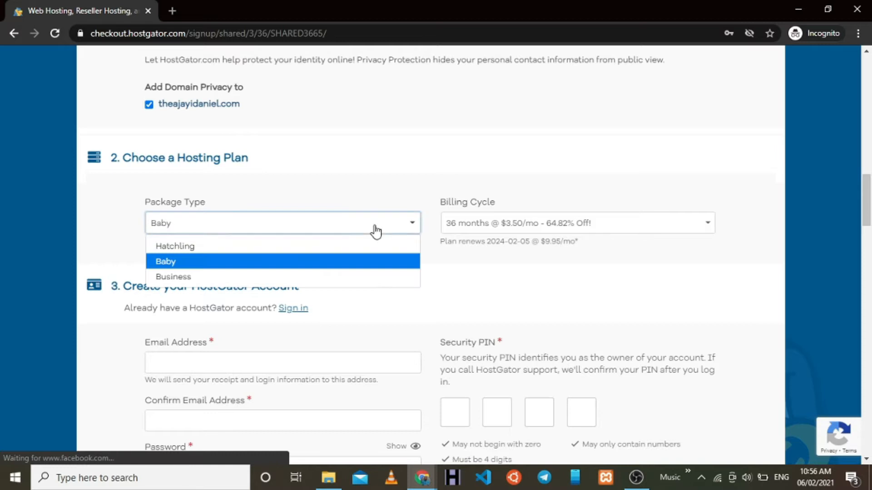
pyautogui.click(375, 230)
pyautogui.click(513, 223)
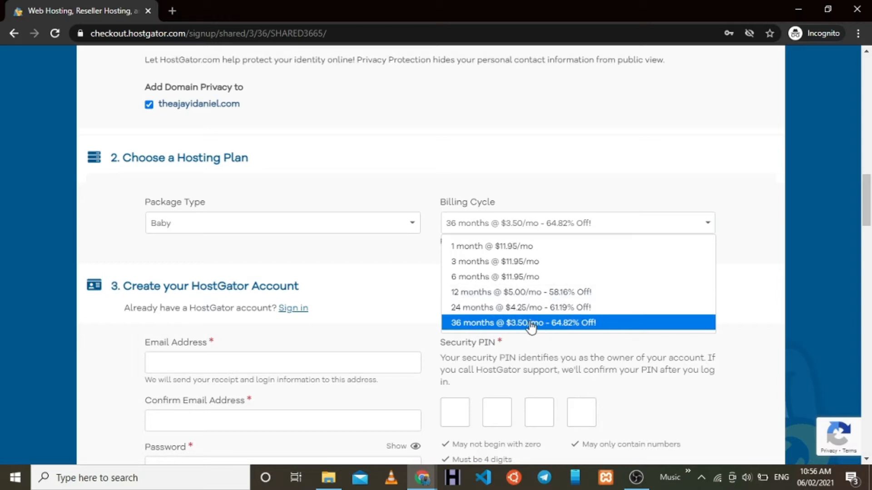
pyautogui.click(506, 294)
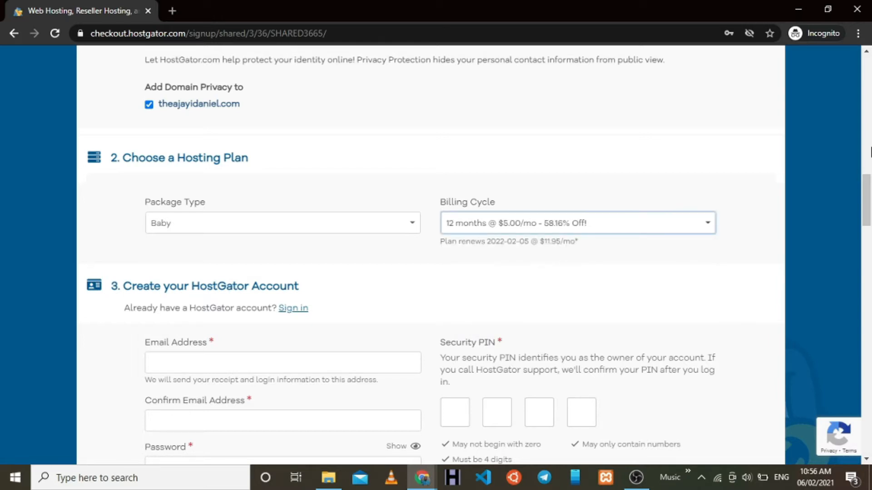
# Fill in the account e-mail, autofilling the account and billing contact details.
pyautogui.moveTo(870, 186); pyautogui.dragTo(870, 227)
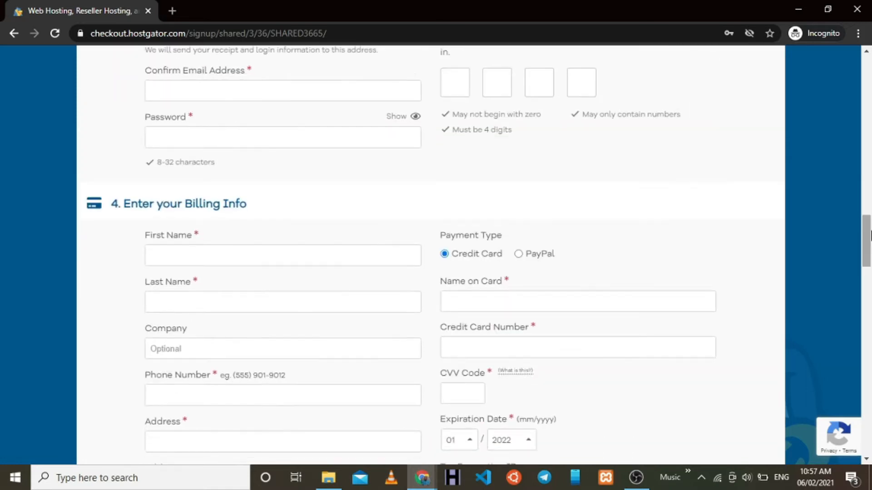
pyautogui.moveTo(870, 261); pyautogui.dragTo(869, 248)
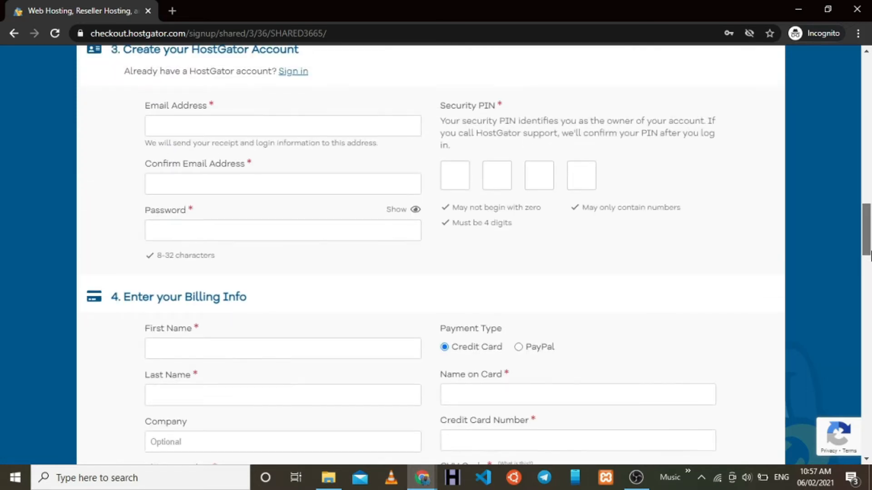
pyautogui.click(334, 122)
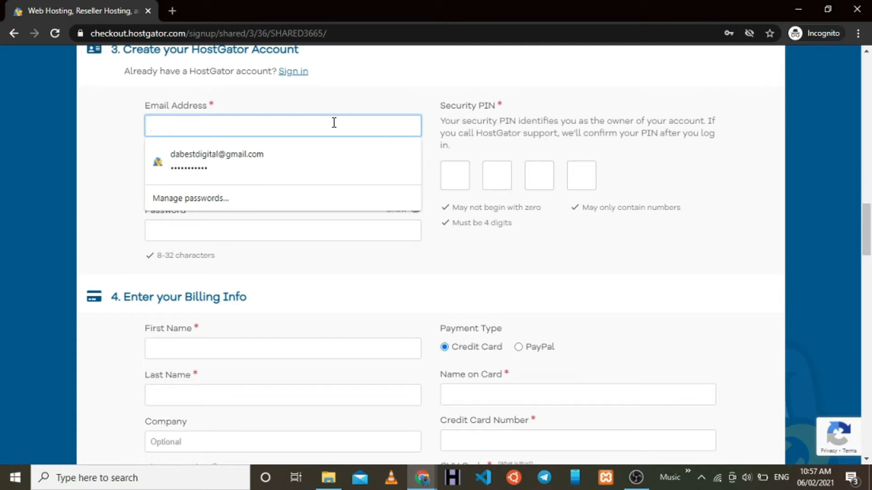
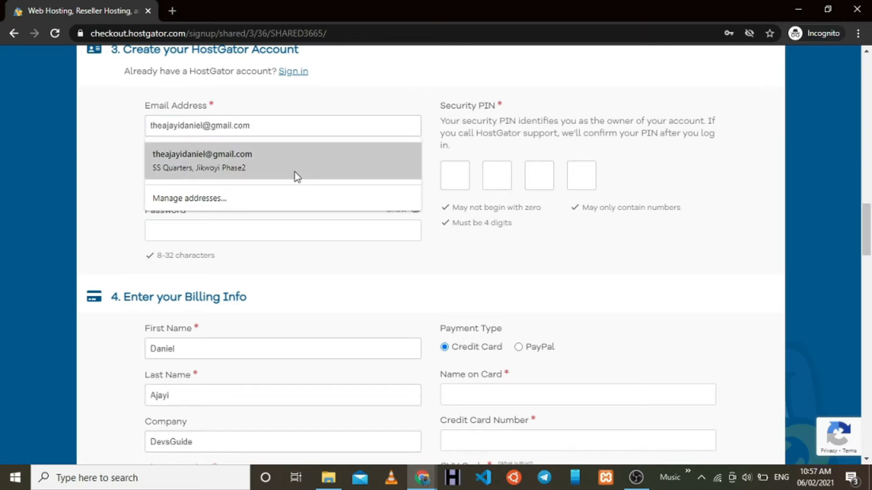
pyautogui.click(295, 171)
pyautogui.scroll(-10, 295, 172)
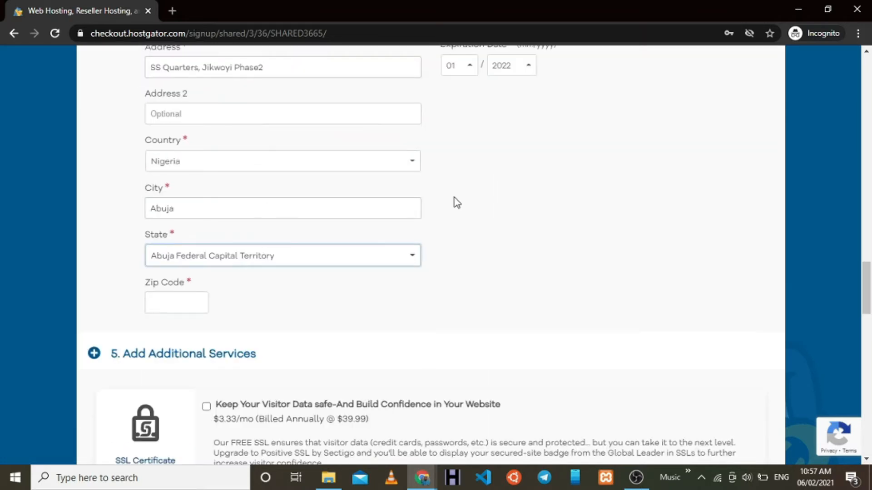
pyautogui.moveTo(870, 295); pyautogui.dragTo(869, 238)
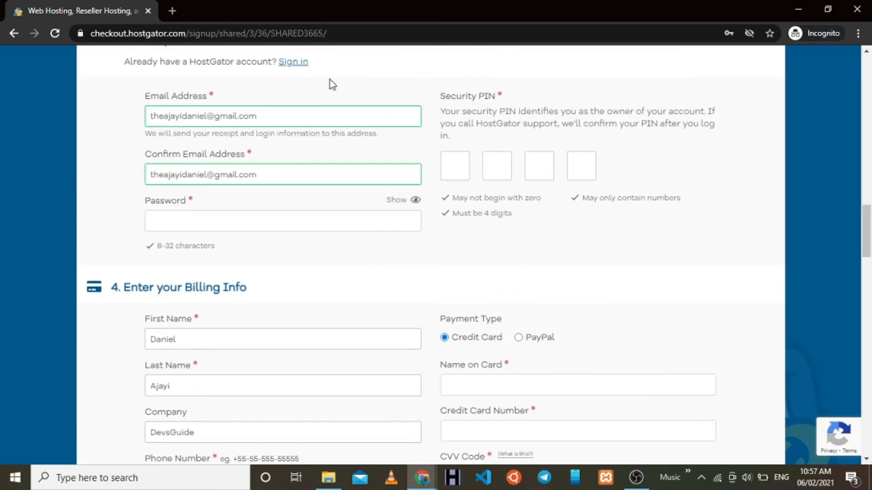
# Enter the account password and a four-digit security PIN.
pyautogui.click(303, 218)
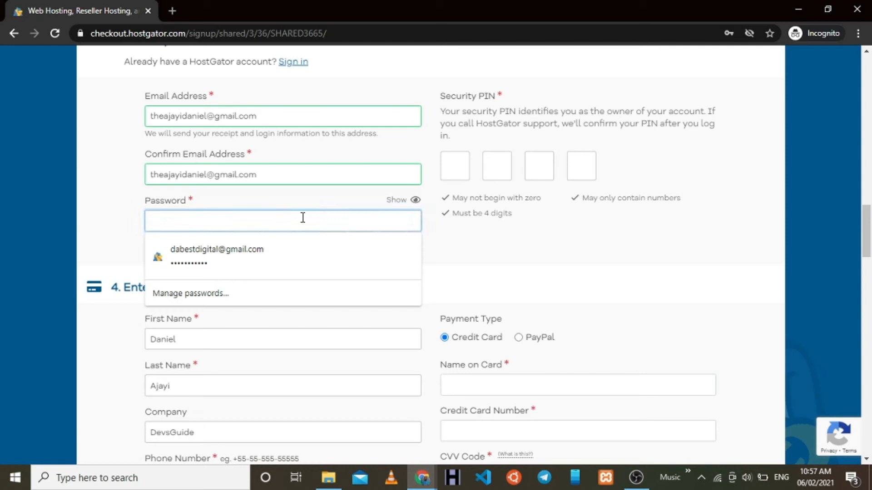
pyautogui.write('d')
pyautogui.write('•••')
pyautogui.write('•••••')
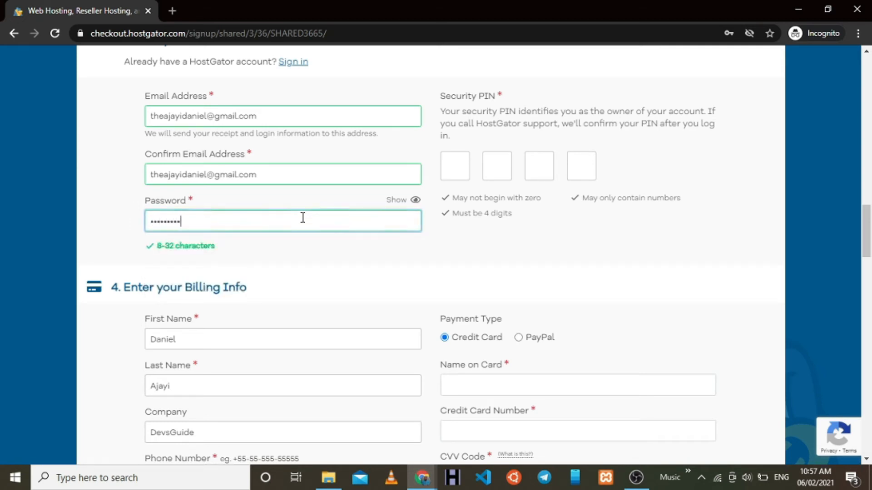
pyautogui.click(463, 173)
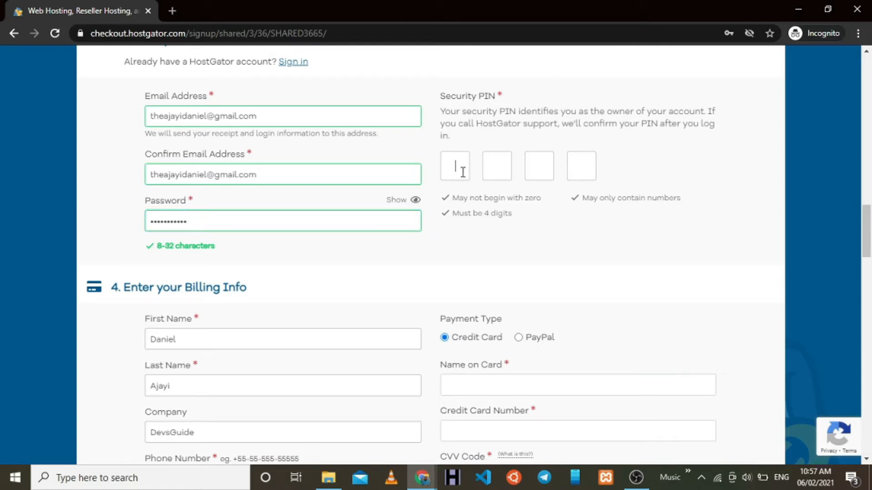
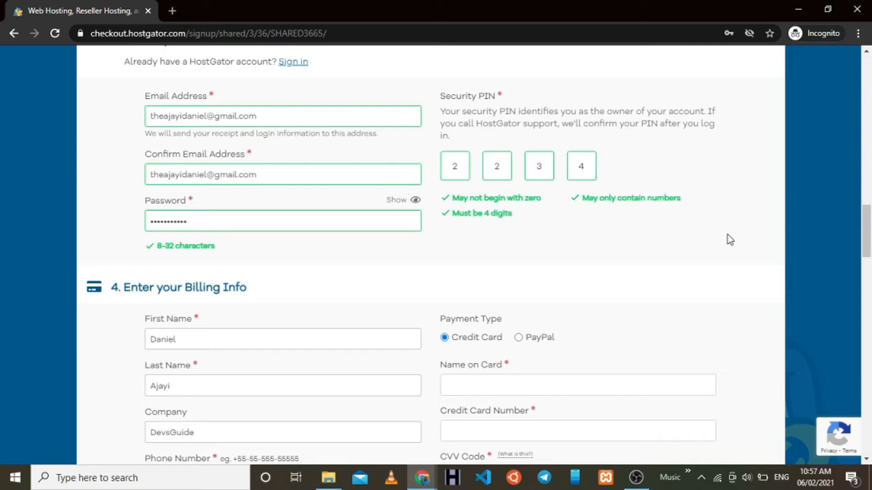
pyautogui.moveTo(868, 241); pyautogui.dragTo(869, 268)
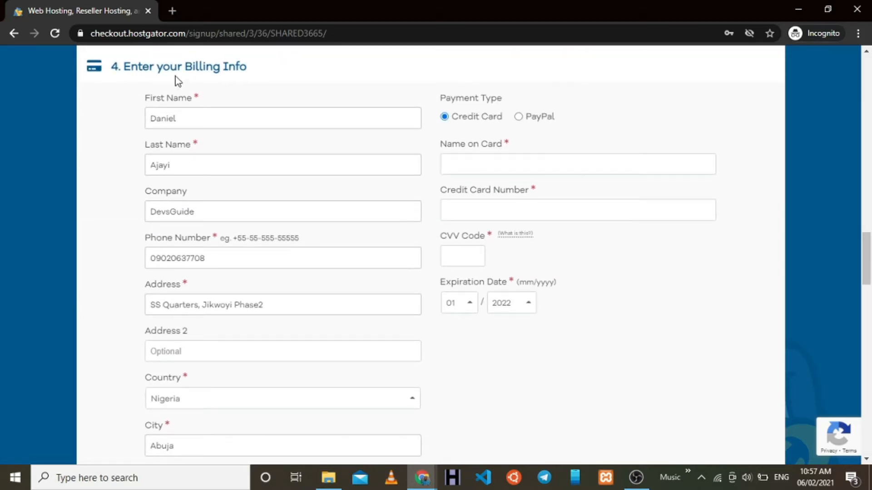
pyautogui.moveTo(868, 244); pyautogui.dragTo(869, 224)
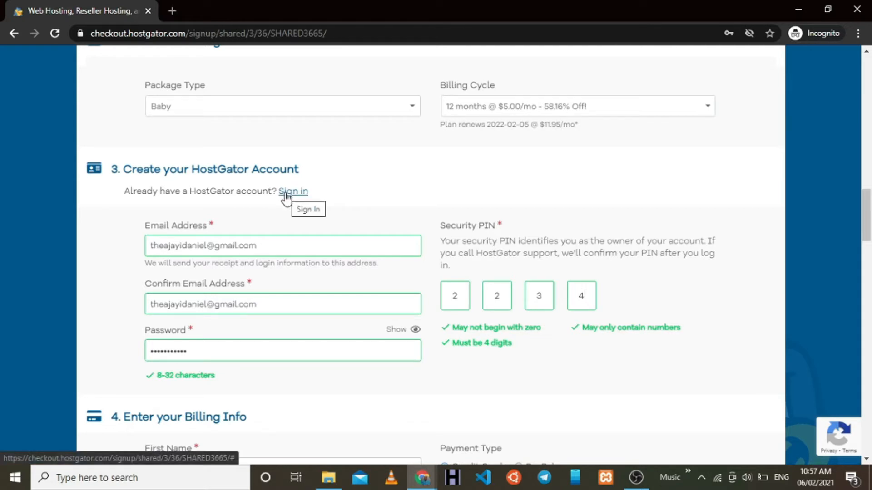
# Enter the billing zip code, dismissing the saved-address suggestions.
pyautogui.moveTo(864, 231); pyautogui.dragTo(868, 270)
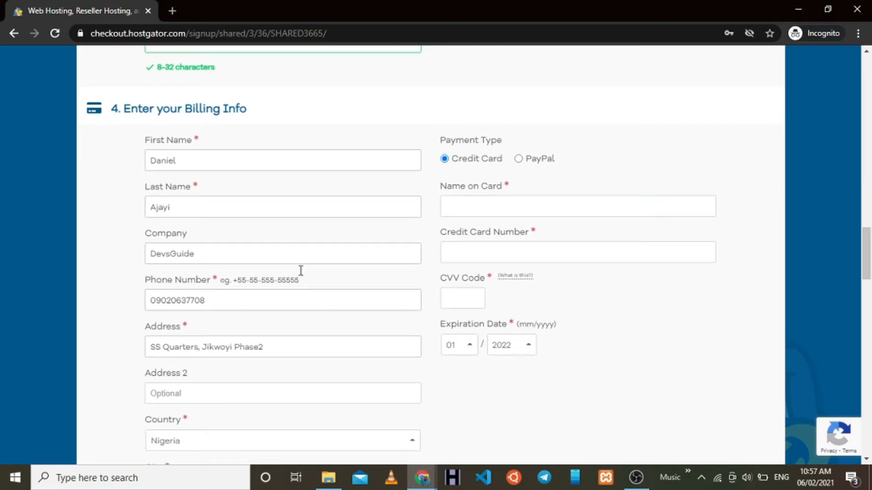
pyautogui.moveTo(870, 243); pyautogui.dragTo(870, 270)
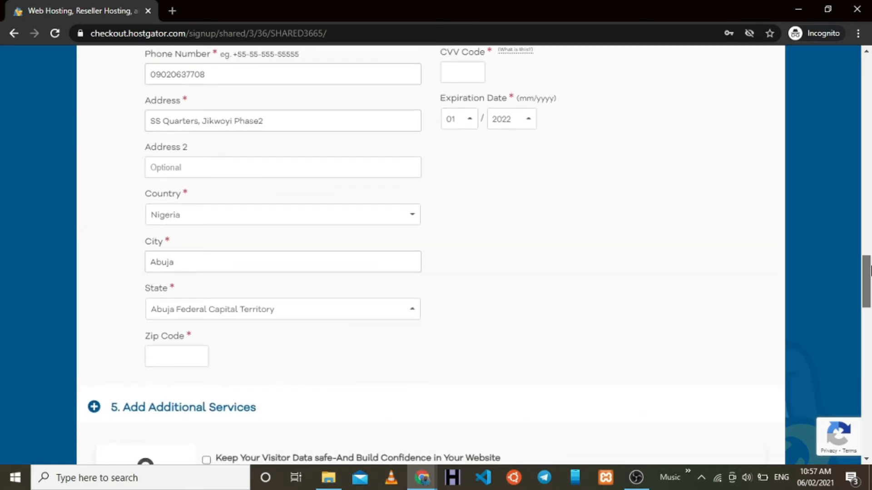
pyautogui.click(177, 357)
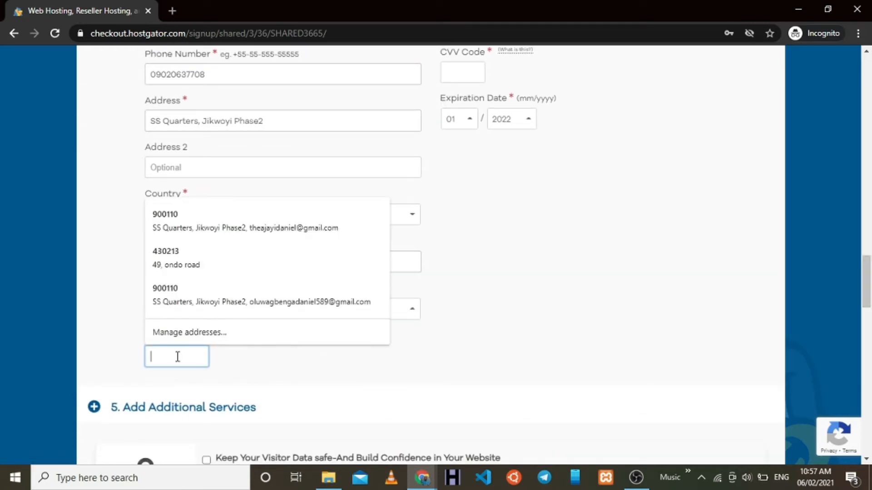
pyautogui.write('900')
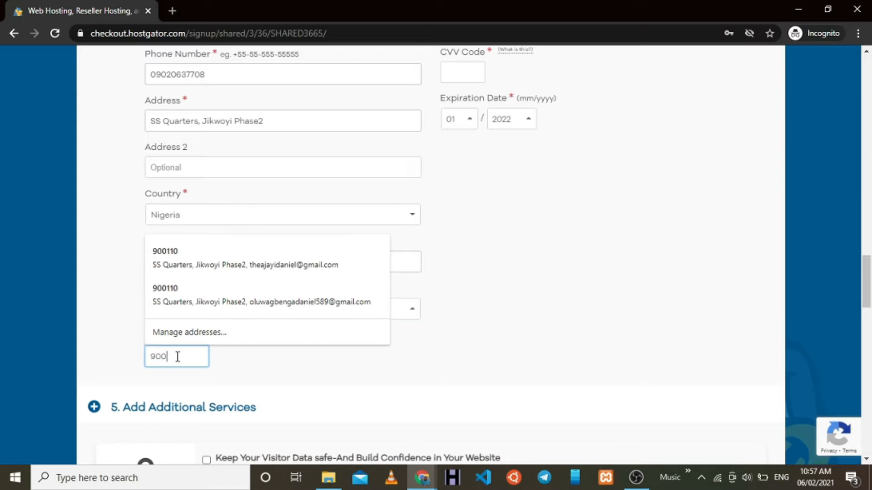
pyautogui.write('110')
pyautogui.click(618, 342)
pyautogui.moveTo(868, 279); pyautogui.dragTo(869, 243)
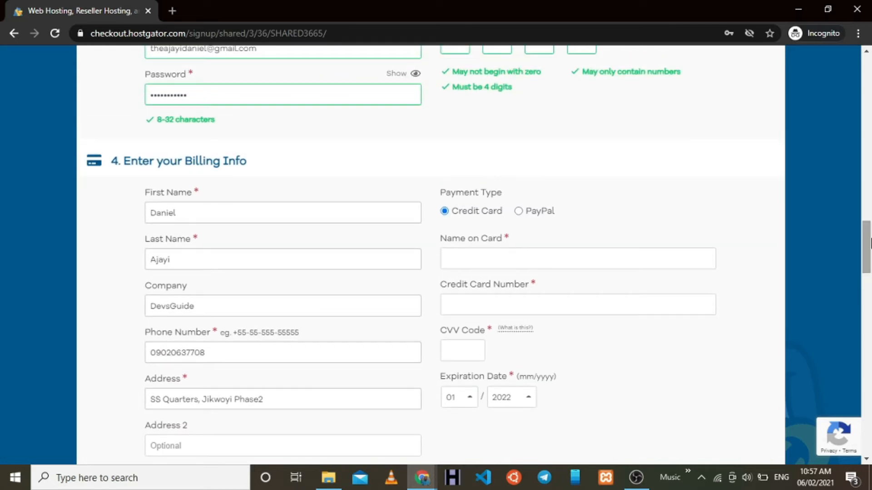
# Switch the payment type to PayPal and back, leaving Credit Card selected.
pyautogui.click(560, 257)
pyautogui.click(591, 225)
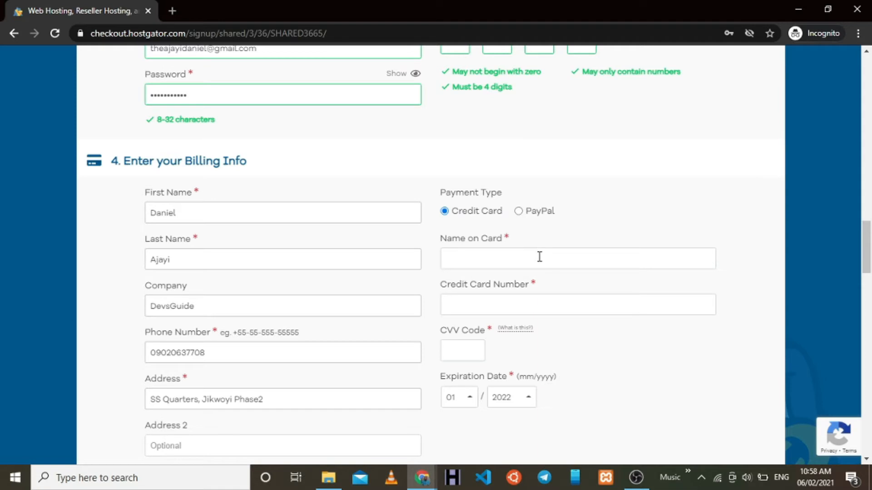
pyautogui.click(520, 211)
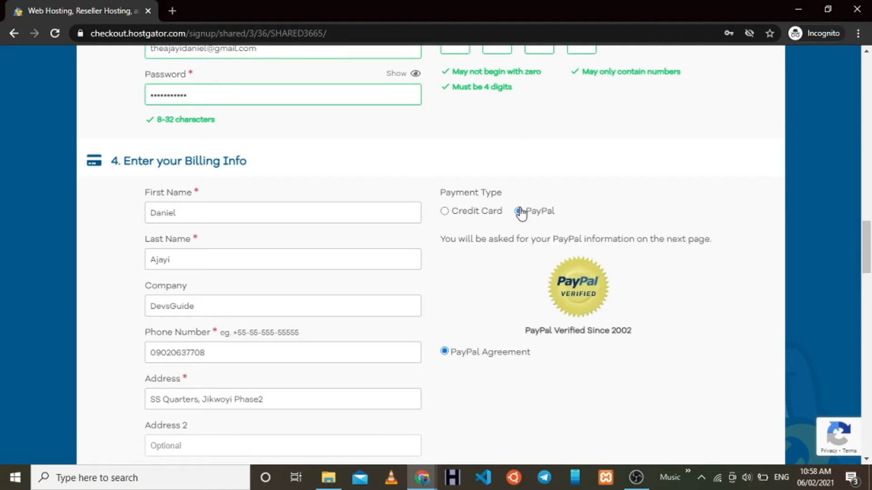
pyautogui.click(446, 212)
pyautogui.moveTo(867, 252); pyautogui.dragTo(869, 327)
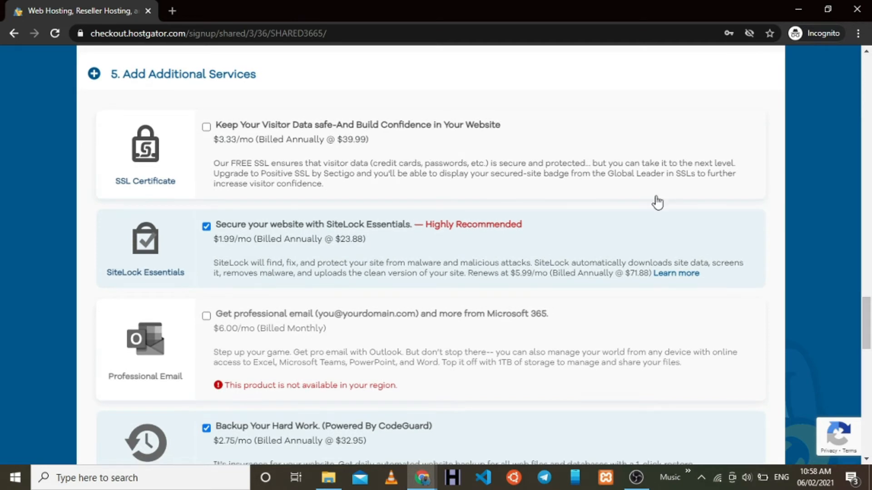
# Untick CodeGuard Site Backup so only SiteLock Essentials remains as an add-on.
pyautogui.scroll(-2, 870, 331)
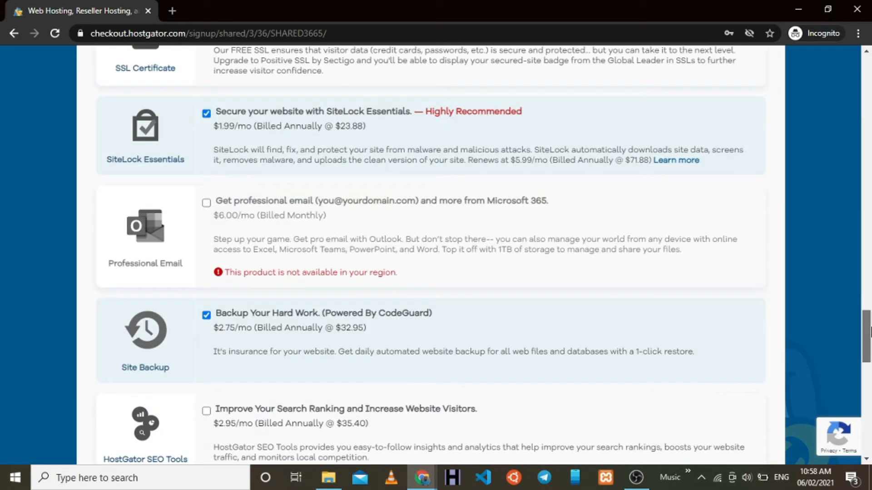
pyautogui.scroll(-1, 869, 331)
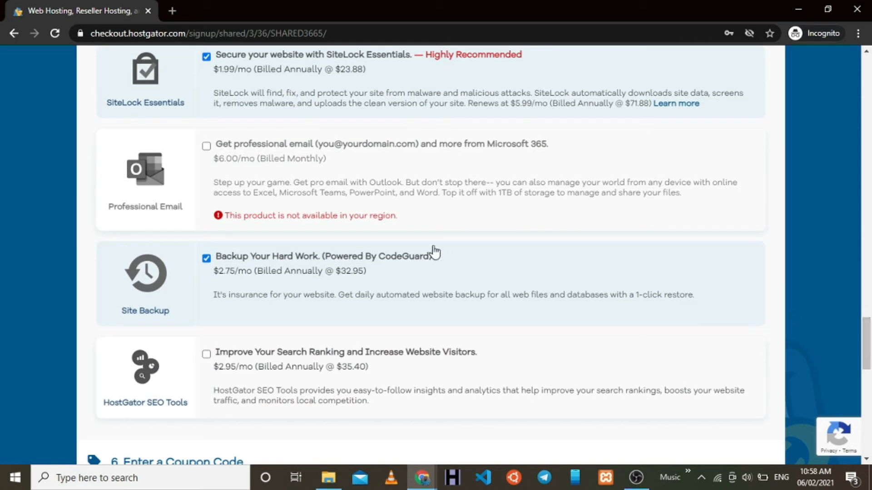
pyautogui.click(206, 261)
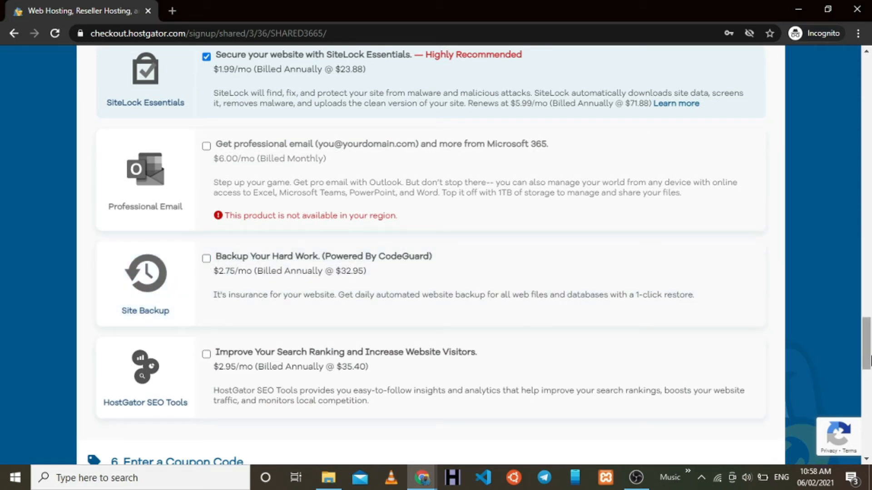
pyautogui.moveTo(869, 357); pyautogui.dragTo(869, 396)
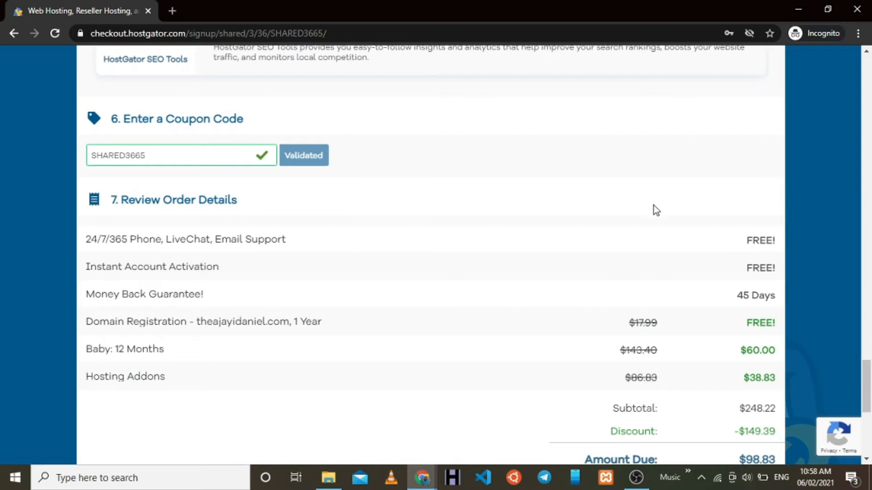
# Review the checkout form and tick the auto-renewal terms and policies agreement above Checkout Now.
pyautogui.moveTo(869, 377); pyautogui.dragTo(869, 157)
pyautogui.moveTo(867, 97); pyautogui.dragTo(868, 173)
pyautogui.scroll(-5, 687, 163)
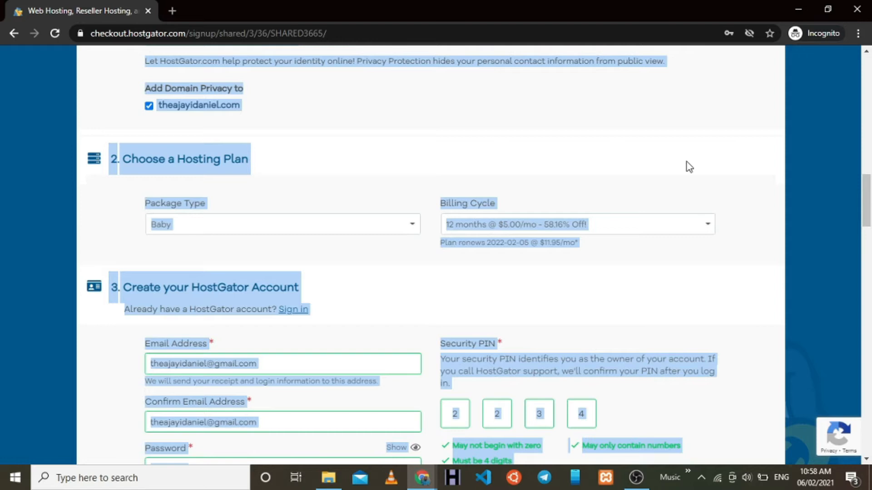
pyautogui.click(689, 167)
pyautogui.moveTo(869, 200); pyautogui.dragTo(870, 222)
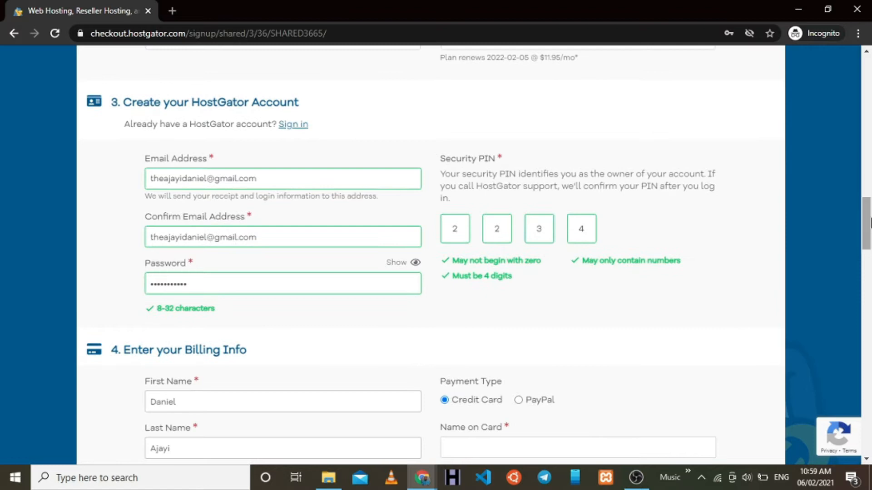
pyautogui.click(870, 196)
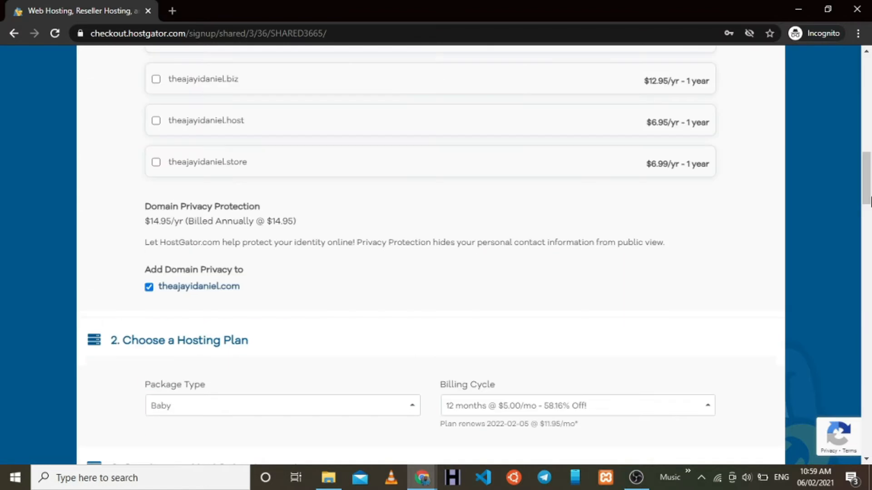
pyautogui.moveTo(870, 199); pyautogui.dragTo(870, 269)
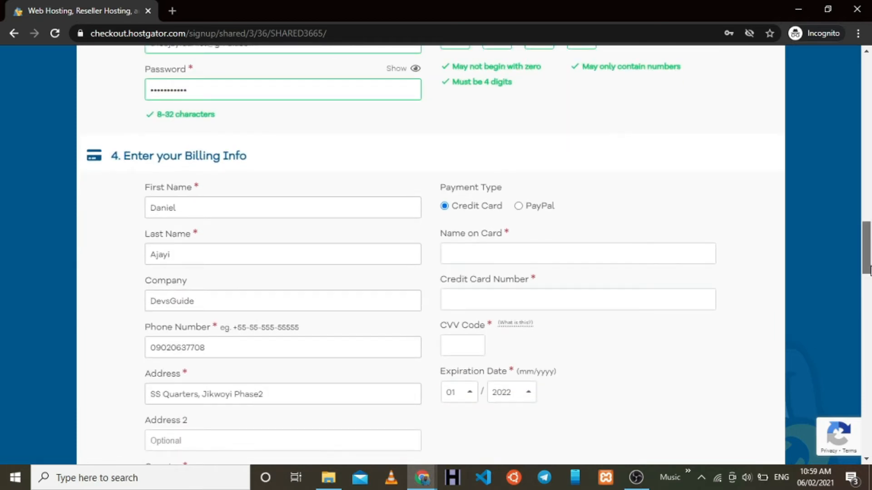
pyautogui.scroll(-3, 657, 137)
pyautogui.moveTo(871, 267); pyautogui.dragTo(870, 416)
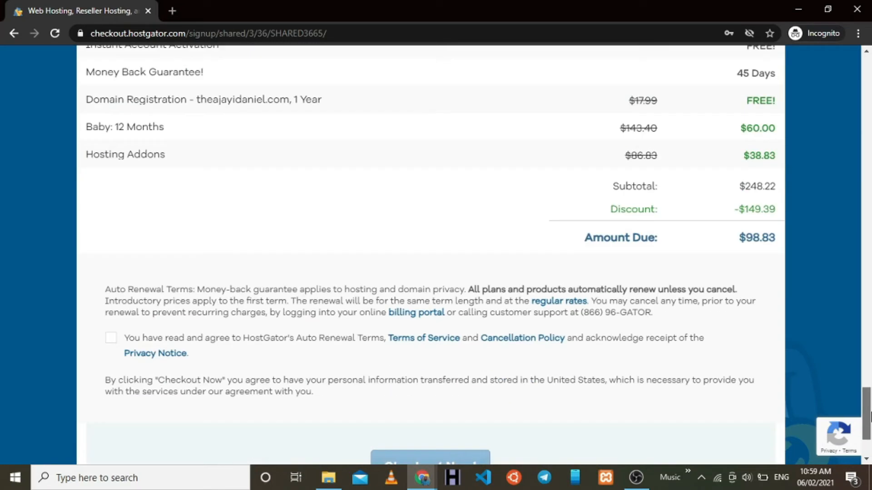
pyautogui.click(111, 338)
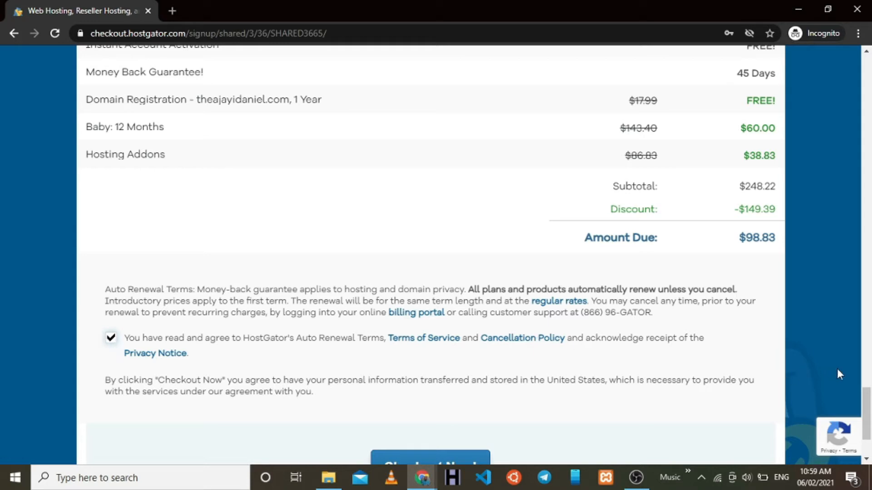
pyautogui.scroll(-2, 838, 374)
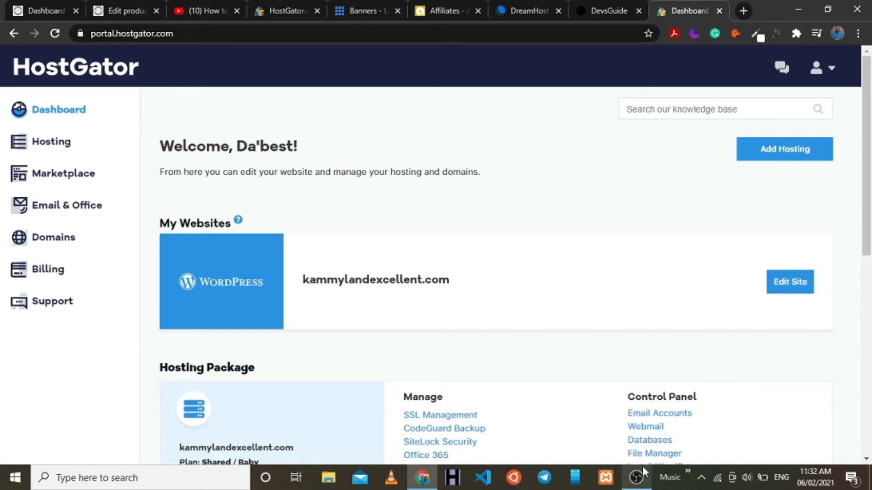
# Launch cPanel for the kammylandexcellent.com hosting package from the portal dashboard.
pyautogui.moveTo(869, 200); pyautogui.dragTo(870, 169)
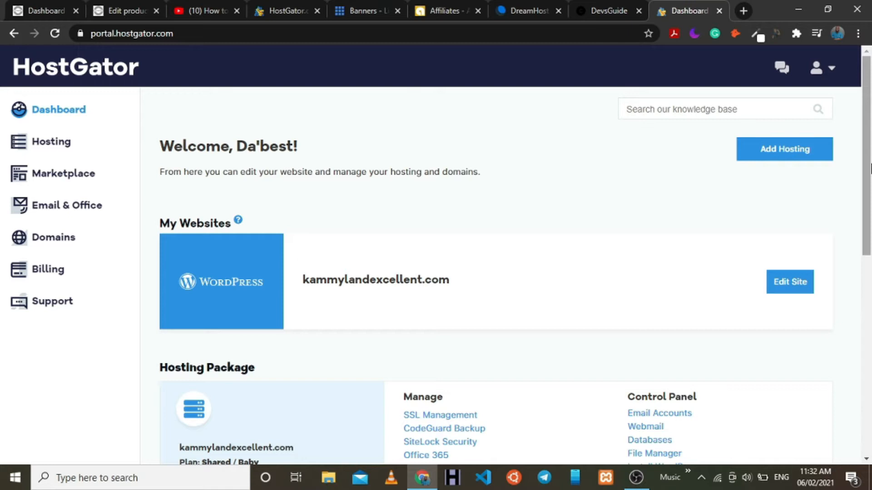
pyautogui.moveTo(871, 165); pyautogui.dragTo(870, 209)
pyautogui.moveTo(870, 167); pyautogui.dragTo(871, 221)
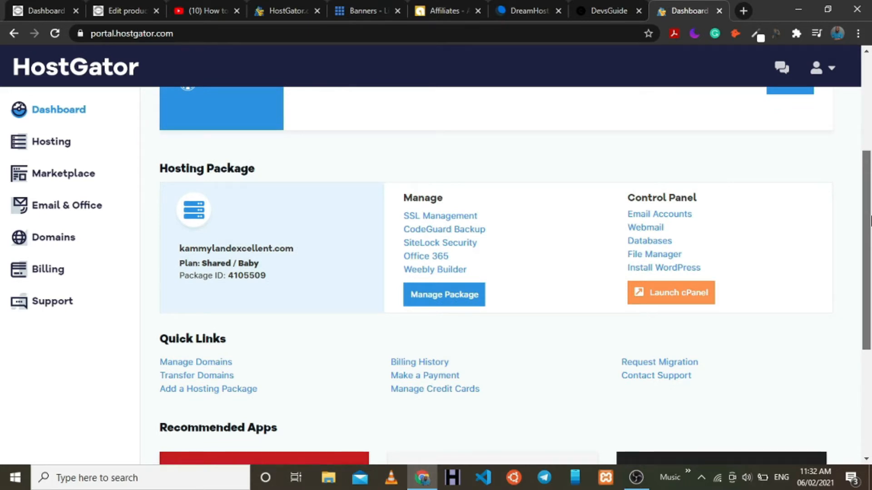
pyautogui.moveTo(871, 221); pyautogui.dragTo(871, 231)
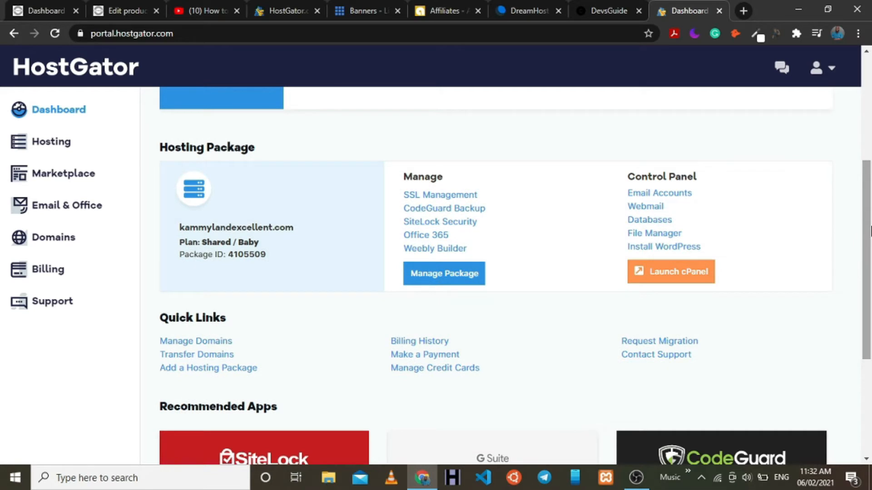
pyautogui.click(665, 272)
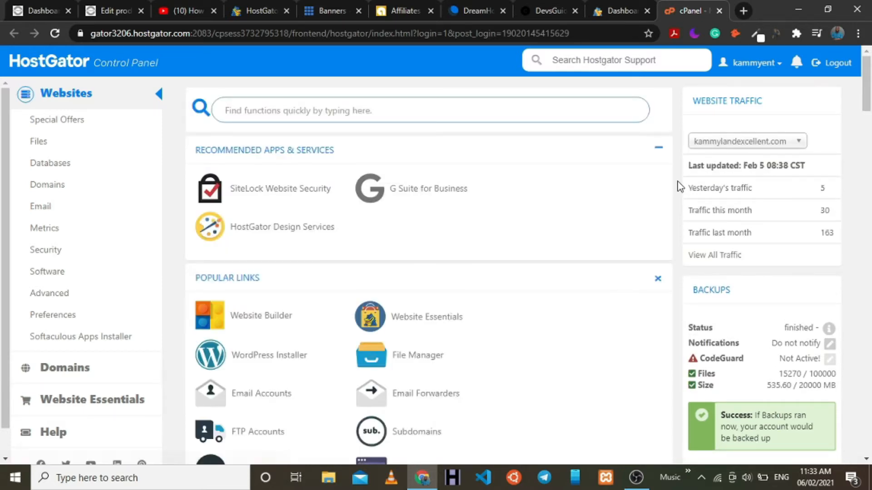
# Show Website Traffic for shop.kammylandexcellent.com, then launch the WordPress Installer.
pyautogui.click(787, 141)
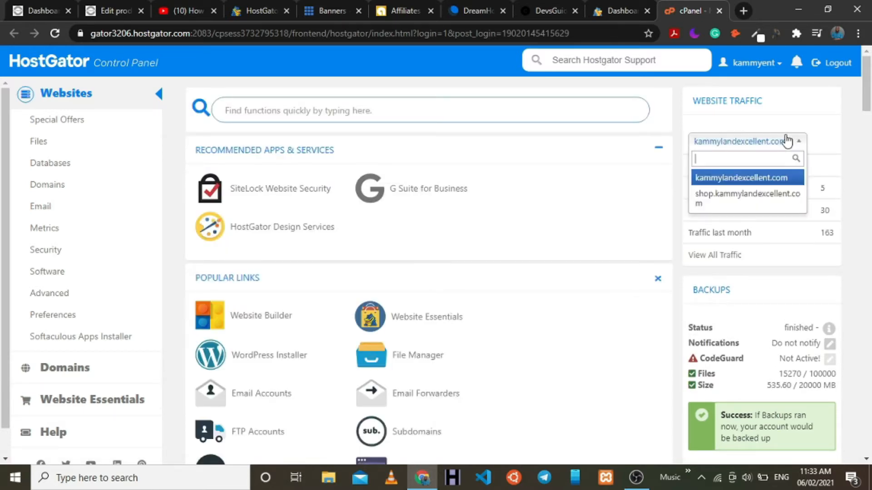
pyautogui.click(734, 188)
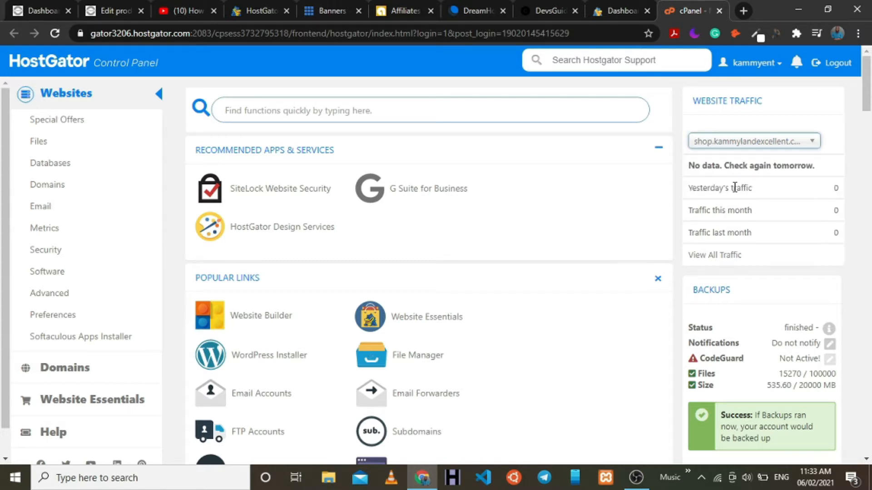
pyautogui.click(749, 142)
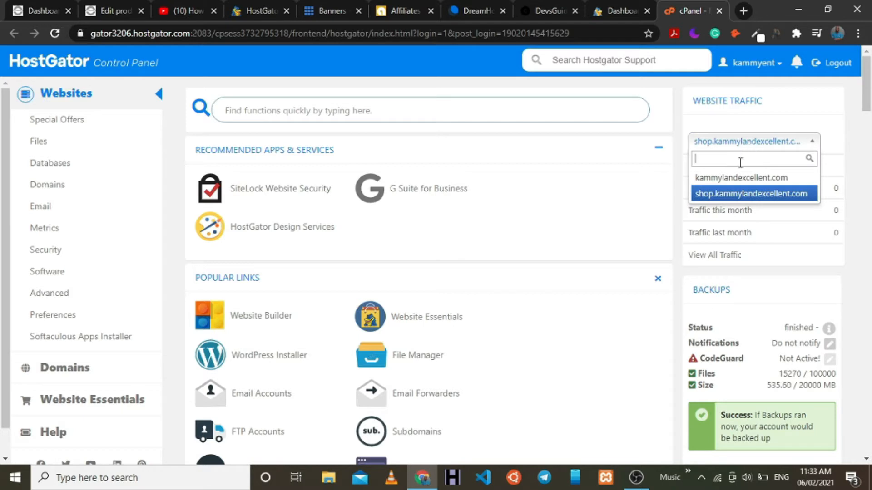
pyautogui.click(736, 194)
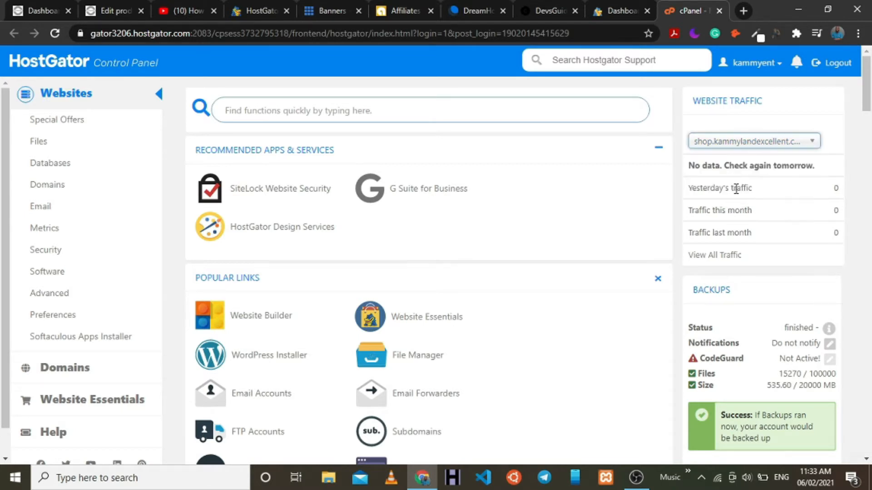
pyautogui.moveTo(869, 88); pyautogui.dragTo(870, 102)
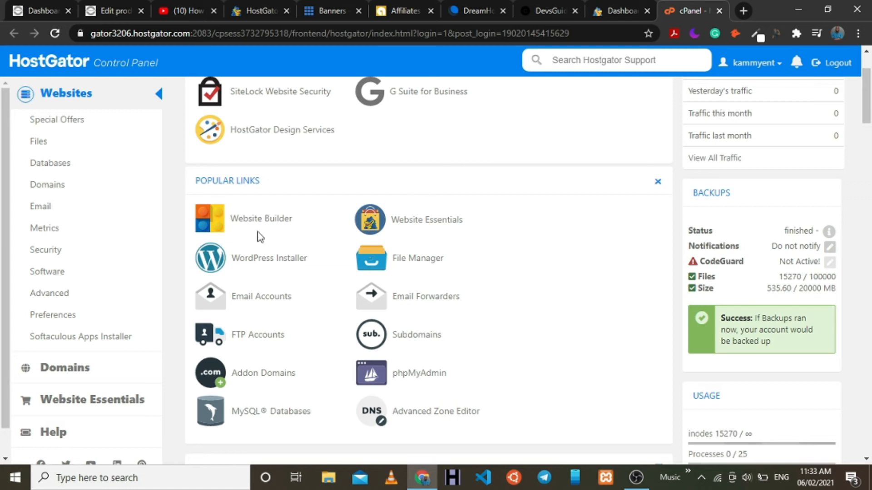
pyautogui.click(258, 262)
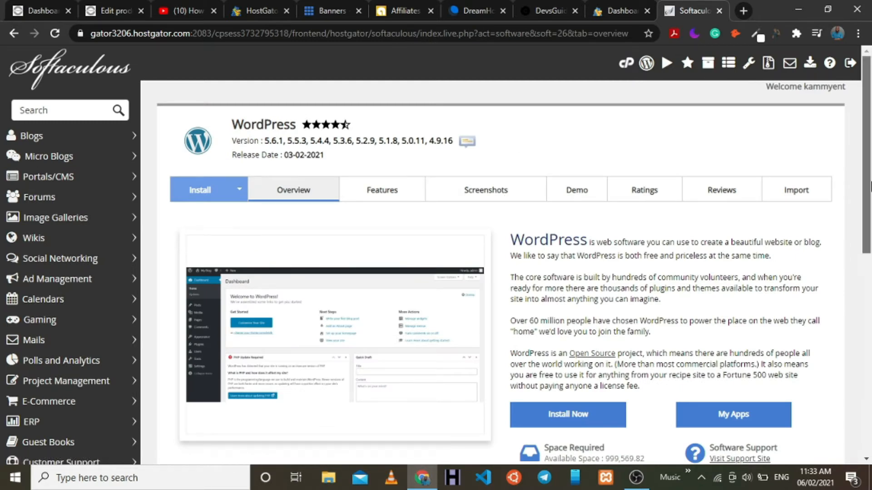
pyautogui.moveTo(870, 195)
pyautogui.mouseDown()
pyautogui.moveTo(870, 350)
pyautogui.moveTo(870, 183)
pyautogui.mouseUp()
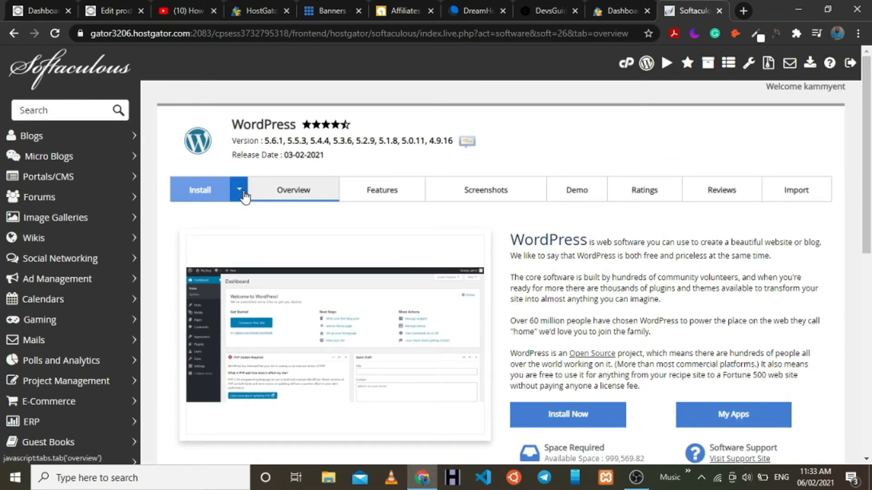
pyautogui.moveTo(869, 124)
pyautogui.mouseDown()
pyautogui.moveTo(869, 235)
pyautogui.moveTo(869, 116)
pyautogui.mouseUp()
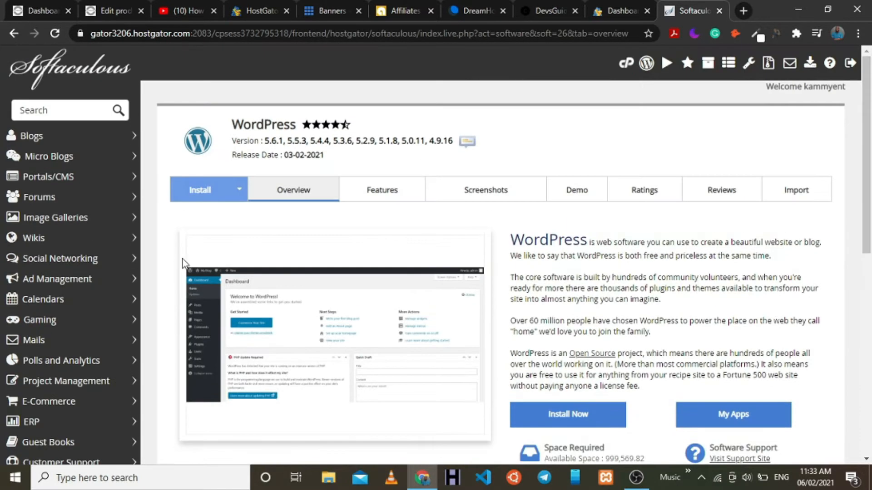
pyautogui.click(236, 196)
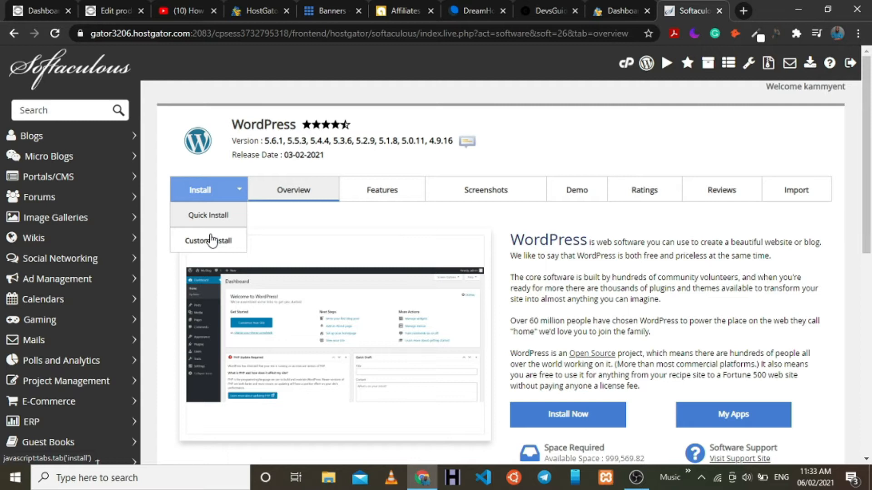
pyautogui.click(207, 239)
pyautogui.moveTo(867, 109); pyautogui.dragTo(870, 145)
pyautogui.click(687, 200)
pyautogui.click(654, 224)
pyautogui.moveTo(868, 159); pyautogui.dragTo(870, 213)
pyautogui.moveTo(503, 98); pyautogui.dragTo(416, 121)
# Name the site Shoppee and set its description to 'The news shop'.
pyautogui.scroll(1, 416, 121)
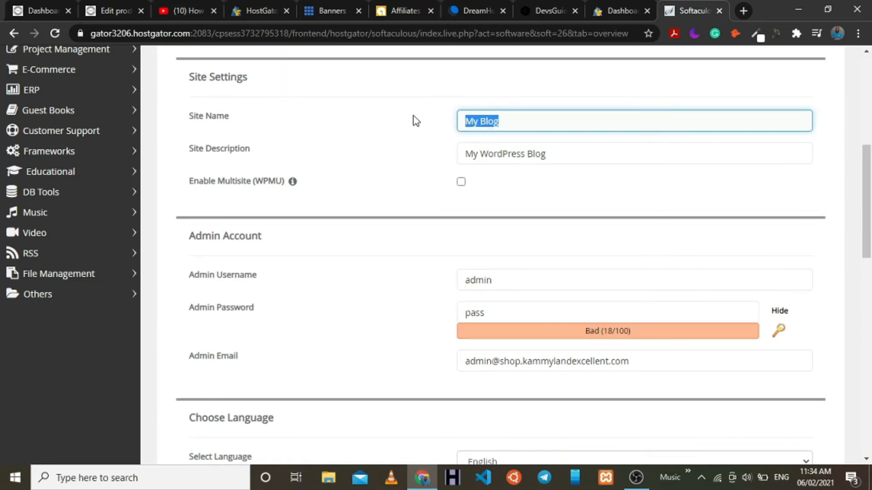
pyautogui.write('Sh')
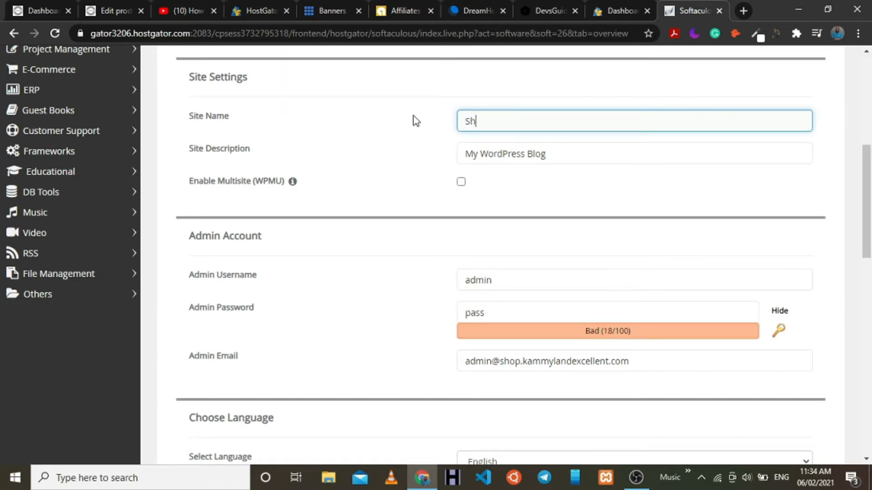
pyautogui.write('opp')
pyautogui.click(570, 151)
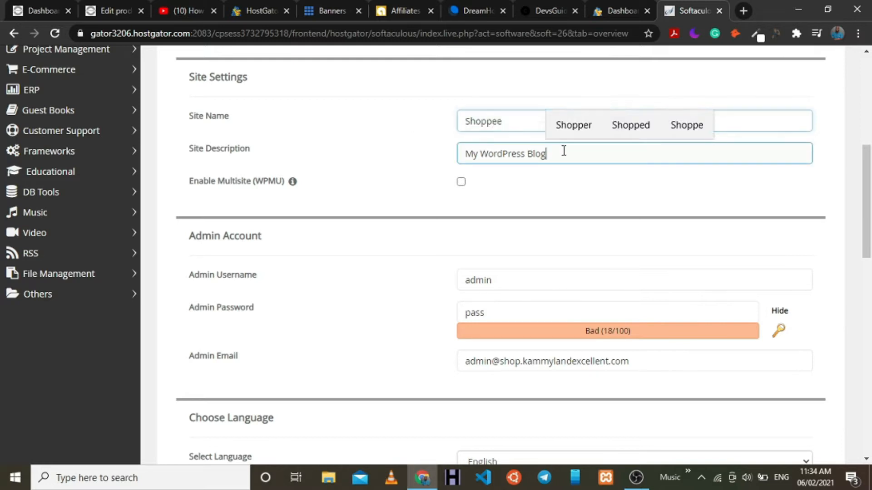
pyautogui.moveTo(564, 150); pyautogui.dragTo(455, 155)
pyautogui.write('The news')
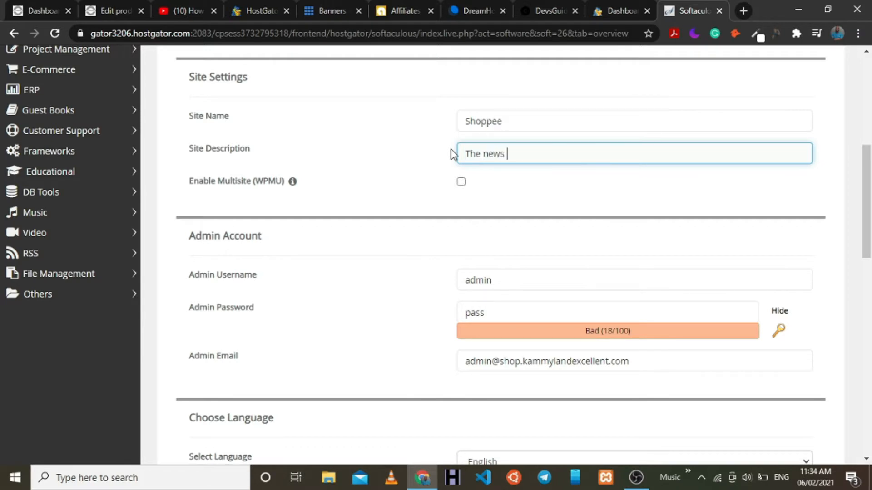
pyautogui.write(' shop')
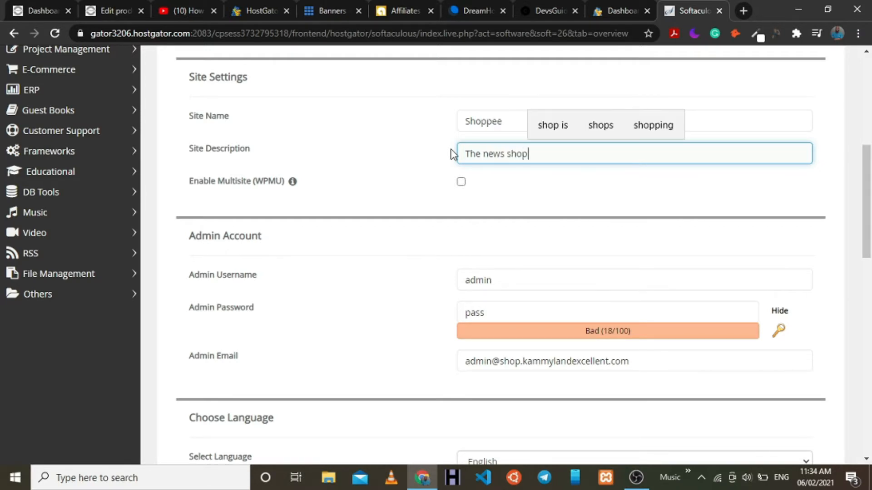
# Replace the default admin password with a new strong one.
pyautogui.scroll(-2, 771, 178)
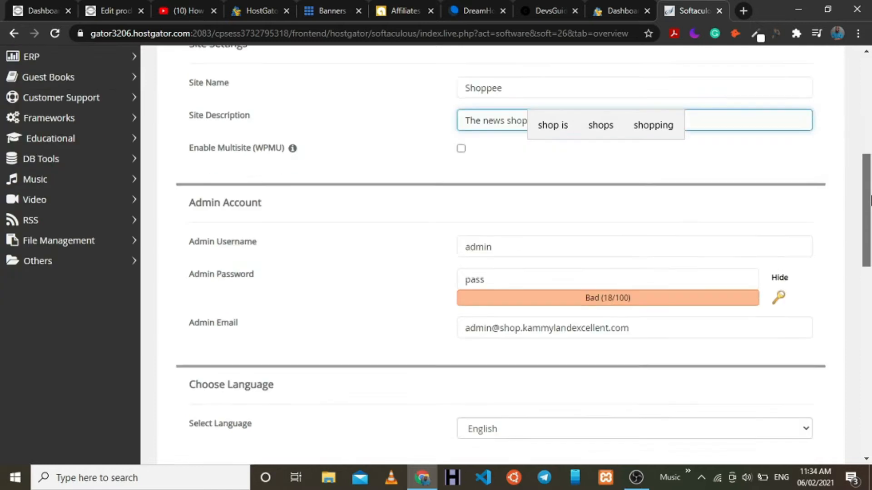
pyautogui.doubleClick(514, 215)
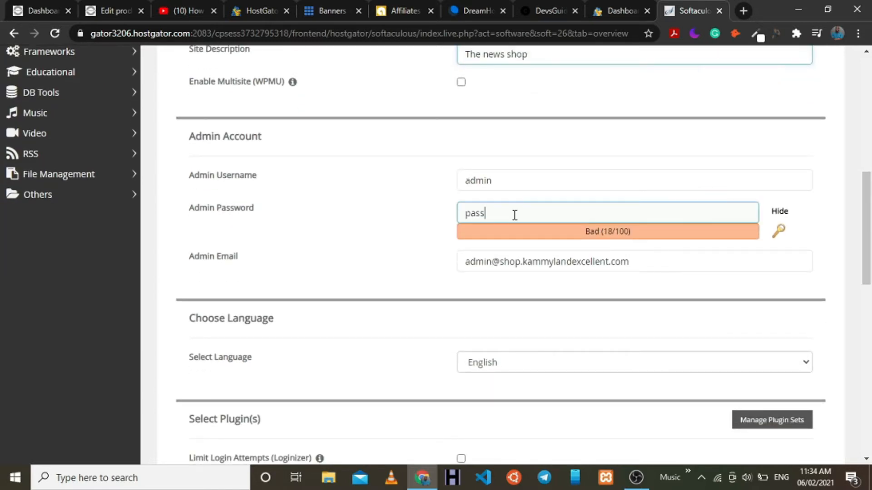
pyautogui.press('BackSpace')
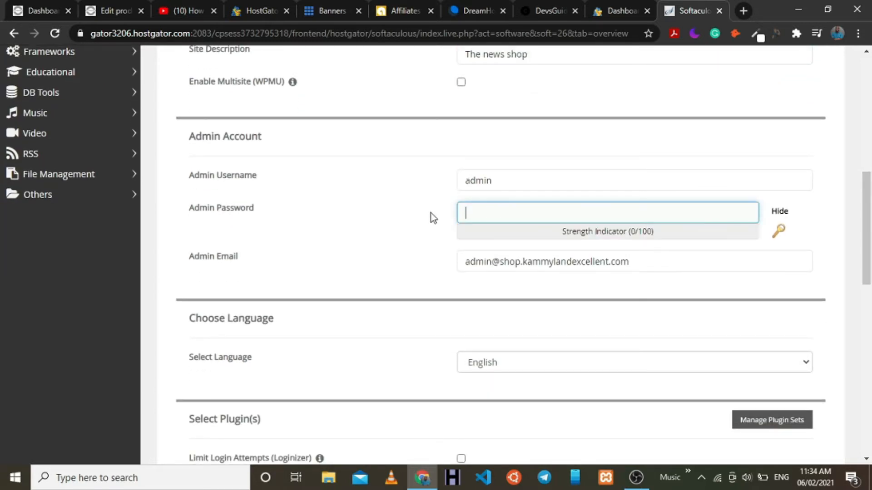
pyautogui.click(780, 213)
pyautogui.click(610, 212)
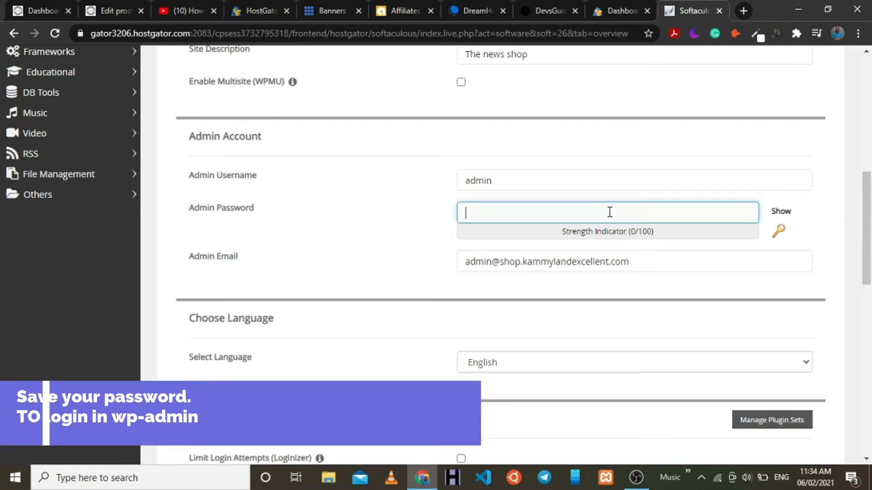
pyautogui.write('pass')
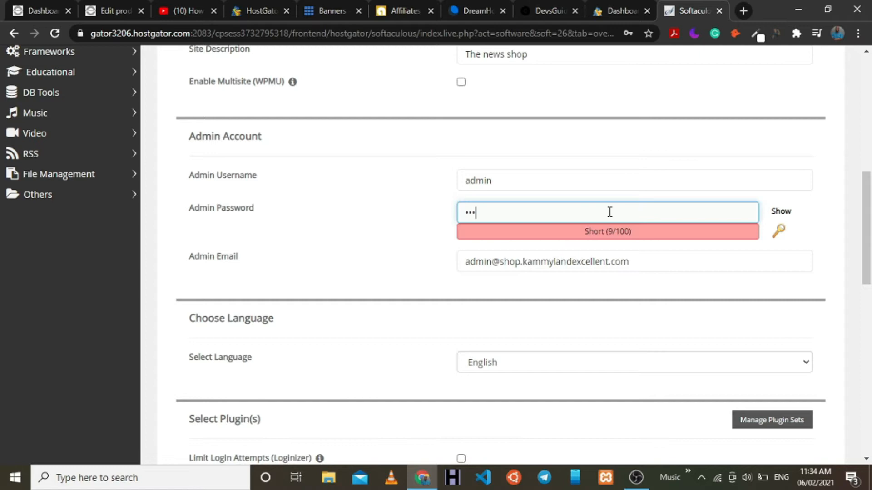
pyautogui.write('••••')
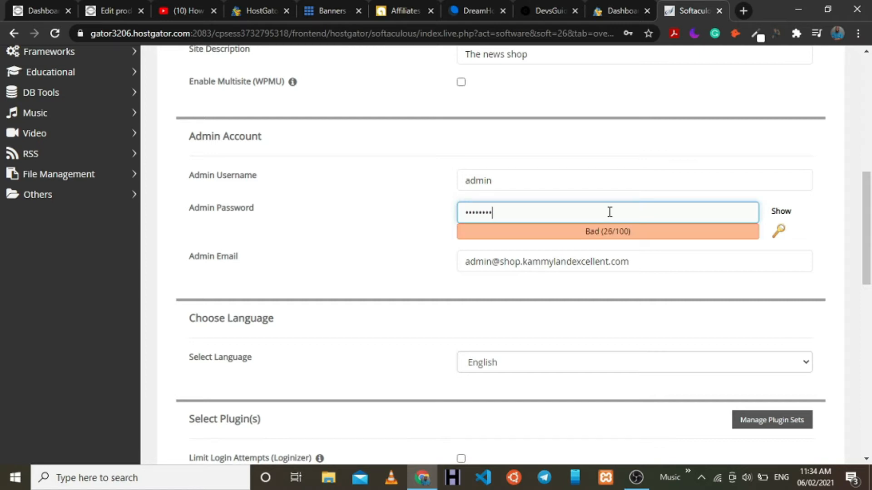
pyautogui.write('••1')
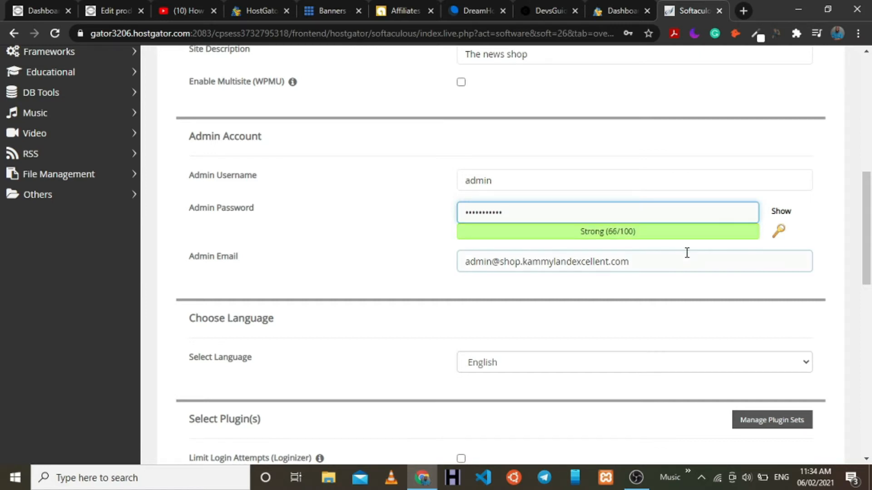
pyautogui.moveTo(865, 251); pyautogui.dragTo(870, 417)
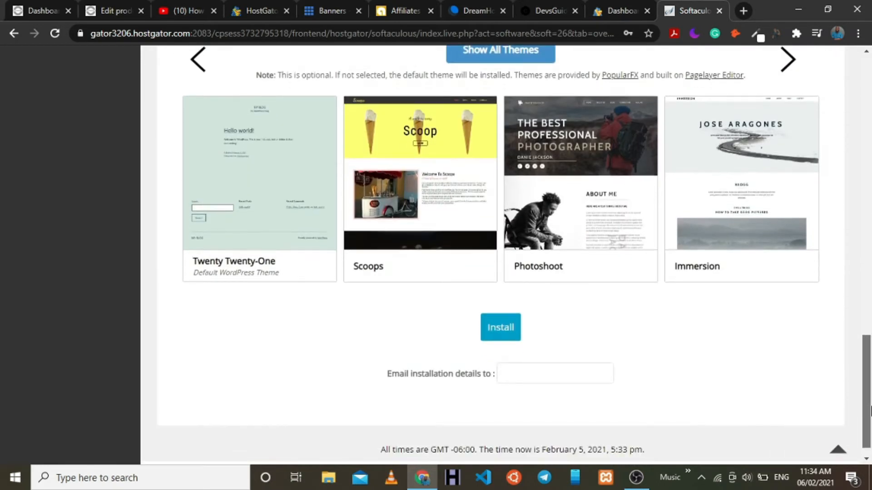
# Install WordPress, save the admin login in Chrome, and open the site and wp-admin in background tabs.
pyautogui.click(505, 327)
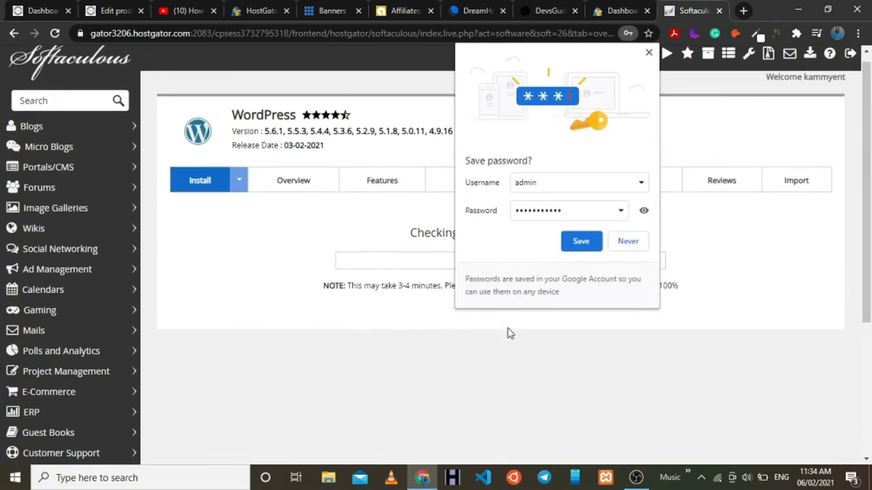
pyautogui.click(583, 242)
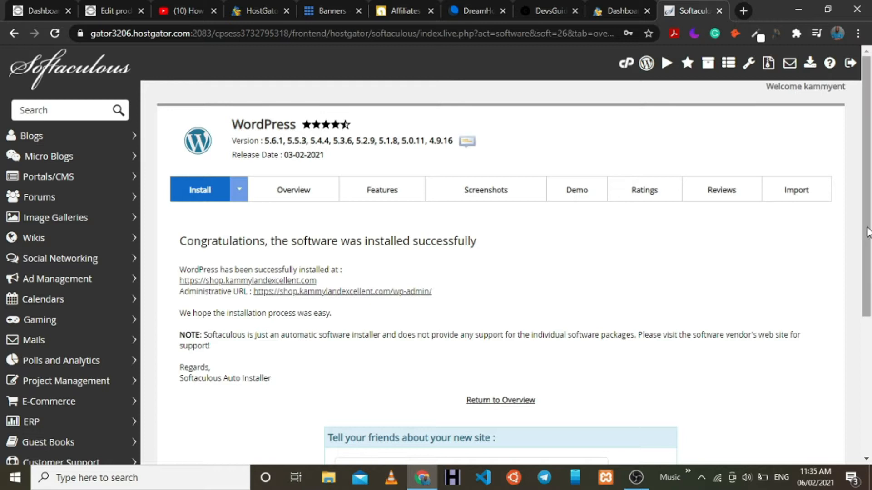
pyautogui.moveTo(867, 232); pyautogui.dragTo(868, 292)
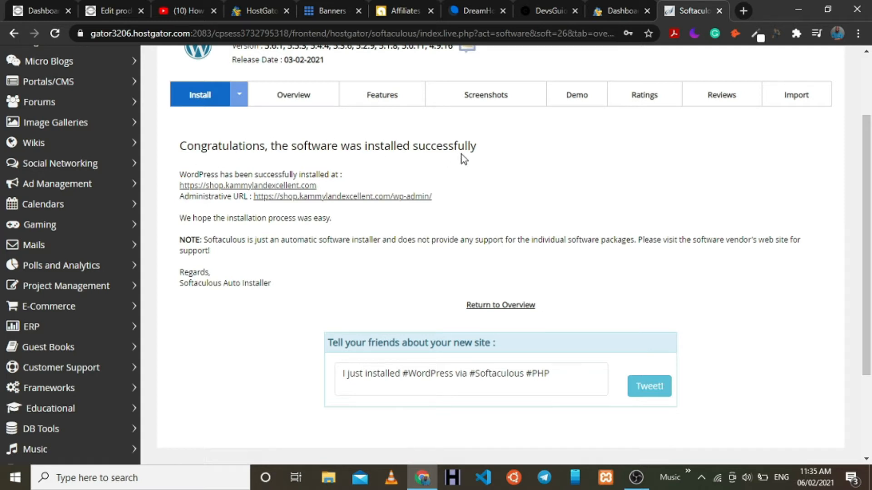
pyautogui.middleClick(262, 187)
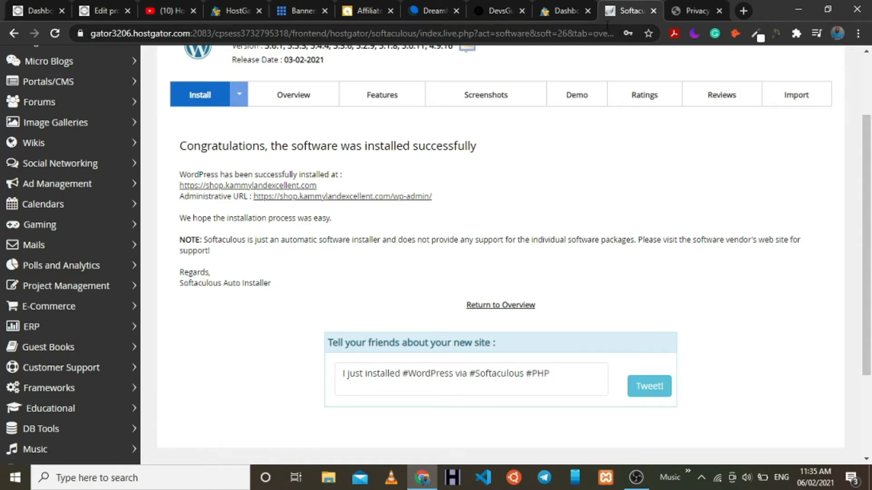
pyautogui.middleClick(316, 199)
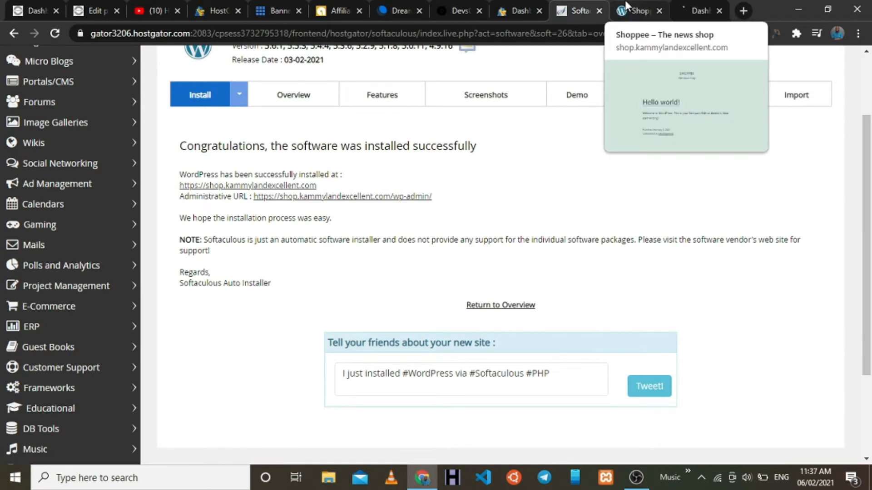
# Switch to the tab showing the shop site's WordPress admin dashboard.
pyautogui.click(626, 5)
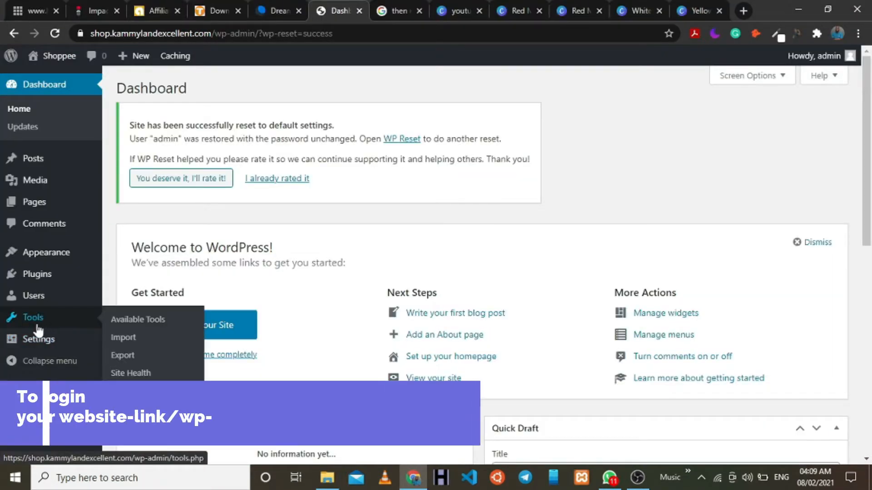
# Go to Settings > Permalinks for the shop site.
pyautogui.moveTo(70, 308)
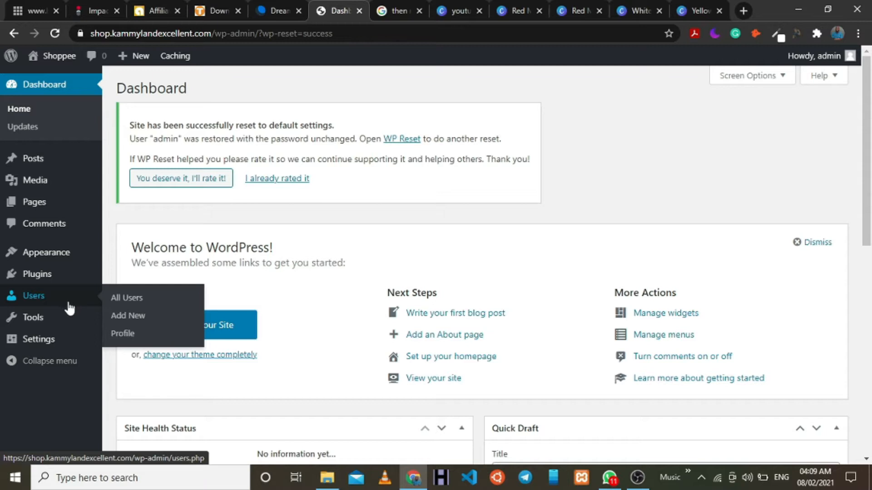
pyautogui.moveTo(66, 342)
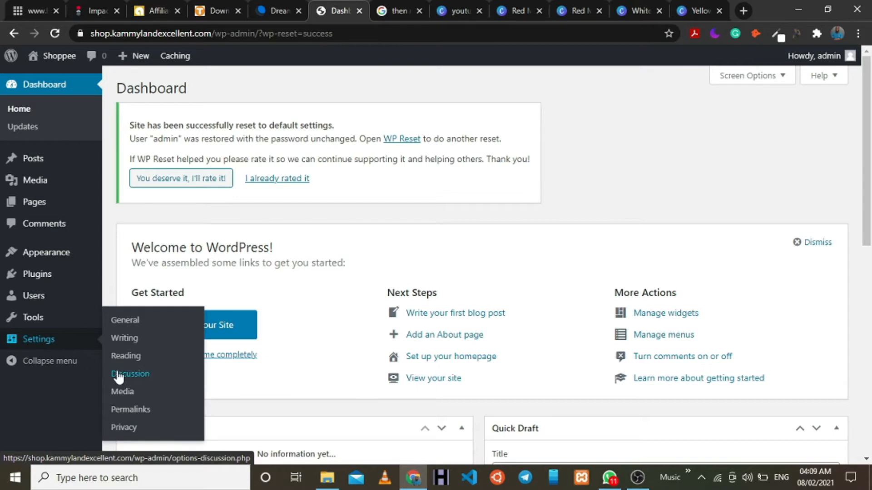
pyautogui.click(129, 410)
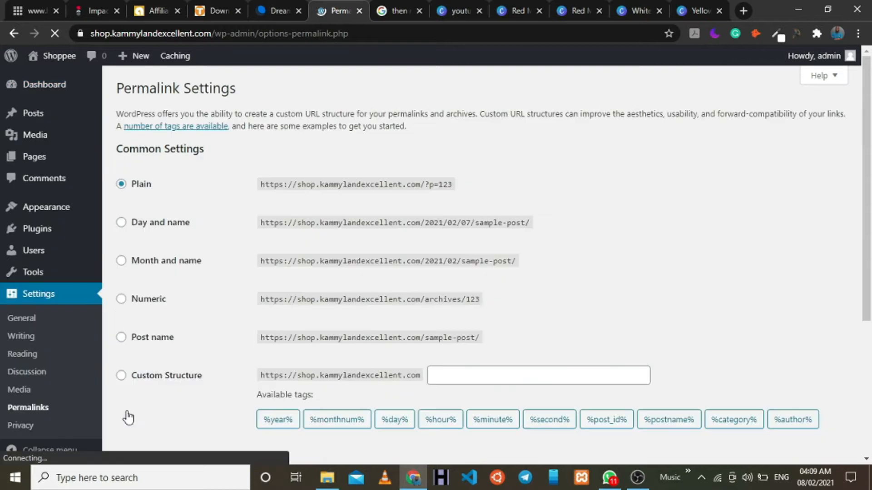
# Set the permalink structure to Post name (/%postname%/) and save it.
pyautogui.click(121, 338)
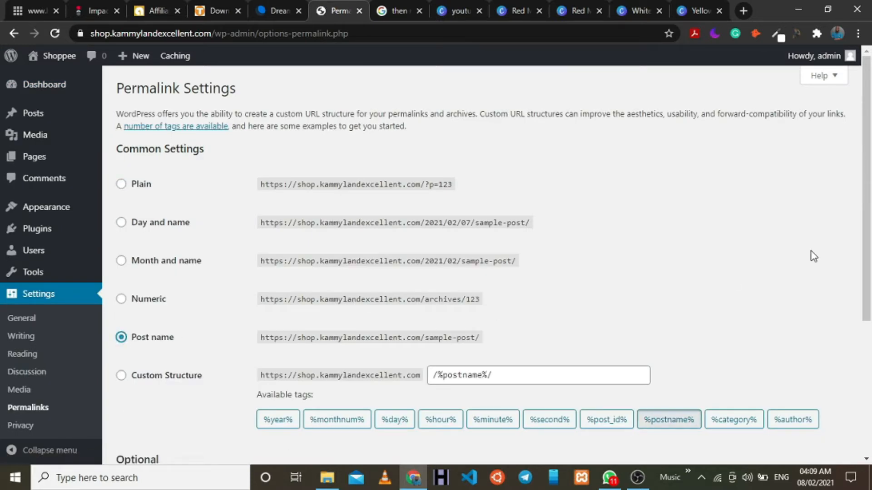
pyautogui.click(121, 186)
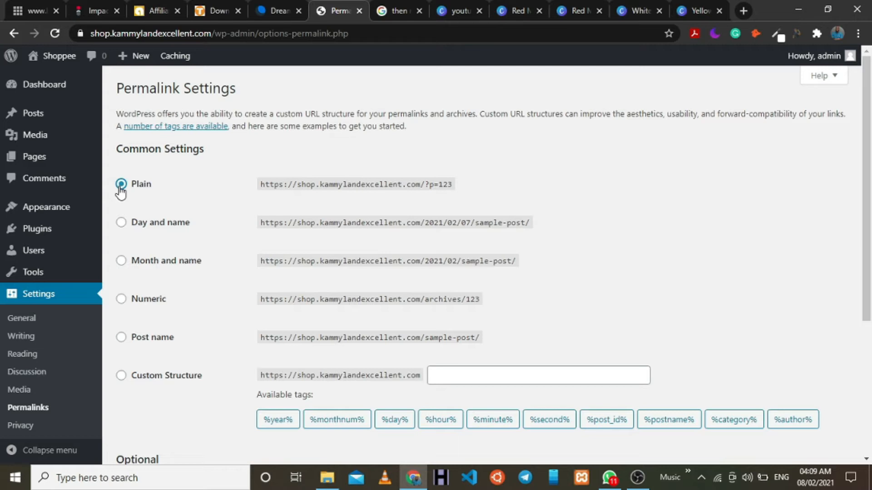
pyautogui.click(121, 338)
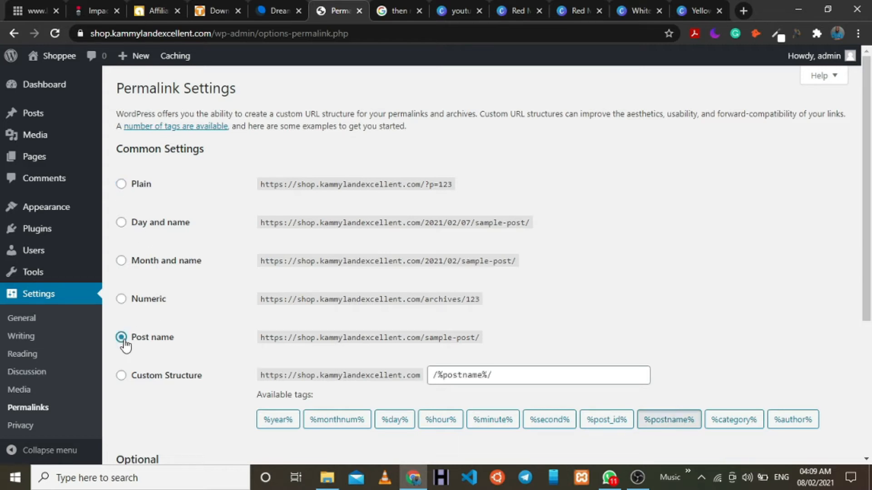
pyautogui.scroll(-4, 481, 261)
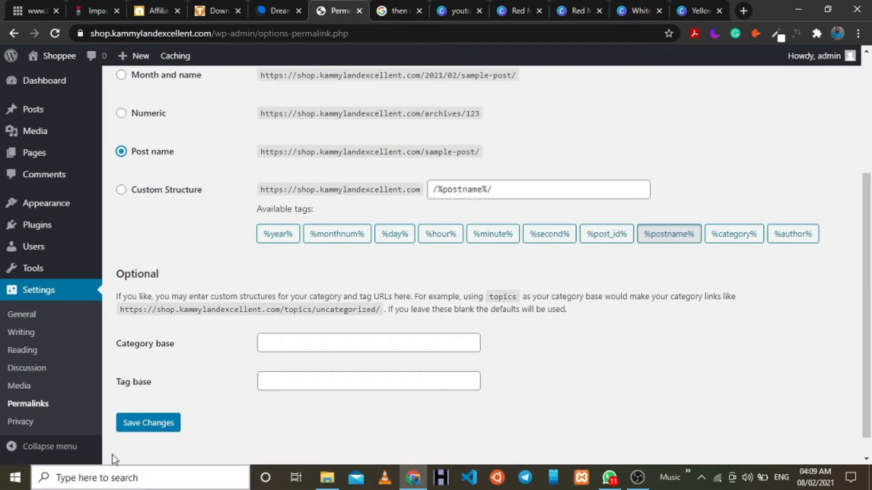
pyautogui.click(129, 429)
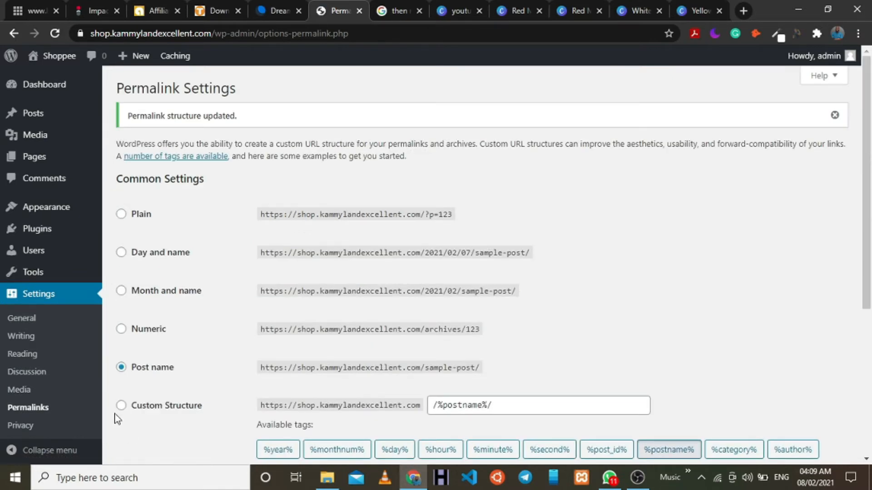
pyautogui.click(30, 322)
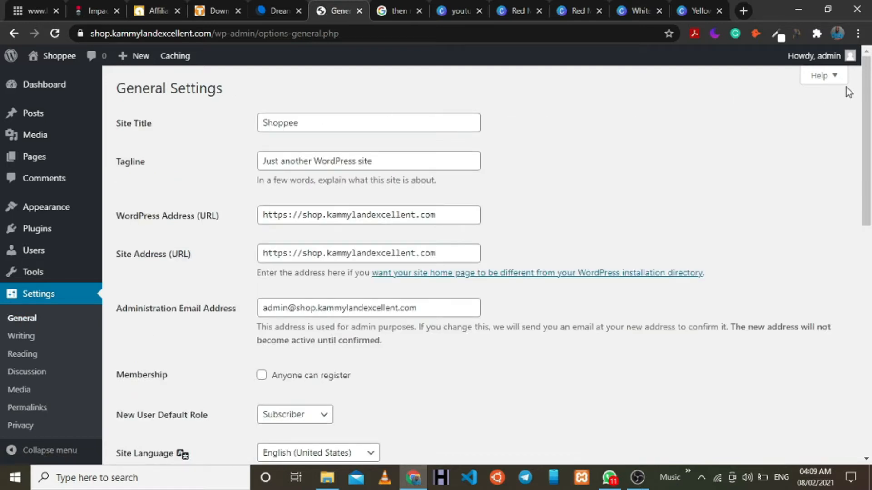
# Replace the Administration Email Address with the new address and save General Settings.
pyautogui.moveTo(867, 114)
pyautogui.mouseDown()
pyautogui.moveTo(870, 162)
pyautogui.moveTo(870, 115)
pyautogui.mouseUp()
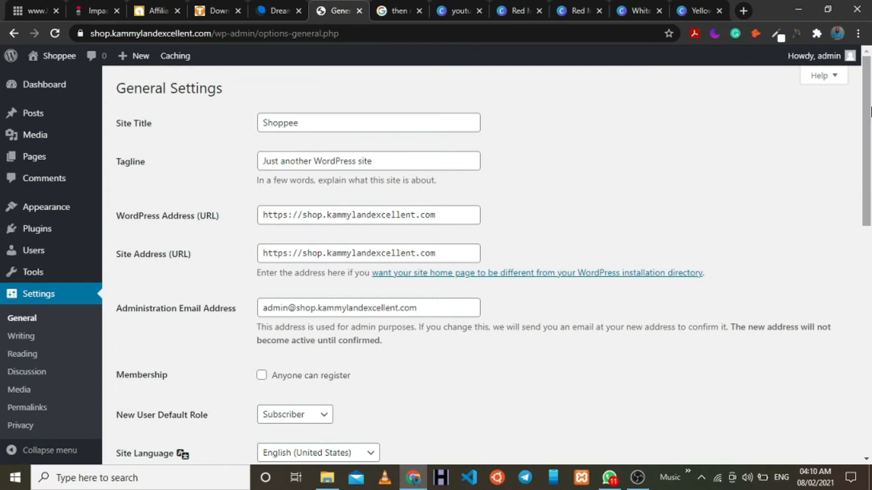
pyautogui.moveTo(326, 124); pyautogui.dragTo(255, 124)
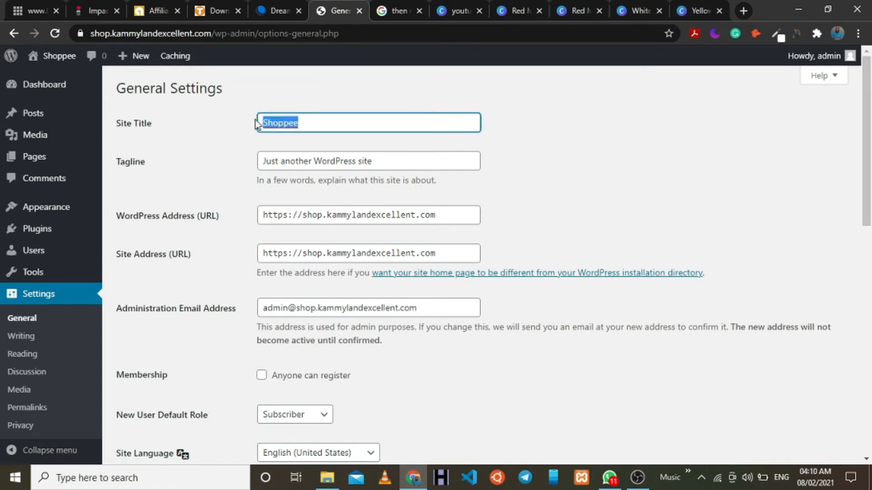
pyautogui.click(323, 117)
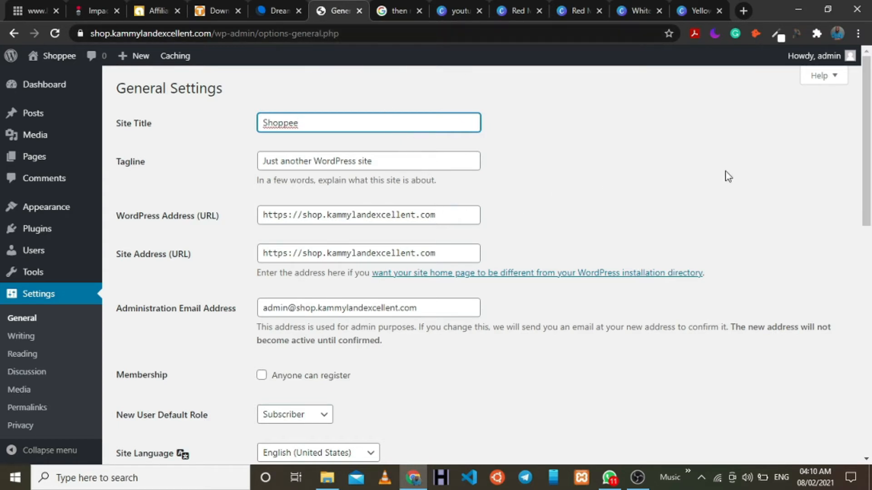
pyautogui.moveTo(869, 159); pyautogui.dragTo(869, 202)
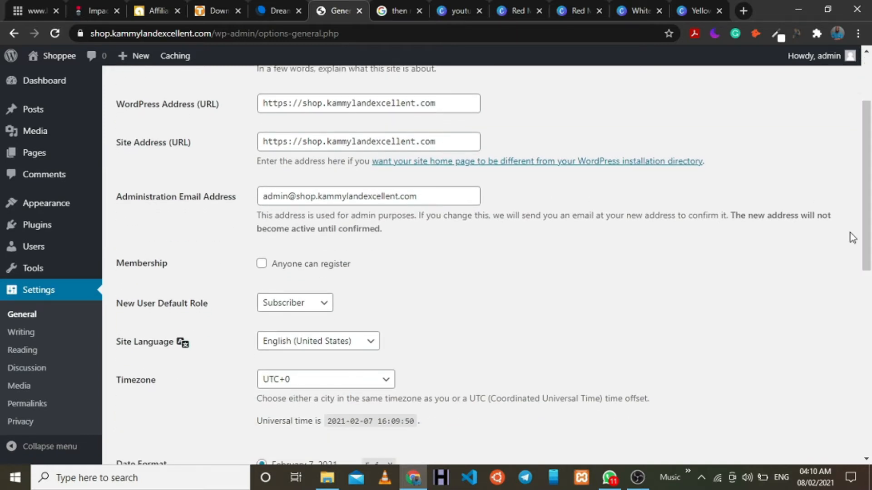
pyautogui.moveTo(424, 197); pyautogui.dragTo(263, 195)
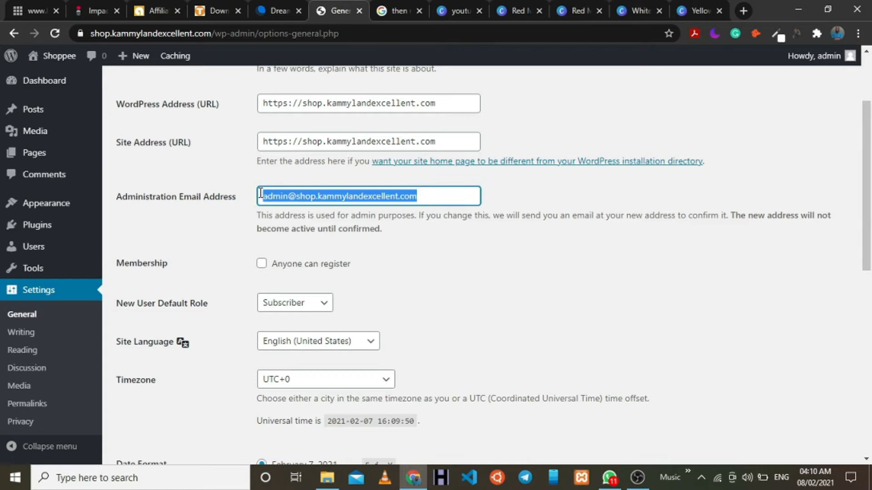
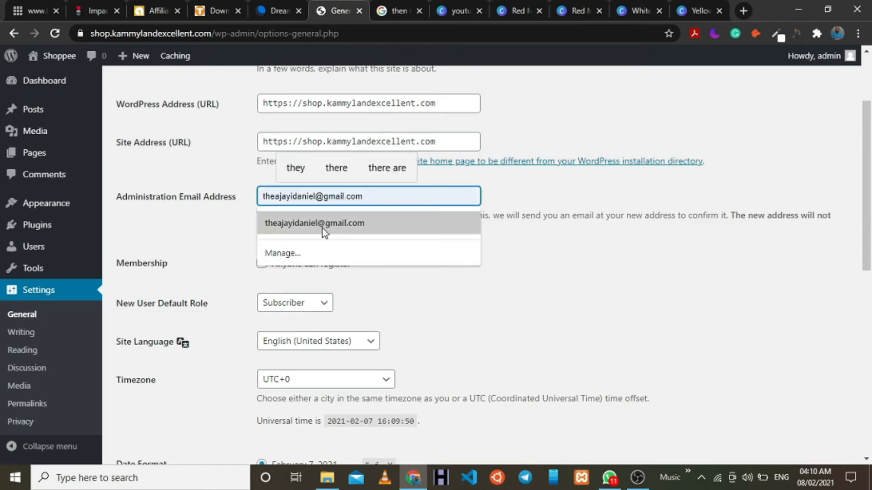
pyautogui.click(323, 228)
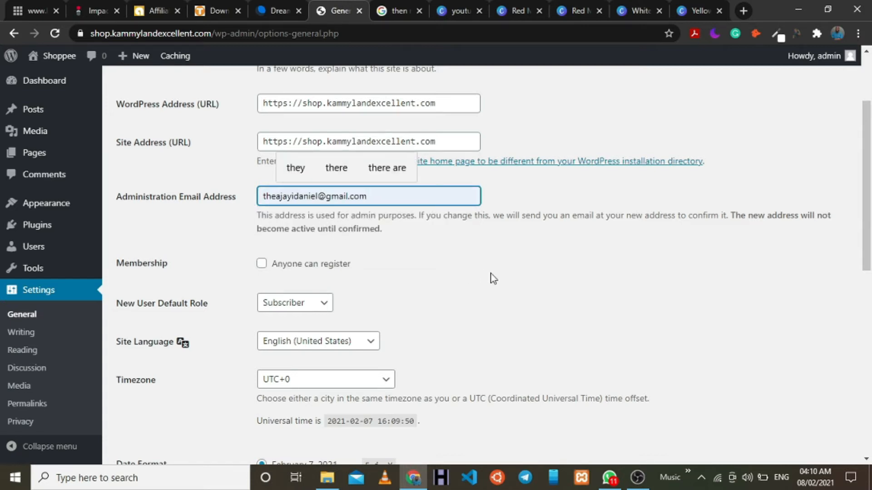
pyautogui.scroll(-1, 870, 265)
pyautogui.moveTo(870, 264); pyautogui.dragTo(870, 410)
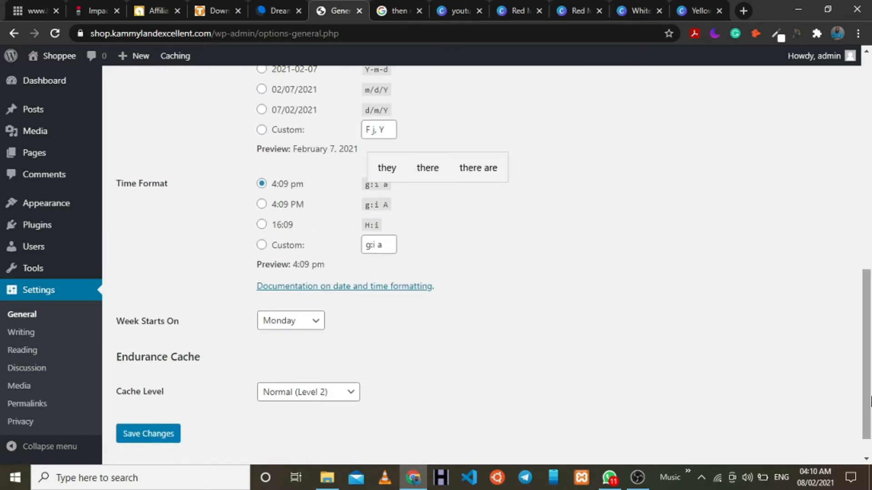
pyautogui.click(136, 437)
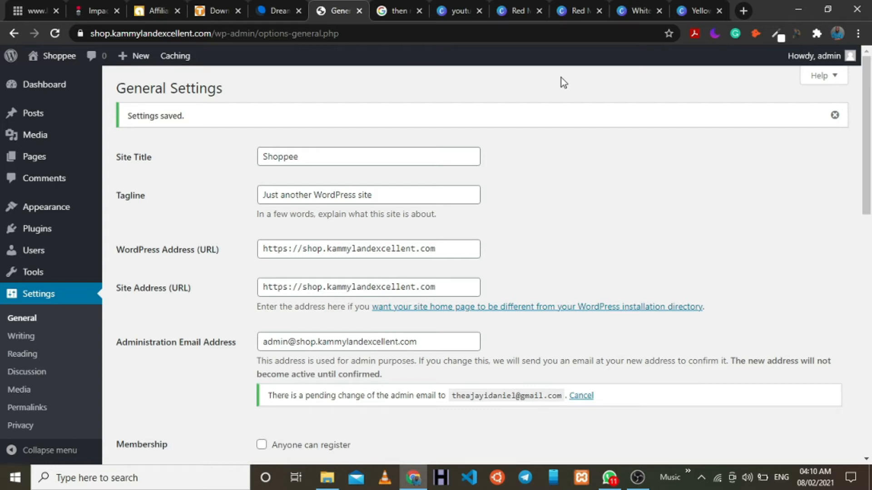
# Search for the Astra theme under Appearance > Themes > Add New and activate it.
pyautogui.moveTo(70, 212)
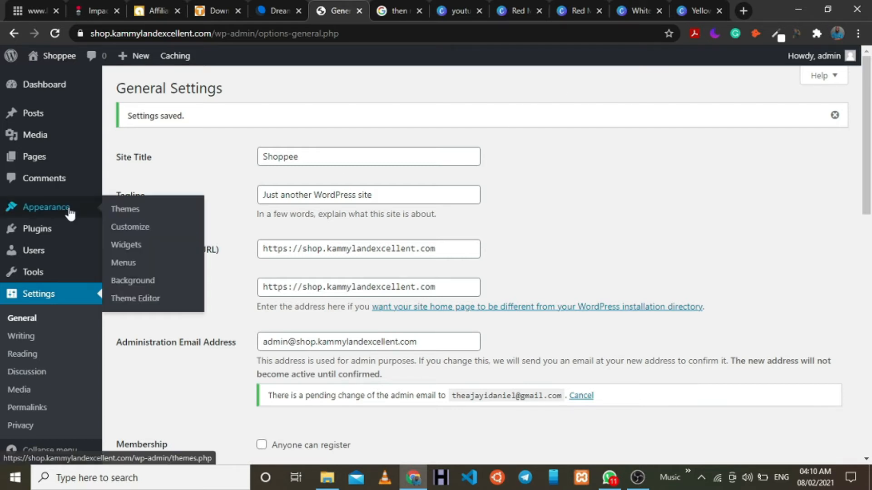
pyautogui.click(117, 211)
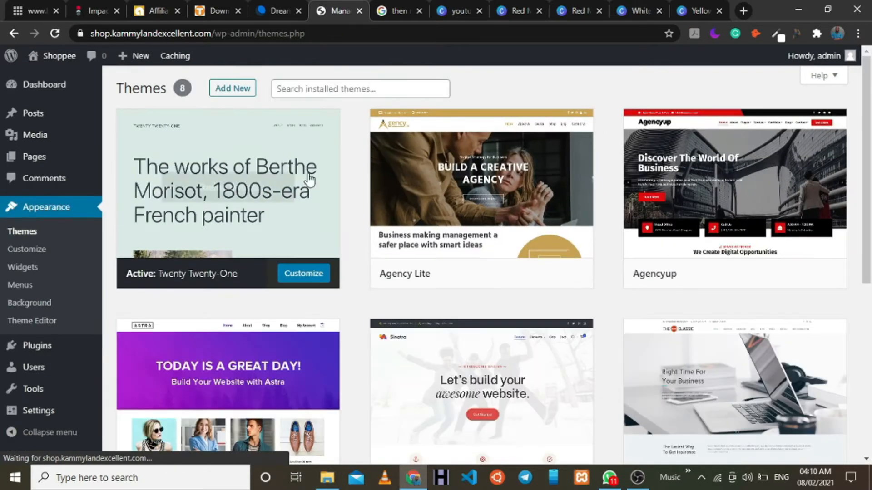
pyautogui.moveTo(460, 200)
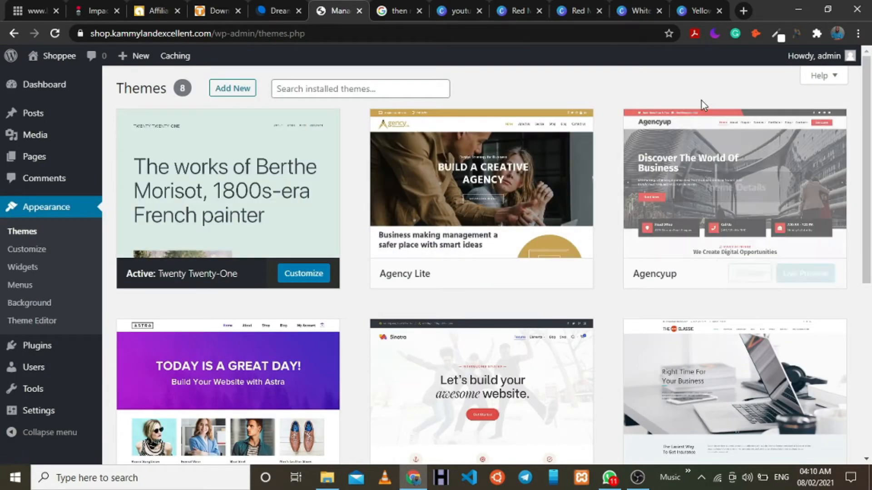
pyautogui.moveTo(871, 115); pyautogui.dragTo(871, 209)
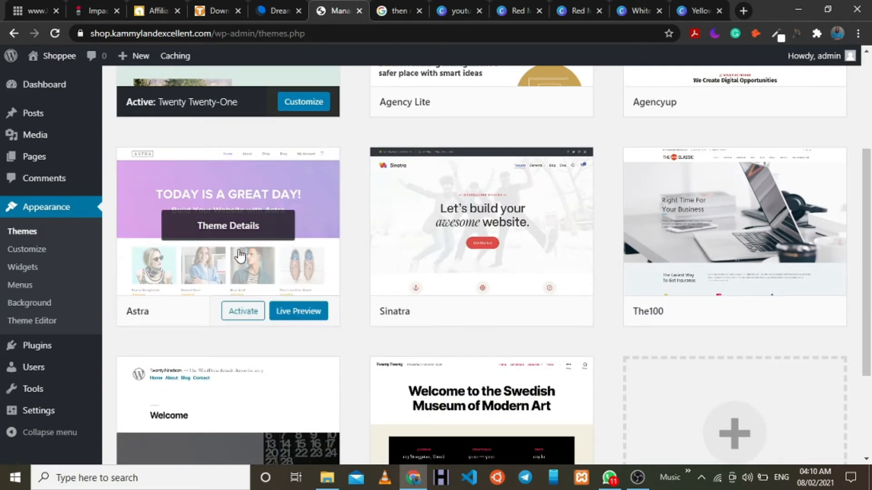
pyautogui.moveTo(866, 203); pyautogui.dragTo(866, 110)
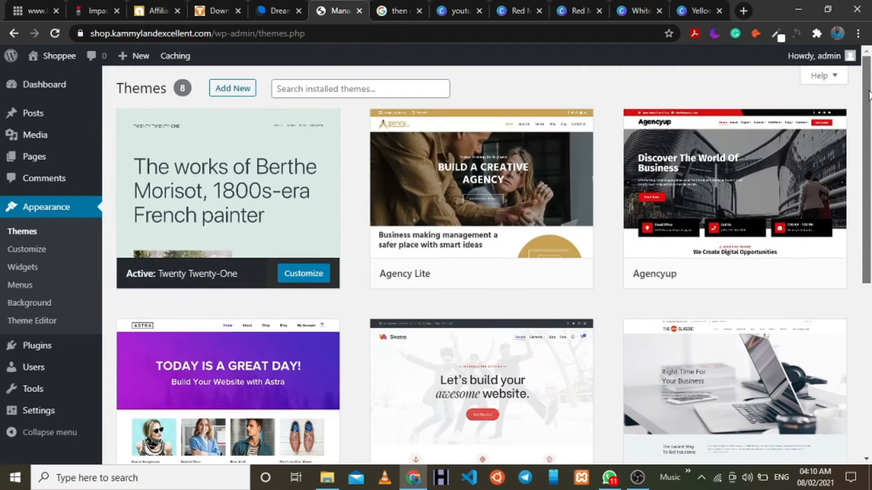
pyautogui.click(236, 93)
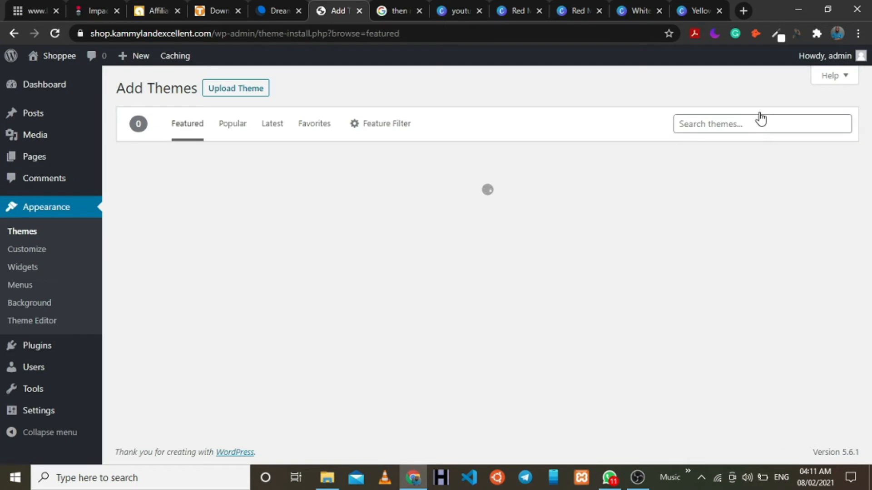
pyautogui.click(739, 121)
pyautogui.write('Astra')
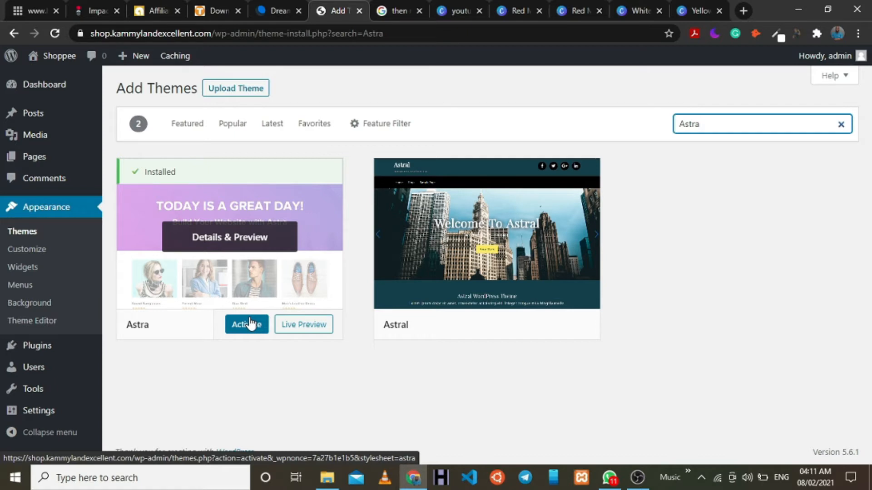
pyautogui.click(249, 325)
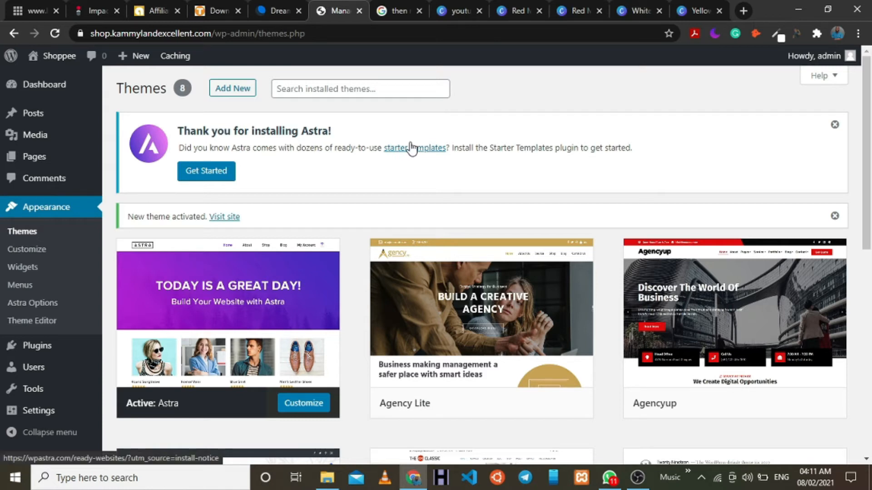
# Launch Astra's starter templates, keeping Elementor as the page builder.
pyautogui.click(210, 181)
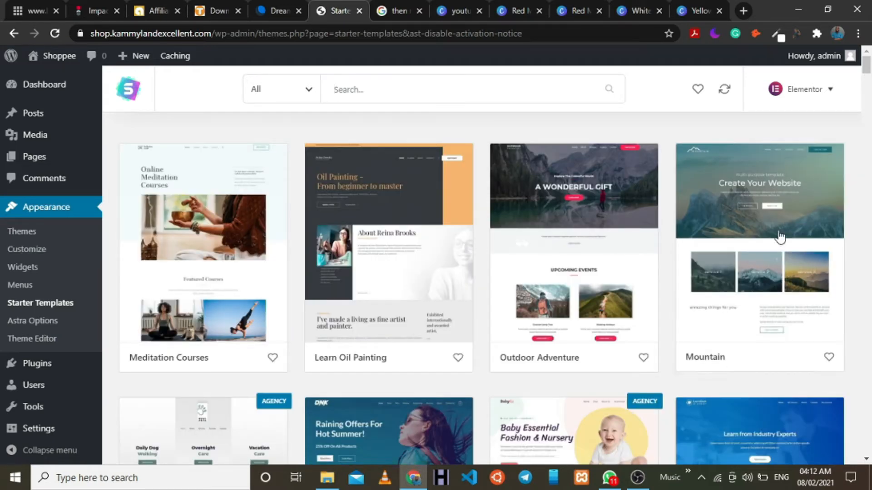
pyautogui.click(817, 95)
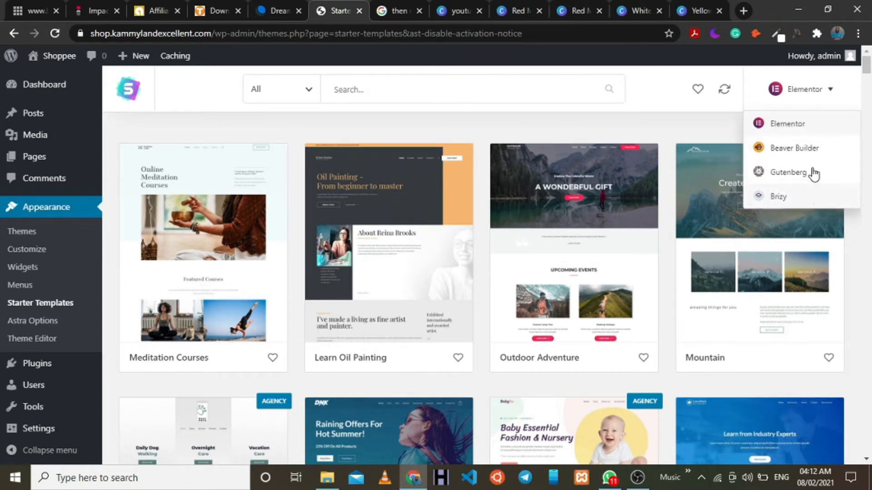
pyautogui.click(842, 88)
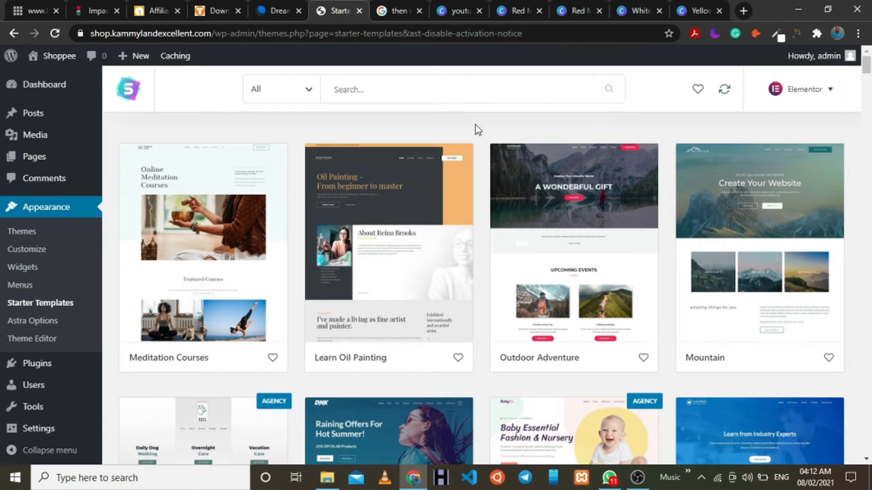
# Search for the Digital Agency template, open it, and choose Import Complete Site.
pyautogui.click(446, 93)
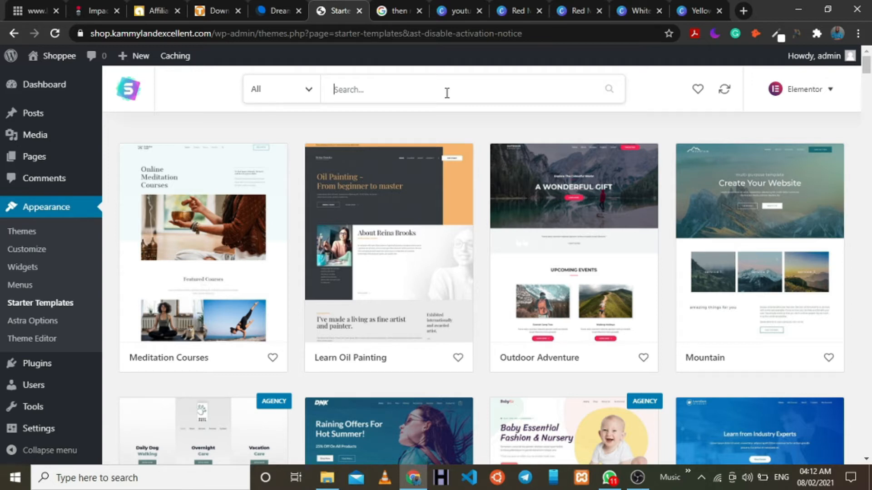
pyautogui.write('di')
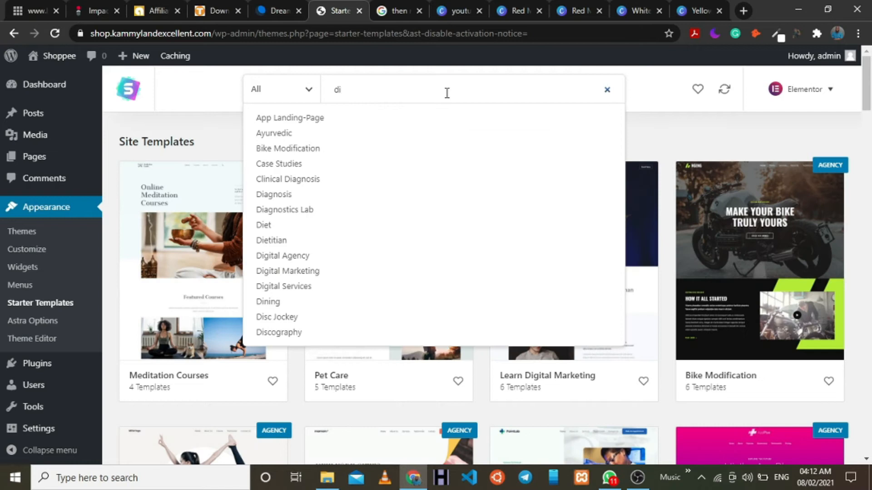
pyautogui.write('gital')
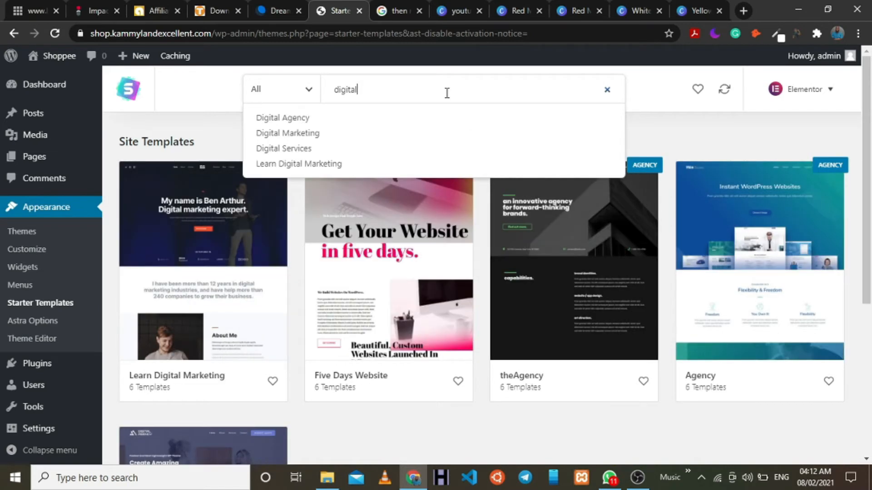
pyautogui.click(356, 118)
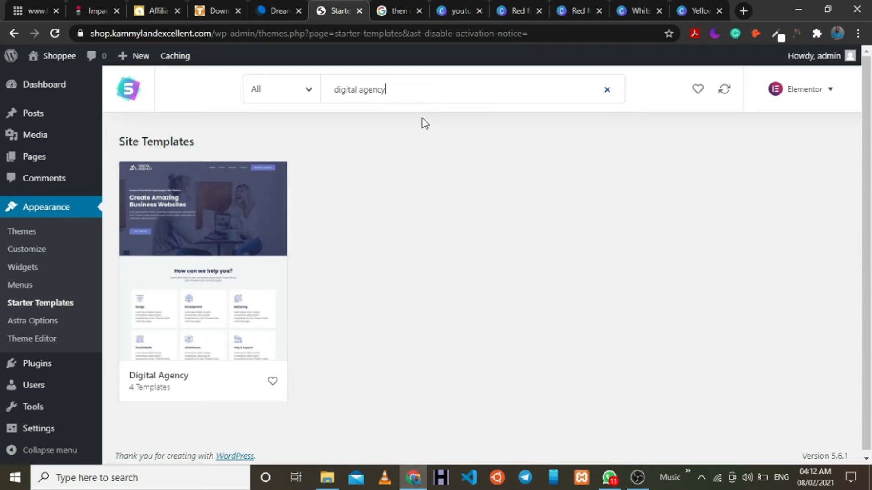
pyautogui.moveTo(417, 95); pyautogui.dragTo(327, 101)
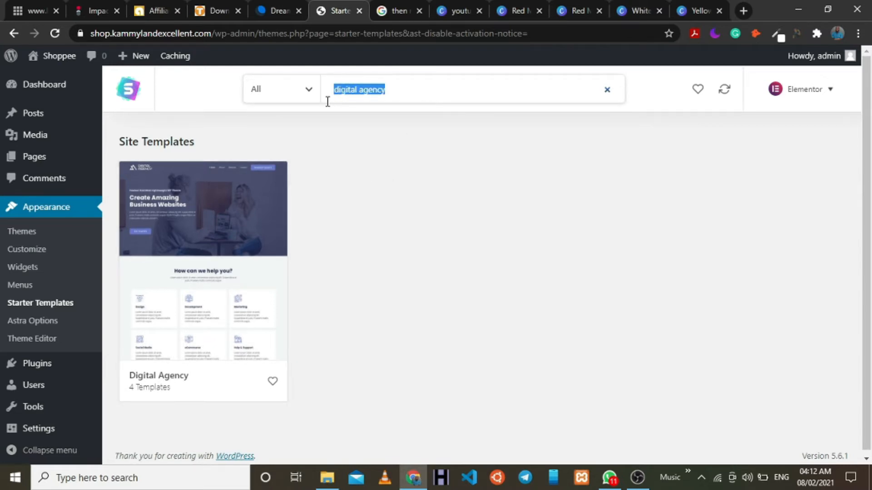
pyautogui.press('BackSpace')
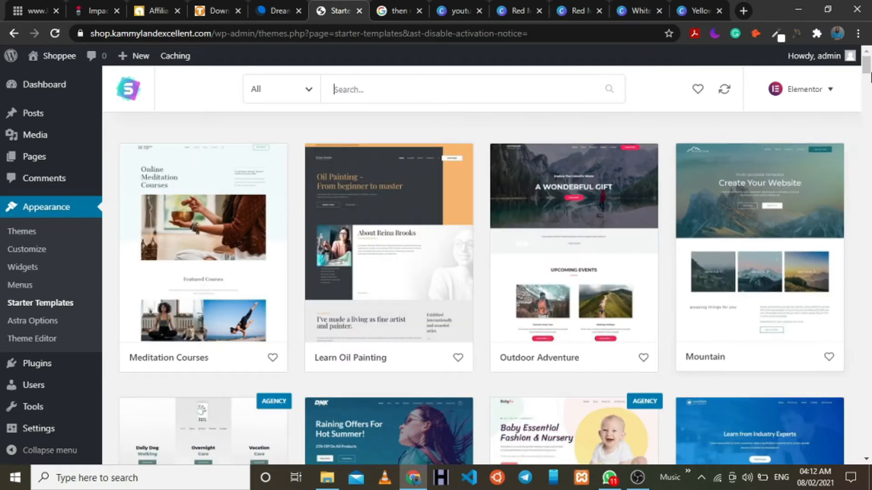
pyautogui.scroll(-3, 869, 76)
pyautogui.moveTo(870, 76)
pyautogui.mouseDown()
pyautogui.moveTo(870, 128)
pyautogui.moveTo(871, 71)
pyautogui.mouseUp()
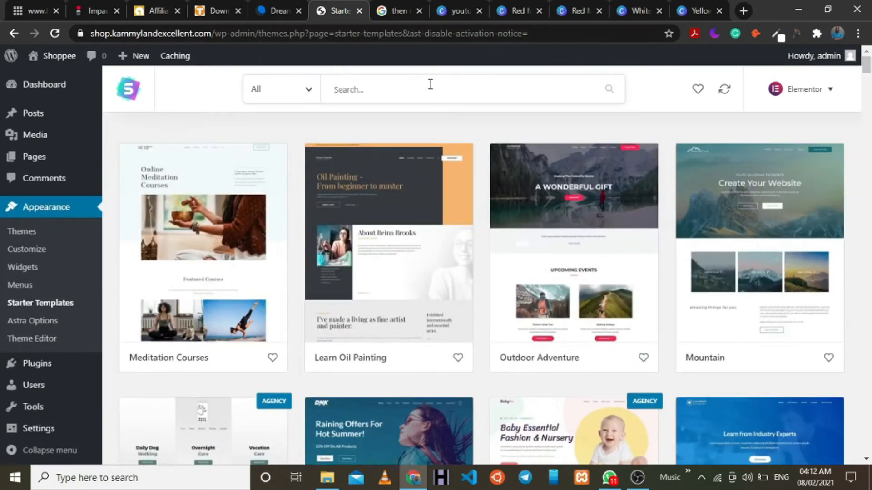
pyautogui.write('digital agency')
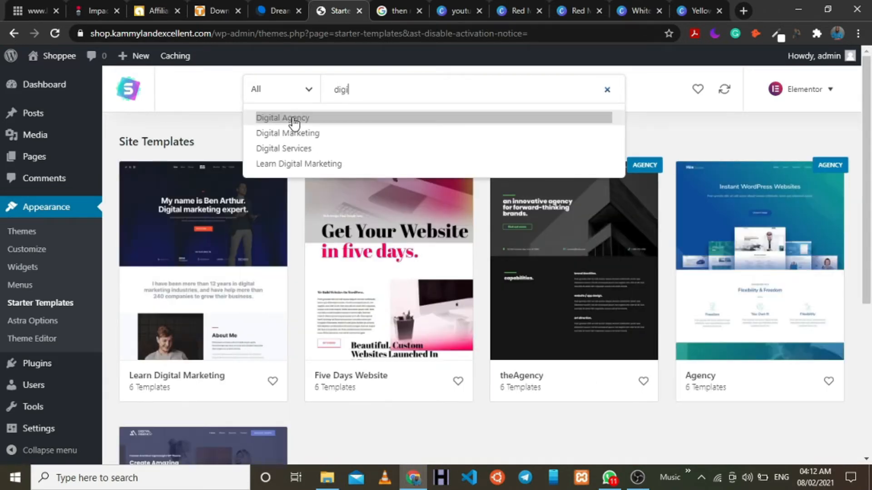
pyautogui.click(296, 119)
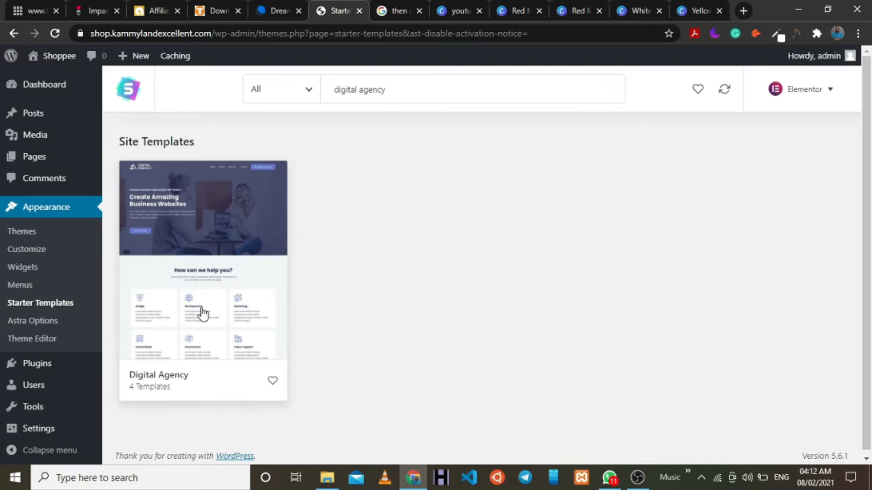
pyautogui.click(200, 307)
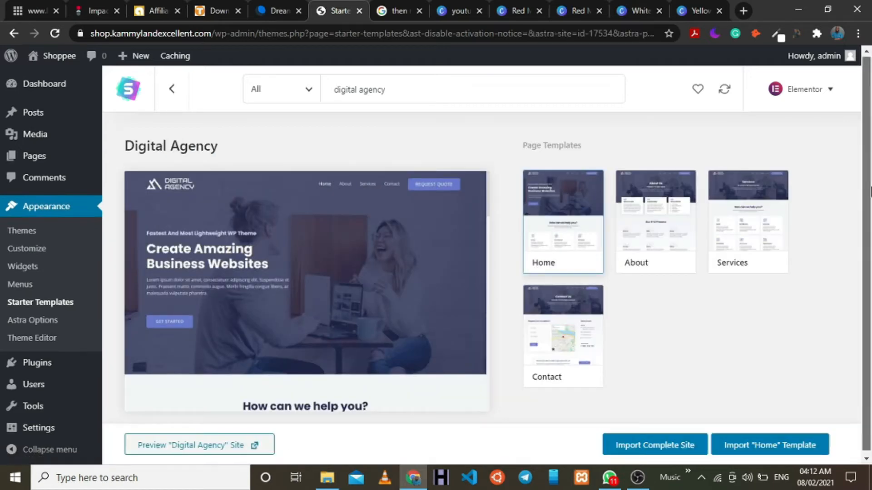
pyautogui.scroll(-1, 869, 300)
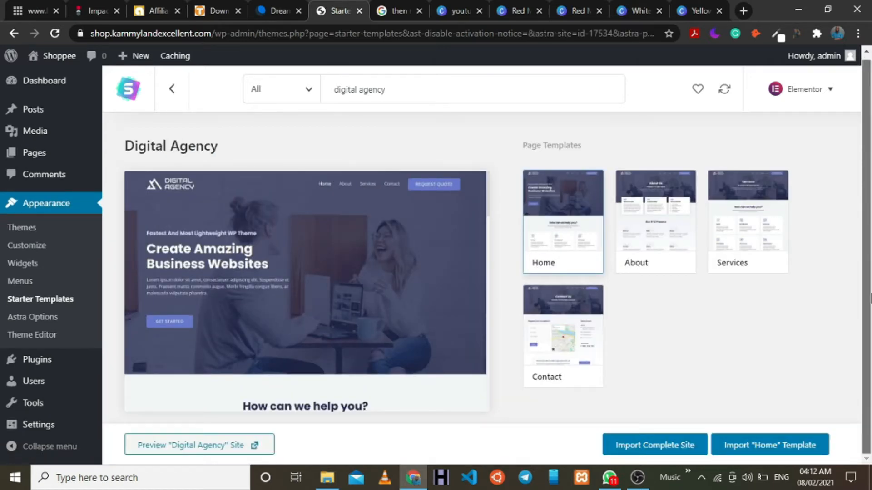
pyautogui.click(682, 445)
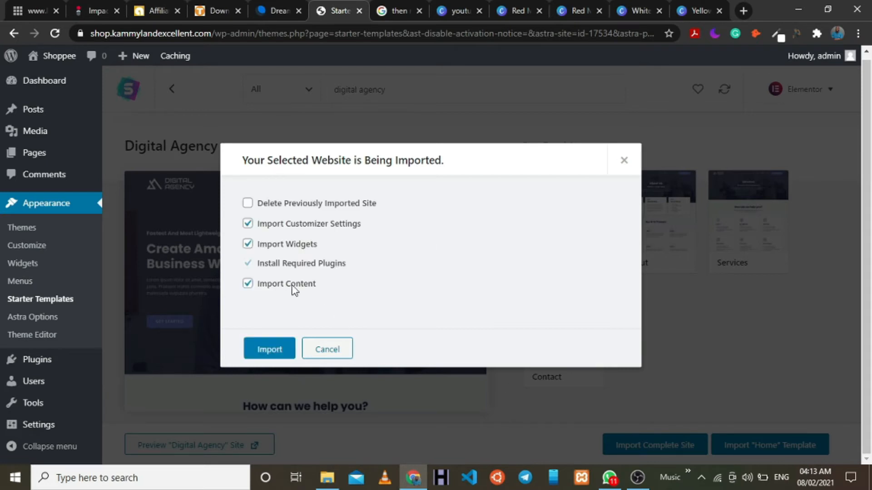
# Tick Delete Previously Imported Site, start the import, and skip the One Last Step form.
pyautogui.click(248, 204)
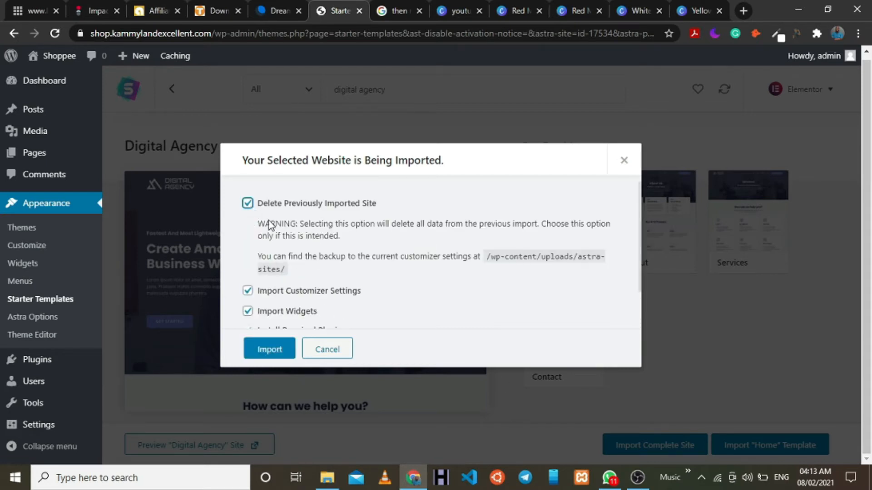
pyautogui.click(266, 349)
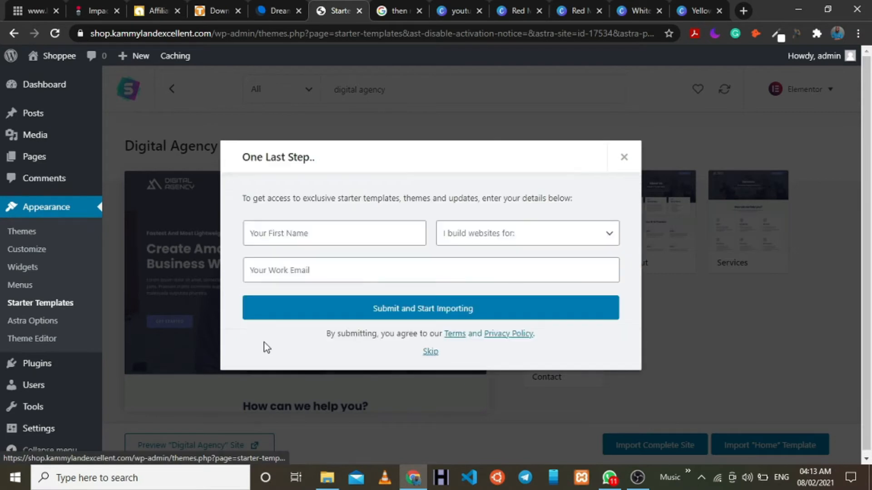
pyautogui.click(429, 353)
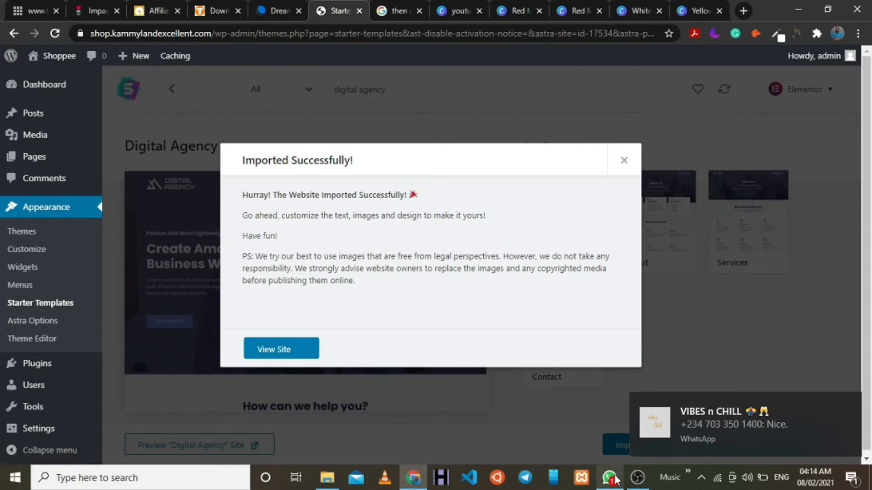
# Dismiss the WhatsApp preview and load the shop site's address in a new Chrome tab.
pyautogui.moveTo(614, 480)
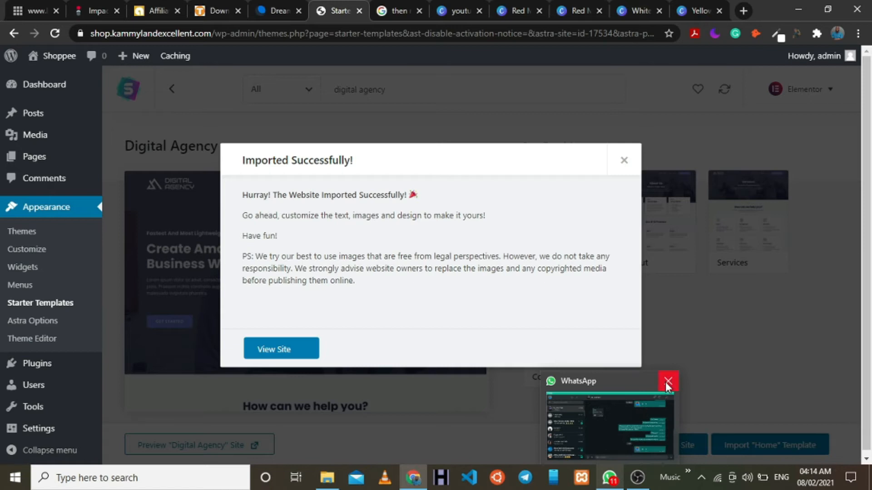
pyautogui.click(667, 382)
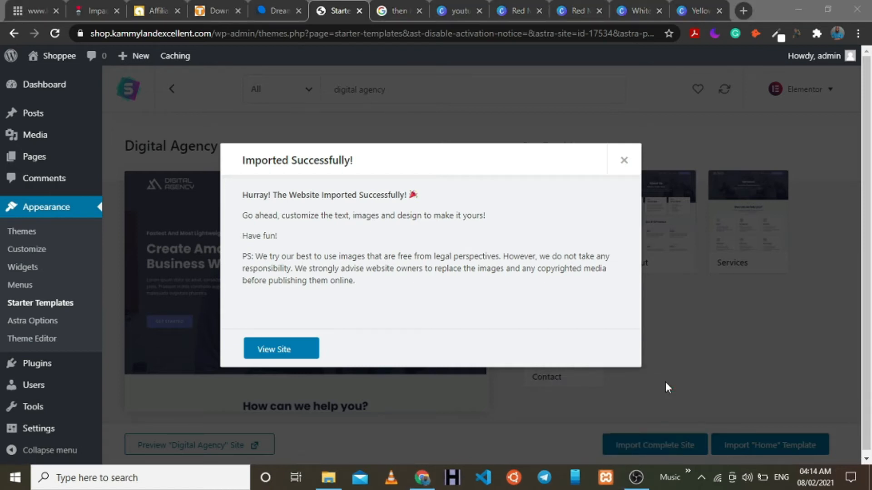
pyautogui.click(741, 11)
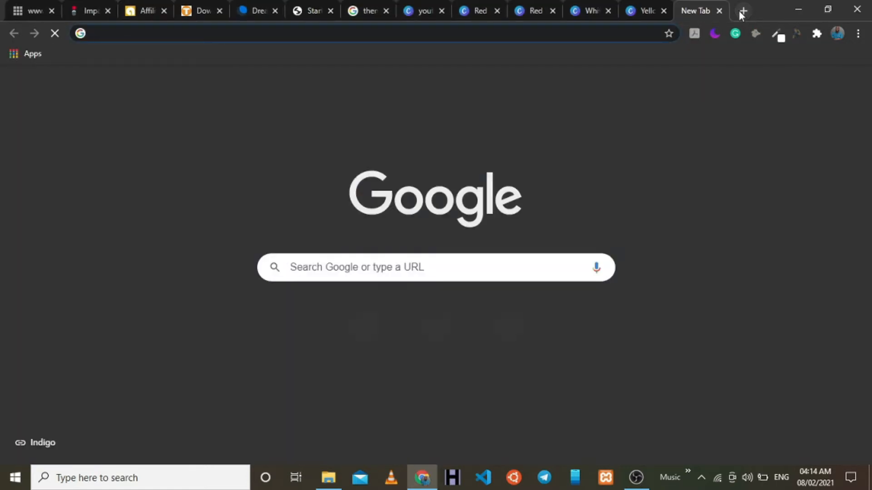
pyautogui.write('shop')
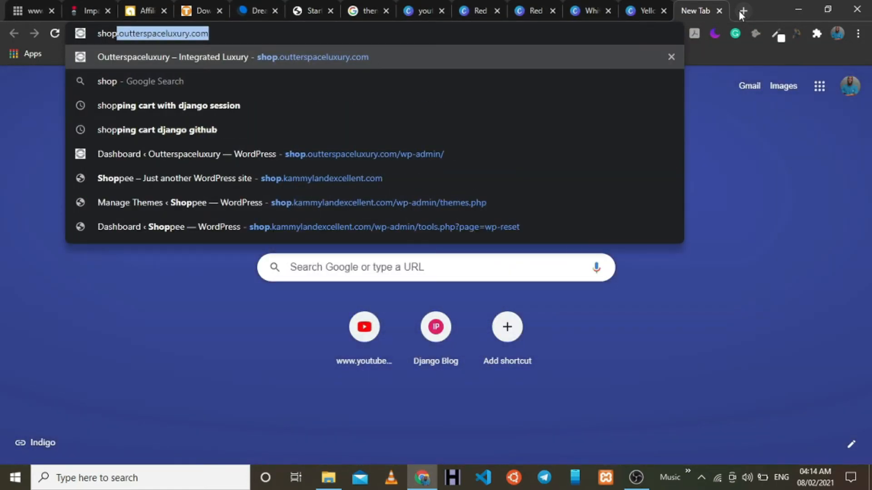
pyautogui.write('kz')
pyautogui.press('BackSpace')
pyautogui.press('BackSpace')
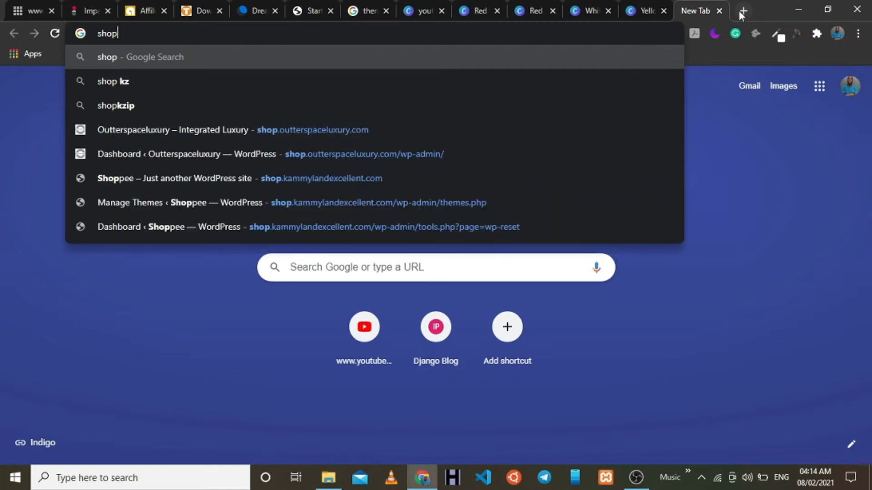
pyautogui.write('.ka')
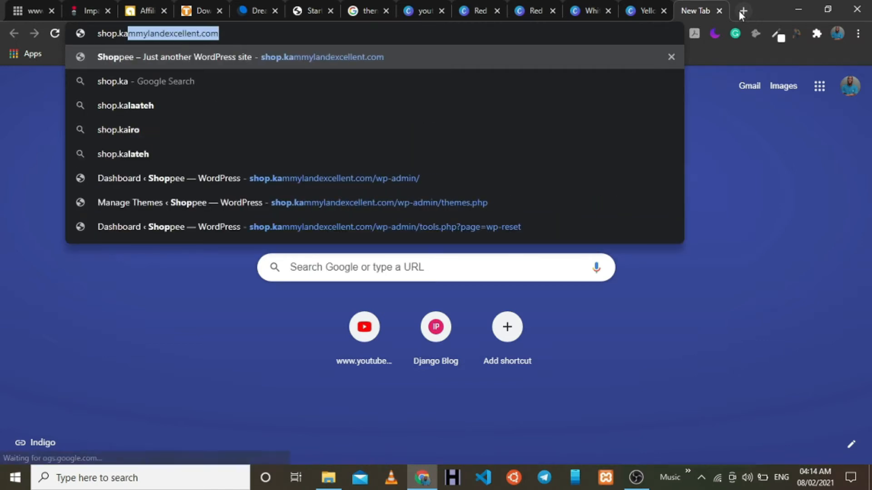
pyautogui.press('Return')
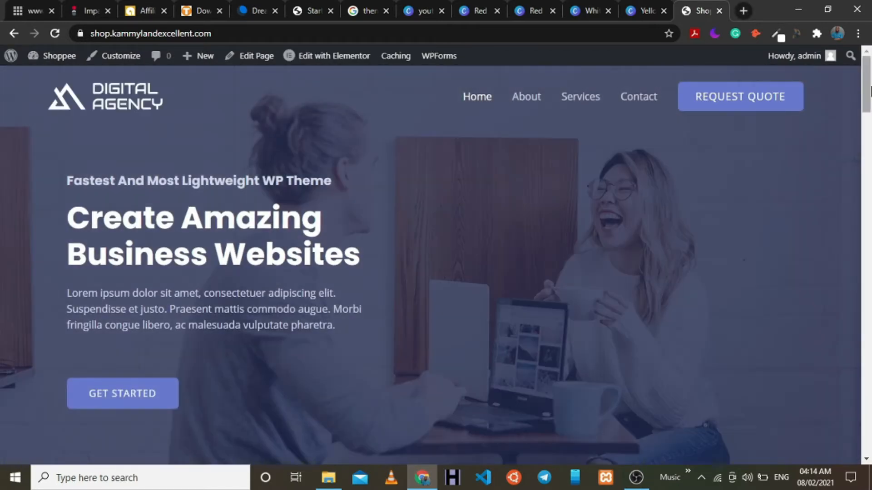
# Scroll through the imported Digital Agency home page and the About Us page.
pyautogui.moveTo(869, 91); pyautogui.dragTo(869, 449)
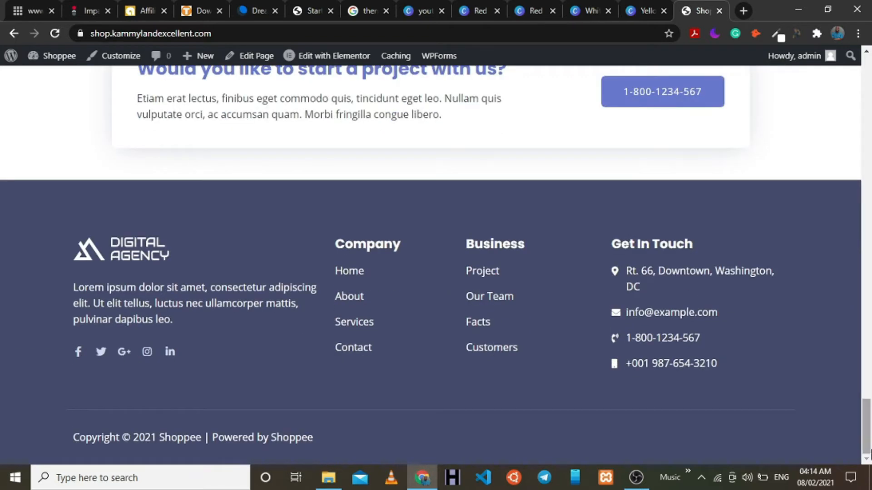
pyautogui.moveTo(868, 447); pyautogui.dragTo(866, 100)
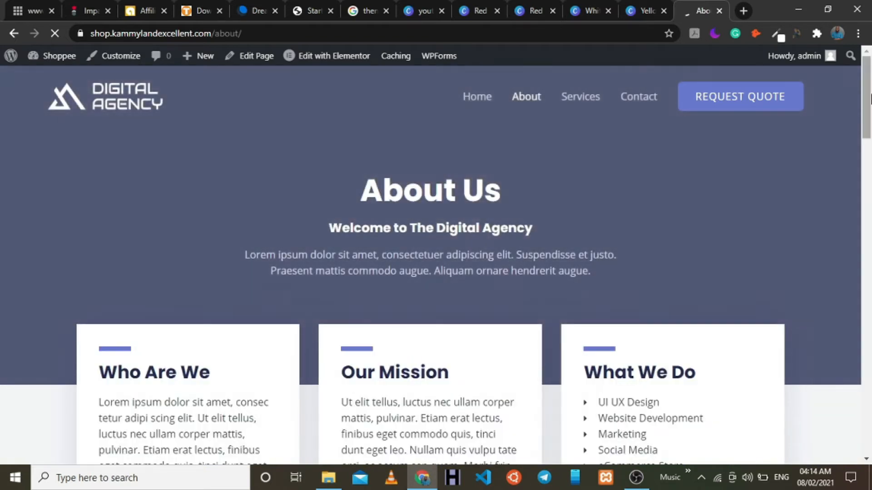
pyautogui.moveTo(866, 97); pyautogui.dragTo(858, 22)
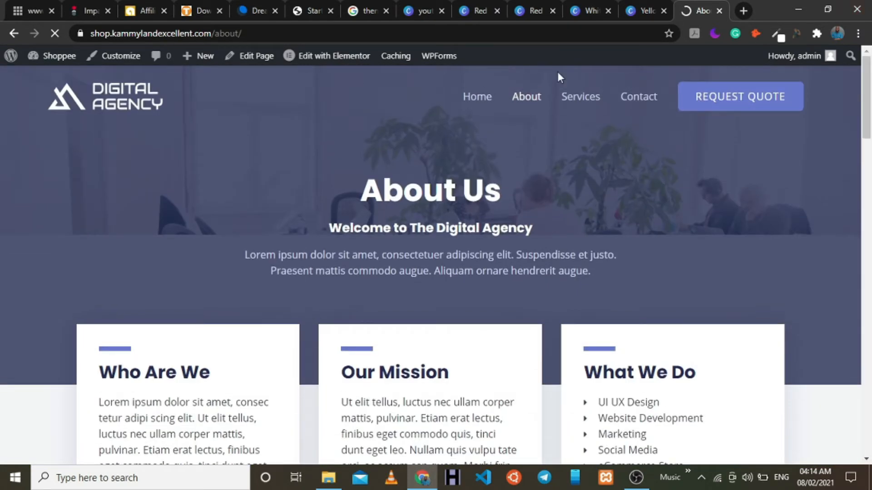
# Open the imported Services page and scroll through it.
pyautogui.click(579, 98)
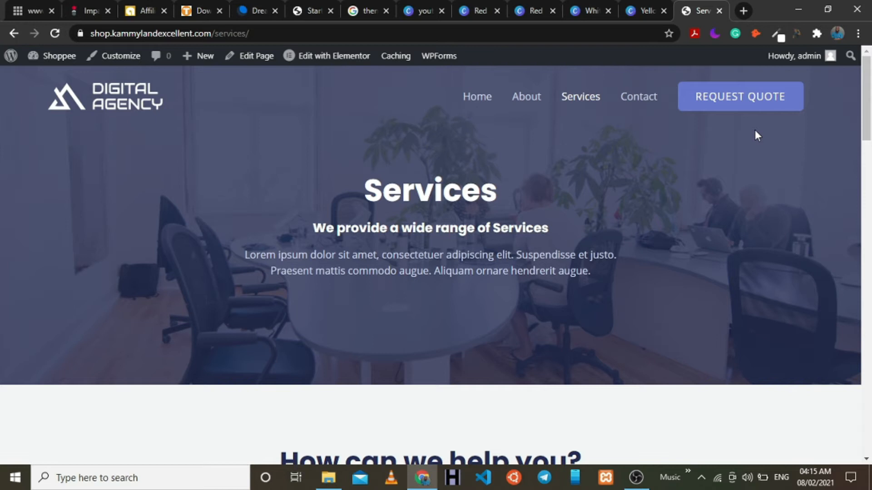
pyautogui.moveTo(869, 120); pyautogui.dragTo(871, 235)
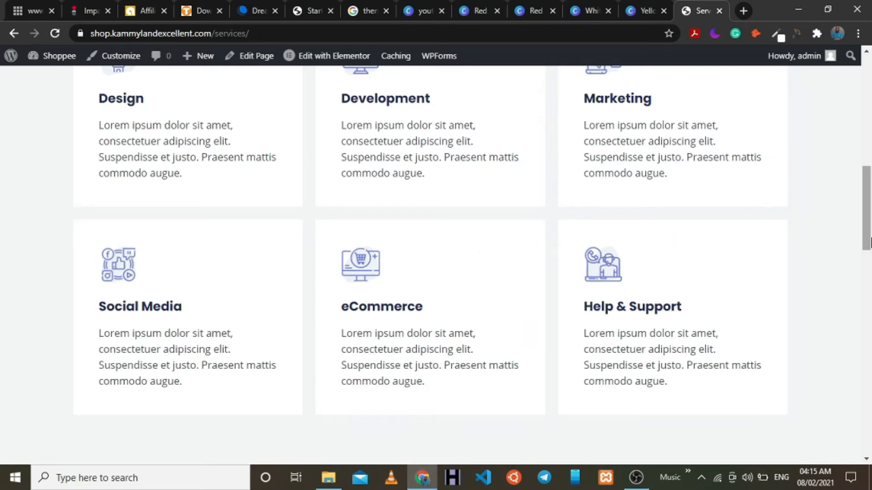
pyautogui.moveTo(871, 216); pyautogui.dragTo(845, 284)
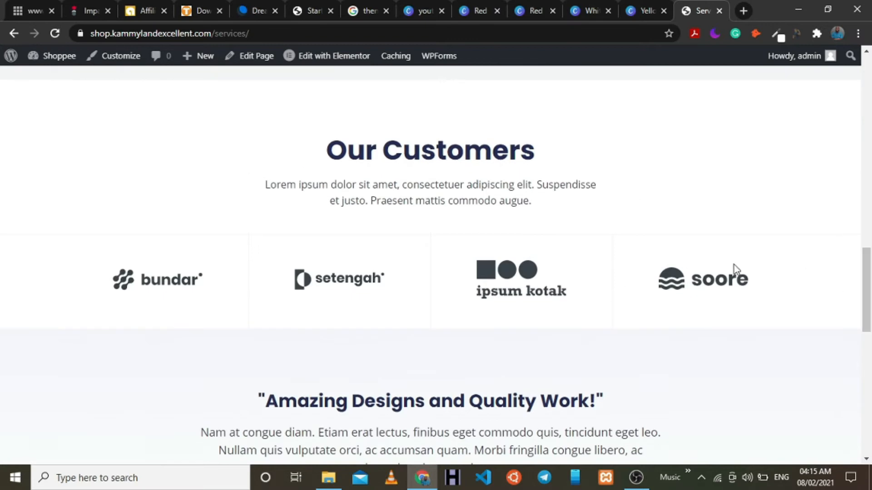
pyautogui.moveTo(868, 298); pyautogui.dragTo(868, 93)
# Review the Contact page, then go back to the 'Create Amazing Business Websites' home page.
pyautogui.click(641, 101)
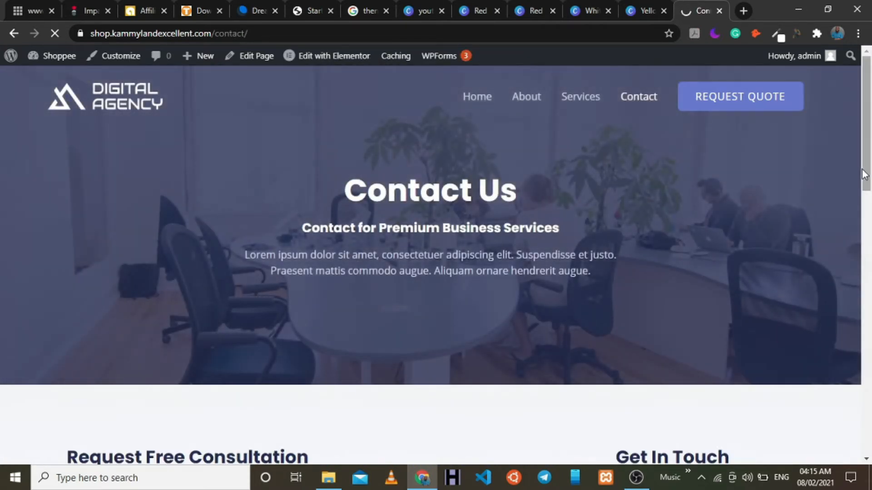
pyautogui.moveTo(868, 152); pyautogui.dragTo(870, 118)
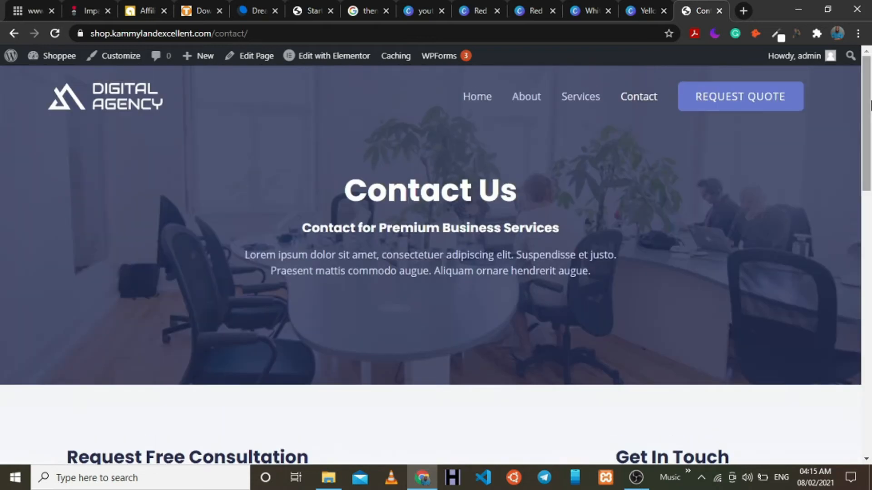
pyautogui.click(480, 102)
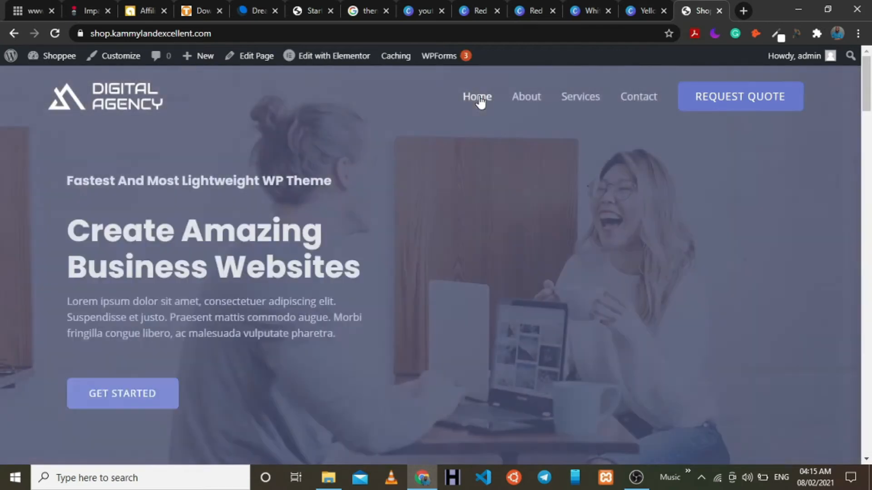
pyautogui.moveTo(868, 97)
pyautogui.mouseDown()
pyautogui.moveTo(869, 131)
pyautogui.moveTo(868, 97)
pyautogui.mouseUp()
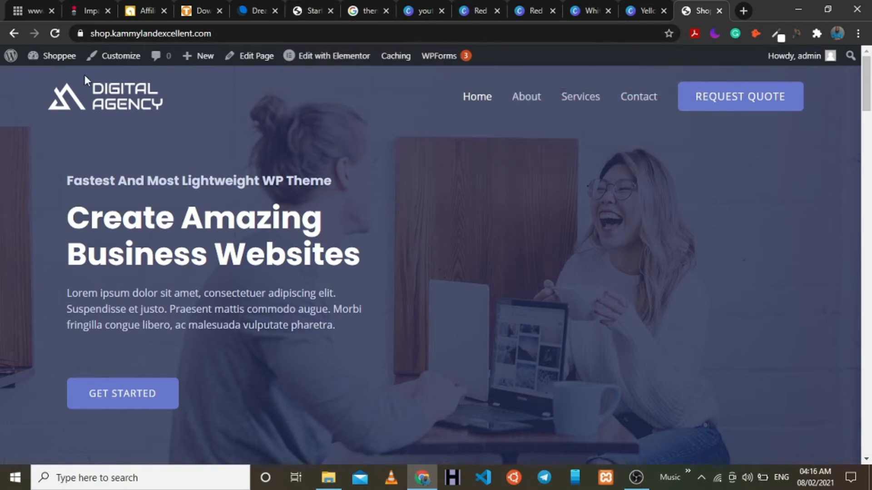
pyautogui.moveTo(57, 62)
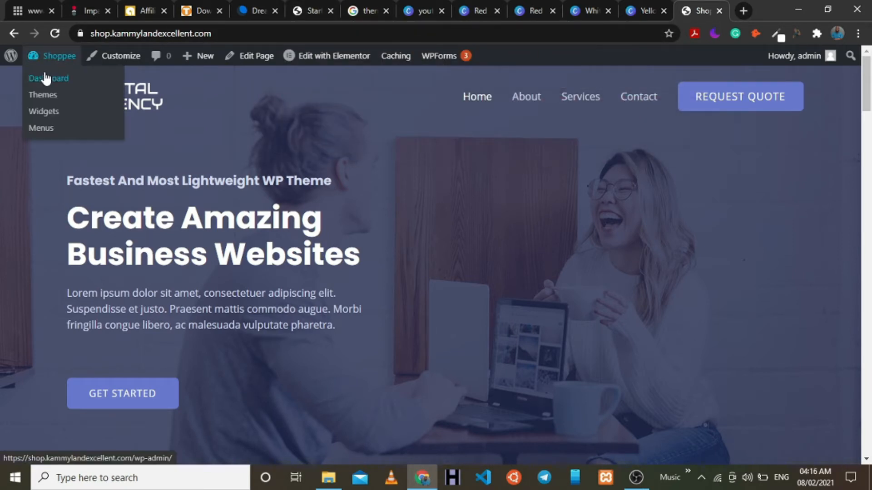
# Go to the admin dashboard and close the old Starter Templates tab.
pyautogui.click(46, 79)
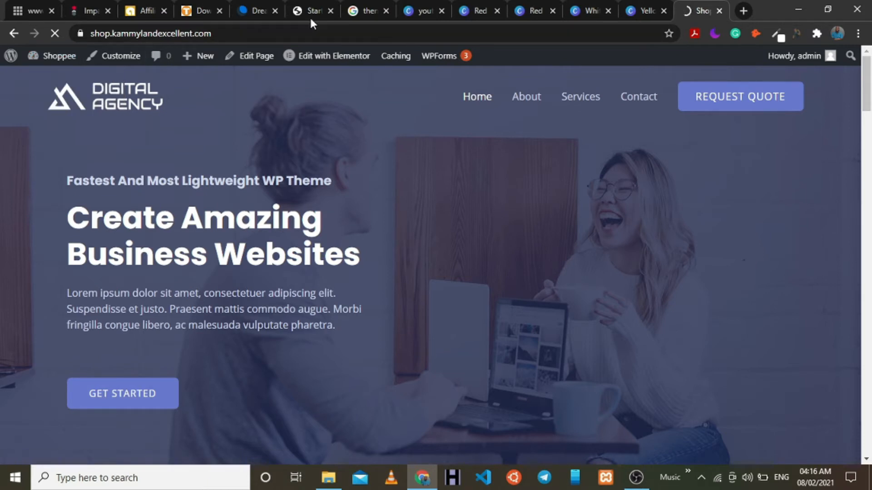
pyautogui.click(331, 11)
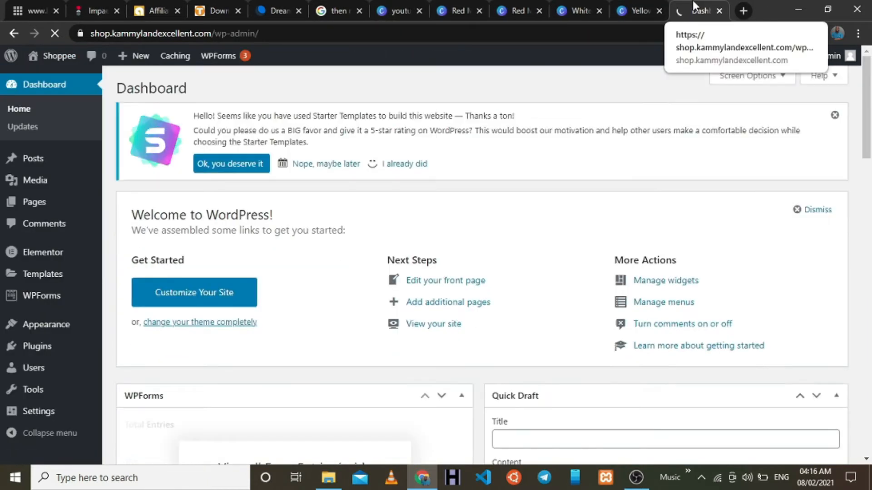
pyautogui.moveTo(868, 96); pyautogui.dragTo(870, 68)
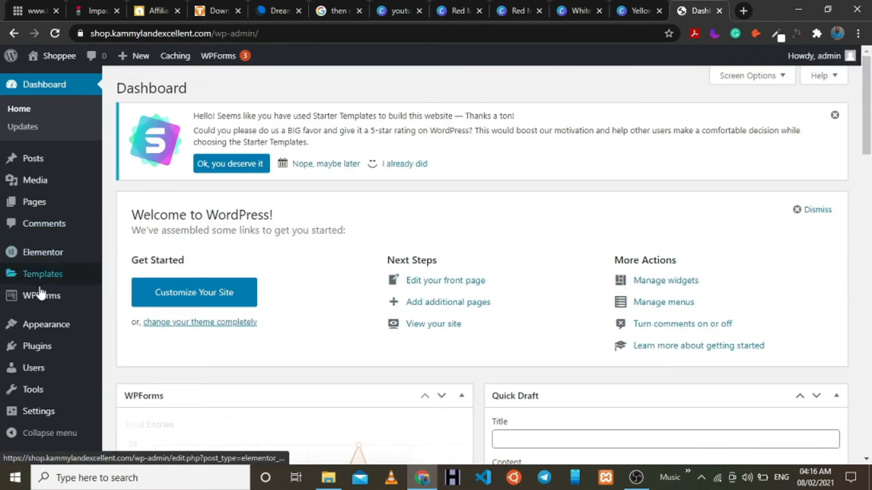
# Open Pages > All Pages in a background tab and switch to it.
pyautogui.moveTo(46, 279)
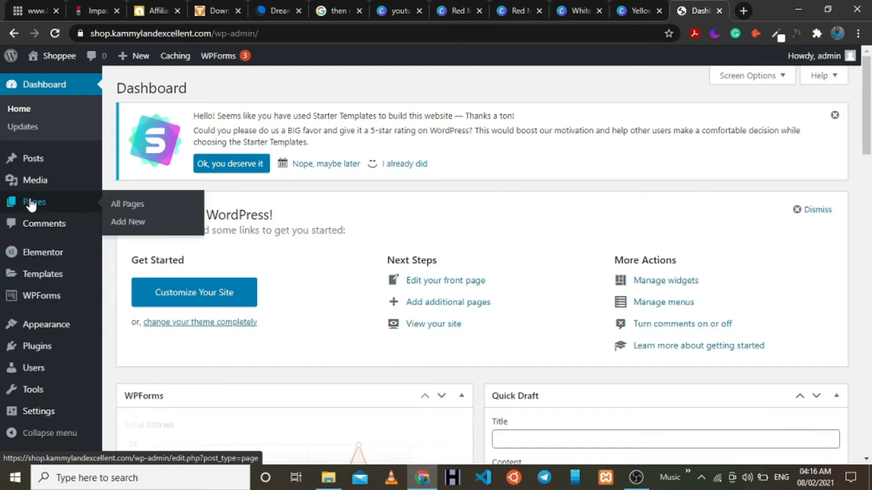
pyautogui.moveTo(104, 196)
pyautogui.moveTo(68, 209)
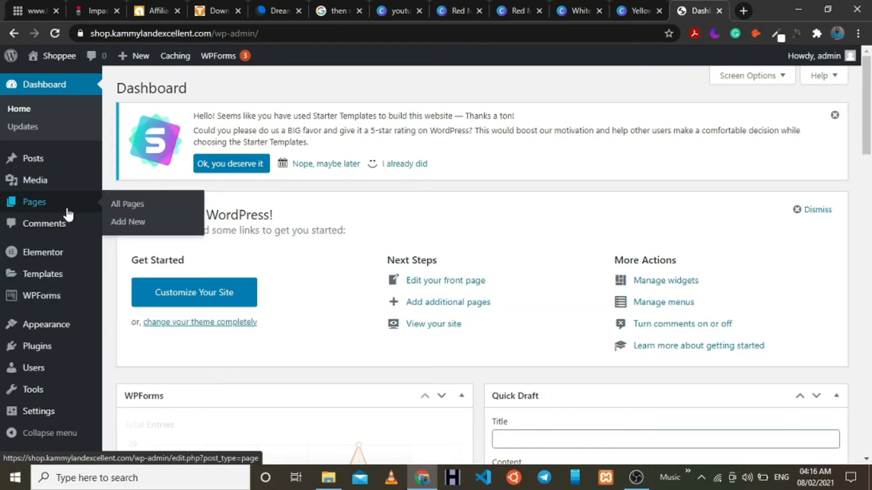
pyautogui.middleClick(133, 210)
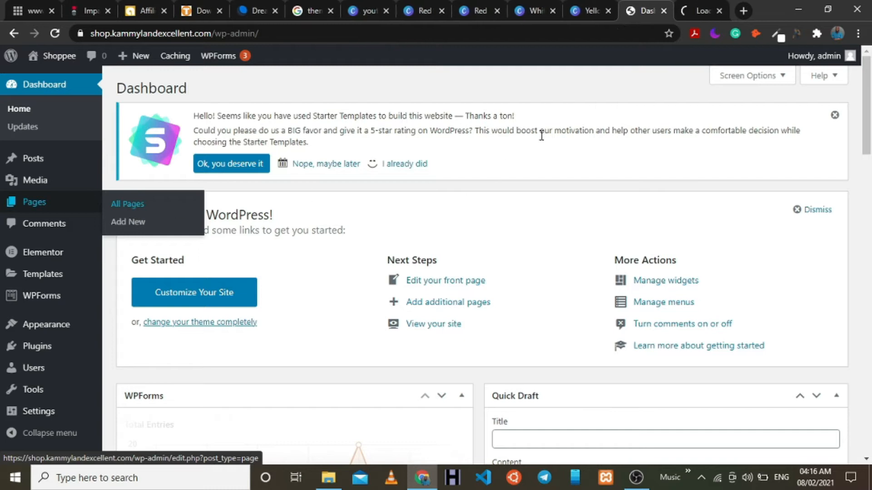
pyautogui.click(689, 5)
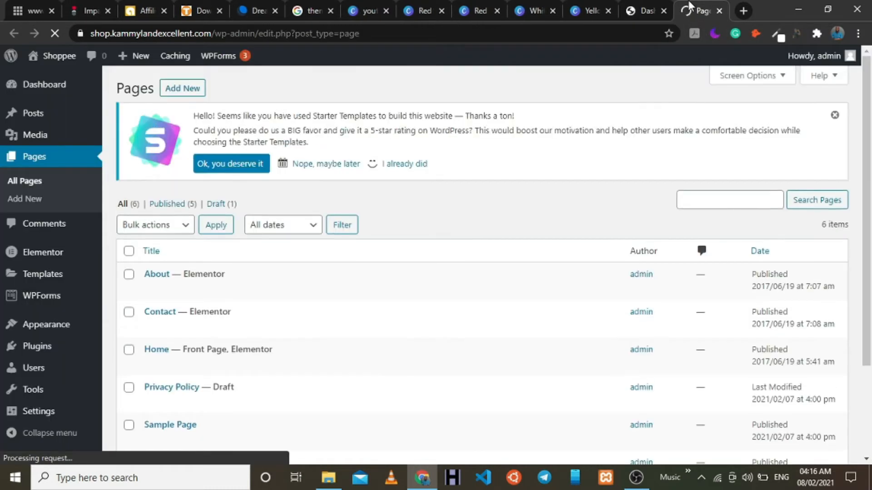
# Dismiss the Starter Templates rating notice on the Pages list and return to the Dashboard tab.
pyautogui.moveTo(871, 97); pyautogui.dragTo(870, 206)
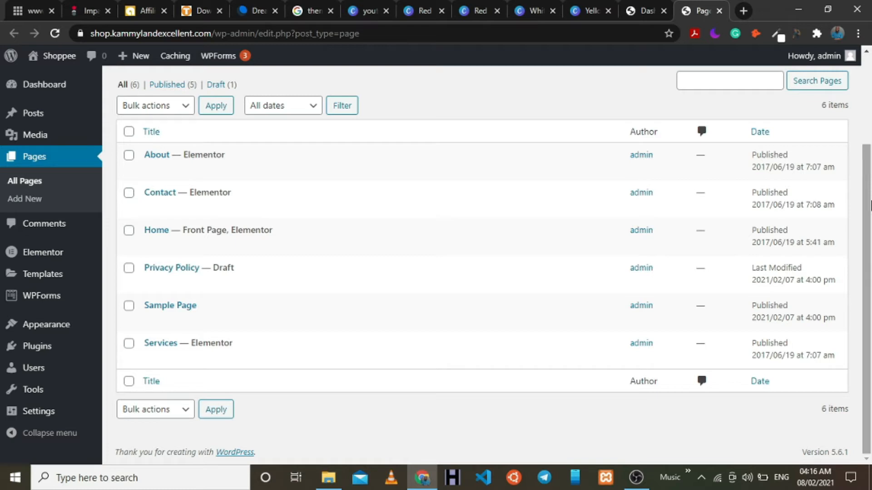
pyautogui.moveTo(871, 198); pyautogui.dragTo(869, 105)
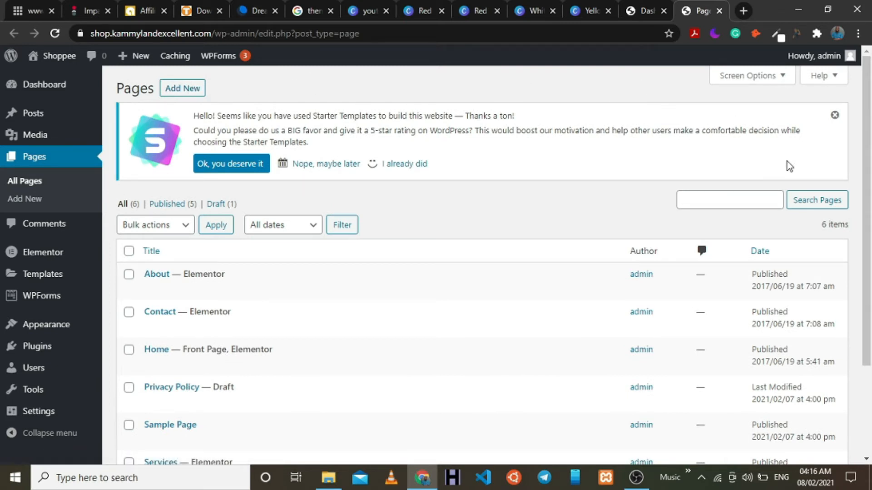
pyautogui.click(835, 115)
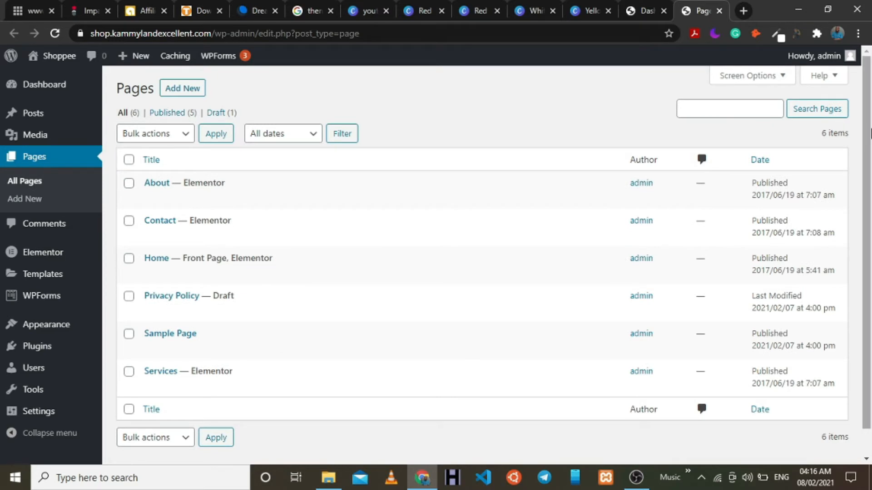
pyautogui.click(637, 13)
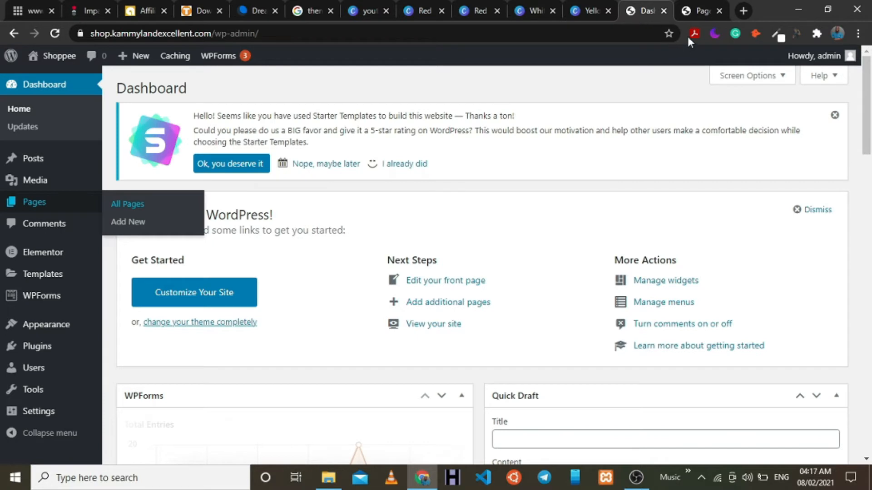
# Visit the live Digital Agency front page via the admin bar, then return to the Pages list.
pyautogui.moveTo(68, 58)
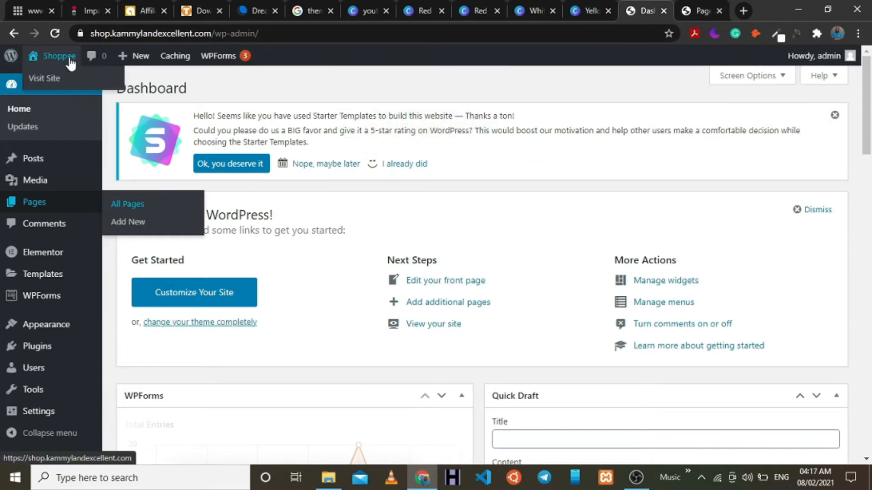
pyautogui.click(58, 79)
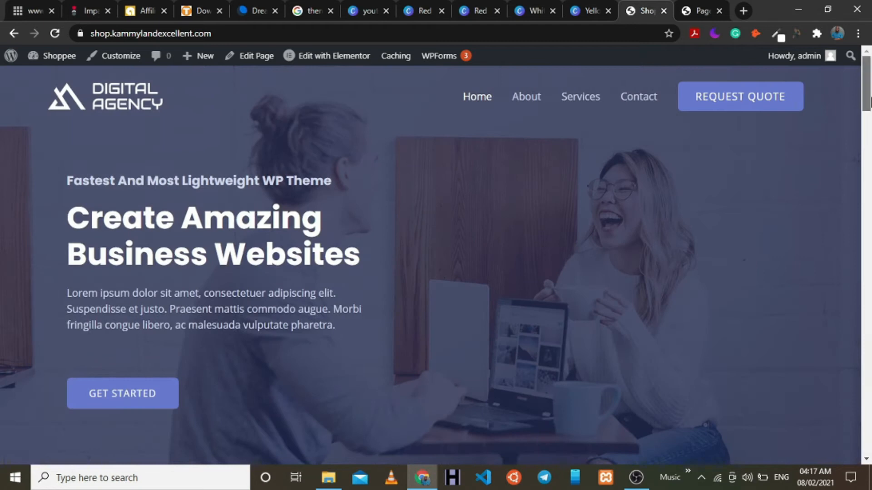
pyautogui.moveTo(870, 99)
pyautogui.mouseDown()
pyautogui.moveTo(871, 140)
pyautogui.moveTo(870, 87)
pyautogui.mouseUp()
pyautogui.moveTo(350, 57)
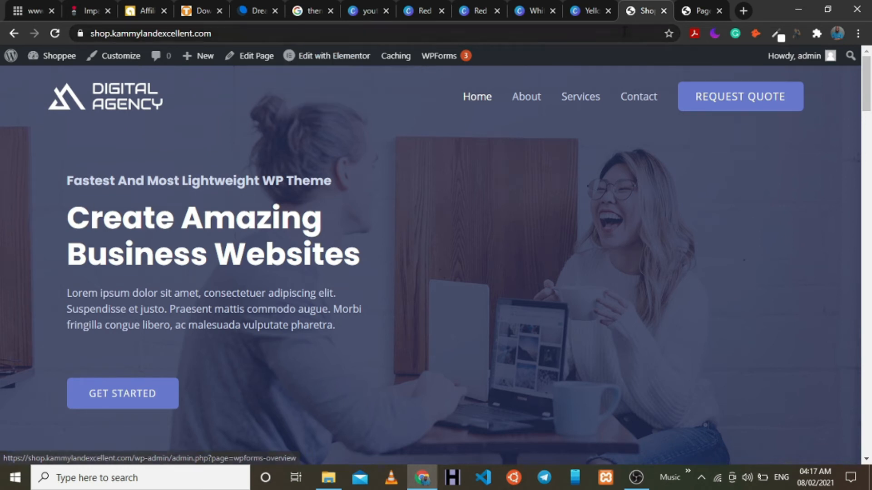
pyautogui.click(711, 7)
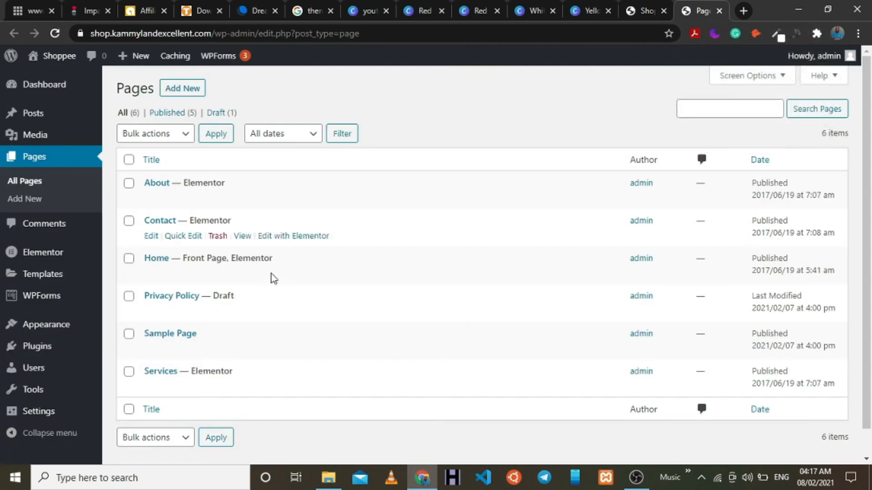
# Open the Home page from the Pages list in the block editor.
pyautogui.moveTo(274, 278)
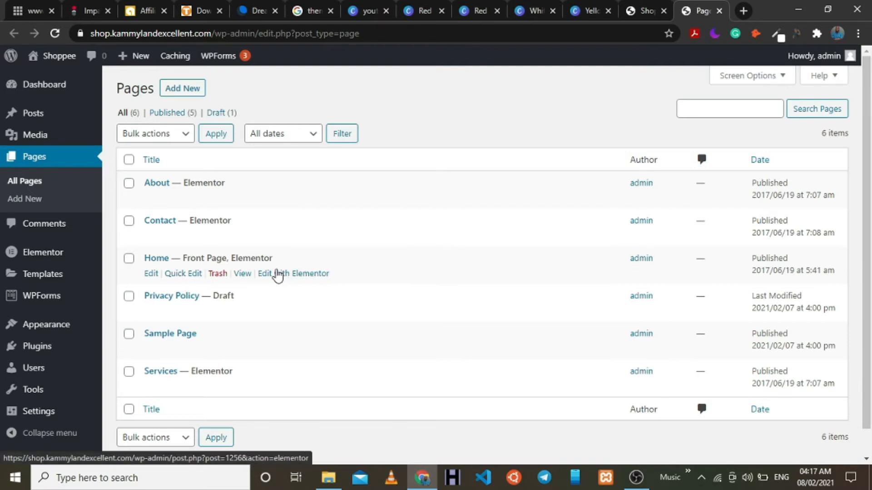
pyautogui.click(149, 275)
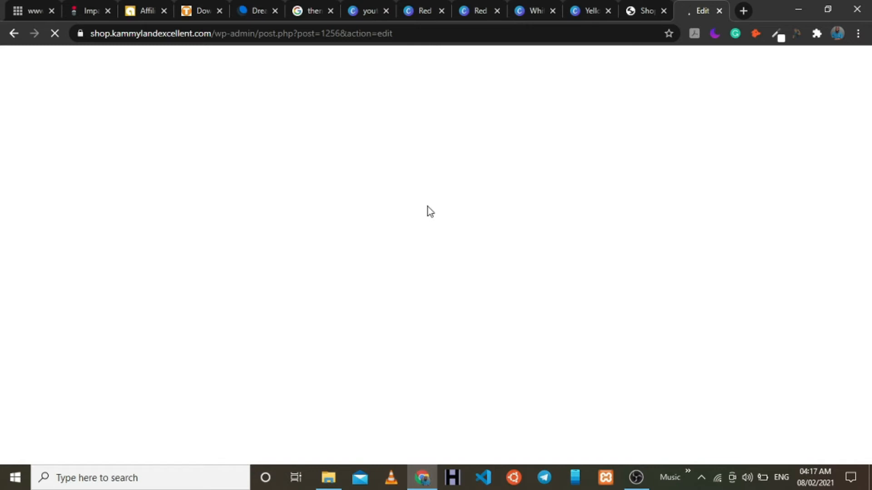
pyautogui.click(634, 9)
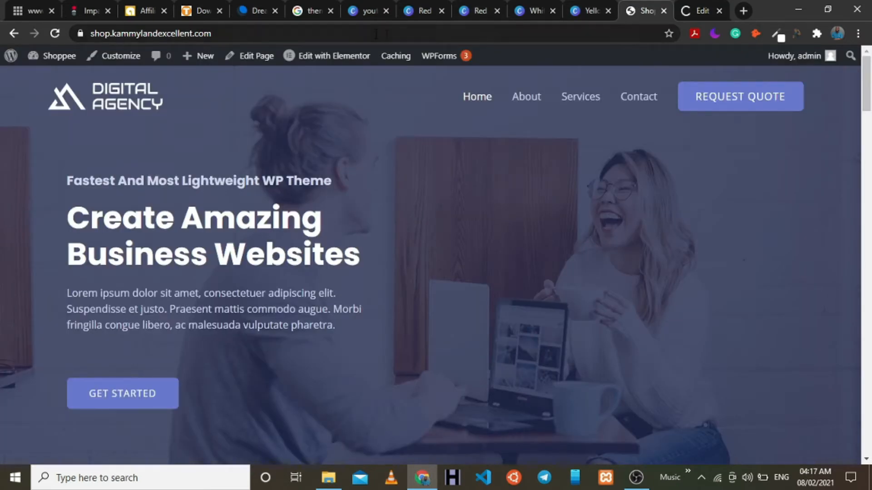
pyautogui.moveTo(326, 64)
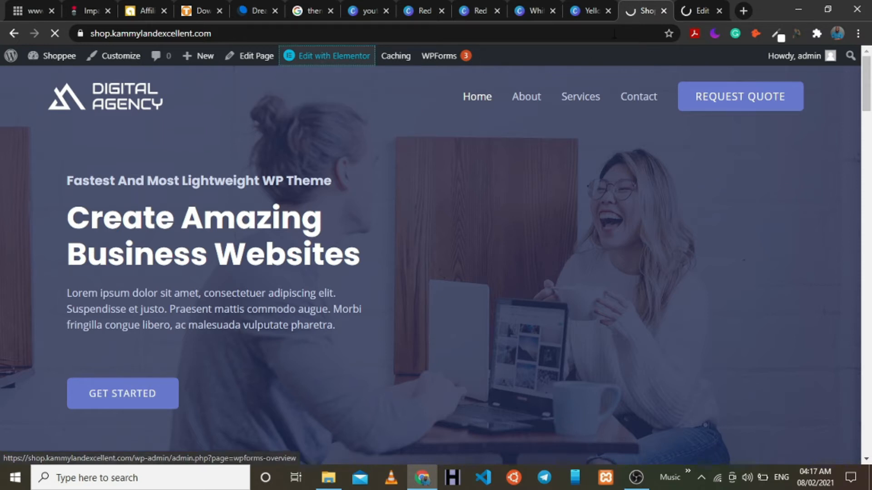
pyautogui.click(683, 9)
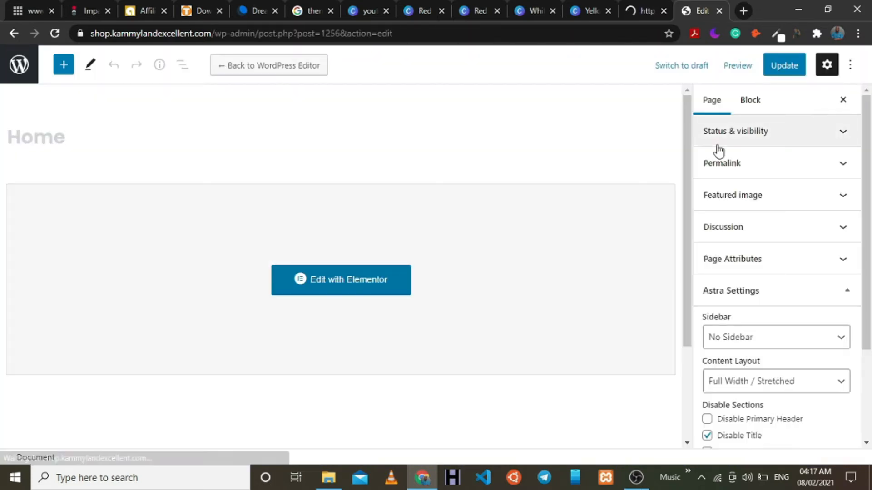
# Review the Home page's Astra Settings: Disable Title, Disable Featured Image, Transparent Header Enabled.
pyautogui.moveTo(687, 152); pyautogui.dragTo(689, 107)
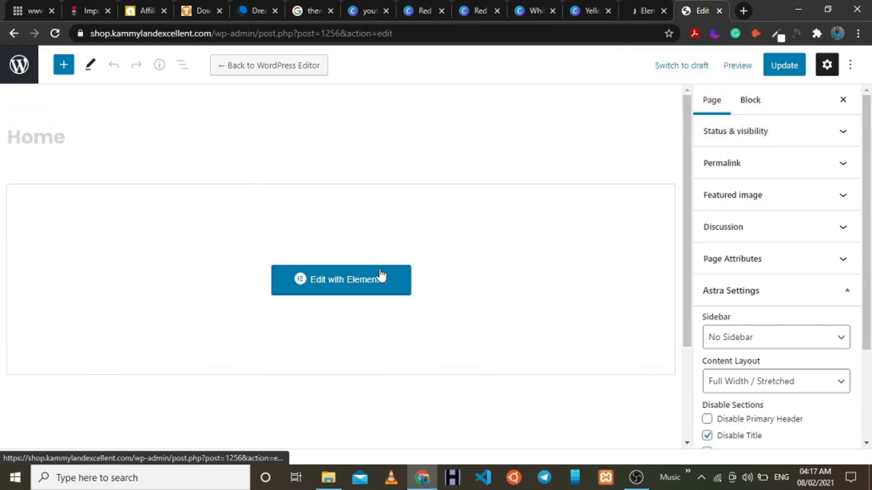
pyautogui.moveTo(685, 238); pyautogui.dragTo(698, 365)
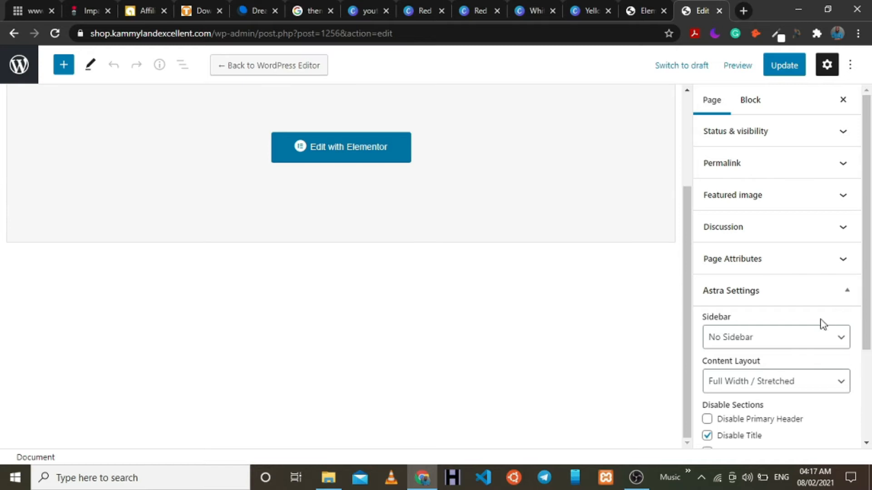
pyautogui.scroll(-2, 870, 328)
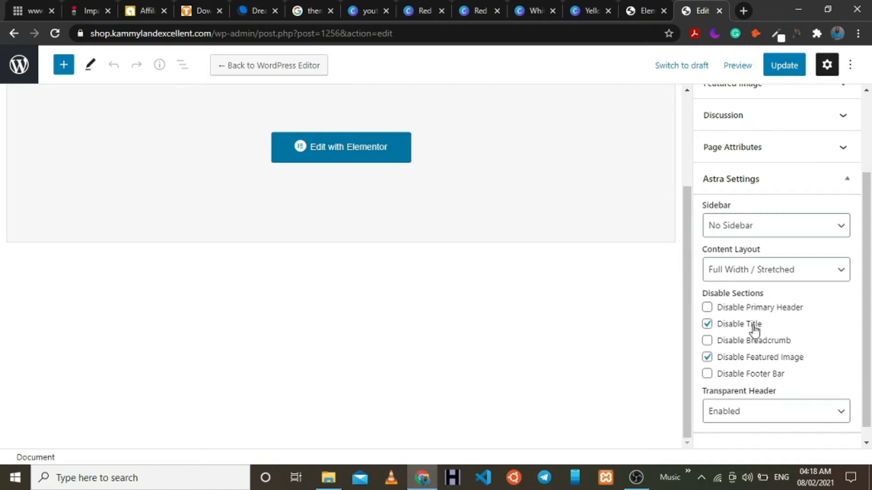
# Load shop.kammylandexcellent.com in a new browser tab.
pyautogui.click(661, 7)
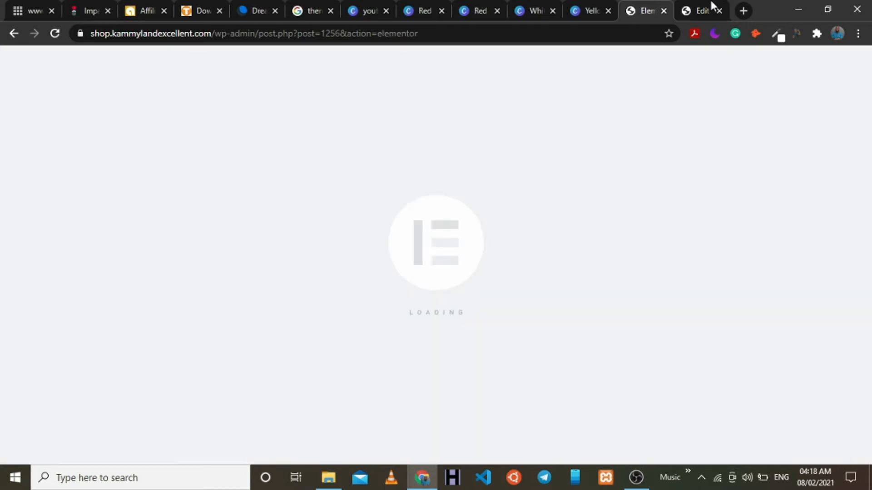
pyautogui.click(743, 10)
pyautogui.write('s')
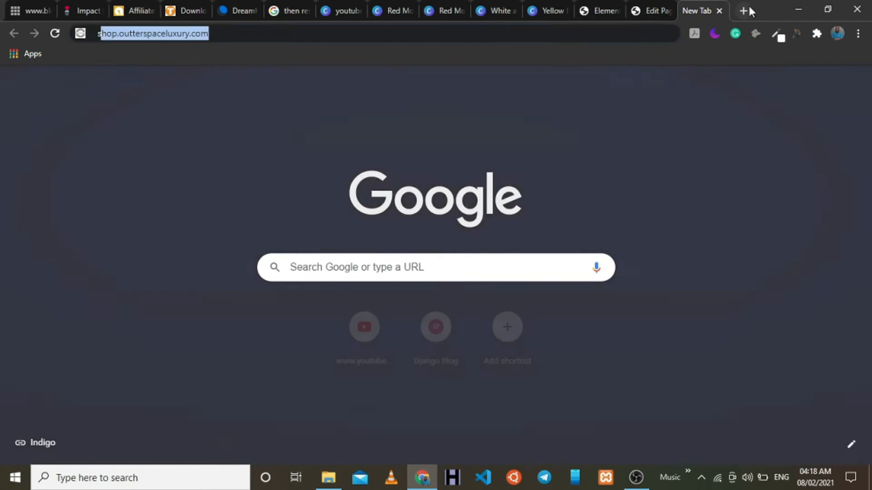
pyautogui.write('hop')
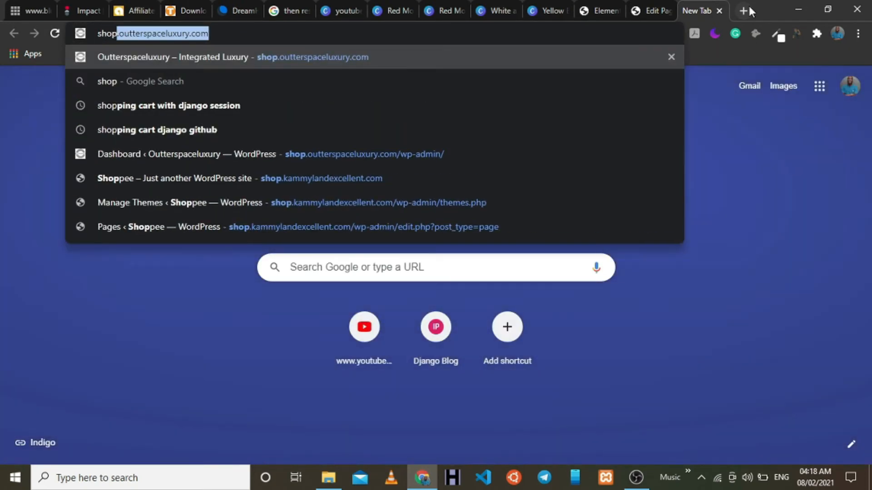
pyautogui.write('.k')
pyautogui.press('Return')
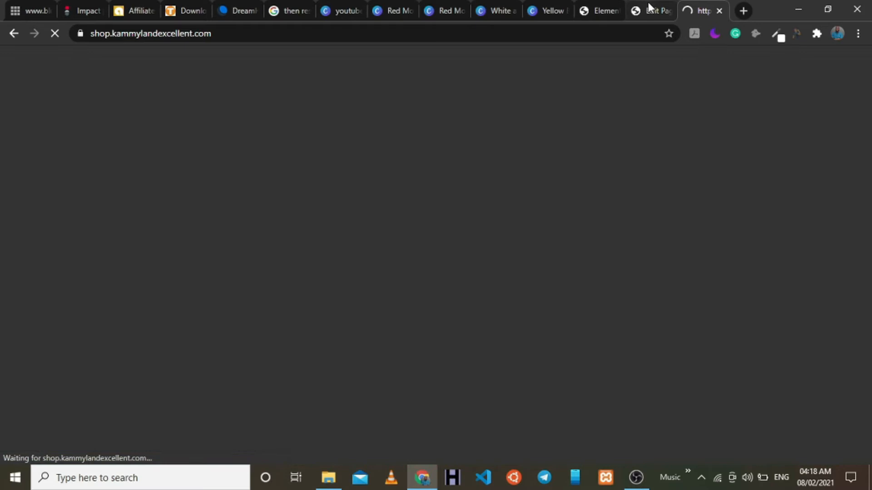
# Return to the Home page's Astra settings, confirming No Sidebar and Full Width / Stretched layout.
pyautogui.click(650, 11)
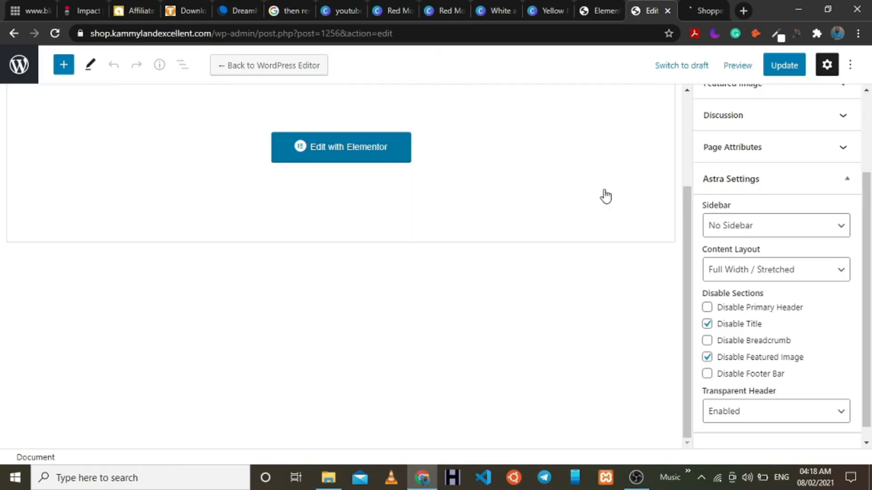
pyautogui.moveTo(687, 233); pyautogui.dragTo(683, 135)
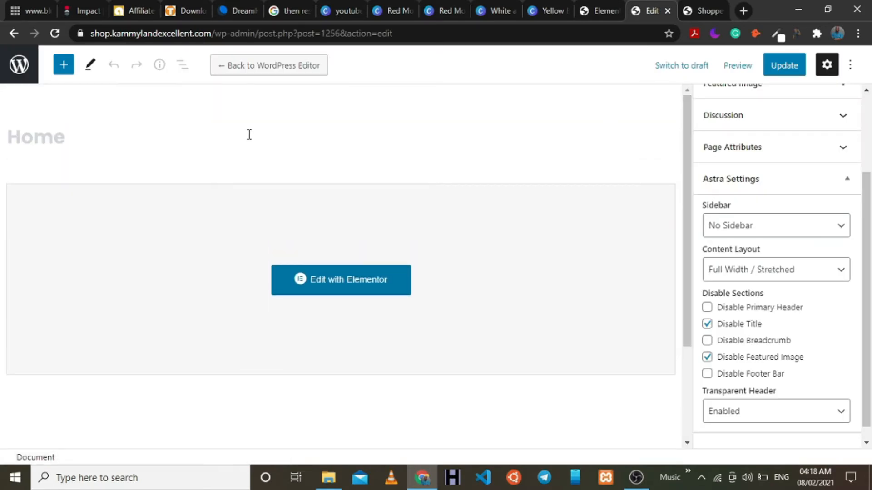
pyautogui.click(691, 10)
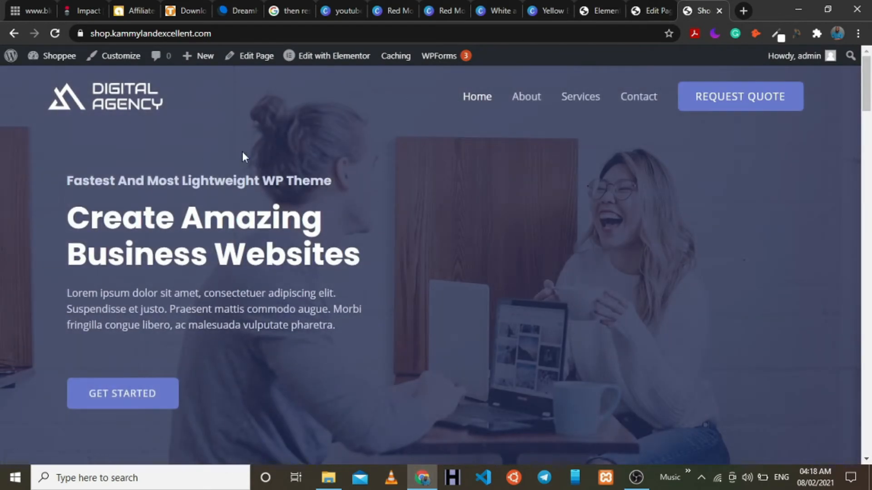
pyautogui.click(674, 11)
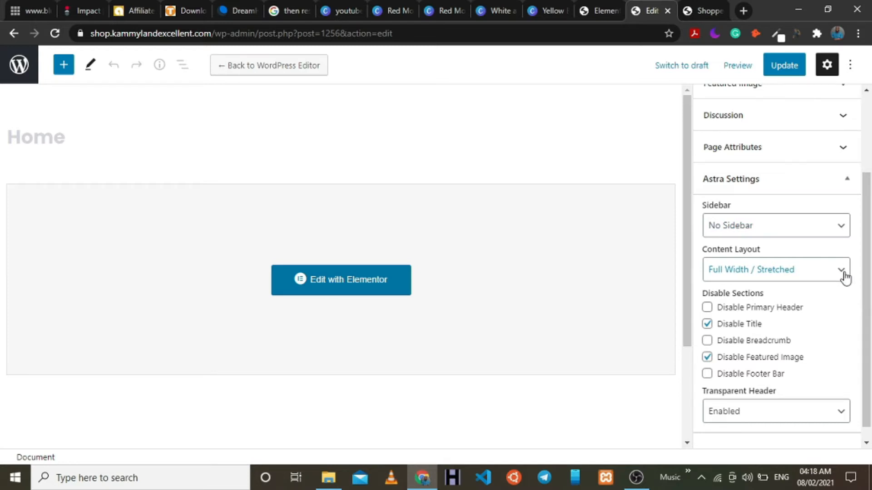
# Keep Transparent Header set to Enabled and glance at the live front page.
pyautogui.click(800, 412)
pyautogui.click(799, 412)
pyautogui.click(694, 13)
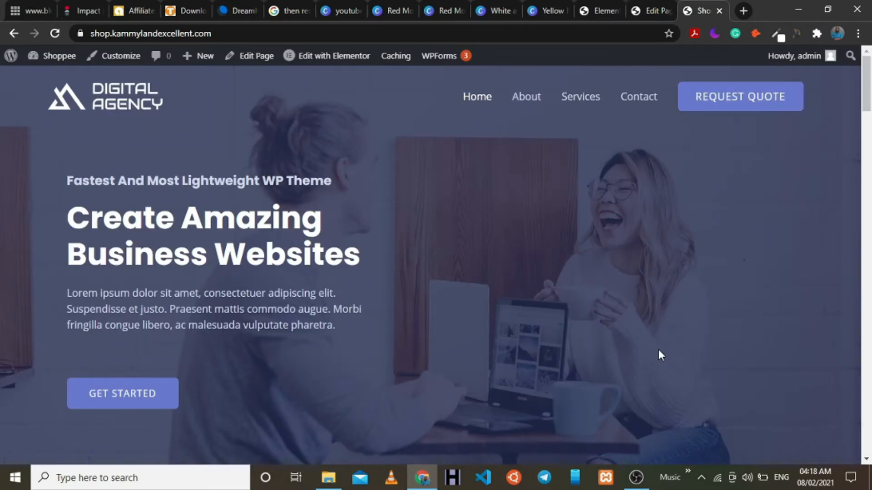
pyautogui.click(422, 478)
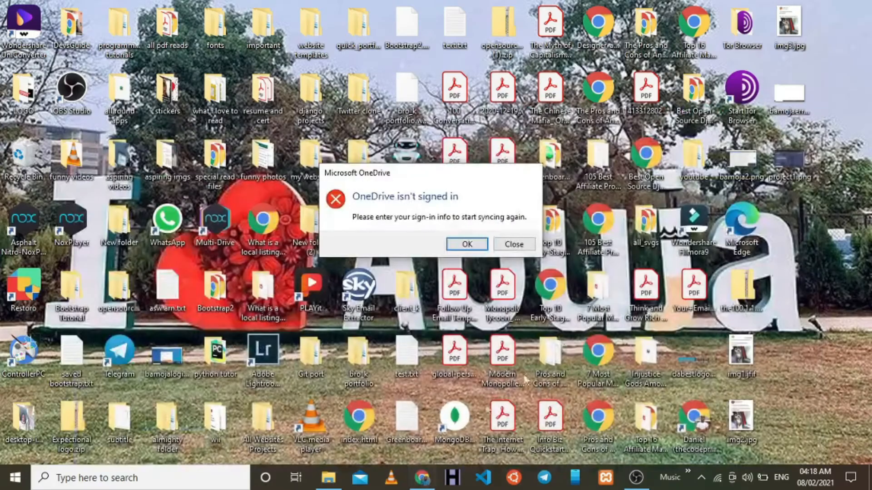
pyautogui.click(424, 483)
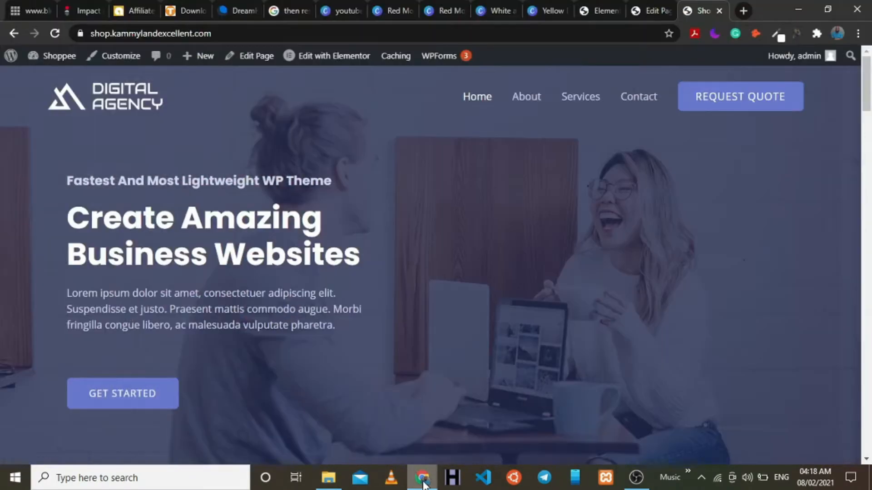
pyautogui.click(648, 4)
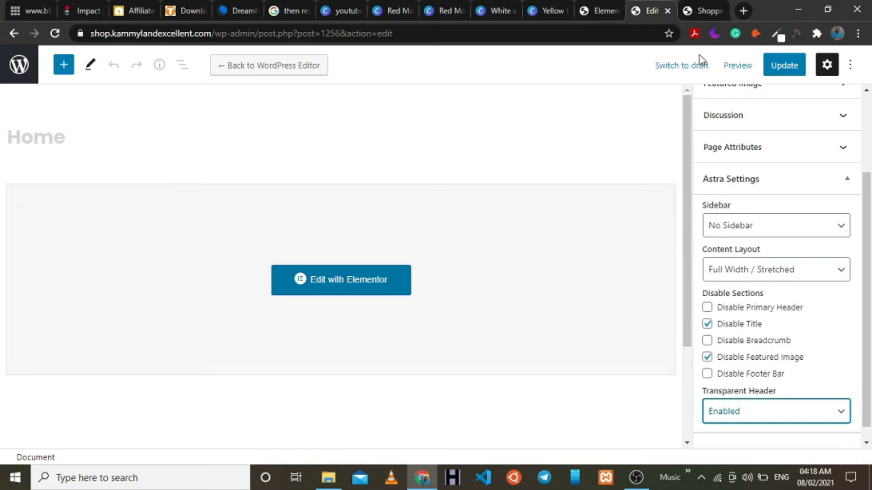
# Keep the Default page template, close the block editor tab, and switch to Elementor.
pyautogui.click(854, 181)
pyautogui.click(802, 252)
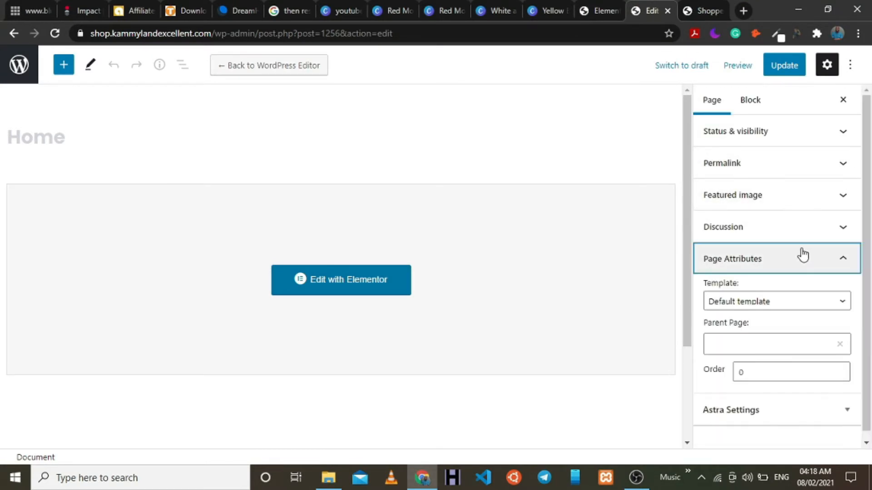
pyautogui.click(795, 302)
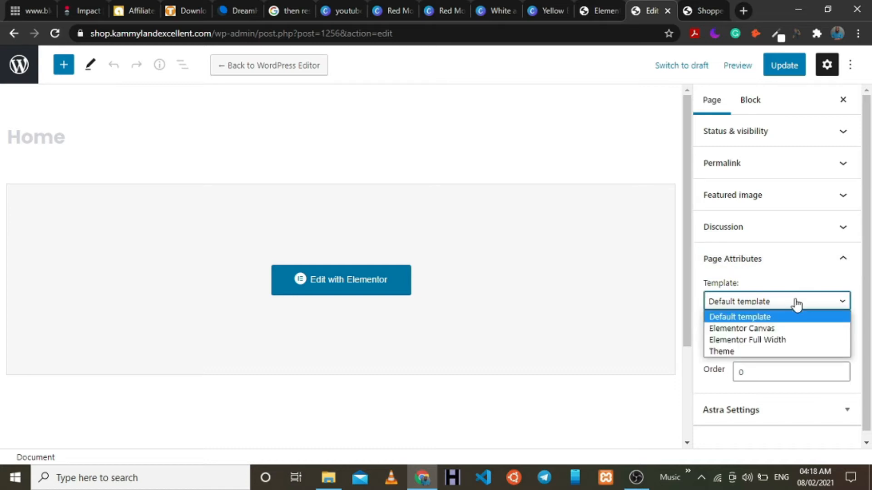
pyautogui.click(774, 300)
pyautogui.click(681, 10)
pyautogui.click(666, 10)
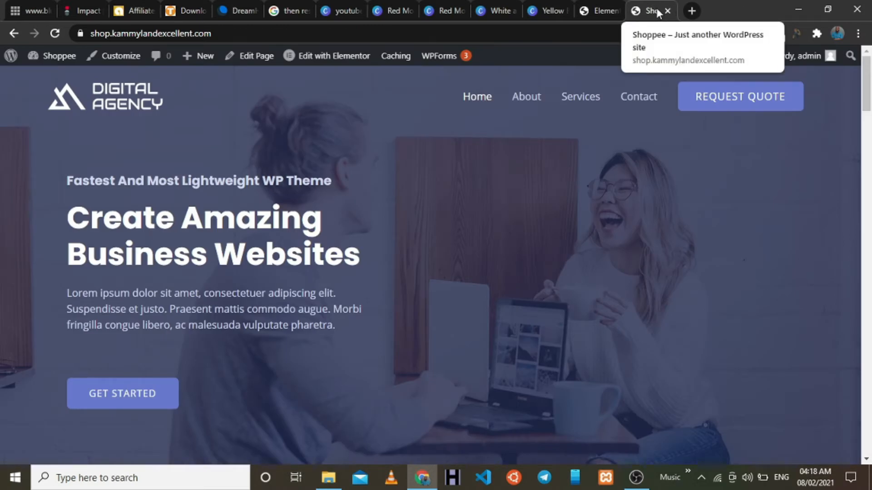
pyautogui.click(606, 10)
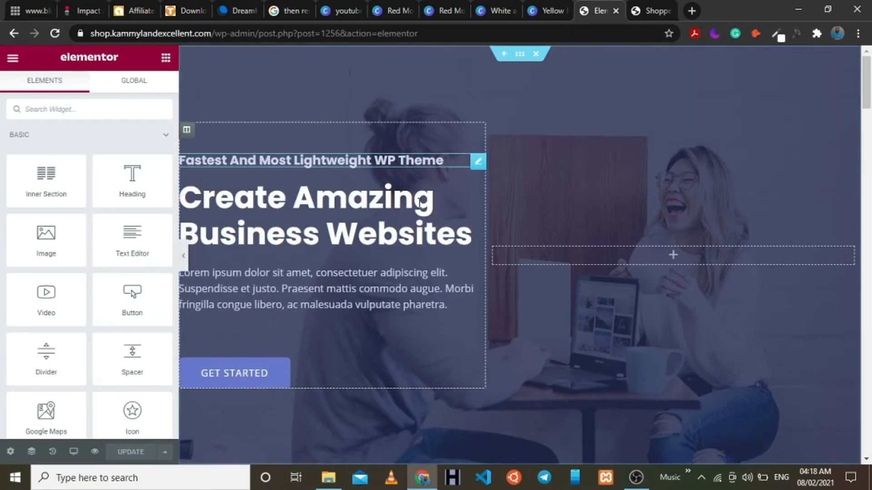
# Scroll the Elementor canvas to the hero's 'Fastest And Most Lightweight WP Theme' subheading.
pyautogui.moveTo(871, 103)
pyautogui.mouseDown()
pyautogui.moveTo(870, 132)
pyautogui.moveTo(870, 97)
pyautogui.mouseUp()
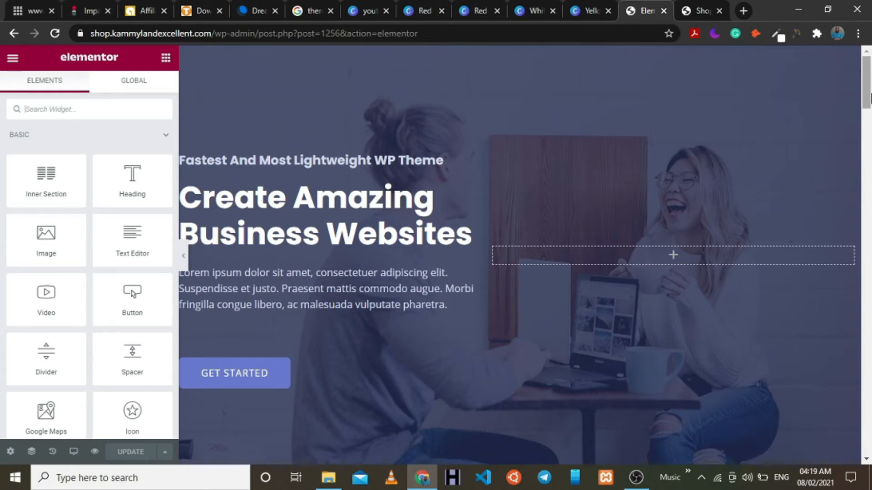
pyautogui.moveTo(870, 88)
pyautogui.mouseDown()
pyautogui.moveTo(870, 119)
pyautogui.moveTo(870, 73)
pyautogui.mouseUp()
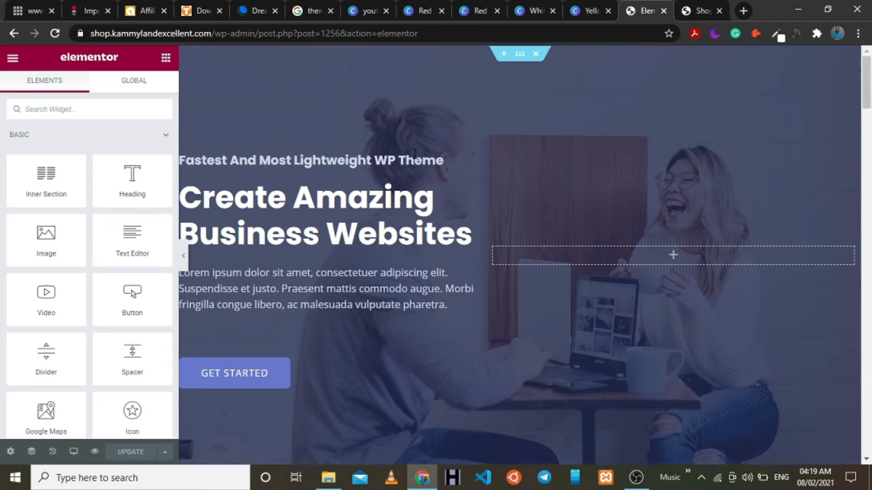
# Replace the hero subheading's title text with 'We offer the best services'.
pyautogui.click(387, 159)
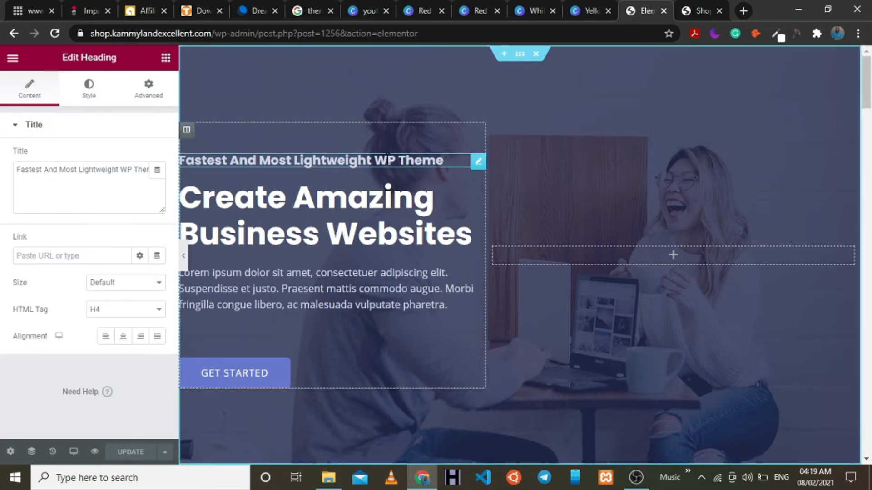
pyautogui.click(129, 177)
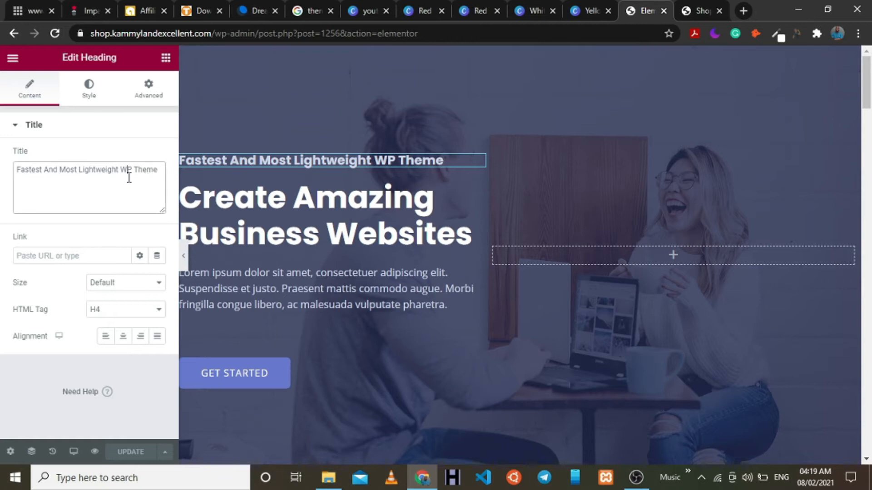
pyautogui.press('BackSpace')
pyautogui.press('BackSpace')
pyautogui.press('BackSpace')
pyautogui.press('BackSpace')
pyautogui.press('BackSpace')
pyautogui.press('BackSpace')
pyautogui.press('BackSpace')
pyautogui.press('BackSpace')
pyautogui.press('BackSpace')
pyautogui.press('BackSpace')
pyautogui.press('BackSpace')
pyautogui.press('BackSpace')
pyautogui.press('BackSpace')
pyautogui.press('BackSpace')
pyautogui.press('BackSpace')
pyautogui.press('BackSpace')
pyautogui.press('BackSpace')
pyautogui.press('BackSpace')
pyautogui.press('BackSpace')
pyautogui.press('BackSpace')
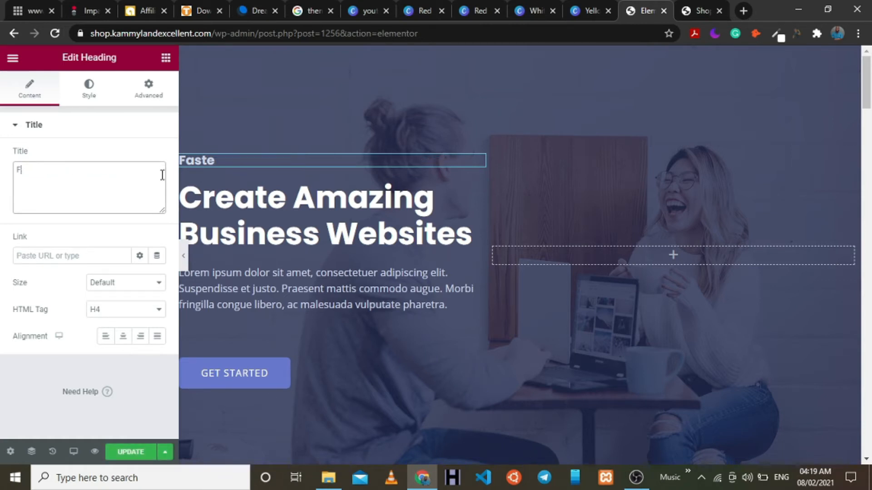
pyautogui.press('BackSpace')
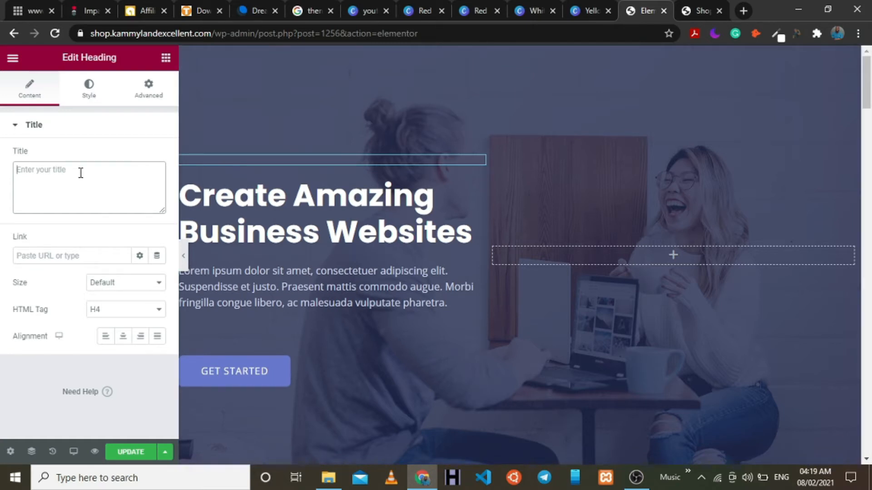
pyautogui.write('The best ')
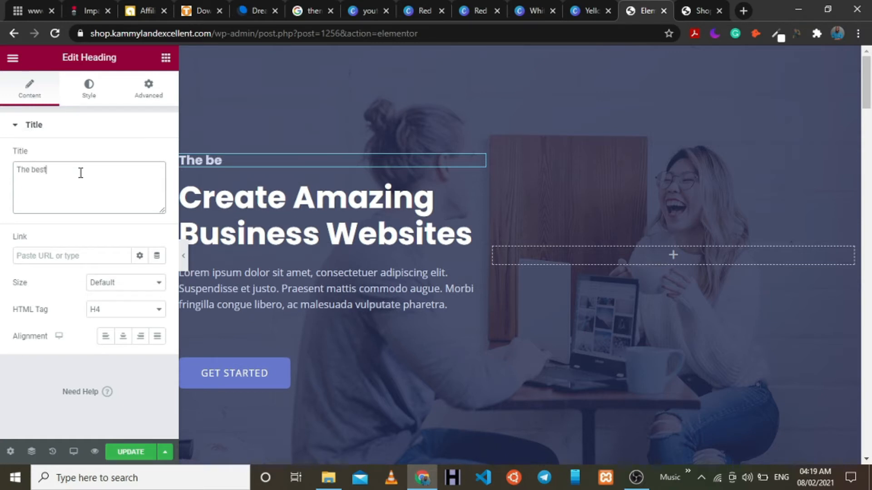
pyautogui.write('Digit')
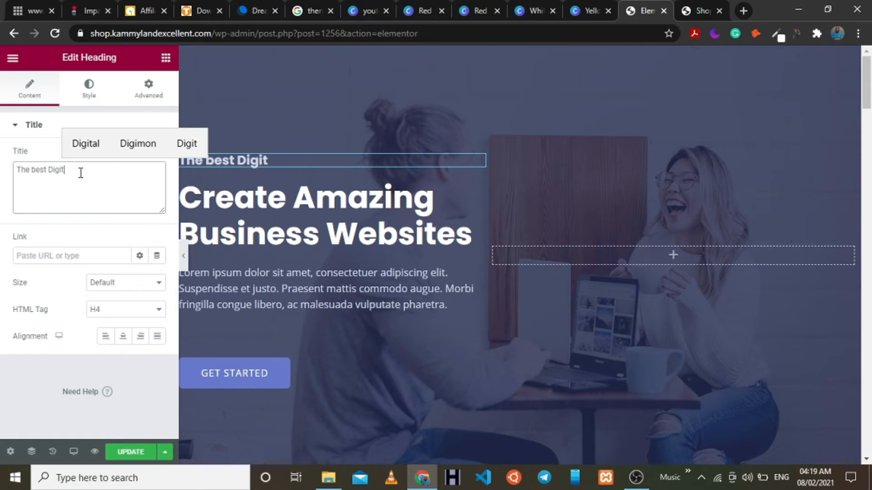
pyautogui.write('a')
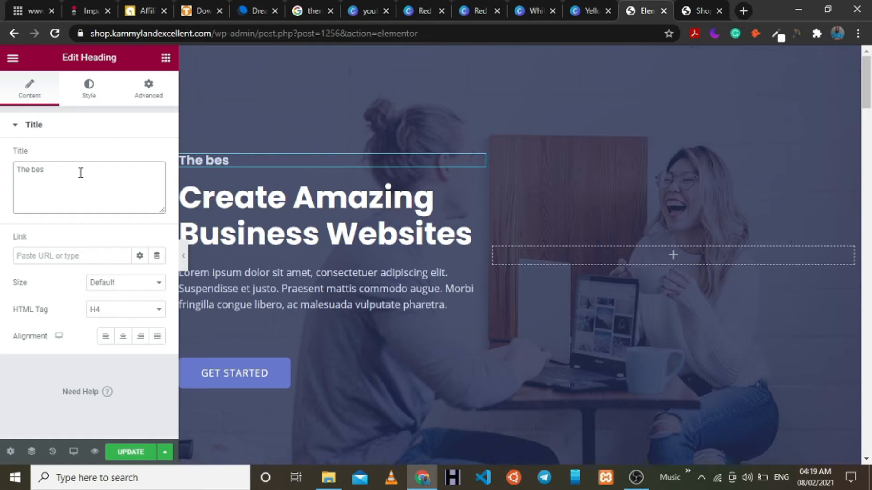
pyautogui.press('BackSpace')
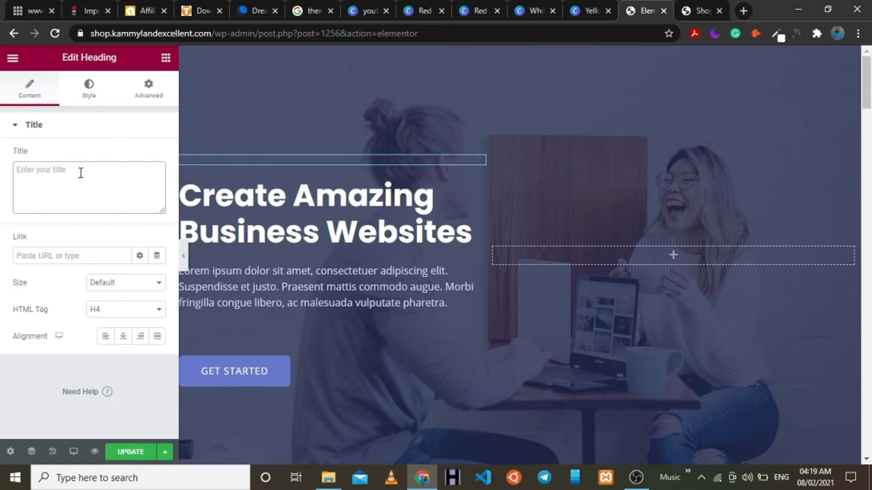
pyautogui.write('We offer the ')
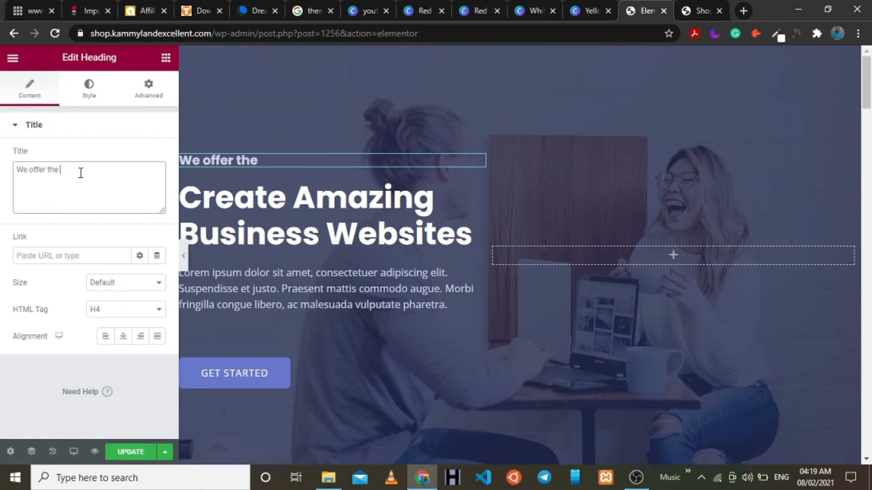
pyautogui.write('b')
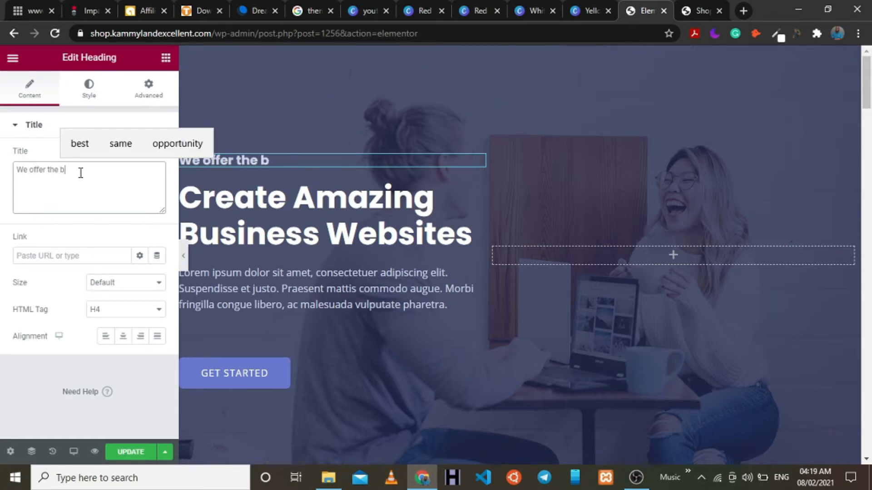
pyautogui.write('est services')
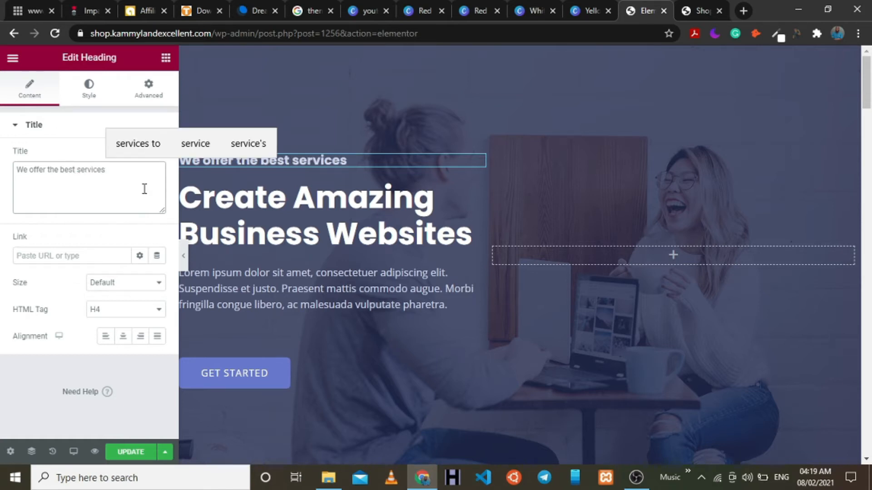
pyautogui.click(325, 207)
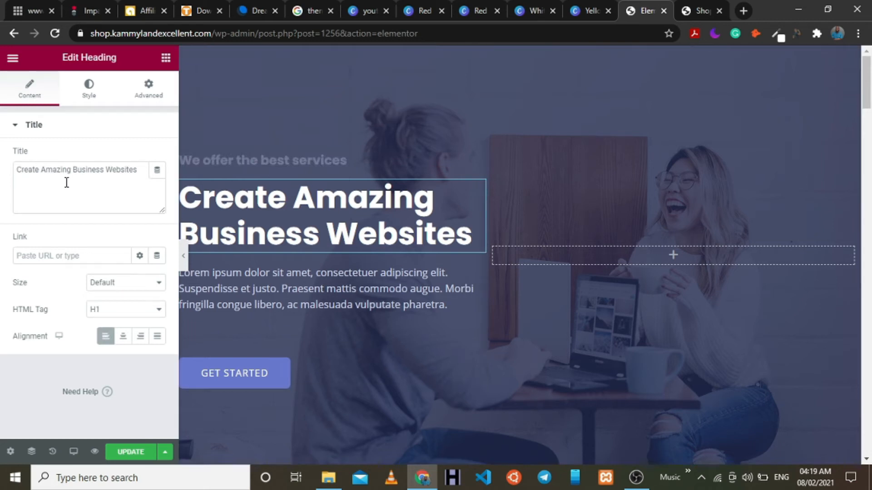
# Replace the main hero heading's text with 'Create your business with us'.
pyautogui.moveTo(141, 171); pyautogui.dragTo(26, 181)
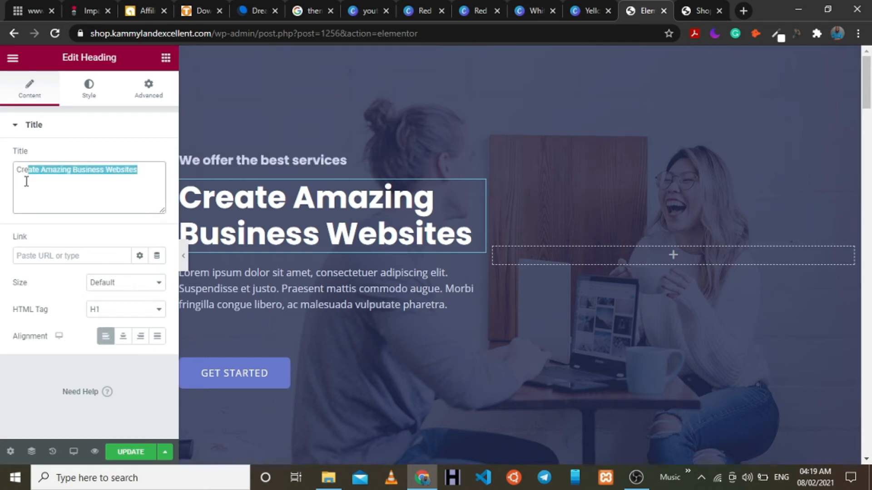
pyautogui.press('BackSpace')
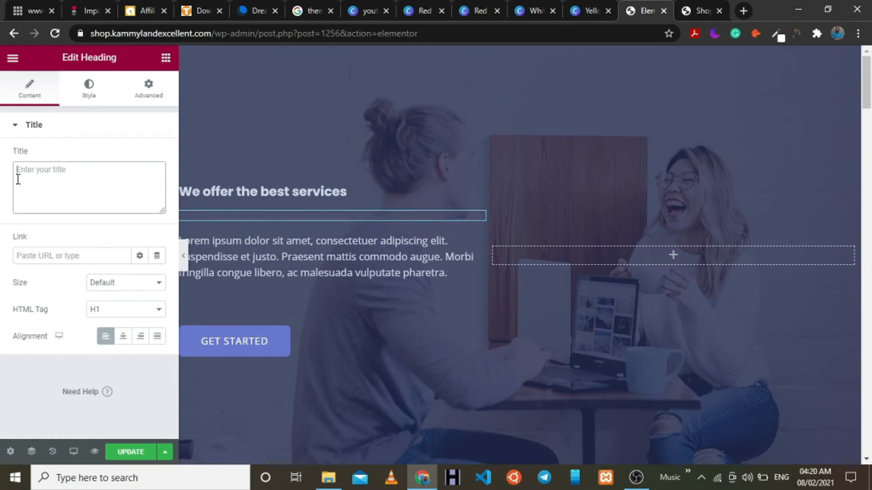
pyautogui.write('Crea')
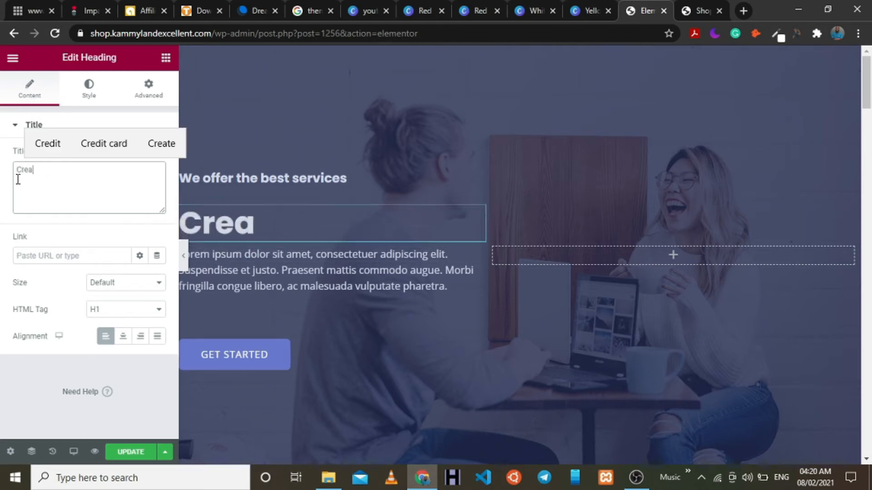
pyautogui.write('te you')
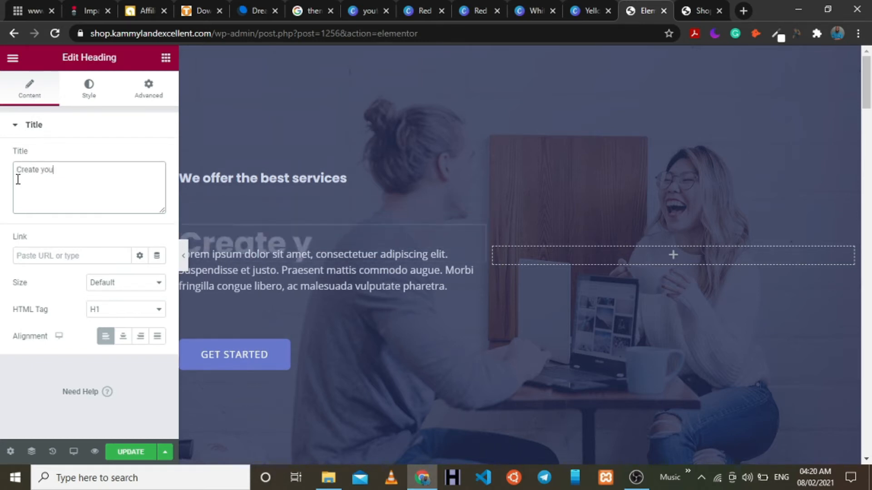
pyautogui.write('r bus')
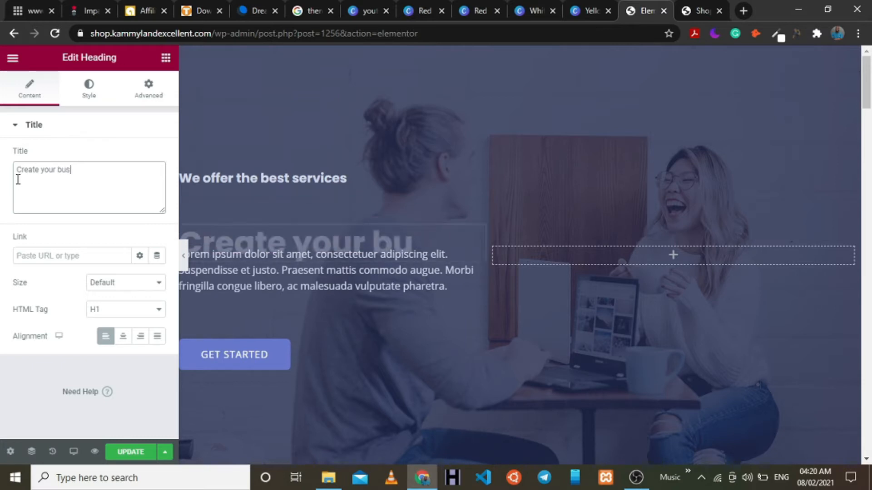
pyautogui.write('iness with us')
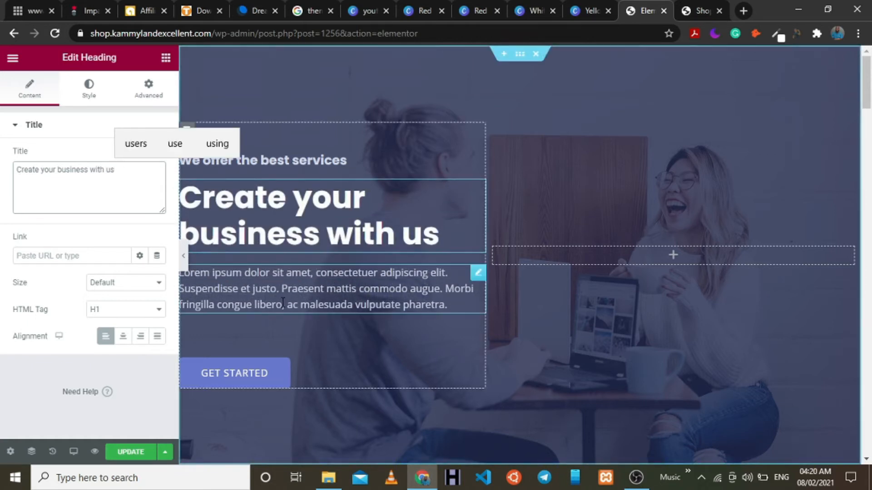
pyautogui.click(448, 303)
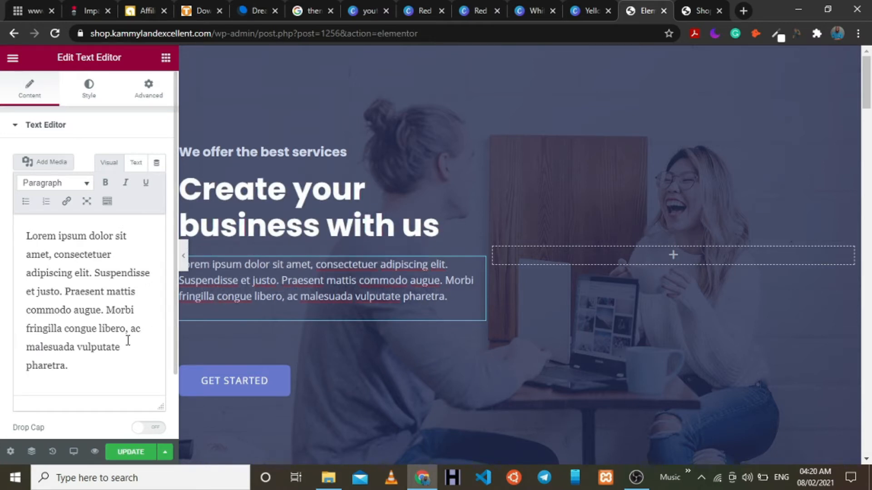
# Rewrite the lorem ipsum paragraph as 'We offer a range of trusted services.' then 'We deliver at speed.'.
pyautogui.moveTo(72, 364); pyautogui.dragTo(26, 235)
pyautogui.press('BackSpace')
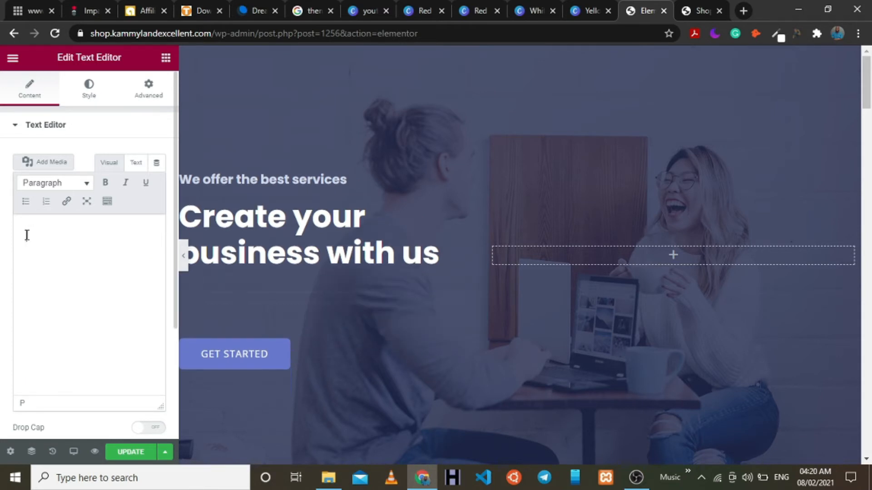
pyautogui.write('We')
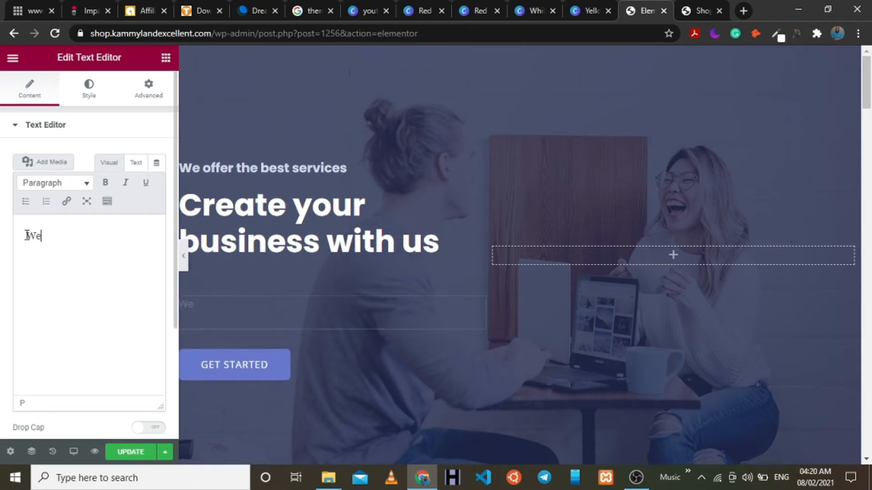
pyautogui.press('BackSpace')
pyautogui.write('e offer ')
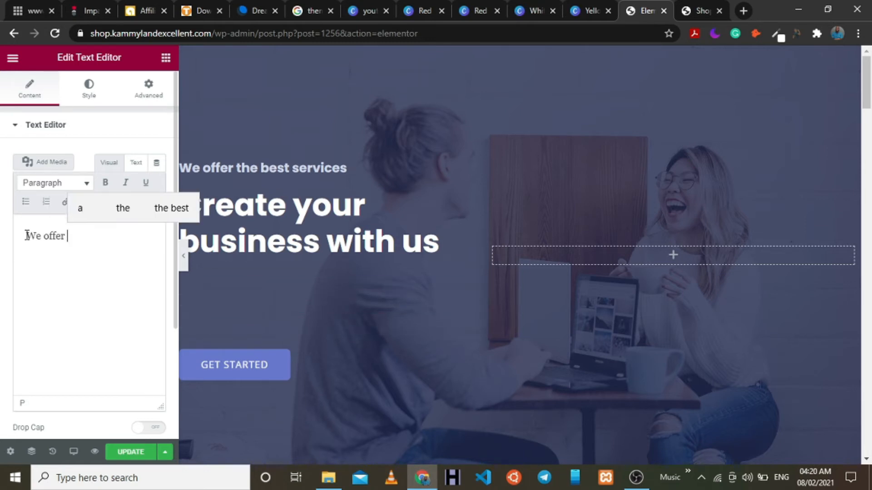
pyautogui.write('a ranf')
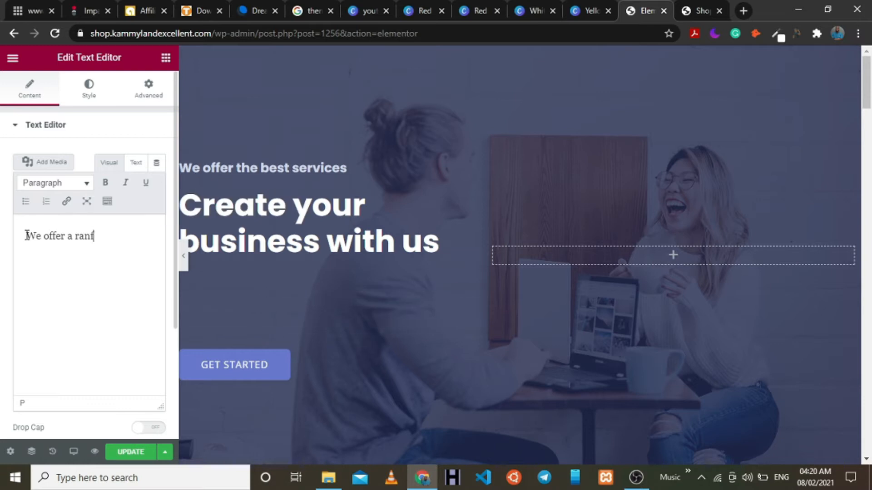
pyautogui.press('BackSpace')
pyautogui.write('ge of')
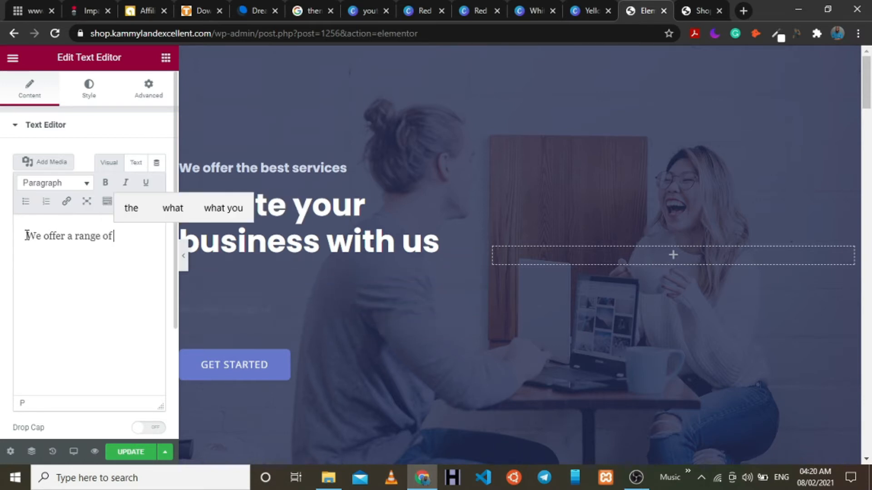
pyautogui.write(' service')
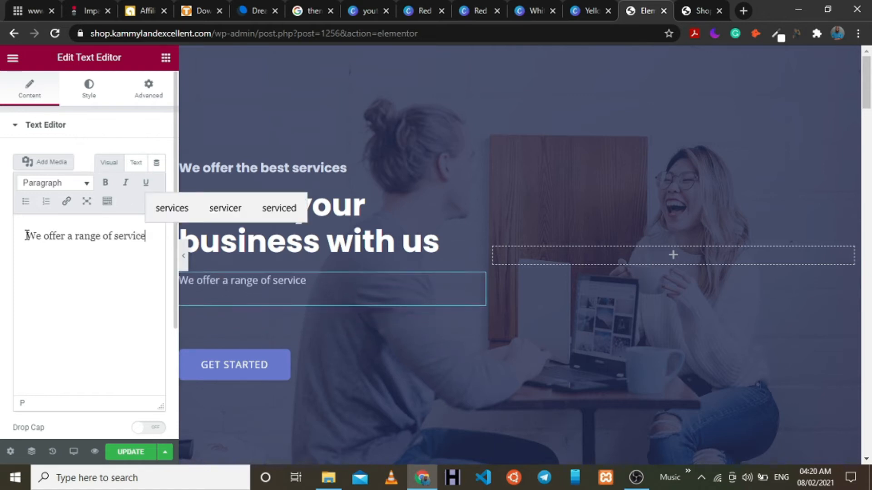
pyautogui.press('BackSpace')
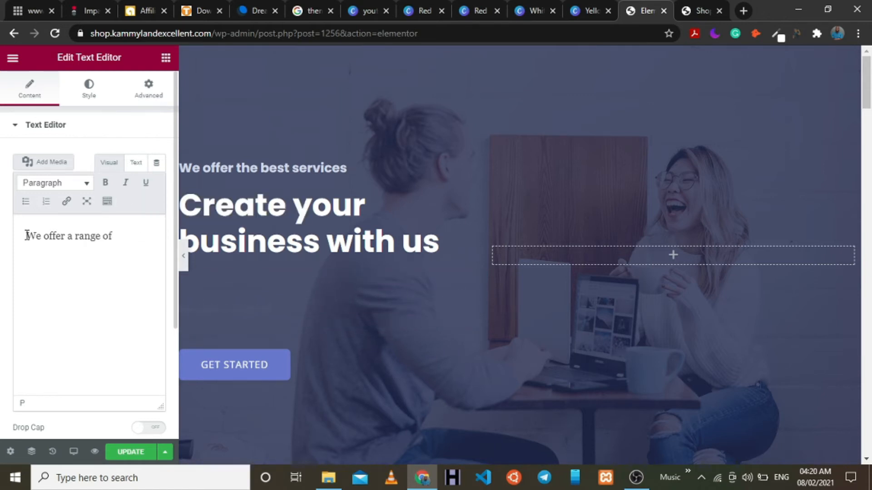
pyautogui.write('r')
pyautogui.press('BackSpace')
pyautogui.write('trust')
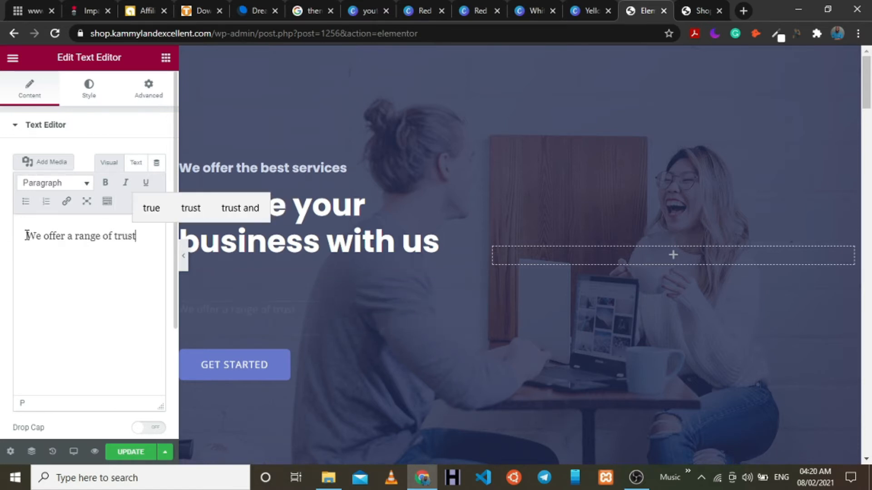
pyautogui.write('ed ser')
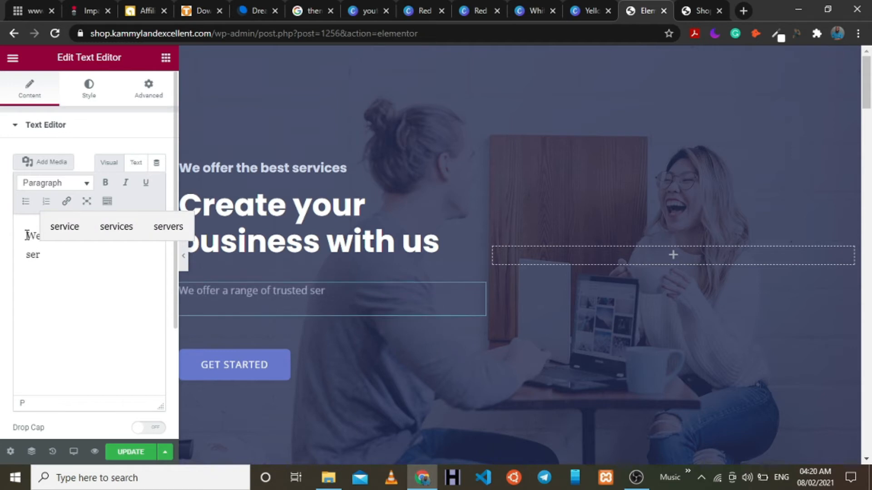
pyautogui.write('vices')
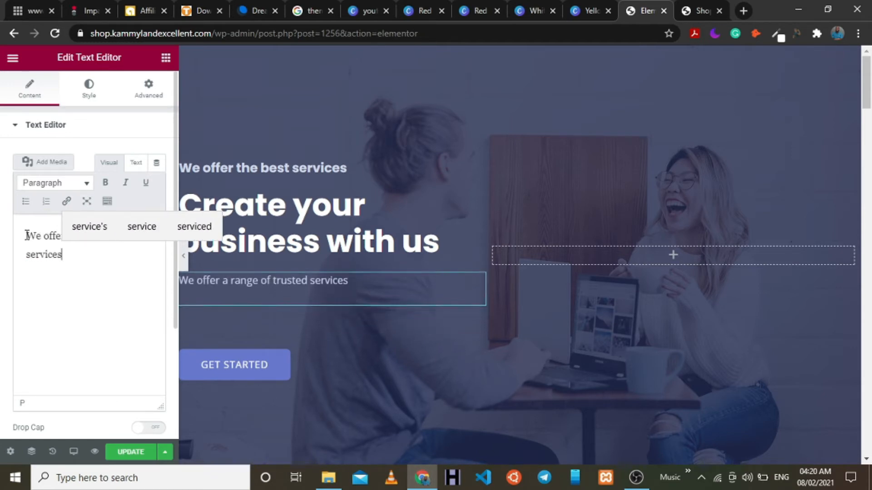
pyautogui.write('.')
pyautogui.press('Return')
pyautogui.write('W')
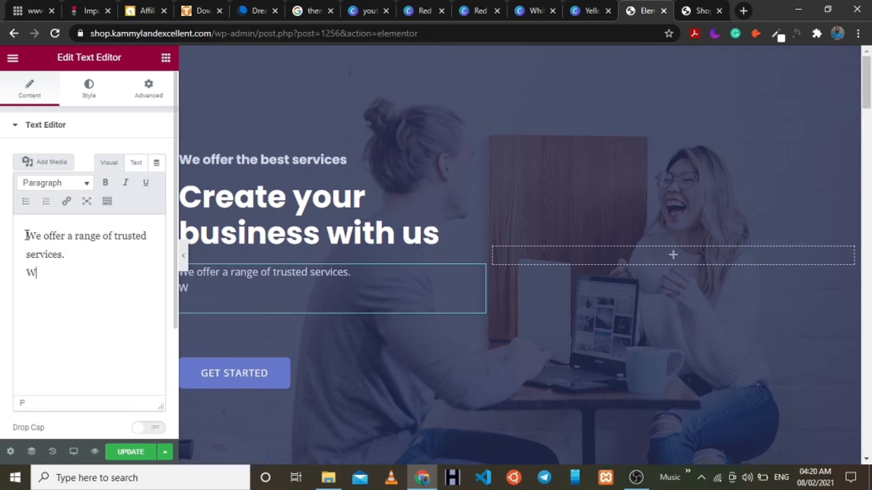
pyautogui.write('e de')
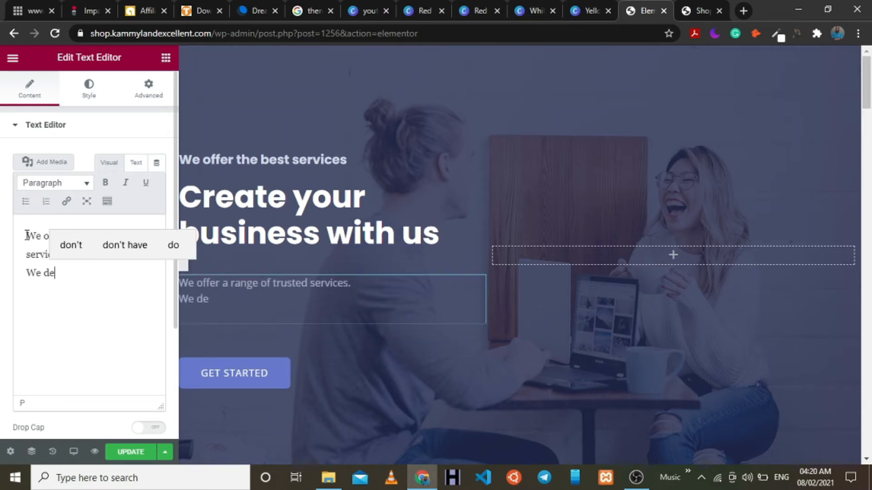
pyautogui.write('liver ')
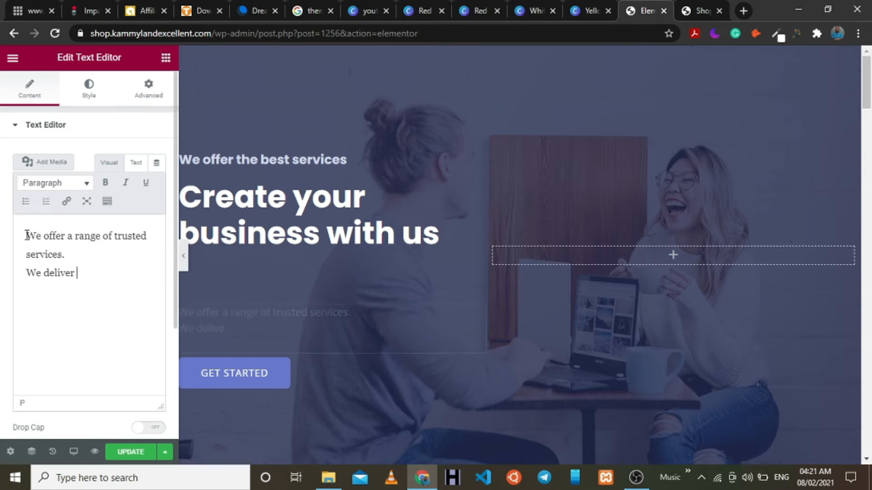
pyautogui.write('at spee')
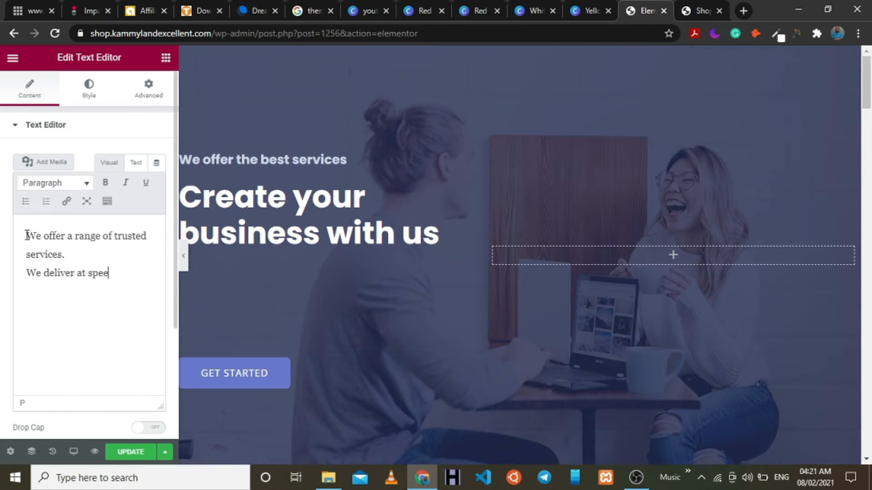
pyautogui.write('d')
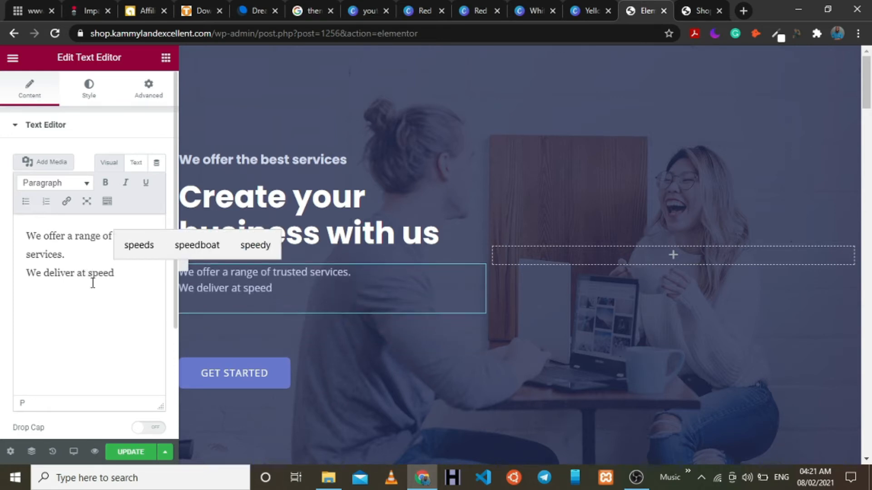
pyautogui.write('.')
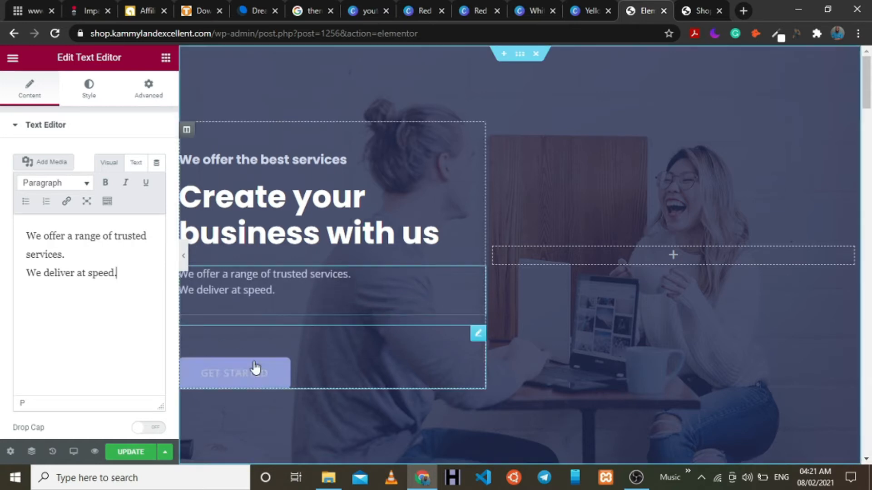
# Link the hero button to the copied Contact page URL ending /contact/ and erase its 'Get Started' label.
pyautogui.click(329, 375)
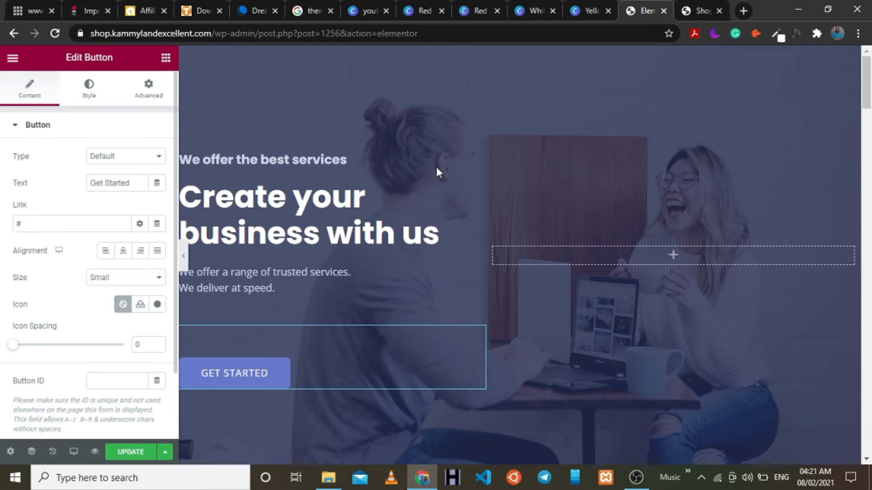
pyautogui.click(701, 3)
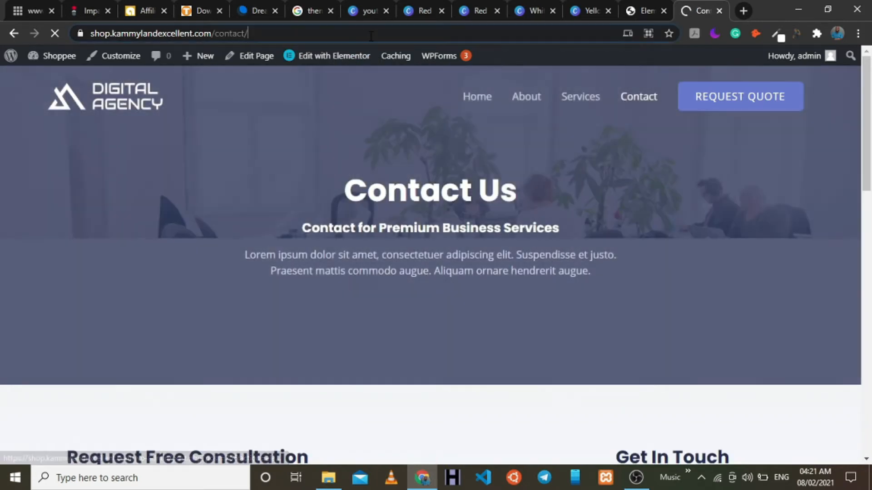
pyautogui.click(370, 35)
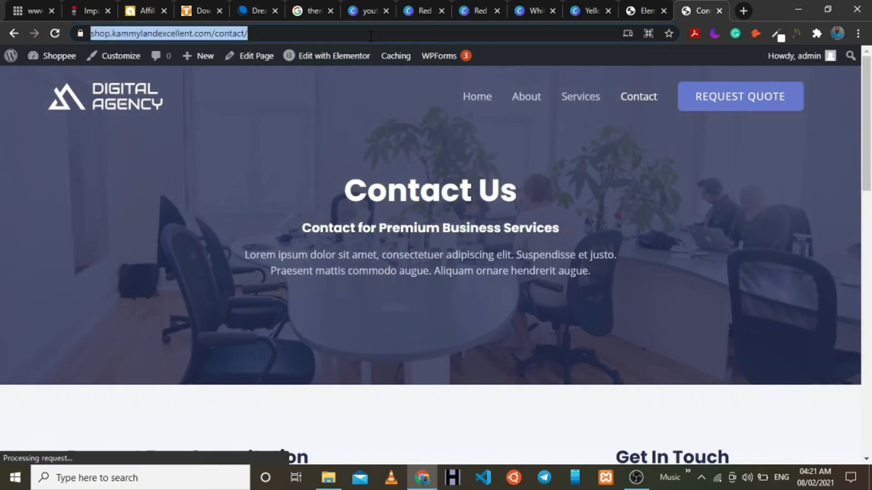
pyautogui.click(635, 10)
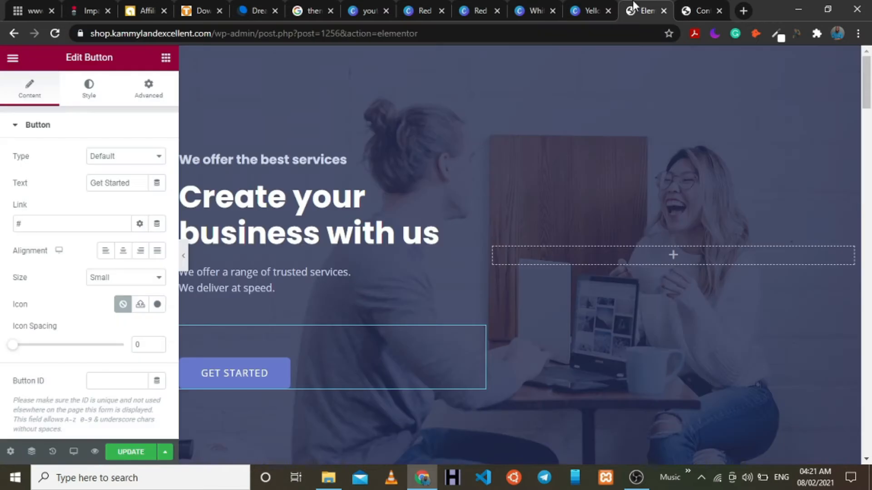
pyautogui.click(54, 225)
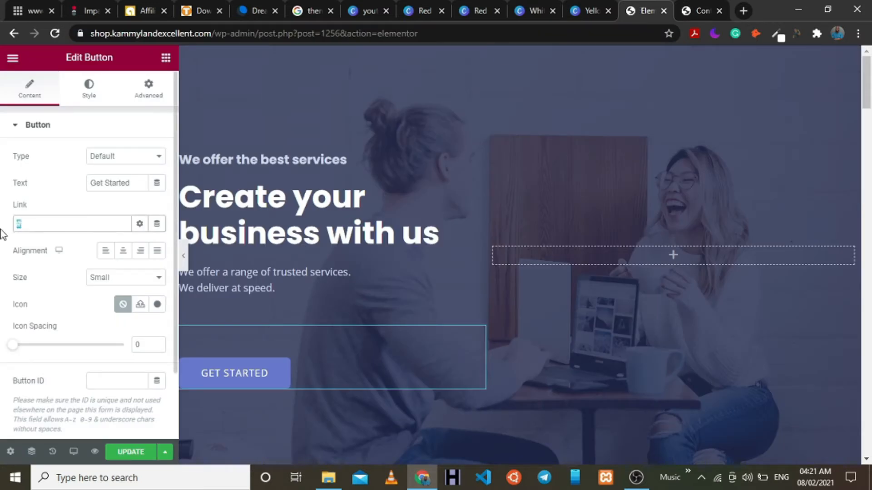
pyautogui.hotkey('ctrl', 'v')
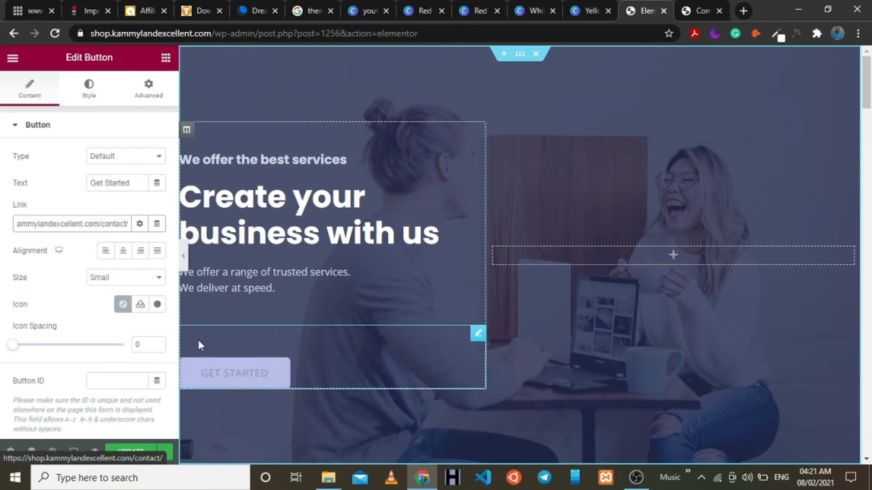
pyautogui.write('/')
pyautogui.moveTo(135, 184); pyautogui.dragTo(96, 189)
pyautogui.press('BackSpace')
pyautogui.press('BackSpace')
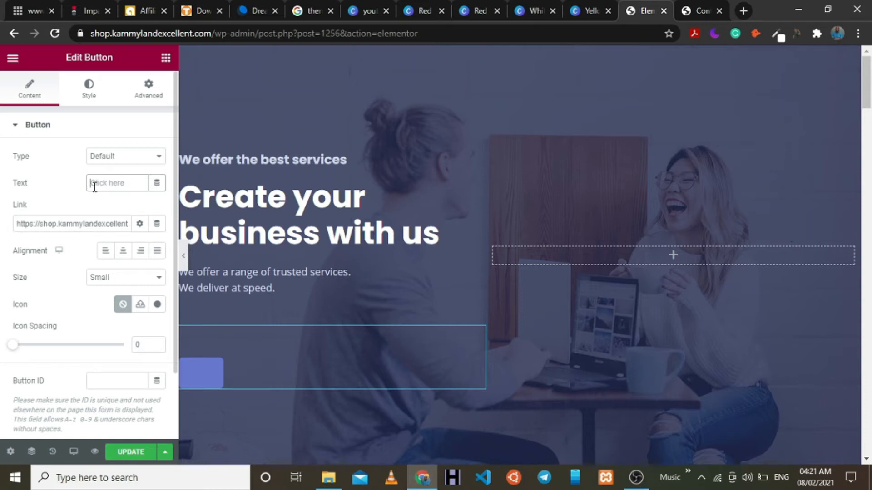
# Label the hero button 'Inquire'.
pyautogui.write('E')
pyautogui.press('BackSpace')
pyautogui.write('In')
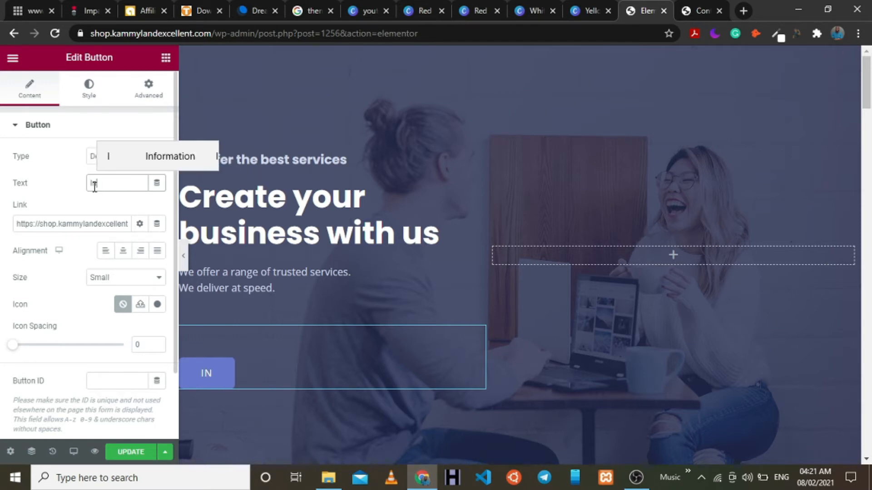
pyautogui.write('quire')
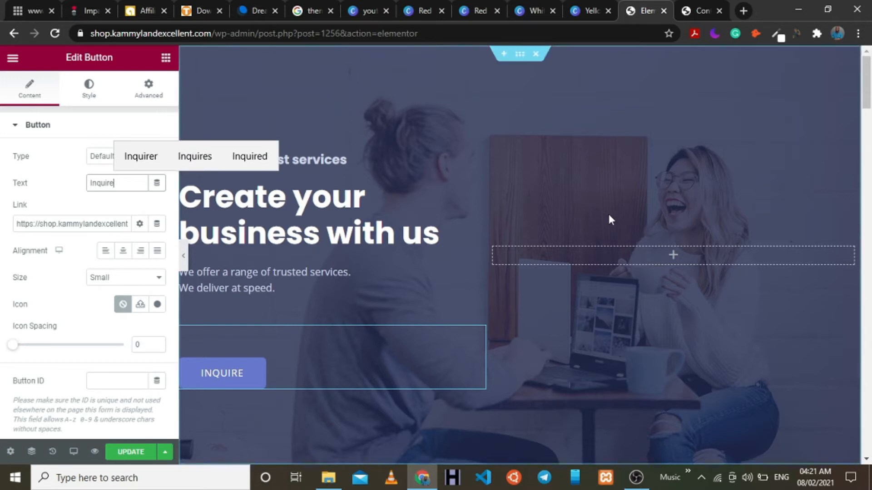
# Try Large button size, then set the button size back to Small.
pyautogui.moveTo(870, 83); pyautogui.dragTo(869, 99)
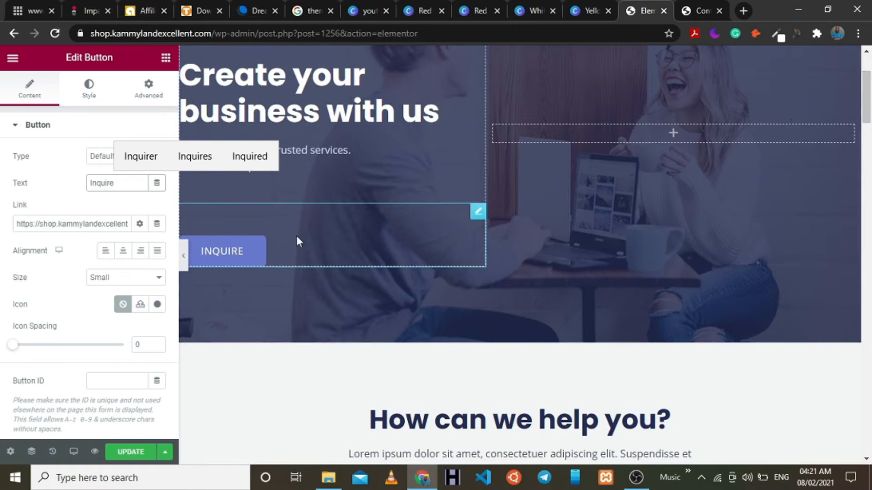
pyautogui.click(123, 276)
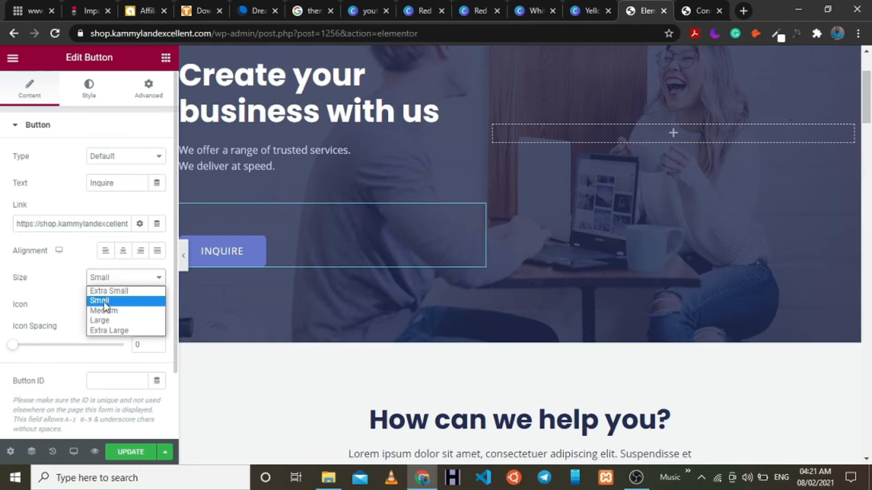
pyautogui.click(104, 322)
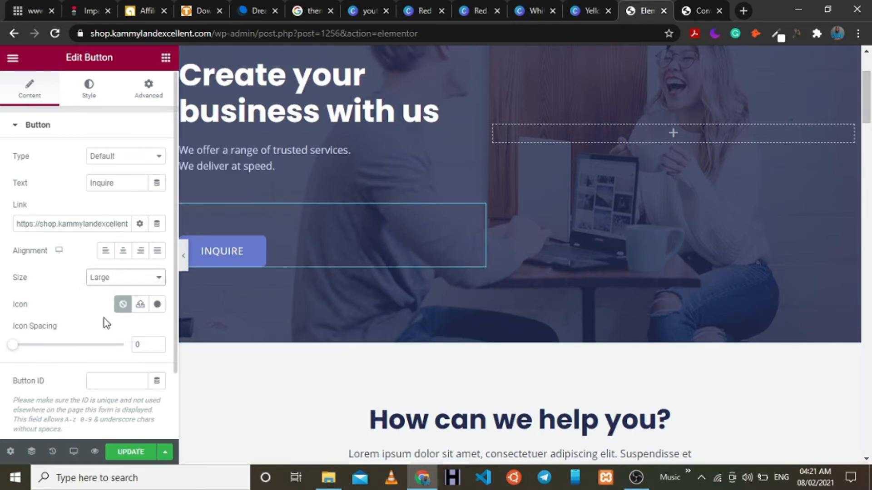
pyautogui.click(120, 277)
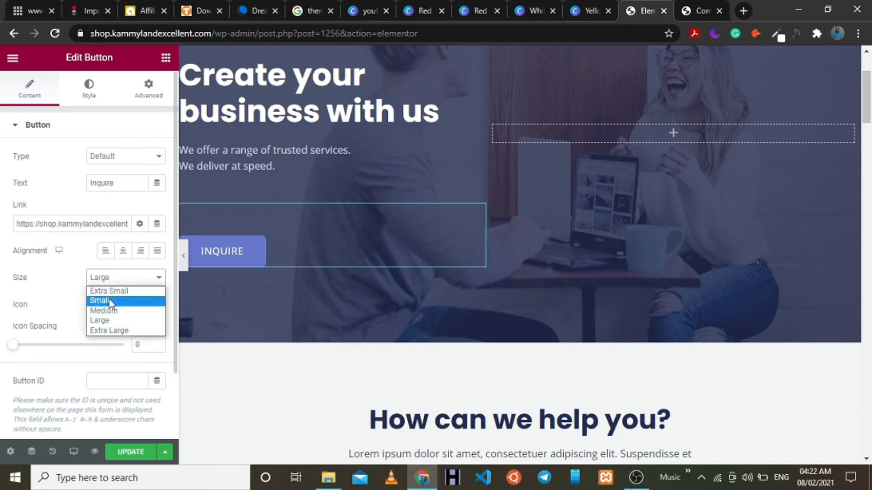
pyautogui.click(111, 300)
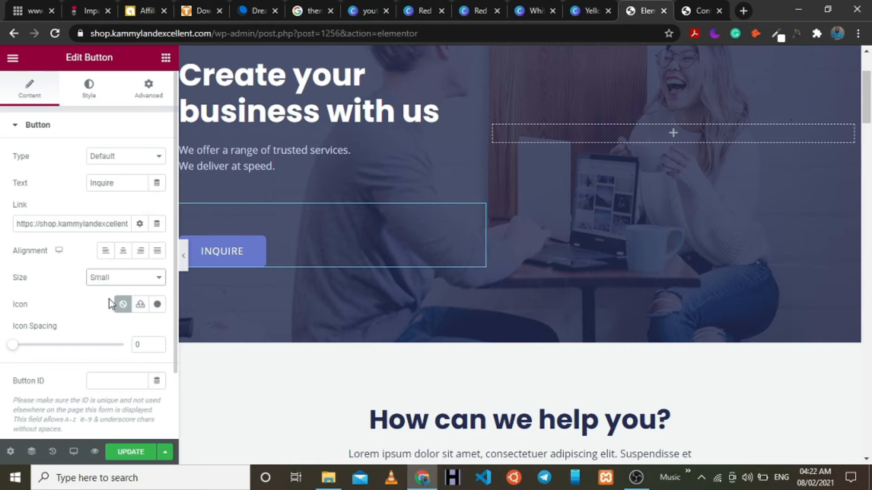
# Try right and centre alignment, then set the button's alignment to Left.
pyautogui.click(139, 254)
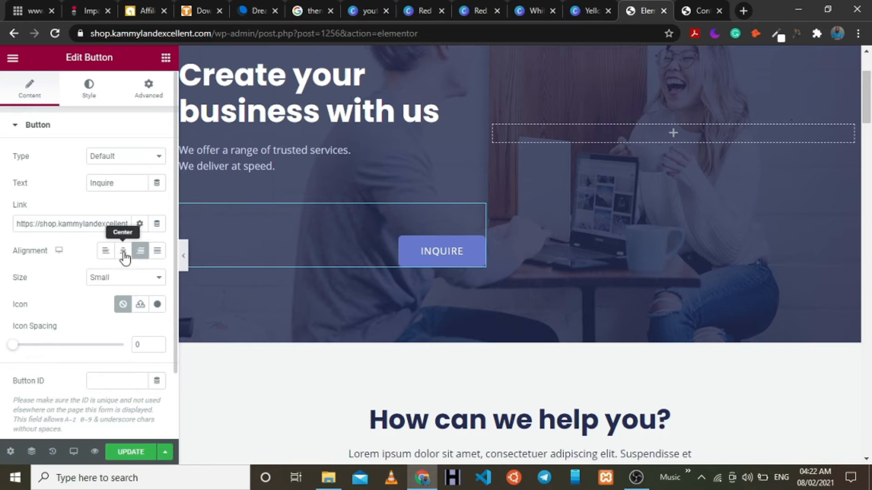
pyautogui.click(125, 256)
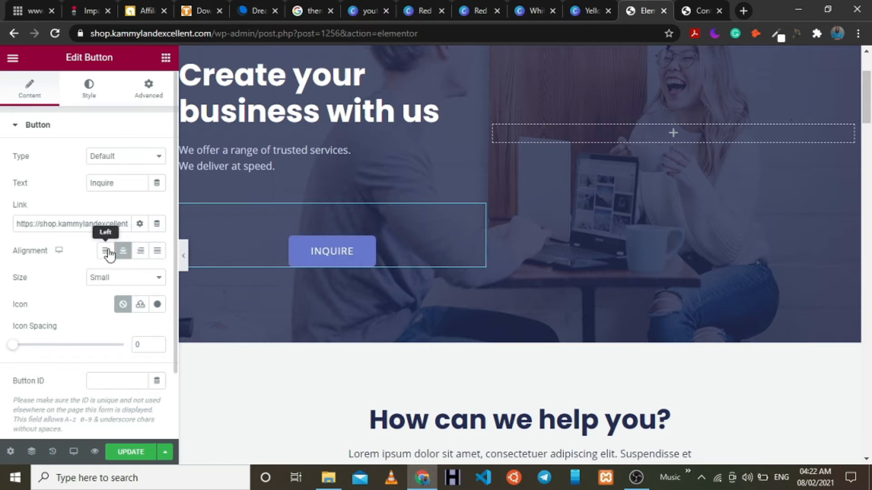
pyautogui.click(107, 254)
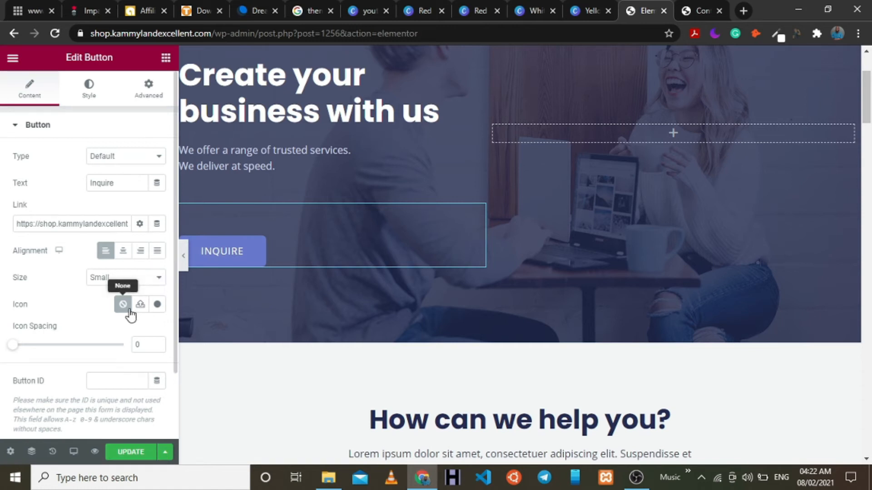
# Add the arrow-down circle icon to the Inquire button, positioned After with spacing 12.
pyautogui.click(157, 305)
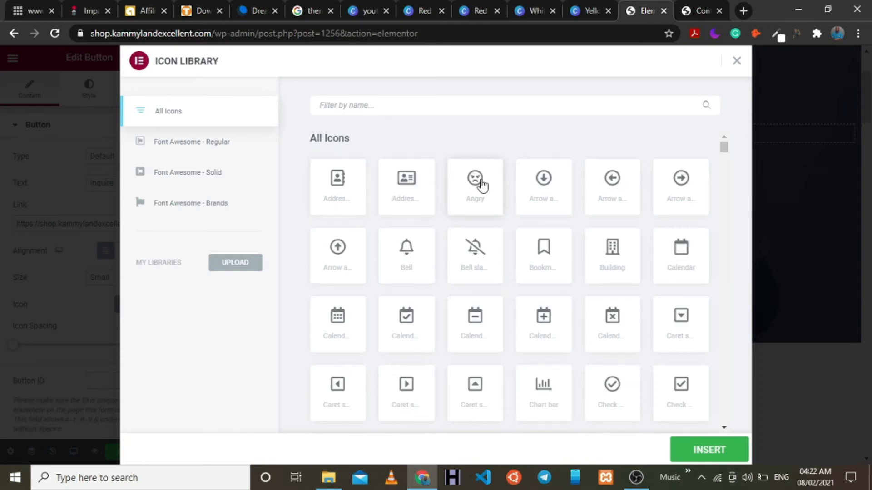
pyautogui.click(543, 186)
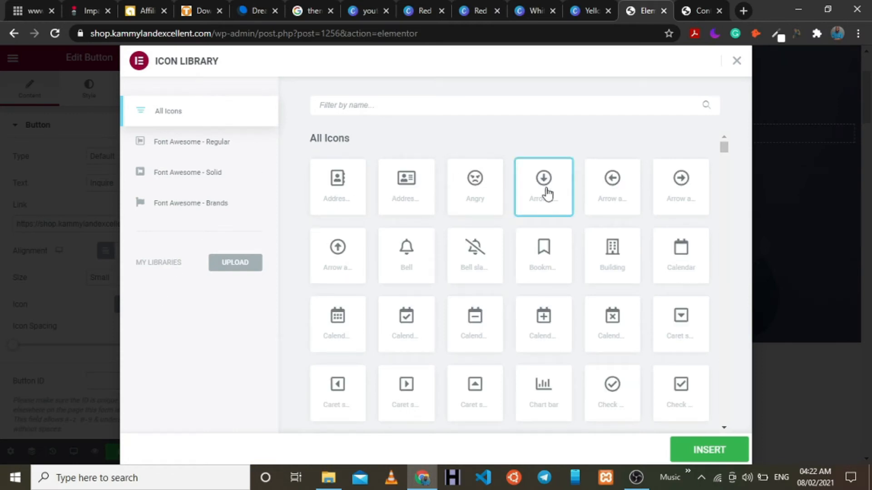
pyautogui.click(720, 452)
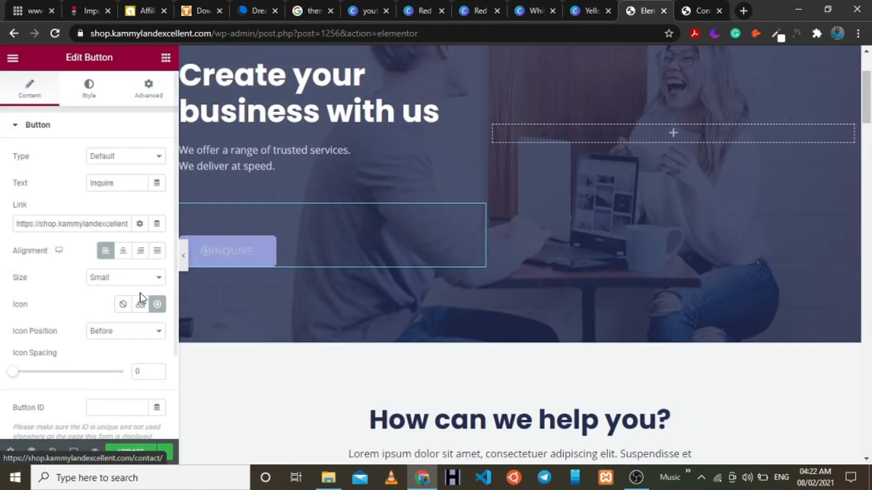
pyautogui.click(117, 332)
pyautogui.click(118, 356)
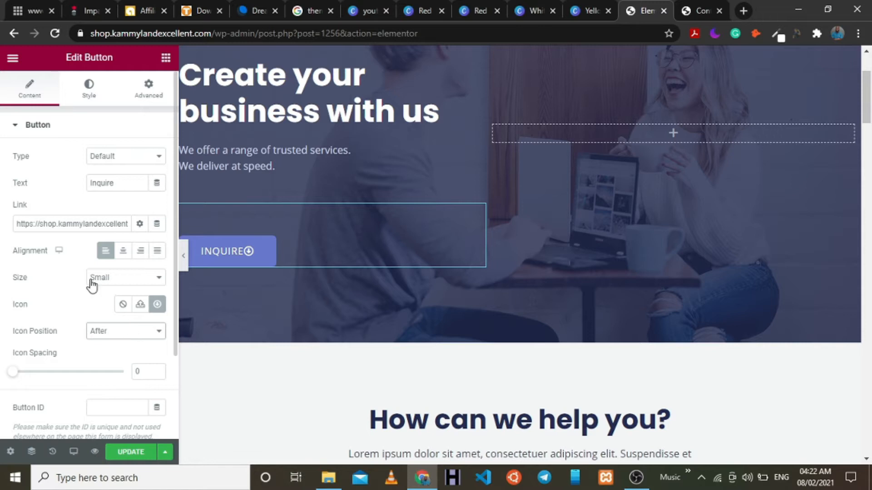
pyautogui.moveTo(13, 371); pyautogui.dragTo(43, 368)
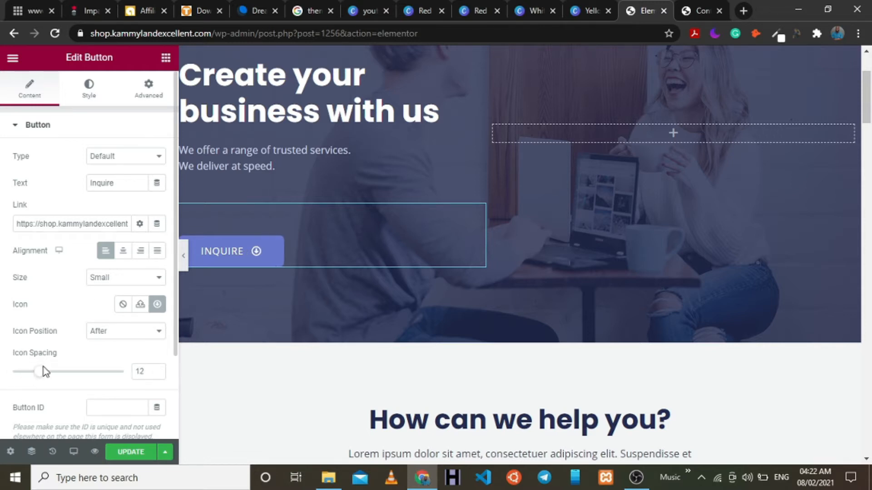
# Attempt an SVG icon upload, decline unfiltered file uploads, and collapse the button settings.
pyautogui.click(141, 305)
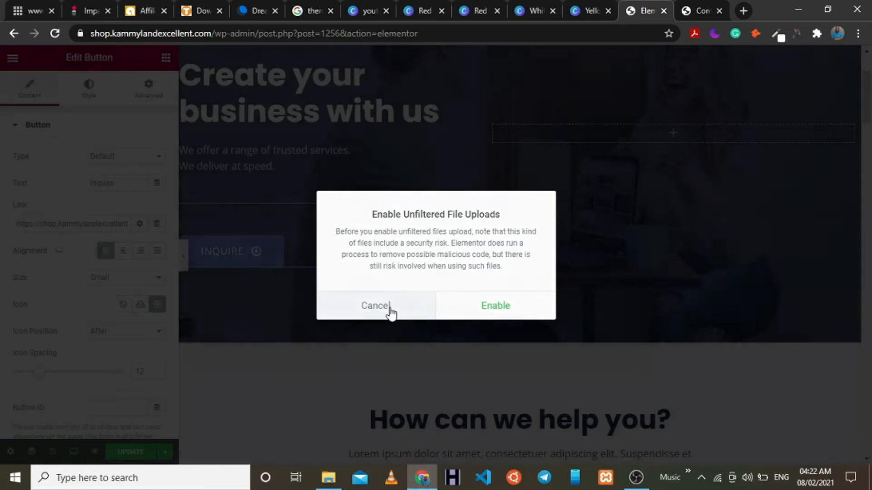
pyautogui.click(389, 309)
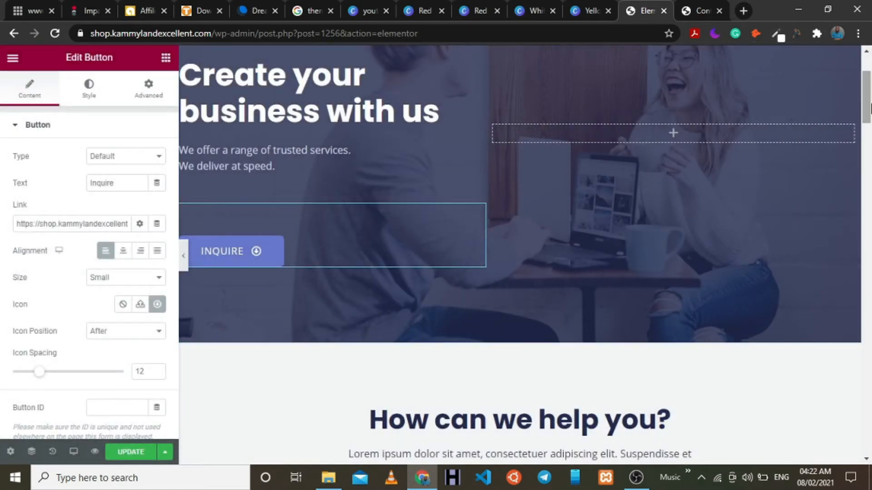
pyautogui.moveTo(869, 104)
pyautogui.mouseDown()
pyautogui.moveTo(871, 128)
pyautogui.moveTo(868, 106)
pyautogui.mouseUp()
pyautogui.click(50, 128)
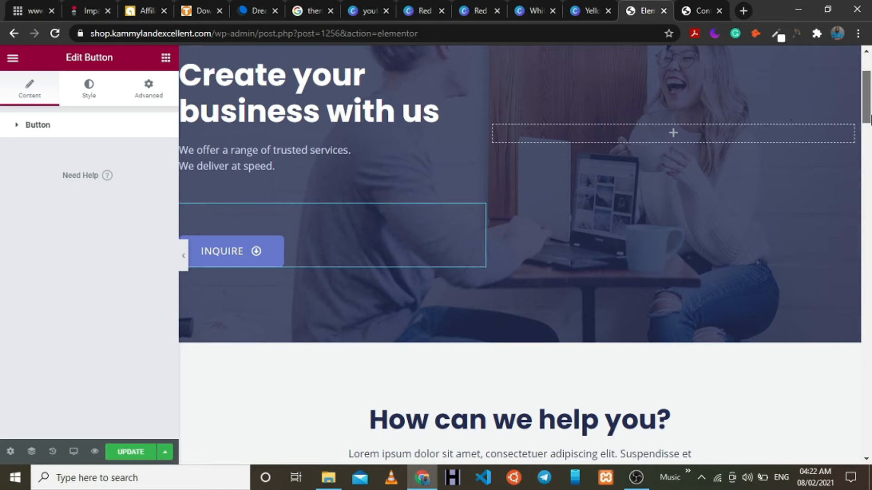
pyautogui.scroll(3, 870, 129)
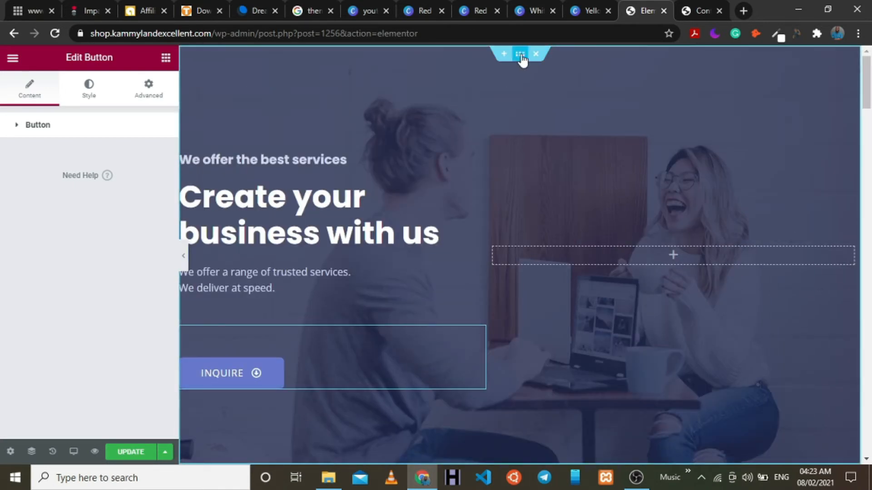
# Set the hero section's Style background image to about-bg-img-1.jpg from the Media Library.
pyautogui.click(520, 55)
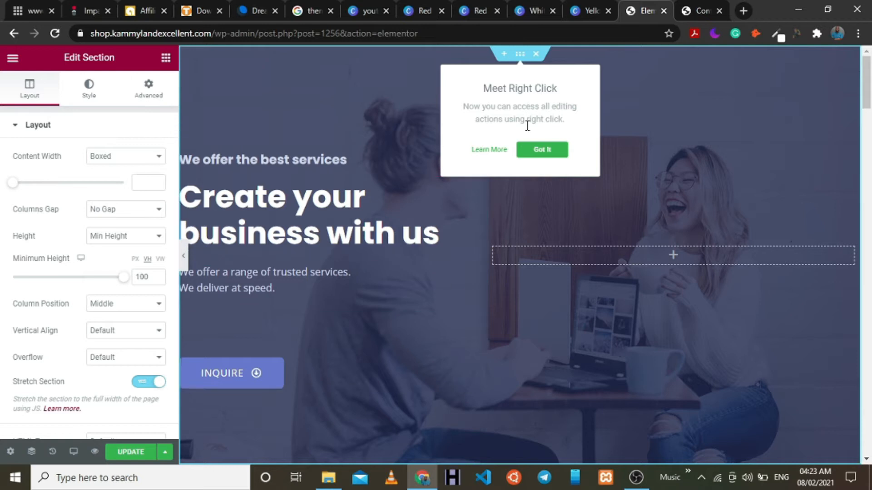
pyautogui.click(528, 149)
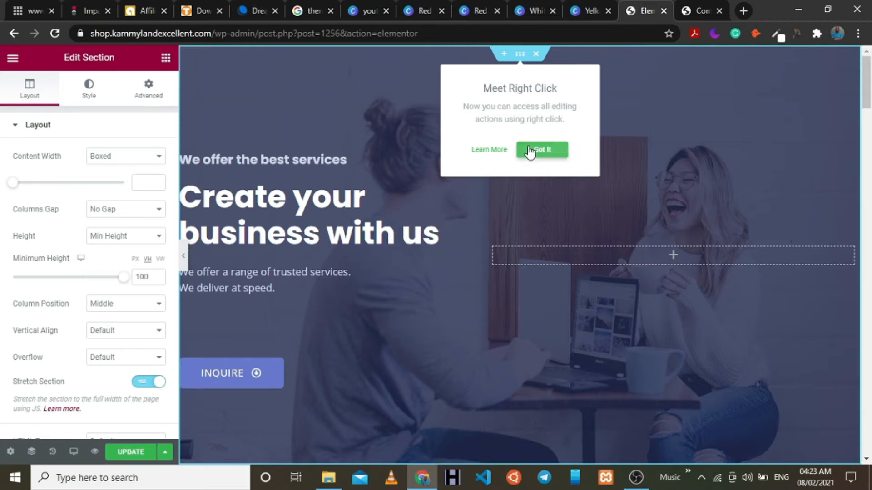
pyautogui.click(15, 131)
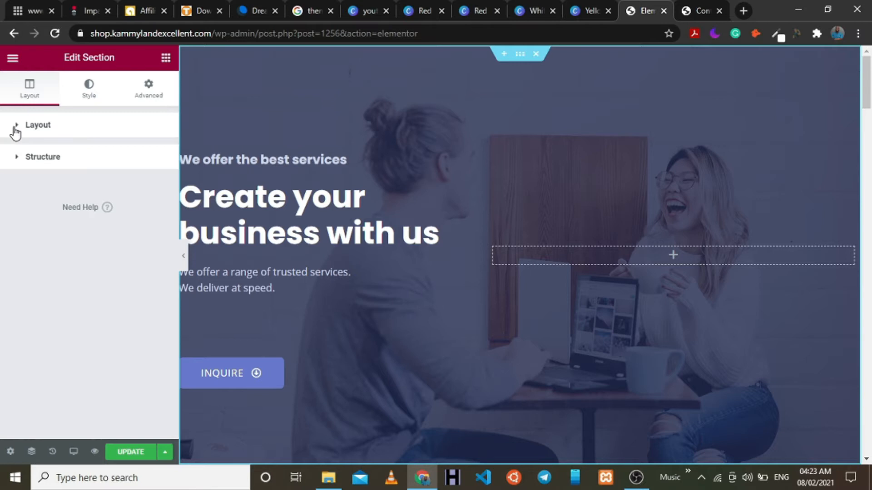
pyautogui.click(82, 103)
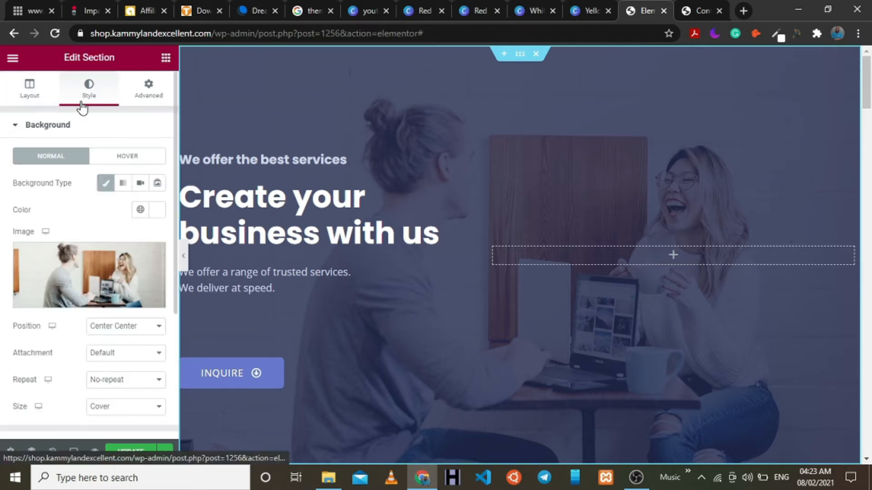
pyautogui.click(78, 300)
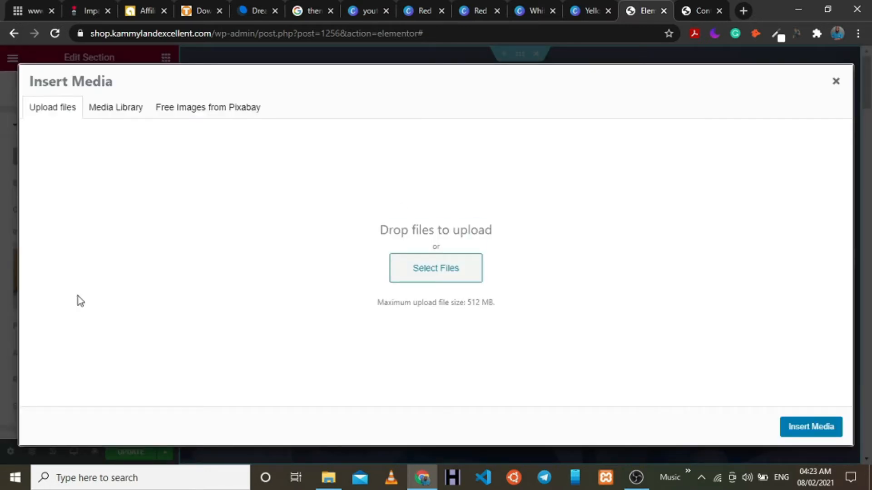
pyautogui.click(127, 107)
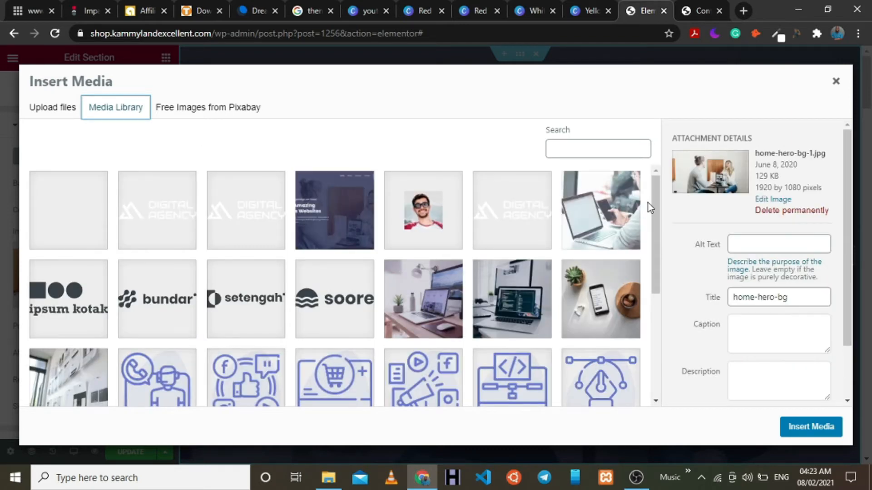
pyautogui.moveTo(652, 213); pyautogui.dragTo(657, 278)
pyautogui.click(230, 326)
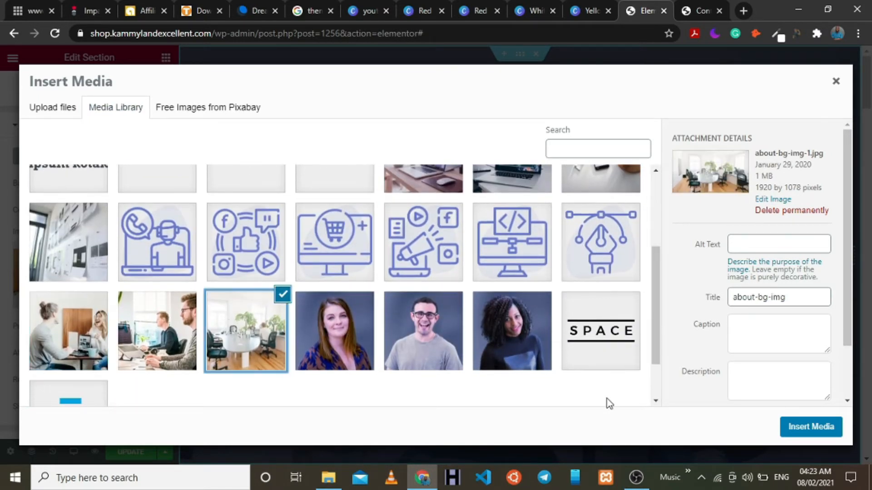
pyautogui.click(802, 430)
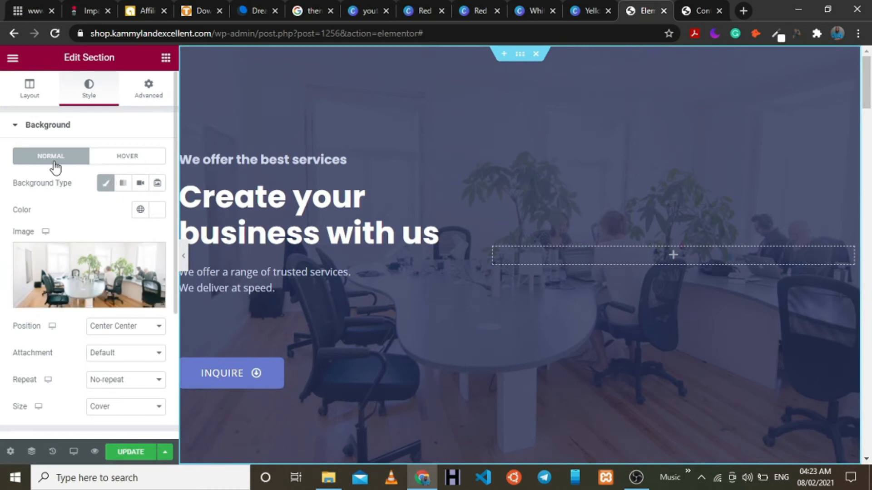
# Reopen the background media picker and close it without changes.
pyautogui.click(81, 300)
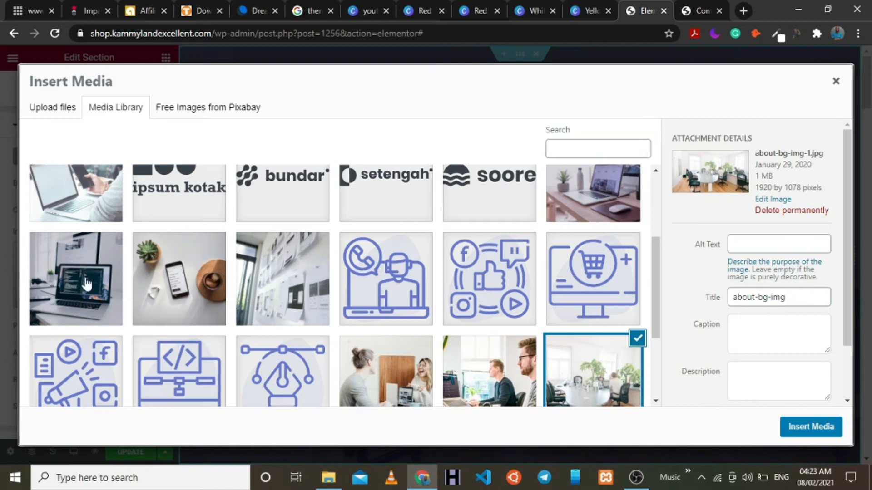
pyautogui.click(67, 109)
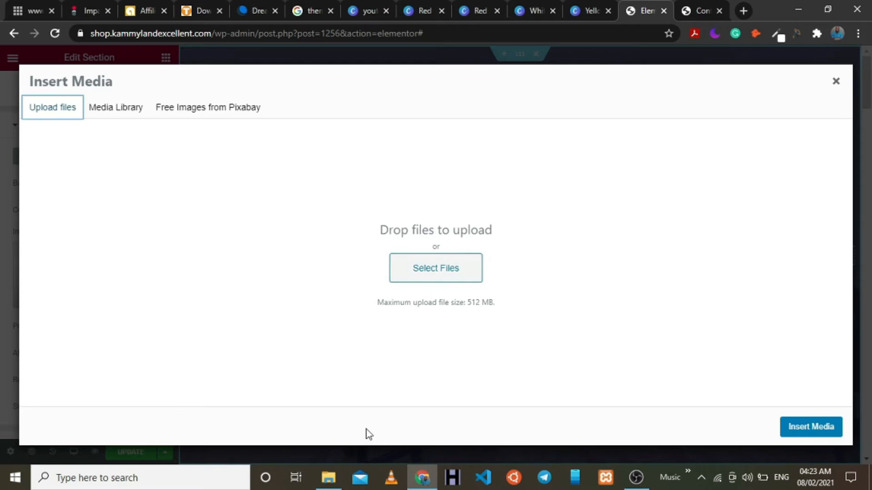
pyautogui.click(833, 83)
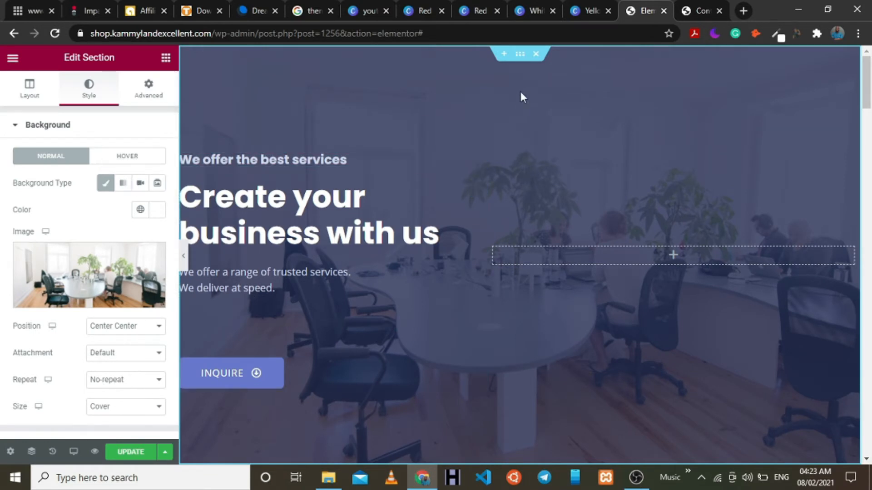
# Expand the hero section's Background Overlay settings and open the overlay colour picker.
pyautogui.scroll(-3, 794, 86)
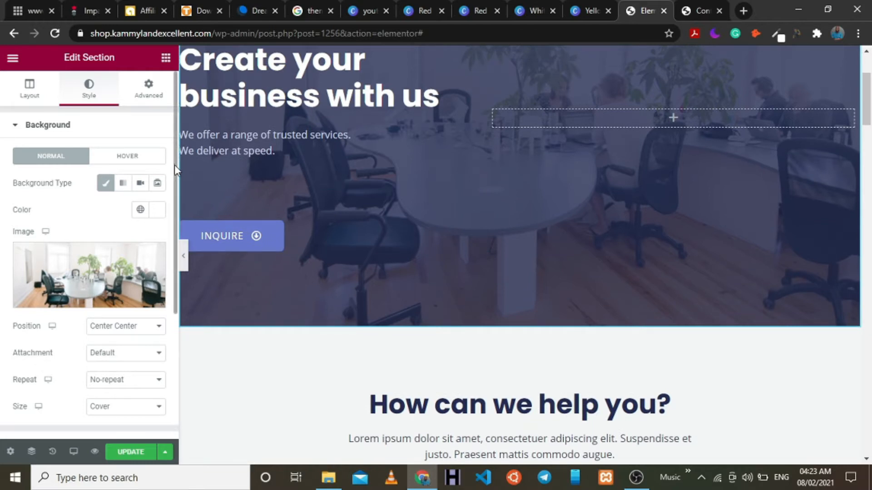
pyautogui.moveTo(174, 165)
pyautogui.mouseDown()
pyautogui.moveTo(172, 283)
pyautogui.moveTo(171, 161)
pyautogui.mouseUp()
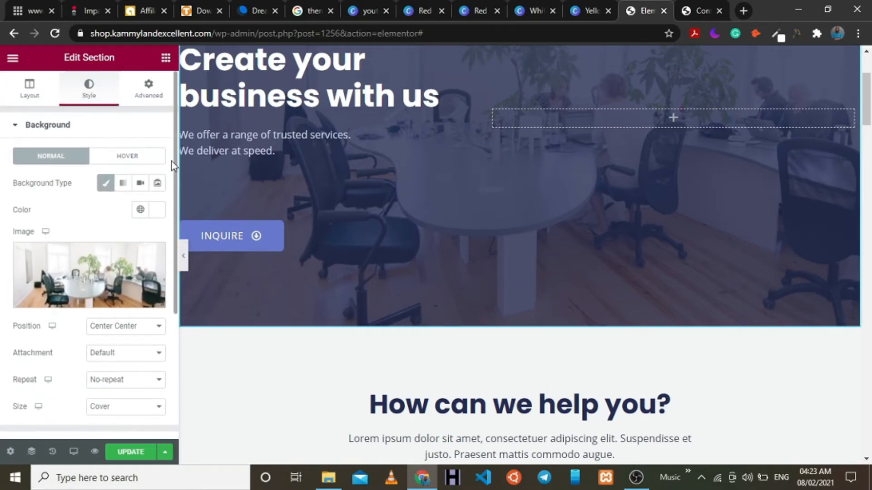
pyautogui.click(130, 133)
pyautogui.click(62, 159)
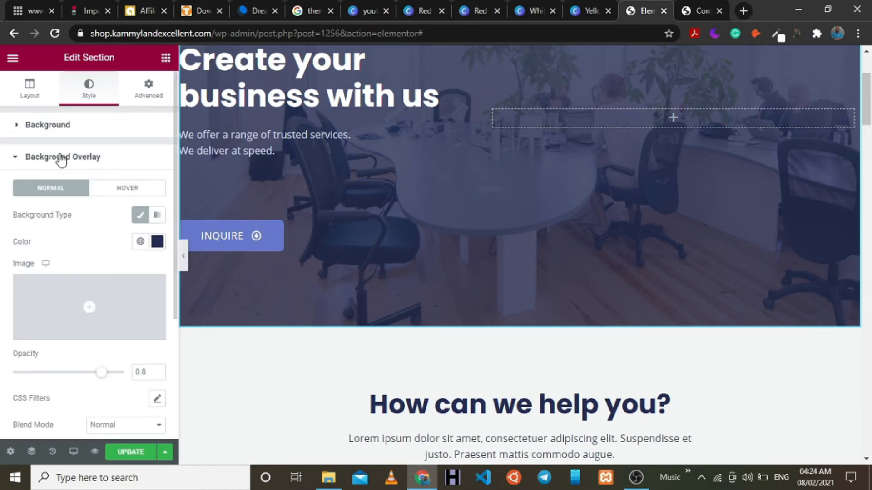
pyautogui.click(157, 243)
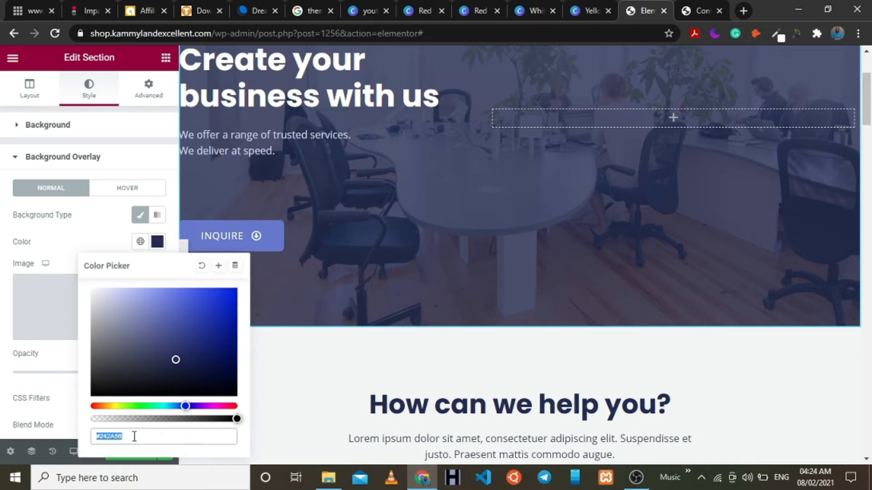
# Try blue, black and orange overlay colours, then keep dark navy #242A56 at 0.8 opacity.
pyautogui.press('BackSpace')
pyautogui.moveTo(174, 350); pyautogui.dragTo(149, 374)
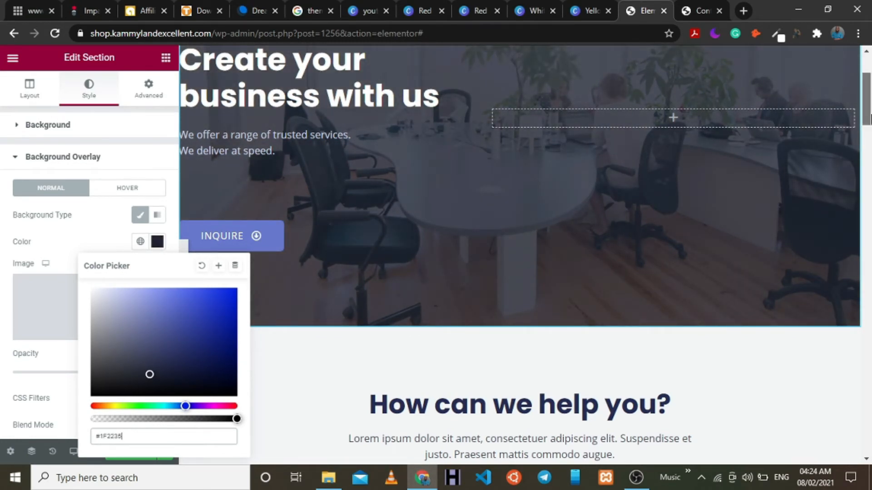
pyautogui.scroll(3, 863, 157)
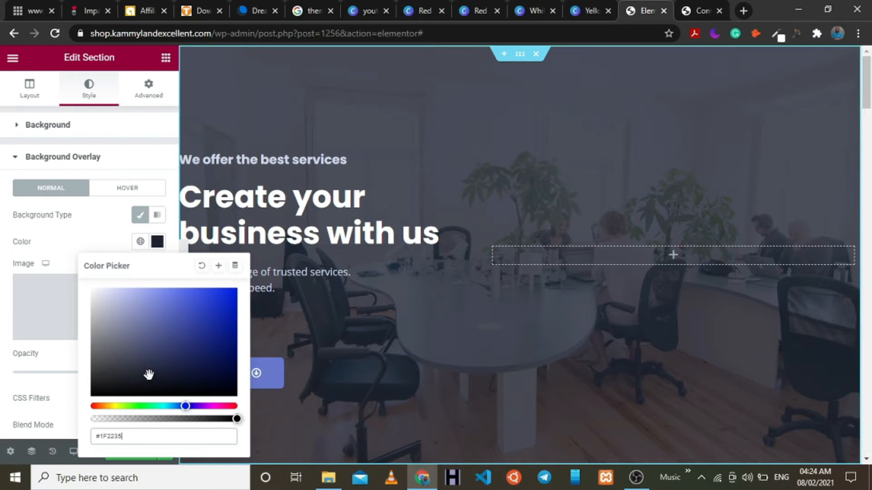
pyautogui.moveTo(149, 374); pyautogui.dragTo(101, 405)
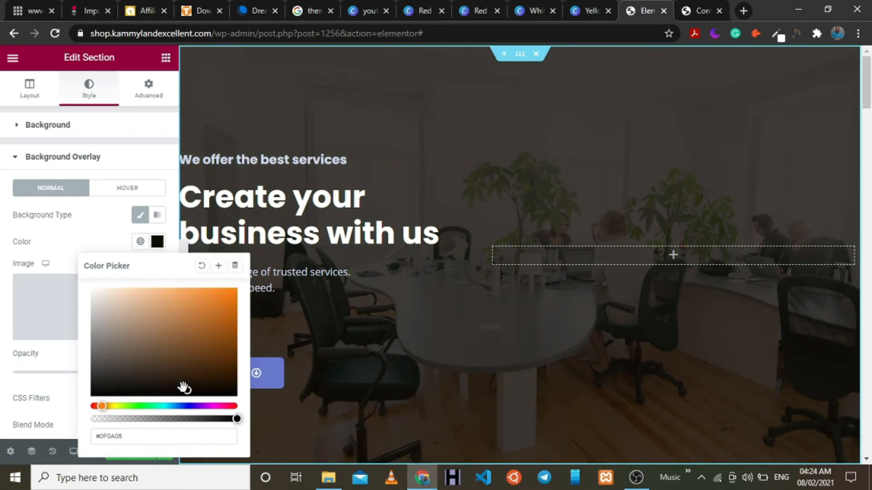
pyautogui.moveTo(187, 390); pyautogui.dragTo(169, 296)
pyautogui.moveTo(237, 419)
pyautogui.mouseDown()
pyautogui.moveTo(98, 418)
pyautogui.moveTo(234, 418)
pyautogui.mouseUp()
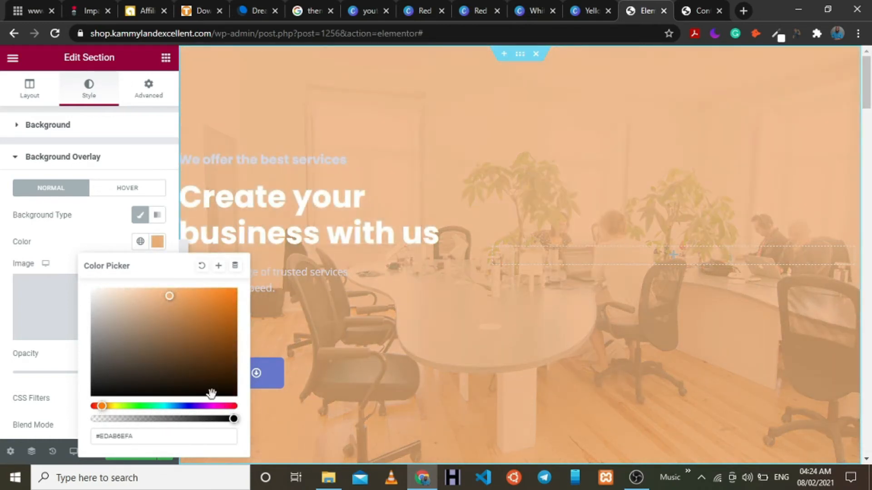
pyautogui.moveTo(154, 436); pyautogui.dragTo(114, 437)
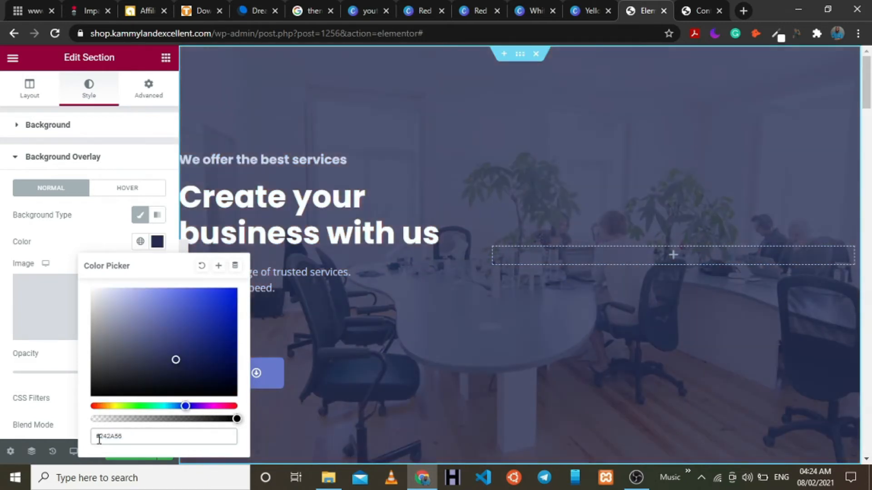
pyautogui.click(113, 229)
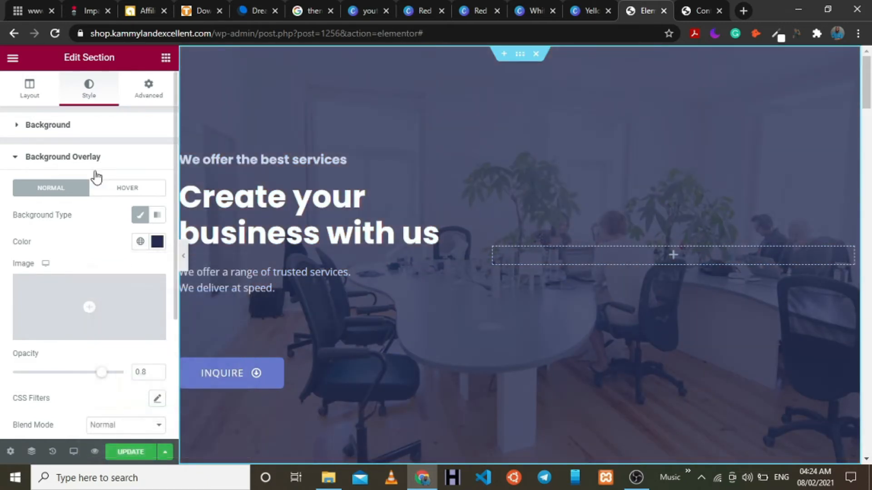
pyautogui.click(20, 157)
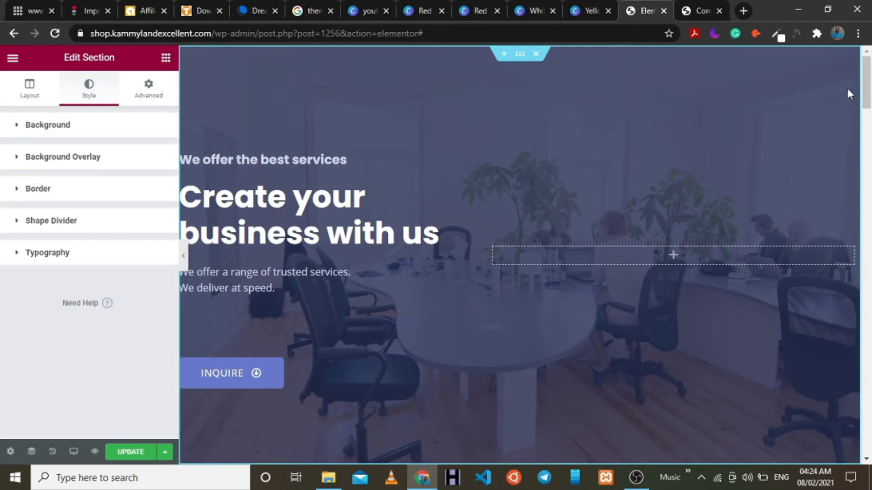
# Save the Home page changes with Update.
pyautogui.moveTo(868, 101)
pyautogui.mouseDown()
pyautogui.moveTo(869, 115)
pyautogui.moveTo(870, 84)
pyautogui.moveTo(870, 122)
pyautogui.moveTo(852, 95)
pyautogui.mouseUp()
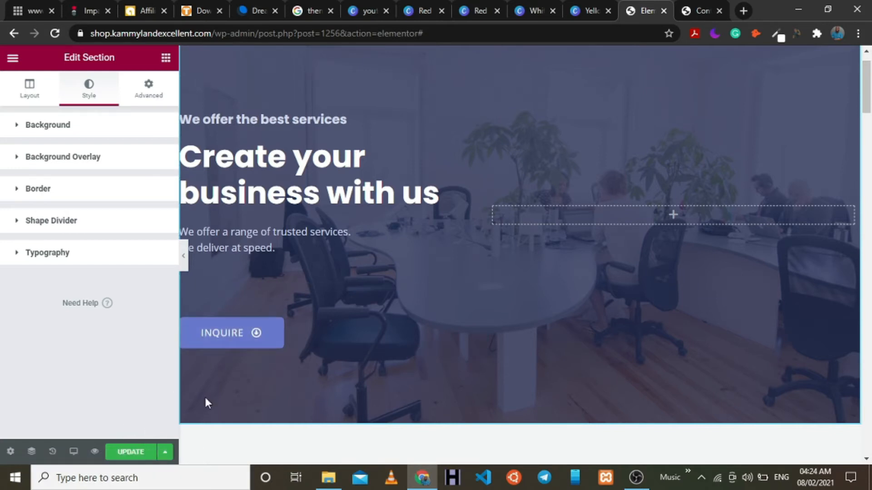
pyautogui.moveTo(871, 95); pyautogui.dragTo(870, 116)
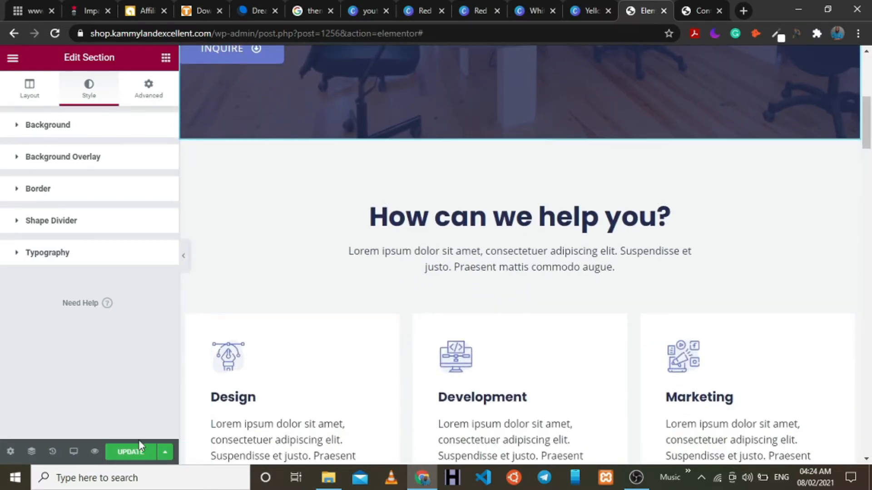
pyautogui.click(131, 452)
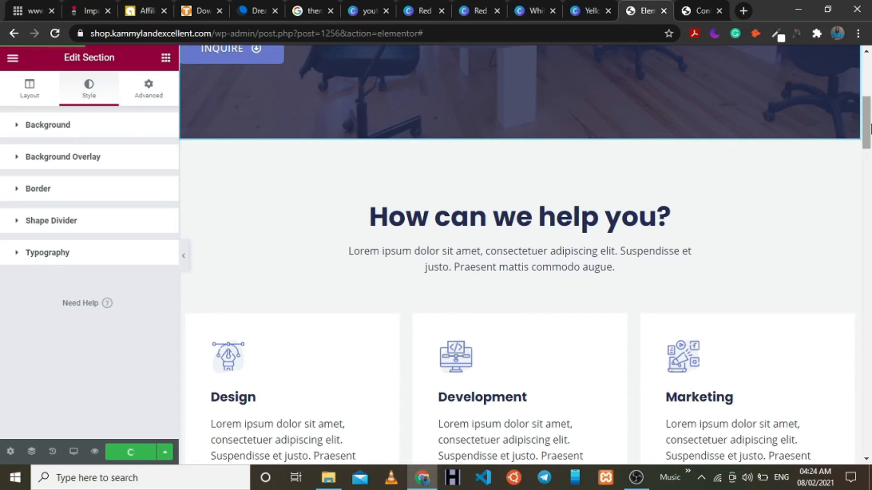
# Scroll through the saved page to review the new hero above the services grid.
pyautogui.scroll(1, 871, 94)
pyautogui.scroll(7, 870, 91)
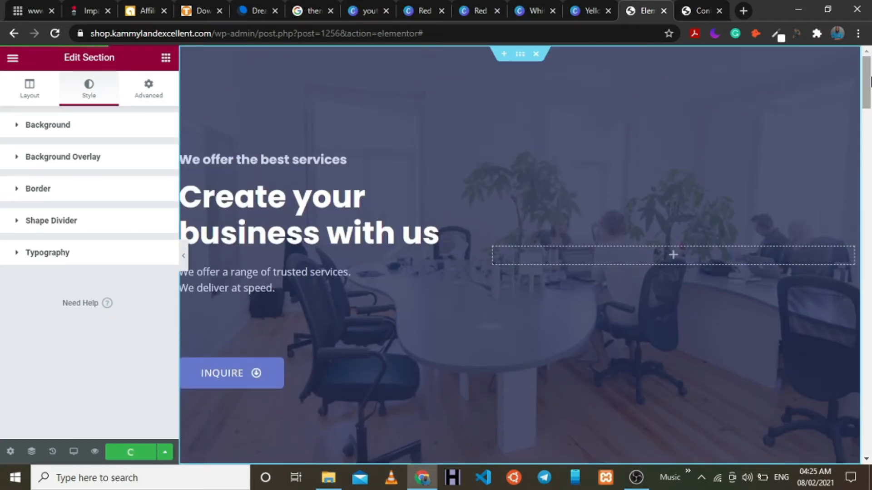
pyautogui.scroll(-11, 870, 145)
pyautogui.scroll(3, 870, 145)
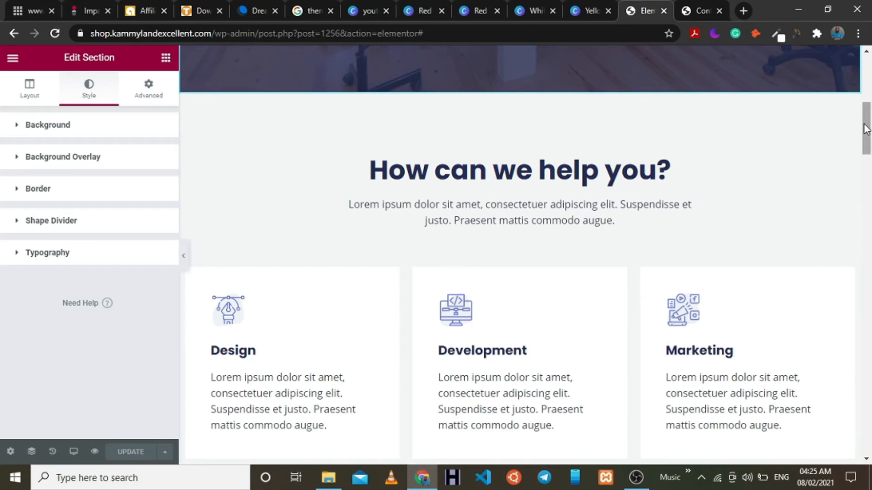
pyautogui.scroll(-3, 870, 141)
pyautogui.scroll(-2, 870, 145)
pyautogui.scroll(4, 870, 142)
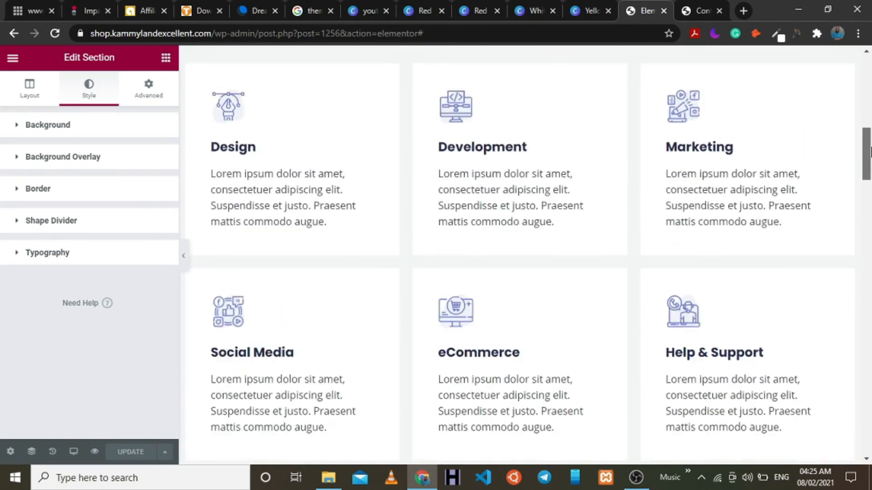
pyautogui.scroll(1, 870, 141)
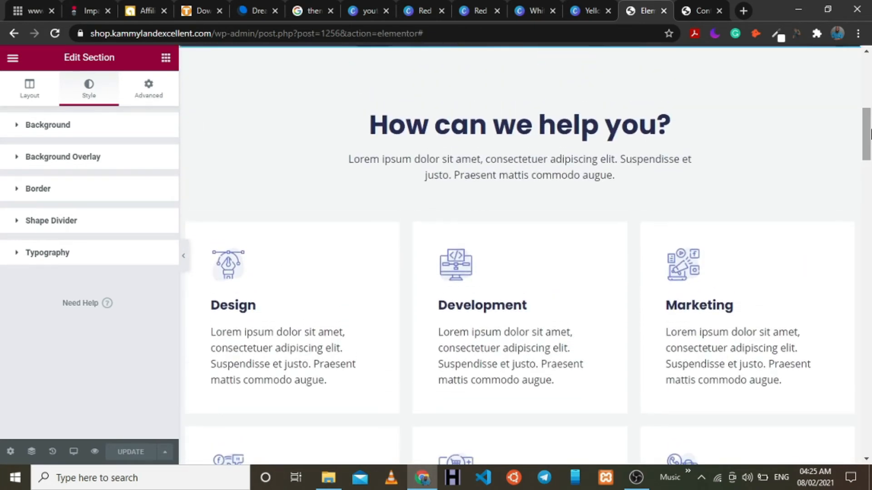
# Retitle the services heading from 'How can we help you?' to 'What we offer'.
pyautogui.click(514, 138)
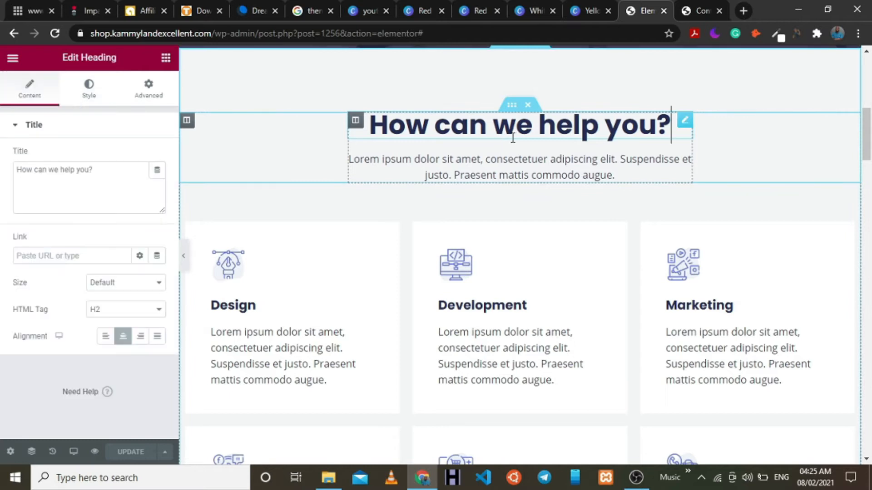
pyautogui.moveTo(99, 169); pyautogui.dragTo(2, 181)
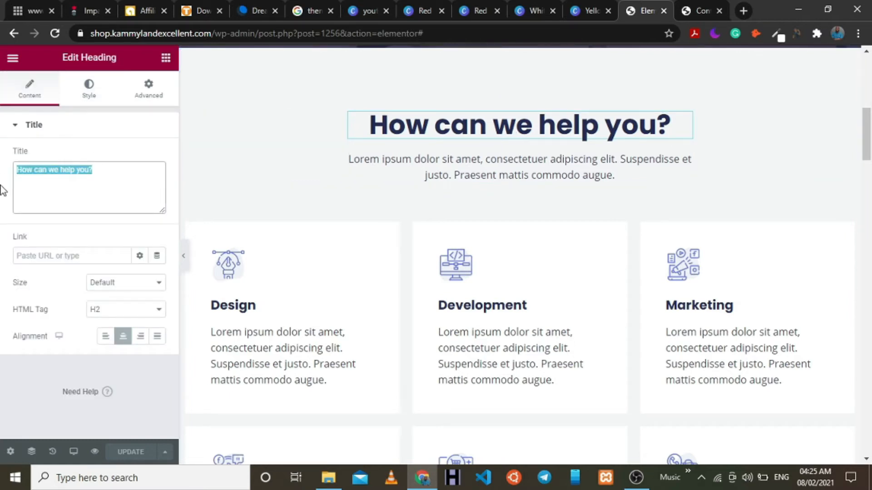
pyautogui.write('What')
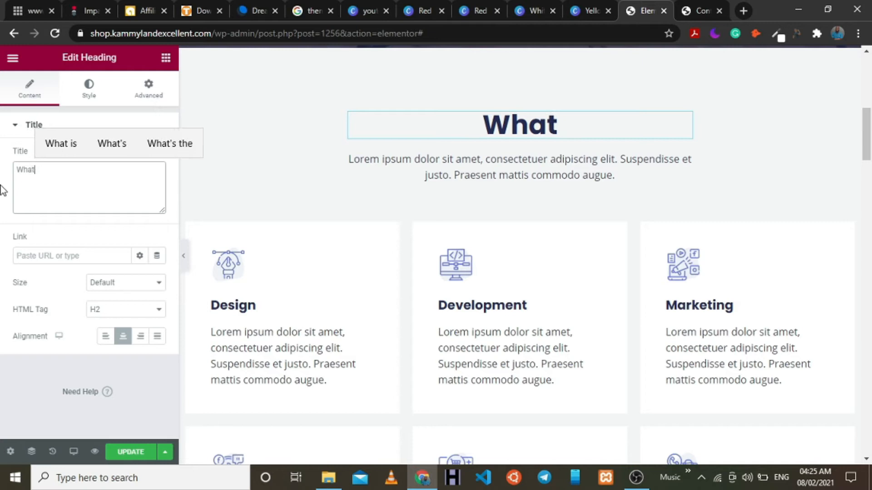
pyautogui.write(' we offer')
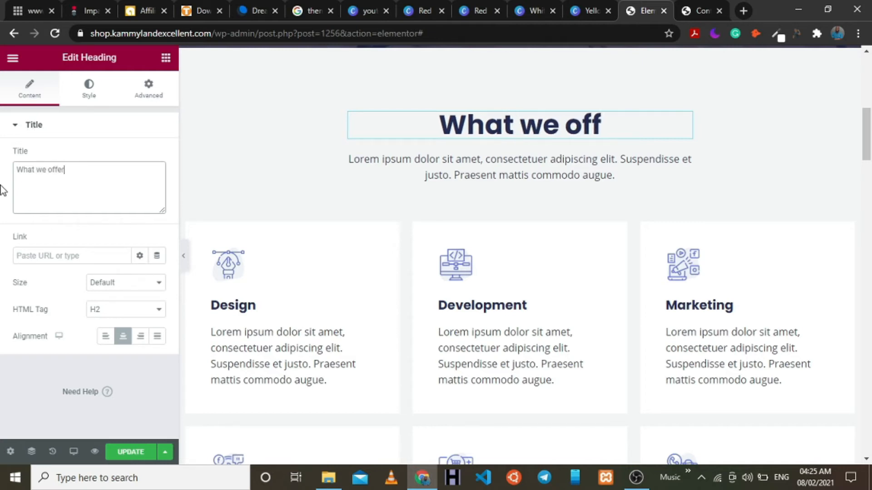
pyautogui.click(528, 174)
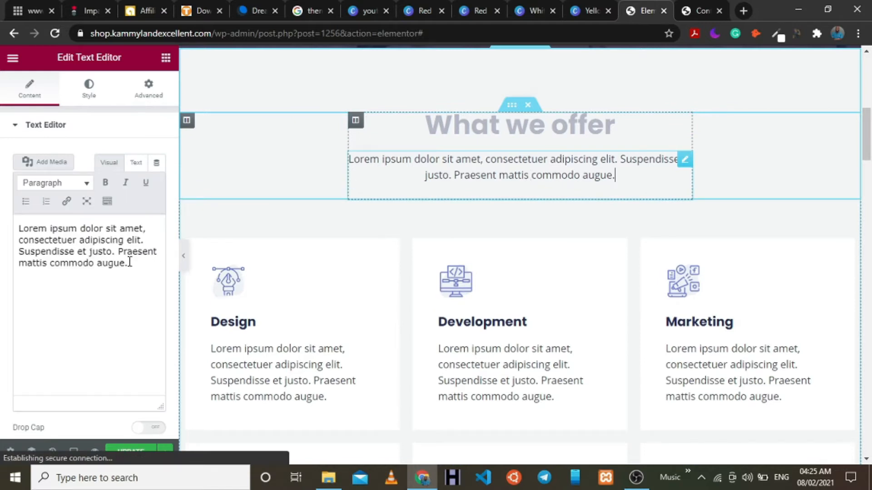
# Open the placeholder paragraph below 'What we offer' in the Text Editor settings.
pyautogui.moveTo(130, 262); pyautogui.dragTo(2, 244)
pyautogui.click(128, 340)
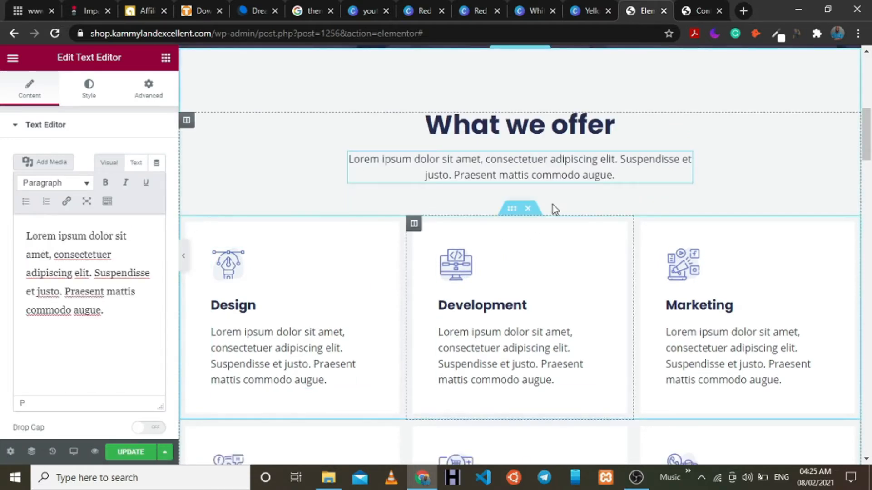
pyautogui.click(574, 173)
pyautogui.rightClick(573, 173)
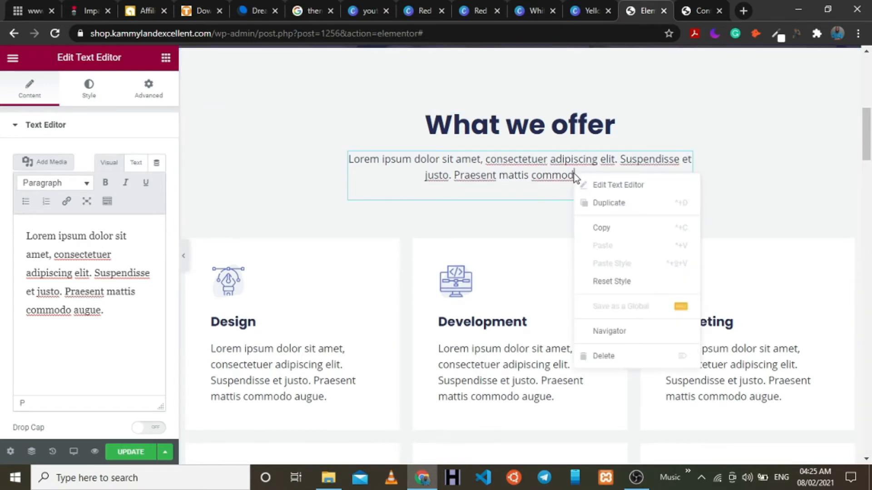
pyautogui.click(606, 187)
# Replace the Lorem placeholder text with 'We offer the best services' and check the page.
pyautogui.moveTo(117, 301); pyautogui.dragTo(18, 240)
pyautogui.press('BackSpace')
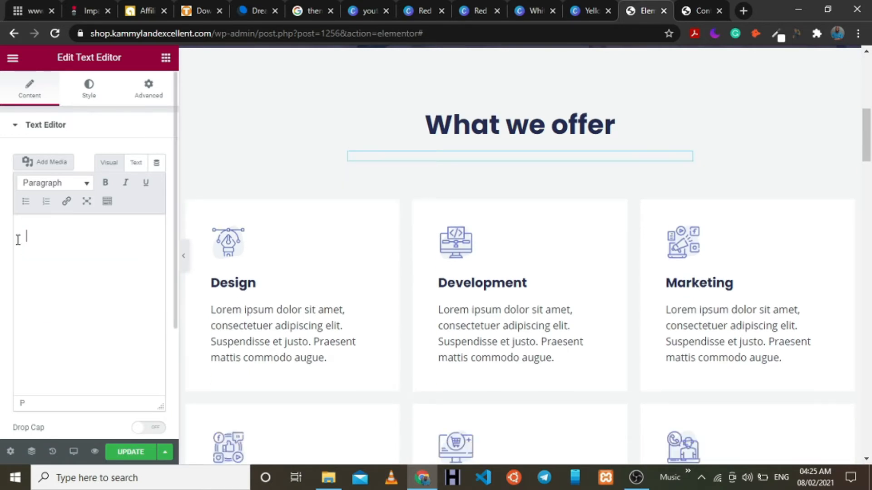
pyautogui.write('We ')
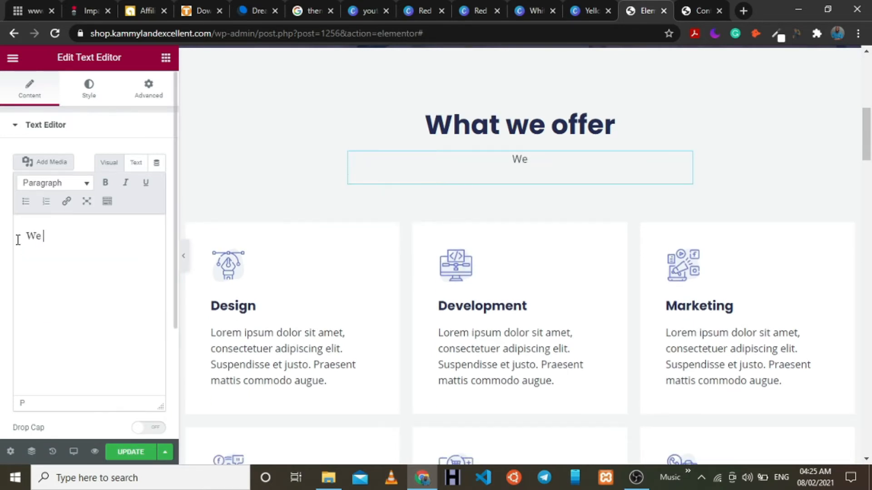
pyautogui.write('offer t')
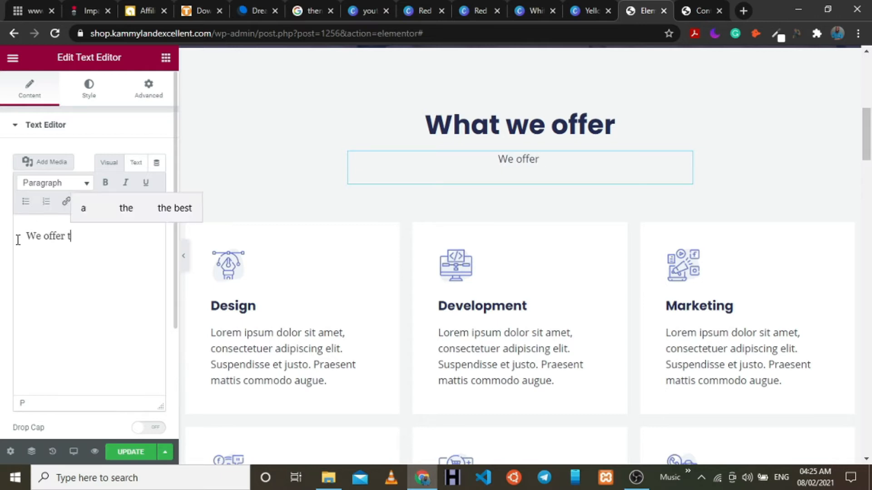
pyautogui.write('he best')
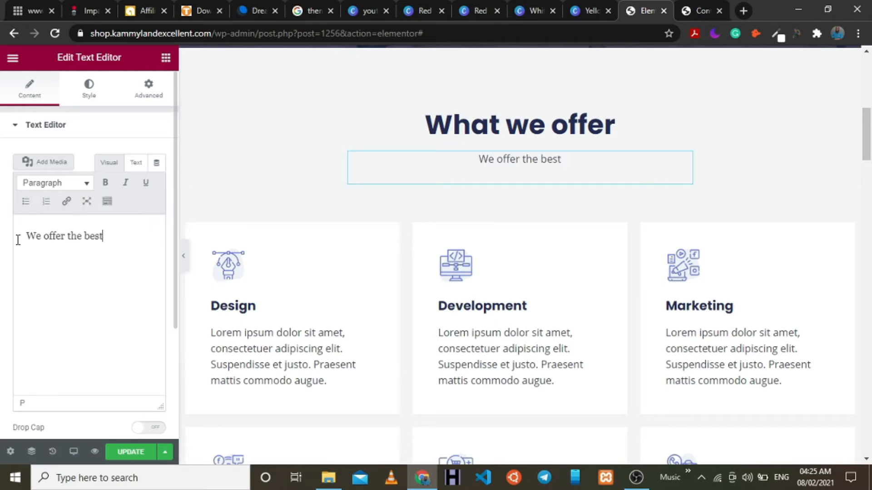
pyautogui.write(' services')
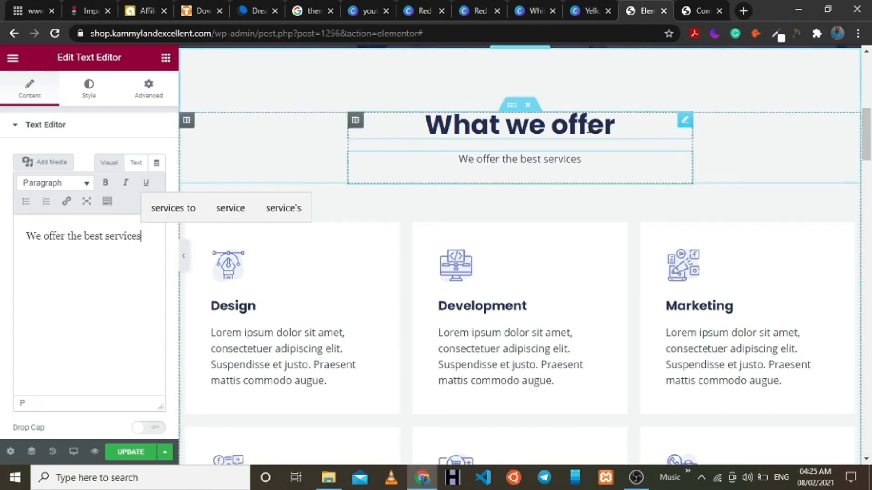
pyautogui.scroll(-2, 869, 145)
pyautogui.scroll(2, 869, 146)
pyautogui.scroll(-3, 870, 145)
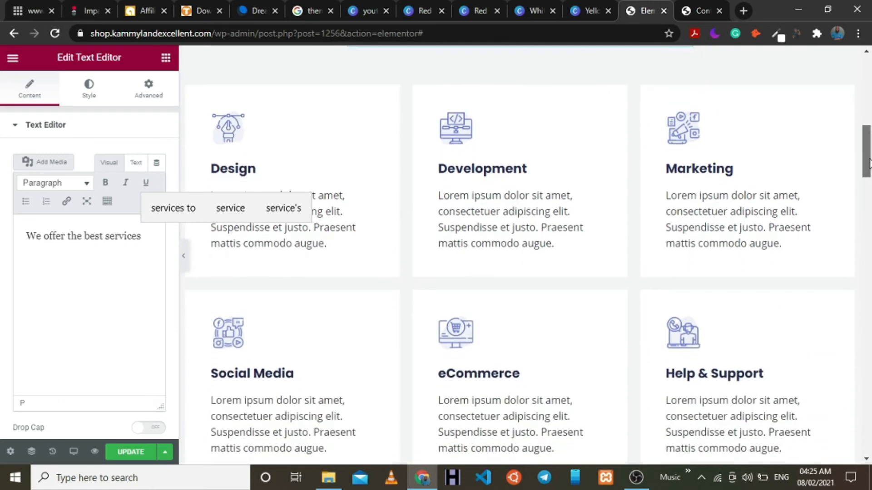
pyautogui.scroll(-6, 870, 155)
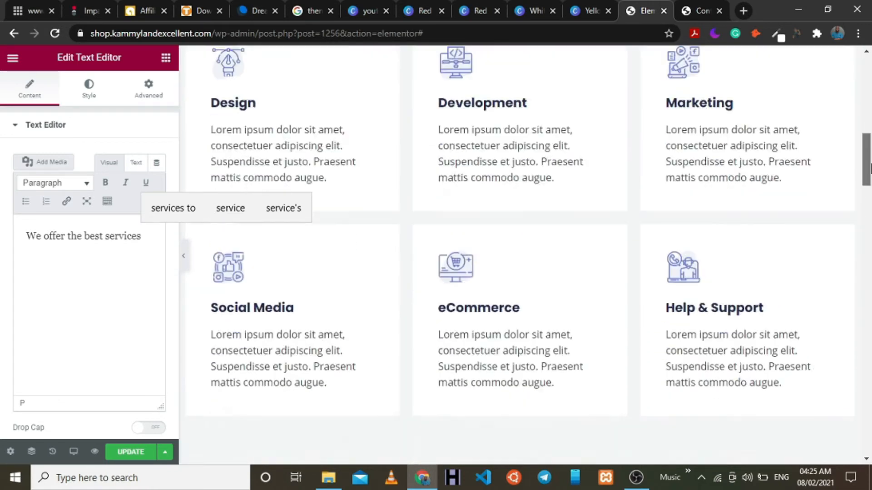
pyautogui.scroll(3, 869, 170)
pyautogui.moveTo(870, 172); pyautogui.dragTo(871, 143)
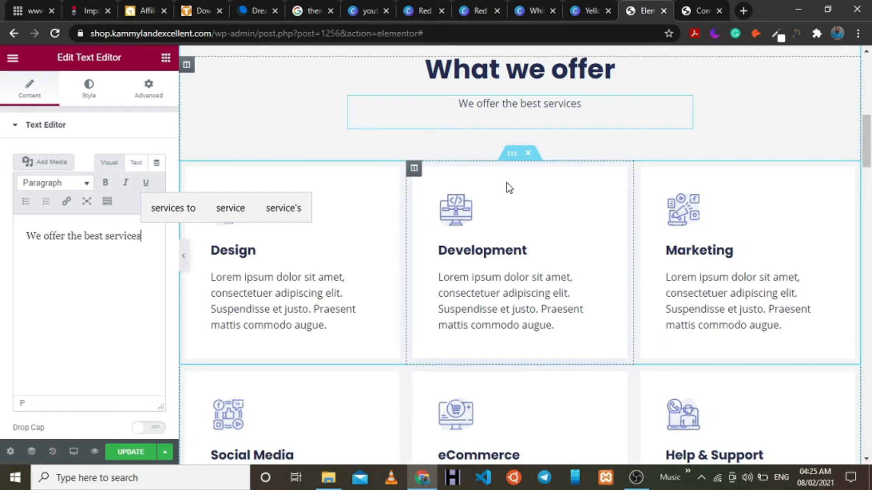
pyautogui.moveTo(871, 165); pyautogui.dragTo(871, 178)
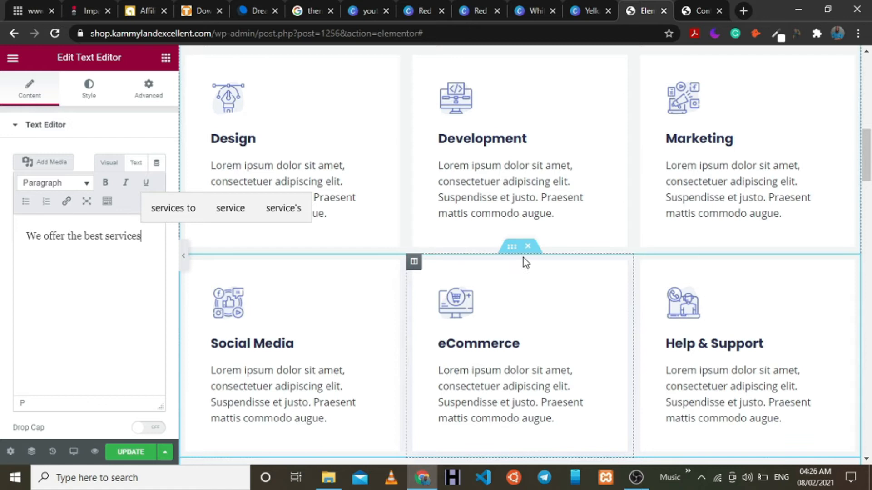
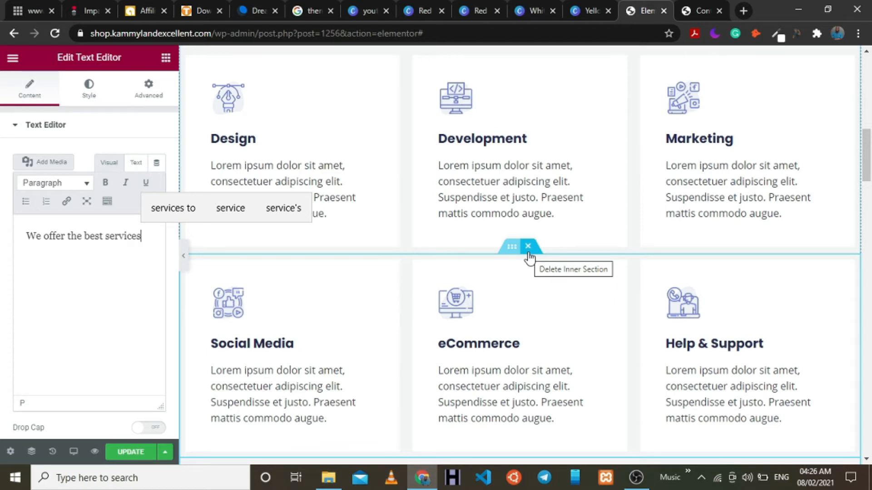
# View the live Contact Us page showing 'We offer the best services'.
pyautogui.click(701, 4)
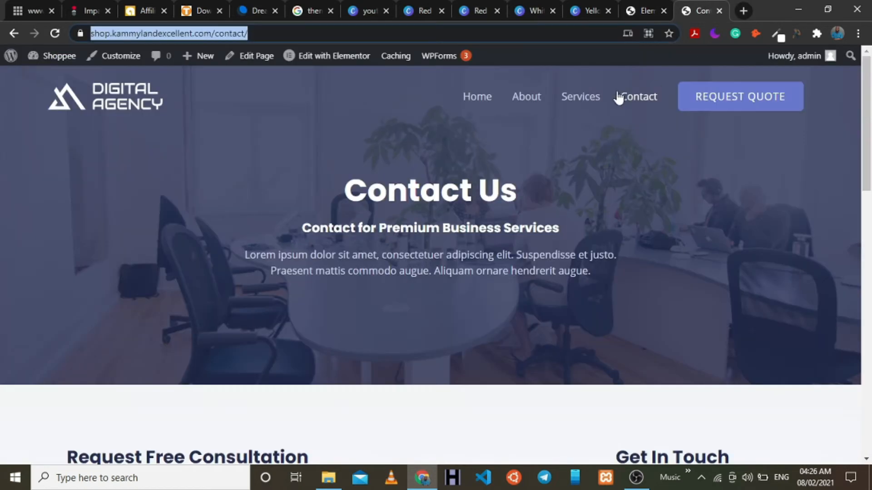
# Browse the live Services page, then return to the Elementor editor's six-service grid.
pyautogui.click(585, 101)
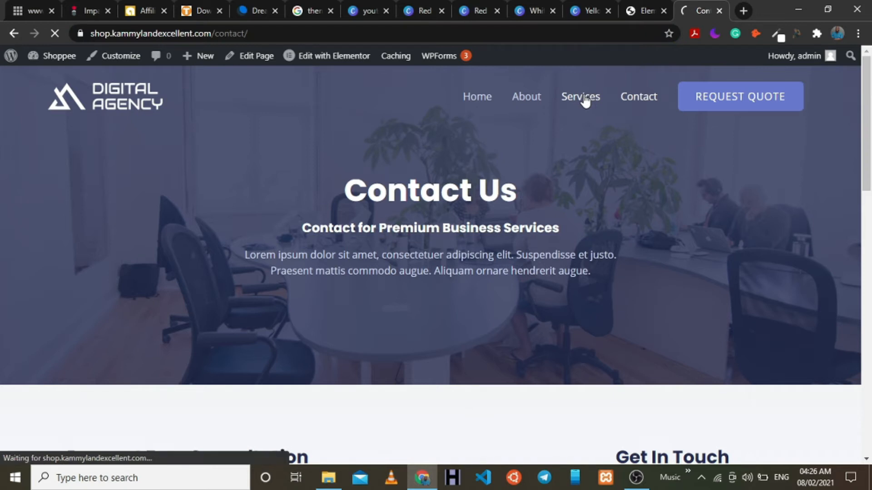
pyautogui.moveTo(870, 93); pyautogui.dragTo(870, 59)
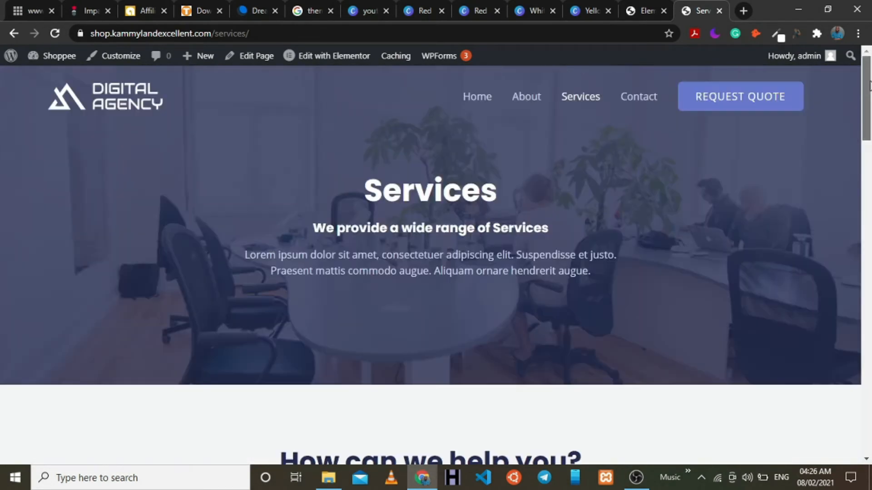
pyautogui.click(654, 8)
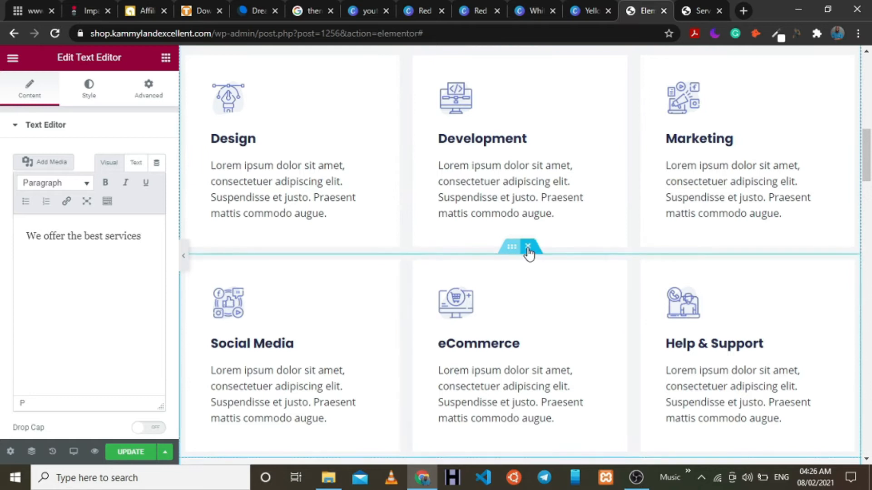
# Delete the Social Media, eCommerce and Help & Support row and retitle Development 'Web Development'.
pyautogui.click(528, 247)
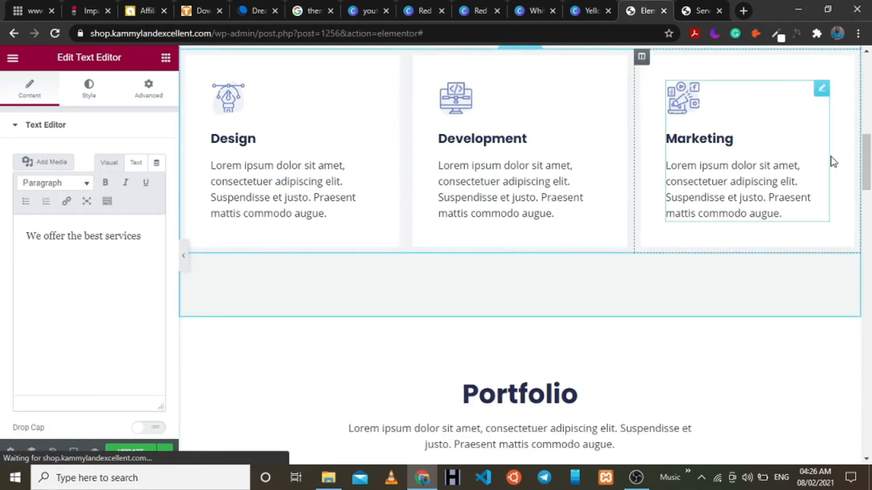
pyautogui.moveTo(870, 157); pyautogui.dragTo(869, 145)
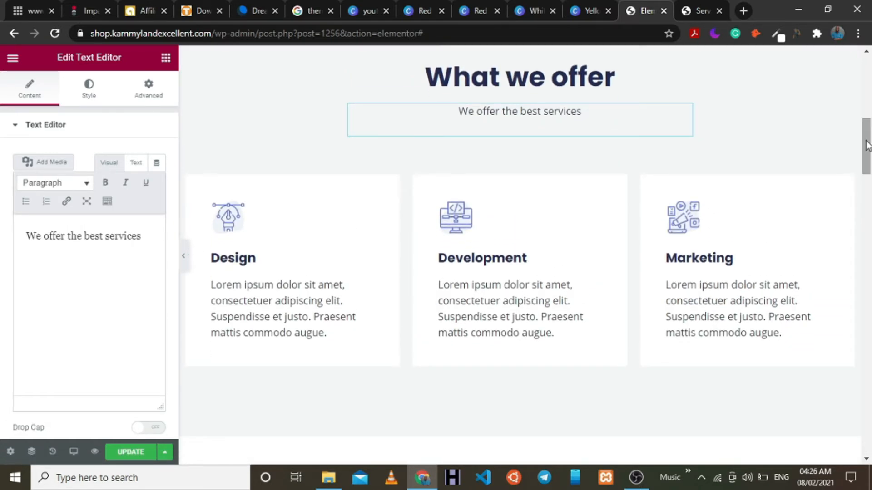
pyautogui.click(227, 217)
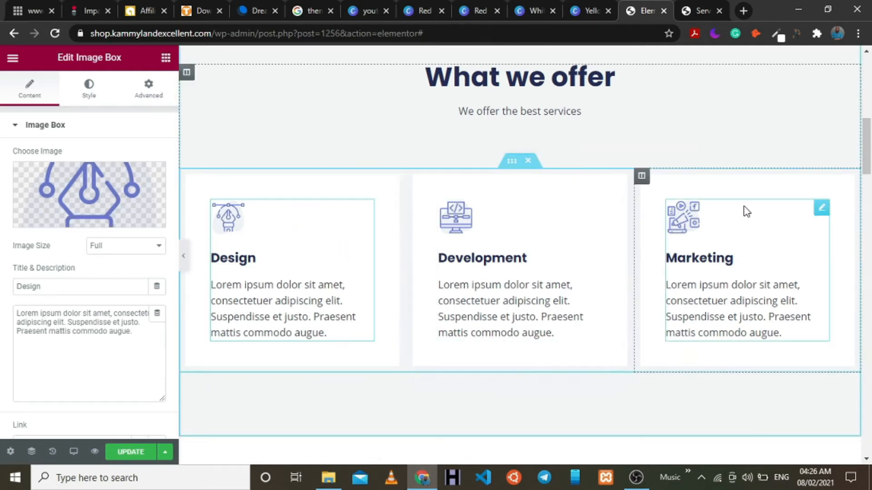
pyautogui.moveTo(870, 154)
pyautogui.mouseDown()
pyautogui.moveTo(869, 173)
pyautogui.moveTo(869, 150)
pyautogui.mouseUp()
pyautogui.click(534, 297)
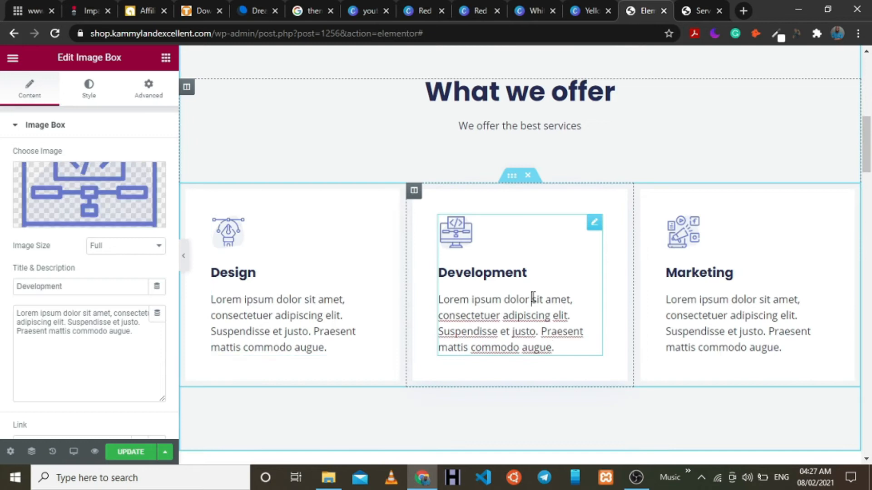
pyautogui.rightClick(532, 297)
pyautogui.click(474, 299)
pyautogui.click(84, 286)
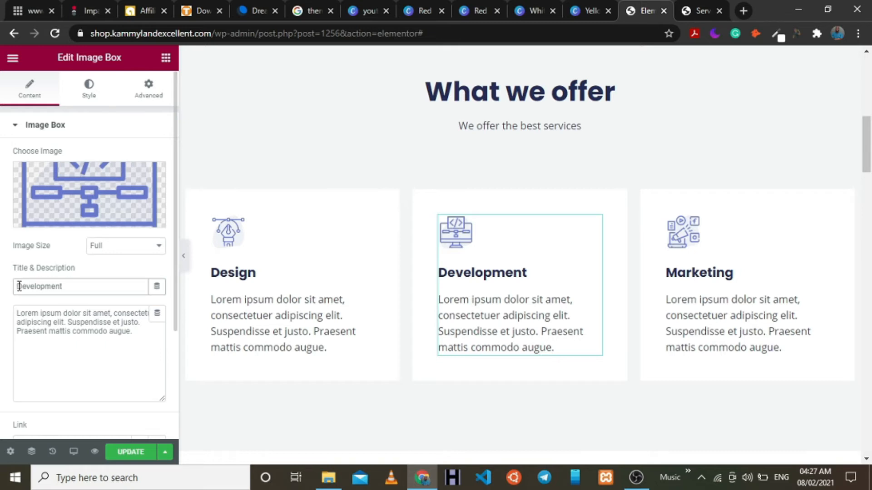
pyautogui.write('Web')
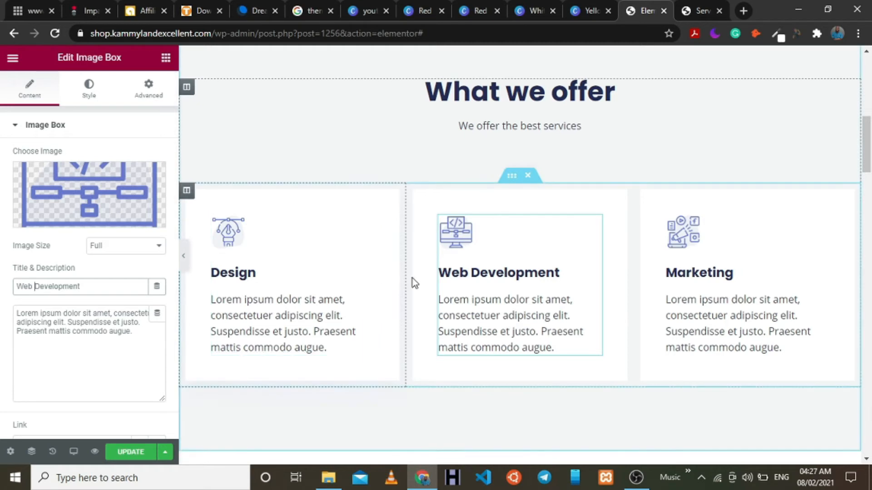
# Retitle the other cards 'Web Design' and 'Digital Marketing' and save the page.
pyautogui.click(287, 272)
pyautogui.click(75, 279)
pyautogui.press('Left')
pyautogui.press('Left')
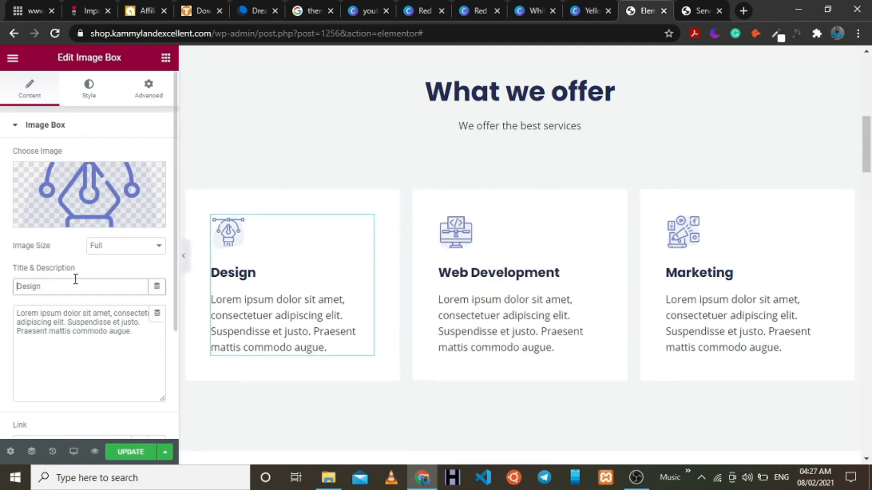
pyautogui.write('Web')
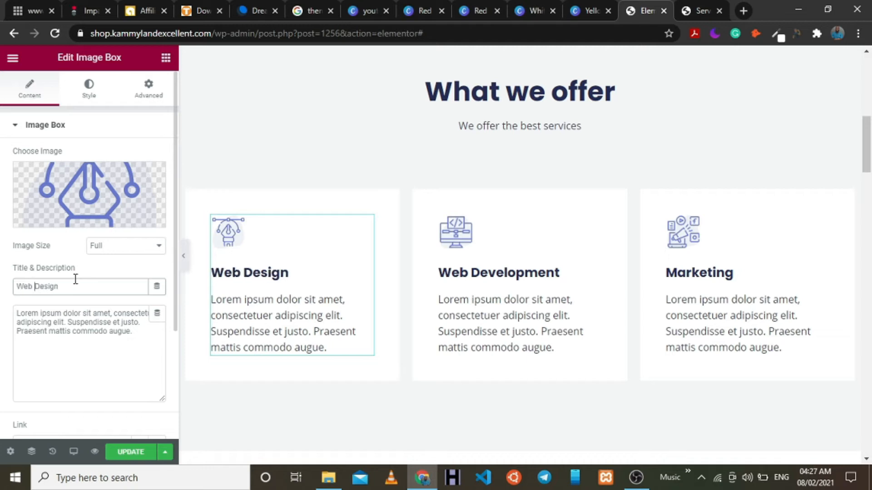
pyautogui.click(722, 269)
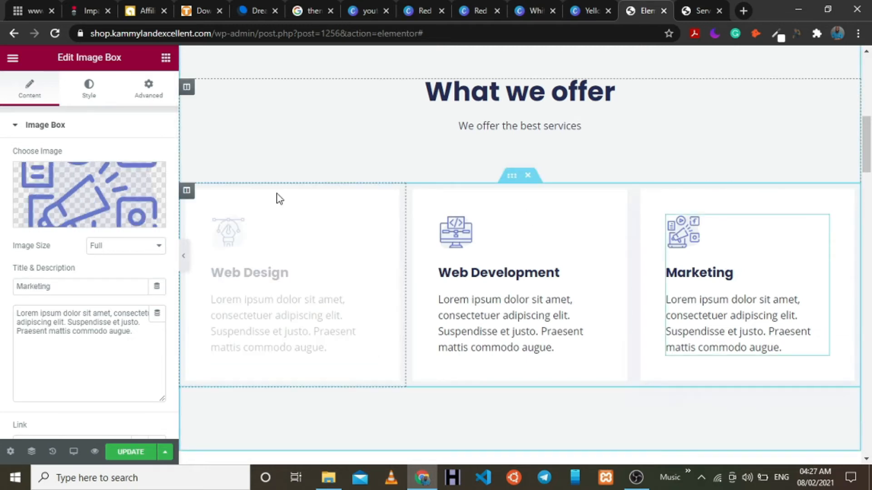
pyautogui.click(27, 286)
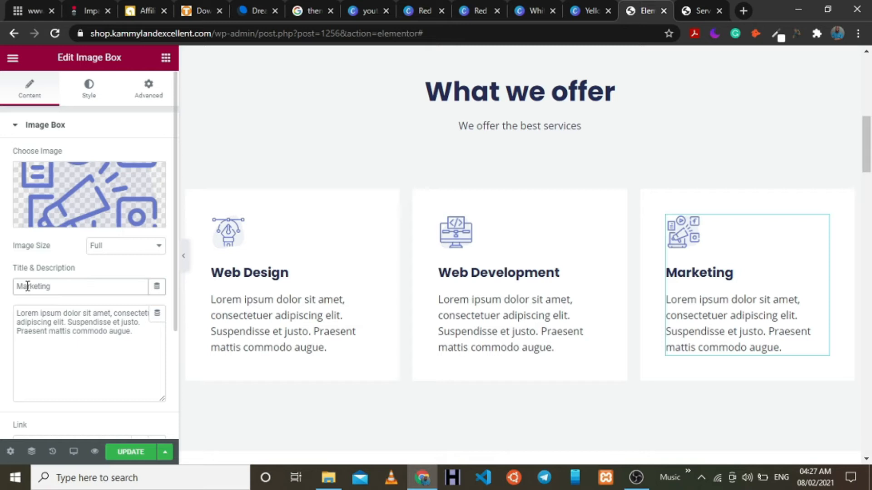
pyautogui.write('D')
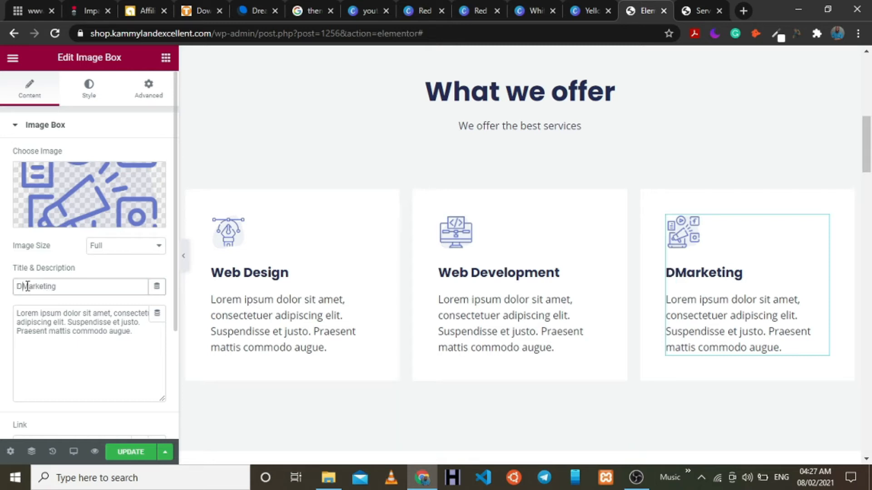
pyautogui.write('igital')
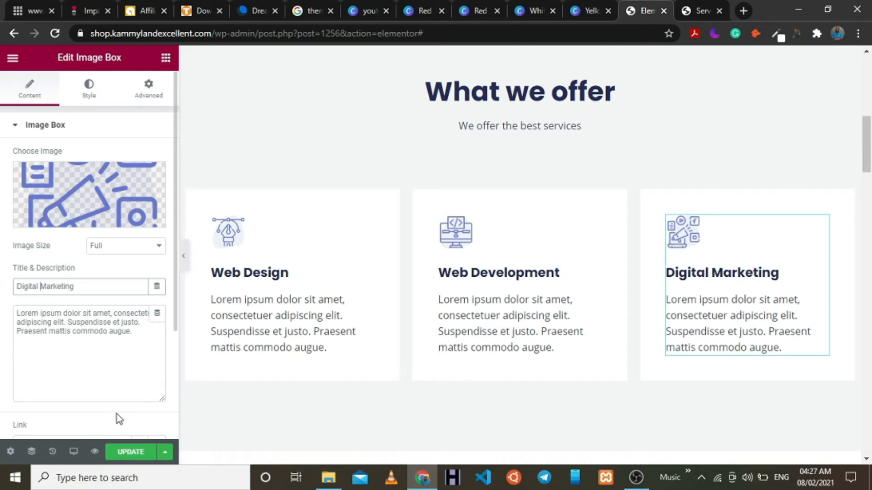
pyautogui.click(135, 453)
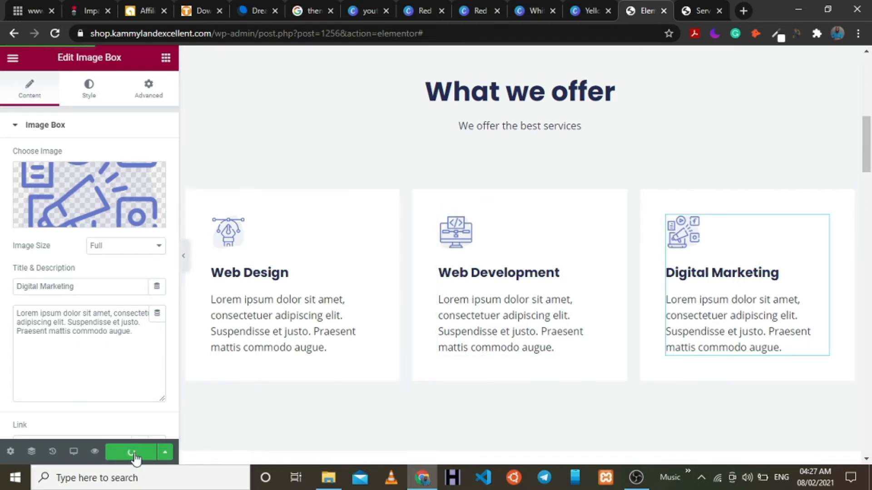
pyautogui.moveTo(869, 134); pyautogui.dragTo(869, 183)
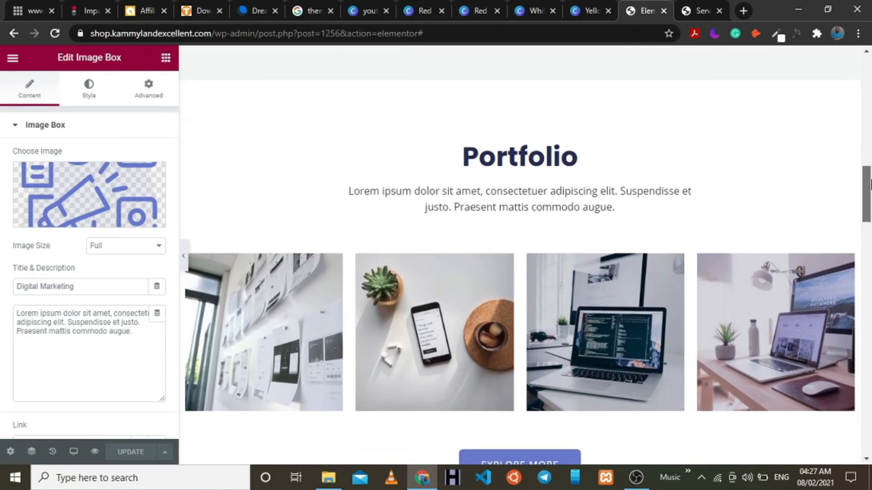
# Add 'Our' to the Portfolio heading text.
pyautogui.scroll(-1, 510, 129)
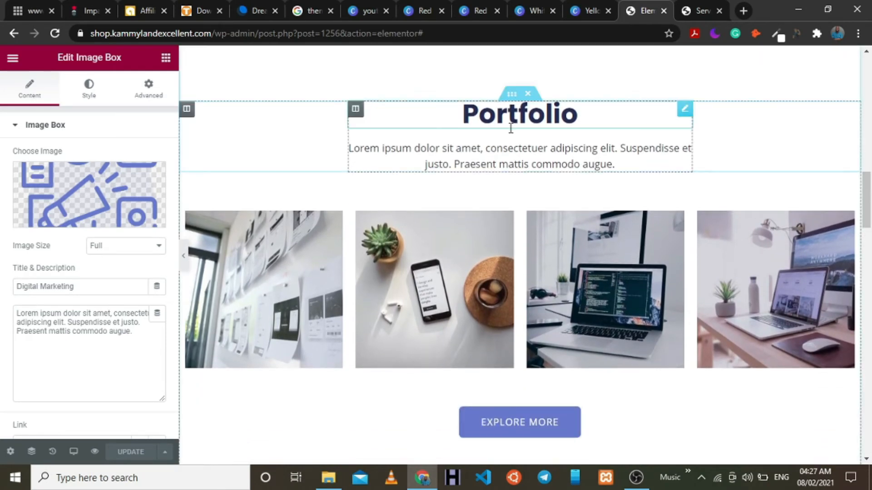
pyautogui.click(511, 125)
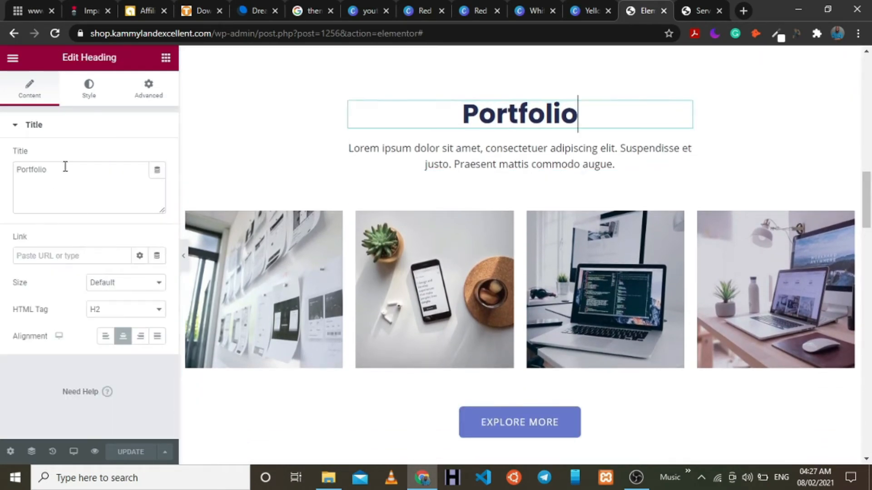
pyautogui.click(20, 172)
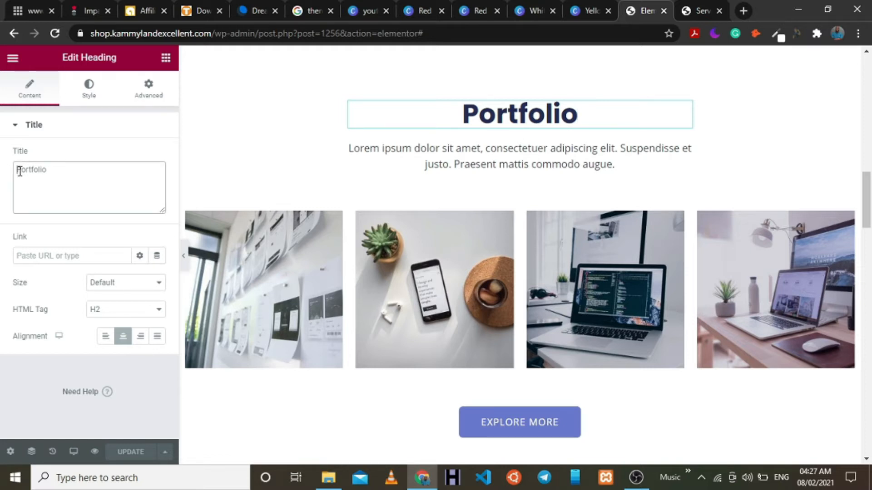
pyautogui.write('Our')
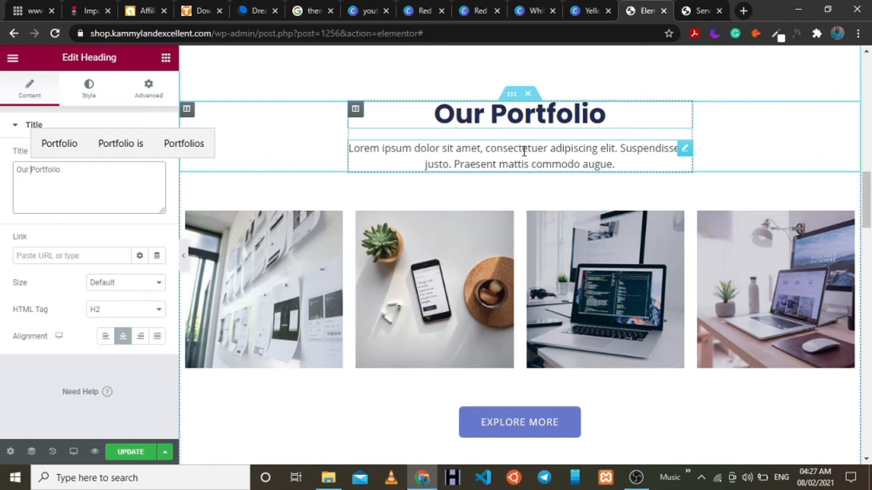
pyautogui.click(554, 149)
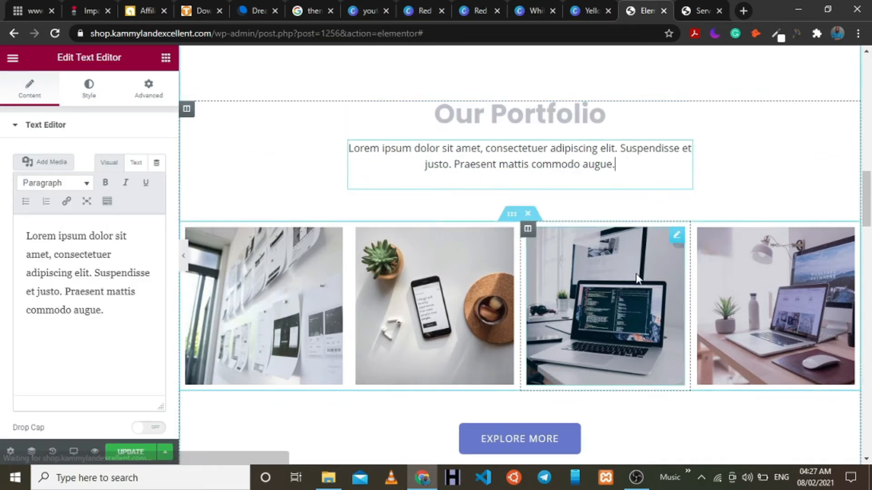
# Inspect the portfolio images' caption and link options, leaving caption at None.
pyautogui.click(472, 277)
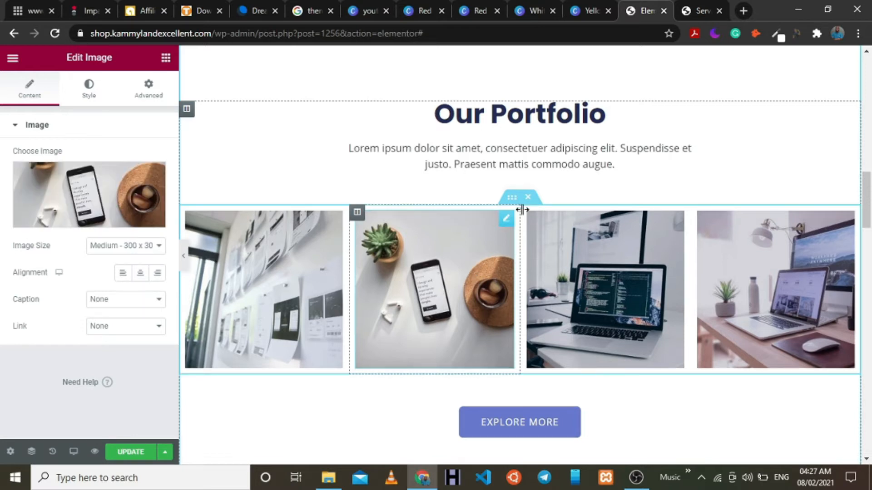
pyautogui.click(143, 334)
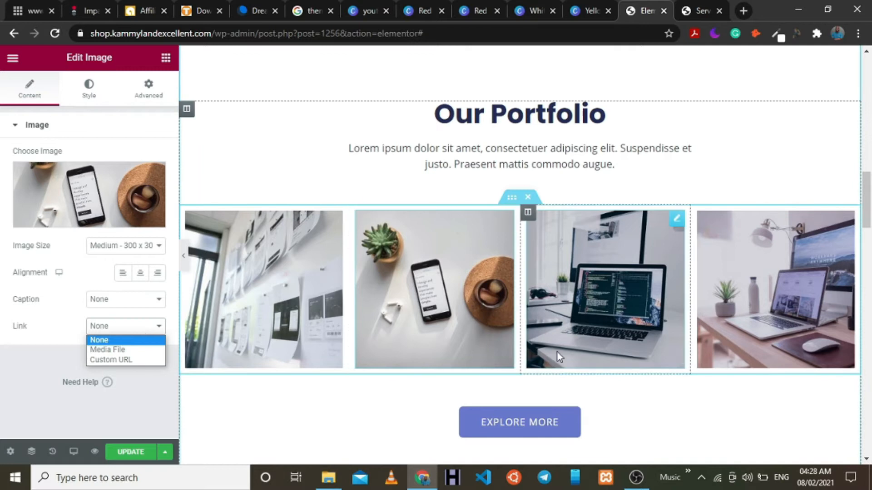
pyautogui.click(299, 314)
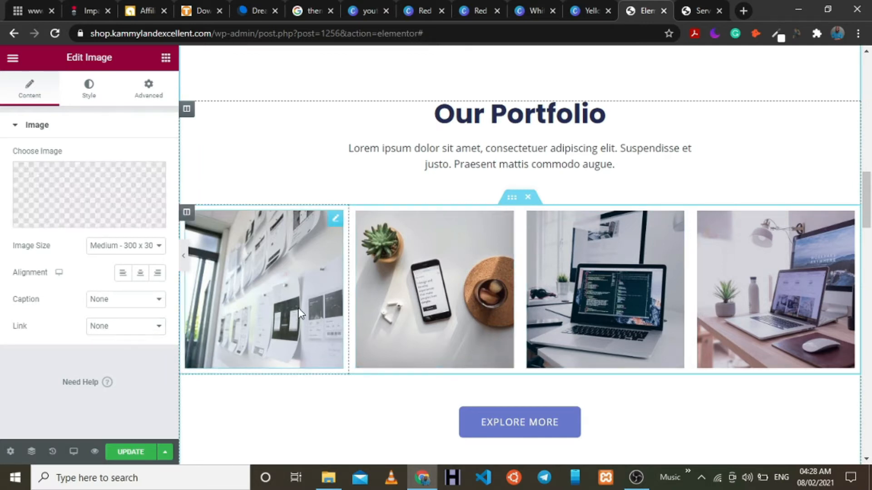
pyautogui.click(430, 291)
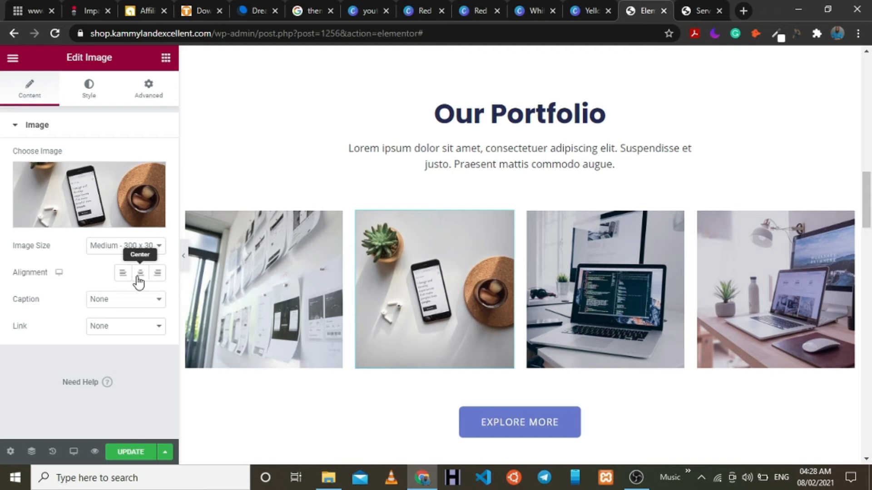
pyautogui.click(118, 301)
pyautogui.click(119, 302)
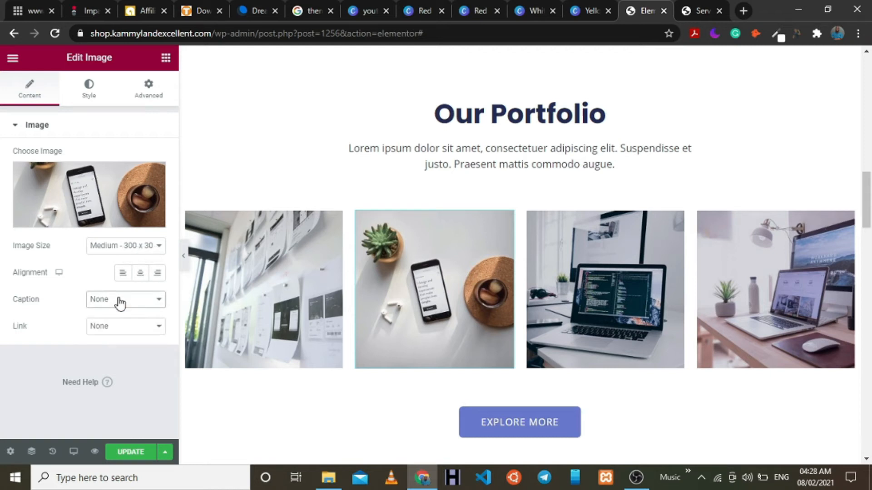
pyautogui.click(133, 333)
pyautogui.click(132, 338)
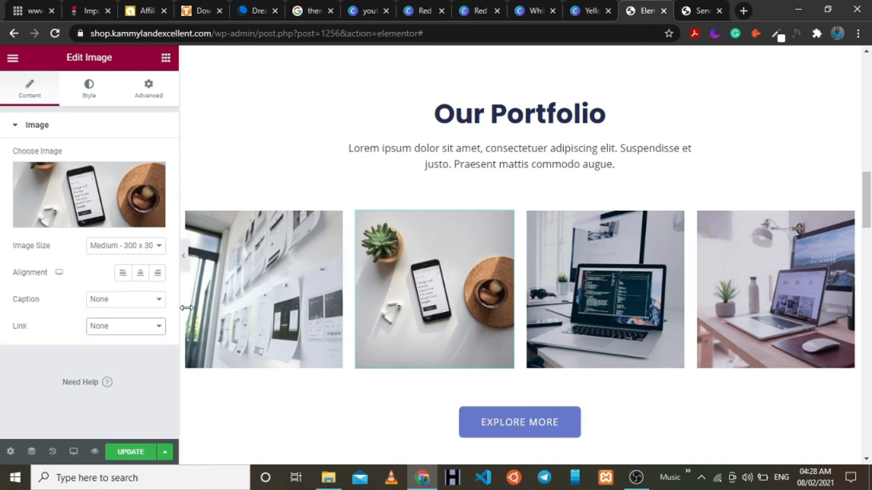
pyautogui.click(253, 311)
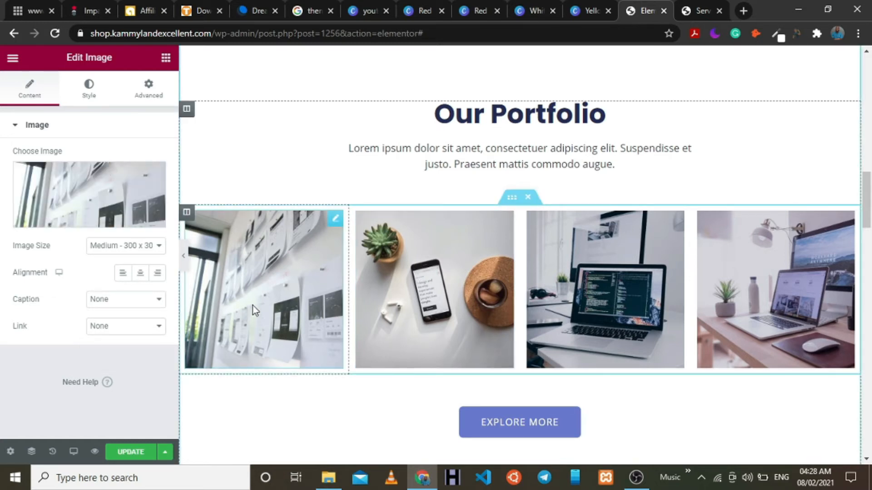
pyautogui.click(97, 331)
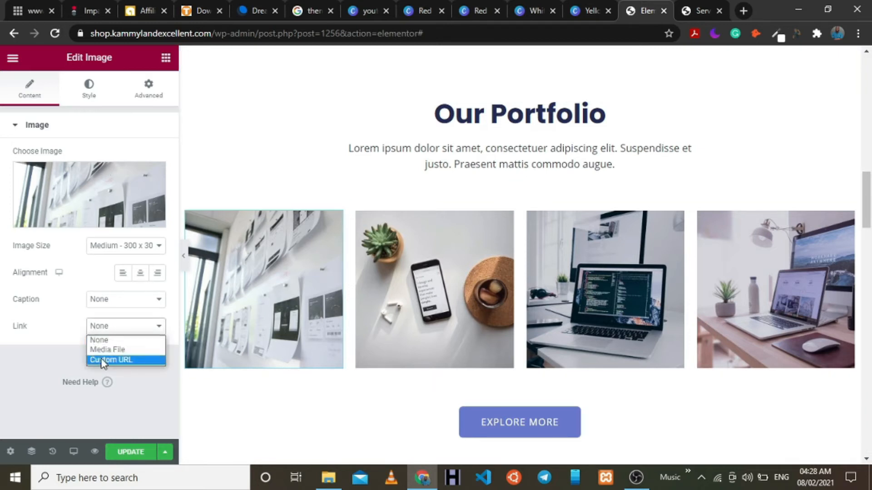
pyautogui.click(103, 360)
pyautogui.click(92, 357)
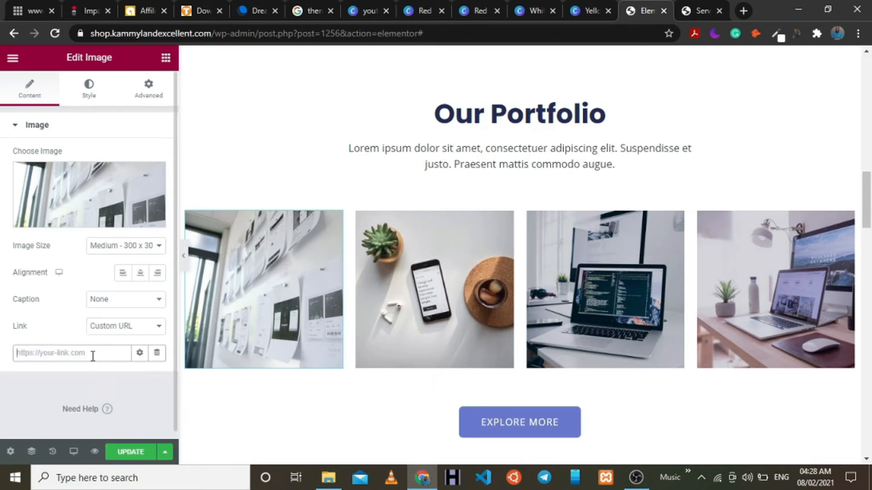
pyautogui.write('ht')
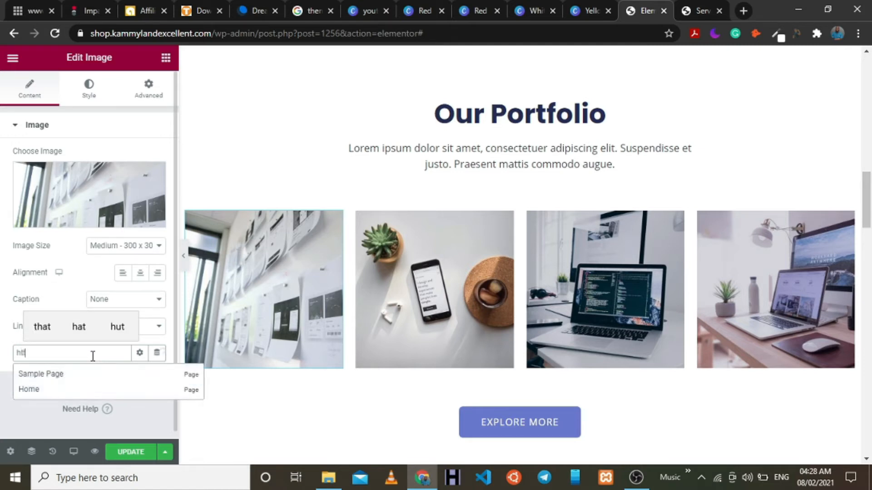
pyautogui.write('tps://')
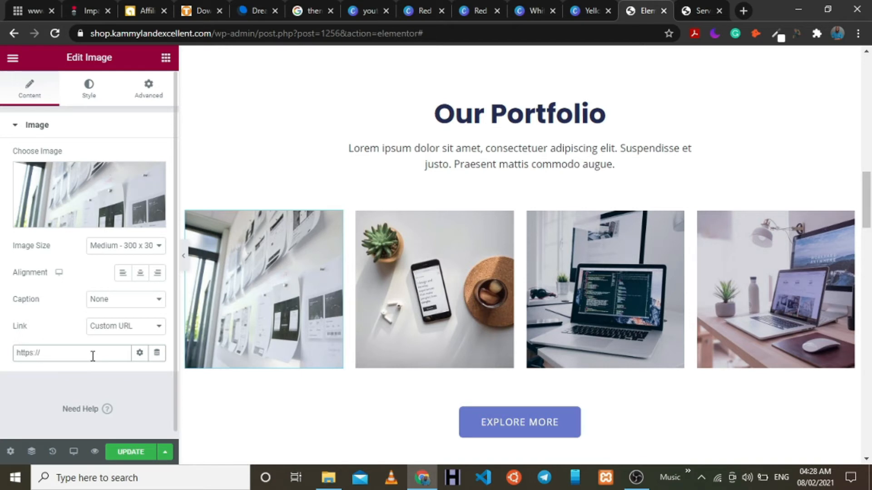
pyautogui.write('www.google.com')
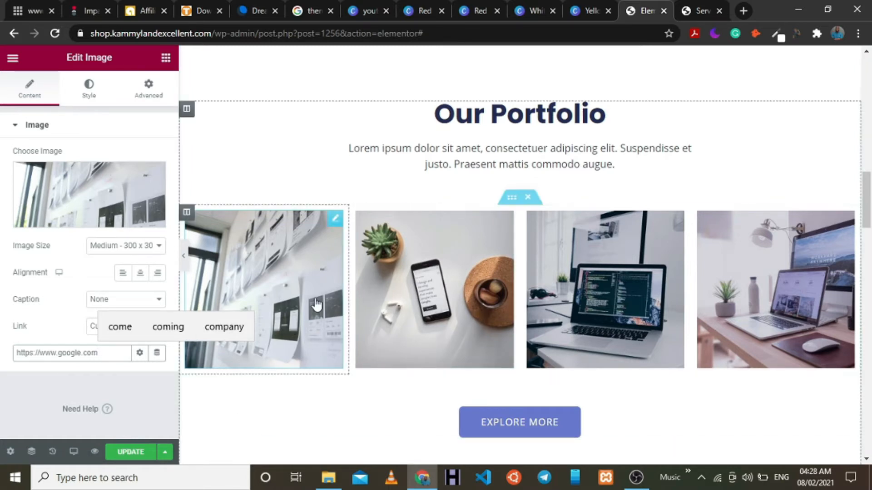
pyautogui.click(354, 432)
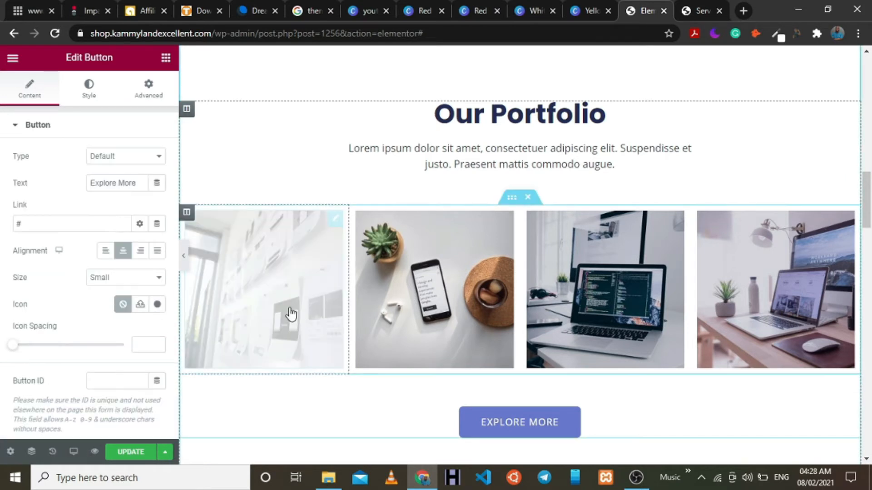
pyautogui.click(287, 333)
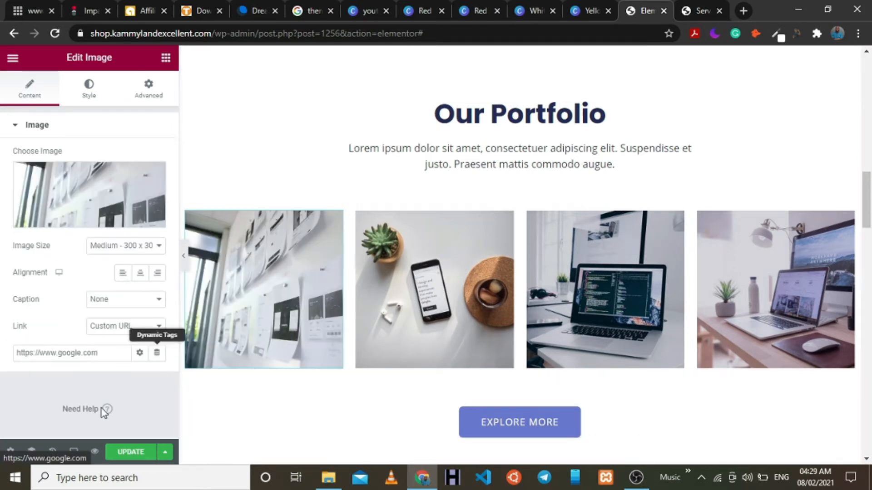
pyautogui.click(131, 453)
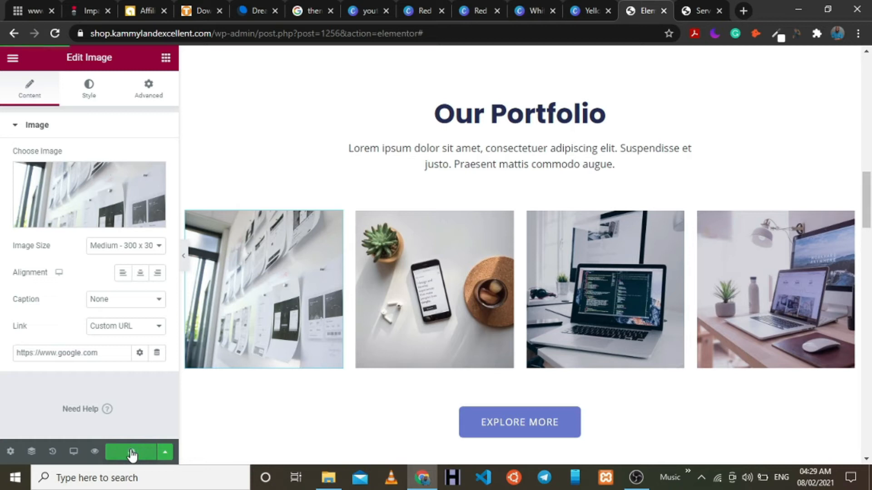
pyautogui.moveTo(87, 220)
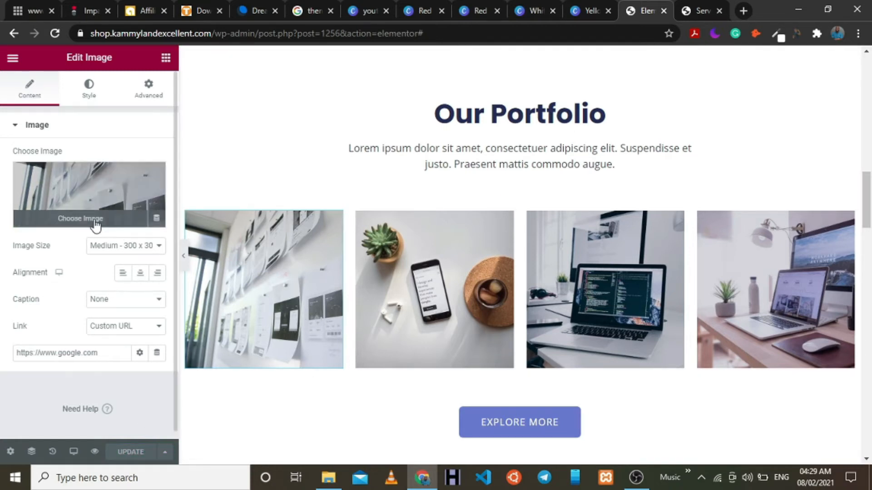
# Replace the first portfolio image with portfolio3-1.jpg from the Media Library and save.
pyautogui.click(95, 222)
pyautogui.click(121, 114)
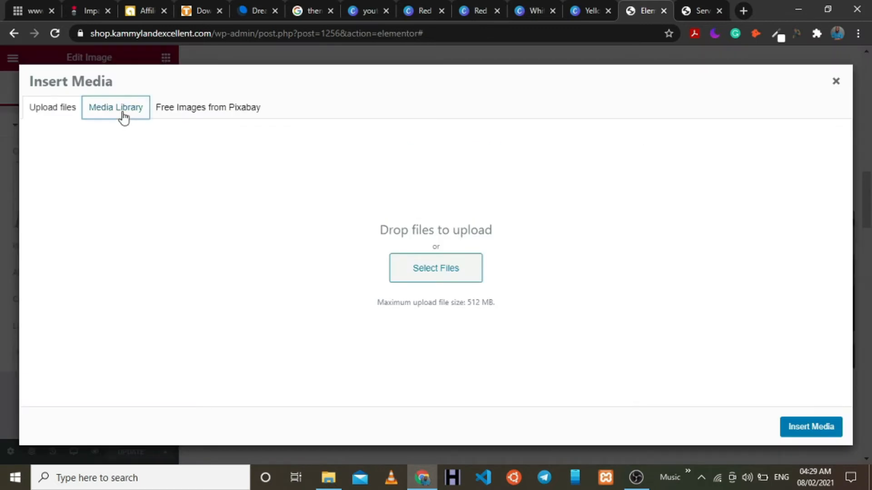
pyautogui.moveTo(656, 239)
pyautogui.mouseDown()
pyautogui.moveTo(661, 357)
pyautogui.moveTo(652, 255)
pyautogui.mouseUp()
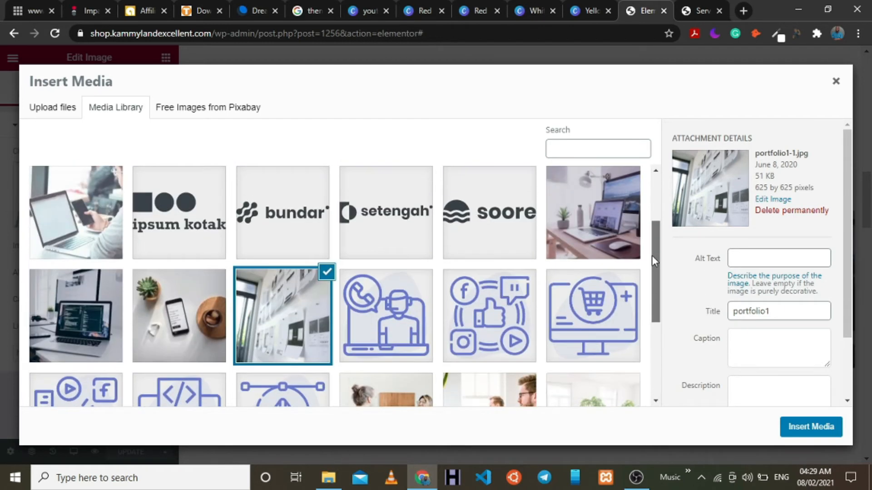
pyautogui.click(78, 317)
pyautogui.click(802, 429)
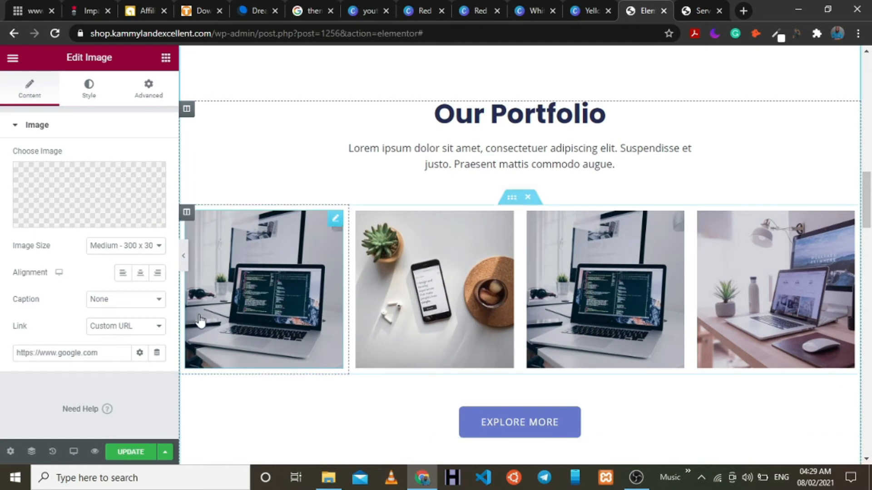
pyautogui.click(133, 453)
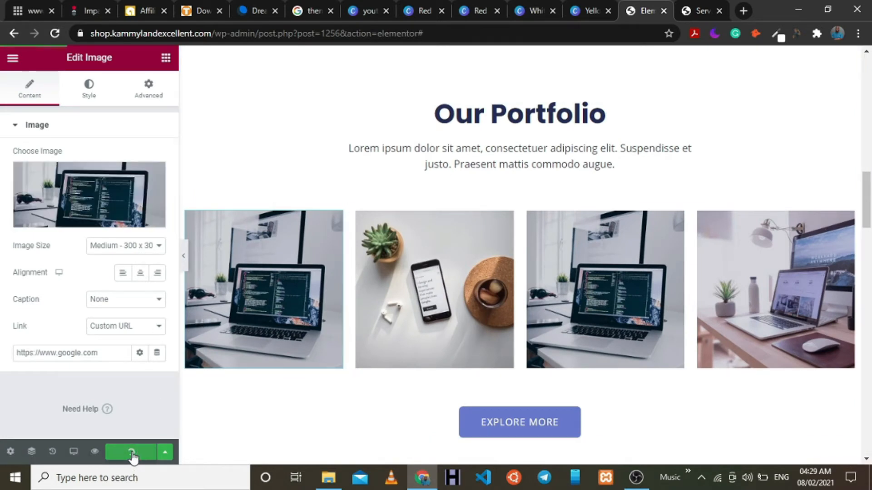
# Start relabelling the Explore More button to 'View more..'.
pyautogui.moveTo(867, 203); pyautogui.dragTo(869, 218)
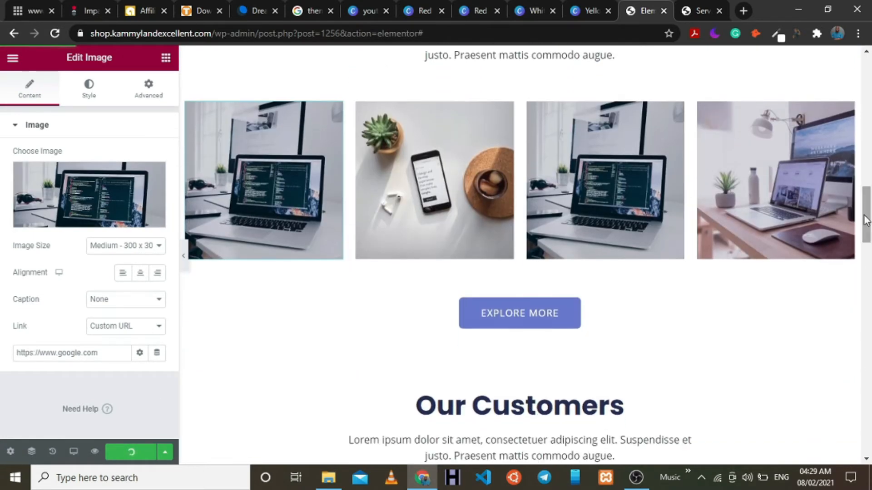
pyautogui.click(620, 323)
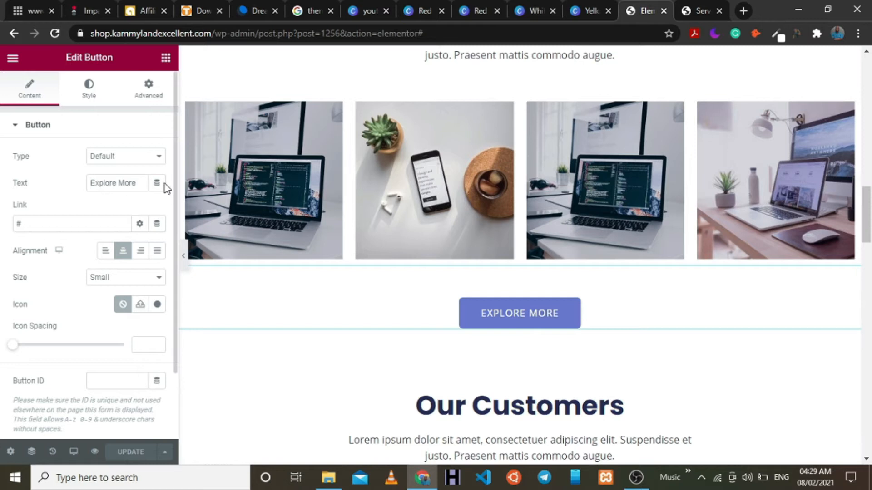
pyautogui.moveTo(142, 180); pyautogui.dragTo(70, 194)
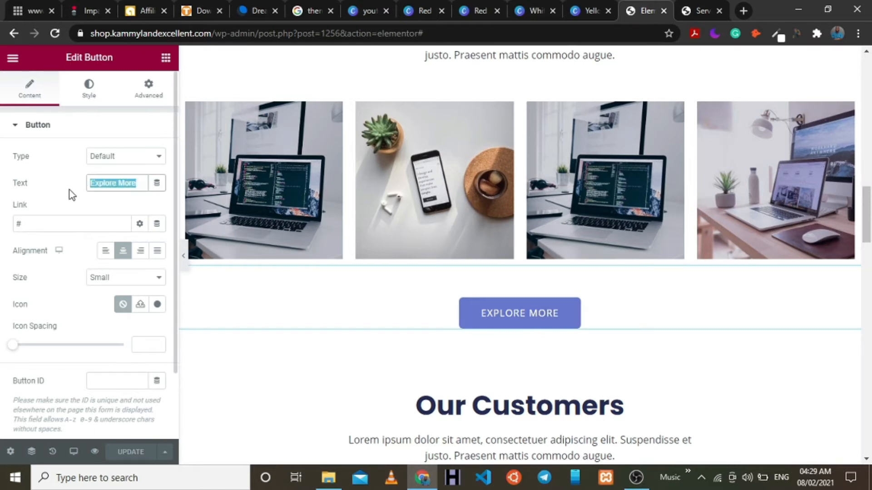
pyautogui.write('Vi')
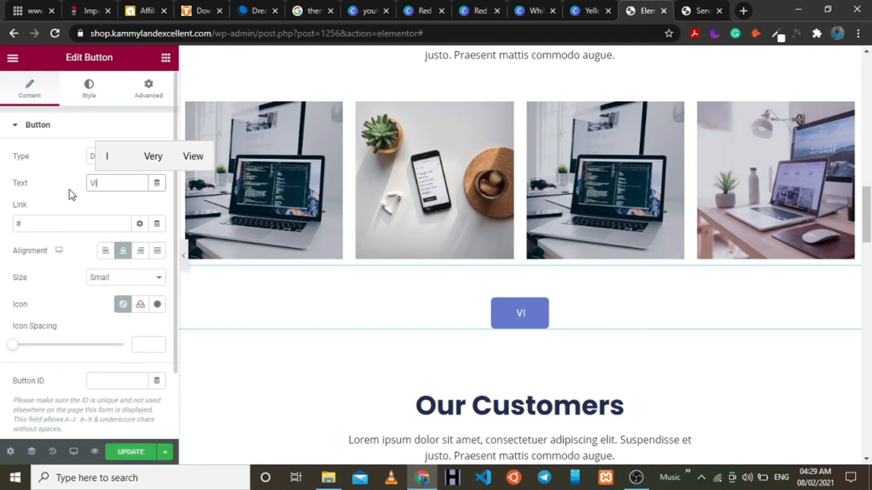
pyautogui.write('ew mor')
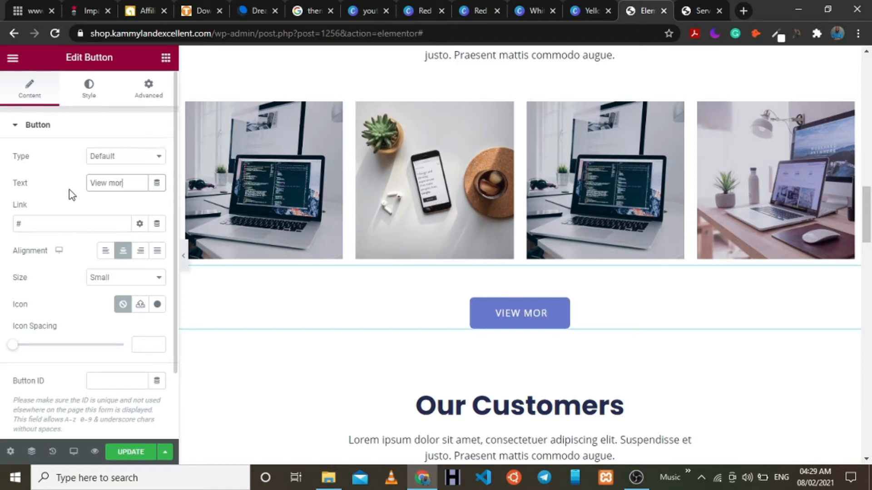
pyautogui.write('e..')
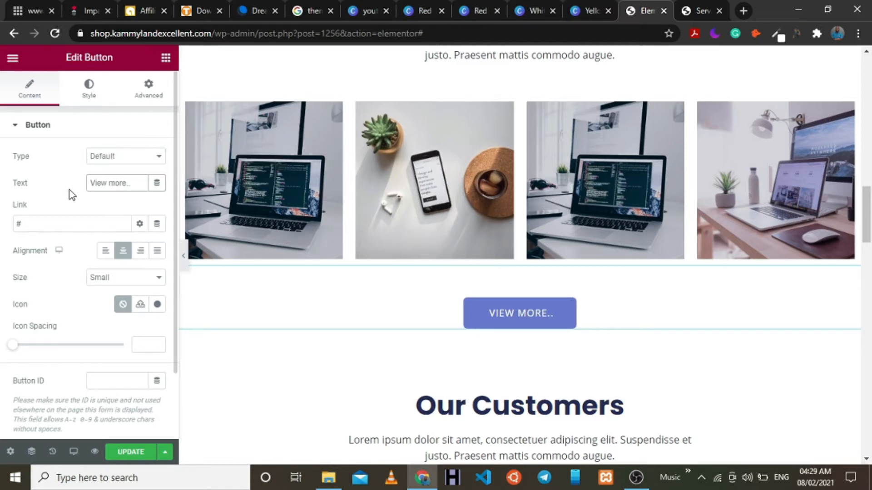
# Switch to the live Services page and select its web address.
pyautogui.click(708, 5)
pyautogui.moveTo(248, 34); pyautogui.dragTo(107, 29)
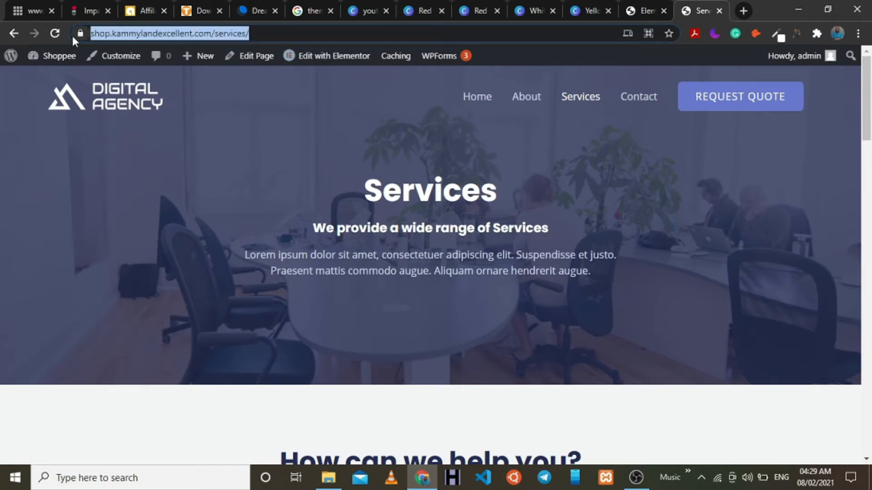
# Open and close a blank Add New Page tab, then return to the Elementor editor.
pyautogui.moveTo(868, 107)
pyautogui.mouseDown()
pyautogui.moveTo(869, 282)
pyautogui.moveTo(868, 93)
pyautogui.moveTo(870, 427)
pyautogui.moveTo(866, 100)
pyautogui.mouseUp()
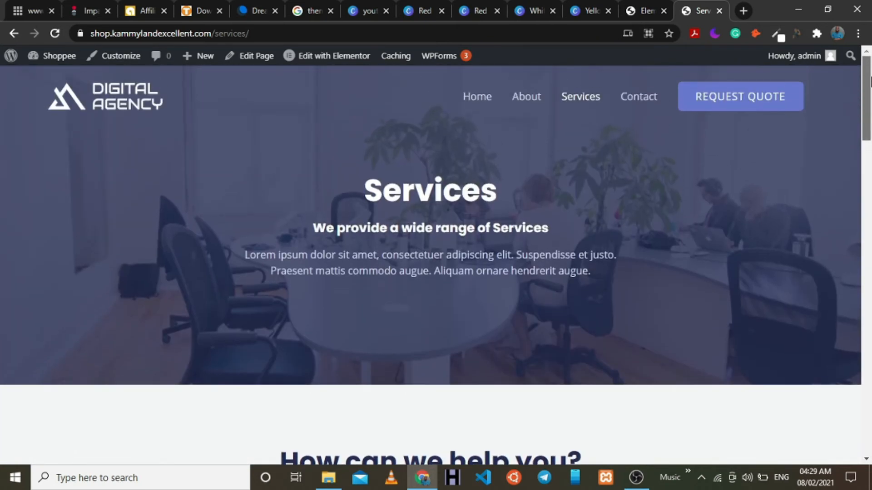
pyautogui.click(633, 1)
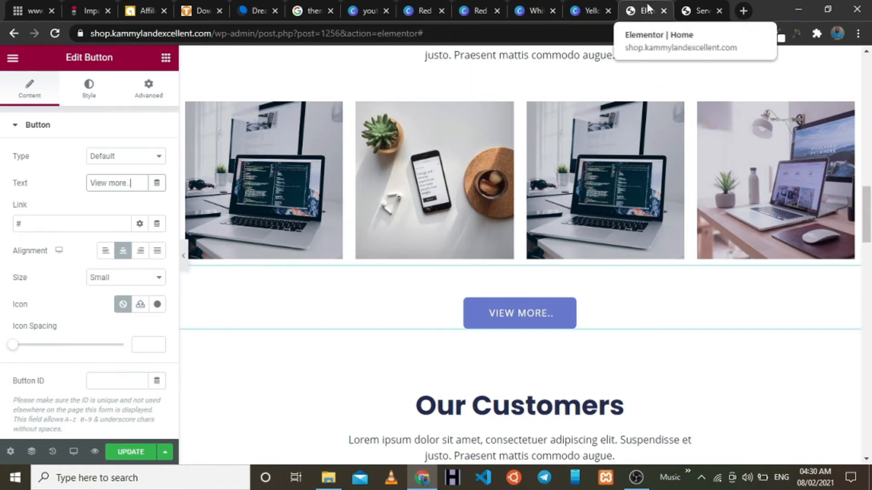
pyautogui.click(702, 11)
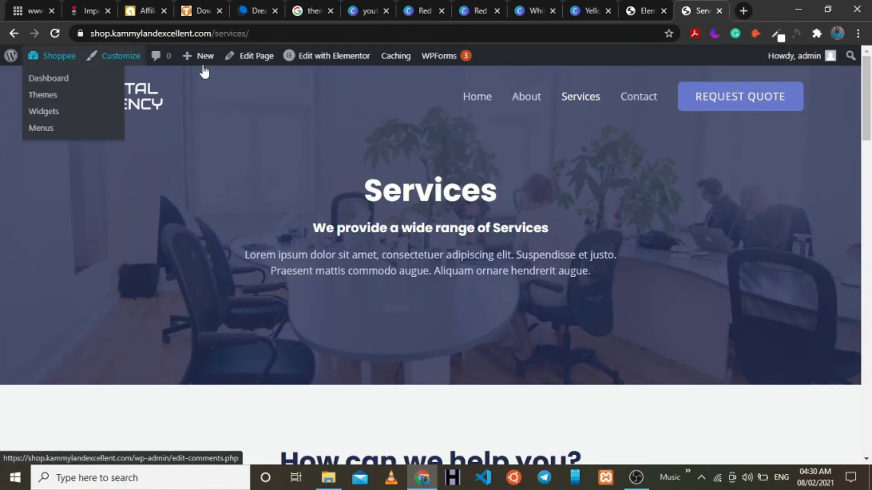
pyautogui.moveTo(203, 63)
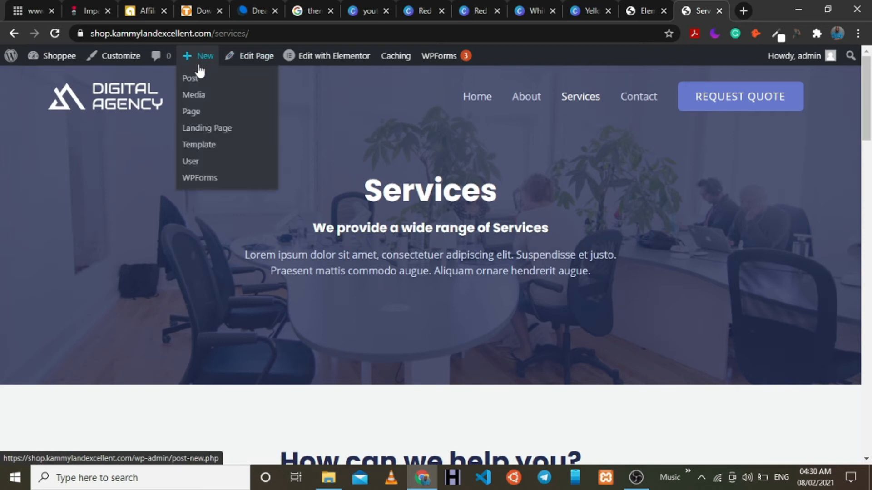
pyautogui.middleClick(191, 113)
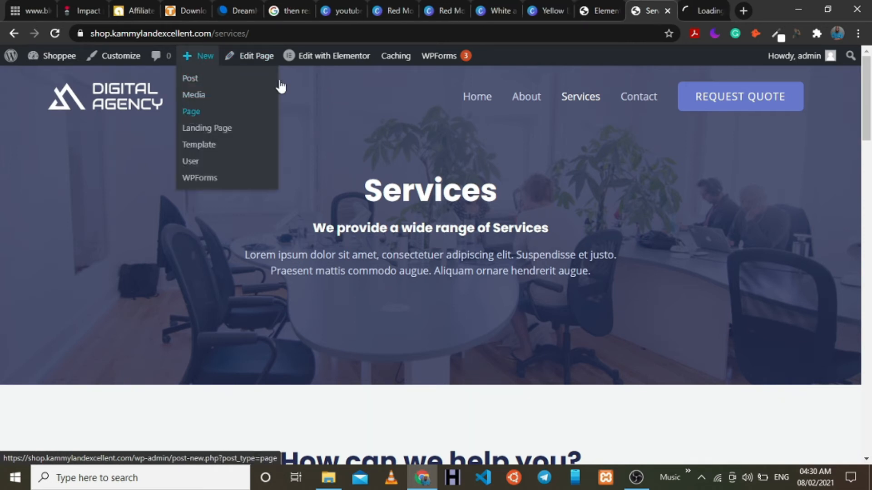
pyautogui.click(701, 6)
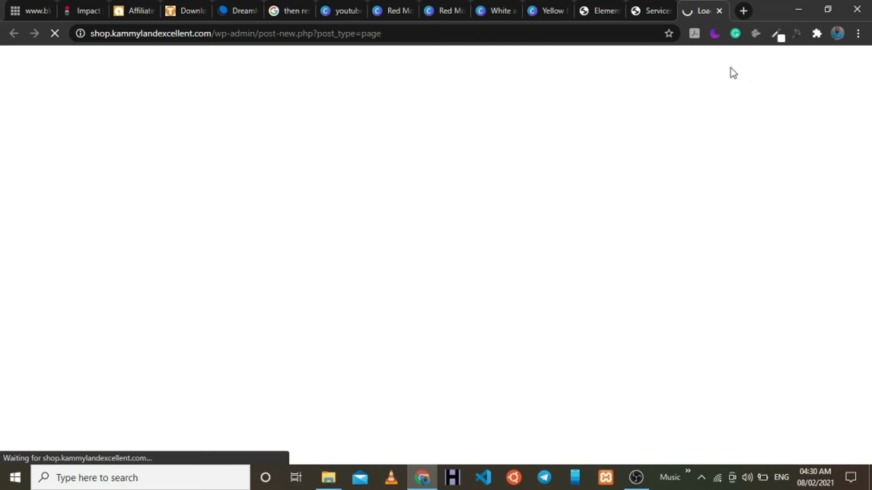
pyautogui.click(719, 10)
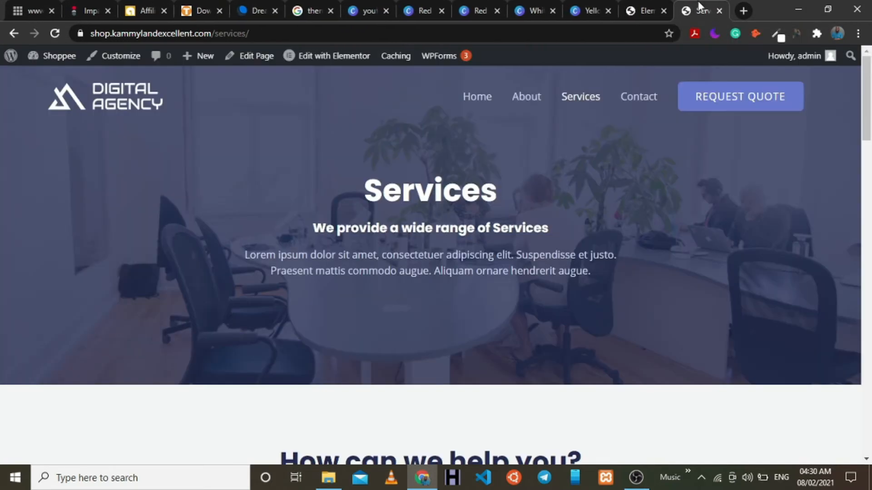
pyautogui.click(646, 13)
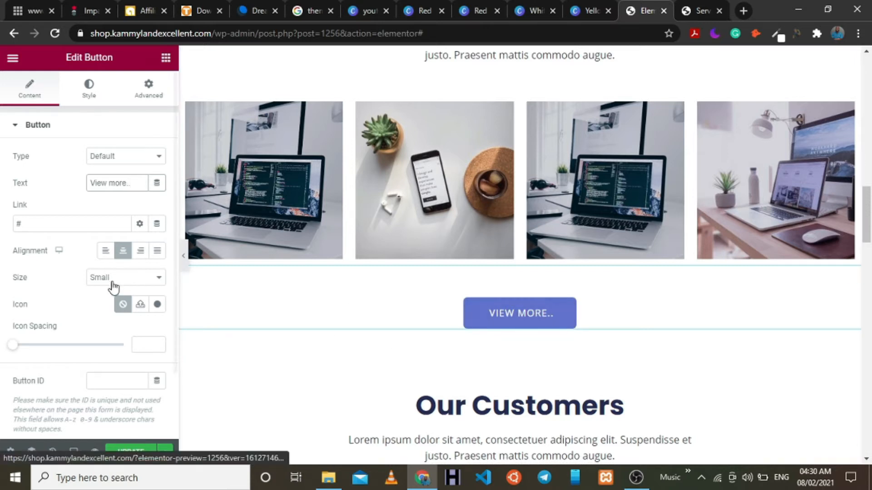
# Paste the /services/ page URL over '#' as the VIEW MORE.. button's link.
pyautogui.click(47, 228)
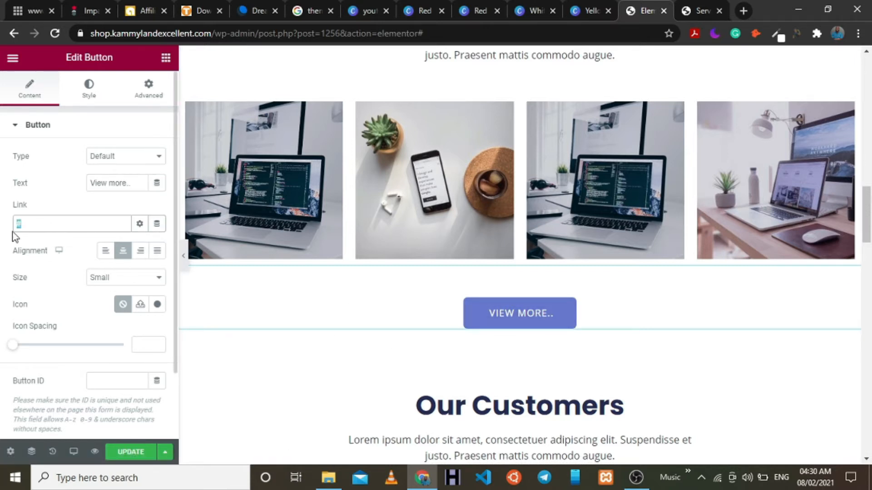
pyautogui.hotkey('ctrl', 'v')
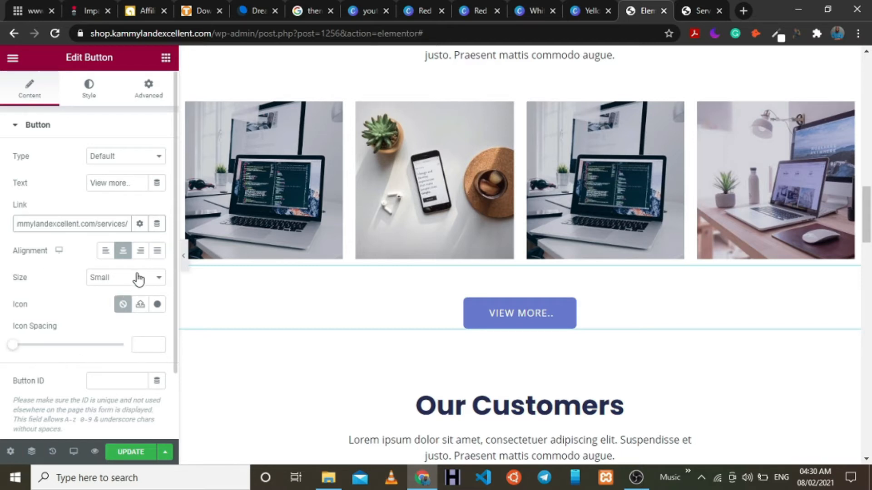
pyautogui.click(96, 101)
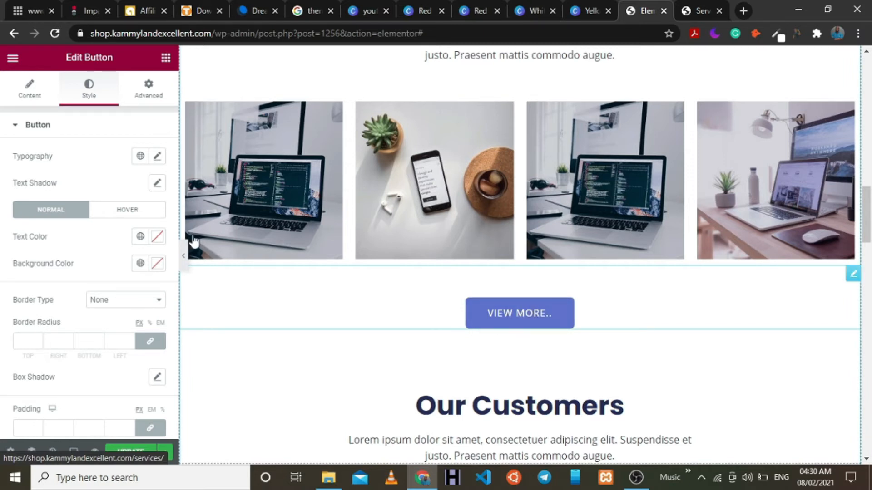
# Set the button typography to Poppins, weight 500, size 1 EM.
pyautogui.click(156, 160)
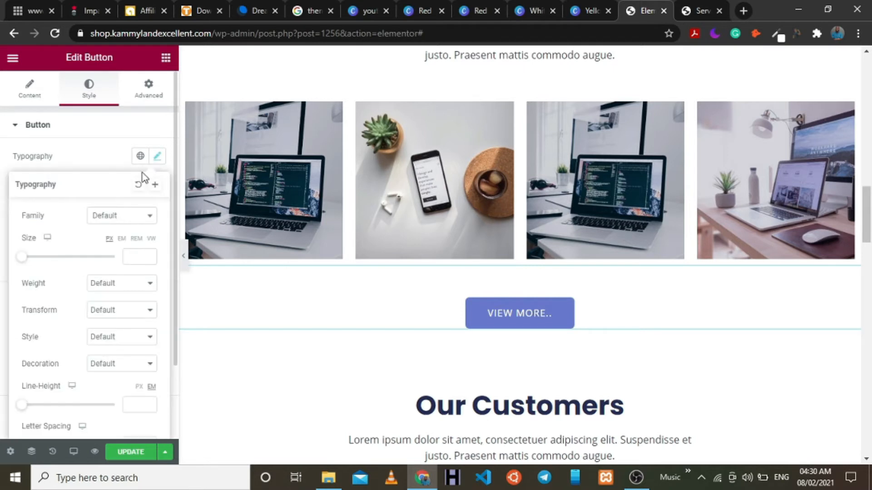
pyautogui.click(117, 216)
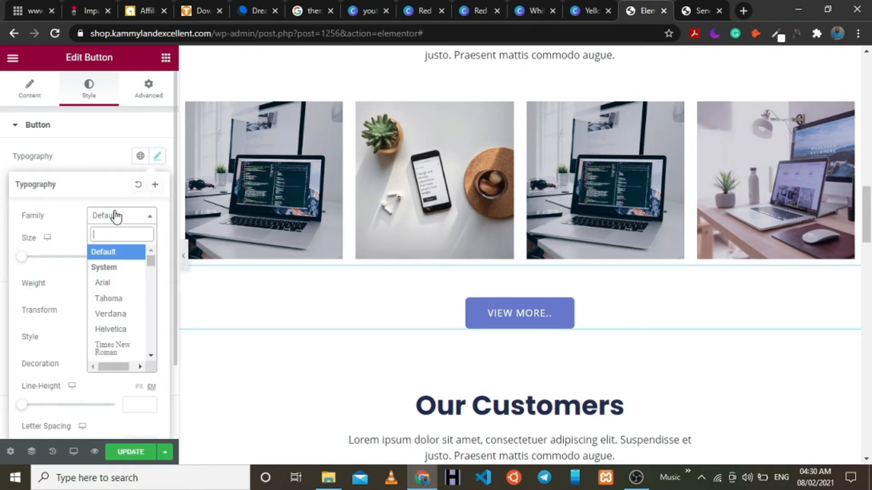
pyautogui.moveTo(151, 259); pyautogui.dragTo(143, 235)
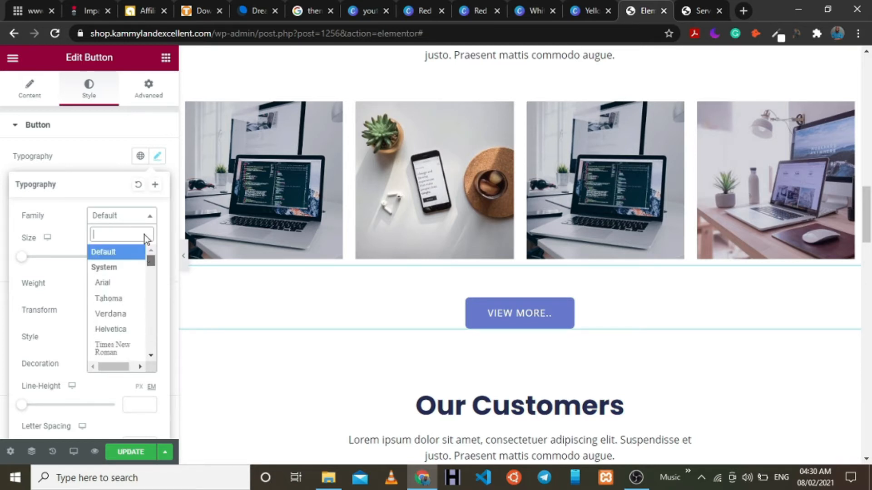
pyautogui.write('poppins')
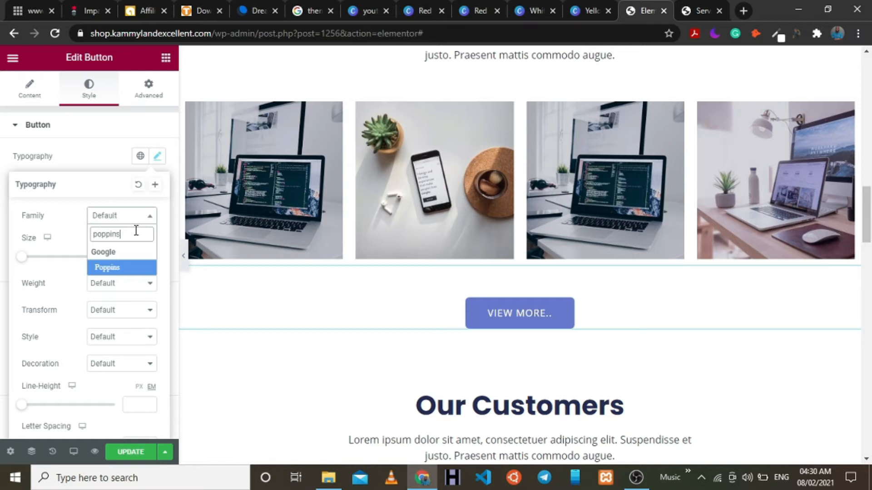
pyautogui.click(122, 273)
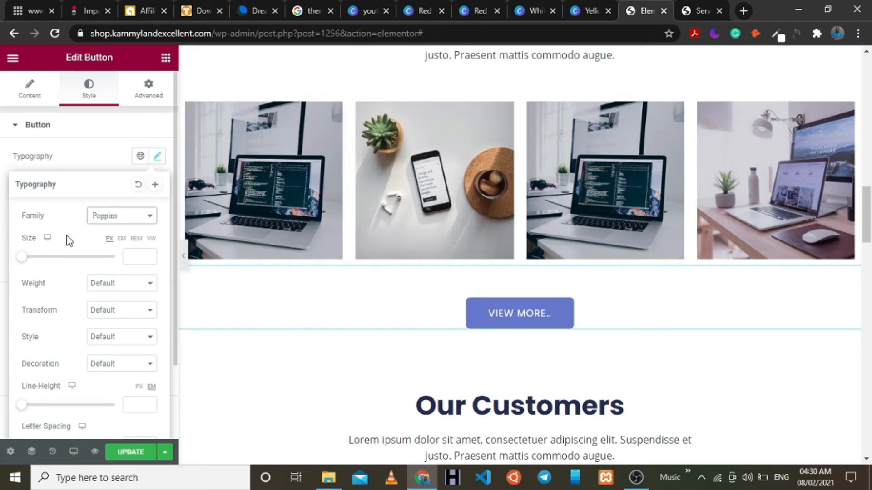
pyautogui.click(110, 285)
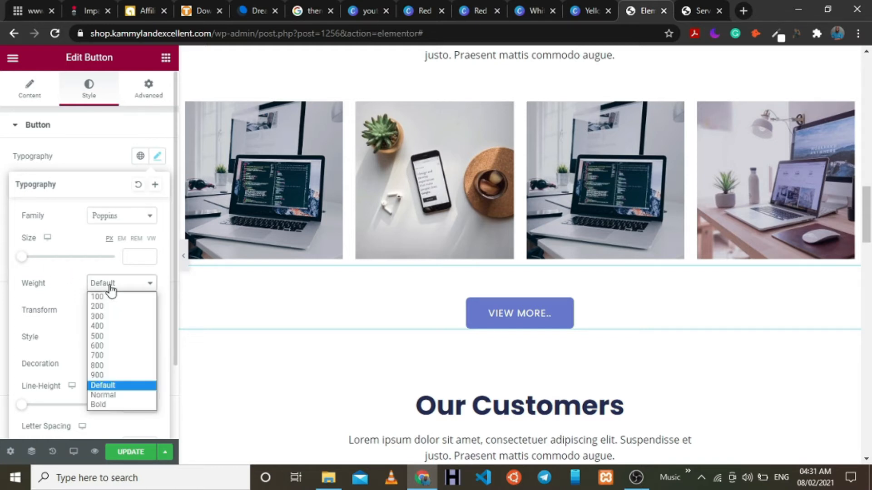
pyautogui.click(103, 337)
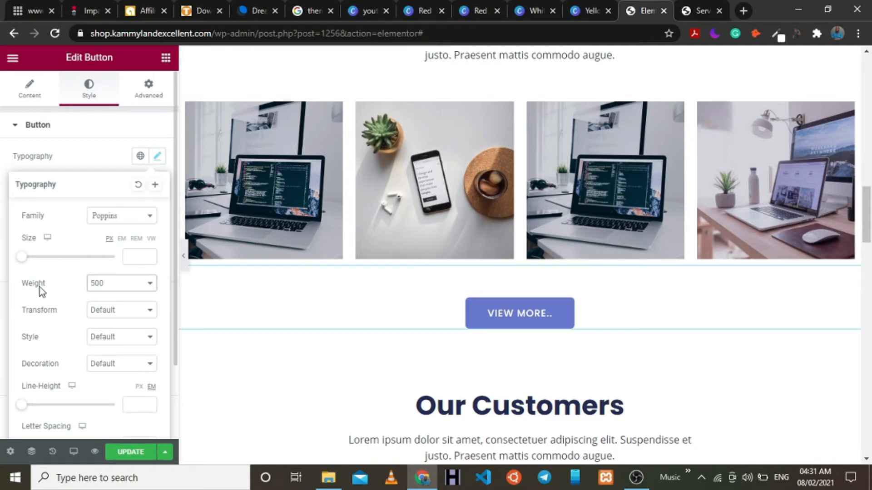
pyautogui.moveTo(21, 257)
pyautogui.mouseDown()
pyautogui.moveTo(43, 258)
pyautogui.moveTo(15, 260)
pyautogui.mouseUp()
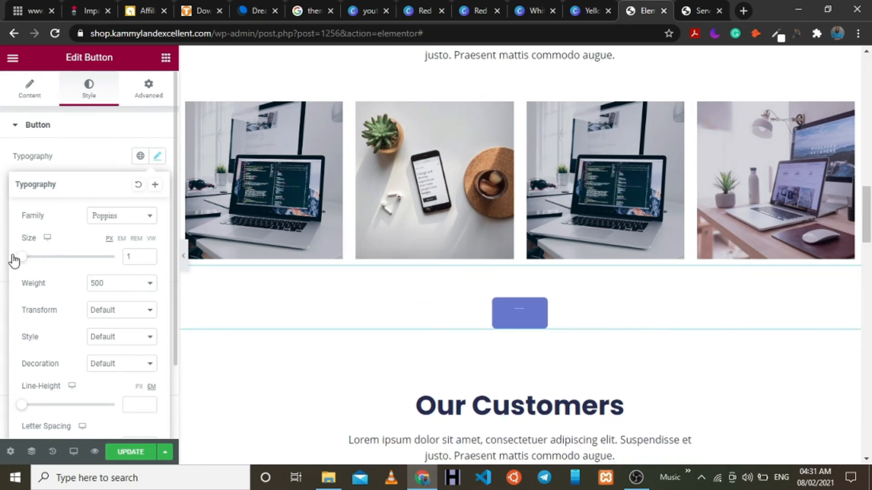
pyautogui.click(121, 239)
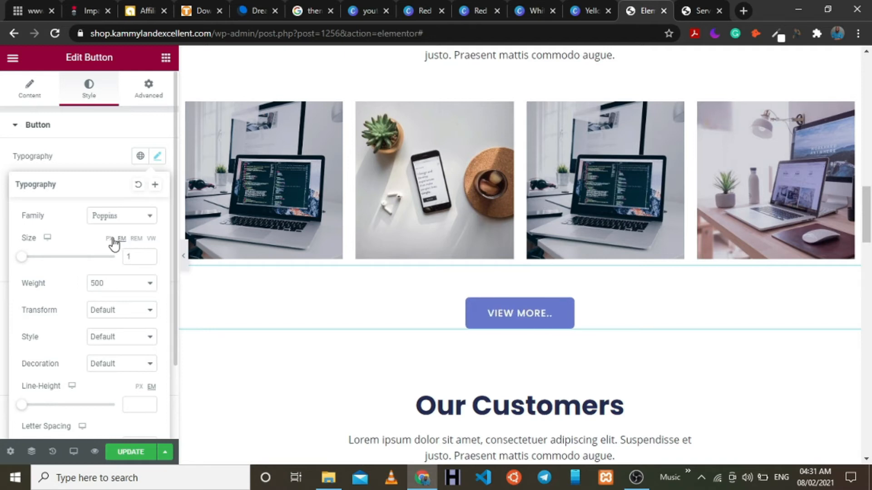
pyautogui.click(85, 164)
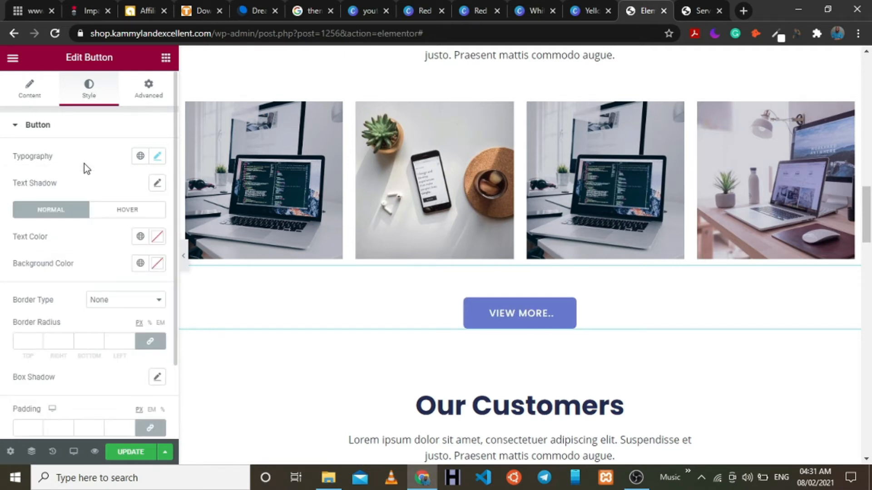
# Apply the text shadow and try #000 as text colour before restoring #020101.
pyautogui.click(157, 184)
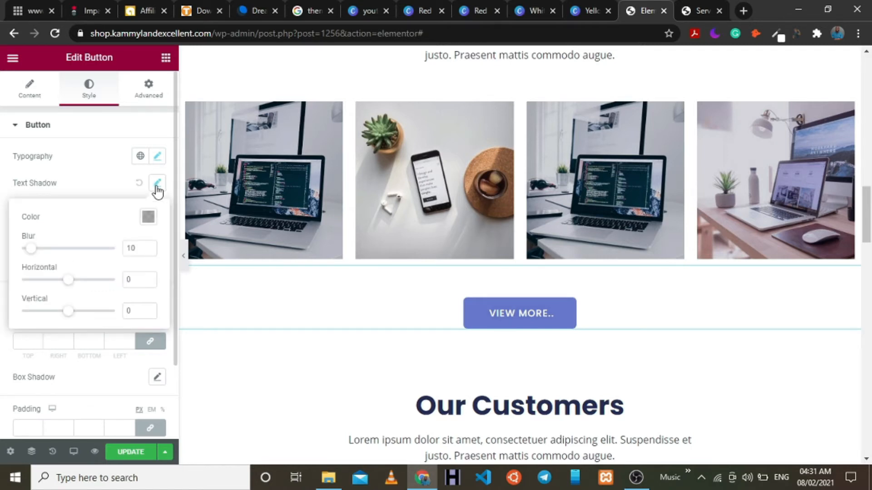
pyautogui.click(157, 186)
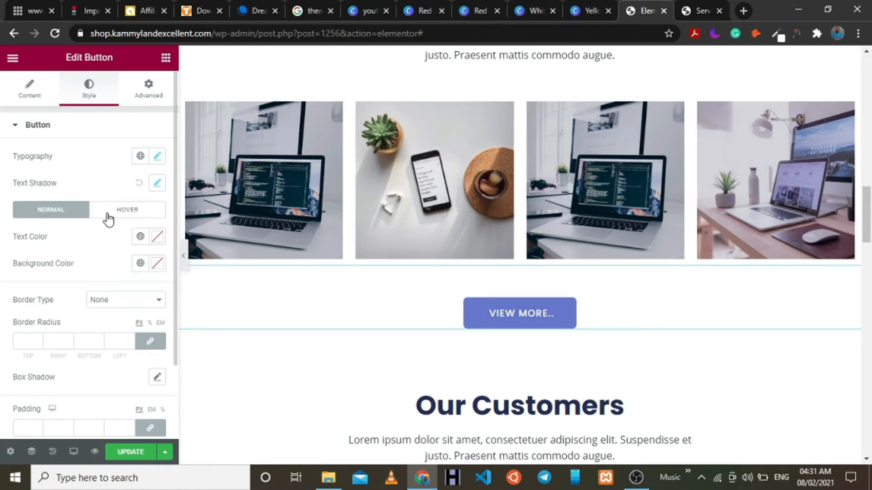
pyautogui.click(156, 238)
pyautogui.hotkey('ctrl', 'c')
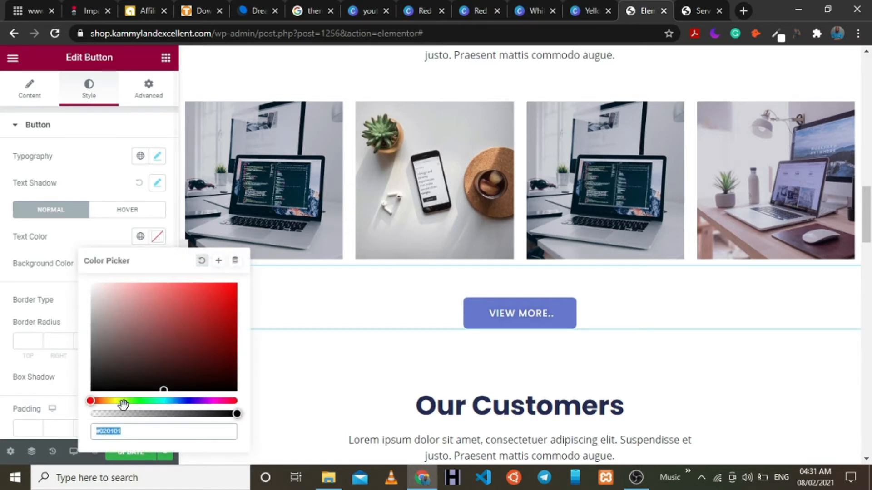
pyautogui.moveTo(117, 431); pyautogui.dragTo(101, 434)
pyautogui.press('BackSpace')
pyautogui.write('#000')
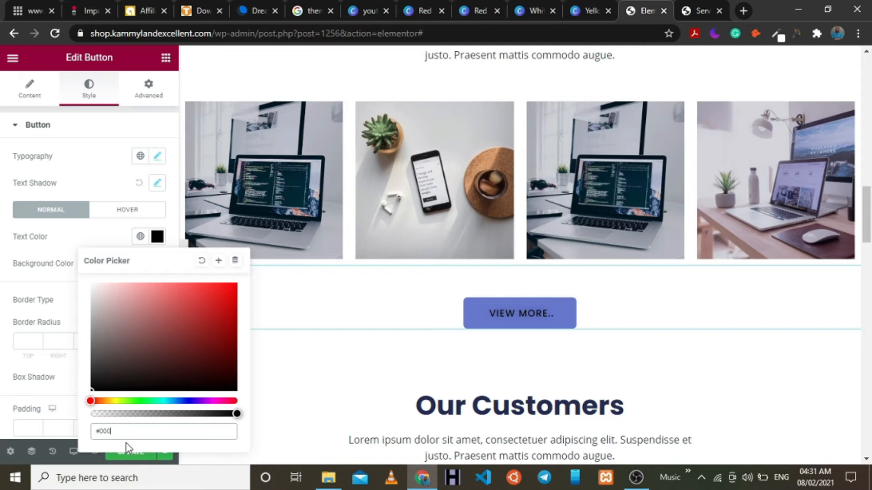
pyautogui.hotkey('ctrl', 'v')
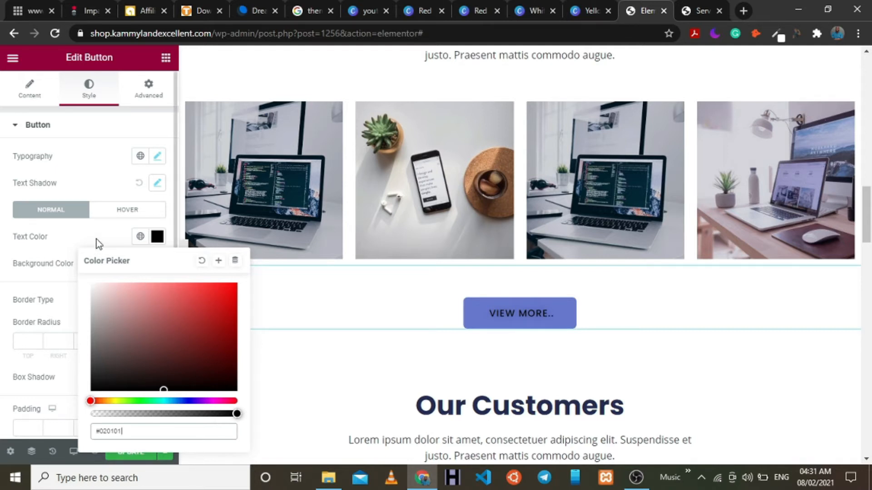
pyautogui.click(82, 219)
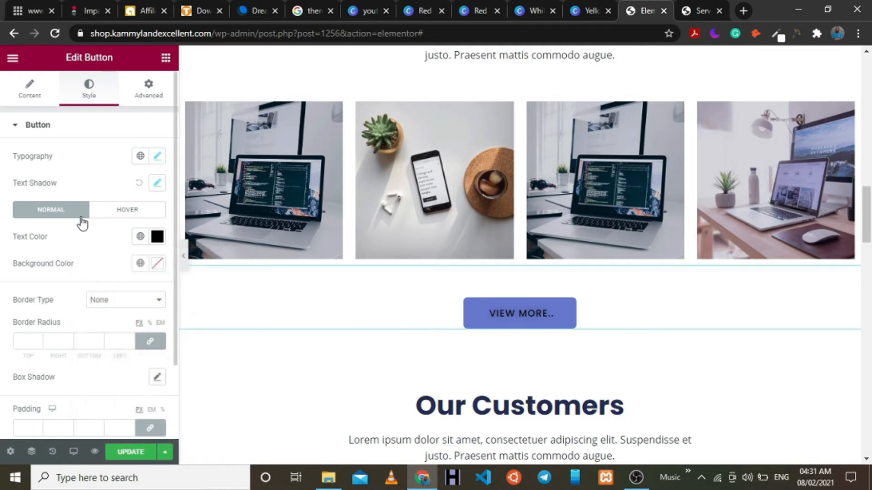
# Clear the button's custom text colour and leave the background colour unchanged.
pyautogui.click(157, 236)
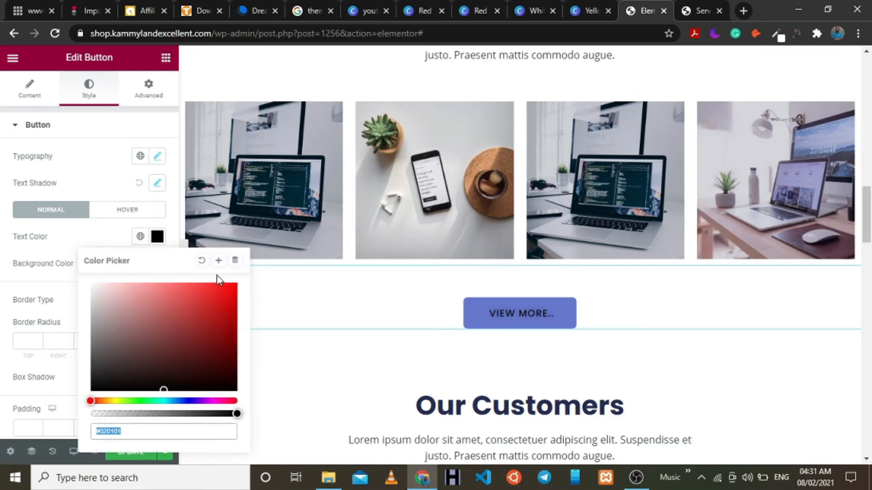
pyautogui.click(202, 266)
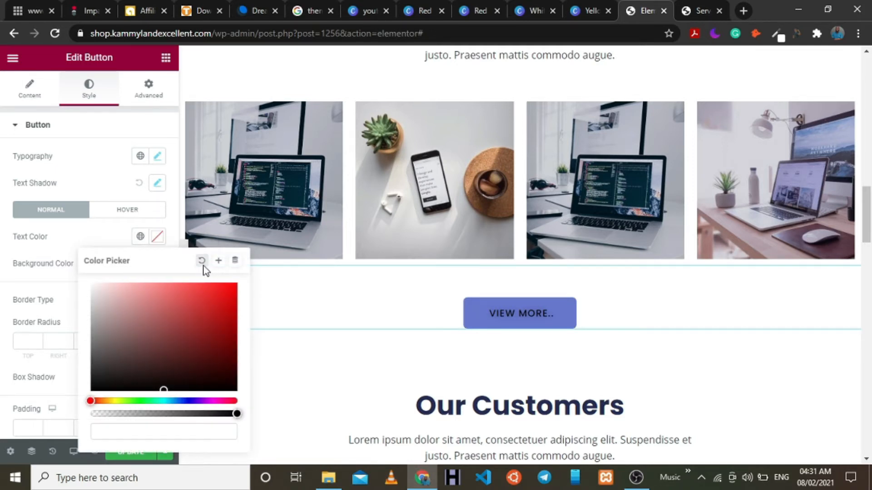
pyautogui.click(98, 234)
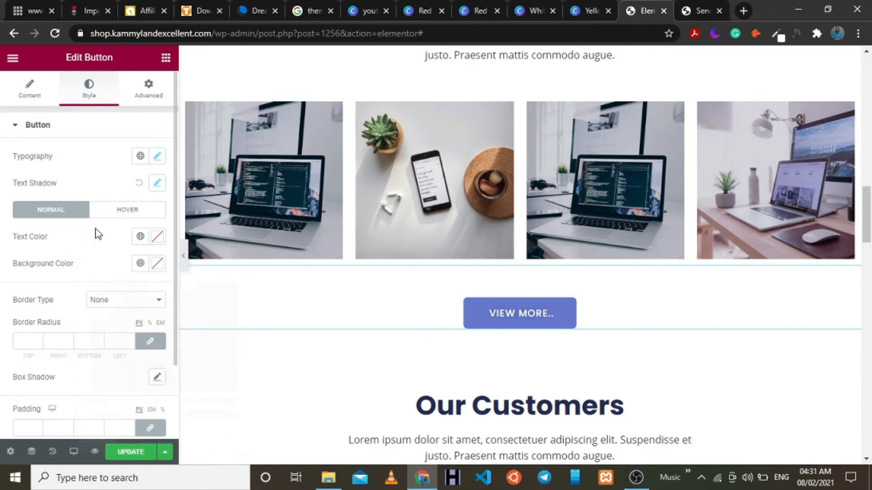
pyautogui.click(156, 263)
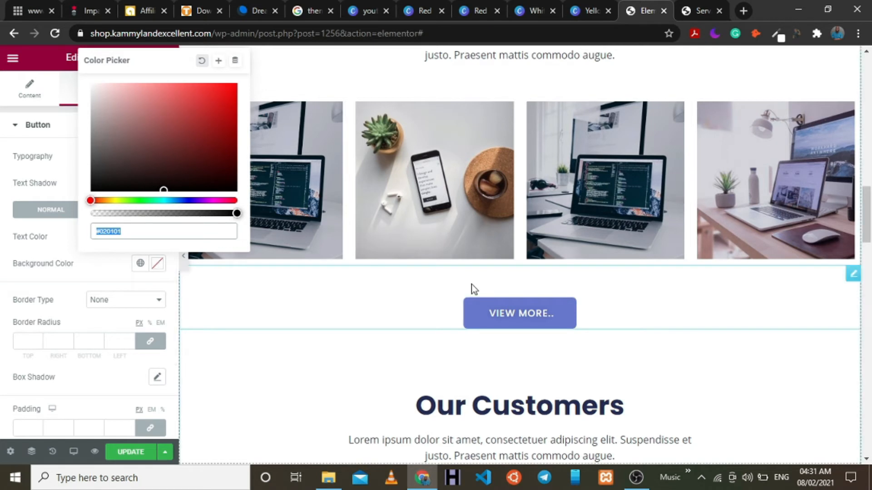
pyautogui.click(97, 276)
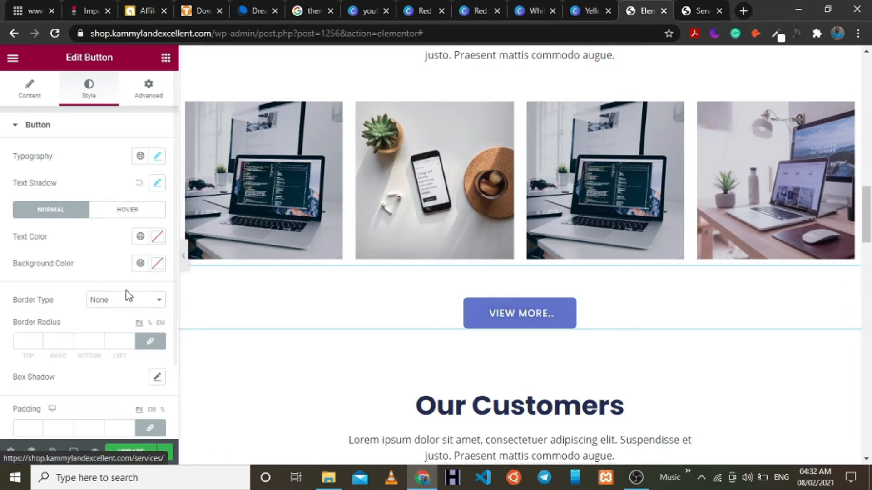
pyautogui.moveTo(175, 252); pyautogui.dragTo(178, 391)
pyautogui.scroll(1, 178, 294)
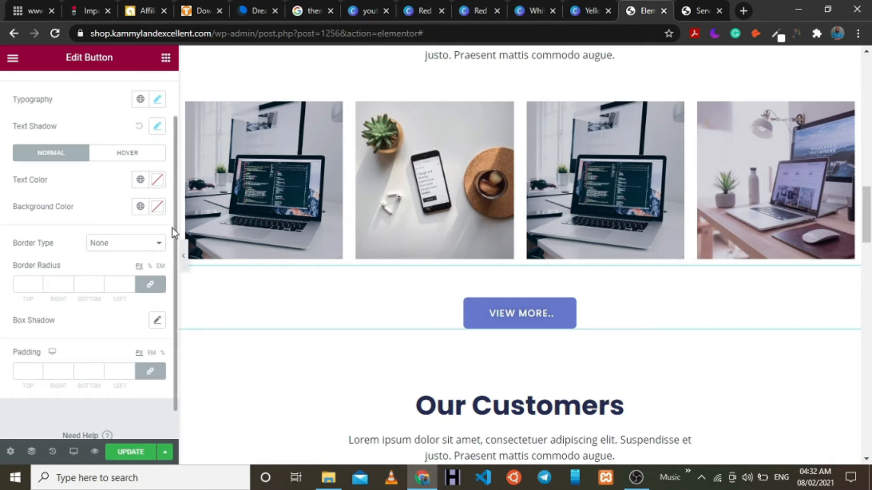
pyautogui.scroll(2, 175, 189)
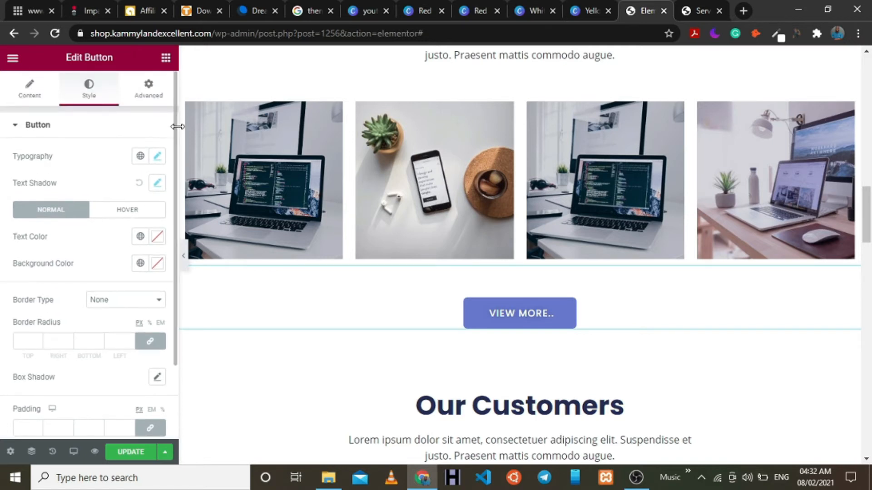
# Give the VIEW MORE.. button a 20 px top margin in its Advanced settings.
pyautogui.click(146, 96)
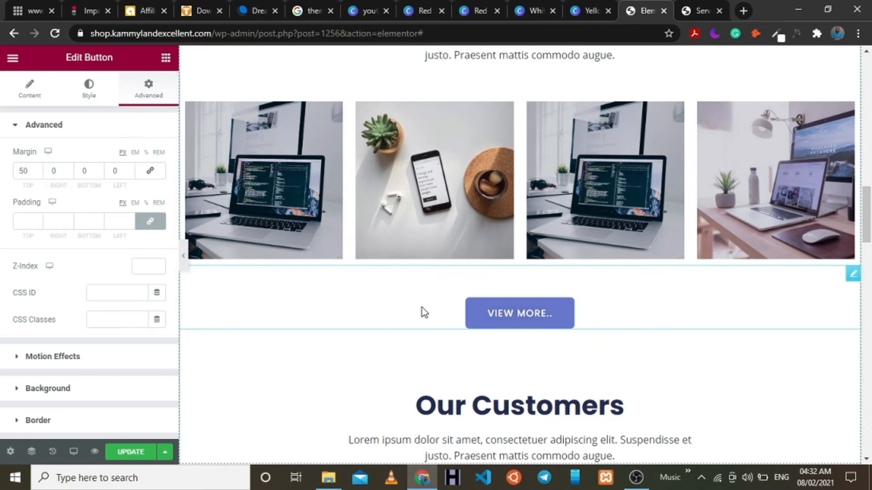
pyautogui.click(29, 171)
pyautogui.press('BackSpace')
pyautogui.press('BackSpace')
pyautogui.write('0')
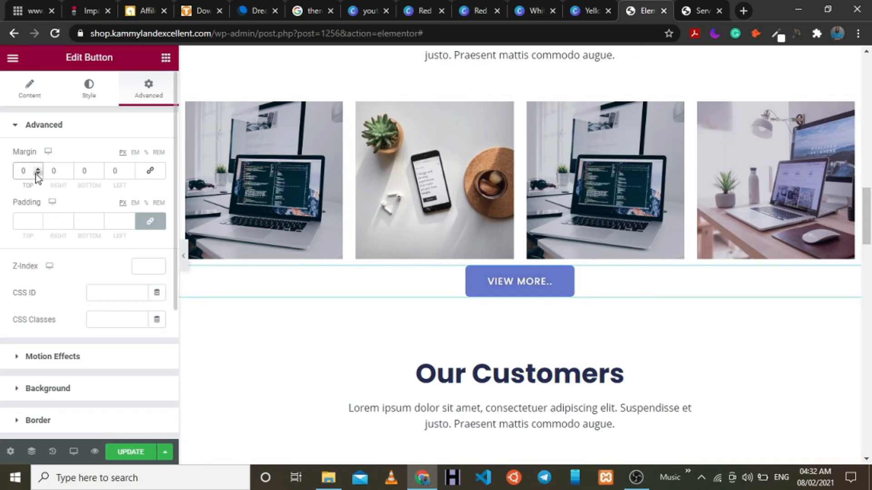
pyautogui.write('20')
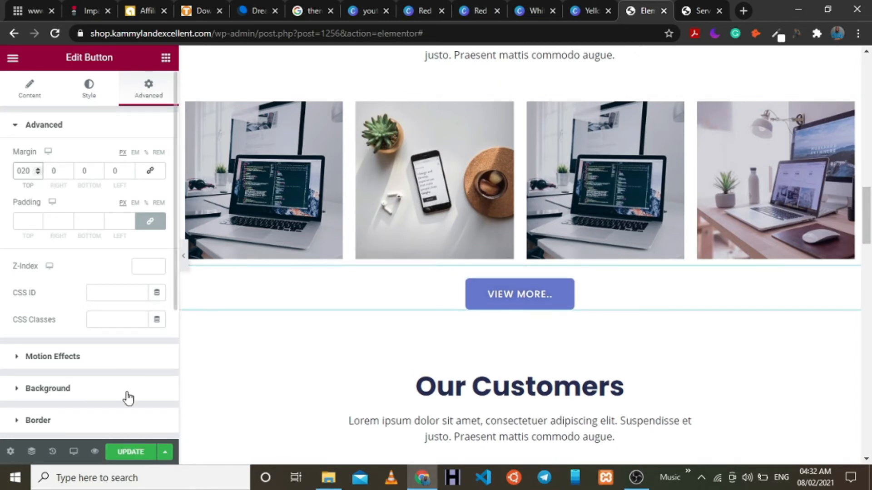
# Save the About page with UPDATE and scroll the canvas down toward Our Customers.
pyautogui.click(133, 452)
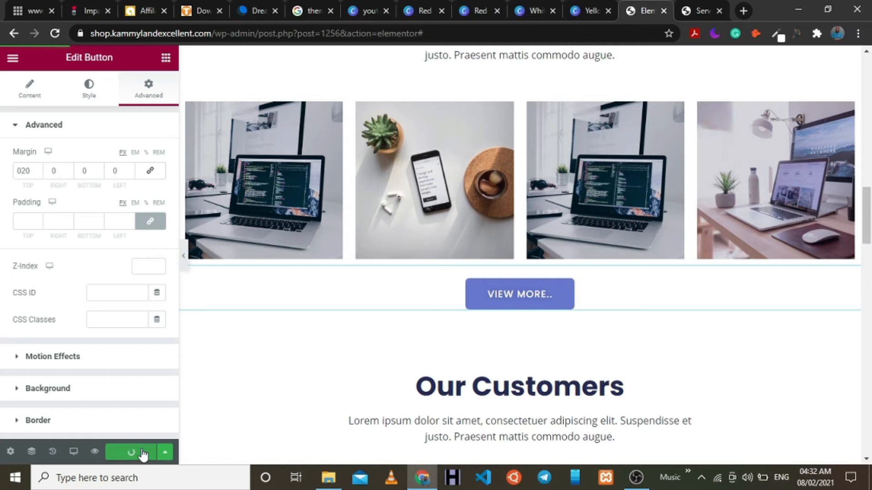
pyautogui.moveTo(867, 214); pyautogui.dragTo(870, 245)
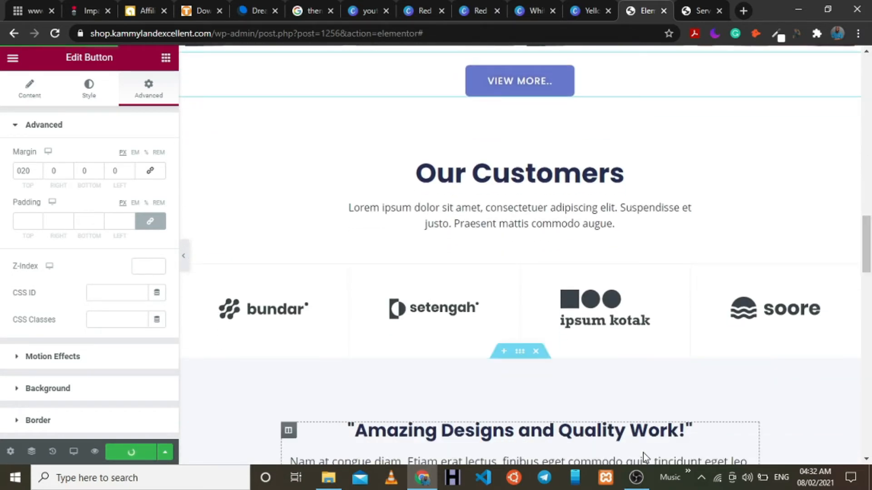
pyautogui.moveTo(637, 479)
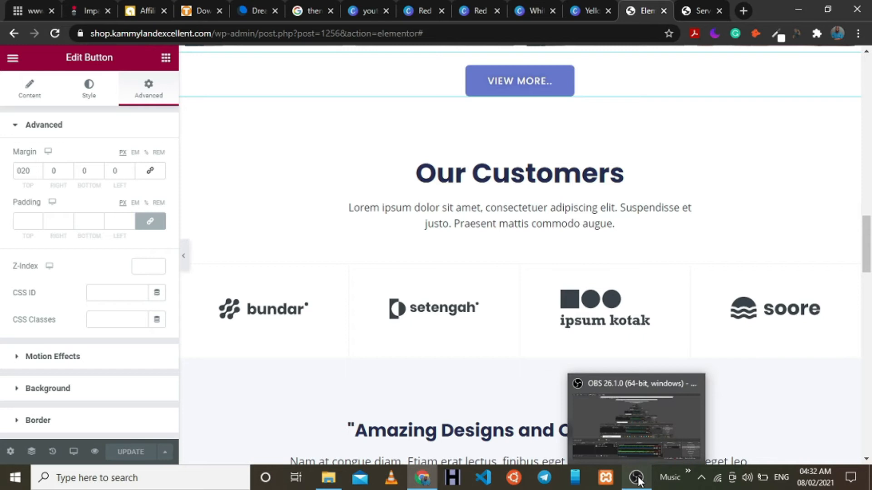
pyautogui.click(673, 417)
pyautogui.click(637, 481)
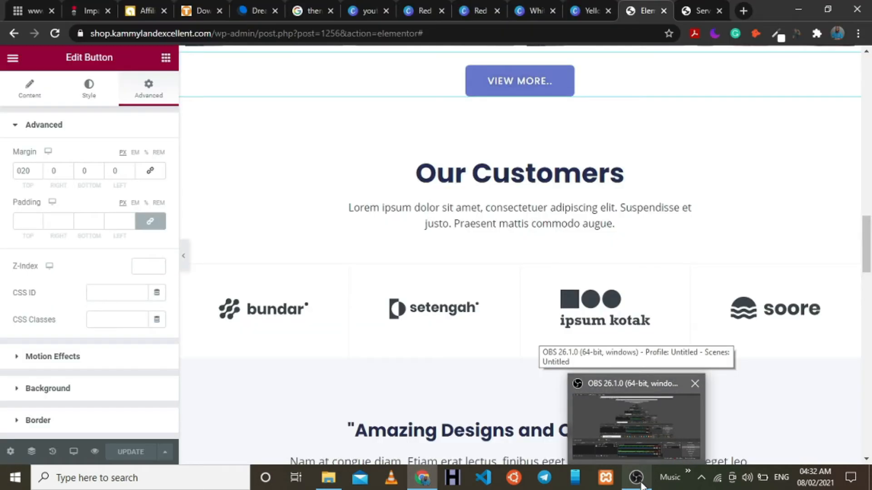
# Replace the Our Customers heading title with 'Our Clients'.
pyautogui.click(539, 179)
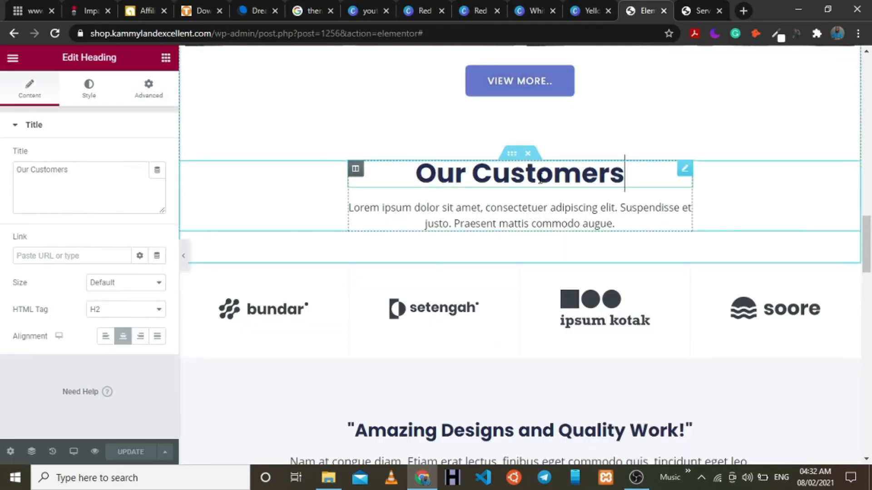
pyautogui.moveTo(86, 184); pyautogui.dragTo(3, 177)
pyautogui.press('BackSpace')
pyautogui.write('Our')
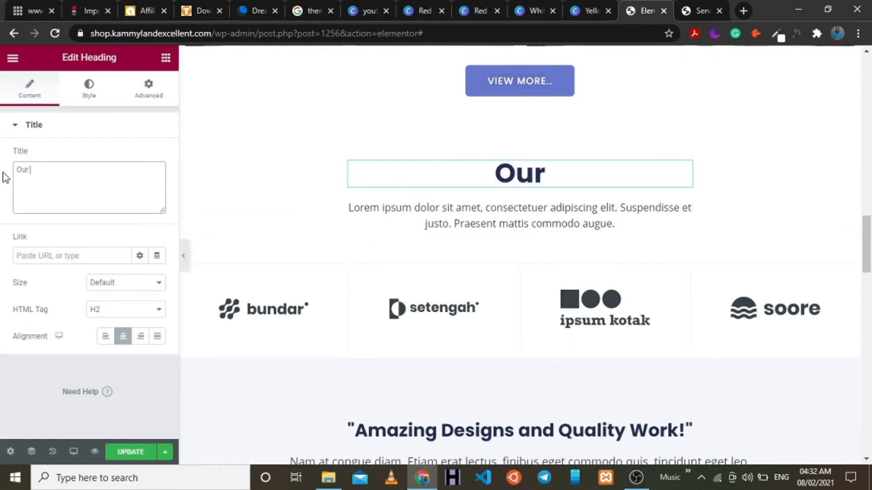
pyautogui.write(' Clients')
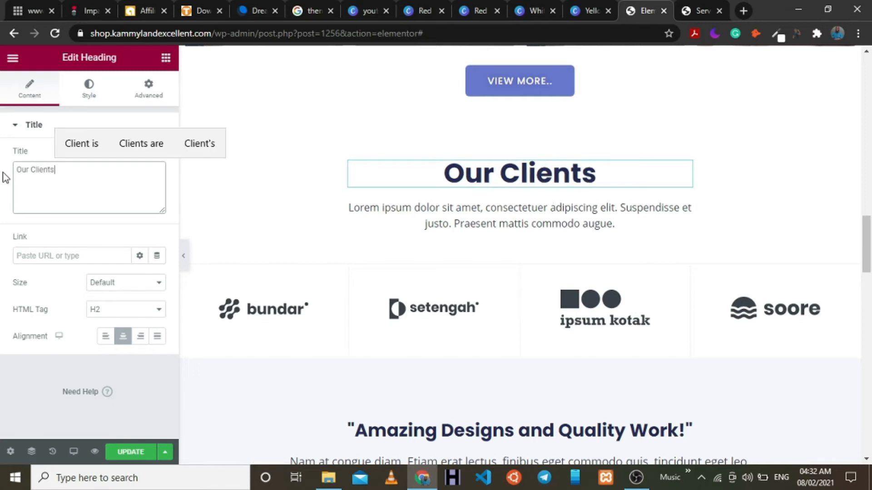
pyautogui.click(505, 203)
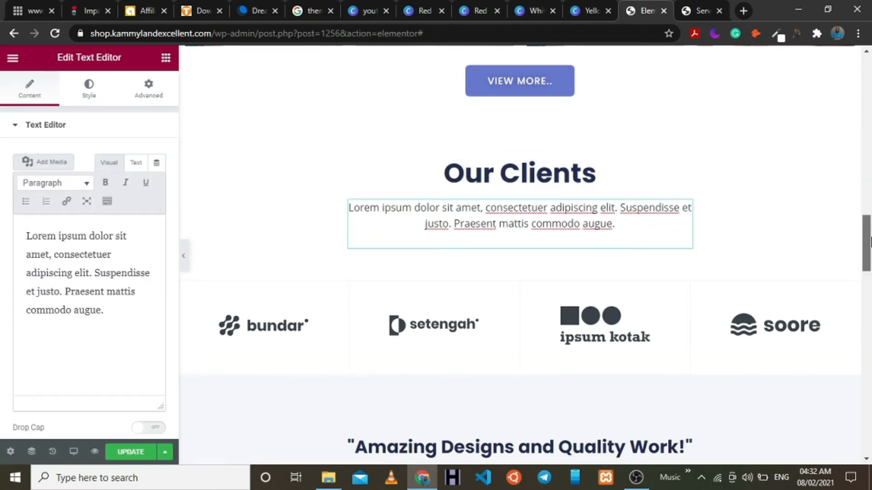
pyautogui.scroll(-3, 731, 211)
pyautogui.click(502, 199)
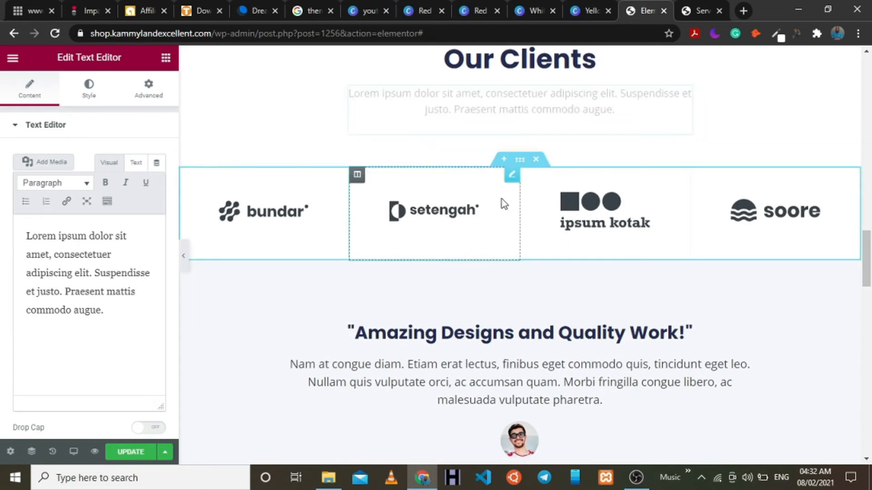
pyautogui.moveTo(155, 221)
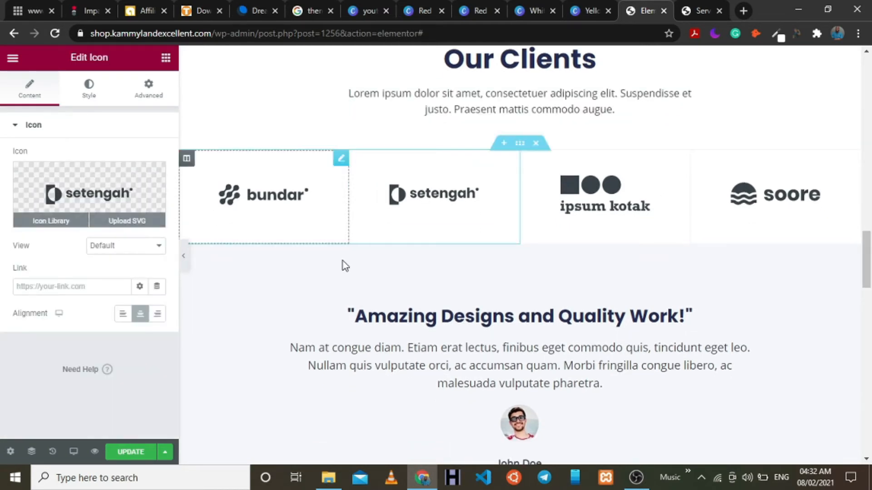
pyautogui.click(303, 221)
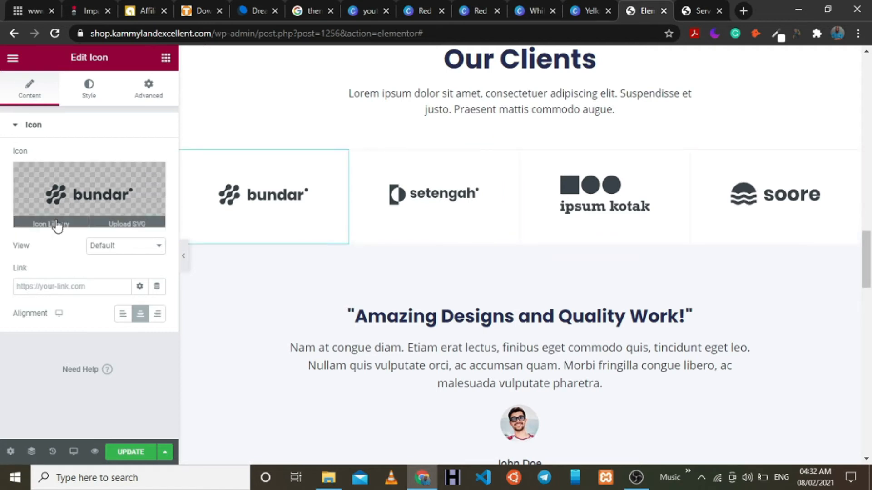
pyautogui.click(57, 220)
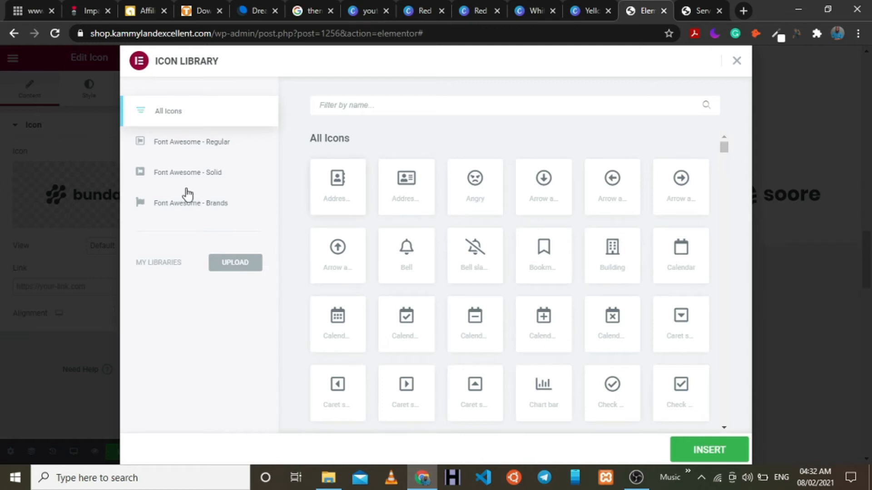
pyautogui.click(235, 267)
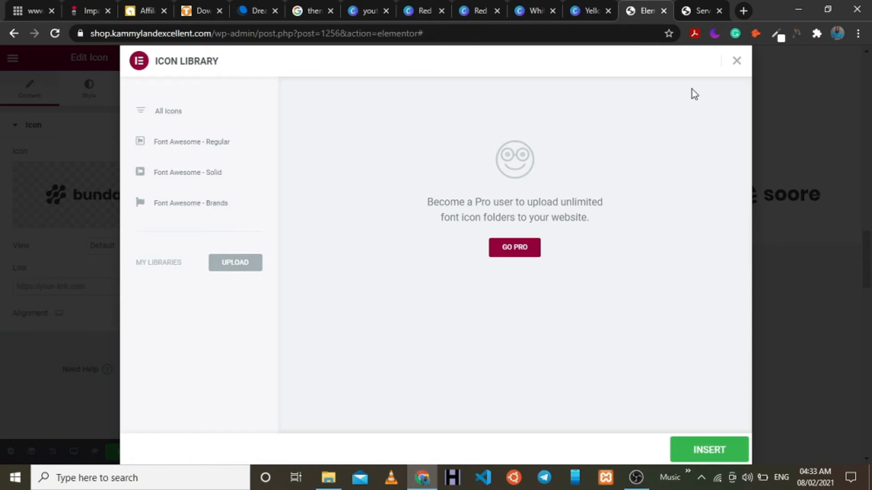
pyautogui.click(736, 62)
pyautogui.click(728, 232)
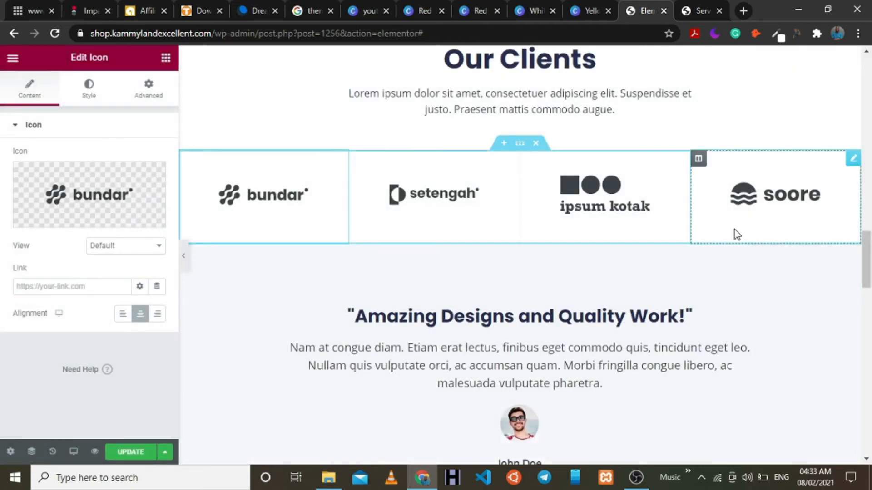
pyautogui.click(130, 249)
pyautogui.click(109, 269)
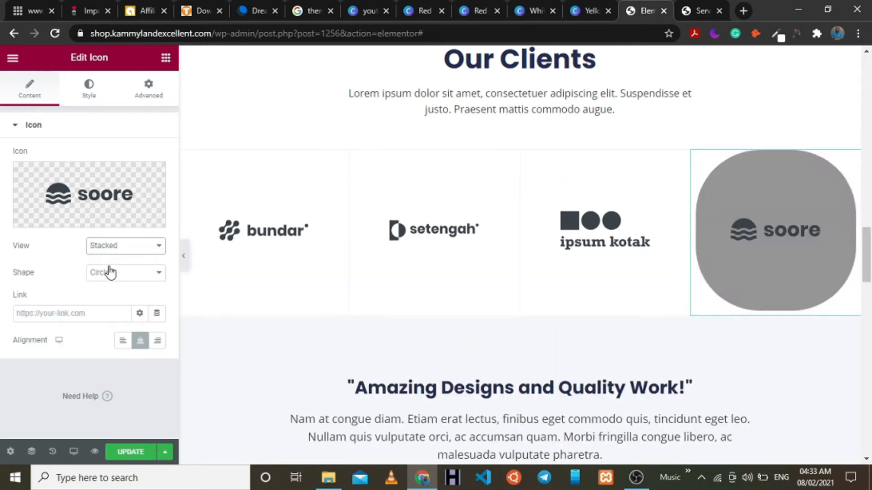
pyautogui.click(128, 250)
pyautogui.moveTo(72, 246); pyautogui.dragTo(131, 286)
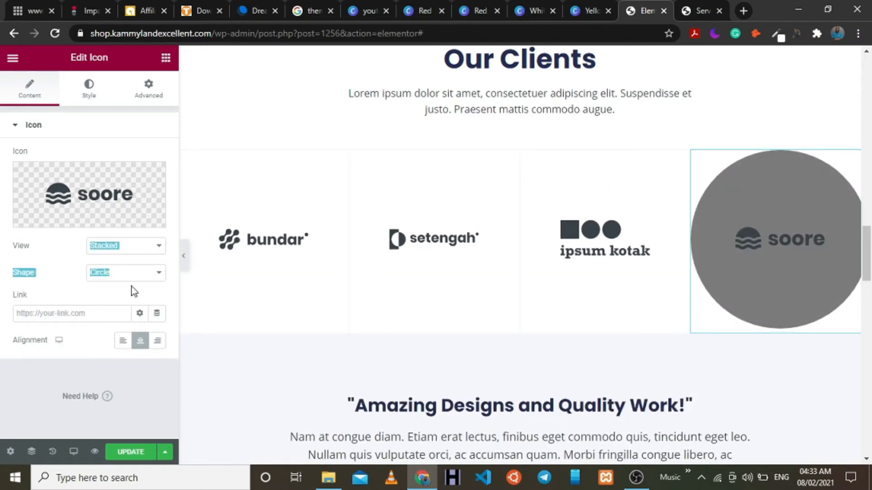
pyautogui.click(130, 277)
pyautogui.click(106, 295)
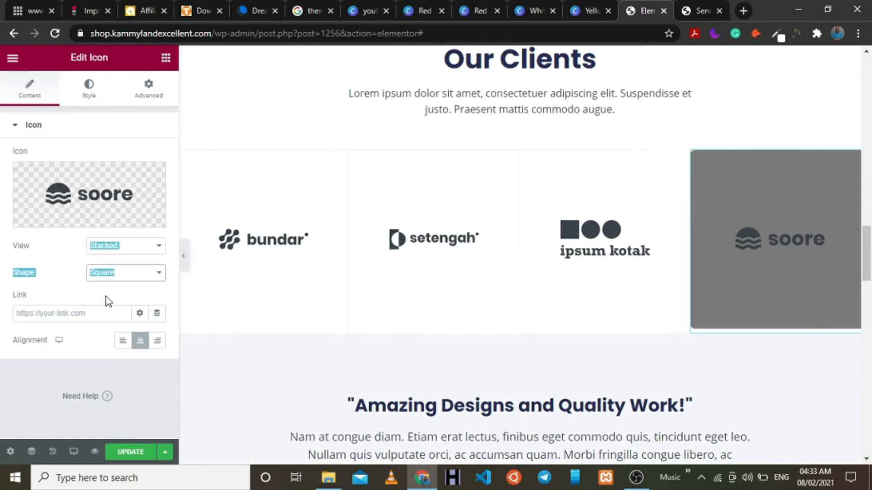
pyautogui.click(123, 275)
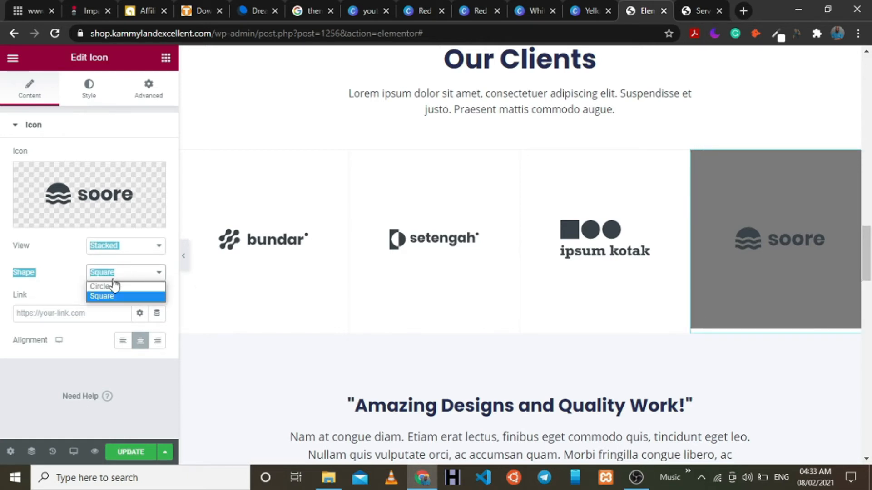
pyautogui.click(114, 280)
pyautogui.click(117, 248)
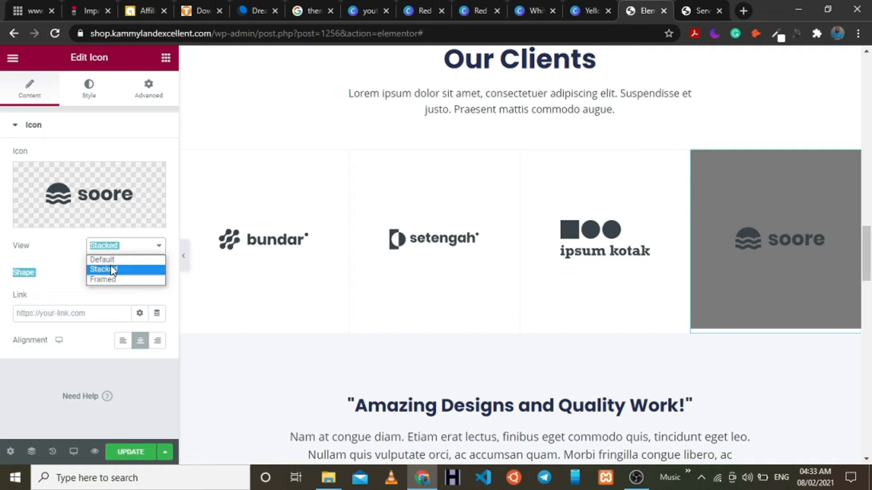
pyautogui.click(113, 279)
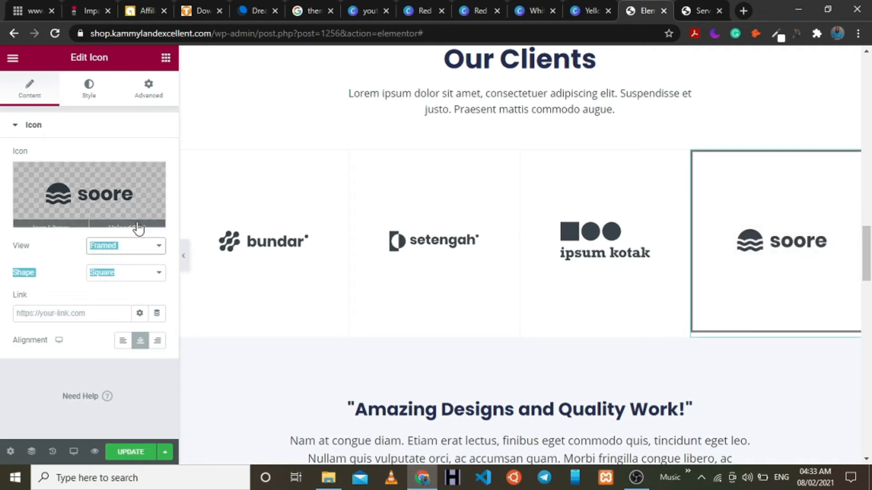
pyautogui.click(135, 248)
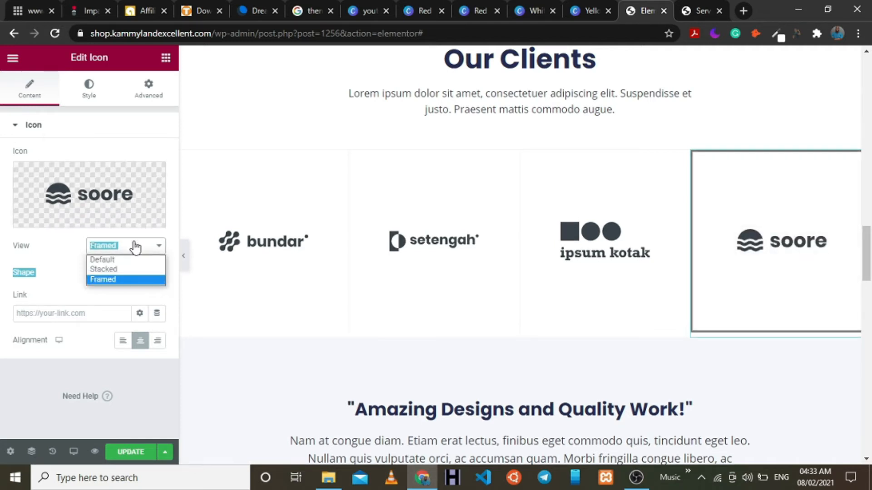
pyautogui.click(108, 257)
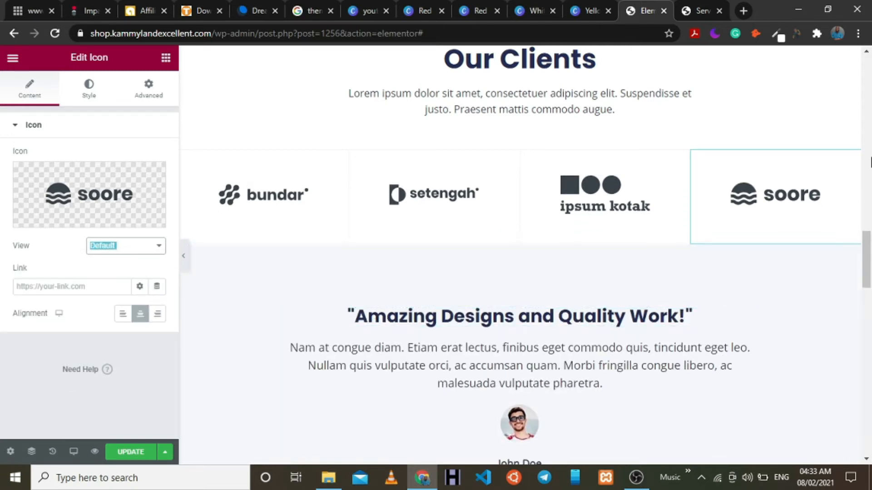
pyautogui.moveTo(869, 239); pyautogui.dragTo(853, 226)
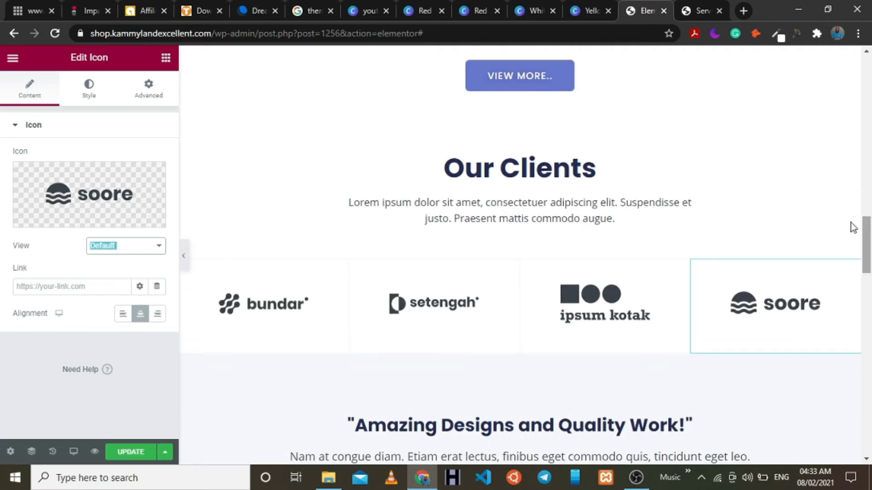
# Save the page, then scroll down and select the Amazing Designs testimonial heading.
pyautogui.click(136, 452)
pyautogui.moveTo(869, 262); pyautogui.dragTo(870, 279)
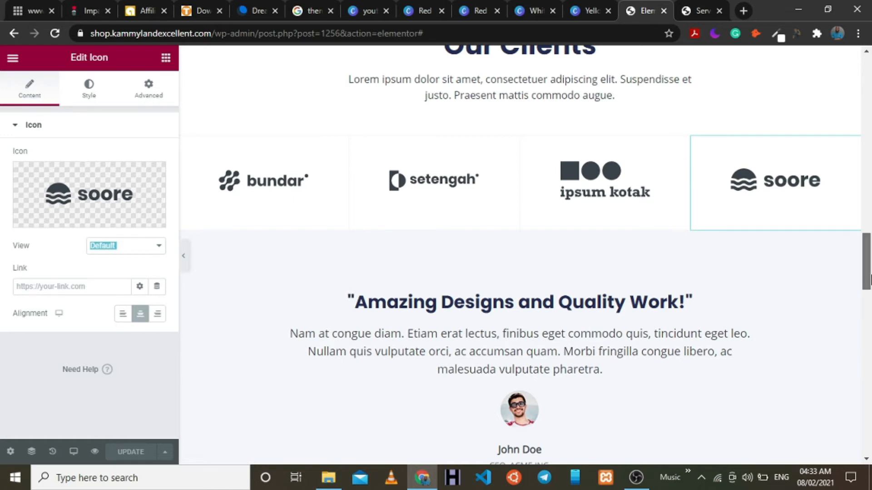
pyautogui.scroll(-3, 551, 265)
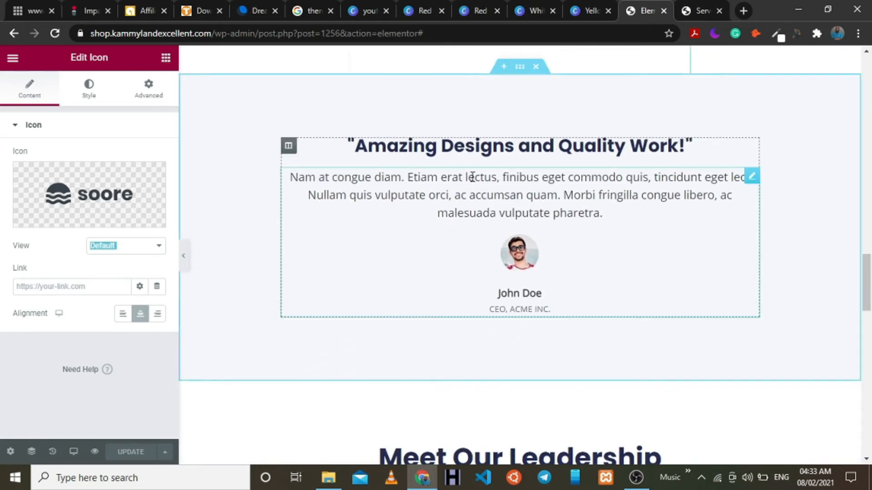
pyautogui.click(523, 154)
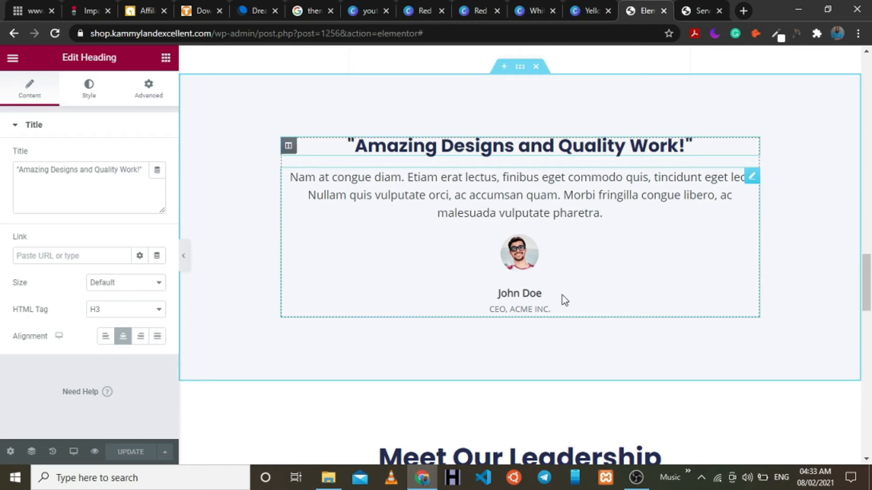
# Swap the testimonial photo for the curly-haired woman image team-1-1.jpg from the Media Library.
pyautogui.click(536, 307)
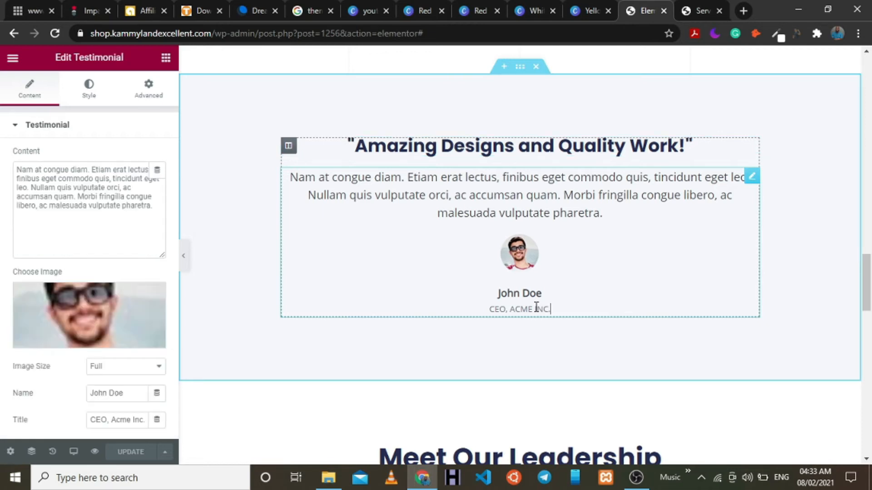
pyautogui.scroll(-2, 173, 277)
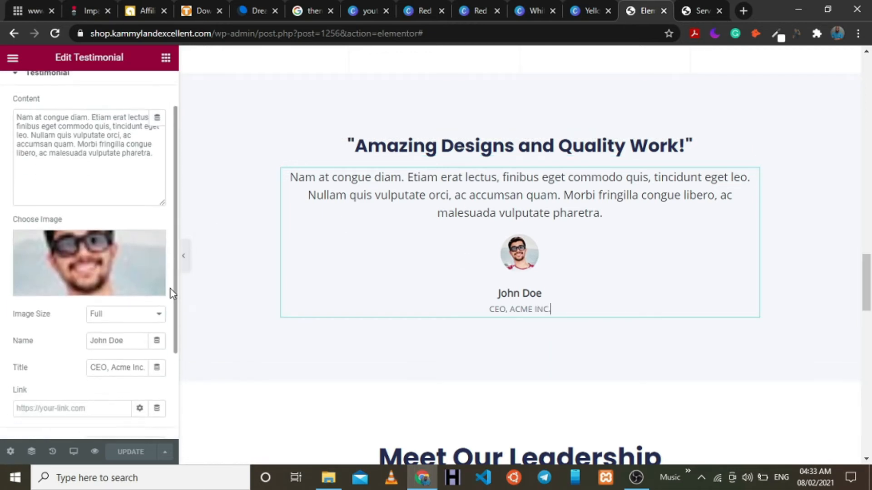
pyautogui.click(82, 273)
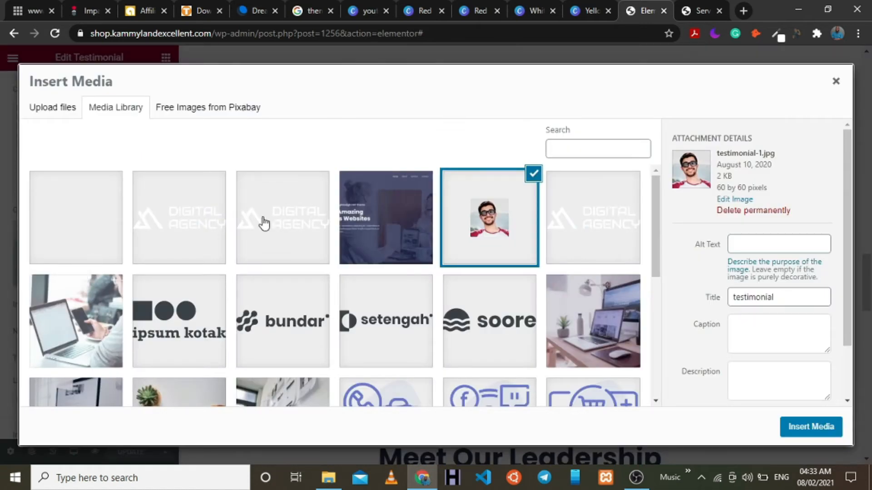
pyautogui.moveTo(656, 217); pyautogui.dragTo(646, 363)
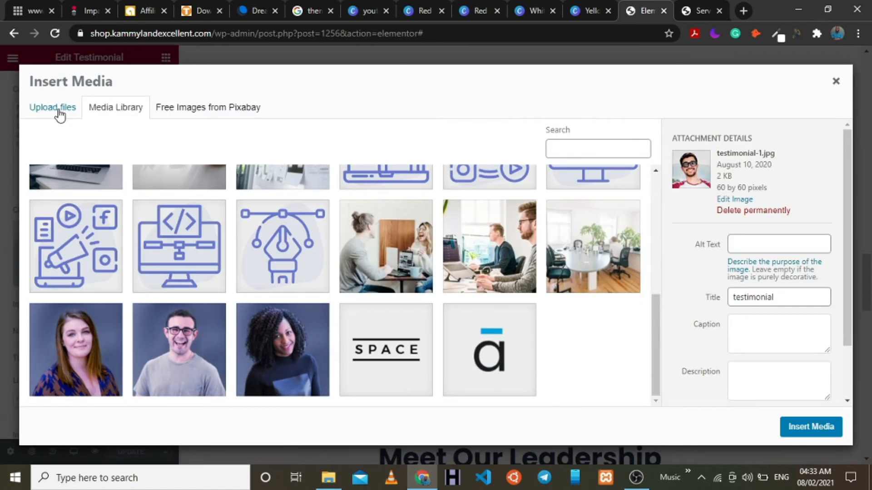
pyautogui.click(274, 337)
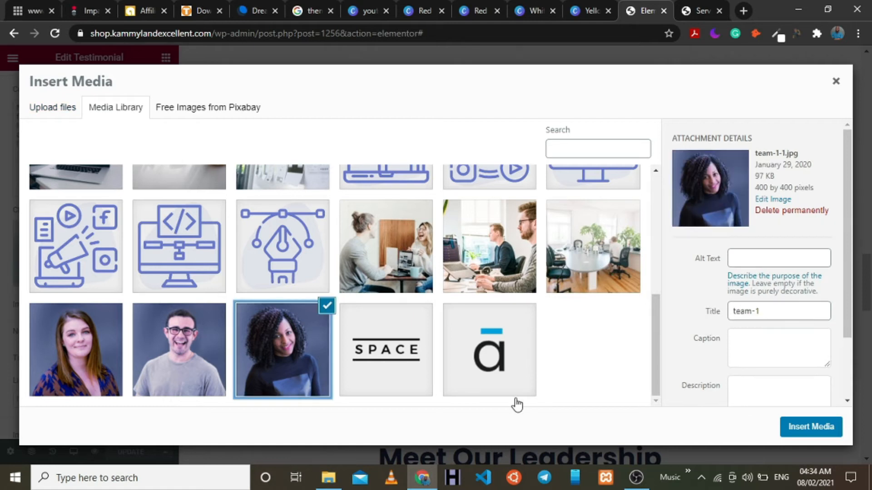
pyautogui.click(807, 428)
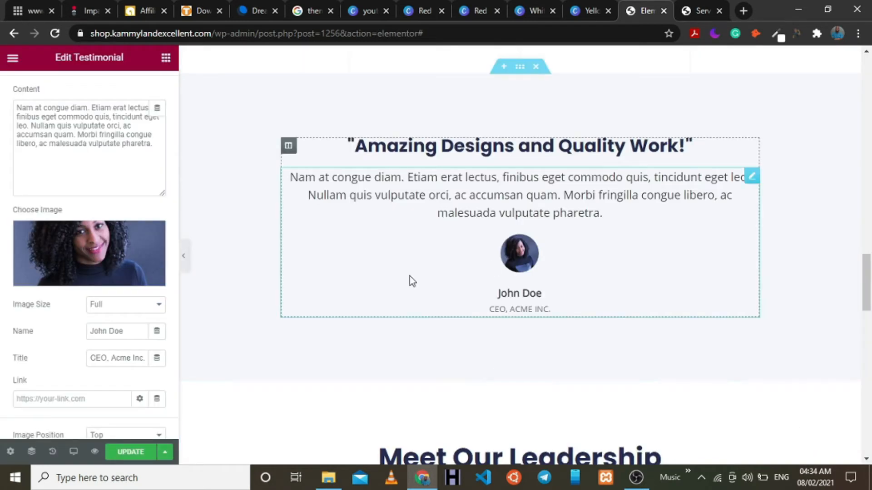
# Enter a new person's name in the Name field and set the Title to Sales Expert.
pyautogui.moveTo(123, 331); pyautogui.dragTo(70, 338)
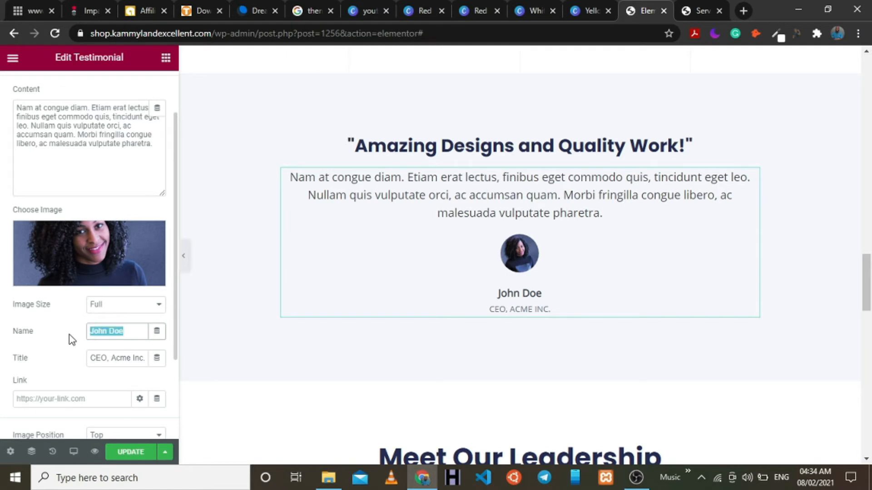
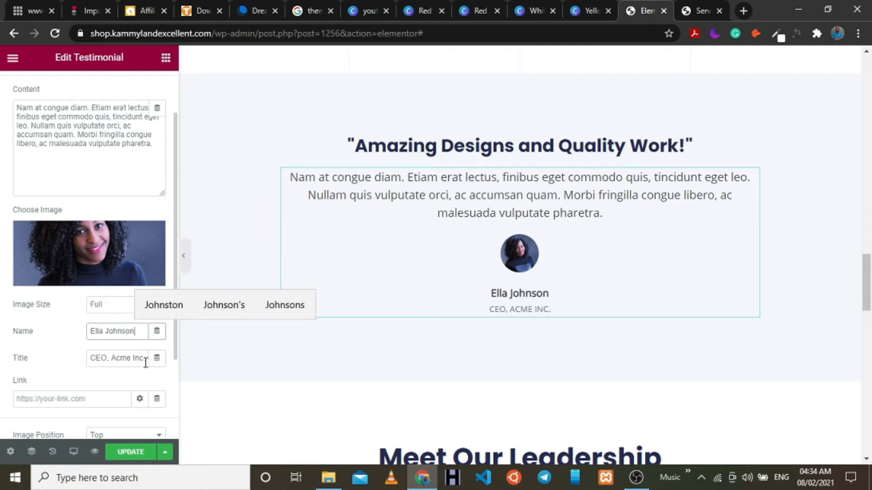
pyautogui.moveTo(145, 362); pyautogui.dragTo(72, 357)
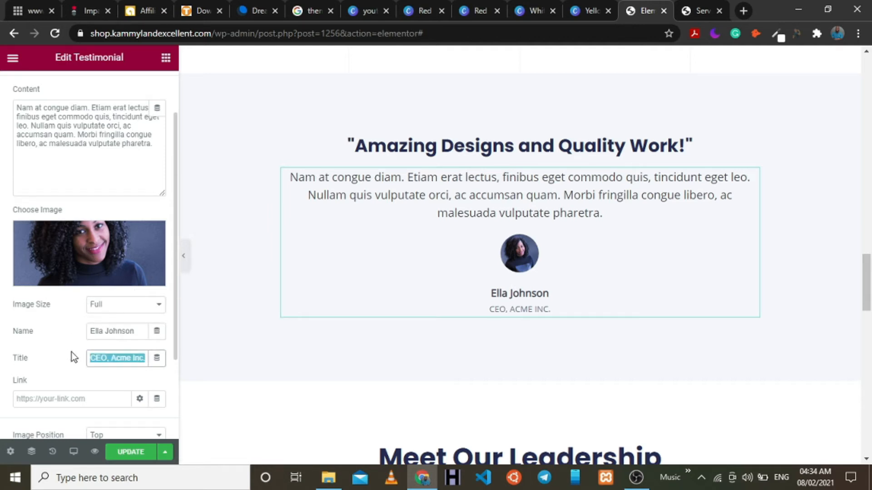
pyautogui.write('S')
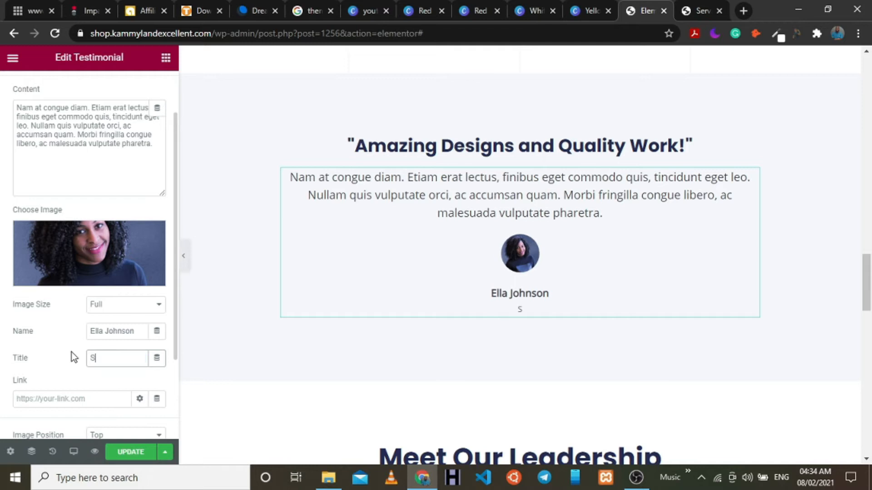
pyautogui.write('ales Expert')
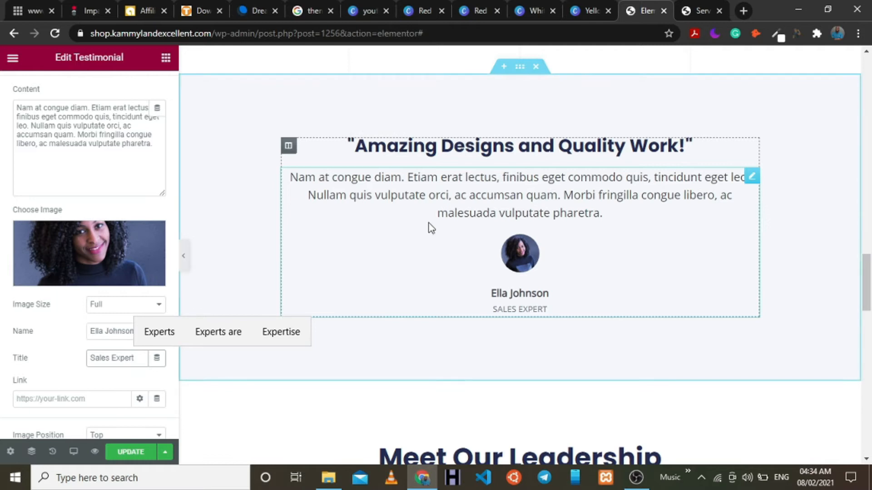
pyautogui.click(458, 202)
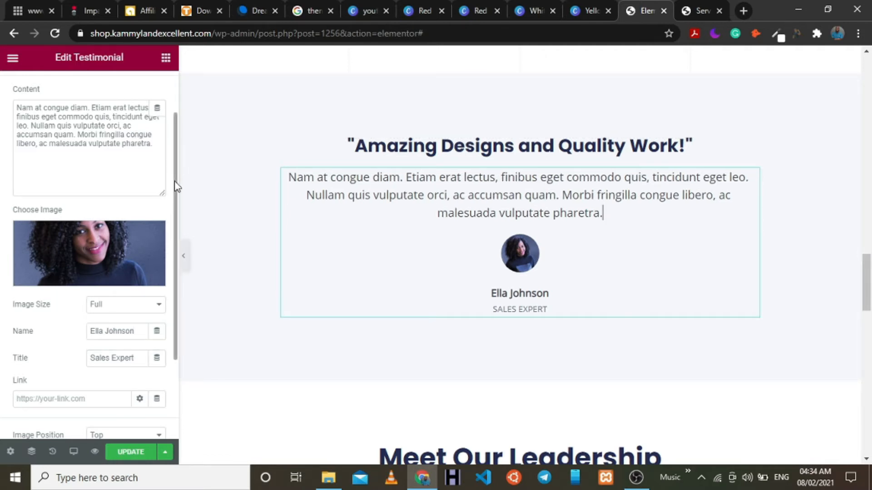
# Replace the testimonial content with 'Shoppe has been one of the best thing to happen in my entire sales.'.
pyautogui.moveTo(177, 186); pyautogui.dragTo(177, 159)
pyautogui.moveTo(154, 187); pyautogui.dragTo(19, 150)
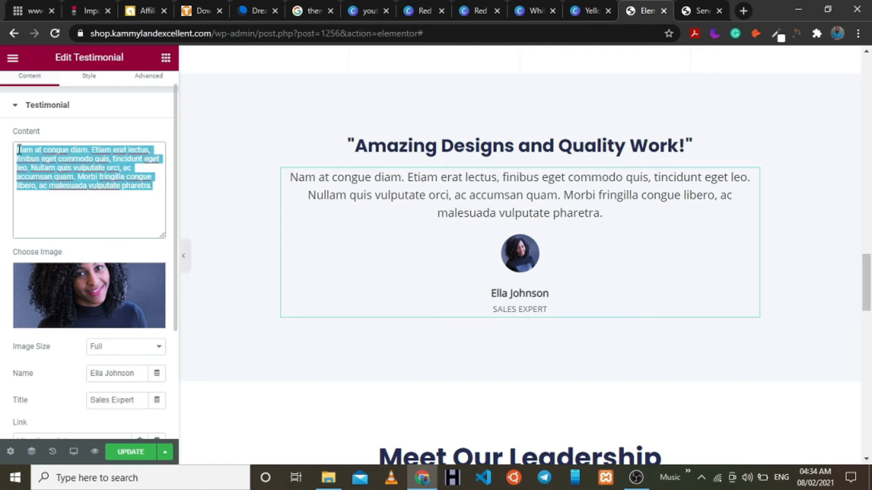
pyautogui.press('BackSpace')
pyautogui.write('Shoppe has been o')
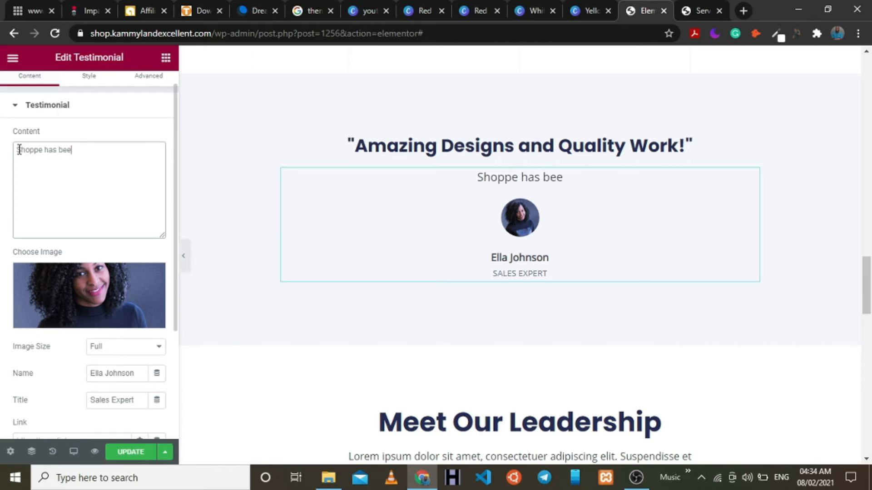
pyautogui.write('of the best thing t')
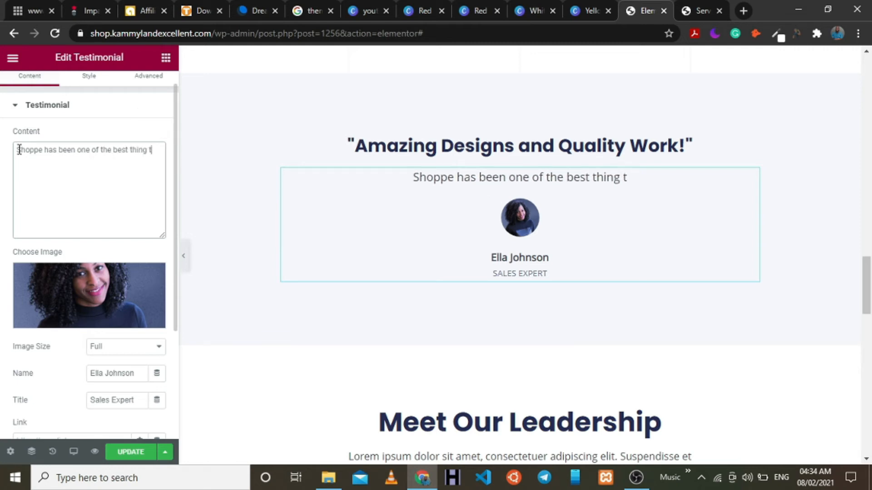
pyautogui.write('o happen')
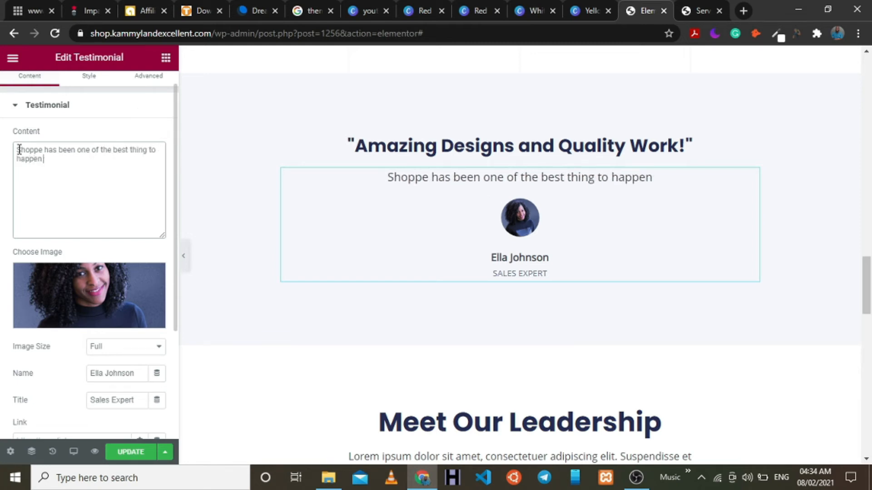
pyautogui.write(' in my ')
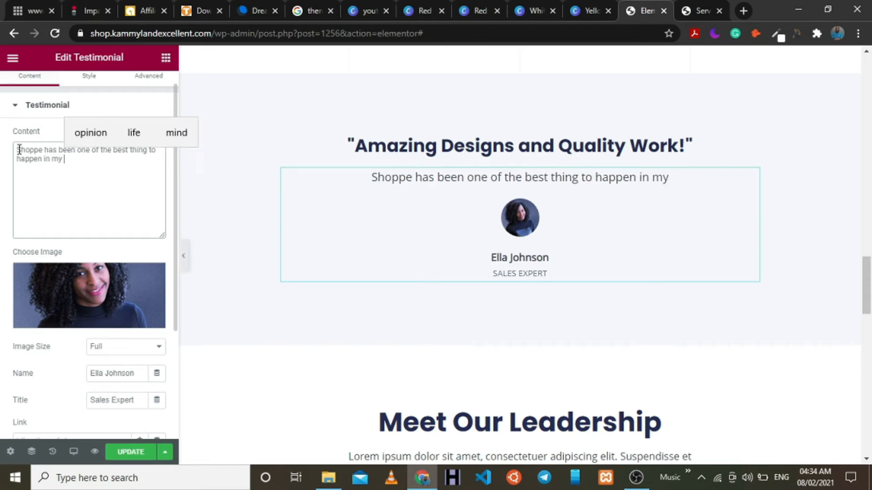
pyautogui.write('entire ')
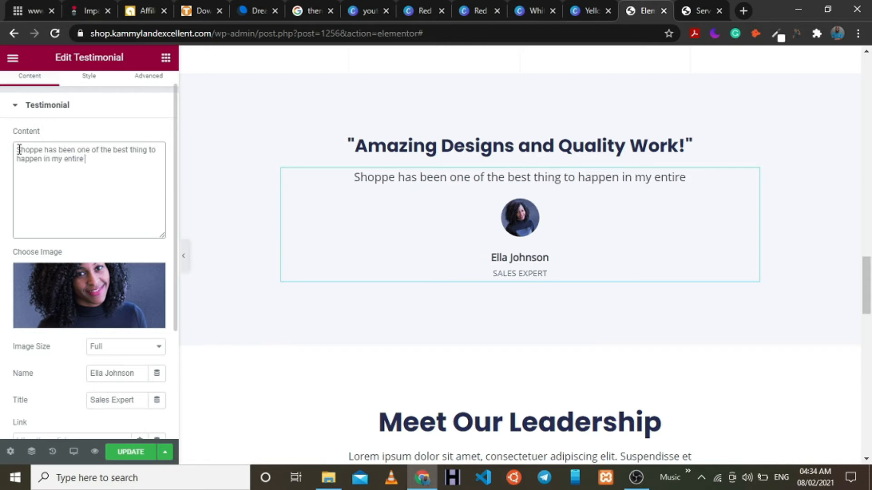
pyautogui.write('sales.')
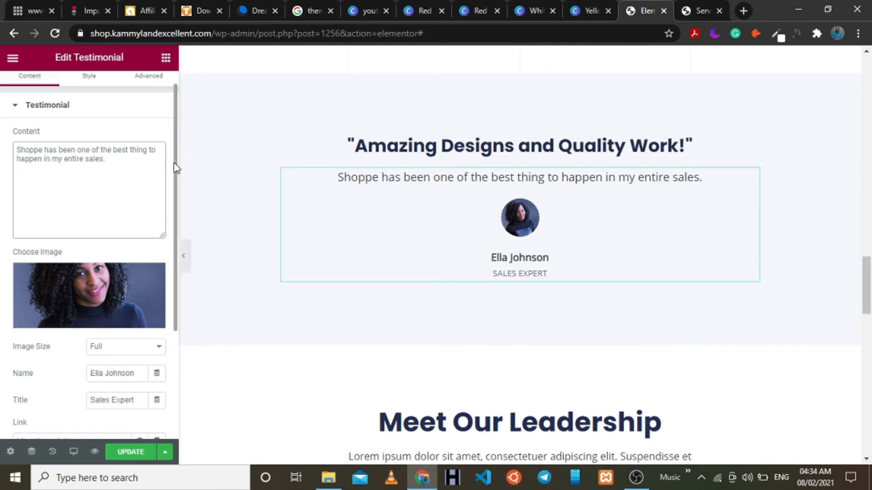
pyautogui.moveTo(174, 164); pyautogui.dragTo(170, 73)
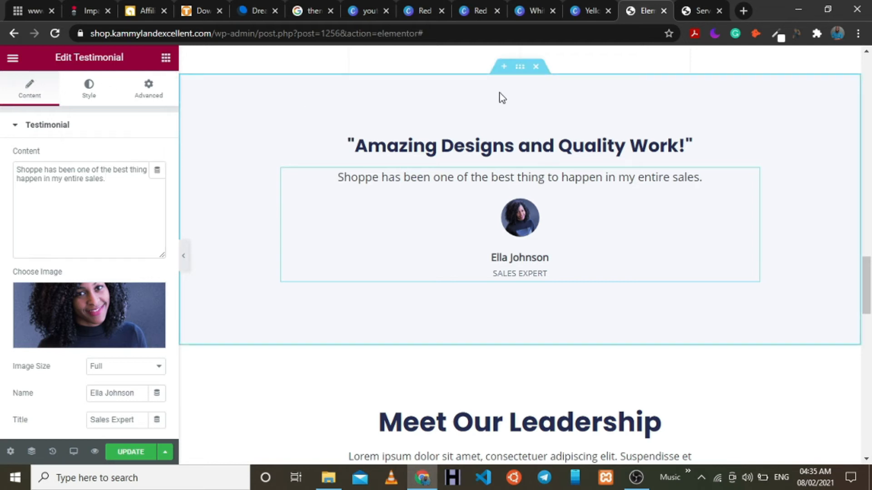
# Set the testimonial section's Style background type to Slideshow.
pyautogui.click(521, 68)
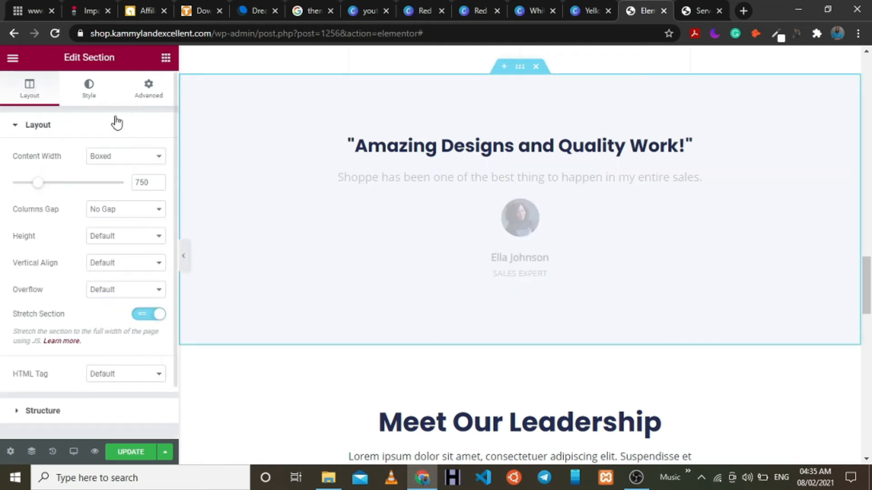
pyautogui.click(89, 91)
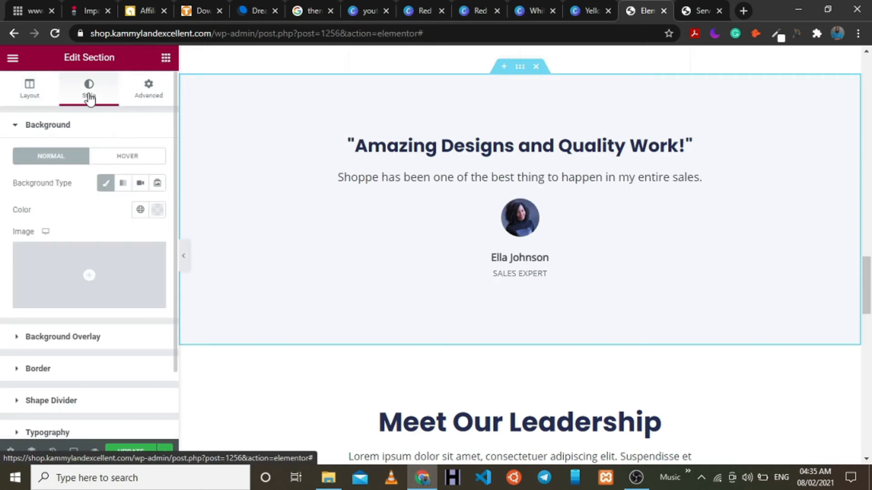
pyautogui.click(158, 183)
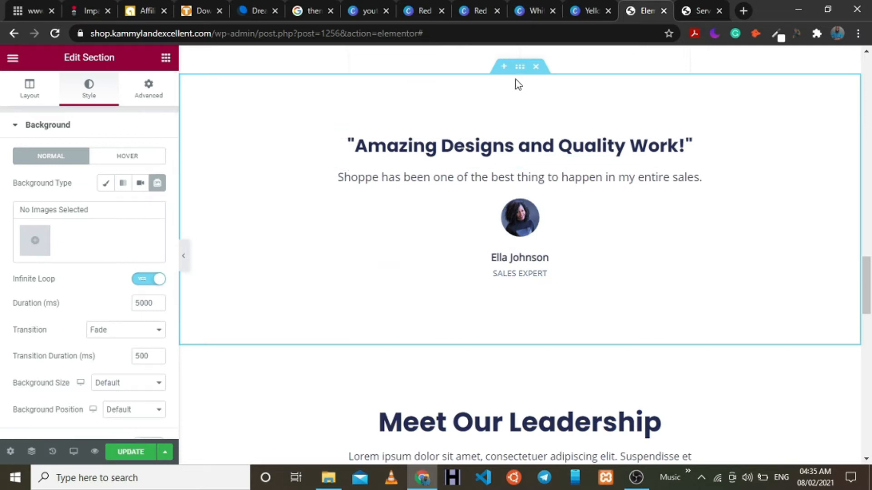
pyautogui.scroll(1, 866, 278)
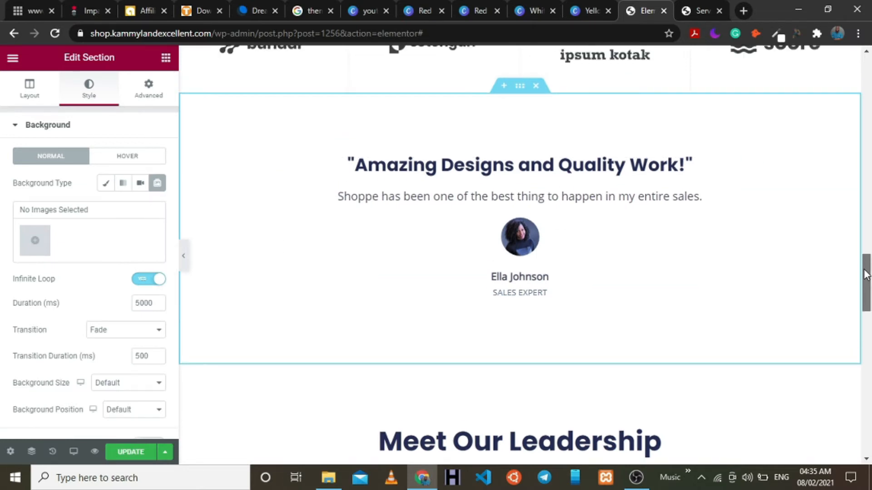
# Return to the testimonial widget's settings through its right-click Edit Testimonial option.
pyautogui.click(531, 195)
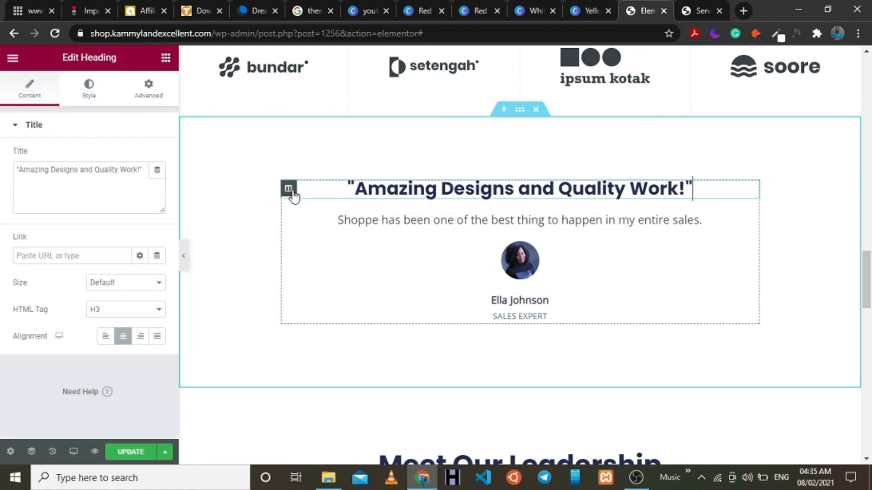
pyautogui.rightClick(361, 301)
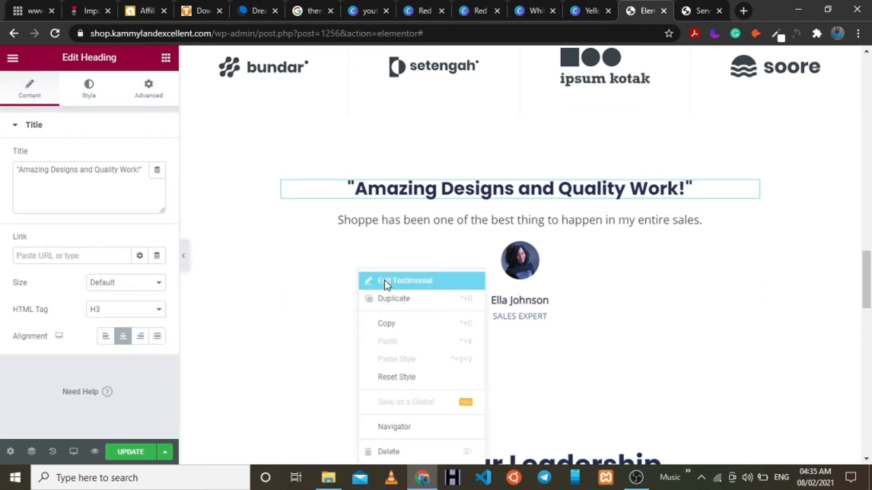
pyautogui.click(386, 283)
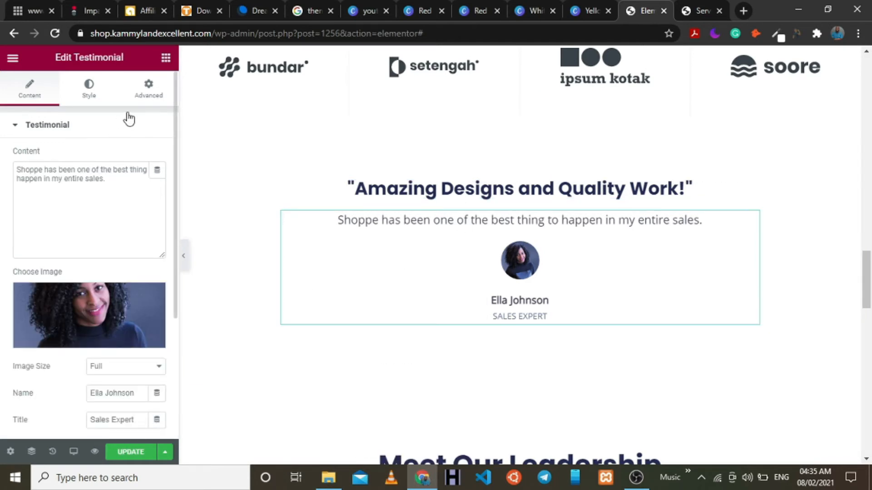
# Look through the testimonial's Style and Advanced settings, collapsing their option groups.
pyautogui.click(89, 87)
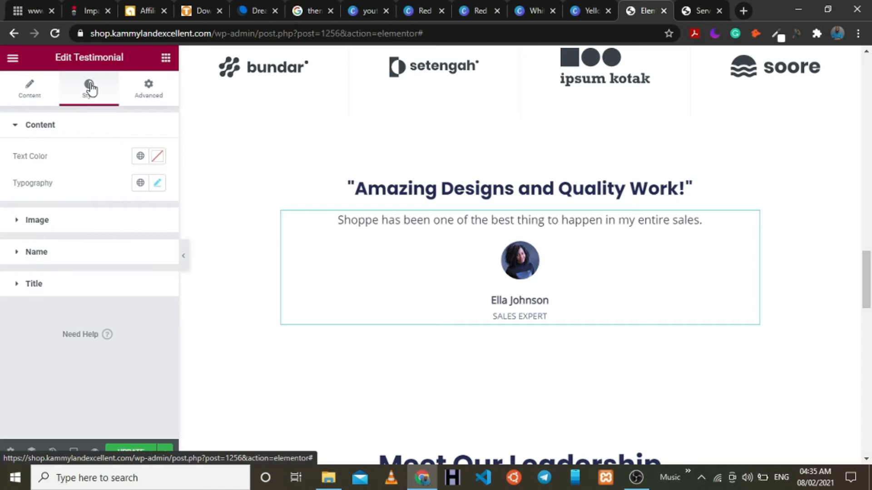
pyautogui.click(44, 125)
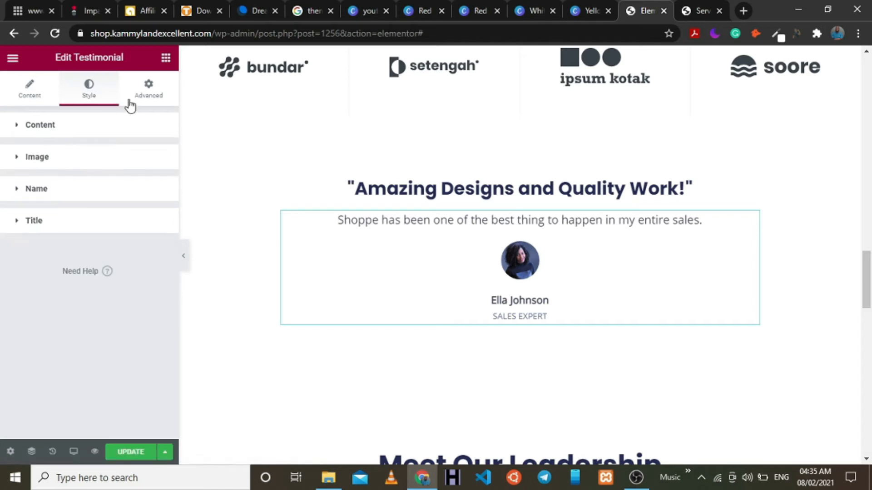
pyautogui.click(163, 90)
pyautogui.click(18, 124)
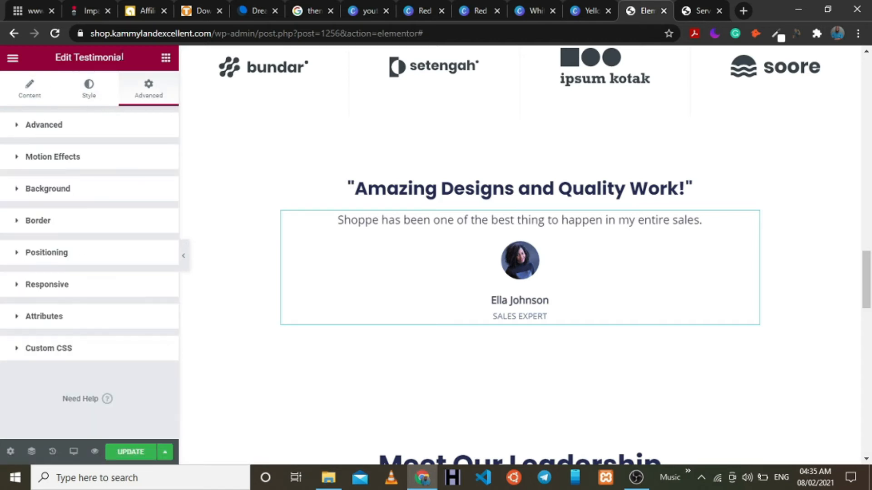
# Show the widget list, filter it with 'tes', then clear the search.
pyautogui.click(163, 59)
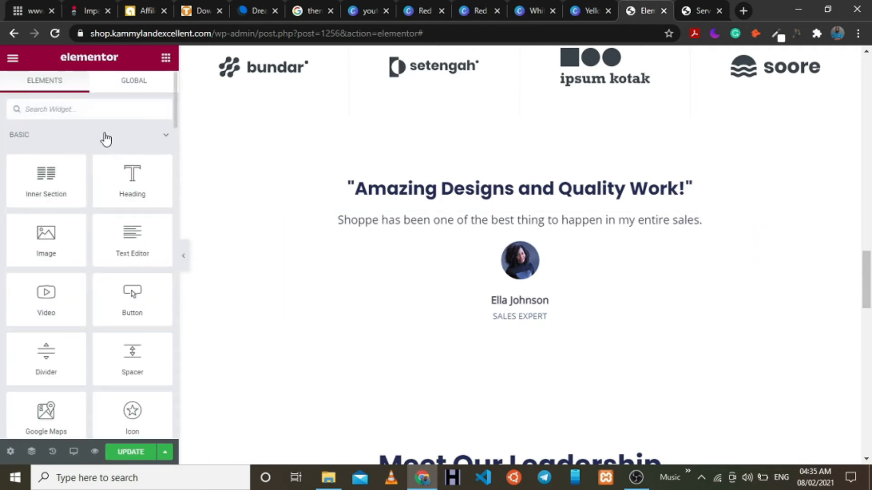
pyautogui.click(97, 108)
pyautogui.write('tes')
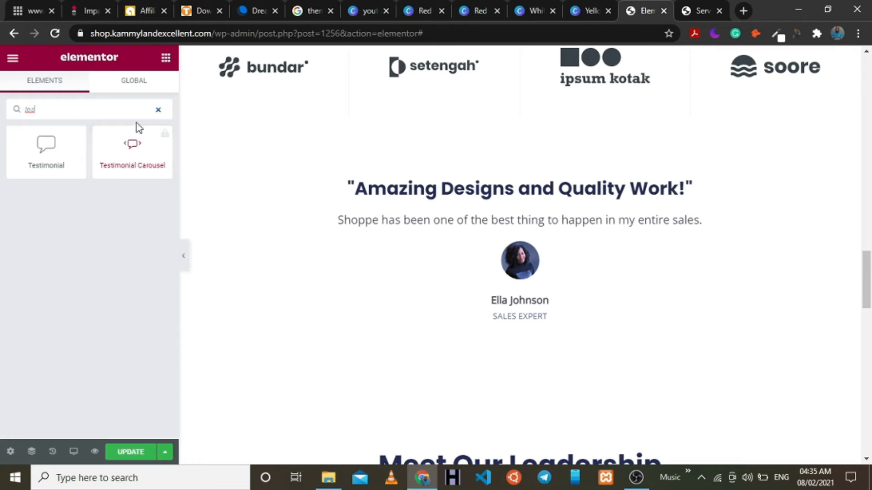
pyautogui.click(159, 110)
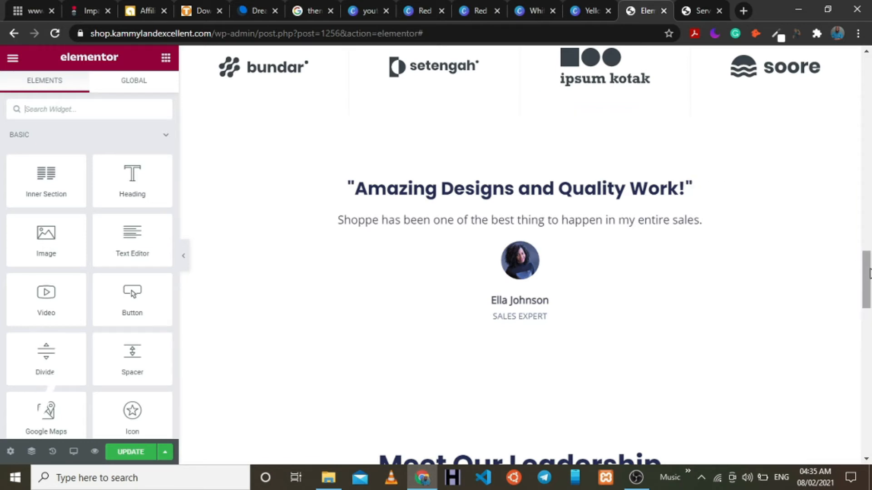
# Switch between the editor and the live Services page tabs to compare them.
pyautogui.click(698, 11)
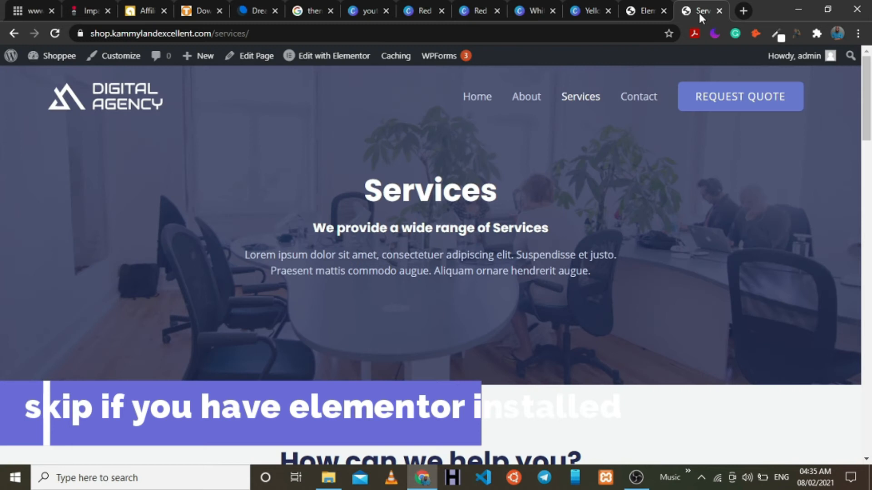
pyautogui.click(655, 6)
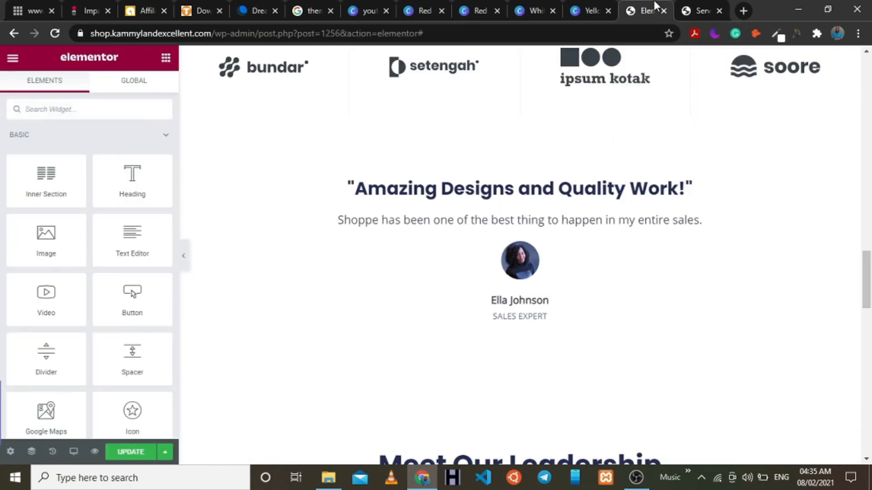
pyautogui.click(690, 7)
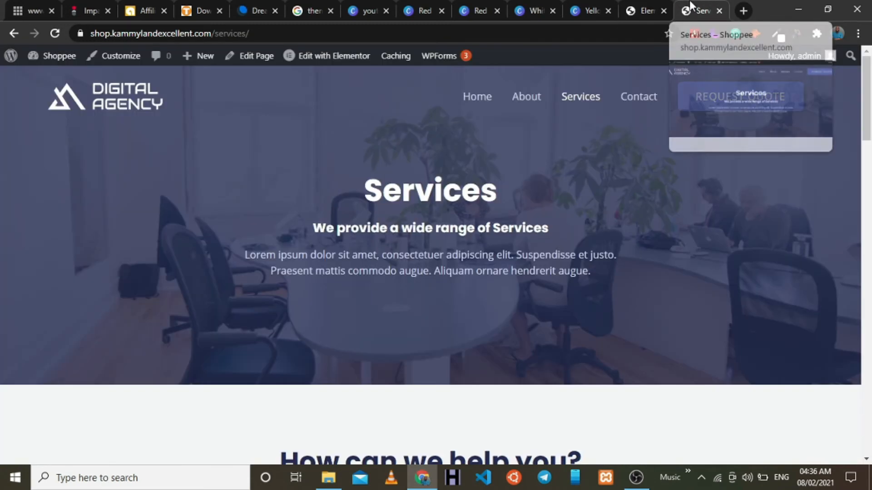
# Load shop.kammylandexcellent.com in a new tab and close the Services page tab.
pyautogui.click(741, 5)
pyautogui.write('sh')
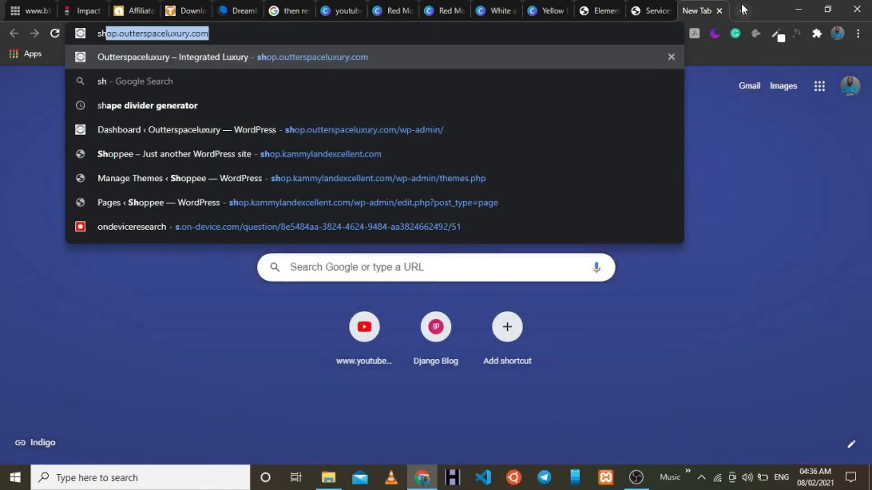
pyautogui.write('p.o')
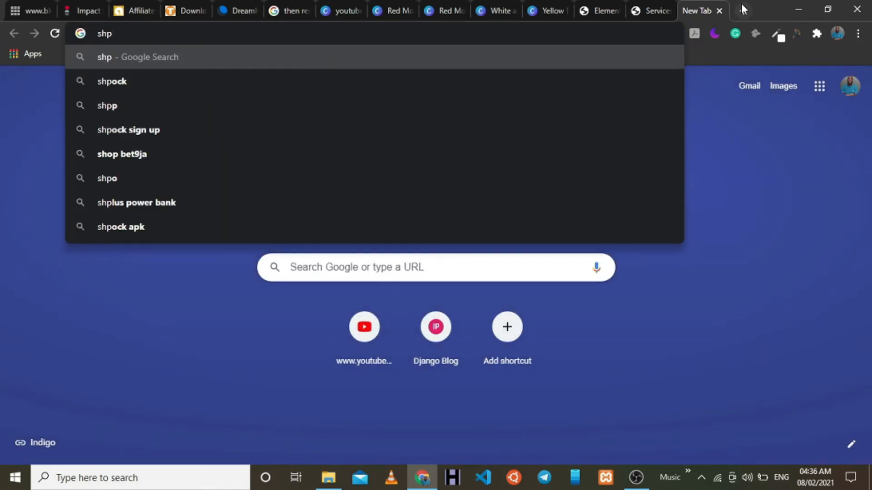
pyautogui.press('BackSpace')
pyautogui.write('op.o')
pyautogui.press('BackSpace')
pyautogui.write('kammylandexcellent.com')
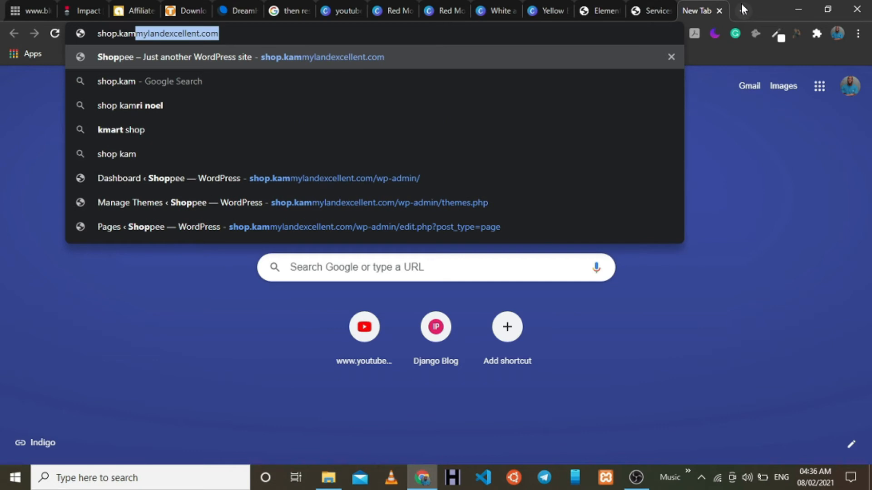
pyautogui.press('Return')
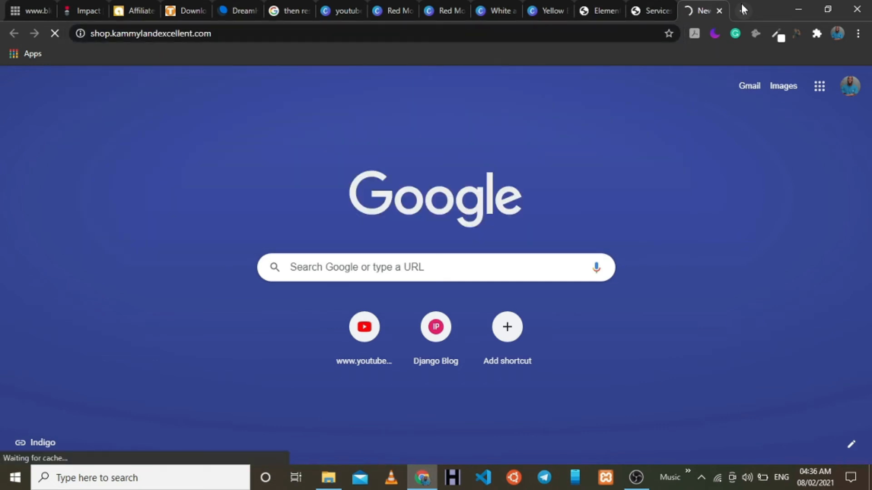
pyautogui.click(656, 12)
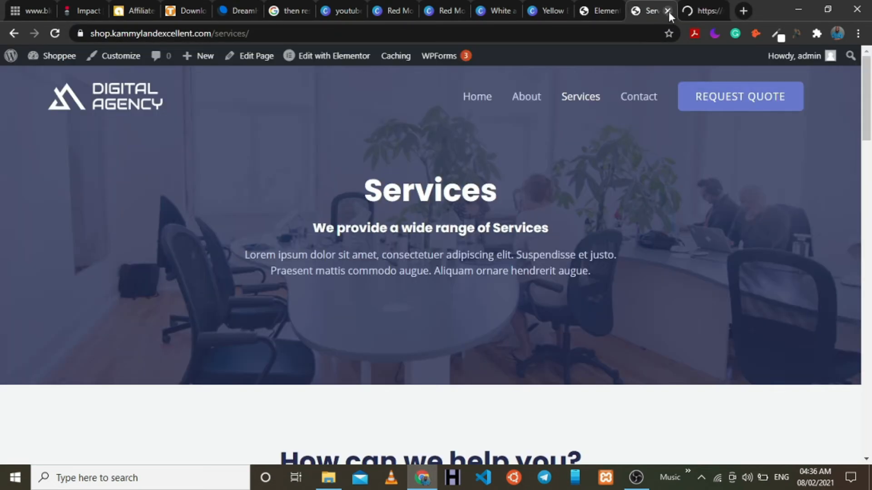
pyautogui.click(667, 11)
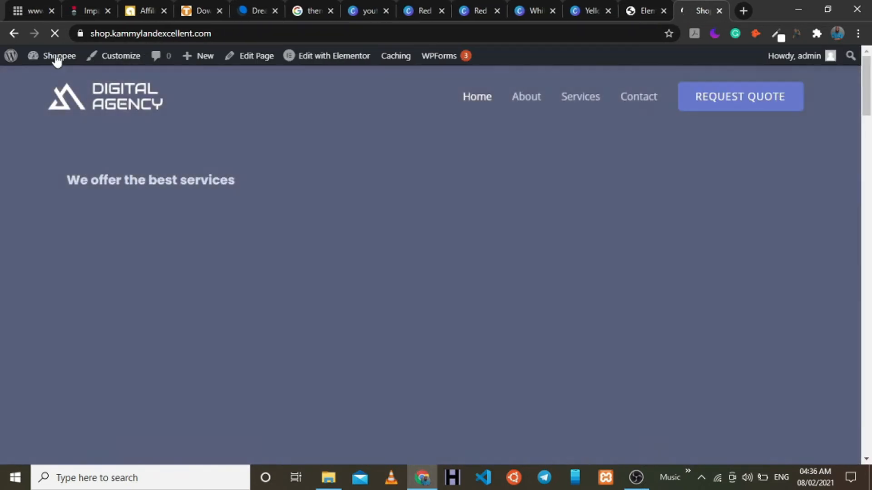
# Go to Plugins > Add New from the dashboard and search the directory for 'elementor'.
pyautogui.moveTo(57, 63)
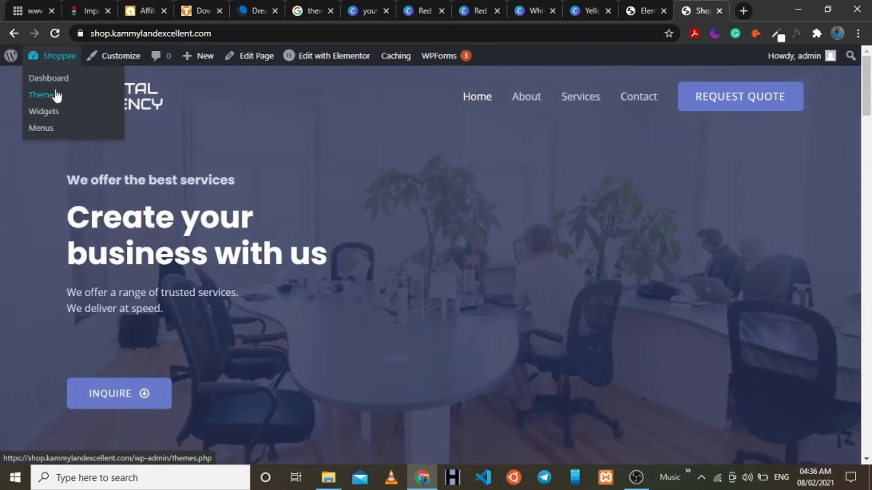
pyautogui.click(50, 80)
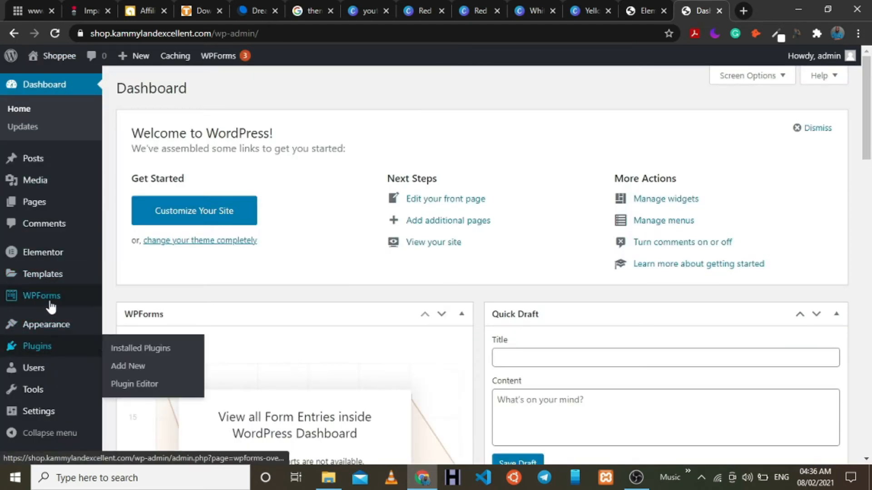
pyautogui.moveTo(36, 353)
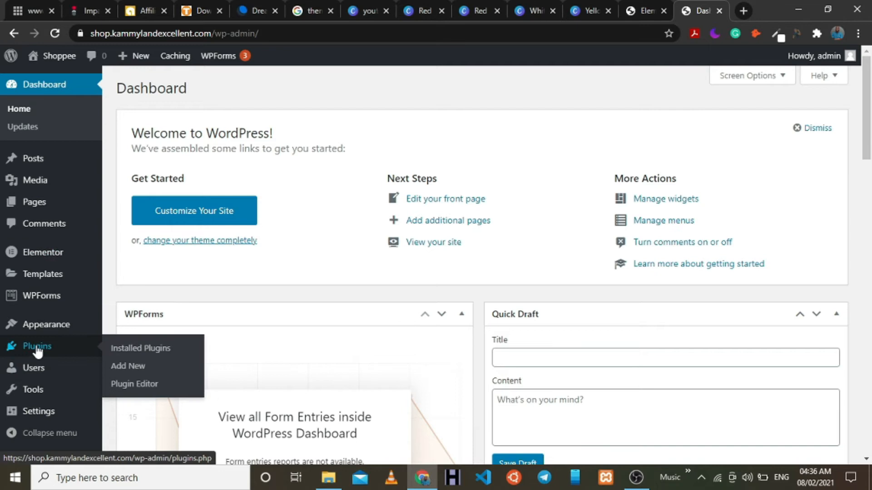
pyautogui.click(128, 354)
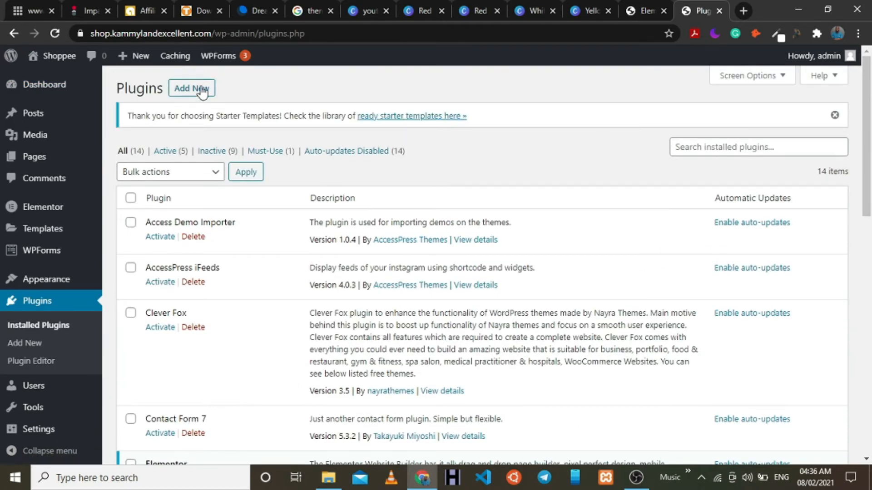
pyautogui.click(17, 352)
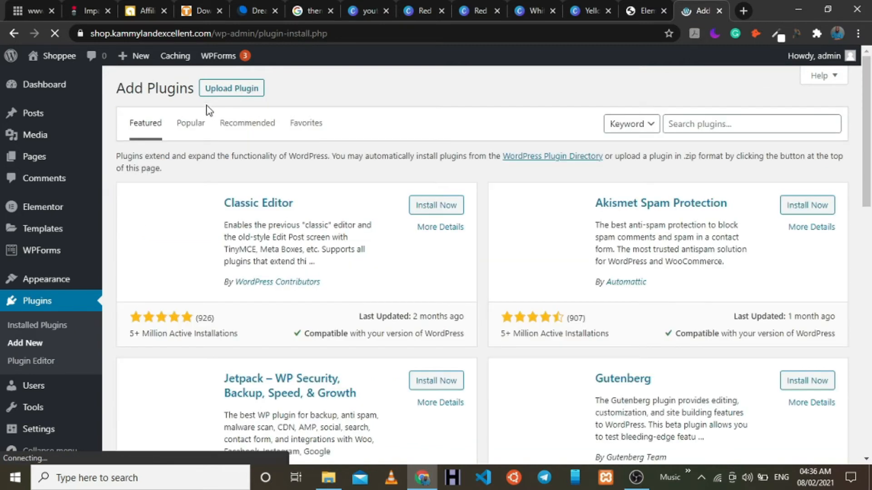
pyautogui.click(727, 128)
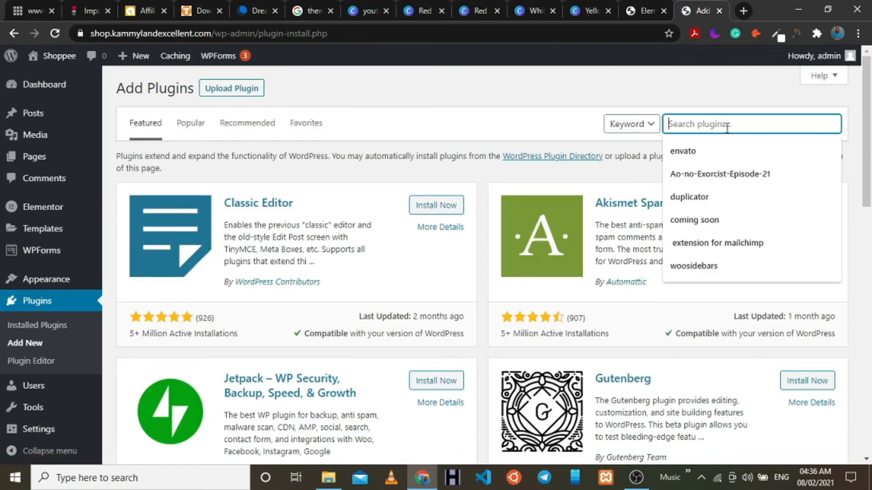
pyautogui.write('ele')
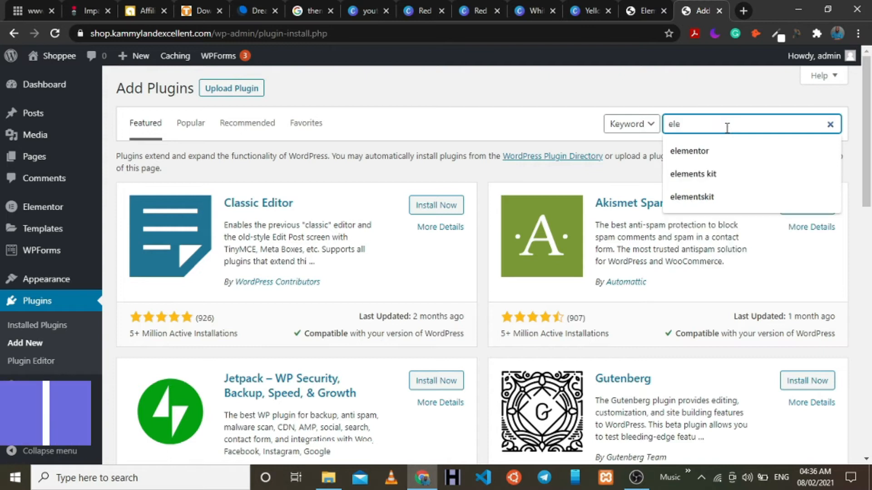
pyautogui.write('ment')
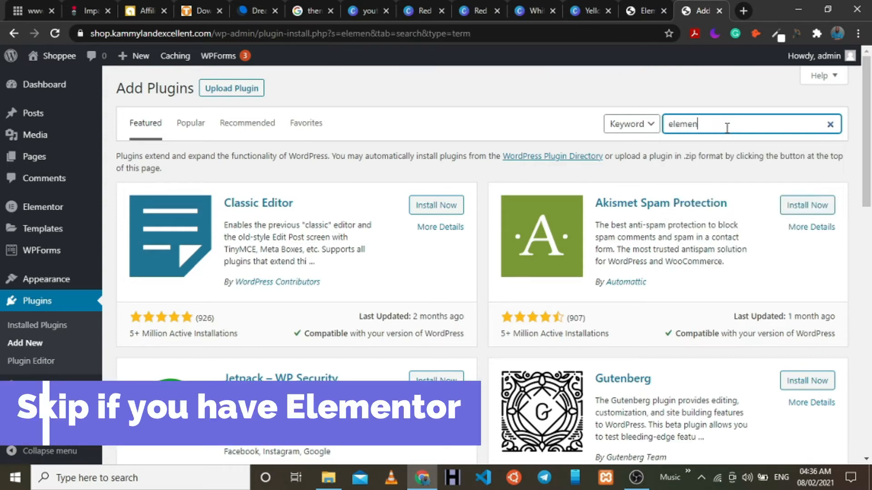
pyautogui.write('or')
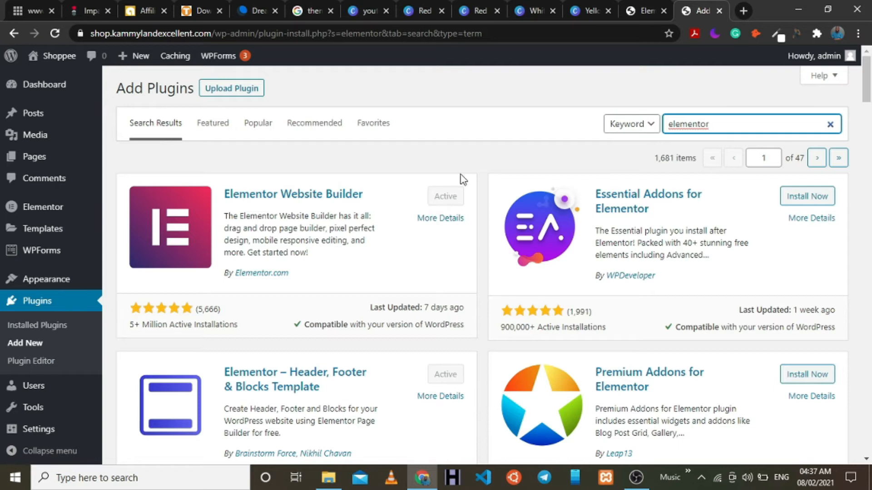
pyautogui.click(649, 8)
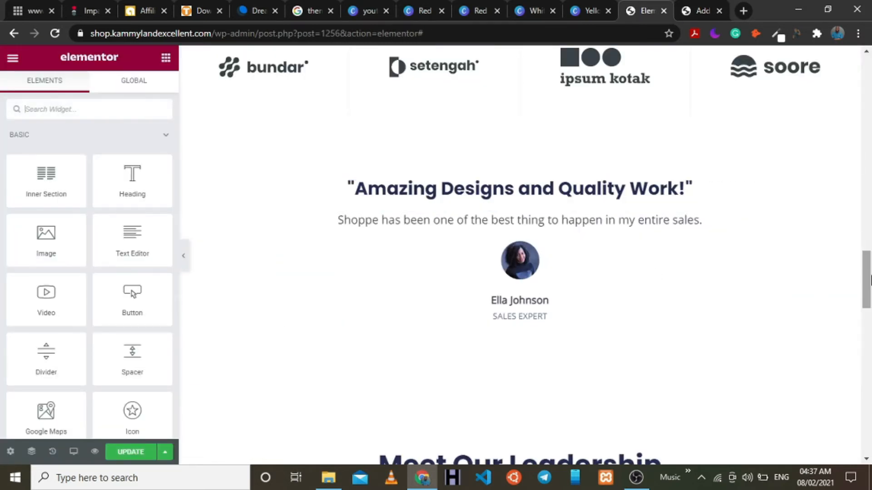
pyautogui.moveTo(868, 281); pyautogui.dragTo(869, 323)
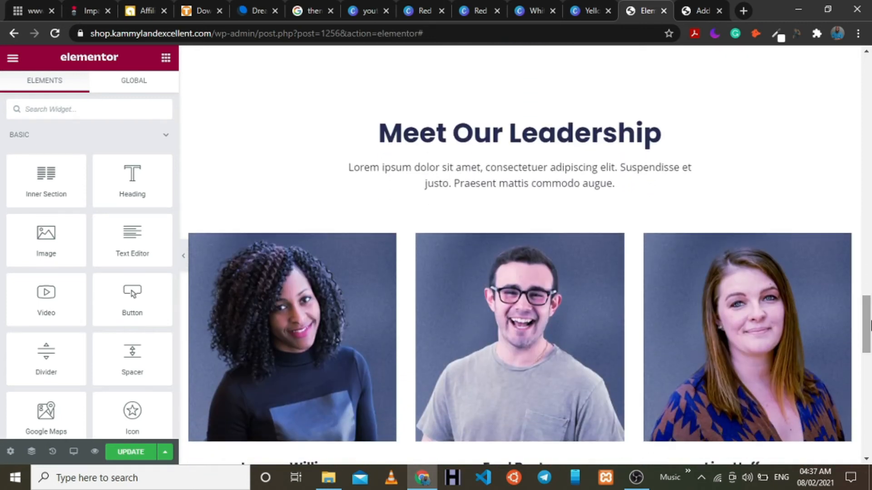
pyautogui.click(661, 132)
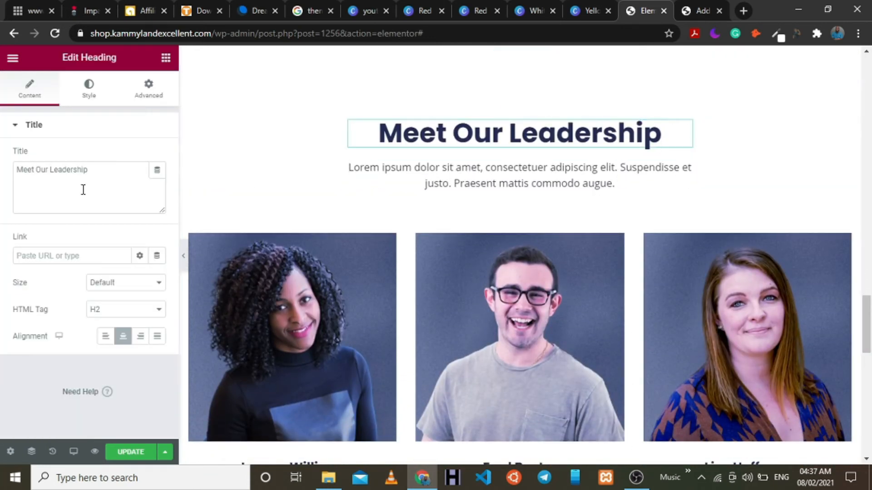
pyautogui.moveTo(105, 170); pyautogui.dragTo(52, 169)
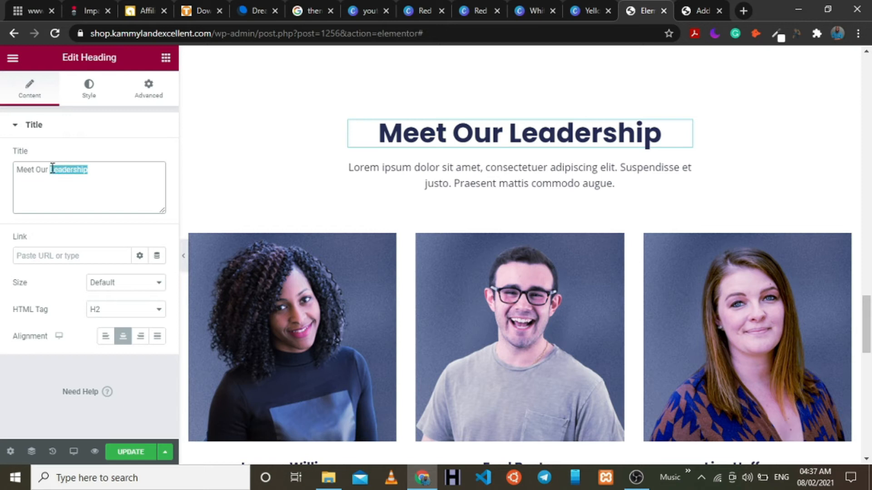
pyautogui.write('Team')
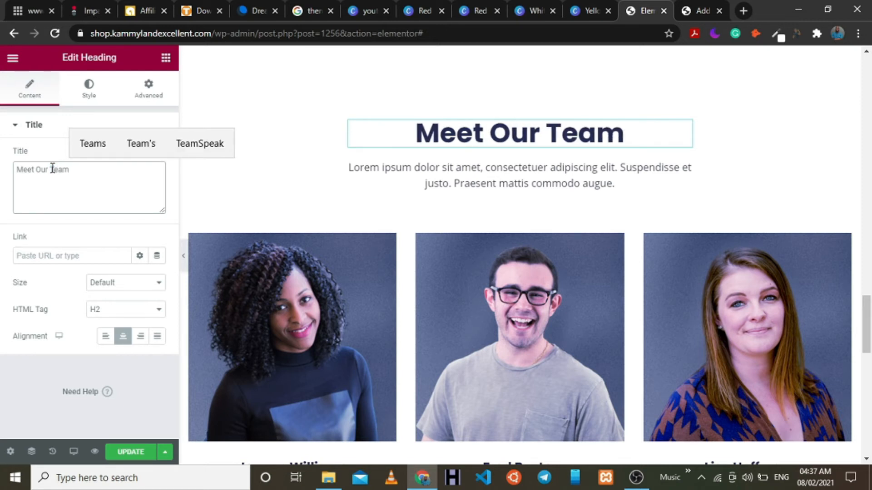
pyautogui.moveTo(871, 334); pyautogui.dragTo(870, 344)
pyautogui.click(583, 214)
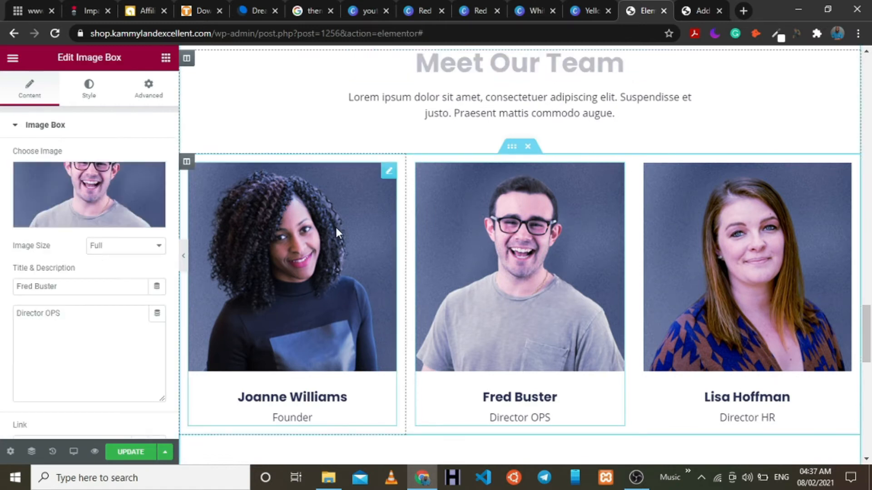
pyautogui.click(335, 225)
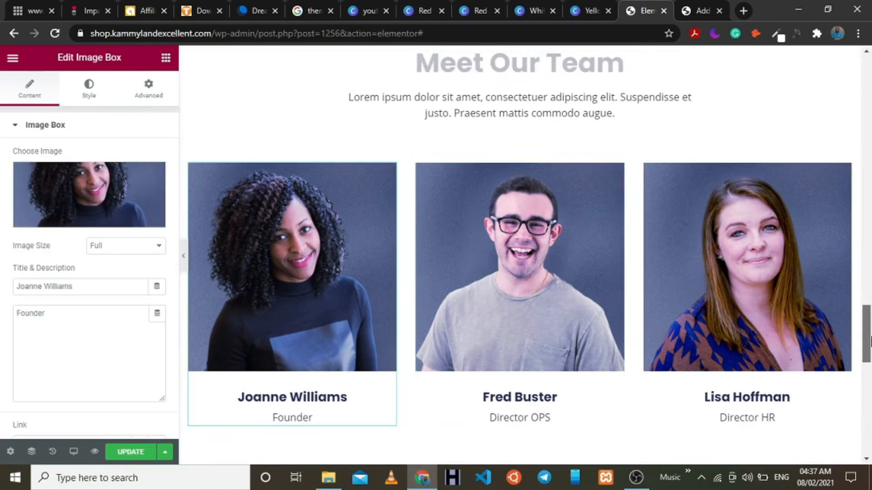
pyautogui.moveTo(870, 338); pyautogui.dragTo(870, 346)
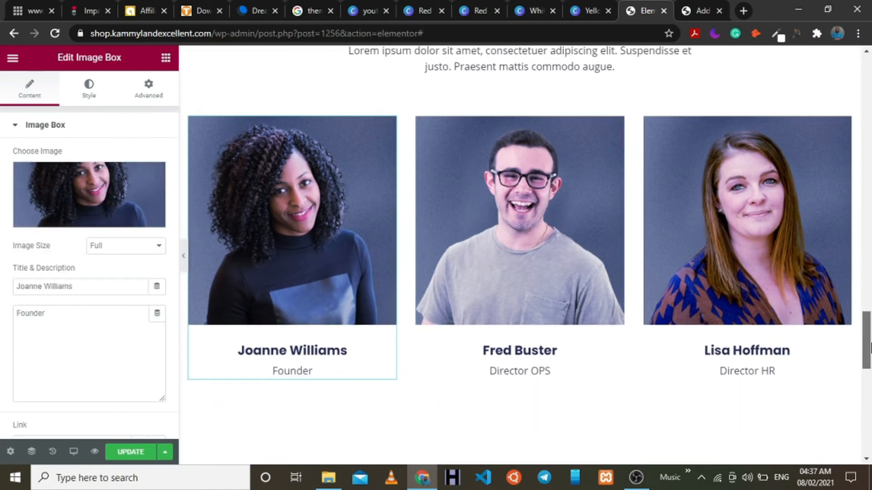
pyautogui.click(363, 349)
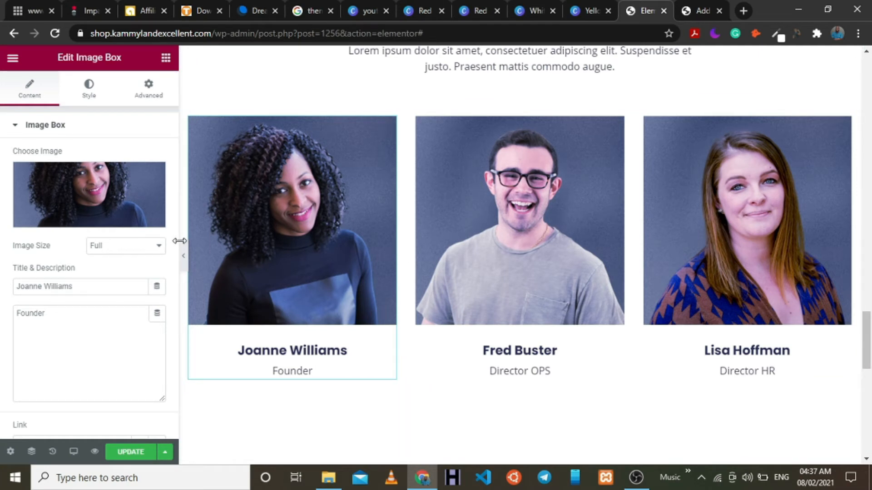
pyautogui.scroll(-3, 173, 242)
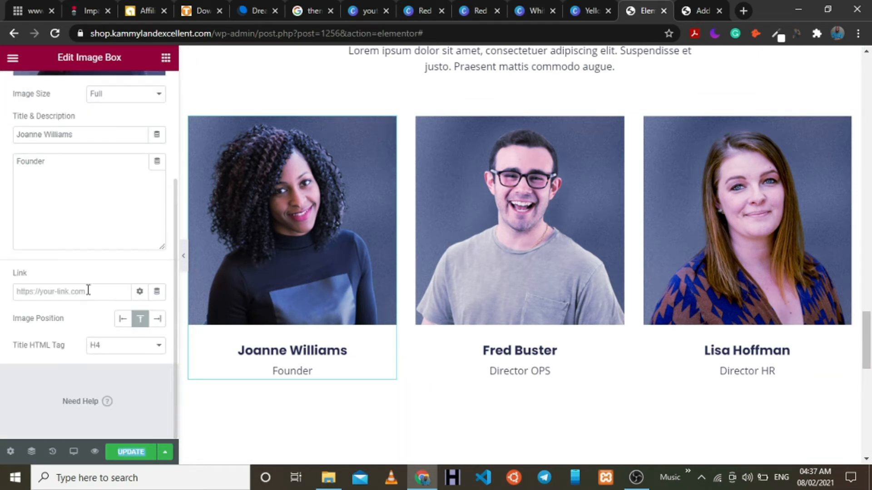
pyautogui.moveTo(867, 341); pyautogui.dragTo(869, 384)
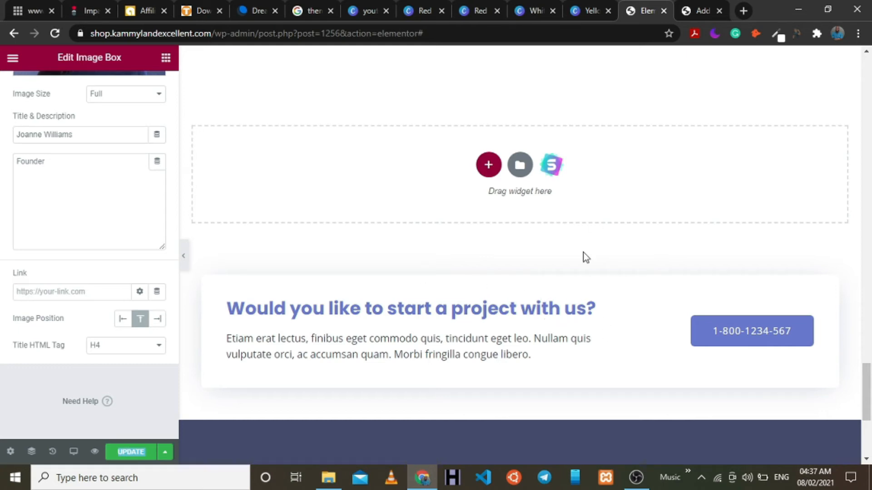
# Save the home page with UPDATE, scroll through it, and deselect the team card widget.
pyautogui.click(129, 452)
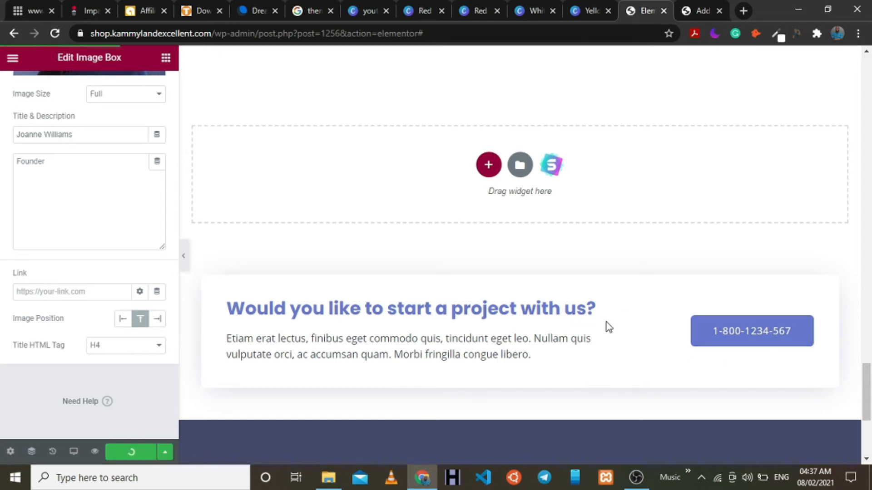
pyautogui.moveTo(868, 390)
pyautogui.mouseDown()
pyautogui.moveTo(869, 359)
pyautogui.moveTo(868, 436)
pyautogui.moveTo(870, 385)
pyautogui.mouseUp()
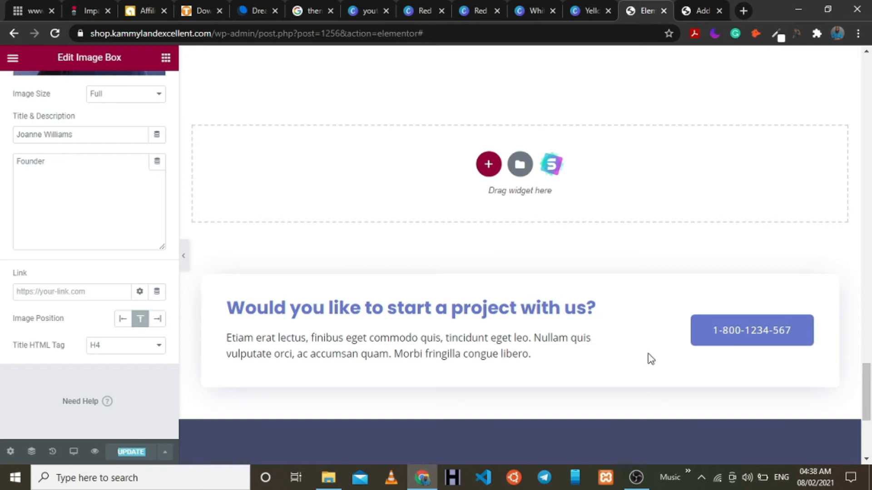
pyautogui.moveTo(862, 380); pyautogui.dragTo(871, 57)
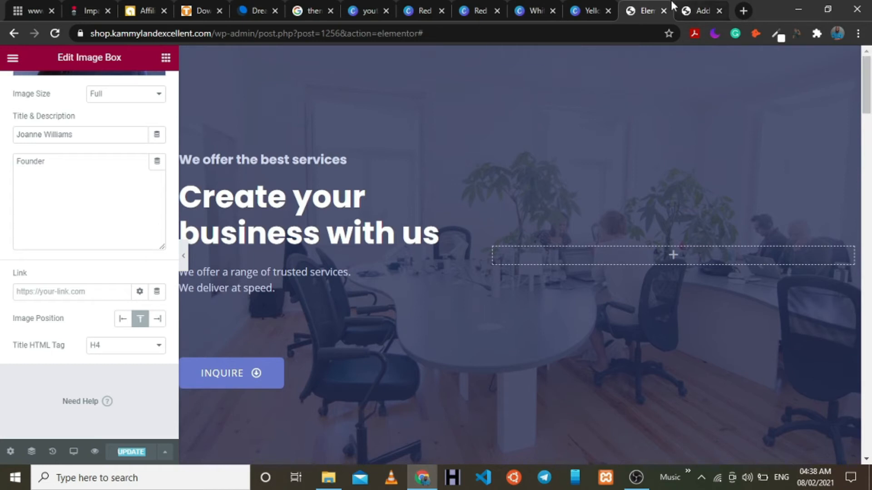
pyautogui.moveTo(870, 72); pyautogui.dragTo(871, 289)
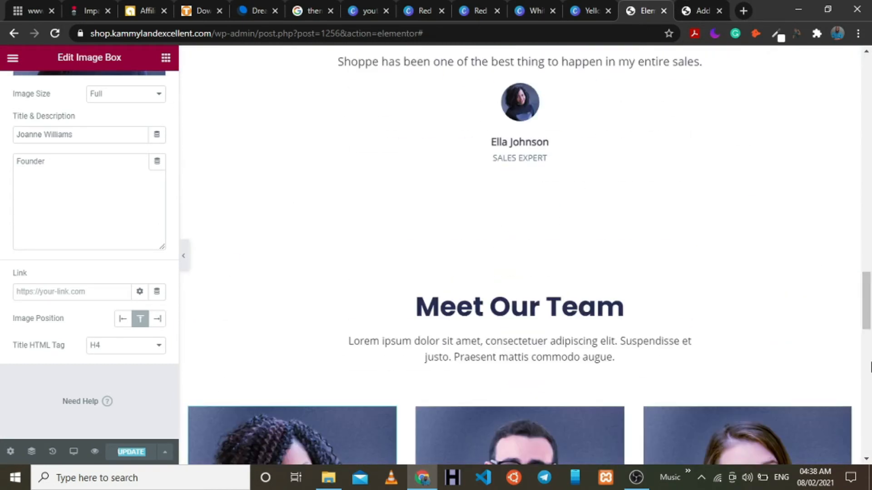
pyautogui.scroll(-13, 870, 338)
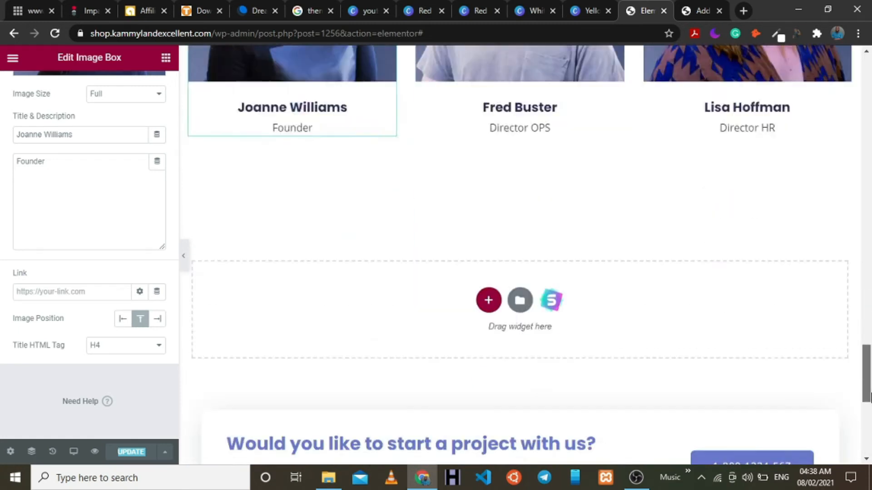
pyautogui.click(699, 401)
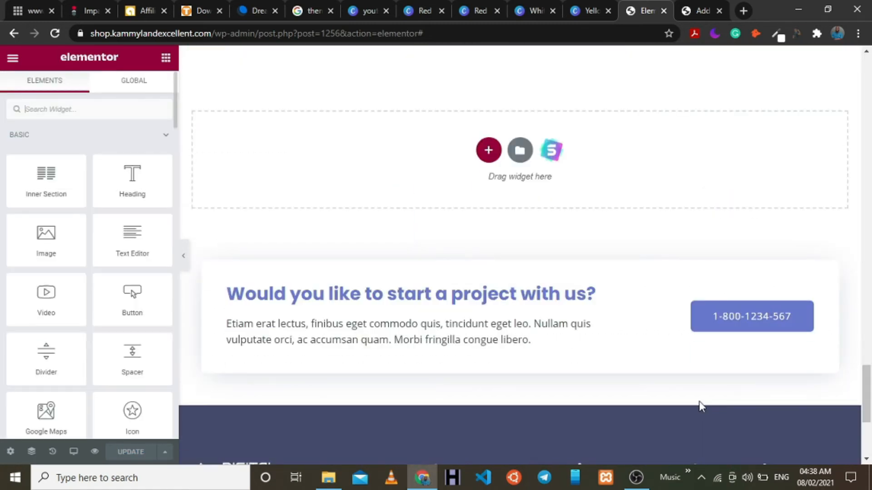
pyautogui.moveTo(871, 387); pyautogui.dragTo(866, 69)
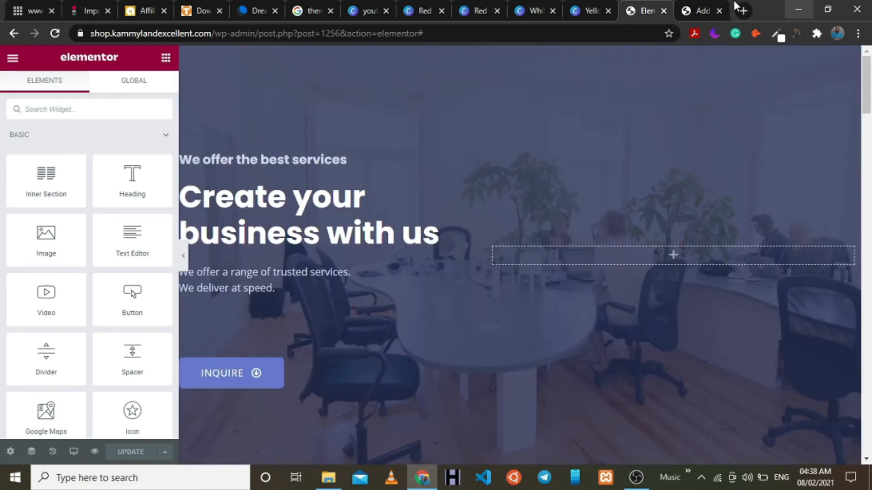
# Close the home page editor and open the live Shoppee site in a new tab.
pyautogui.click(663, 9)
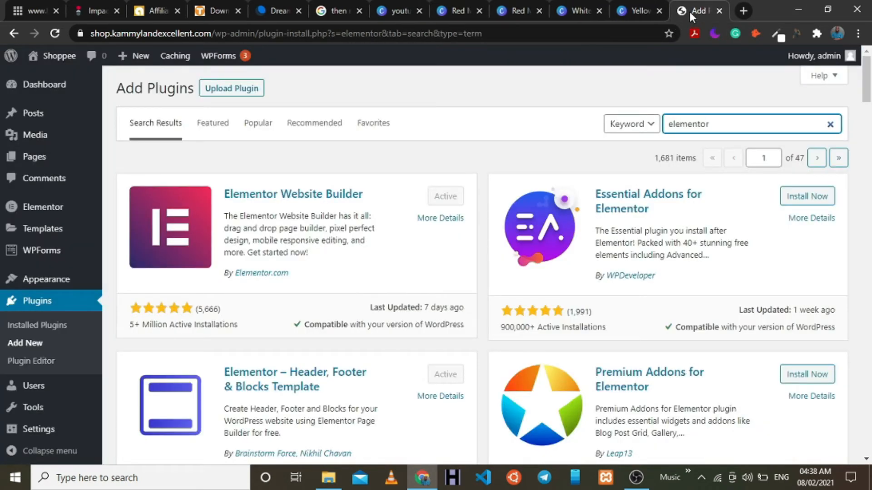
pyautogui.moveTo(57, 55)
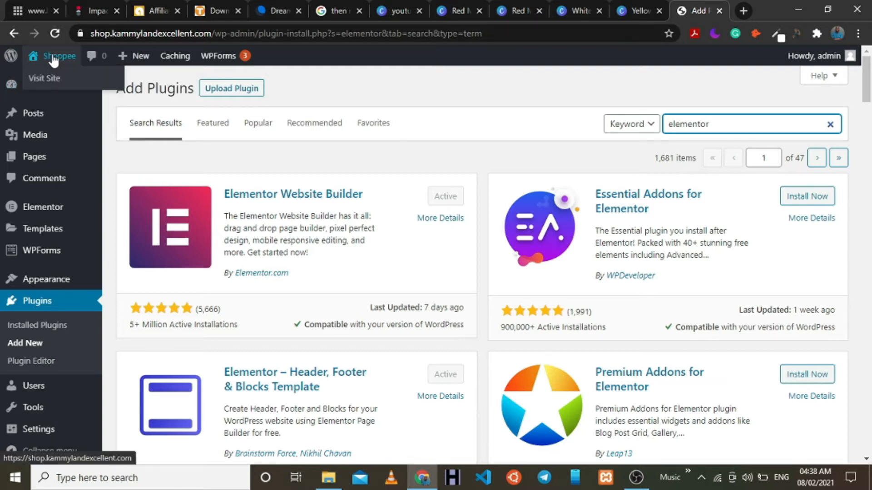
pyautogui.middleClick(54, 79)
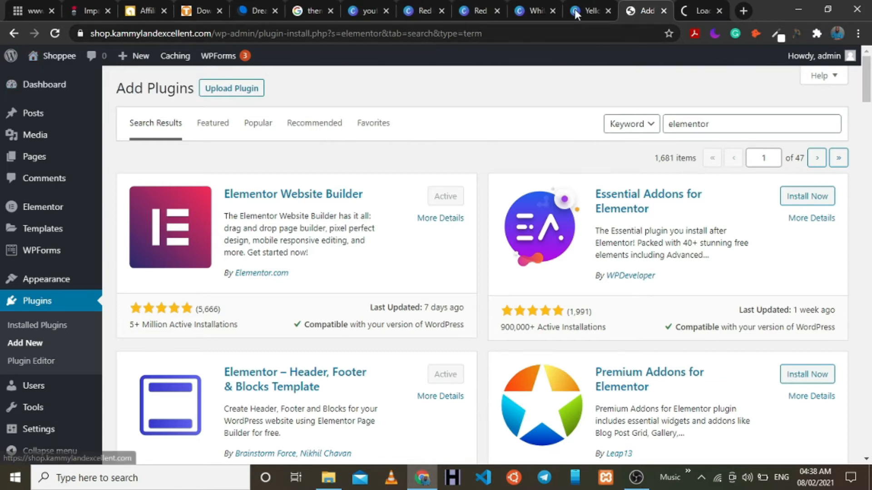
pyautogui.click(693, 1)
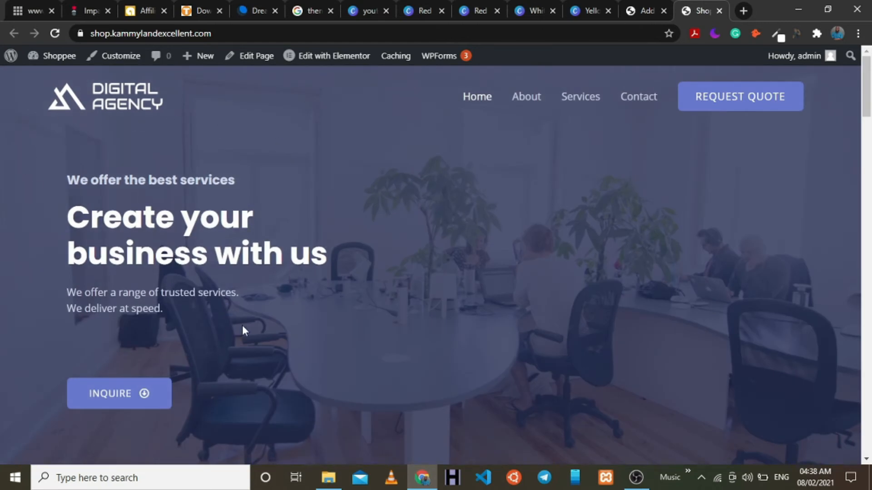
# Open the site's About page in another tab and switch to it.
pyautogui.scroll(-3, 869, 121)
pyautogui.scroll(3, 869, 122)
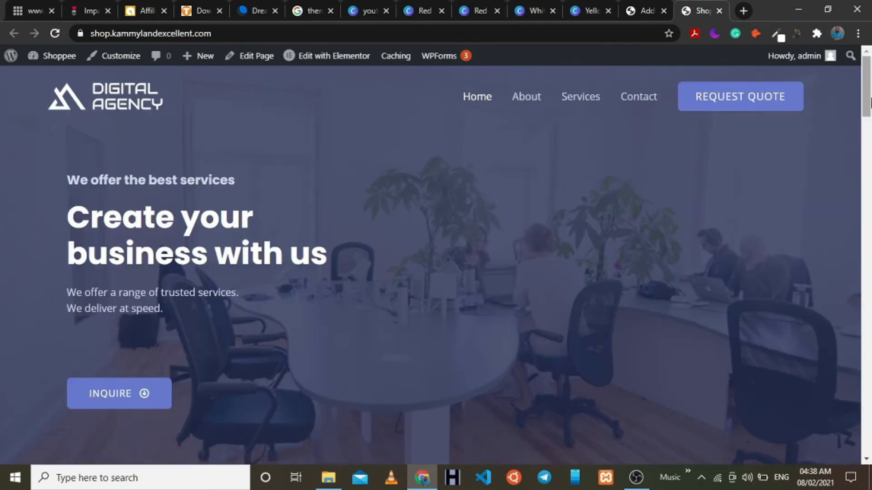
pyautogui.scroll(-3, 869, 102)
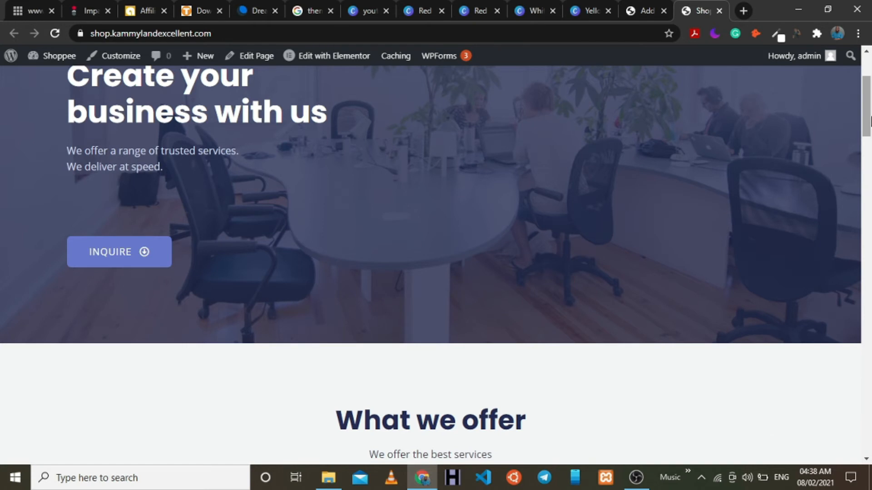
pyautogui.scroll(-6, 871, 146)
pyautogui.moveTo(870, 161); pyautogui.dragTo(858, 49)
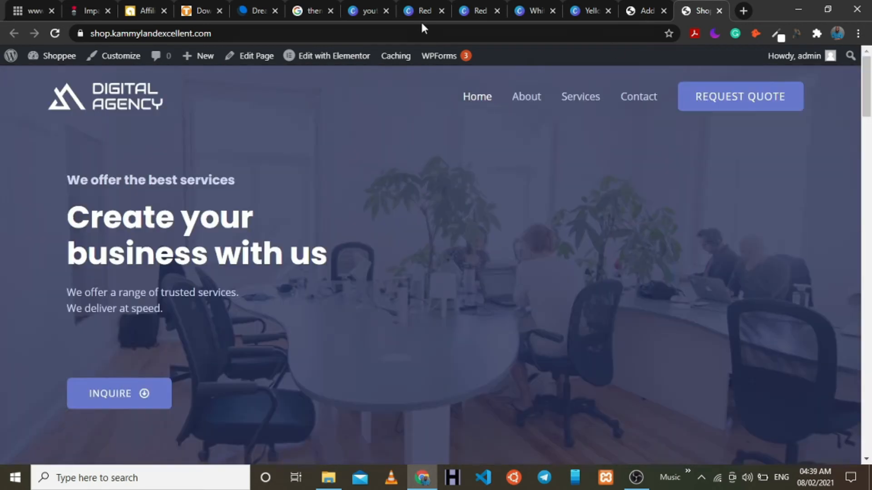
pyautogui.moveTo(324, 62)
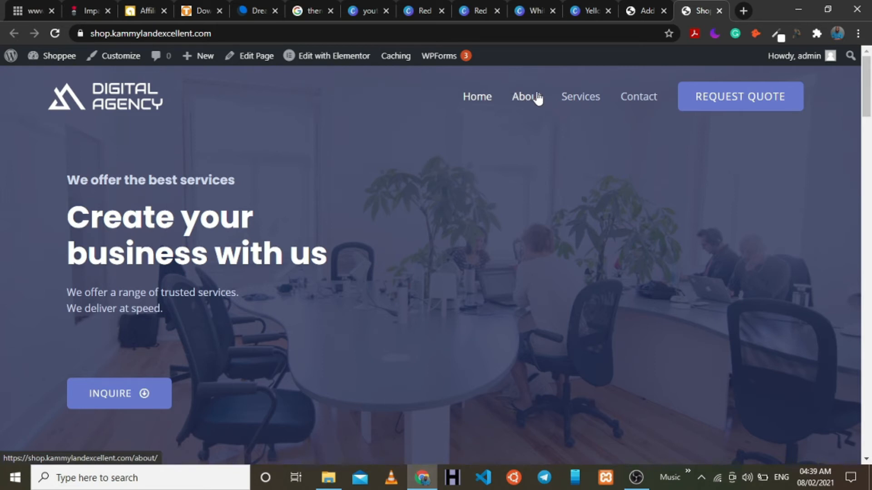
pyautogui.click(537, 97)
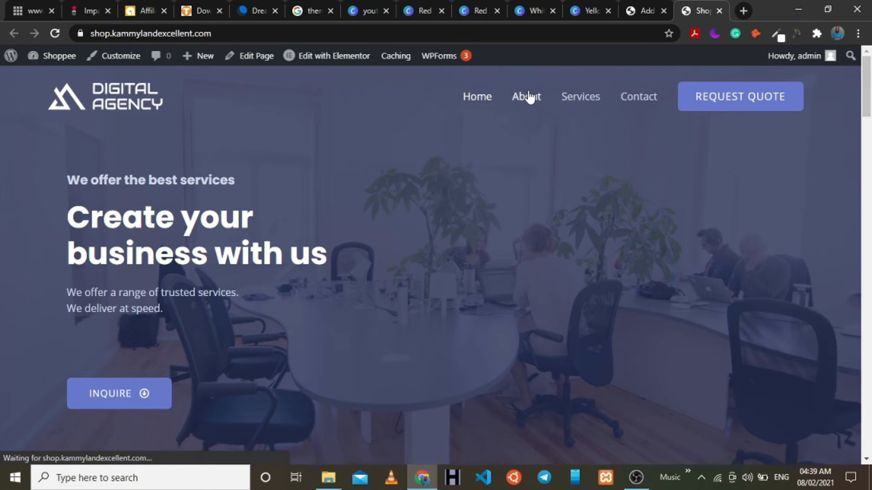
pyautogui.keyDown('ctrl'); pyautogui.click(528, 97); pyautogui.keyUp('ctrl')
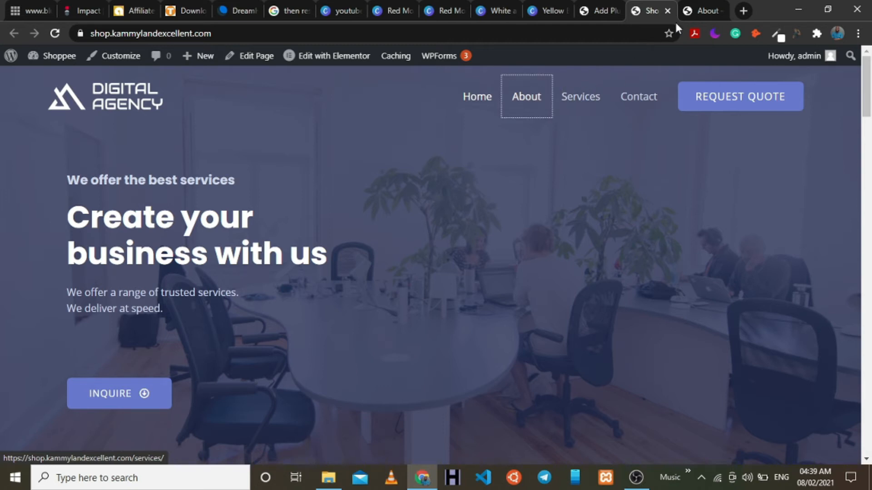
pyautogui.click(704, 11)
# Launch the About page in Elementor using Edit with Elementor in the admin bar.
pyautogui.moveTo(867, 119); pyautogui.dragTo(862, 21)
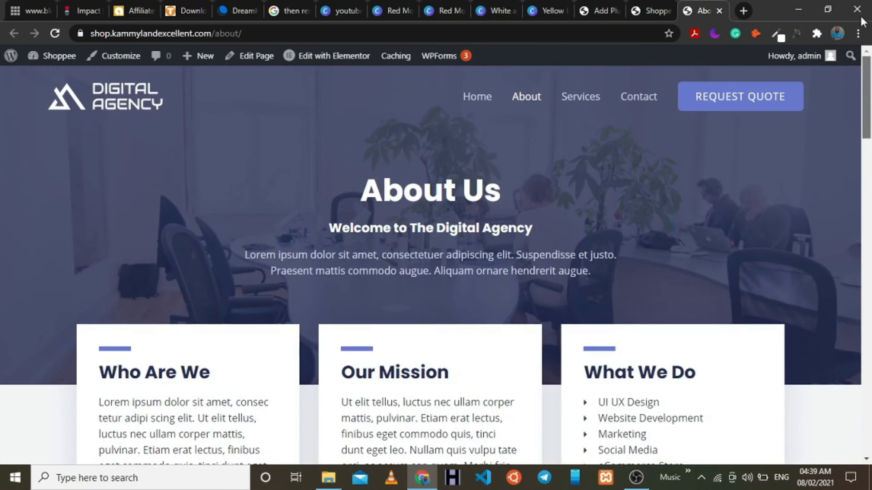
pyautogui.click(321, 62)
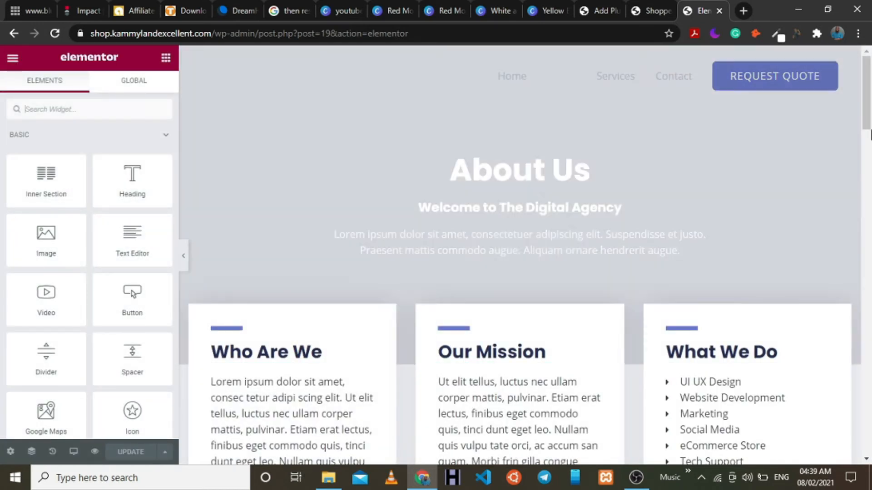
# Select the About Us headings and the Who Are We paragraph, then scroll down to Why Choose Us.
pyautogui.scroll(-2, 870, 136)
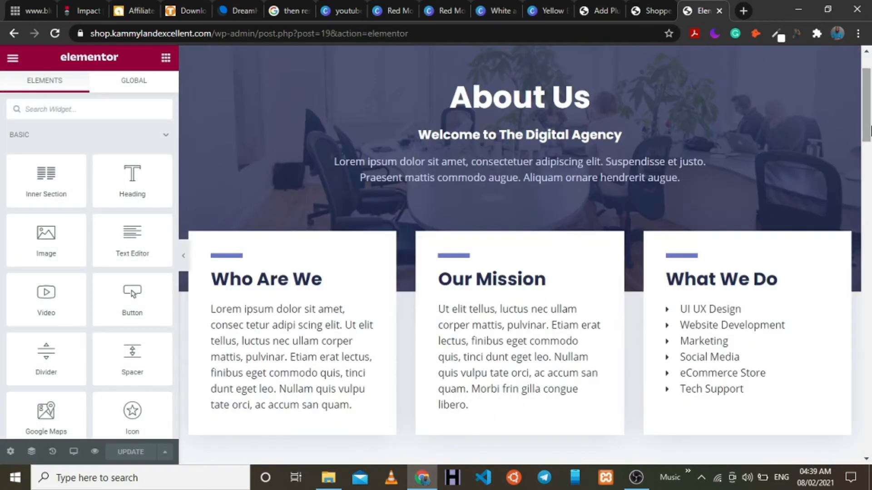
pyautogui.click(525, 128)
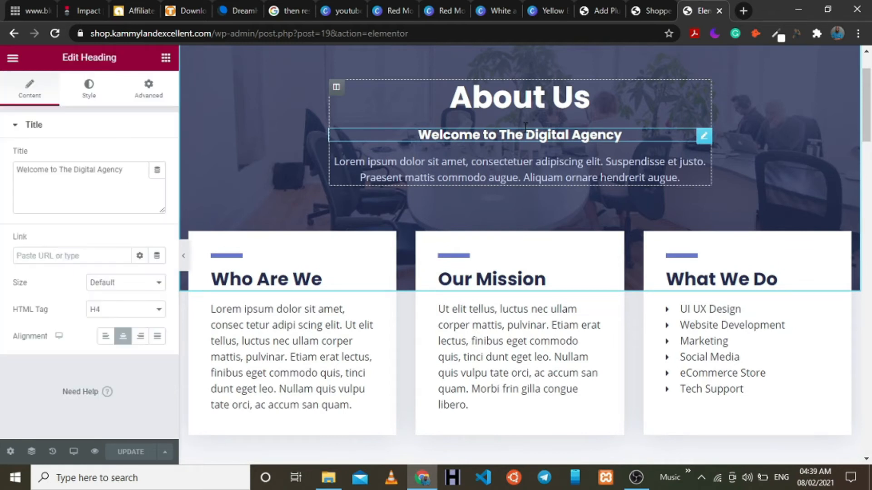
pyautogui.click(608, 112)
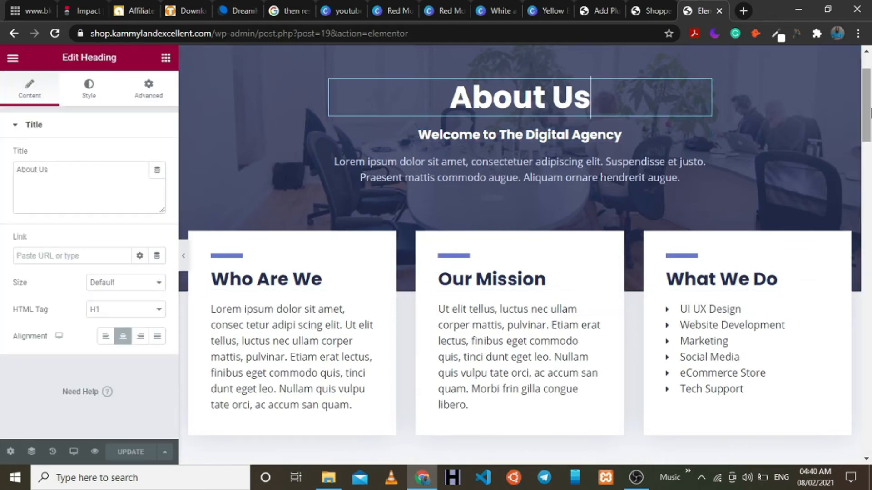
pyautogui.scroll(-1, 869, 129)
pyautogui.moveTo(871, 129); pyautogui.dragTo(871, 142)
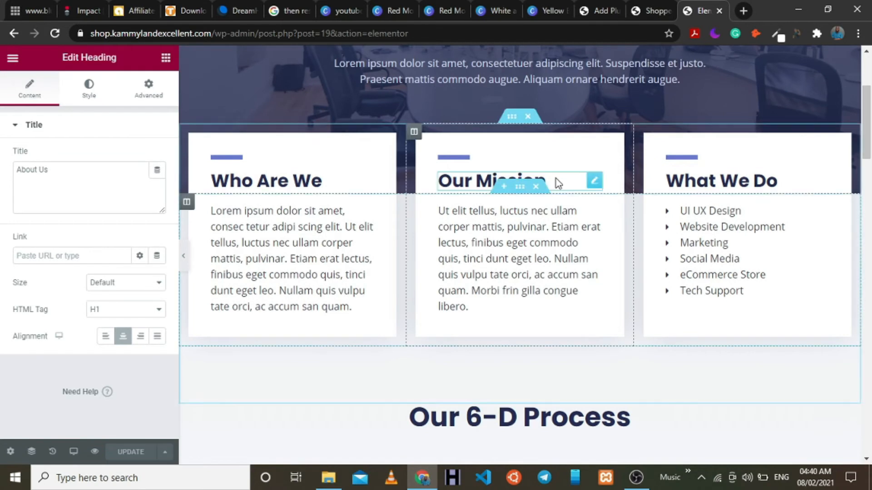
pyautogui.click(323, 261)
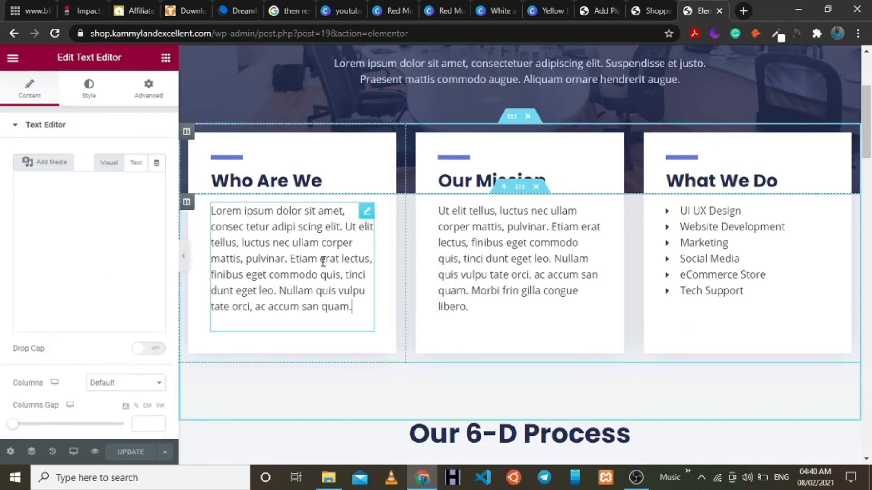
pyautogui.moveTo(870, 145); pyautogui.dragTo(870, 191)
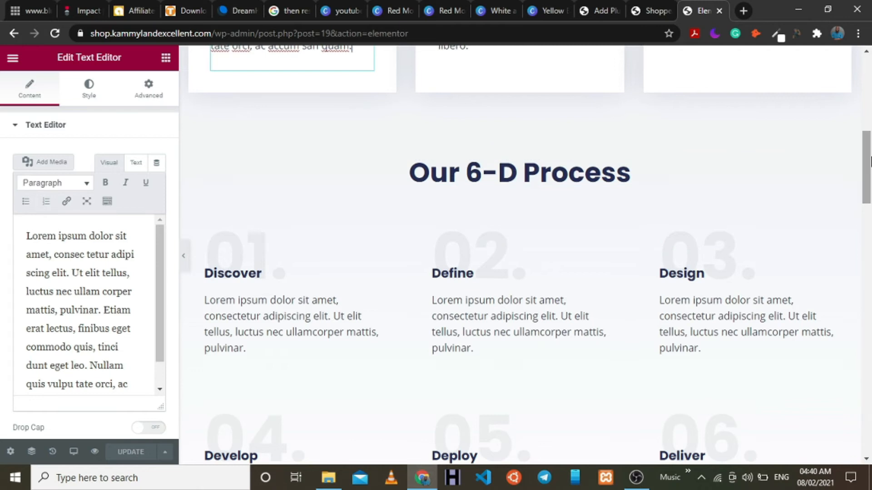
pyautogui.moveTo(870, 166); pyautogui.dragTo(871, 267)
# Select the Why Choose Us accordion and retitle its first item 'Speed delivery'.
pyautogui.click(704, 199)
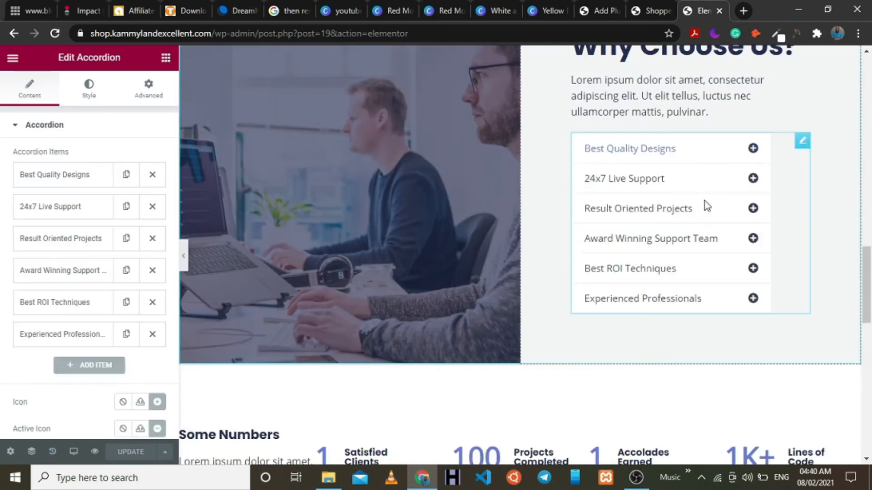
pyautogui.click(62, 180)
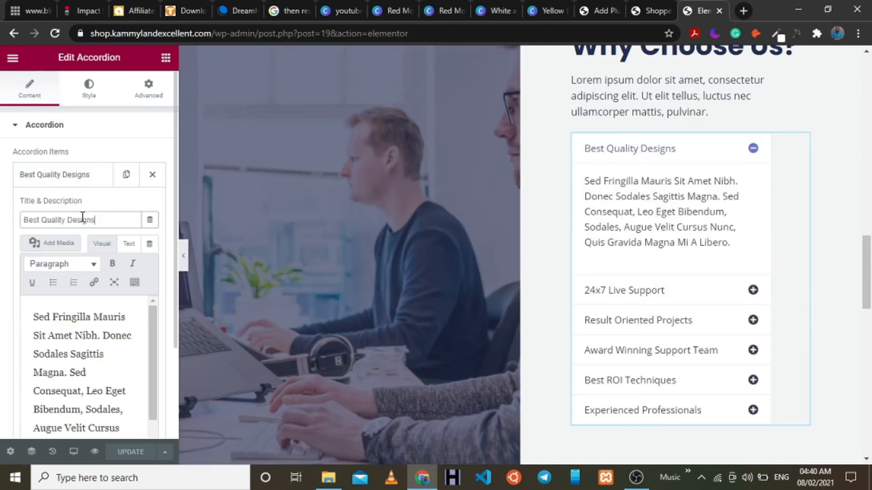
pyautogui.moveTo(95, 220); pyautogui.dragTo(20, 220)
pyautogui.write('PSpee')
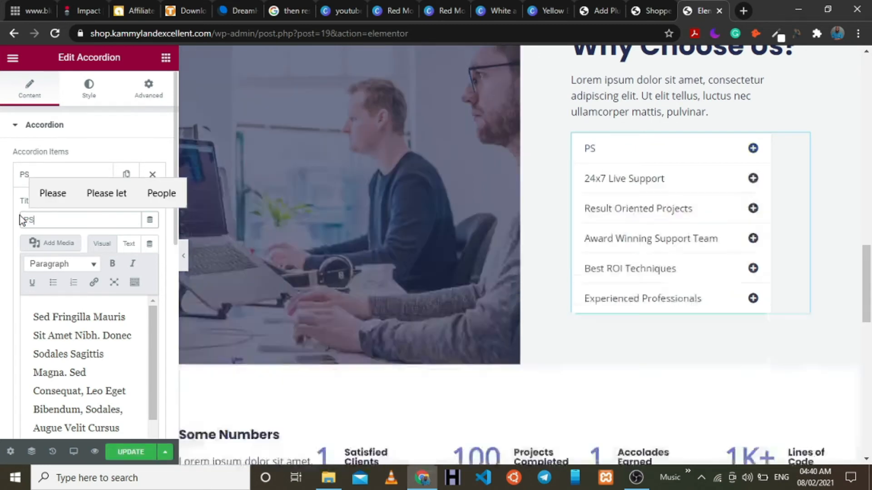
pyautogui.press('BackSpace')
pyautogui.press('BackSpace')
pyautogui.press('BackSpace')
pyautogui.press('BackSpace')
pyautogui.press('BackSpace')
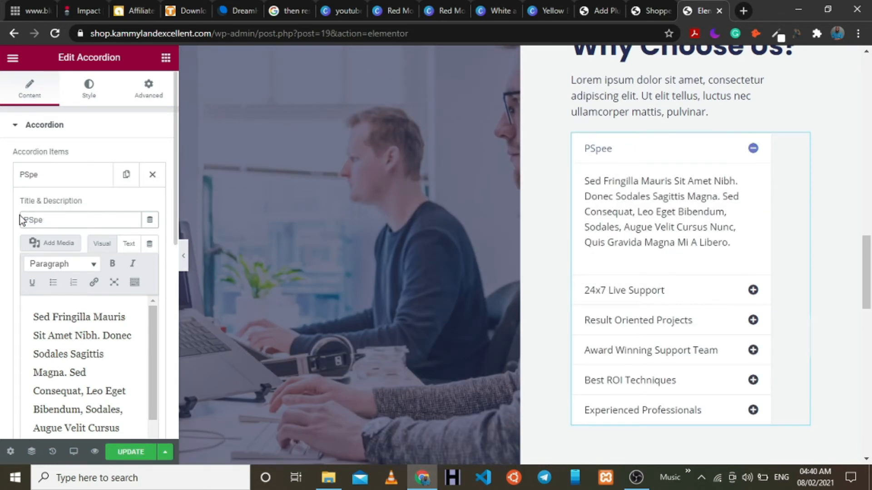
pyautogui.write('Sp')
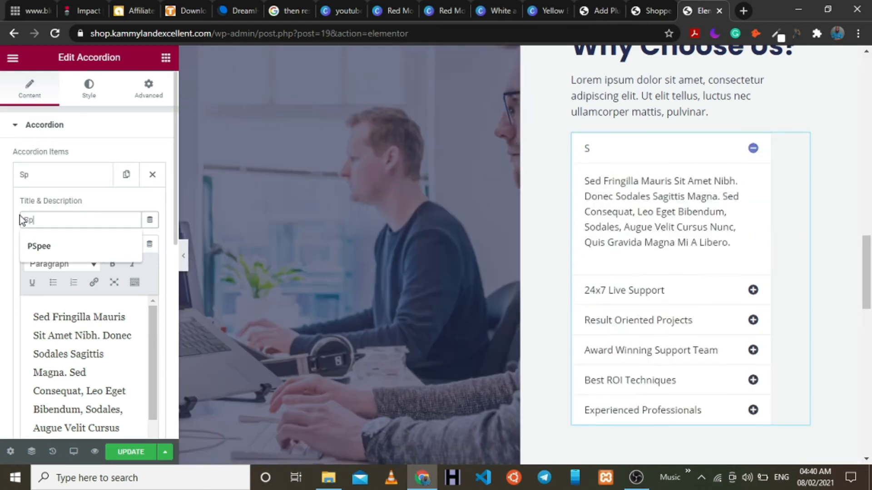
pyautogui.write('eed delivery')
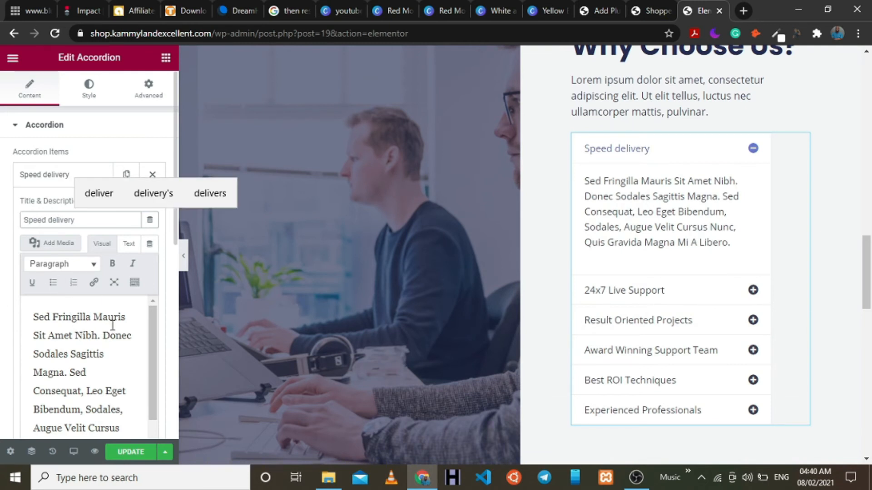
# Replace that item's description with 'We deliver on time' and collapse it in the preview.
pyautogui.click(132, 323)
pyautogui.hotkey('ctrl', 'a')
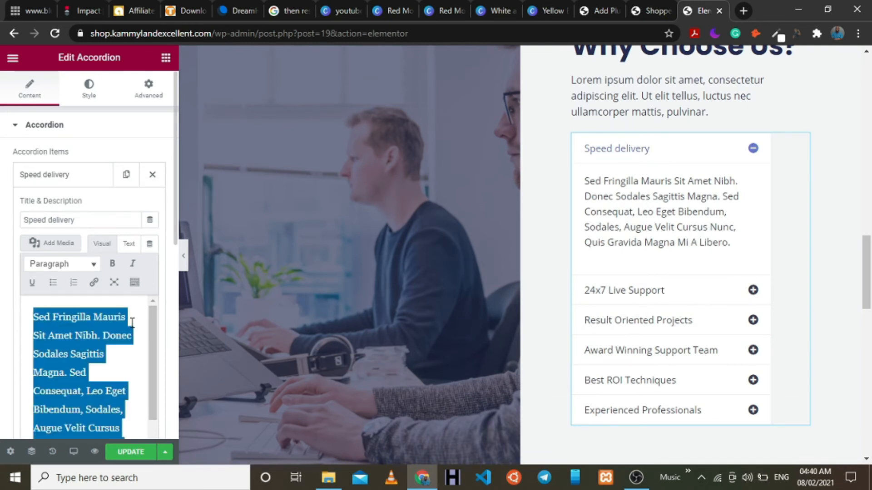
pyautogui.press('BackSpace')
pyautogui.write('We de')
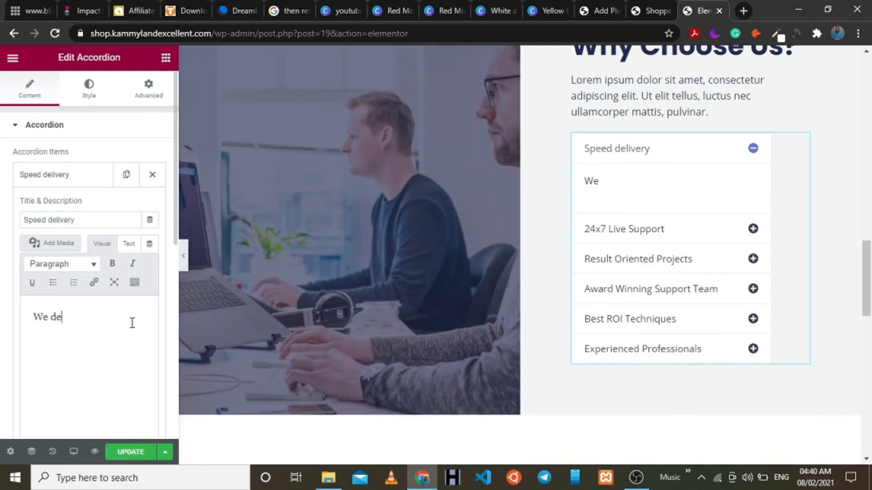
pyautogui.write('liver o')
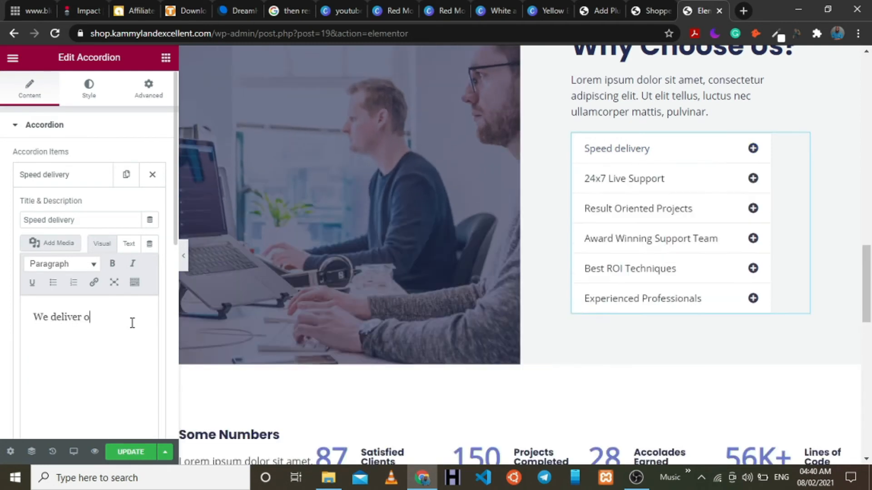
pyautogui.write('n time')
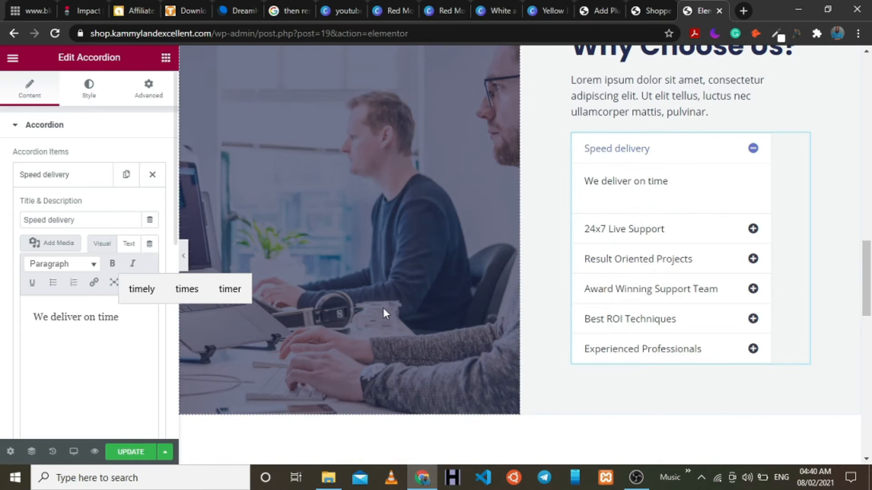
pyautogui.click(753, 149)
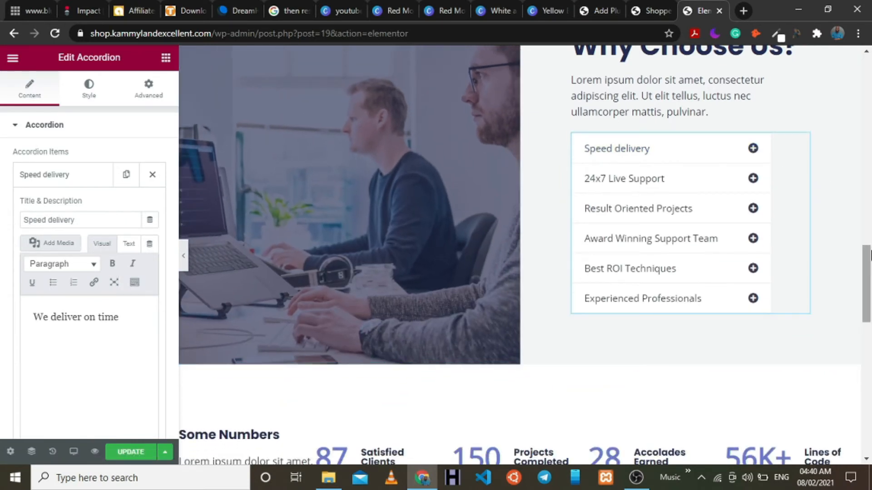
pyautogui.scroll(1, 870, 257)
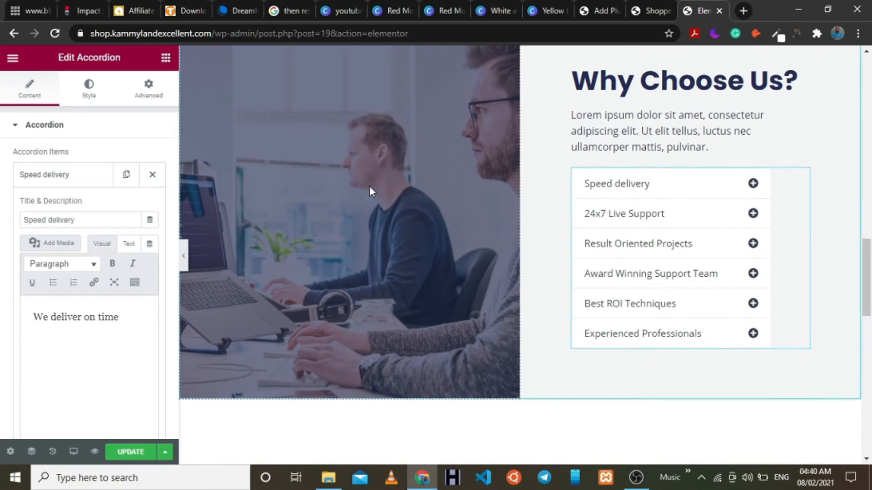
pyautogui.moveTo(869, 263); pyautogui.dragTo(871, 230)
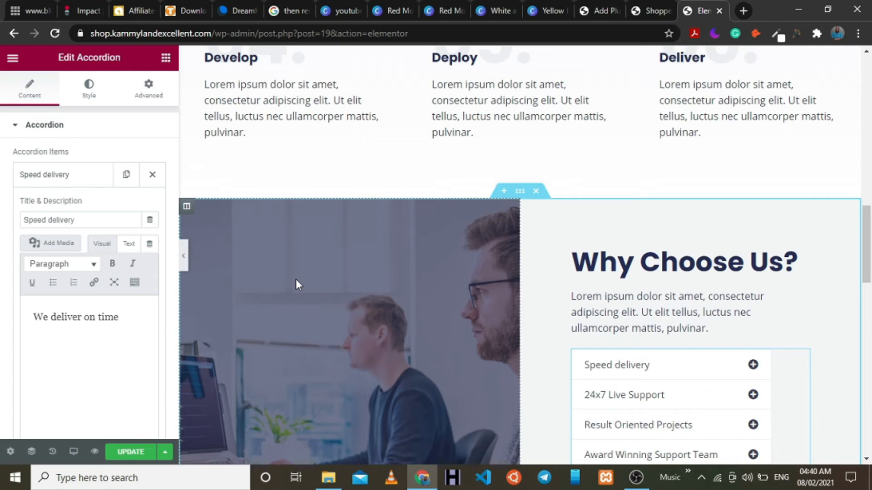
# Open the Why Choose Us image column's settings and view its Style options.
pyautogui.click(187, 207)
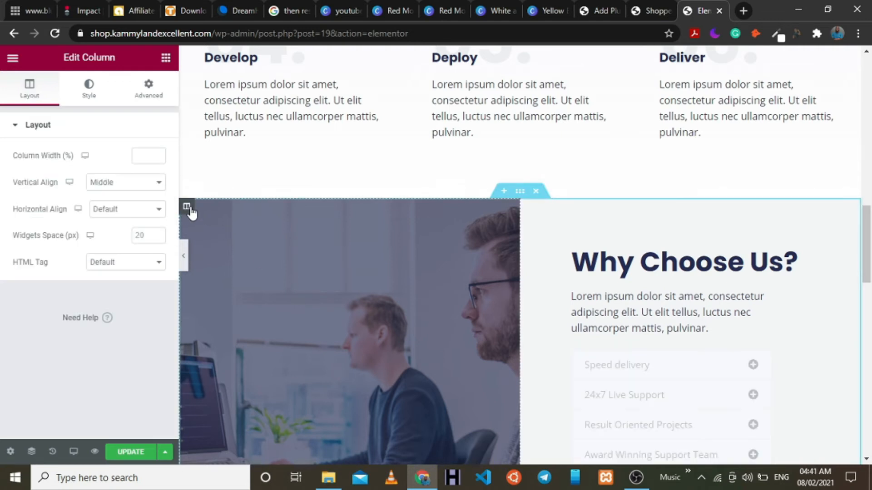
pyautogui.rightClick(342, 304)
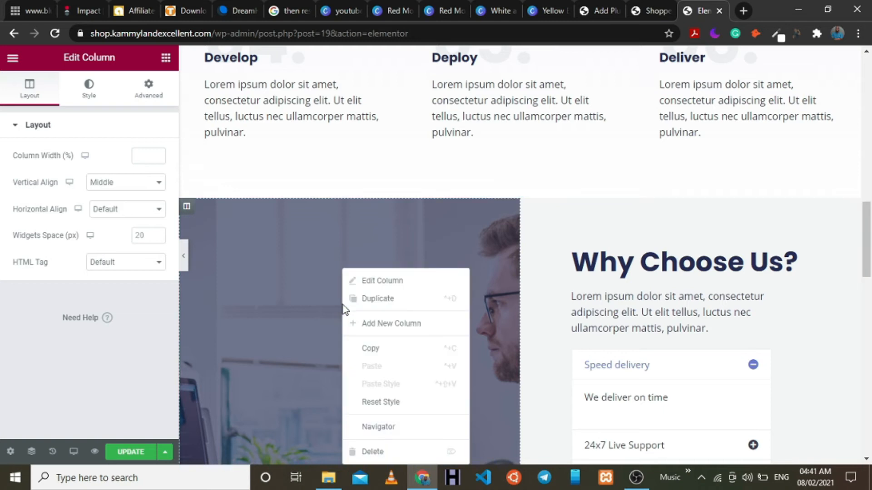
pyautogui.click(369, 282)
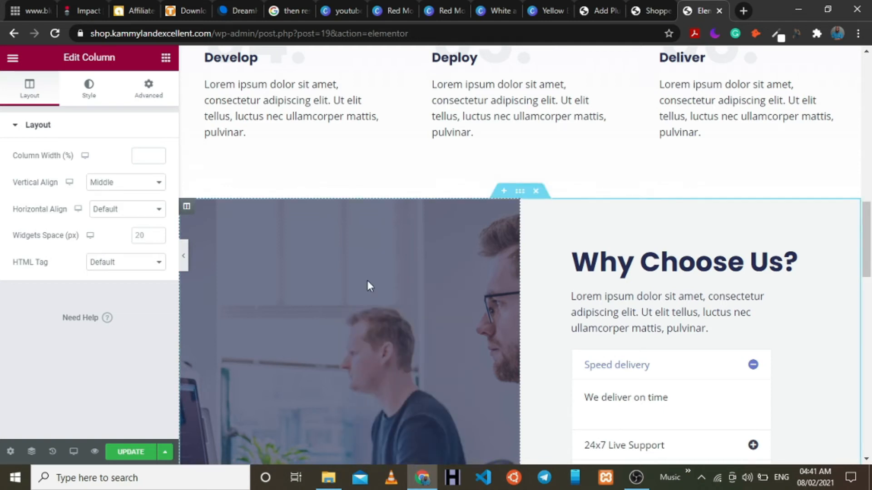
pyautogui.click(88, 97)
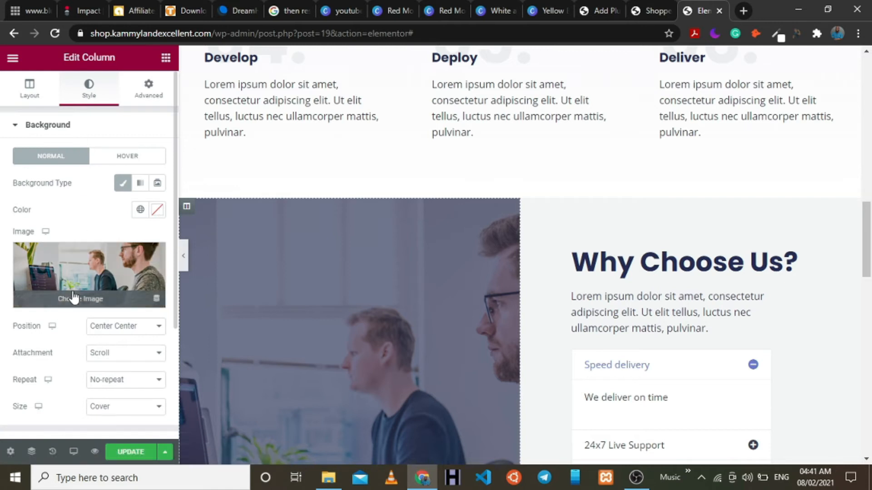
# Scroll down to the Some Numbers stats and select the Projects Completed heading.
pyautogui.moveTo(870, 233); pyautogui.dragTo(869, 319)
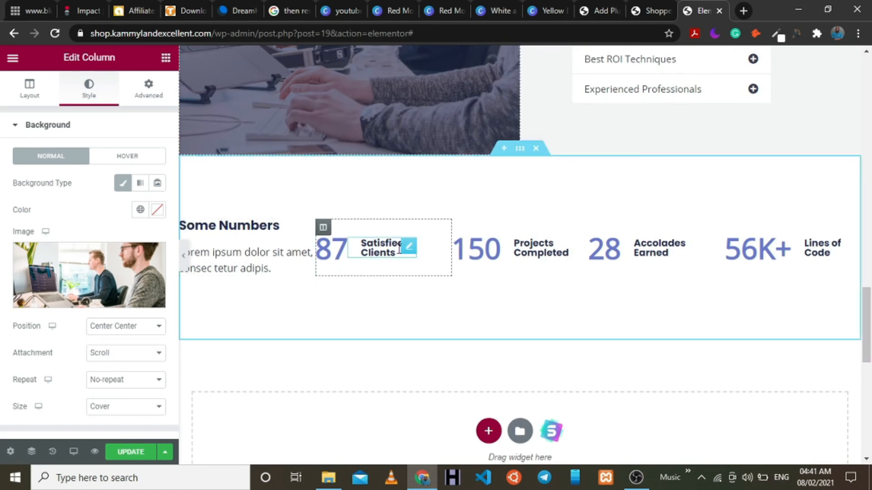
pyautogui.click(562, 253)
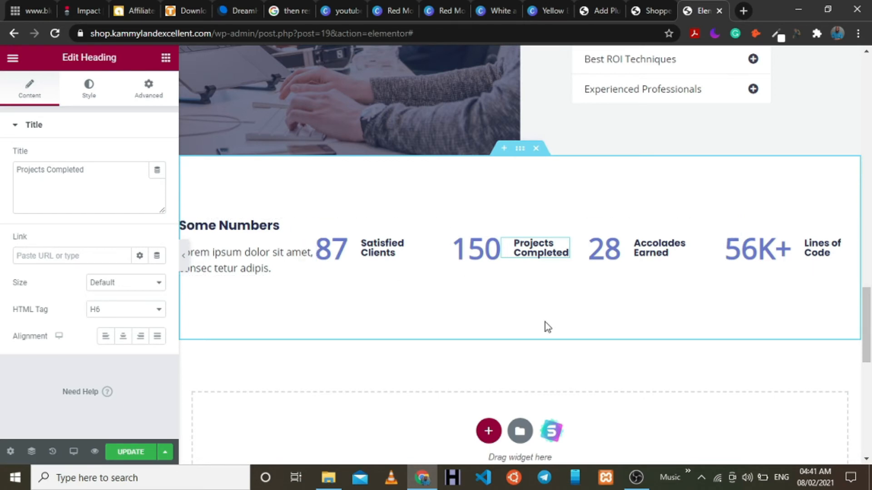
pyautogui.moveTo(869, 312); pyautogui.dragTo(870, 340)
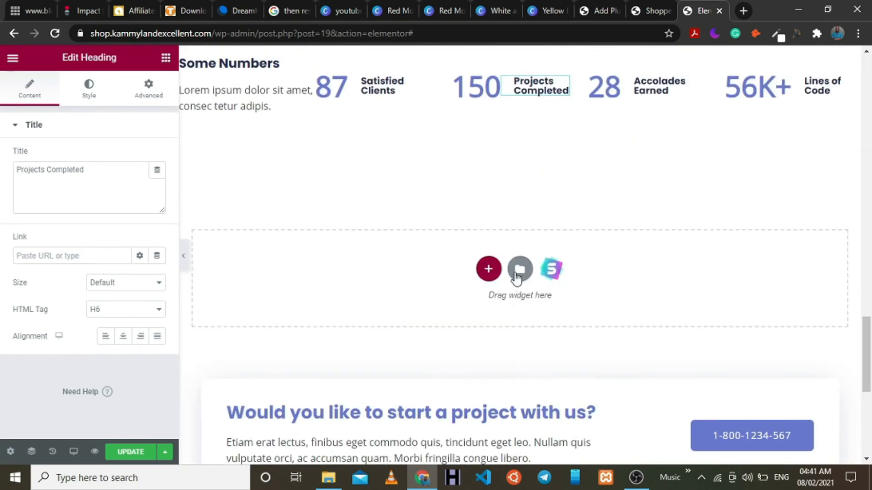
# Open the template library for a new section below Some Numbers and show its Blocks.
pyautogui.click(489, 268)
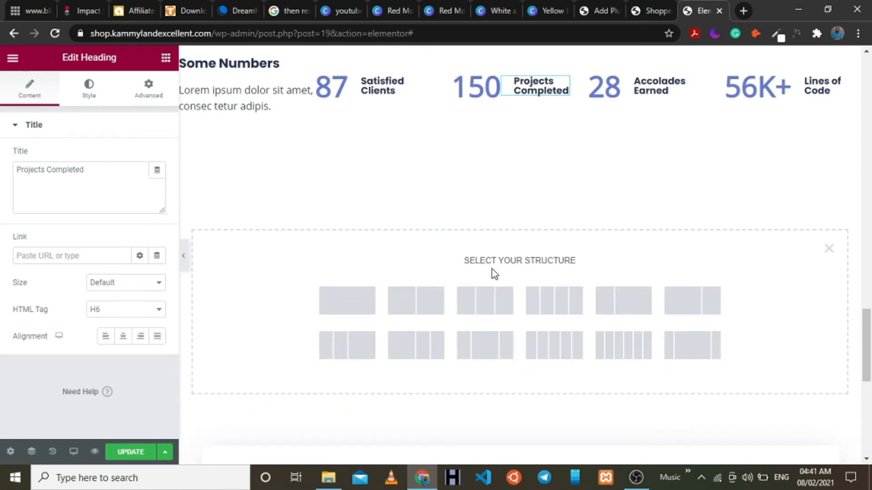
pyautogui.click(829, 249)
pyautogui.click(521, 271)
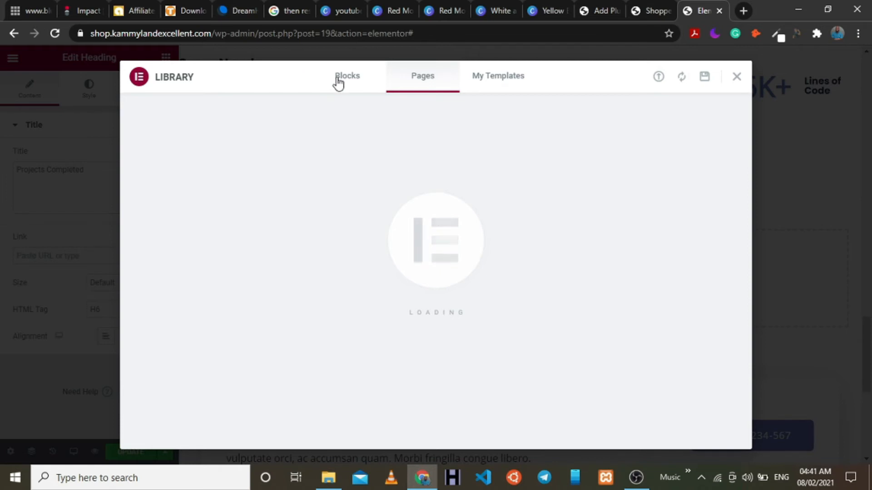
pyautogui.click(338, 82)
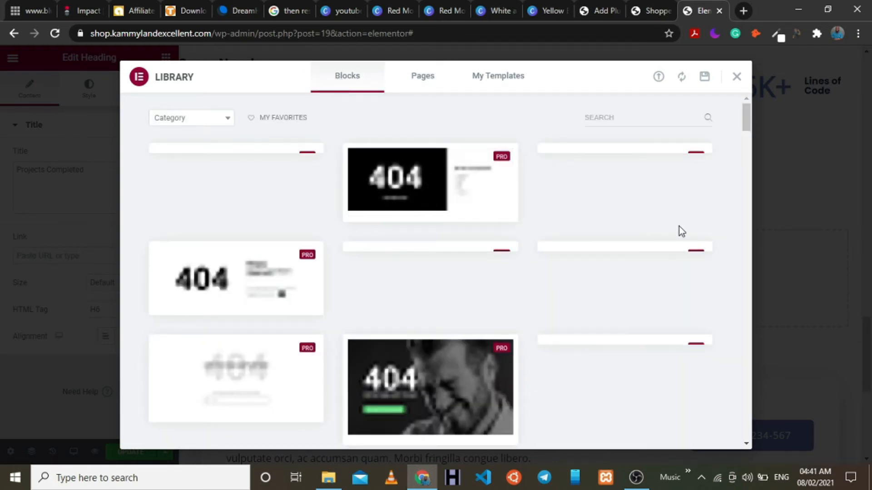
# Filter the template blocks to the About category.
pyautogui.scroll(-6, 746, 133)
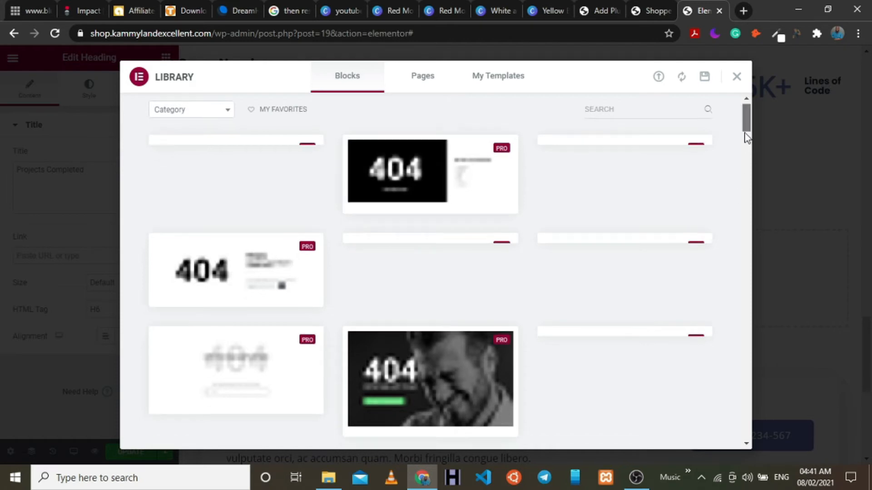
pyautogui.scroll(6, 748, 132)
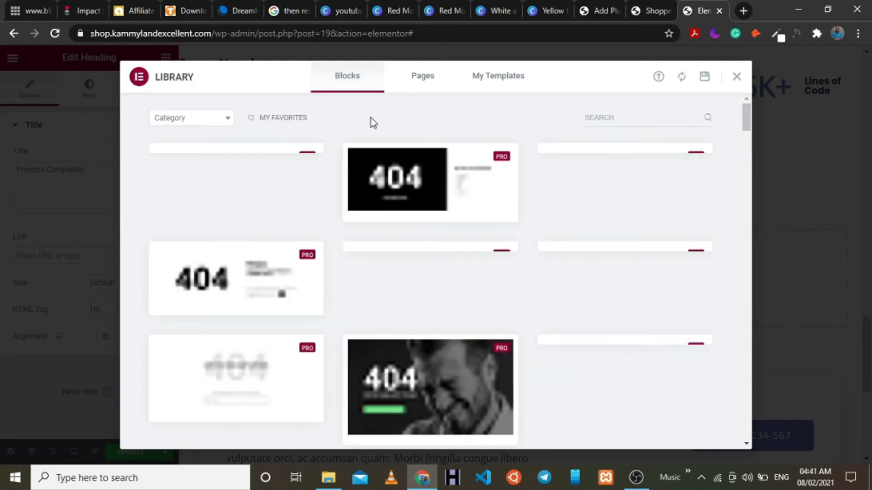
pyautogui.click(214, 118)
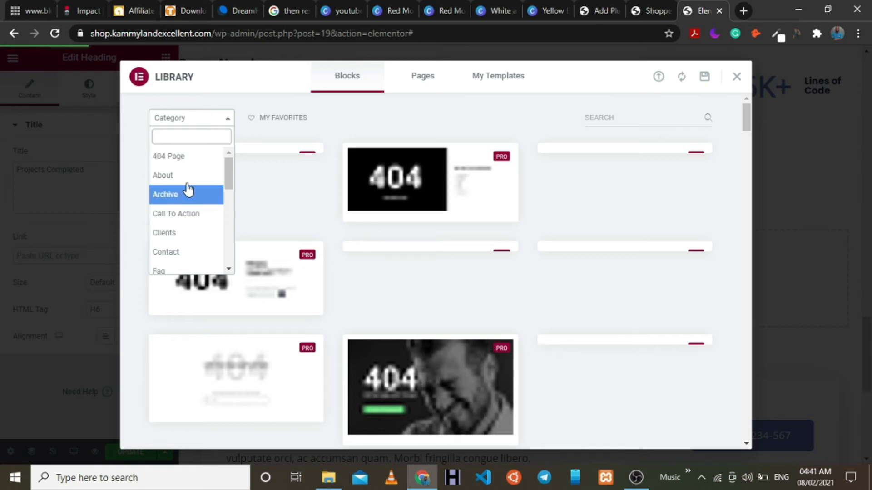
pyautogui.moveTo(230, 175)
pyautogui.mouseDown()
pyautogui.moveTo(234, 200)
pyautogui.moveTo(230, 169)
pyautogui.mouseUp()
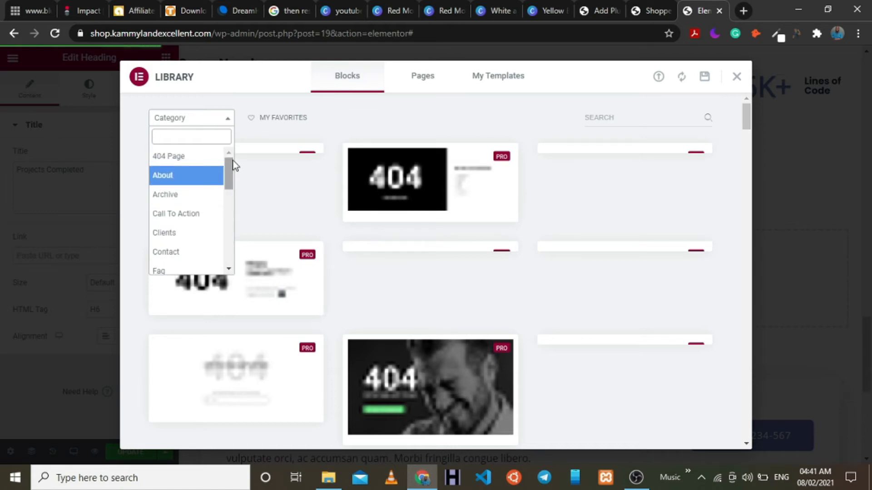
pyautogui.click(179, 177)
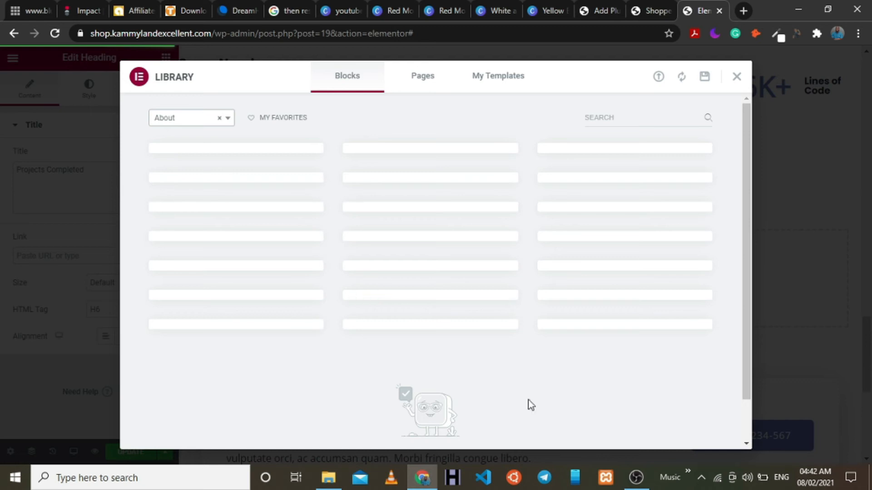
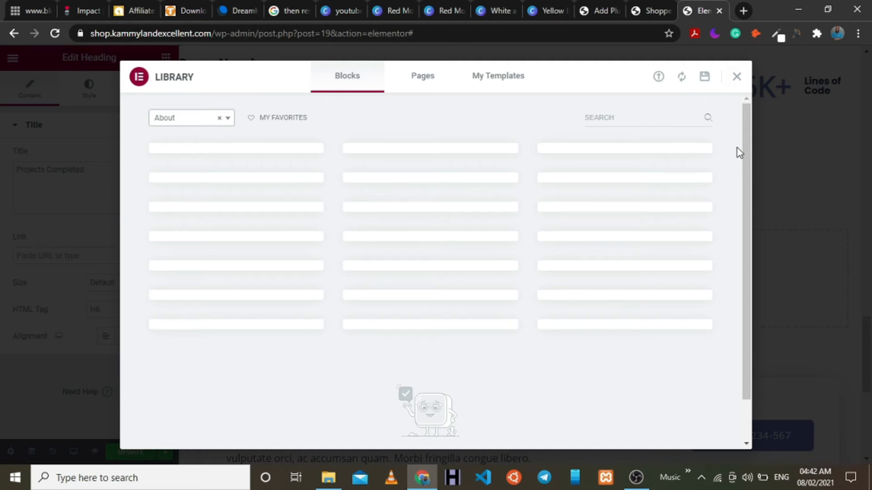
# Insert the 'Company is a collective' block from the About blocks in the library.
pyautogui.moveTo(196, 153)
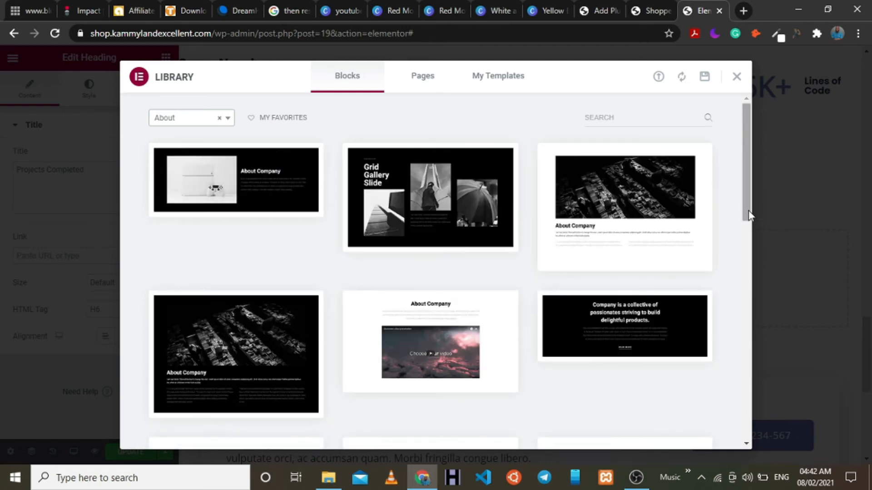
pyautogui.moveTo(748, 214); pyautogui.dragTo(753, 296)
pyautogui.moveTo(216, 225)
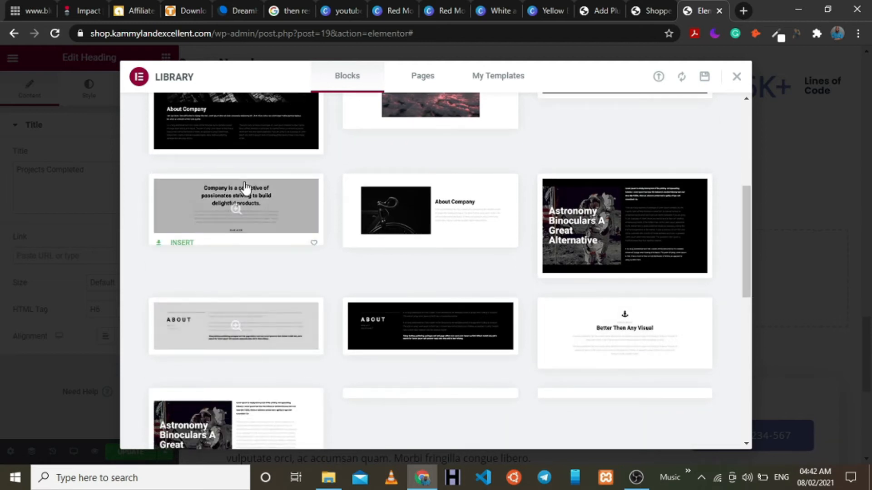
pyautogui.click(177, 235)
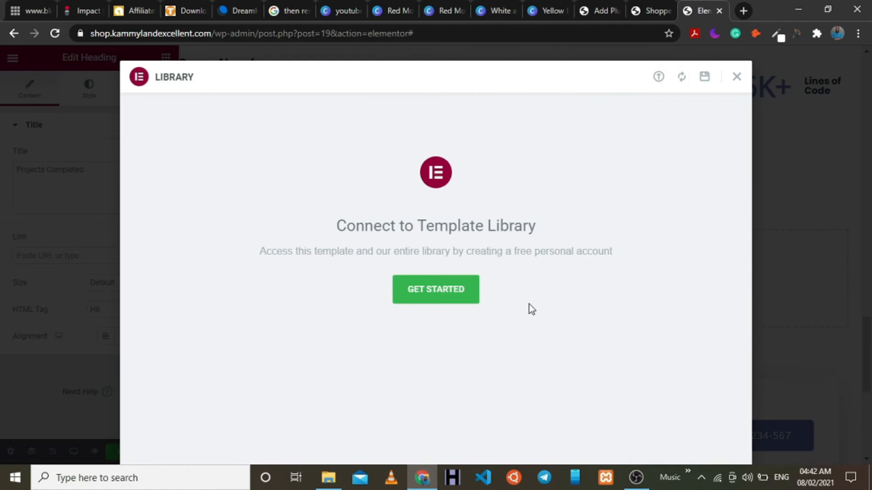
# Begin connecting to the Template Library and sign out to use a different Elementor account.
pyautogui.click(467, 291)
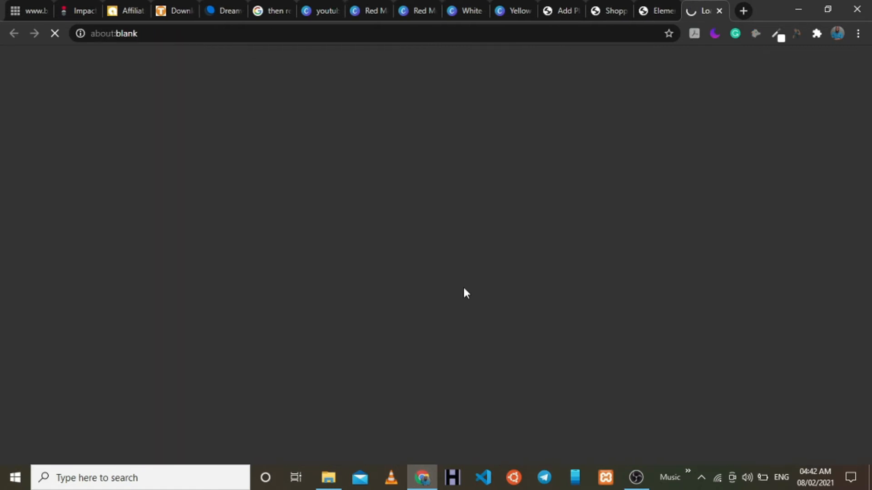
pyautogui.click(655, 15)
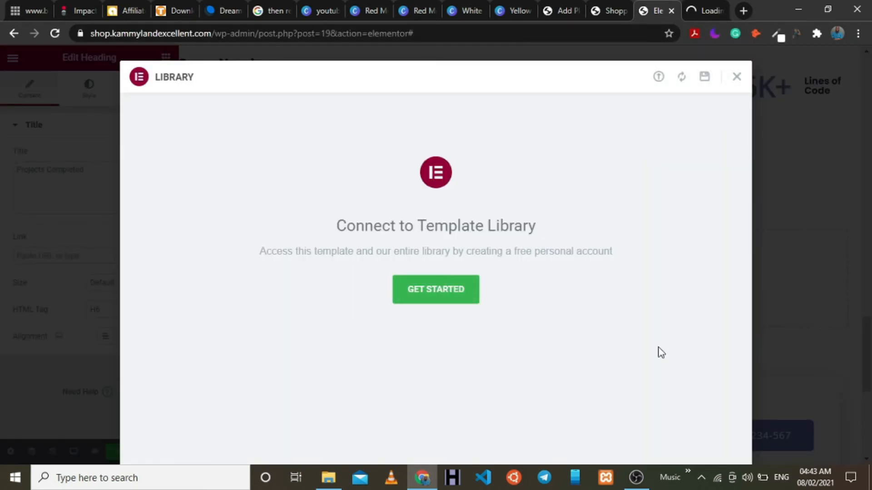
pyautogui.click(699, 5)
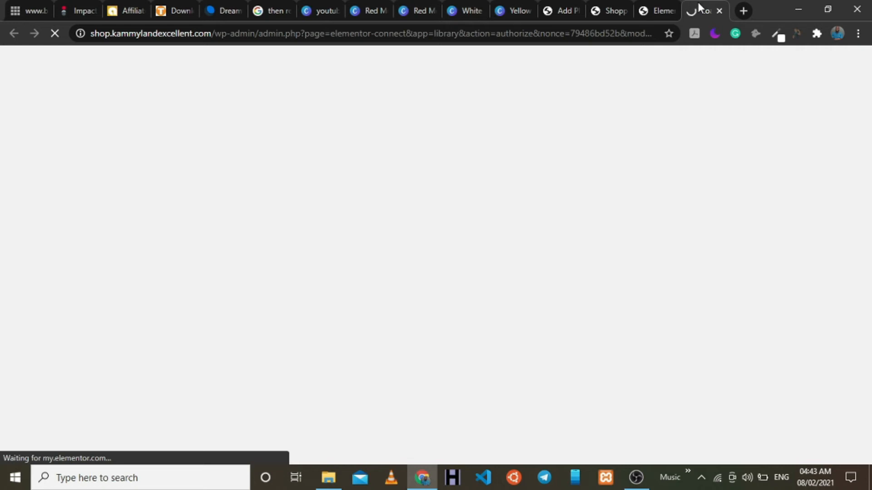
pyautogui.click(658, 11)
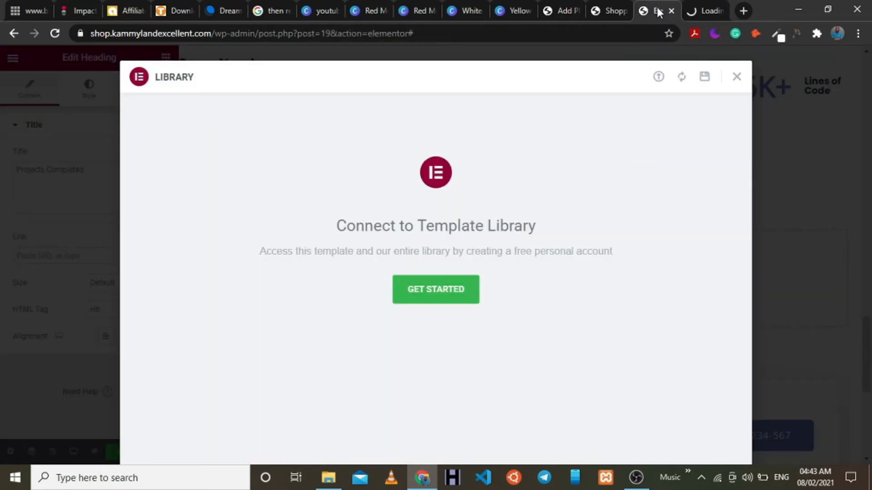
pyautogui.click(701, 10)
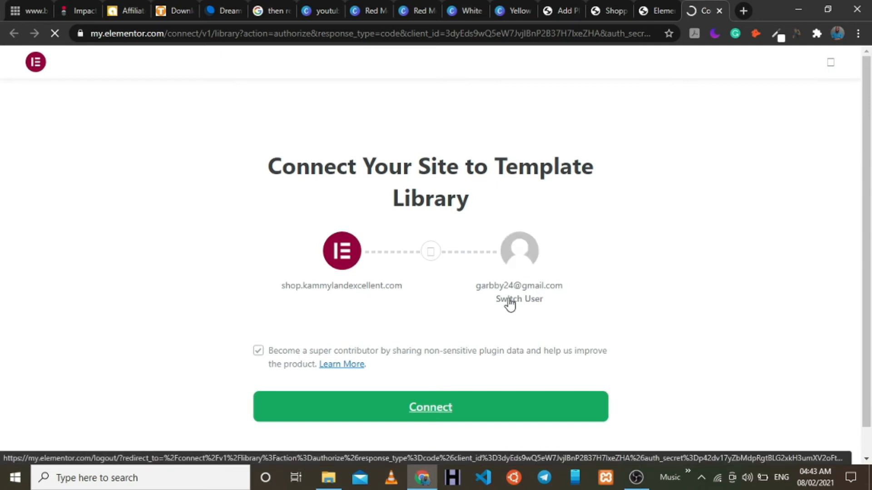
pyautogui.moveTo(870, 205); pyautogui.dragTo(870, 235)
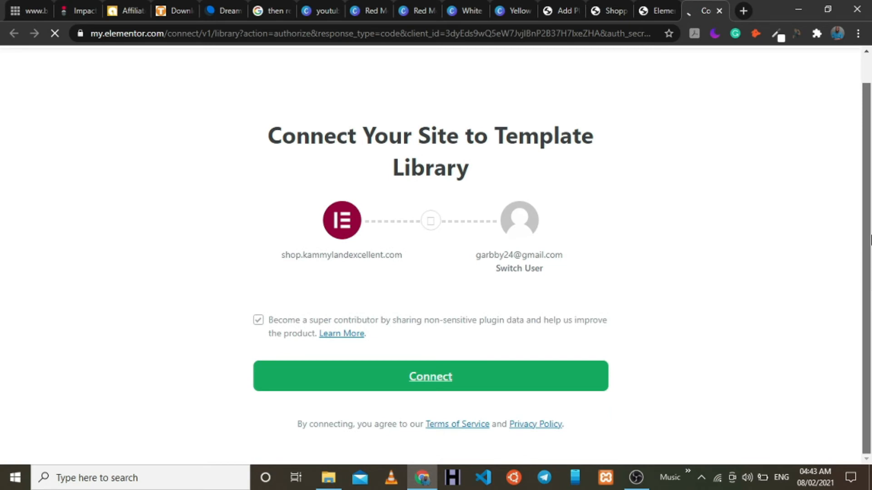
pyautogui.click(526, 270)
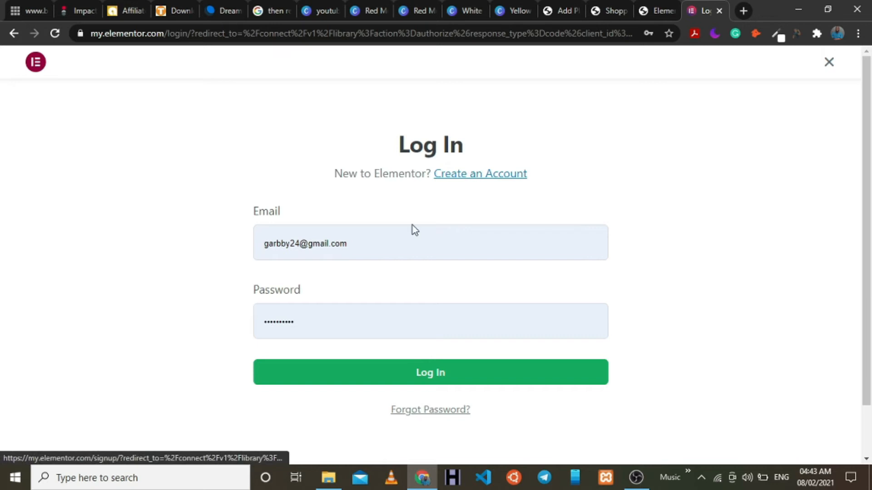
# Log in to Elementor with a different saved account.
pyautogui.click(378, 236)
pyautogui.moveTo(378, 236); pyautogui.dragTo(235, 273)
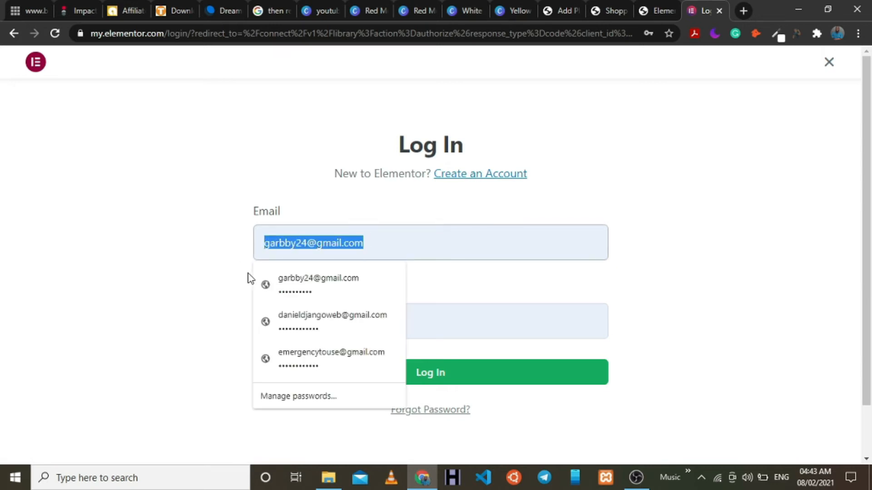
pyautogui.click(337, 344)
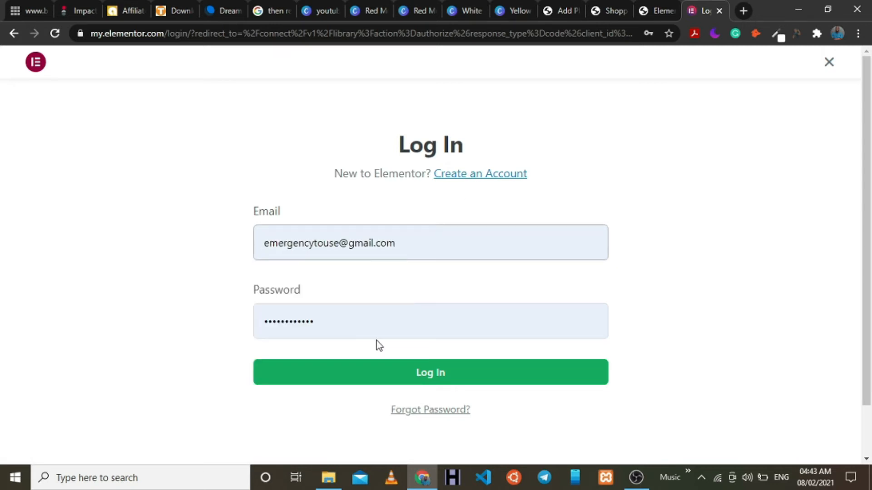
pyautogui.click(388, 369)
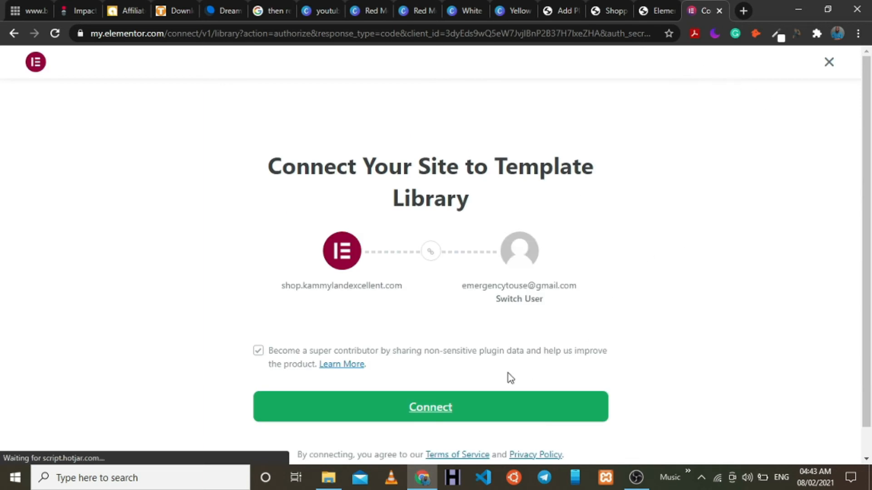
# Untick plugin-data sharing and connect the site to the Template Library.
pyautogui.click(259, 351)
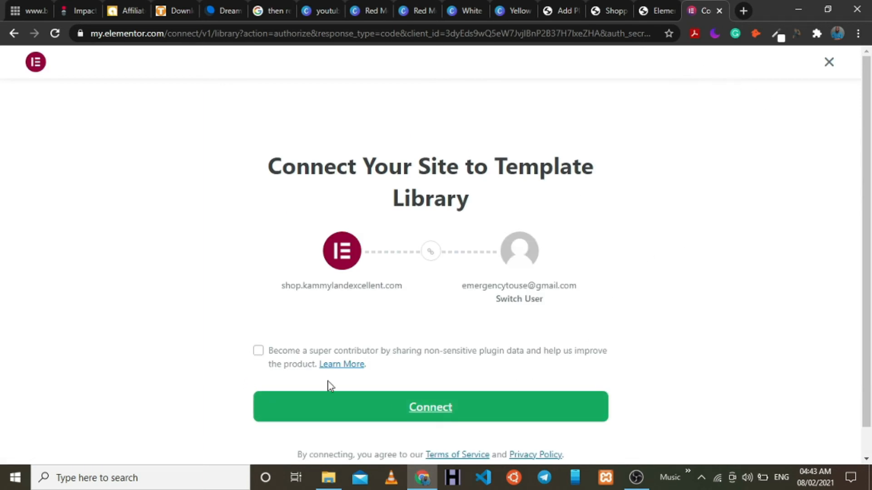
pyautogui.click(407, 409)
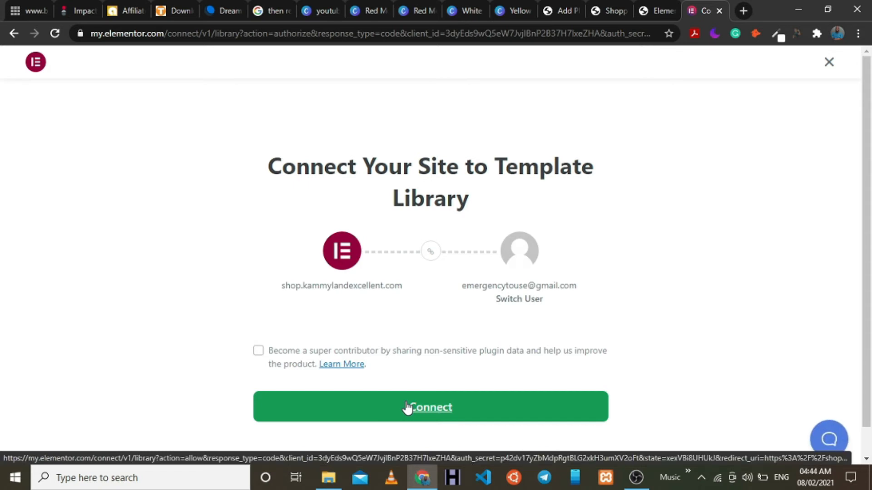
pyautogui.click(457, 410)
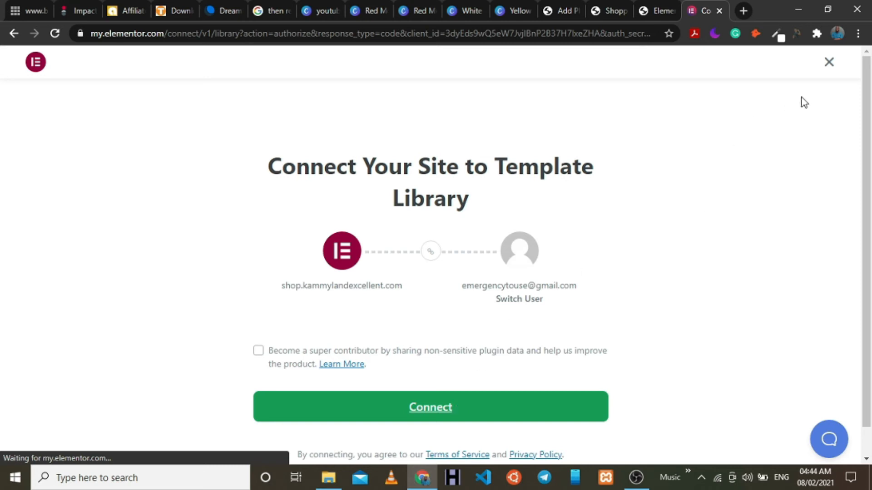
pyautogui.moveTo(867, 106); pyautogui.dragTo(870, 251)
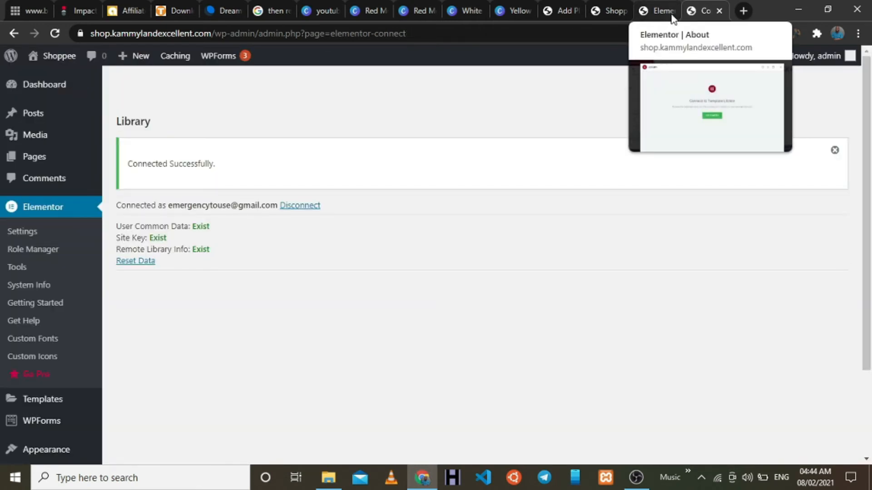
# Close the leftover connection tabs and the Library dialog, then update the page.
pyautogui.click(719, 10)
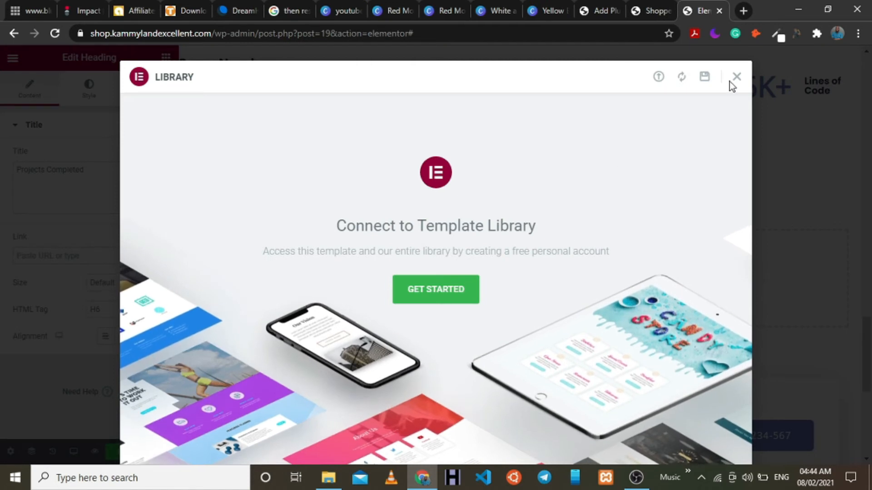
pyautogui.click(464, 288)
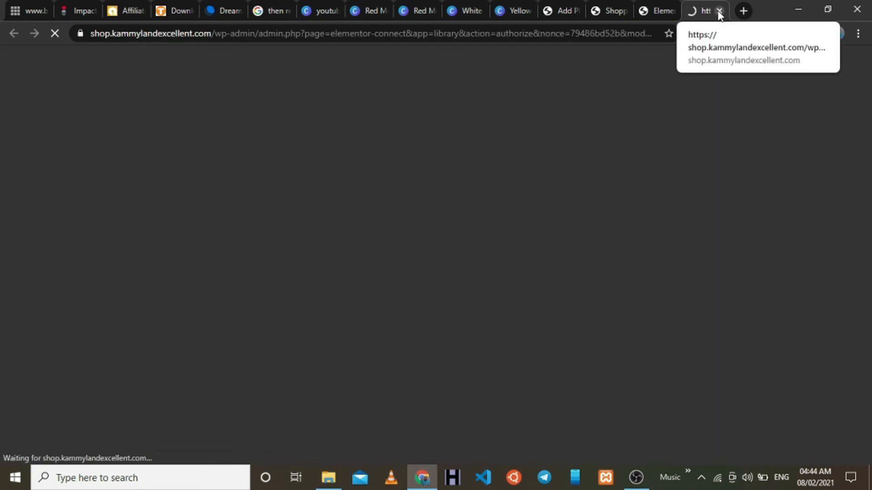
pyautogui.click(719, 11)
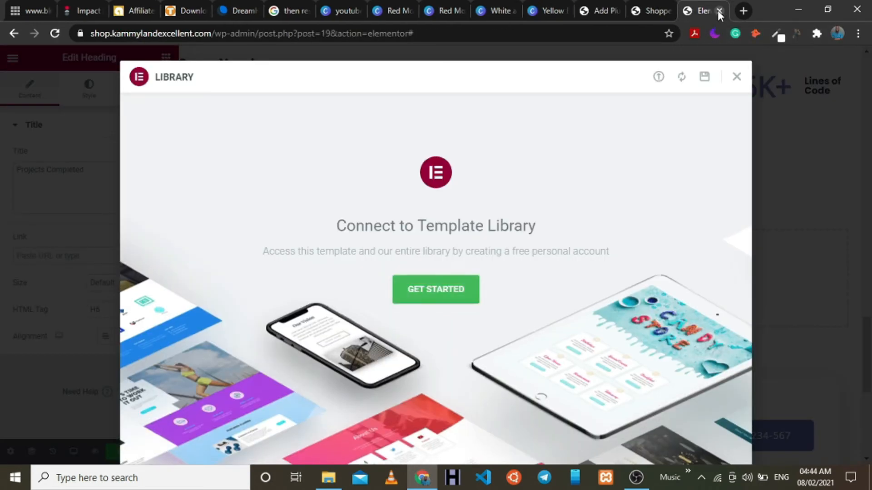
pyautogui.click(736, 77)
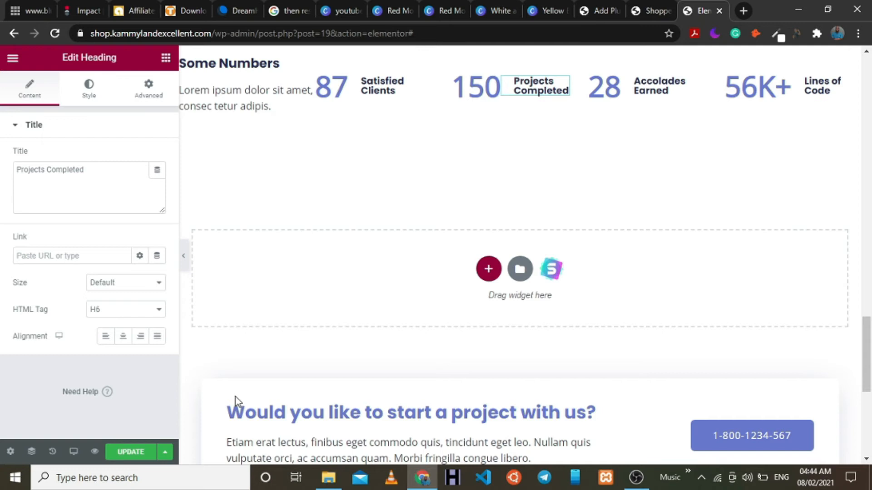
pyautogui.click(132, 457)
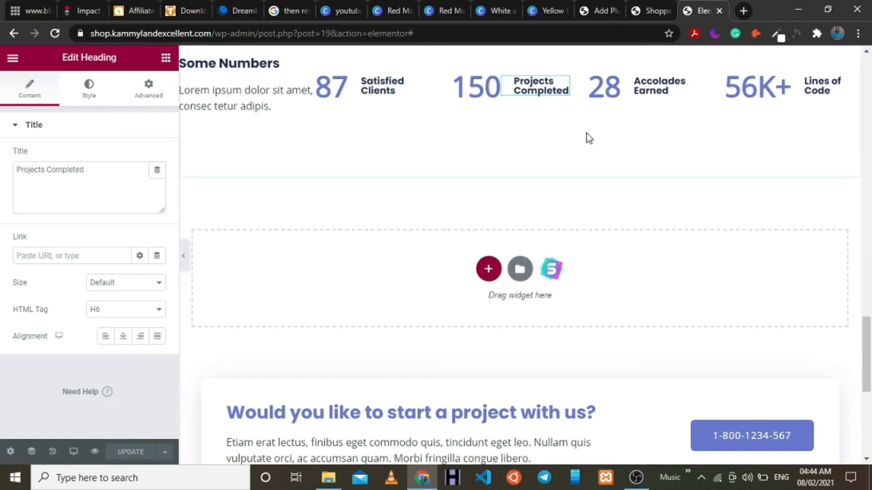
# Filter library Blocks to About and insert the 'Company is a collective' block again.
pyautogui.click(520, 270)
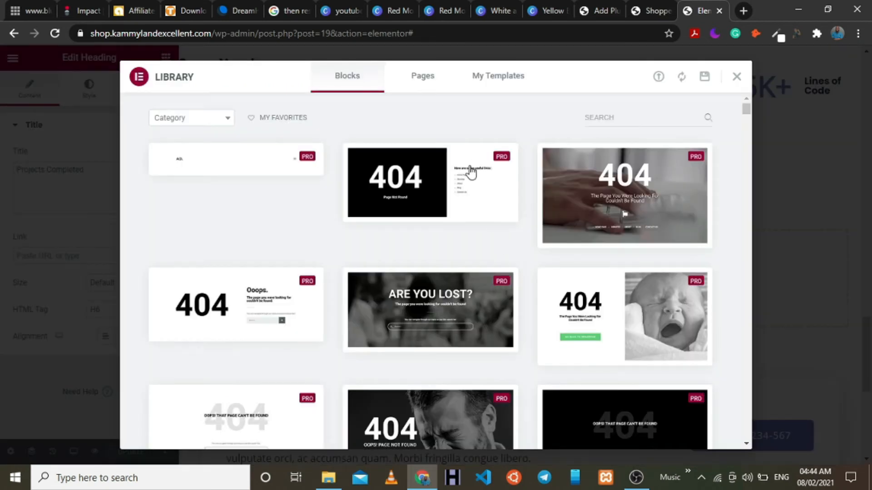
pyautogui.click(188, 122)
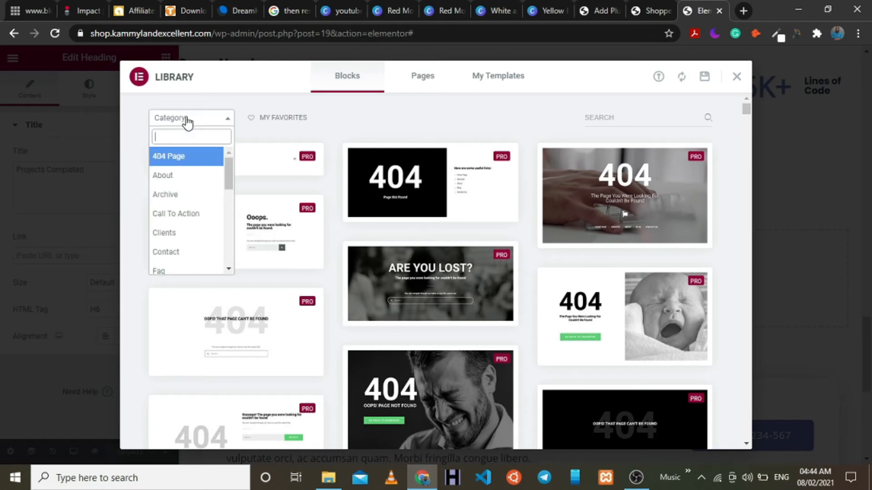
pyautogui.click(174, 175)
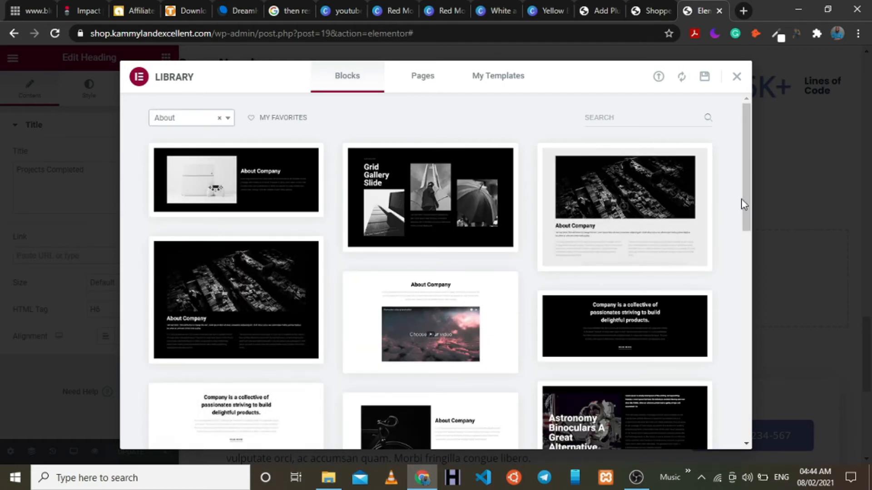
pyautogui.moveTo(744, 194); pyautogui.dragTo(747, 217)
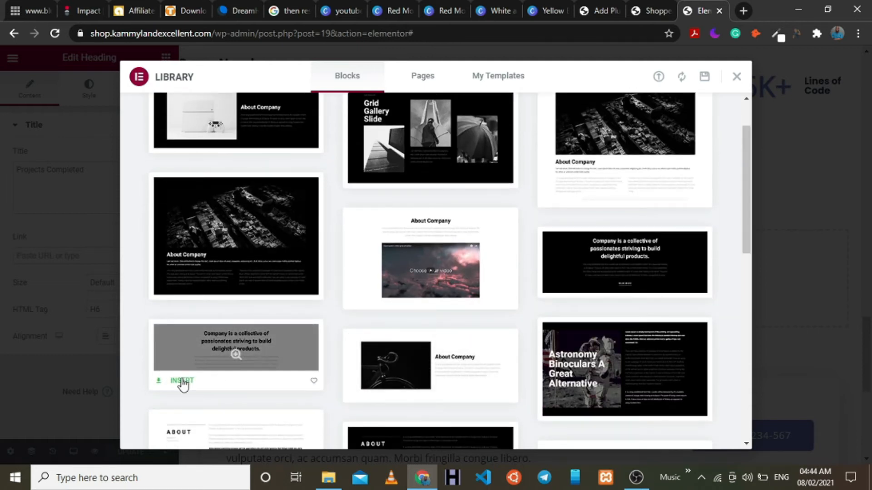
pyautogui.click(182, 381)
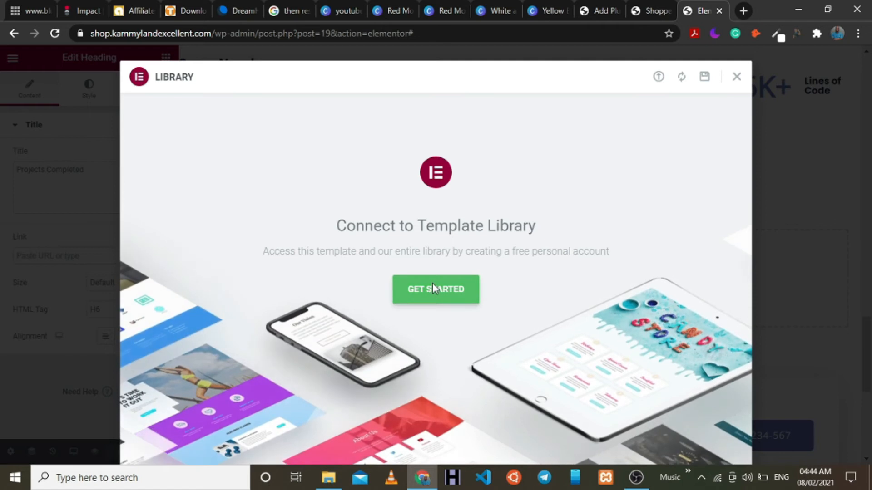
# Retry the library connection, see it is already connected, and close the Library.
pyautogui.click(434, 288)
pyautogui.click(720, 11)
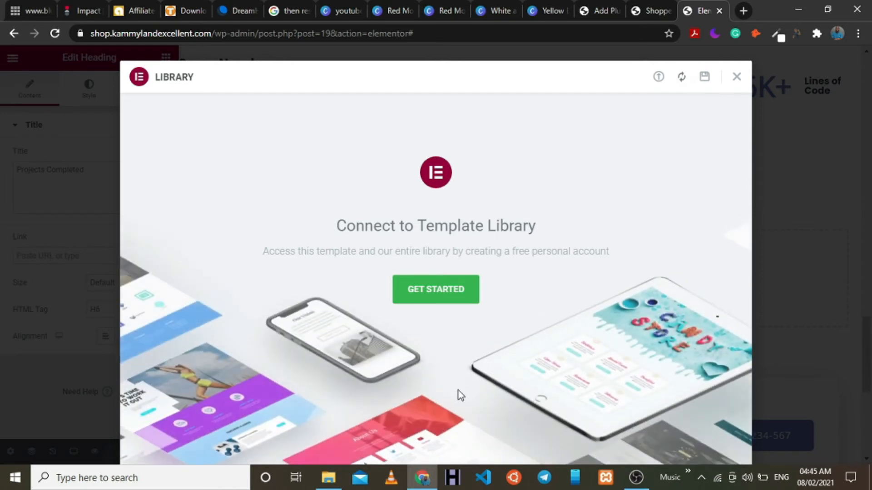
pyautogui.click(441, 298)
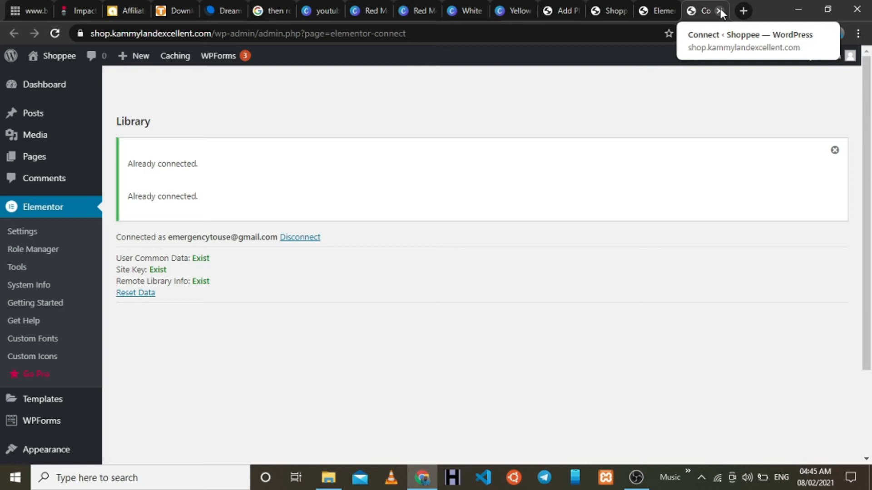
pyautogui.click(720, 11)
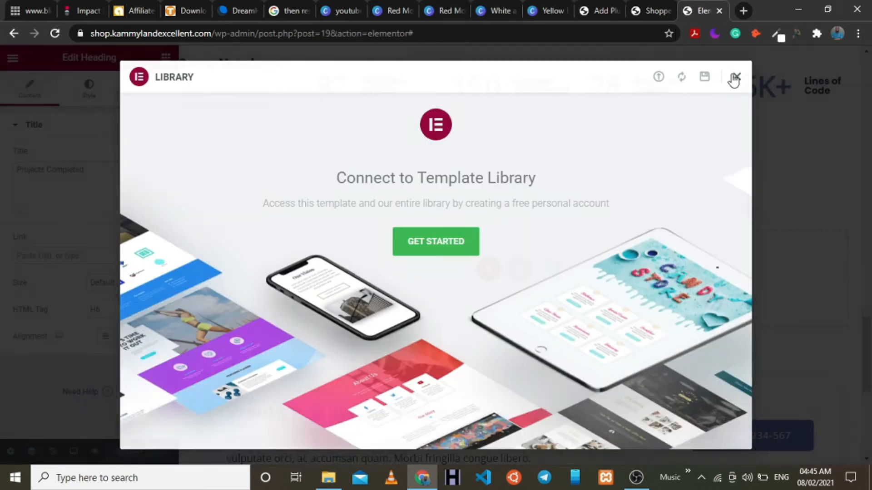
pyautogui.click(735, 80)
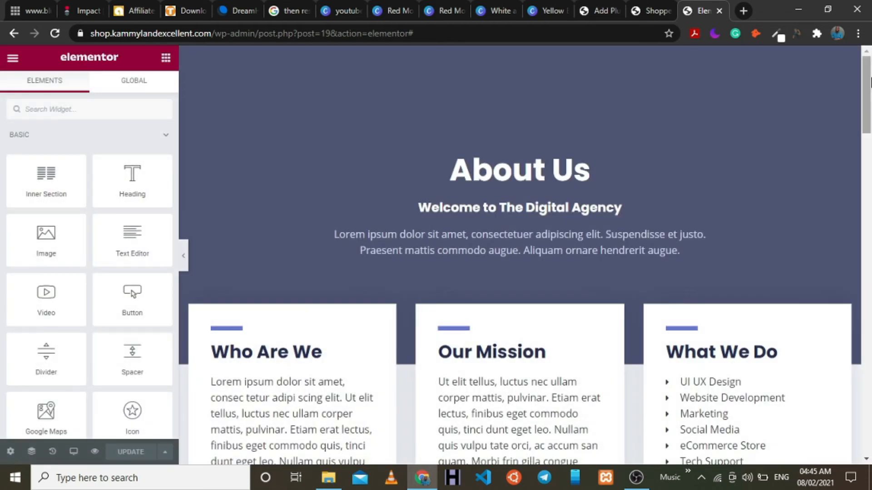
# Browse the library's Blocks and Pages, search pages for 'digit', and check My Templates.
pyautogui.moveTo(869, 82); pyautogui.dragTo(870, 362)
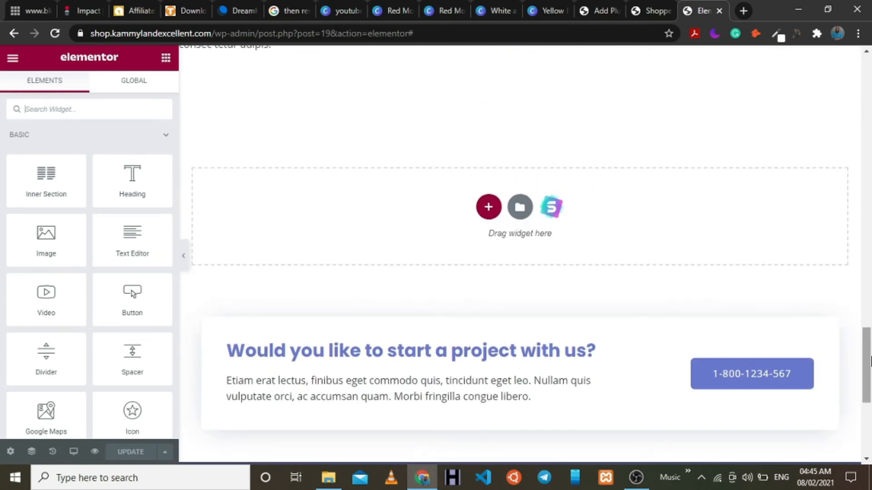
pyautogui.click(522, 208)
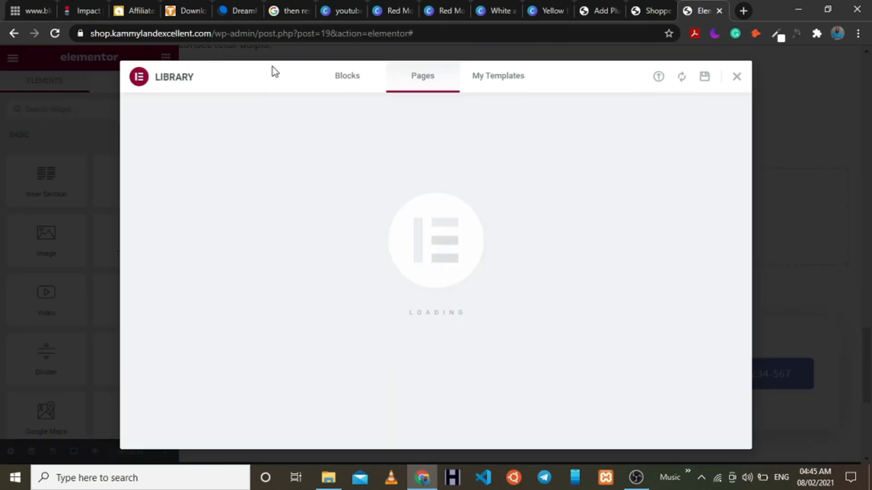
pyautogui.click(336, 78)
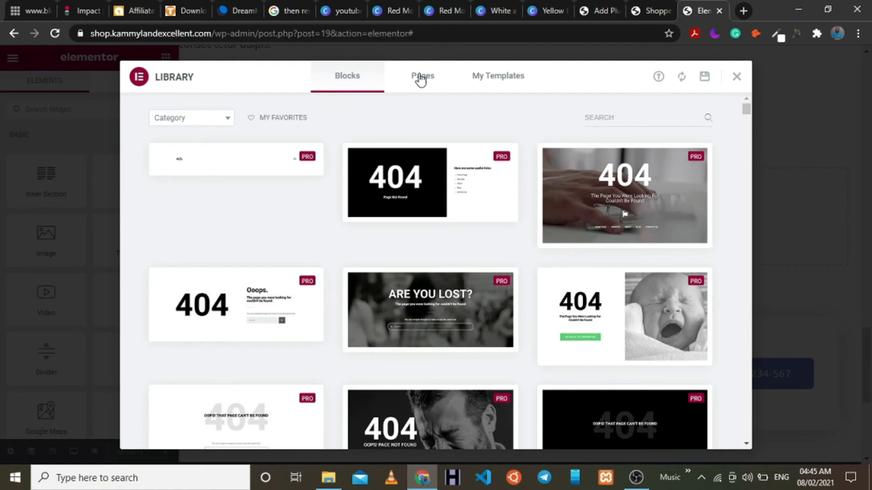
pyautogui.click(421, 77)
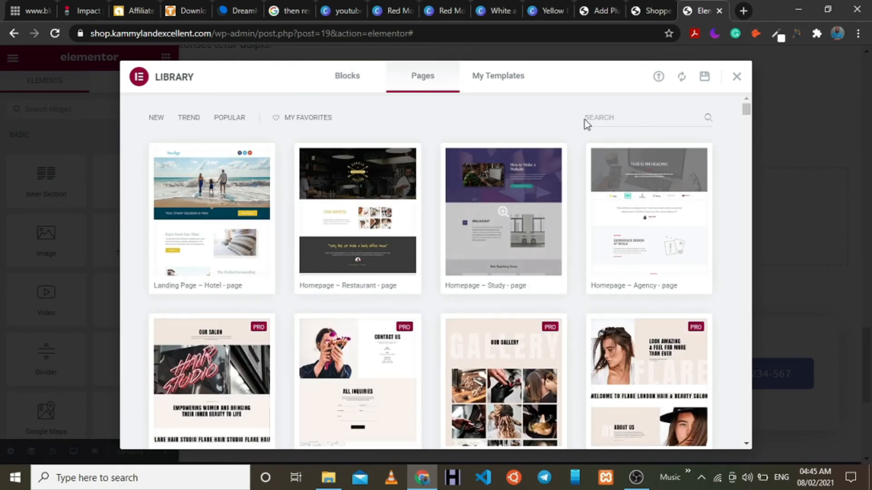
pyautogui.moveTo(748, 117)
pyautogui.mouseDown()
pyautogui.moveTo(754, 185)
pyautogui.moveTo(746, 111)
pyautogui.mouseUp()
pyautogui.scroll(-4, 754, 186)
pyautogui.scroll(-3, 754, 195)
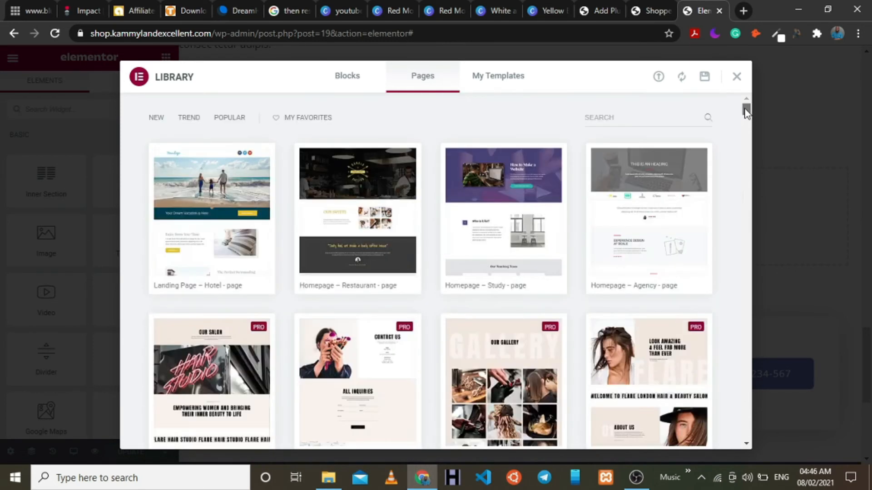
pyautogui.click(632, 114)
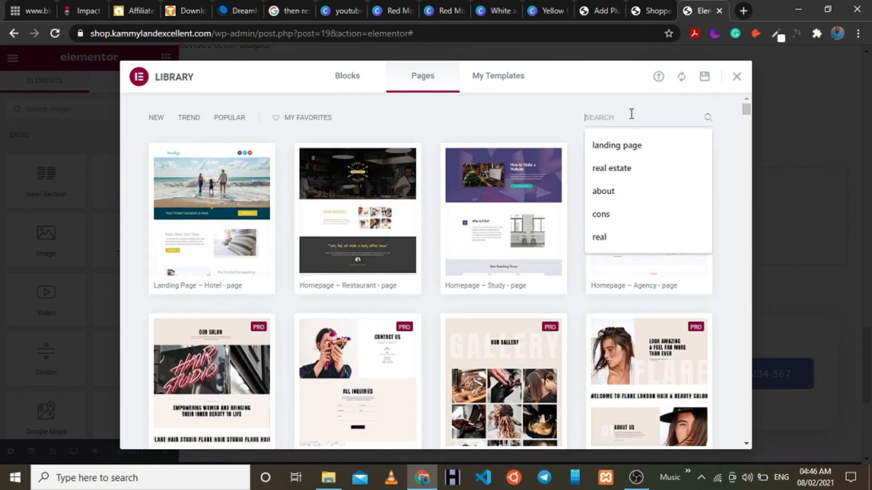
pyautogui.write('digi')
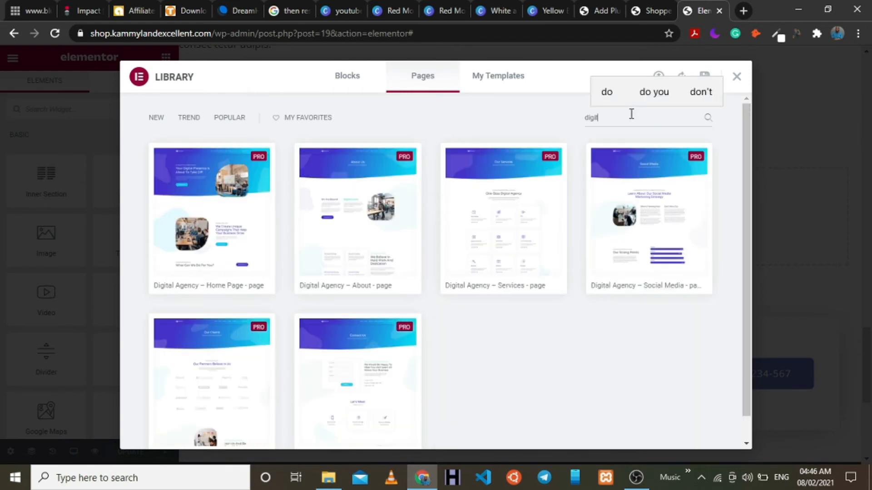
pyautogui.write('t')
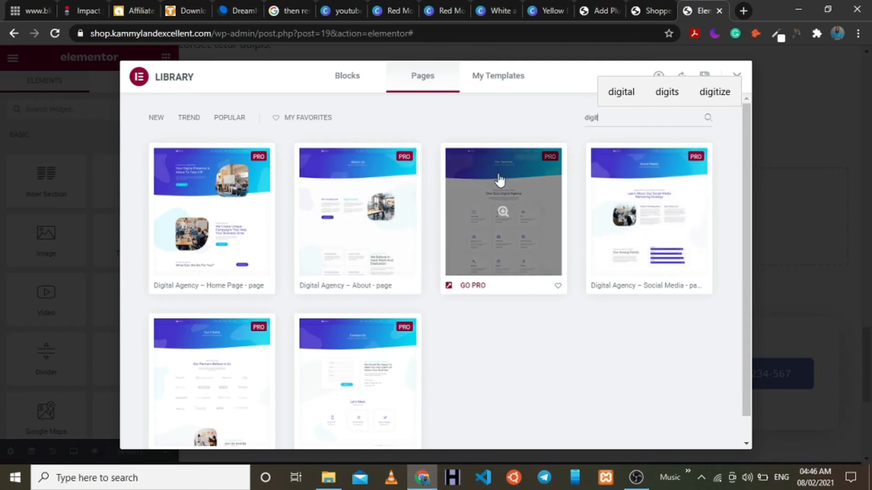
pyautogui.click(488, 84)
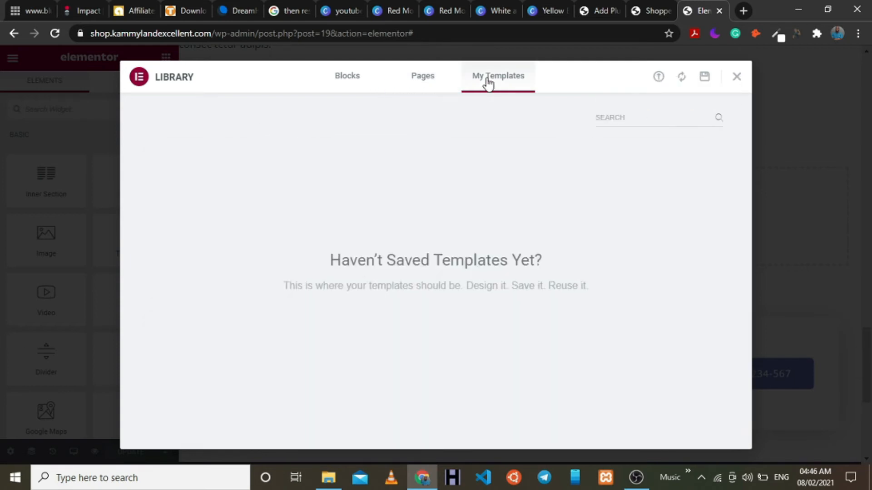
# Filter Blocks to About and insert the 'Company is a collective' block.
pyautogui.click(349, 84)
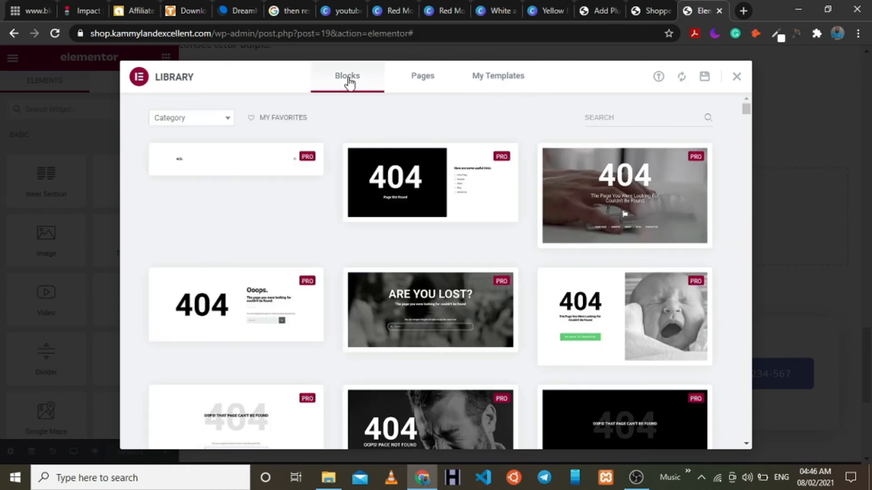
pyautogui.click(181, 118)
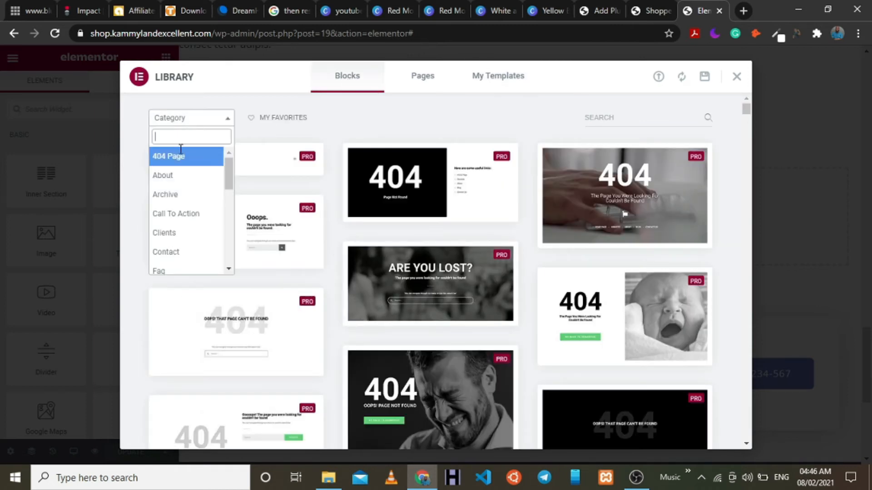
pyautogui.click(176, 183)
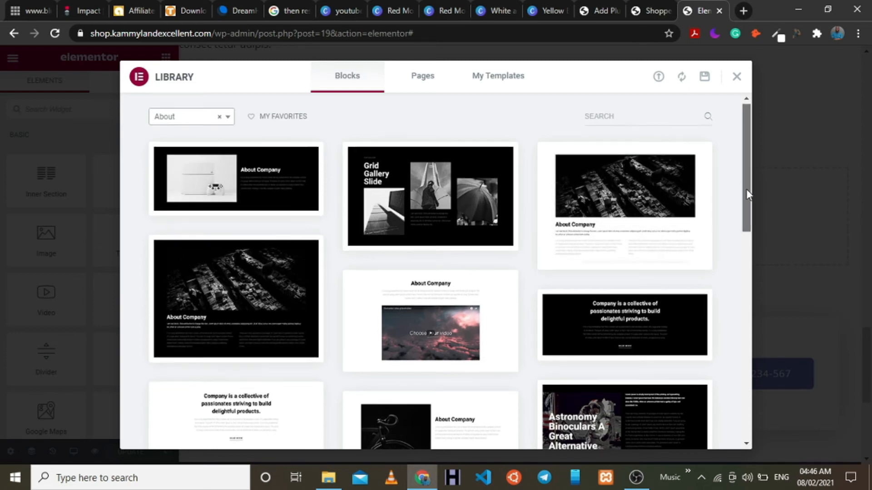
pyautogui.moveTo(746, 188); pyautogui.dragTo(747, 216)
pyautogui.moveTo(253, 346)
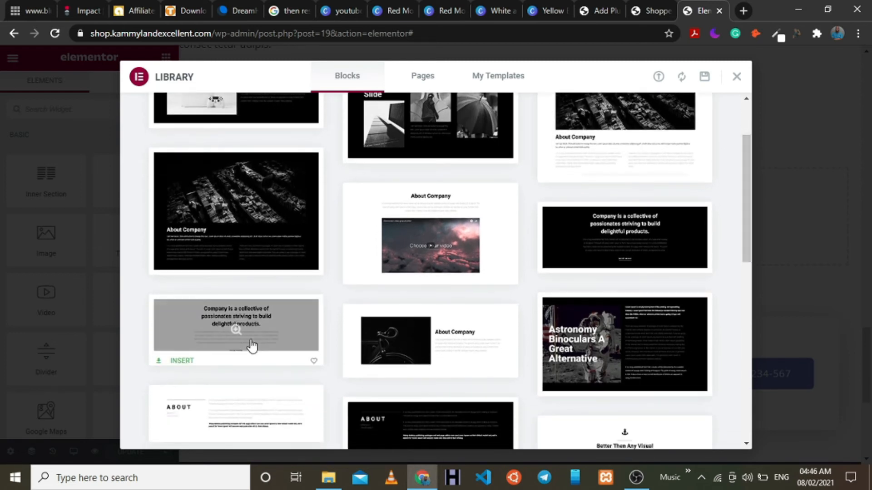
pyautogui.click(183, 357)
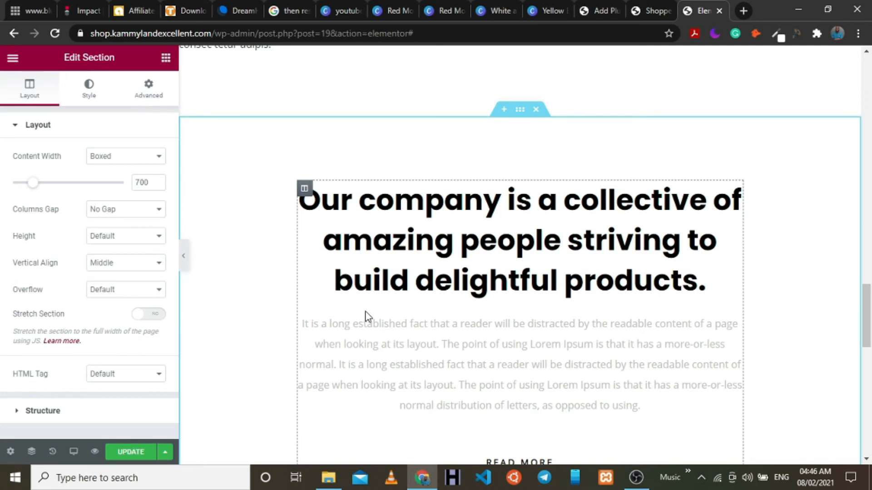
# Open Edit Section for the inserted 'Our company is a collective…' section.
pyautogui.moveTo(870, 315)
pyautogui.mouseDown()
pyautogui.moveTo(871, 350)
pyautogui.moveTo(870, 99)
pyautogui.moveTo(870, 325)
pyautogui.mouseUp()
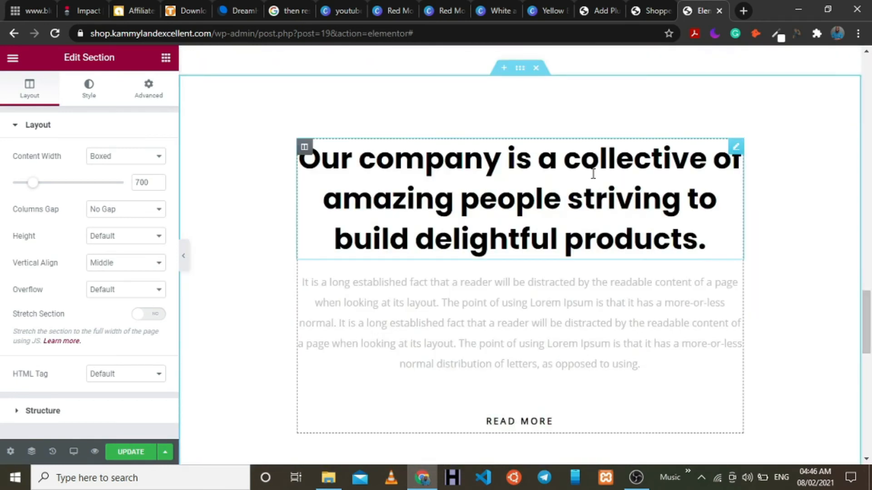
pyautogui.click(486, 323)
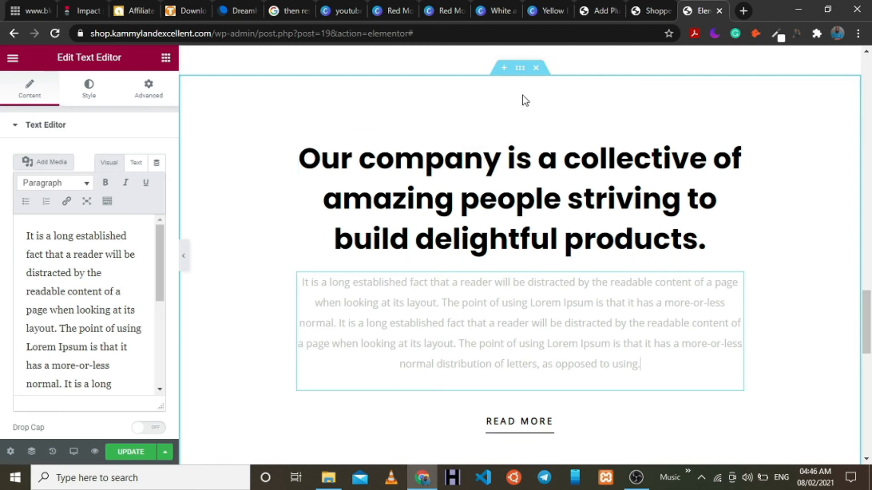
pyautogui.click(519, 68)
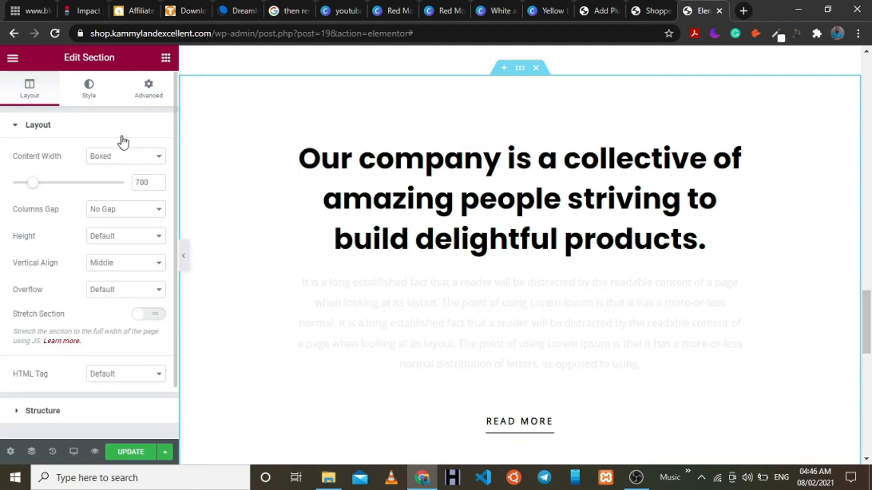
# Set the section's top padding to 0 and reduce its bottom padding.
pyautogui.click(143, 97)
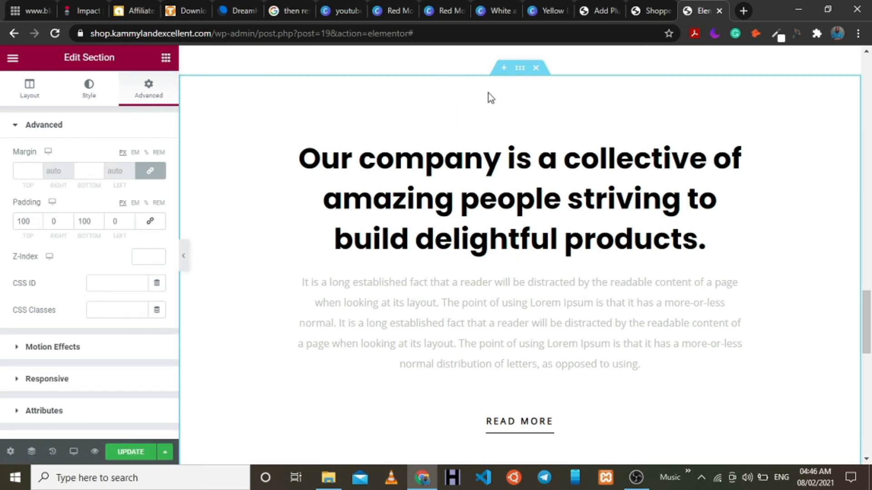
pyautogui.scroll(-3, 723, 410)
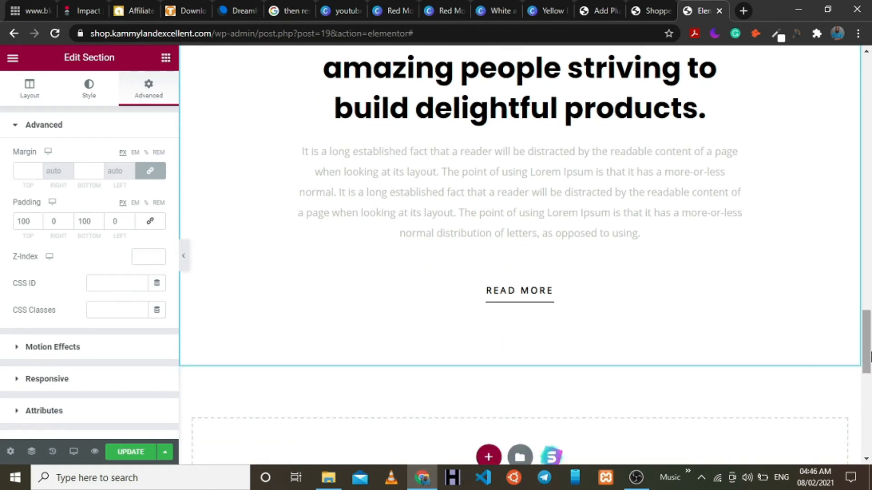
pyautogui.scroll(9, 551, 371)
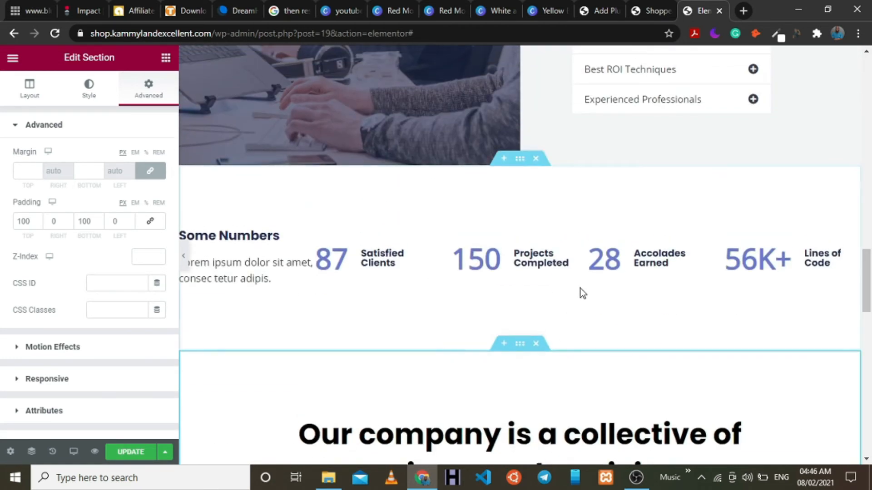
pyautogui.moveTo(866, 299); pyautogui.dragTo(869, 321)
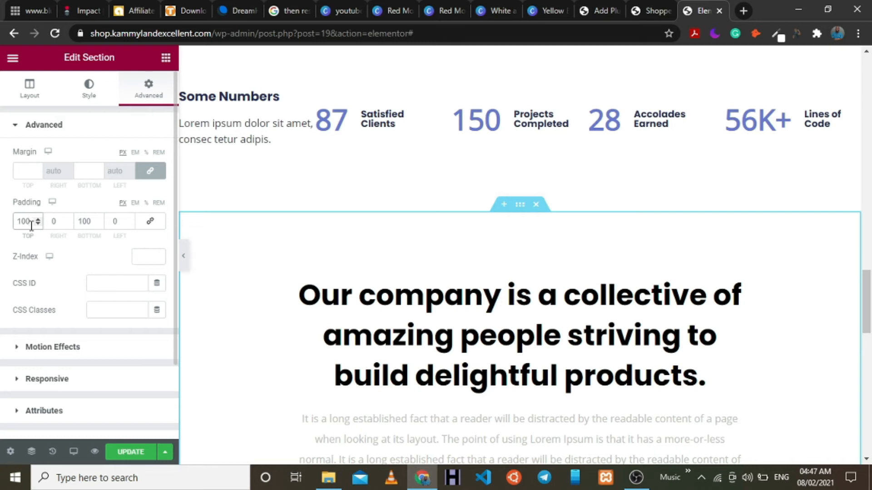
pyautogui.press('BackSpace')
pyautogui.press('BackSpace')
pyautogui.press('BackSpace')
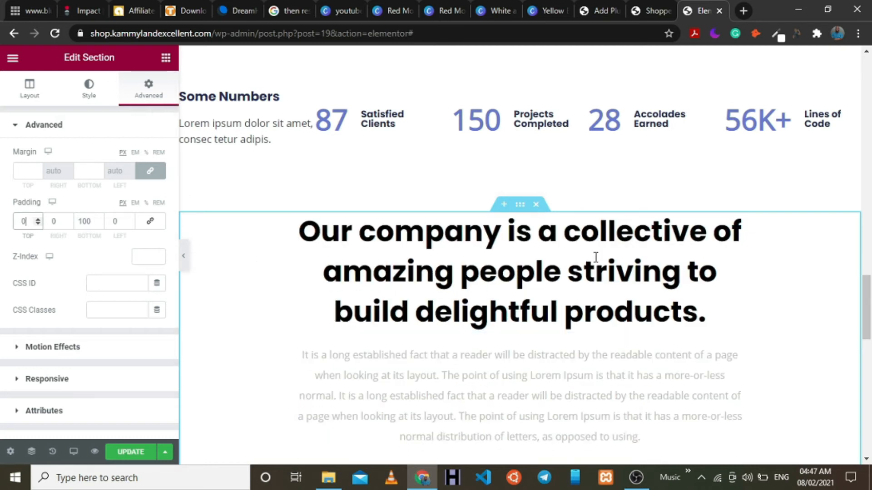
pyautogui.click(91, 221)
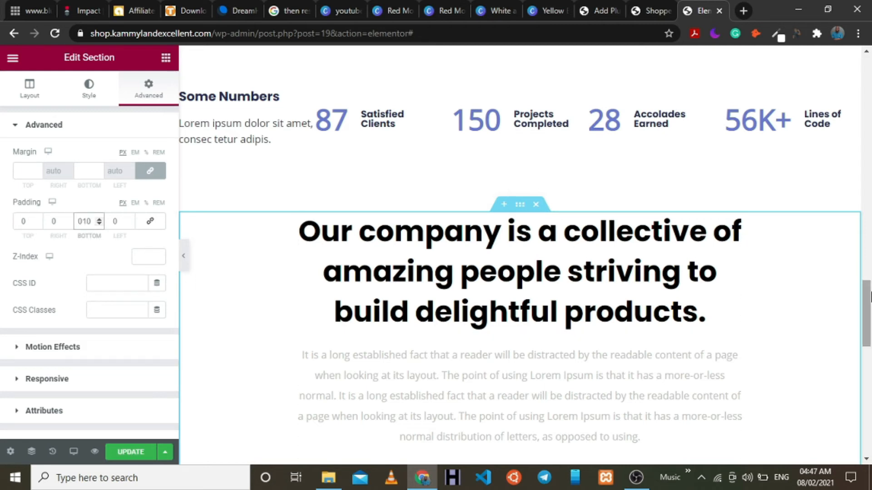
# Delete the section's READ MORE button.
pyautogui.scroll(-5, 868, 305)
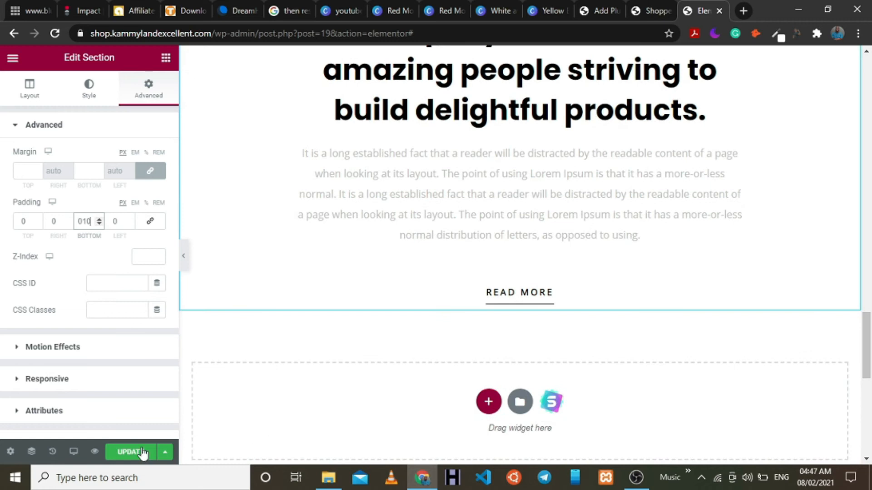
pyautogui.click(531, 292)
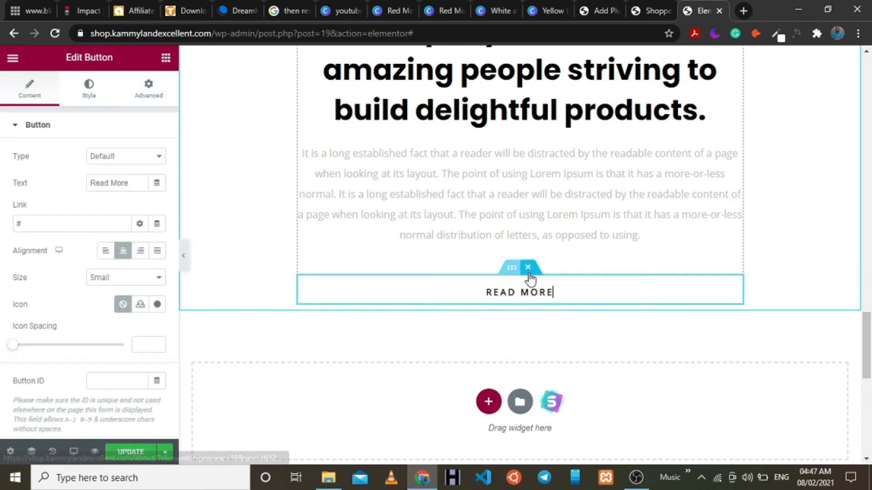
pyautogui.click(529, 272)
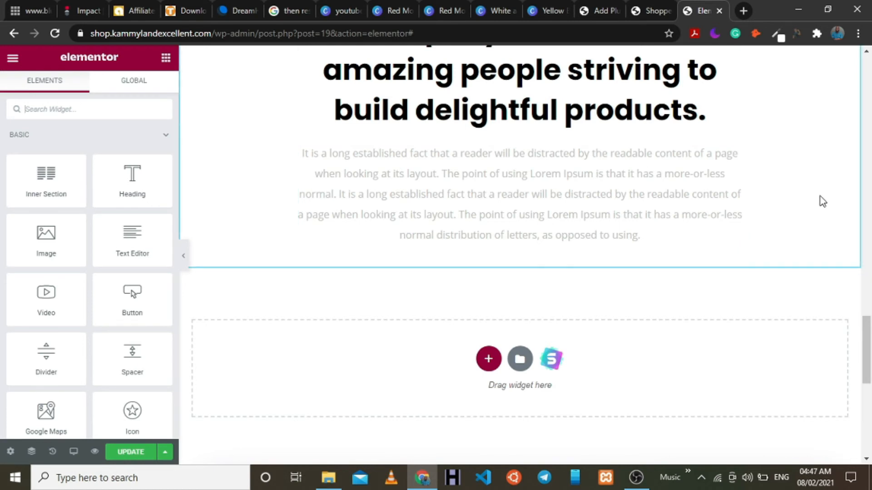
pyautogui.moveTo(865, 359); pyautogui.dragTo(869, 292)
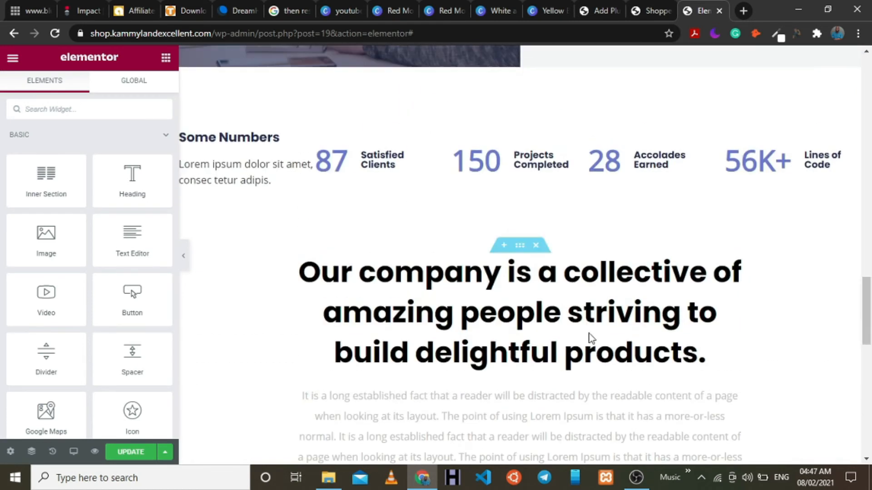
# Try the section's content width options, previewing it as Full Width.
pyautogui.click(521, 250)
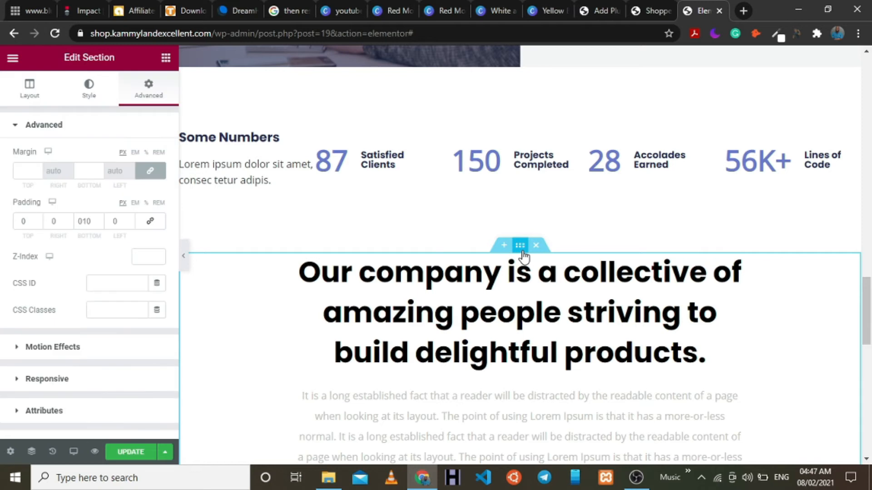
pyautogui.click(35, 100)
pyautogui.click(150, 160)
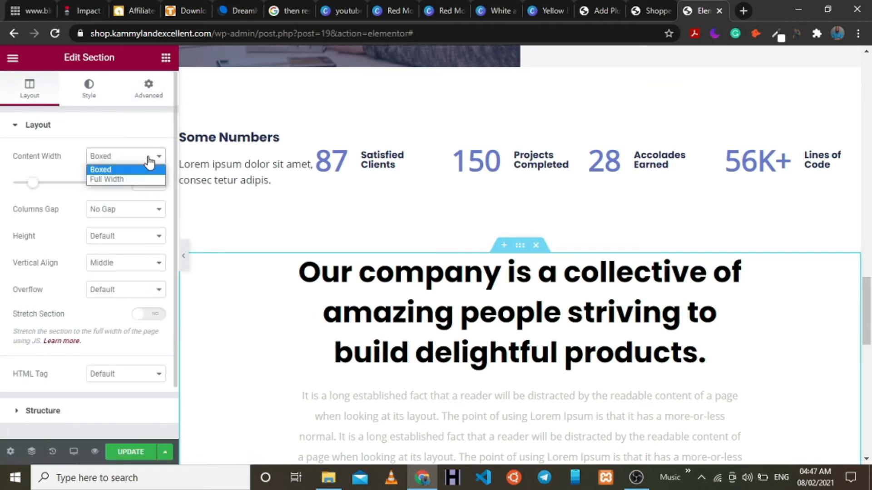
pyautogui.click(184, 259)
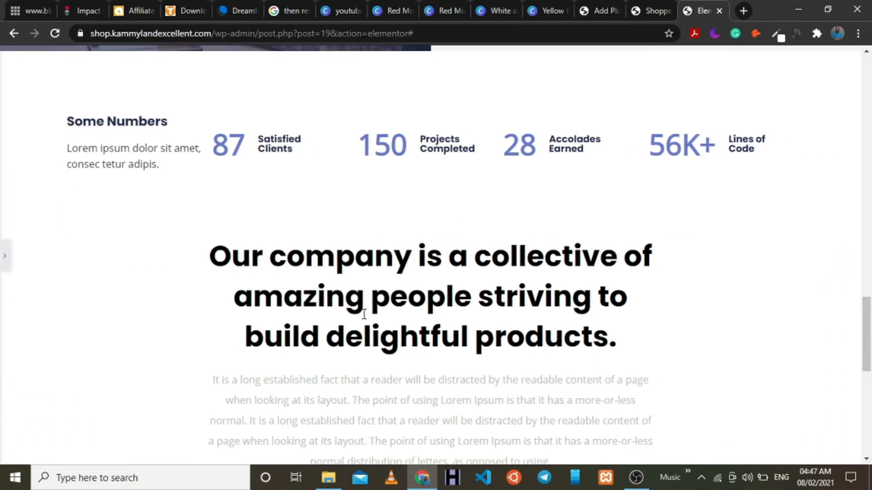
pyautogui.click(3, 268)
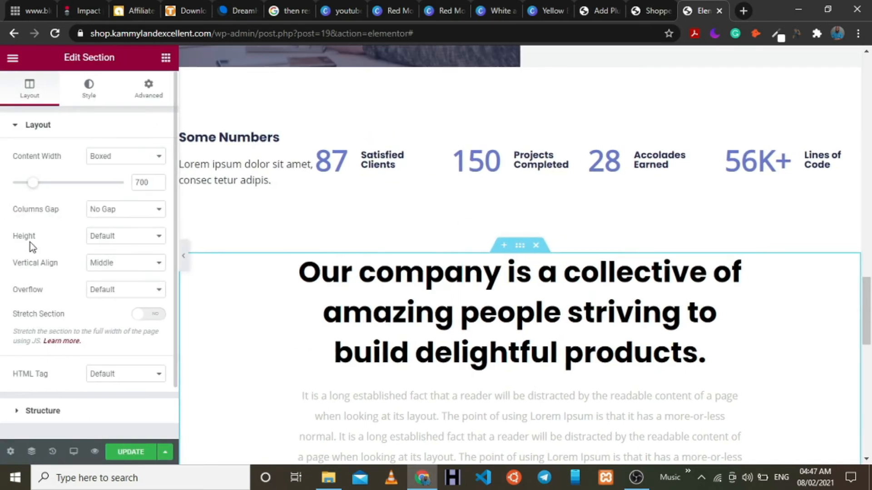
pyautogui.click(117, 164)
pyautogui.click(119, 179)
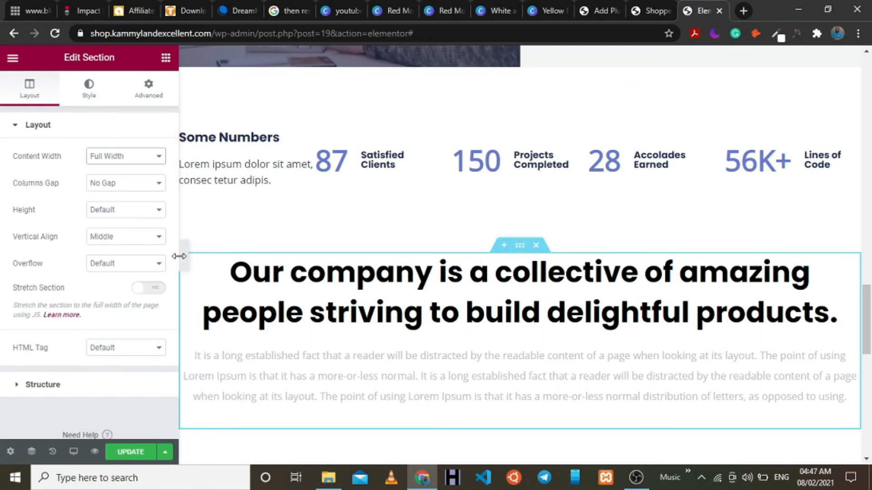
pyautogui.click(182, 257)
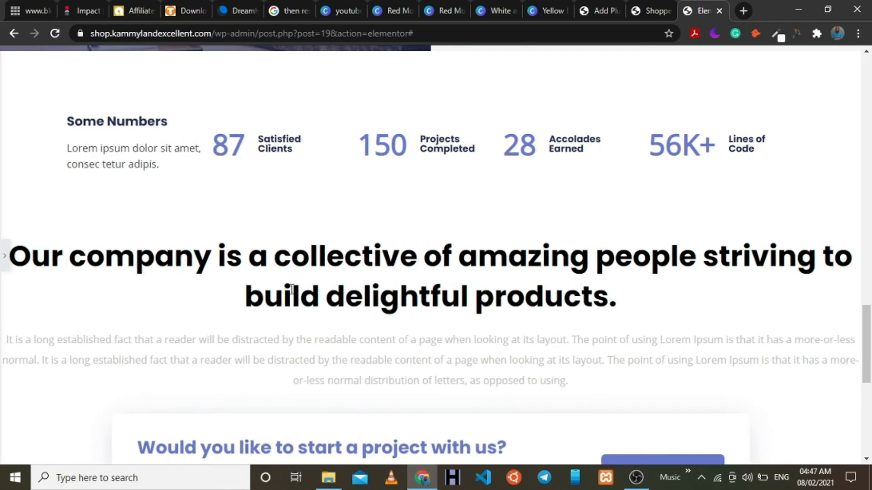
pyautogui.click(3, 253)
# Set the section's content width to Boxed at 1225 and preview the result.
pyautogui.click(100, 156)
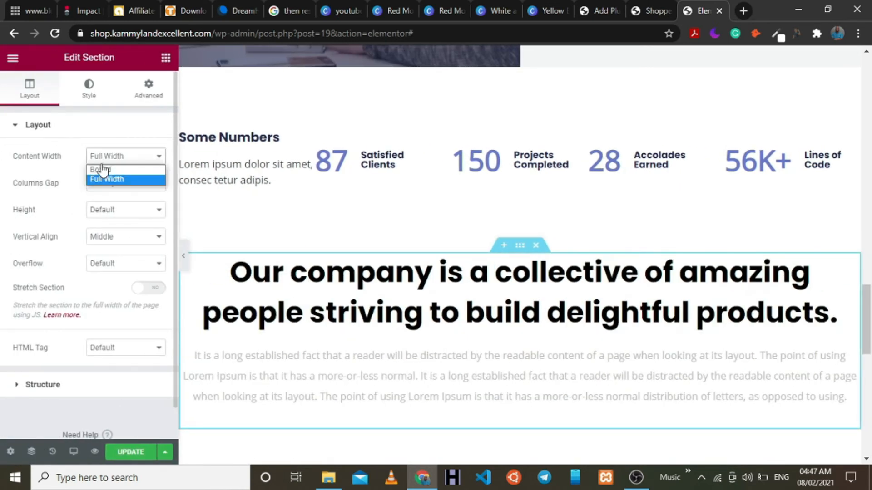
pyautogui.click(103, 170)
pyautogui.moveTo(38, 187); pyautogui.dragTo(91, 188)
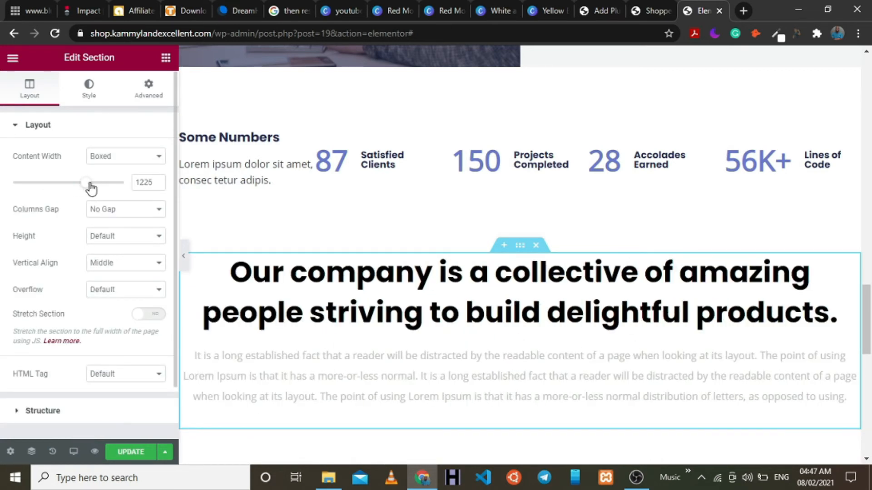
pyautogui.click(184, 256)
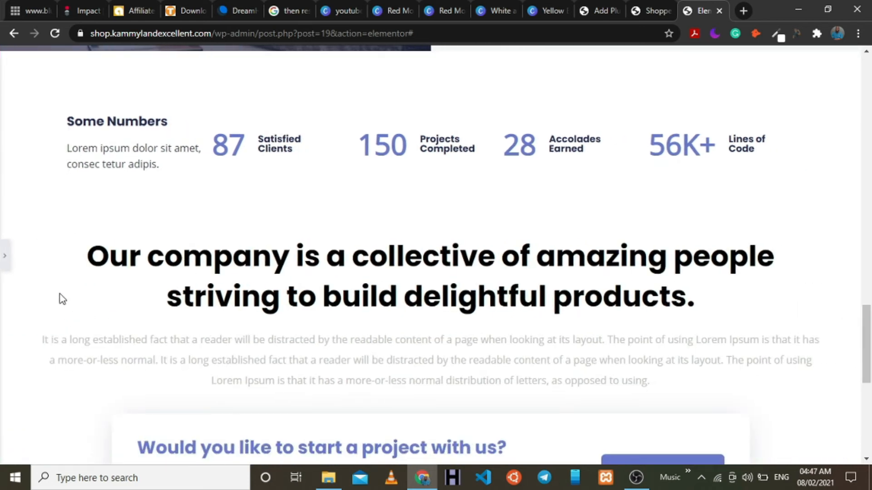
pyautogui.click(6, 255)
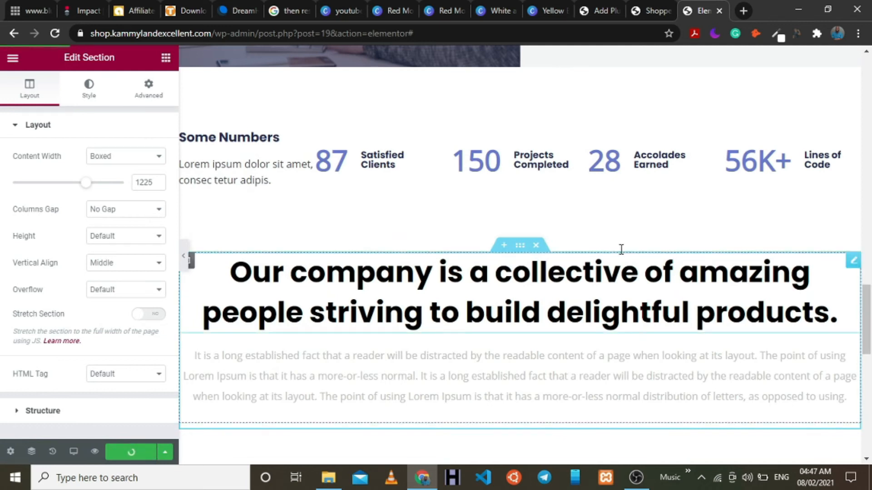
pyautogui.moveTo(865, 314); pyautogui.dragTo(870, 78)
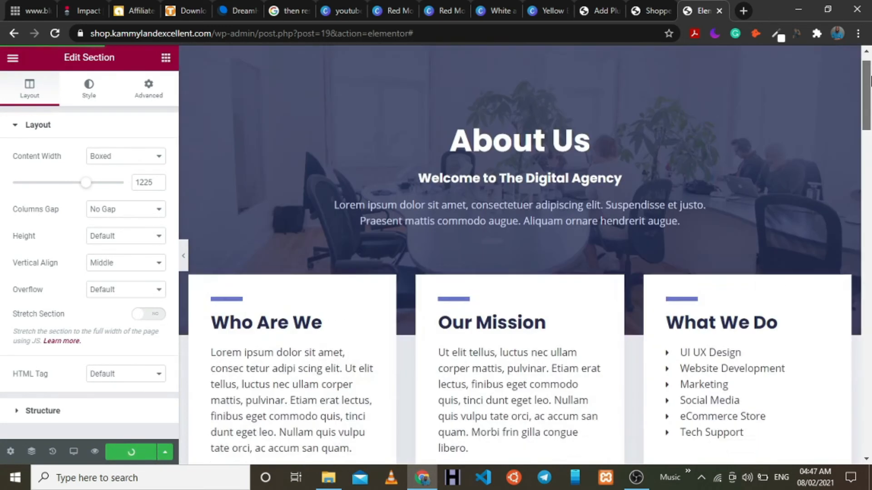
# Scroll through the edited About Us page, then close the Elementor editor tab.
pyautogui.moveTo(869, 84); pyautogui.dragTo(870, 444)
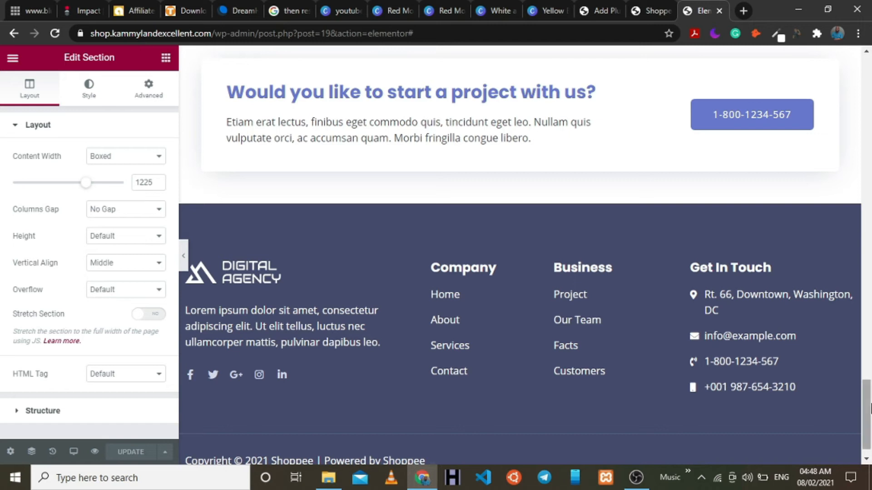
pyautogui.moveTo(867, 409); pyautogui.dragTo(867, 86)
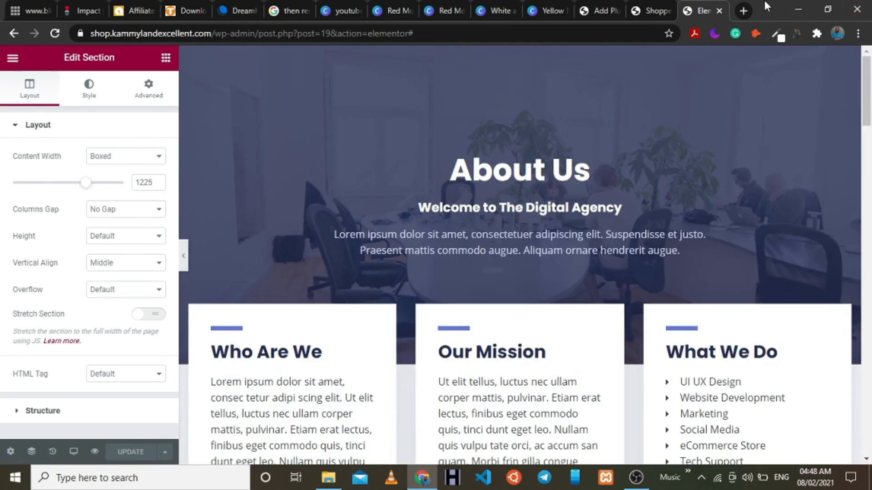
pyautogui.click(722, 11)
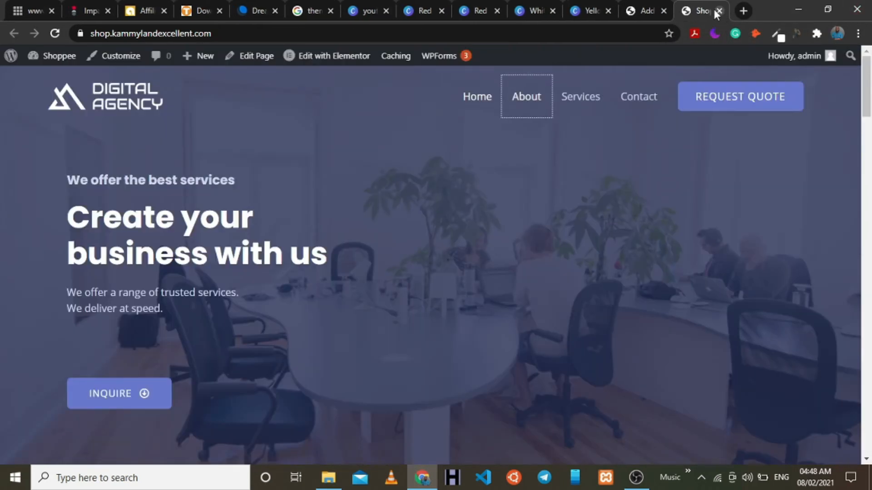
# Go to the live Services page and open it in Elementor in a new tab.
pyautogui.click(637, 5)
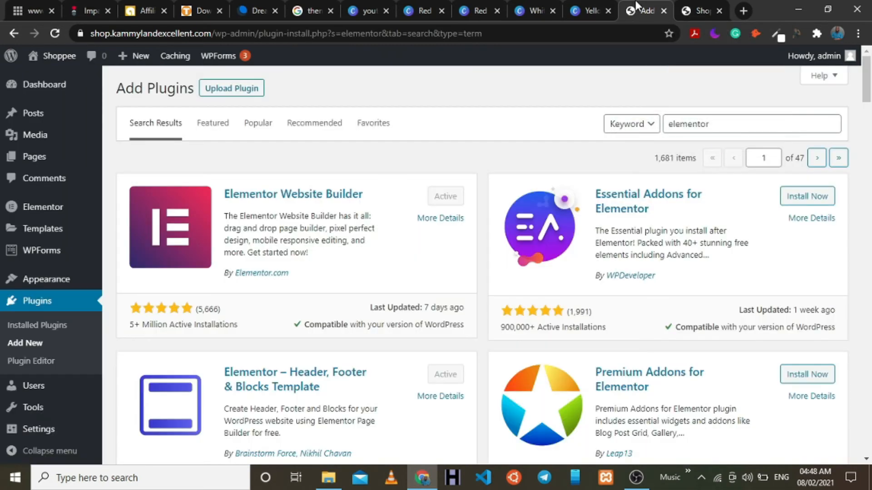
pyautogui.click(691, 10)
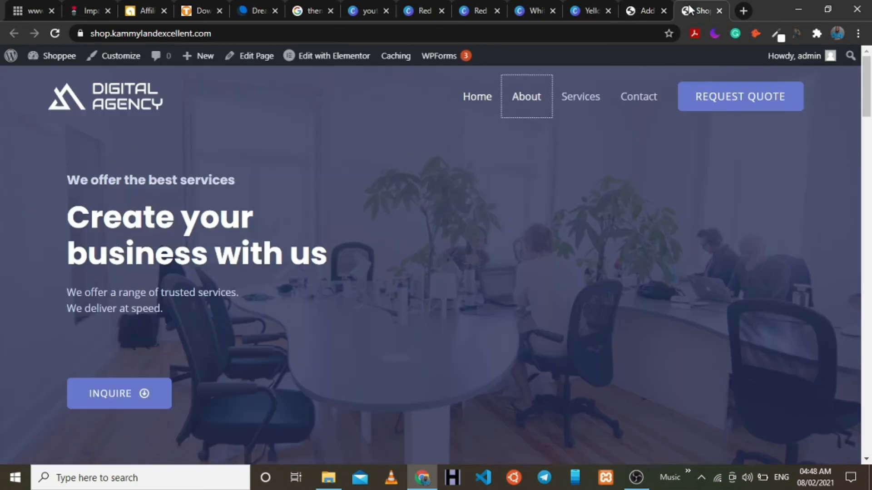
pyautogui.click(577, 99)
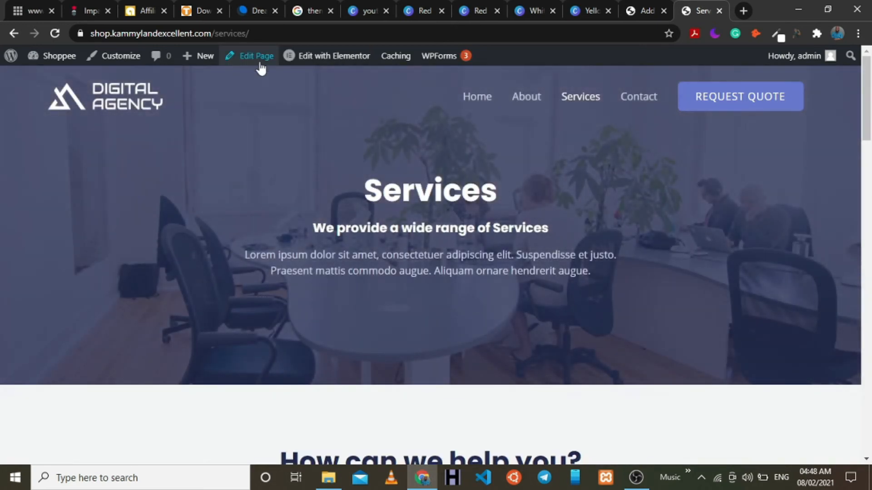
pyautogui.moveTo(312, 64)
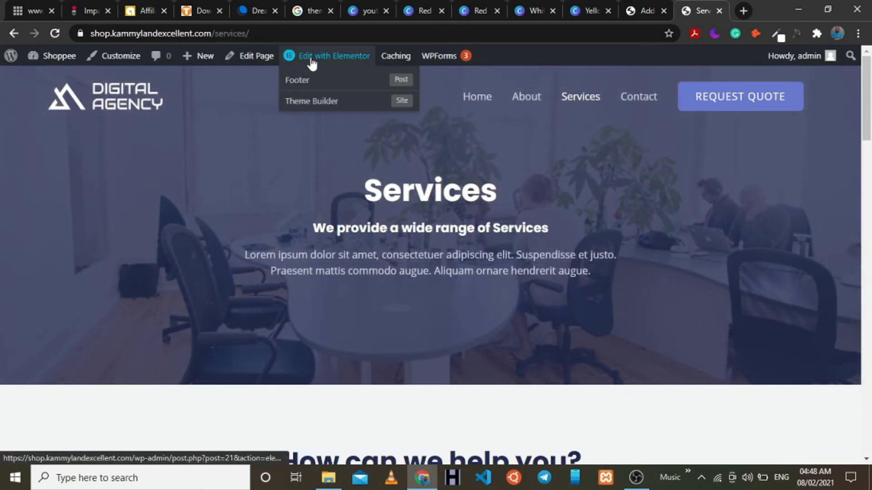
pyautogui.middleClick(312, 62)
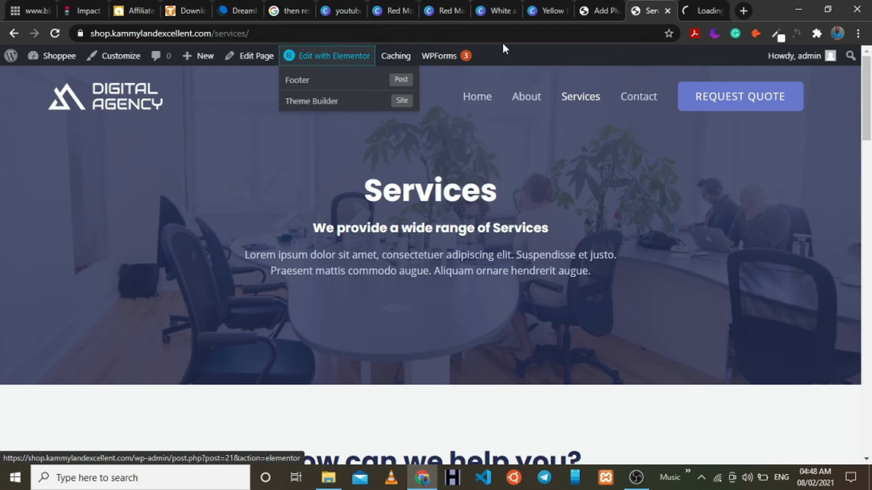
pyautogui.click(702, 6)
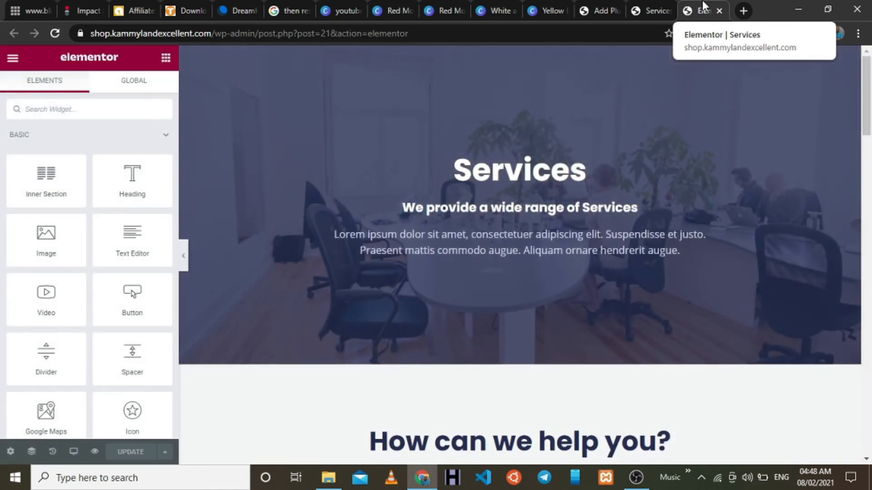
# Select the Services hero section and expand its Style > Shape Divider settings, collapsing Background.
pyautogui.moveTo(868, 80); pyautogui.dragTo(870, 113)
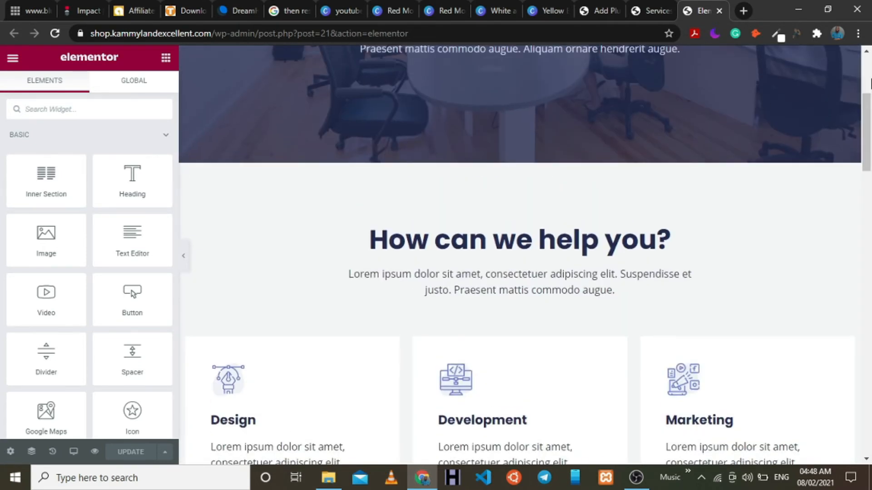
pyautogui.moveTo(870, 83); pyautogui.dragTo(870, 53)
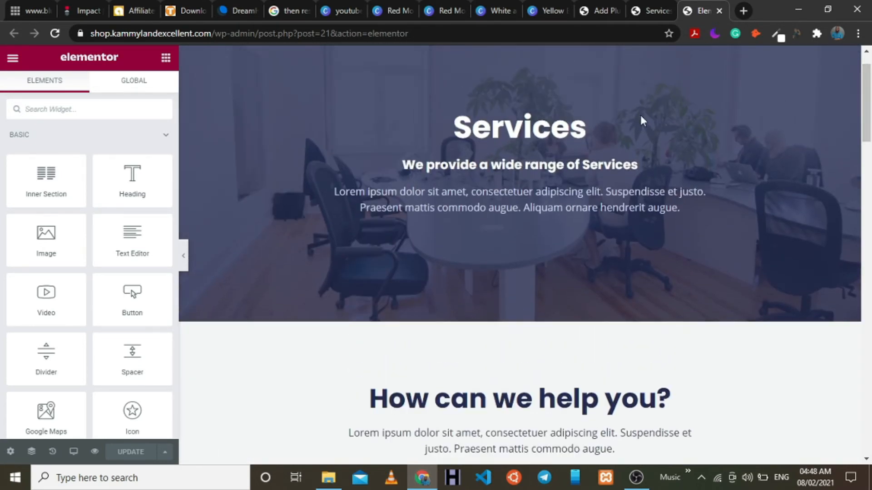
pyautogui.click(540, 123)
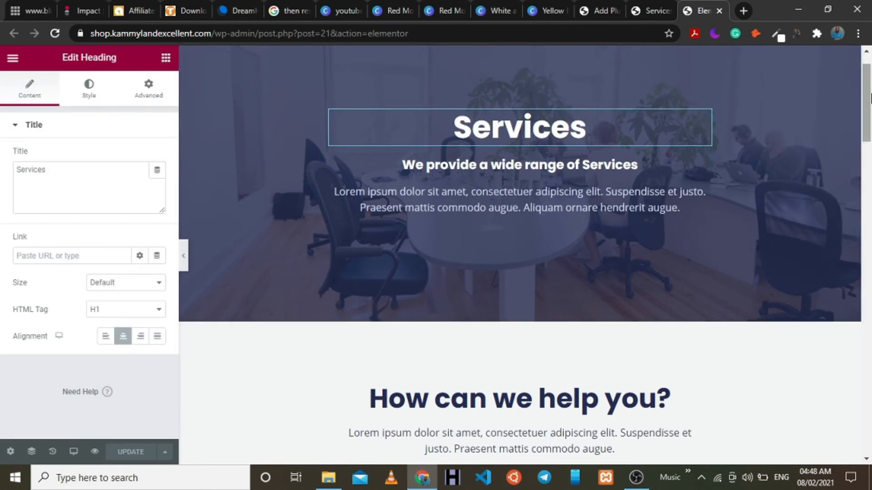
pyautogui.moveTo(870, 98); pyautogui.dragTo(871, 55)
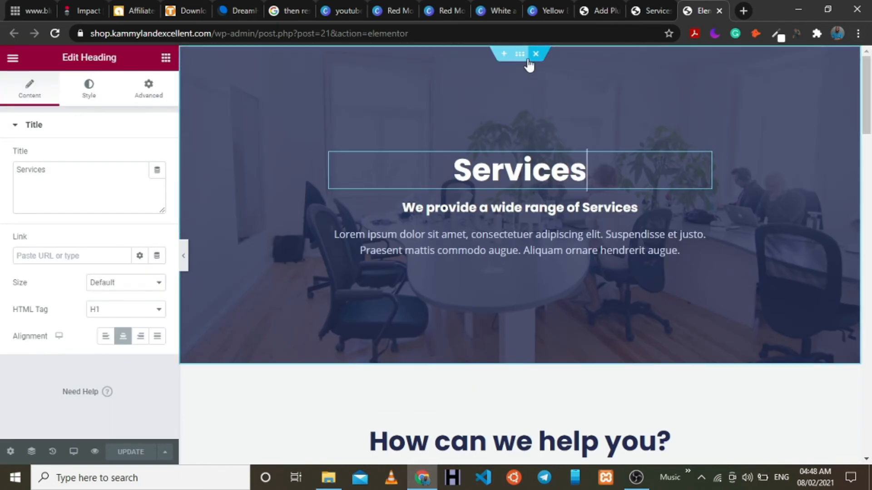
pyautogui.click(520, 55)
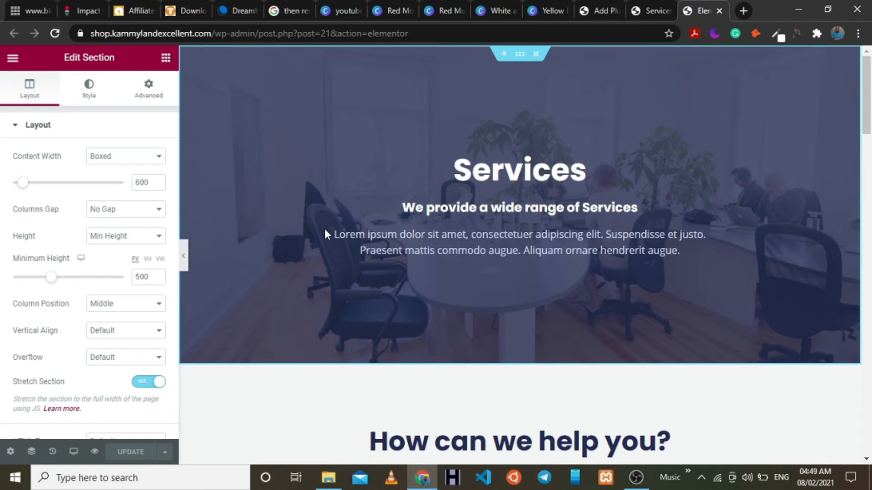
pyautogui.click(89, 88)
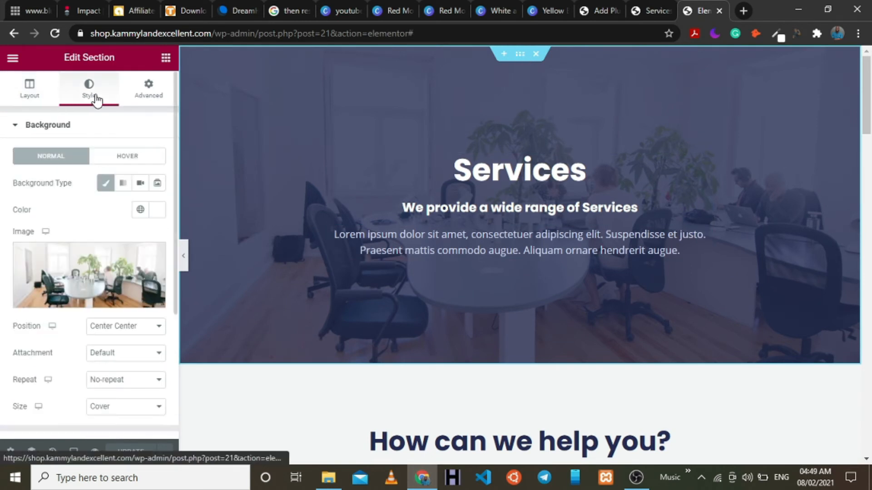
pyautogui.click(46, 127)
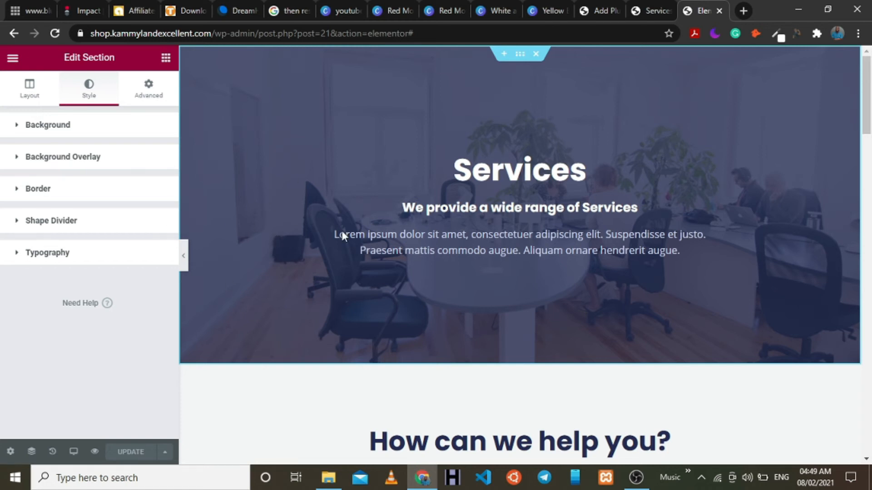
pyautogui.click(14, 229)
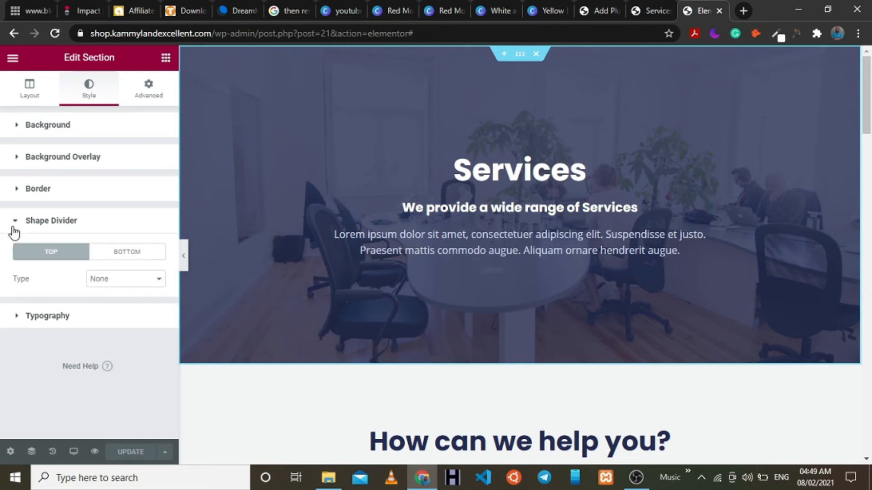
# Give the hero a bottom shape divider, trying Mountains and Book before settling on Waves Brush.
pyautogui.click(107, 254)
pyautogui.click(103, 278)
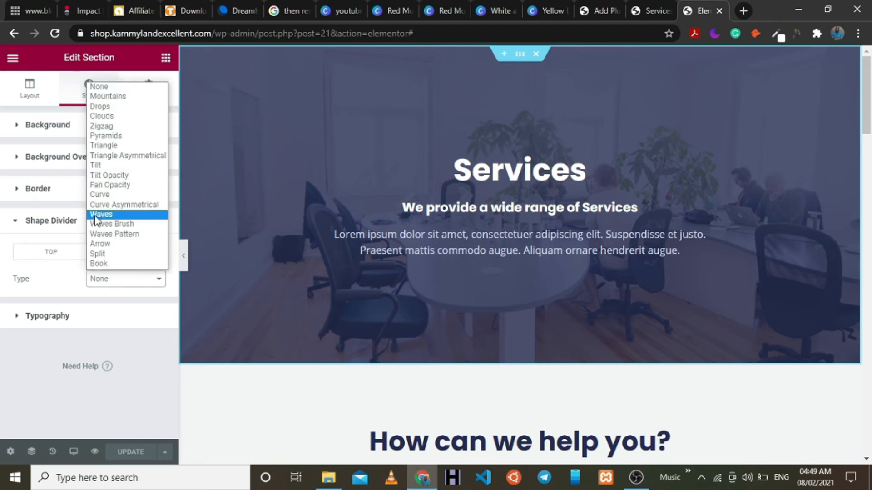
pyautogui.click(103, 97)
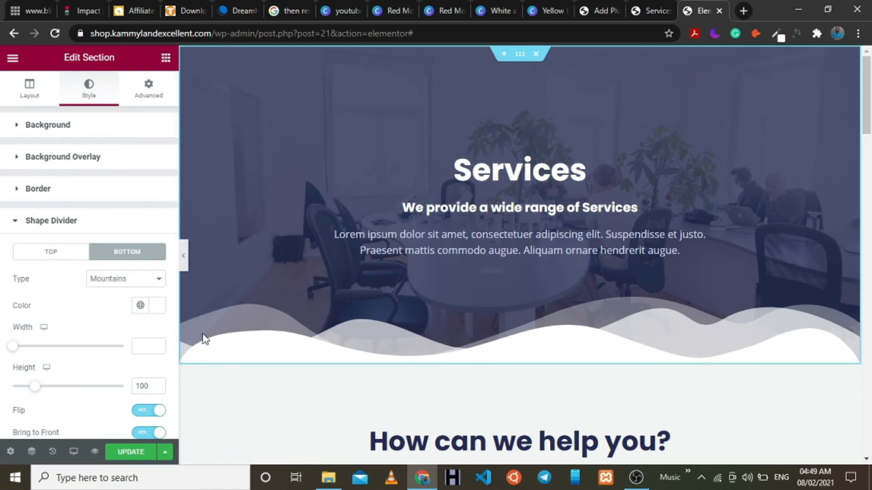
pyautogui.click(116, 284)
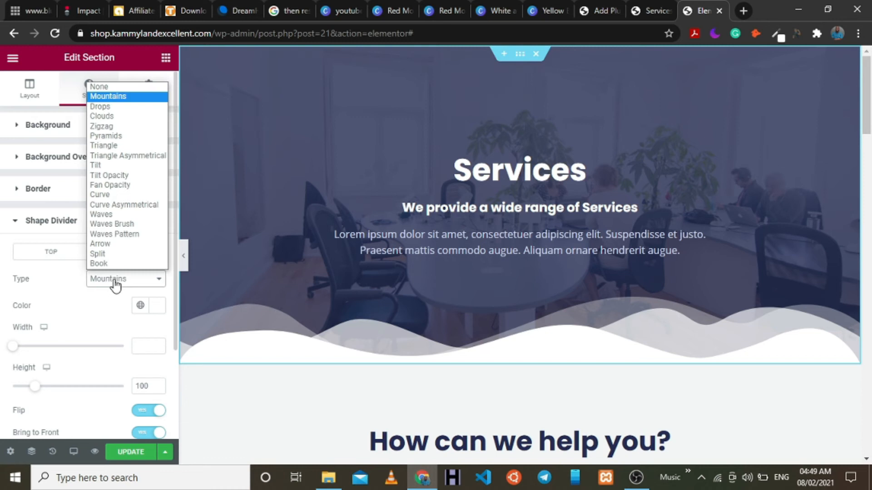
pyautogui.click(98, 265)
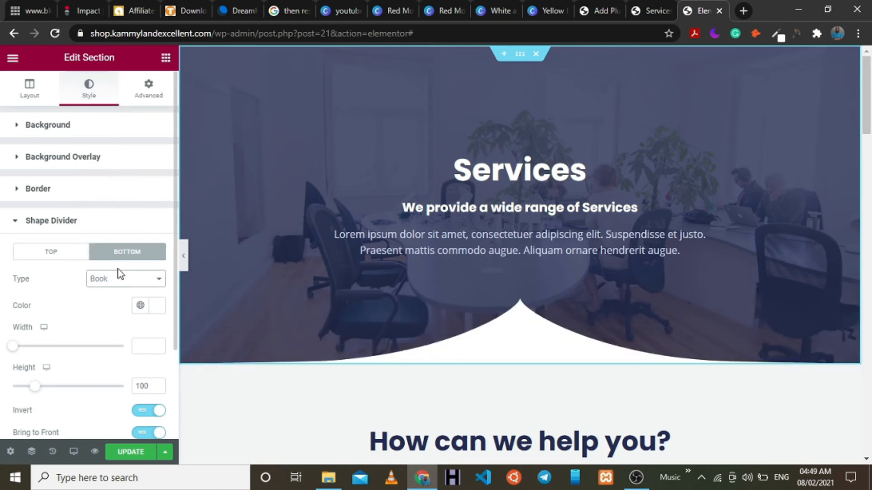
pyautogui.click(122, 280)
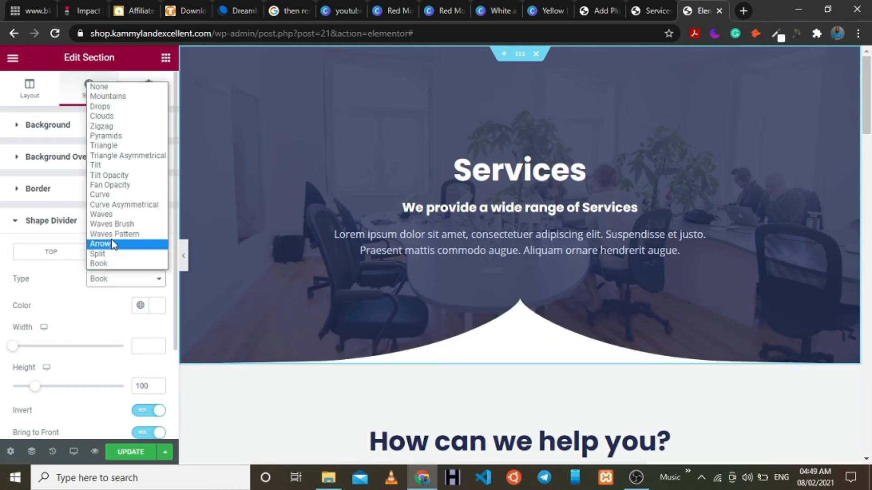
pyautogui.click(112, 225)
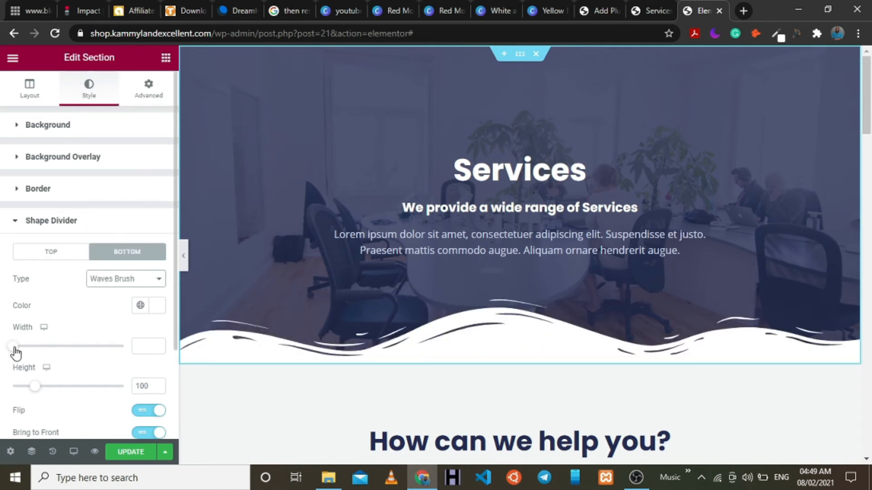
# Set the Waves Brush divider colour to white (#fff).
pyautogui.click(156, 305)
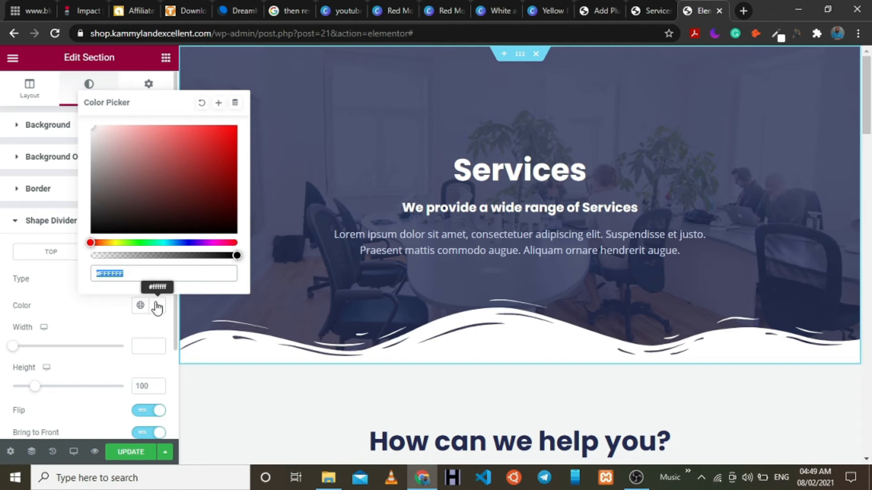
pyautogui.moveTo(92, 130)
pyautogui.mouseDown()
pyautogui.moveTo(204, 168)
pyautogui.moveTo(164, 186)
pyautogui.moveTo(129, 189)
pyautogui.moveTo(106, 139)
pyautogui.mouseUp()
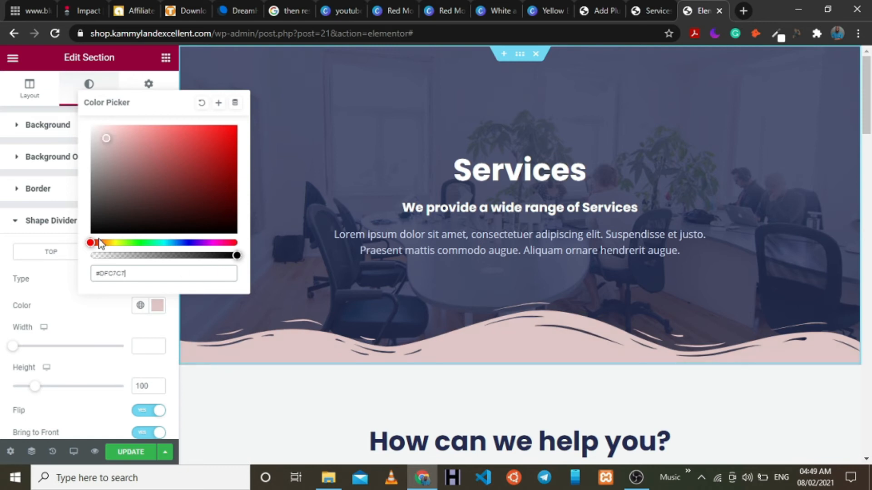
pyautogui.moveTo(141, 276); pyautogui.dragTo(92, 275)
pyautogui.write('#fff')
pyautogui.click(4, 268)
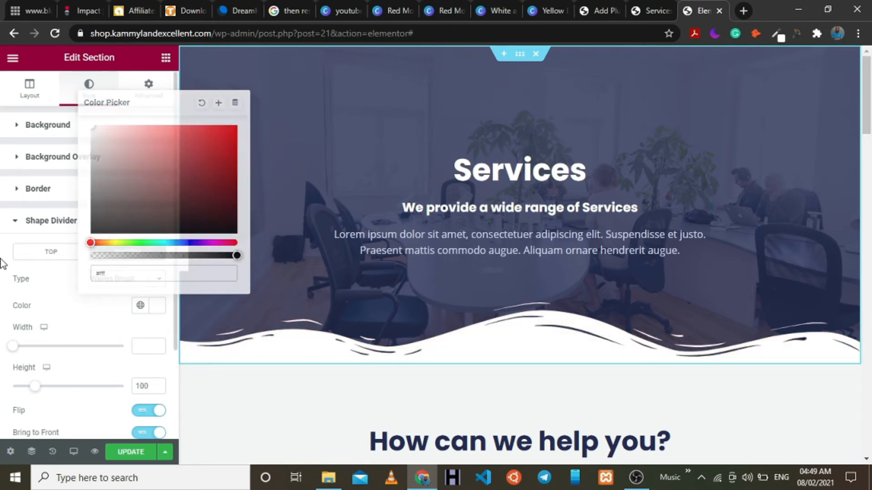
# Collapse the Shape Divider panel, save the Services page, and scroll down to the empty section below the testimonial.
pyautogui.click(11, 221)
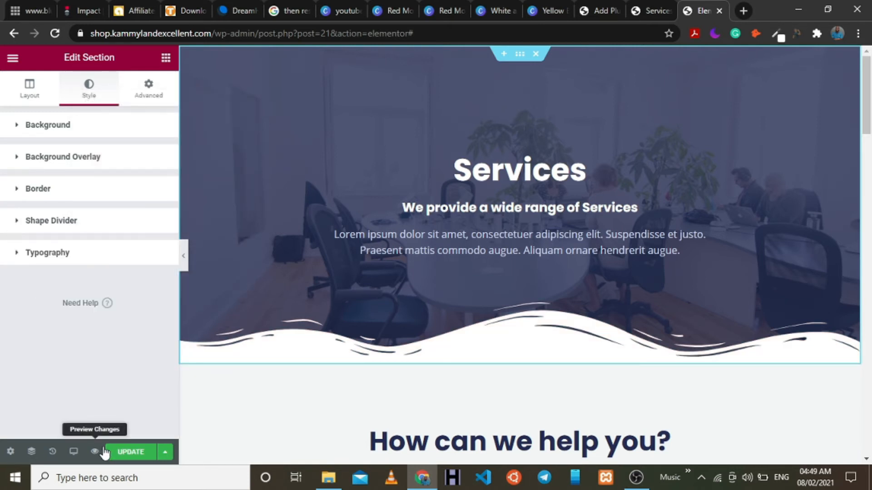
pyautogui.click(126, 452)
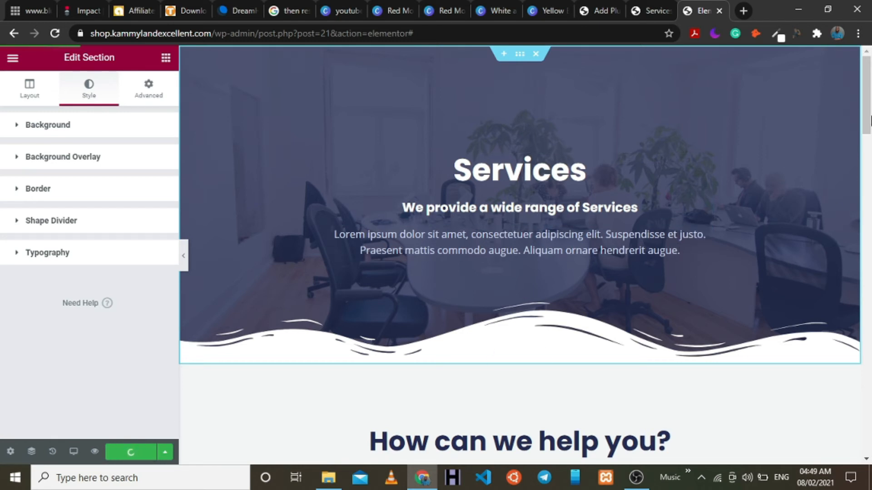
pyautogui.scroll(-10, 870, 102)
pyautogui.scroll(5, 622, 146)
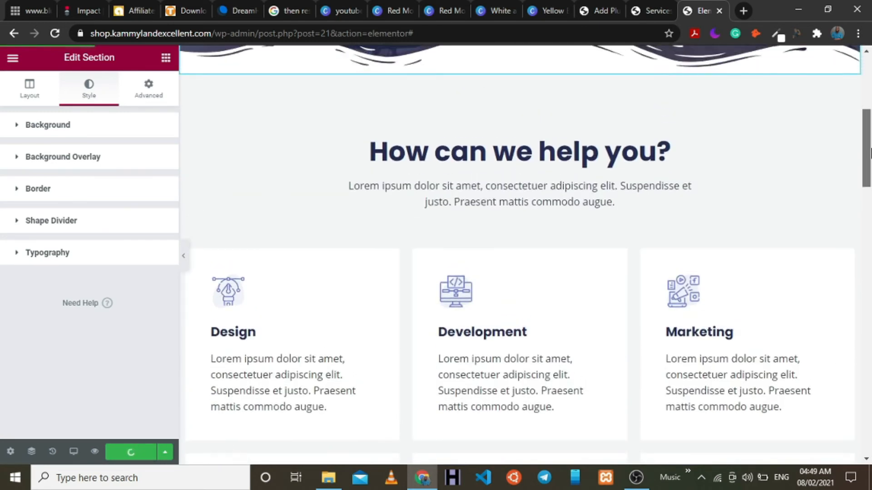
pyautogui.click(622, 164)
pyautogui.moveTo(868, 136); pyautogui.dragTo(870, 119)
pyautogui.scroll(5, 674, 110)
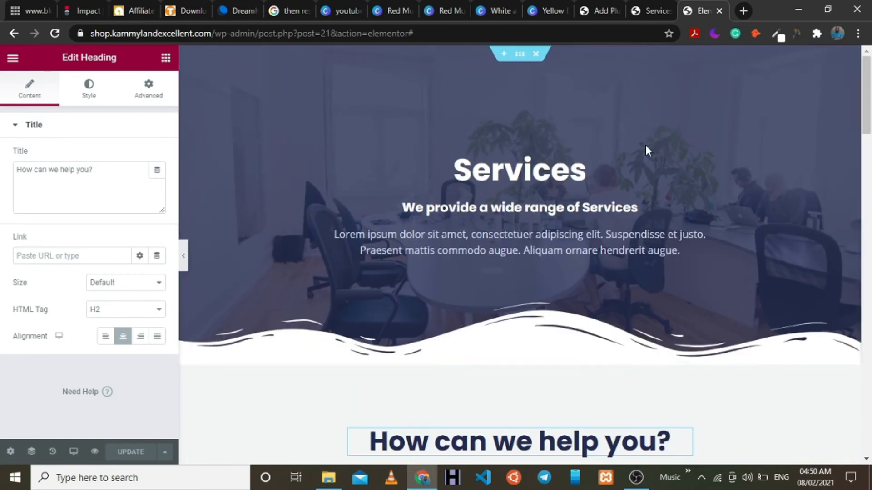
pyautogui.moveTo(870, 135); pyautogui.dragTo(871, 396)
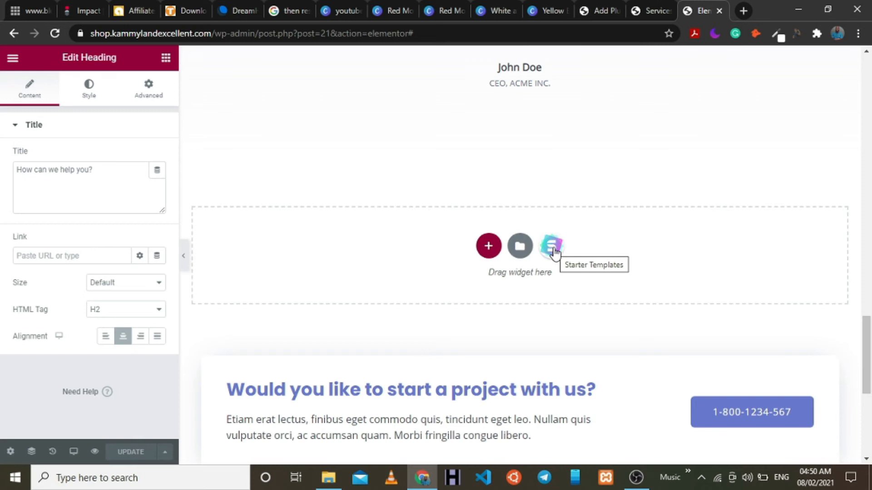
pyautogui.click(489, 245)
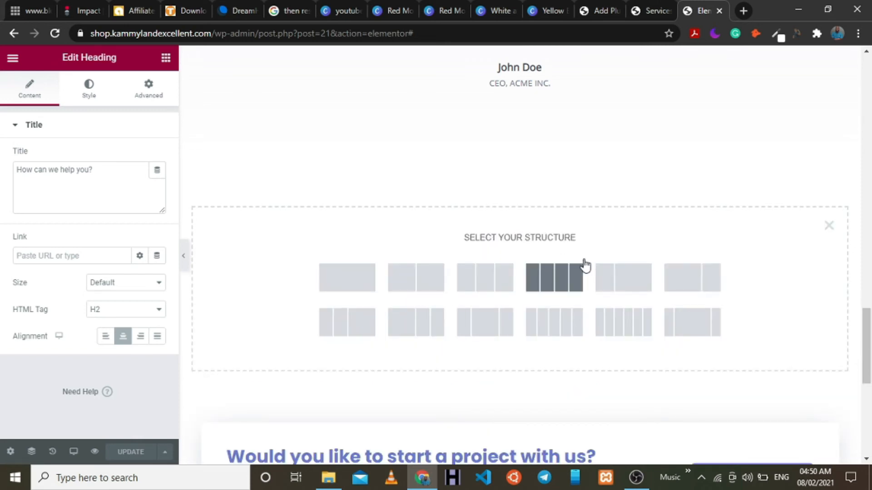
pyautogui.click(504, 279)
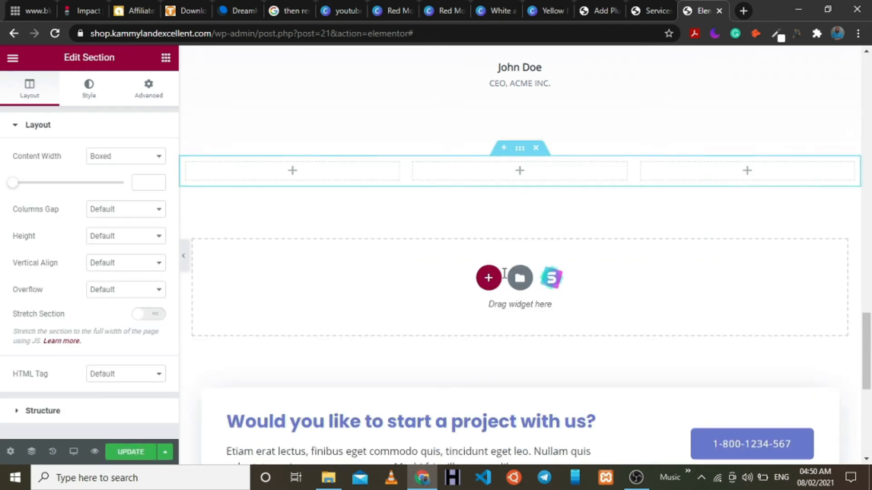
pyautogui.click(165, 60)
pyautogui.moveTo(119, 197); pyautogui.dragTo(285, 181)
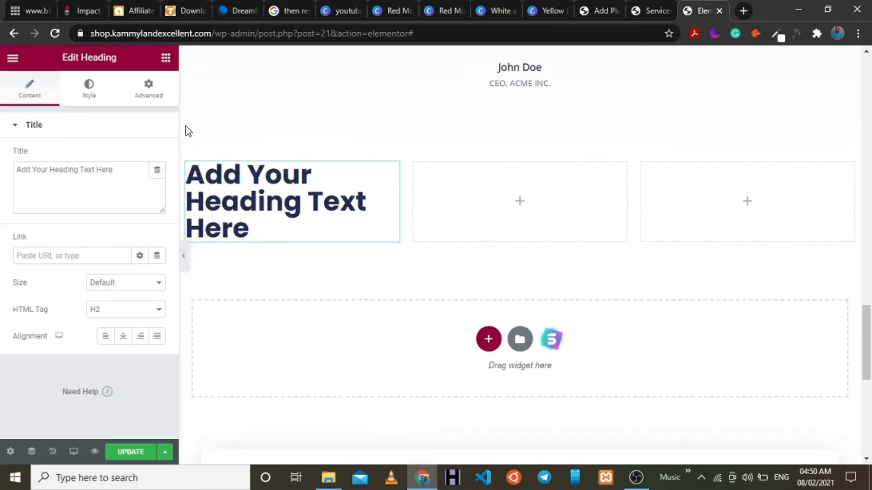
pyautogui.click(171, 69)
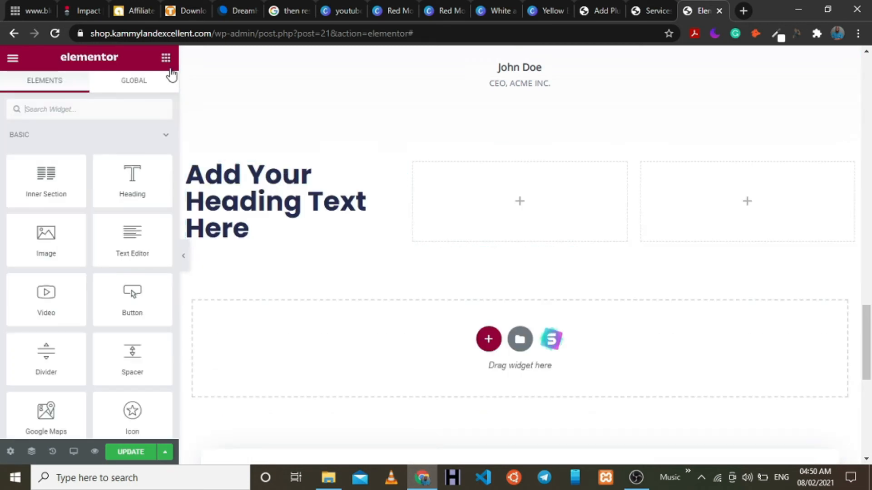
pyautogui.moveTo(51, 247); pyautogui.dragTo(480, 219)
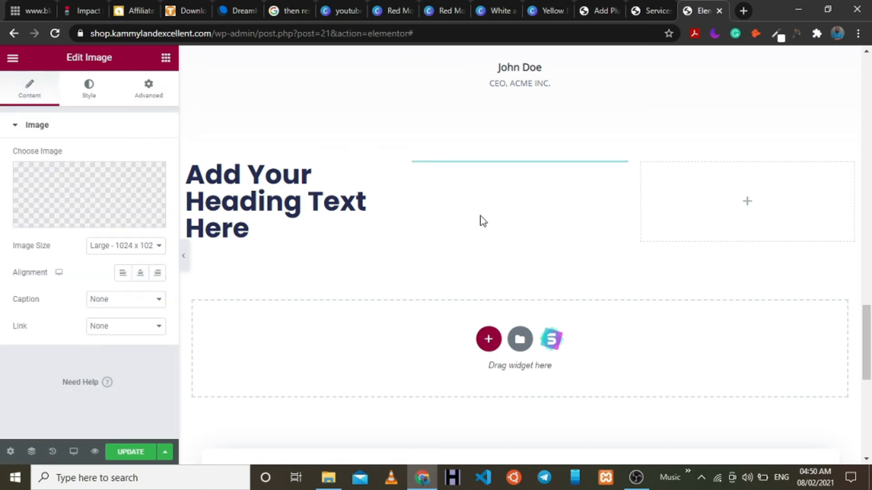
pyautogui.click(166, 59)
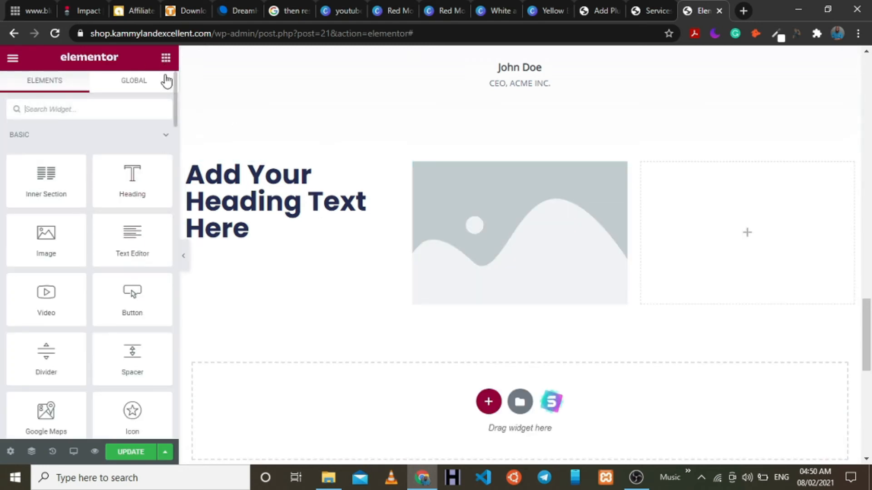
pyautogui.moveTo(177, 97); pyautogui.dragTo(181, 130)
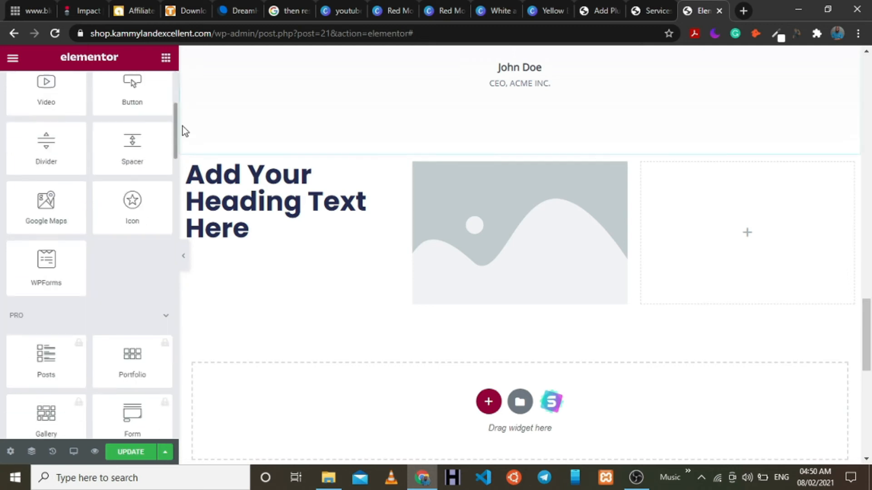
pyautogui.moveTo(56, 93); pyautogui.dragTo(754, 222)
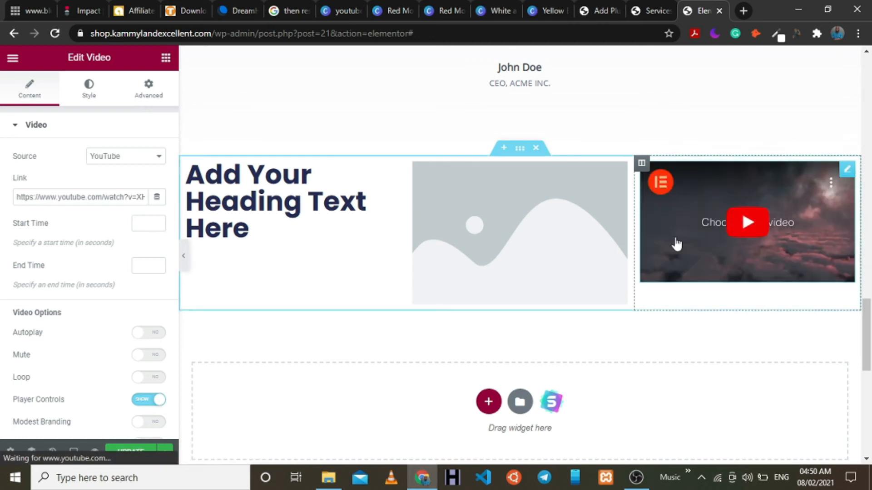
pyautogui.click(536, 148)
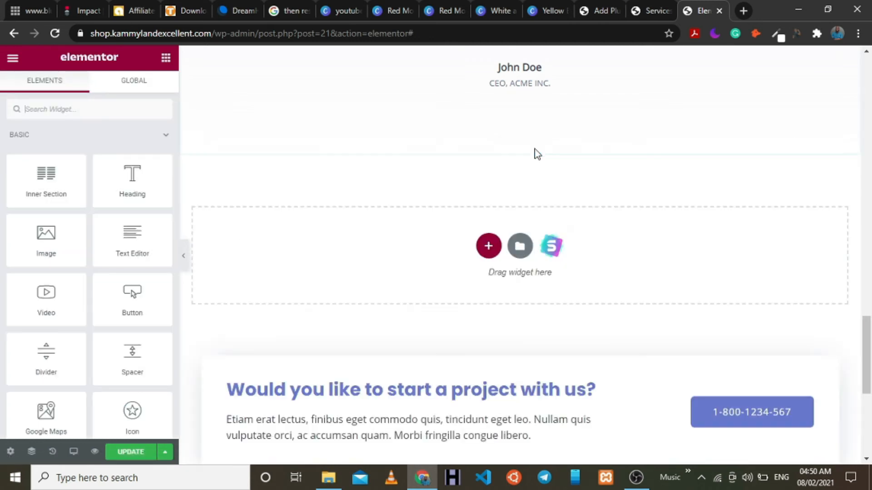
# Save the page edits and open the live Contact page from the Services page menu.
pyautogui.click(119, 453)
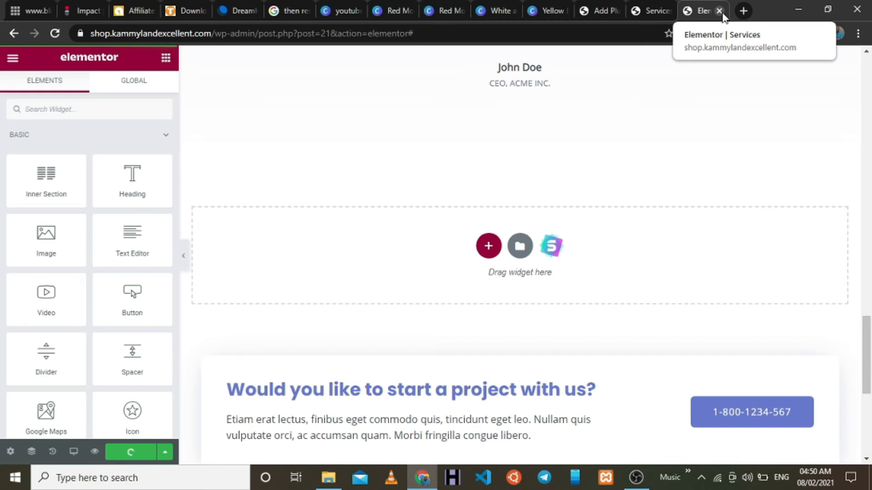
pyautogui.click(653, 10)
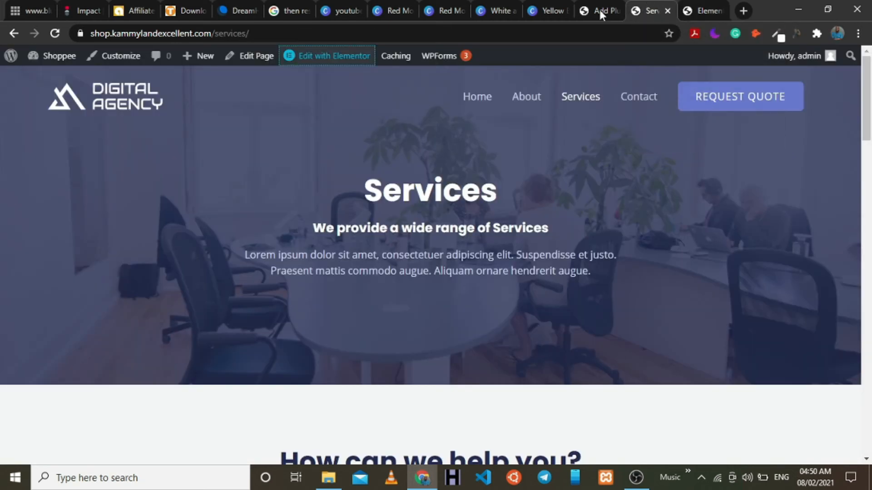
pyautogui.click(628, 98)
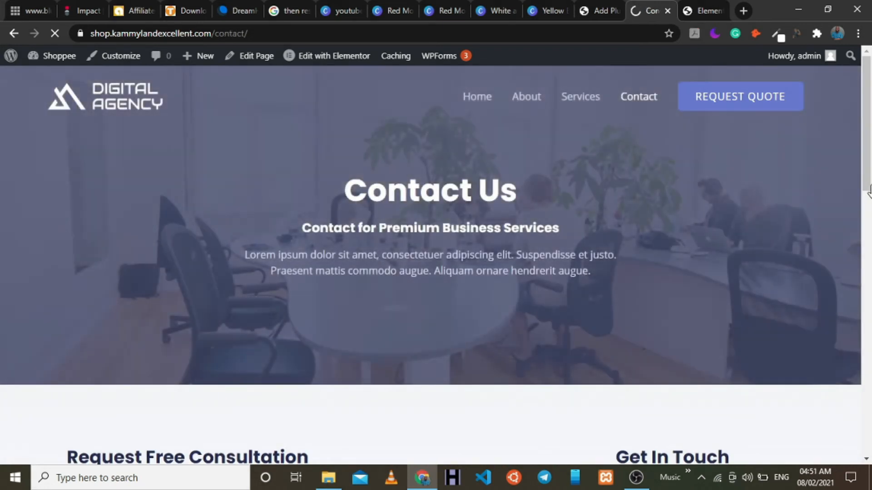
# Check the consultation form's name, e-mail and message fields, then return to the Elementor tab.
pyautogui.moveTo(868, 190); pyautogui.dragTo(868, 257)
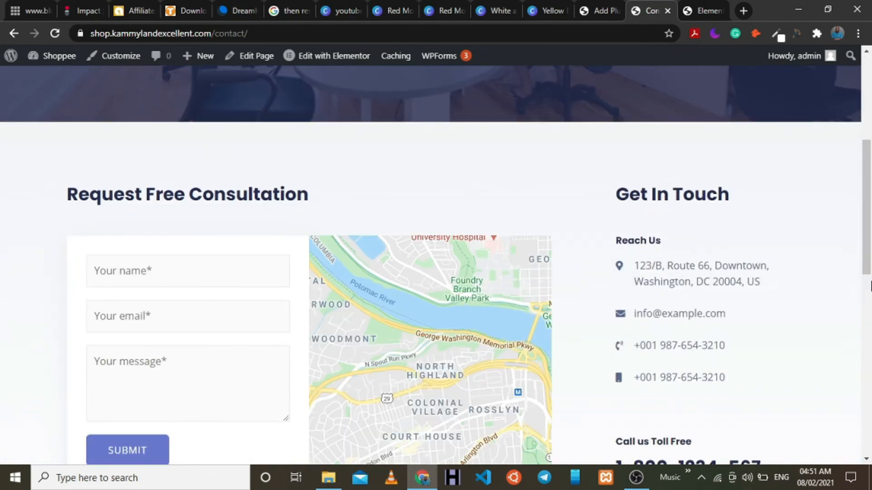
pyautogui.scroll(-3, 359, 165)
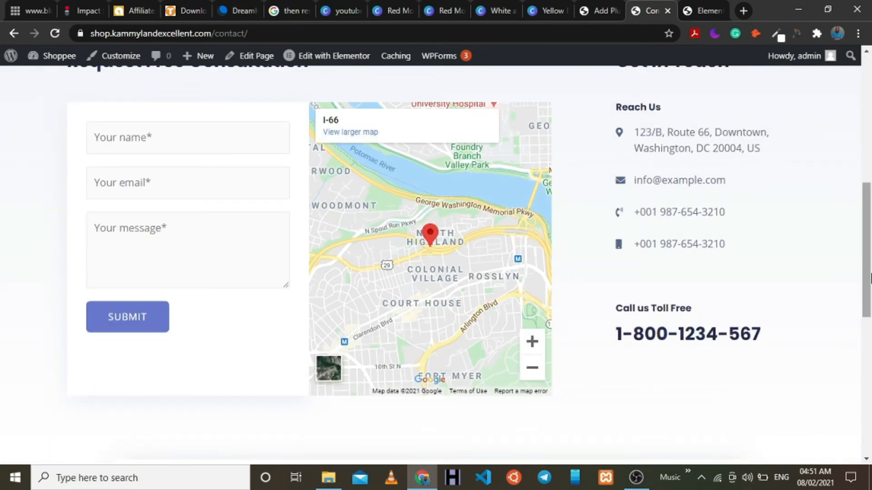
pyautogui.click(218, 144)
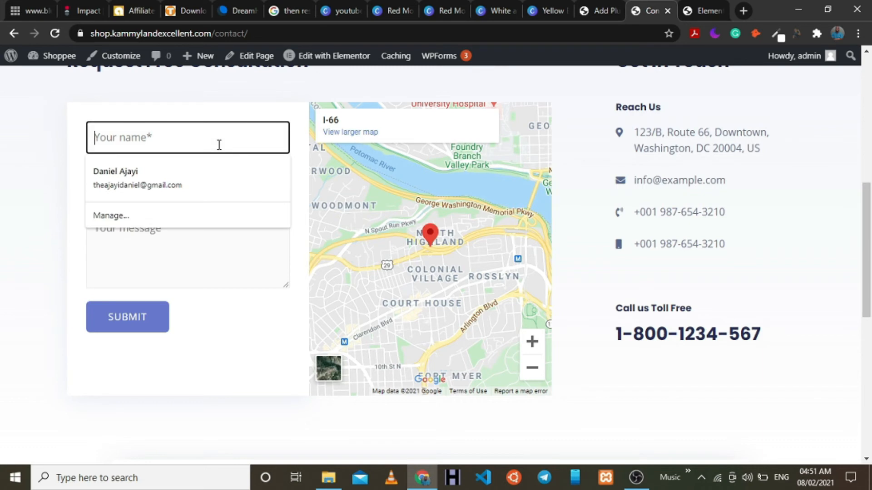
pyautogui.click(184, 169)
pyautogui.click(168, 234)
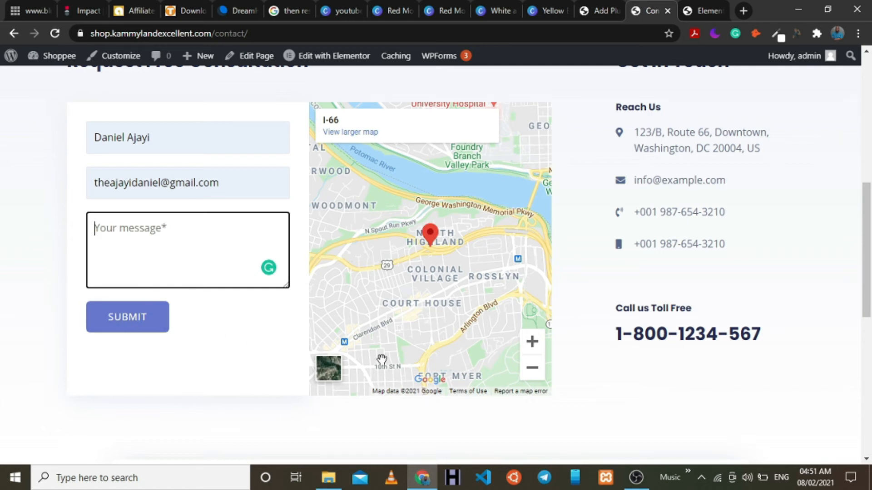
pyautogui.moveTo(871, 247); pyautogui.dragTo(871, 40)
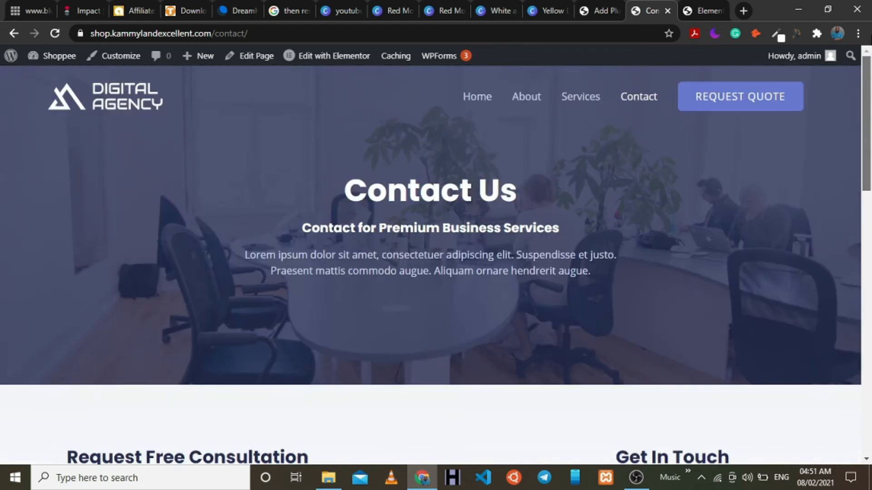
pyautogui.moveTo(871, 132); pyautogui.dragTo(870, 165)
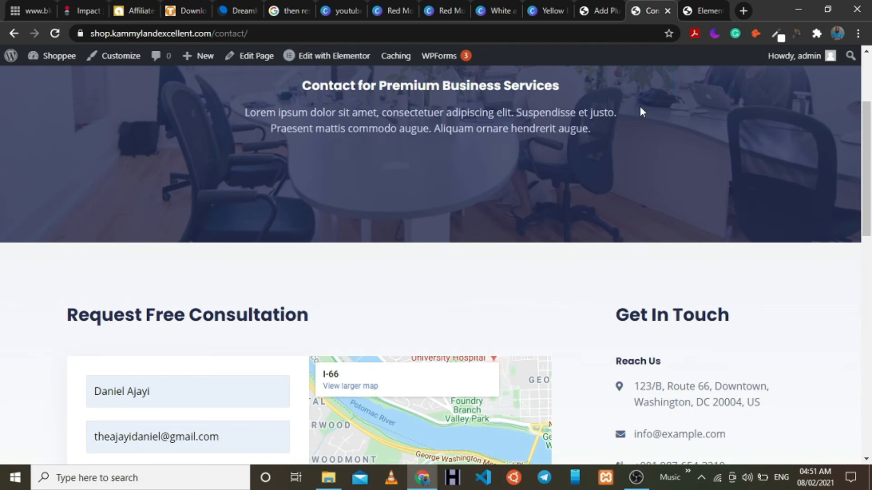
pyautogui.moveTo(870, 135); pyautogui.dragTo(871, 80)
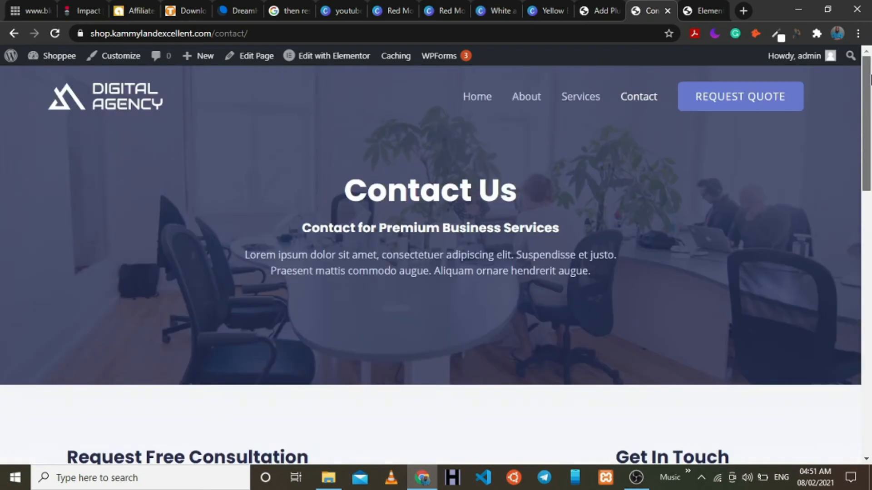
pyautogui.click(705, 12)
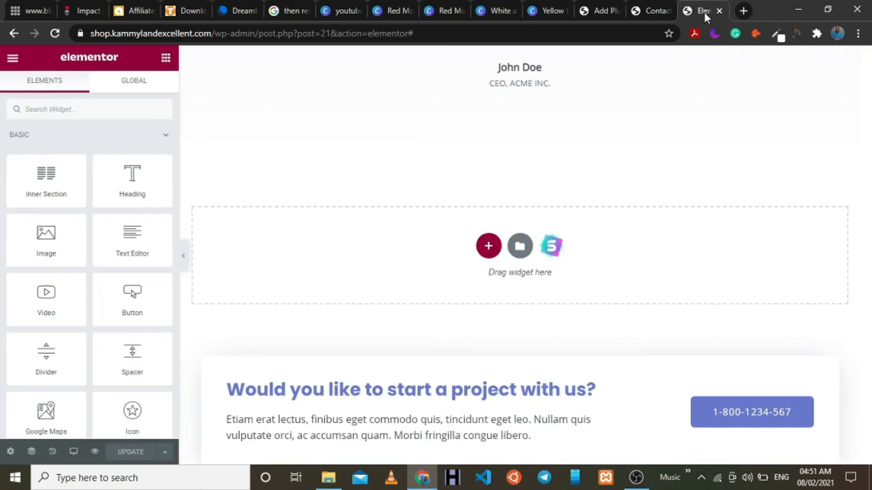
# Close the Elementor tab, search Add Plugins for 'con', and activate Contact Form 7.
pyautogui.click(719, 11)
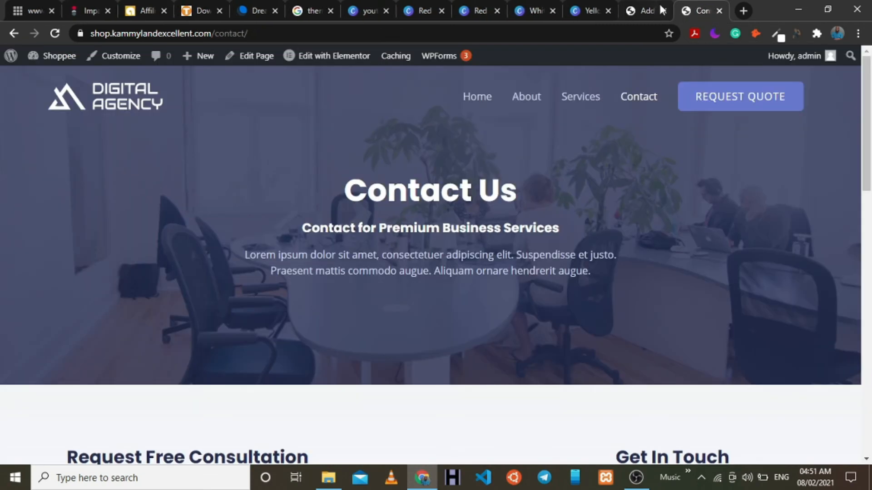
pyautogui.click(633, 7)
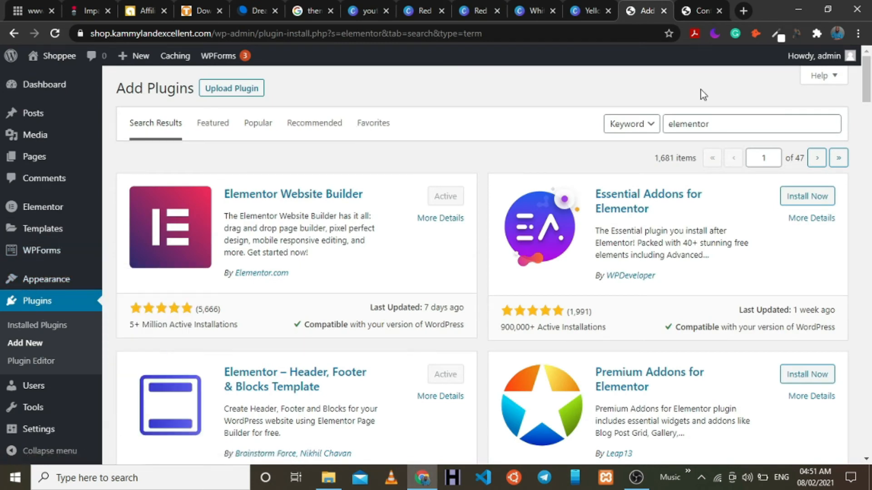
pyautogui.doubleClick(720, 130)
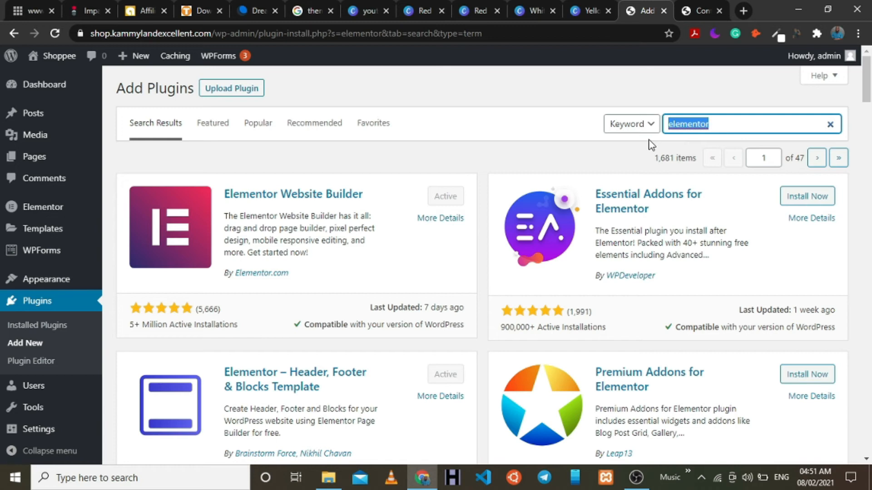
pyautogui.write('contact form 7')
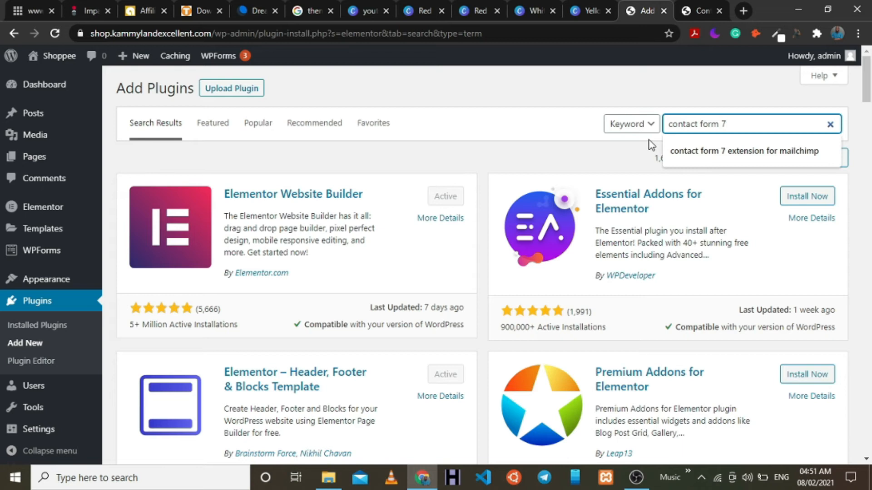
pyautogui.press('Return')
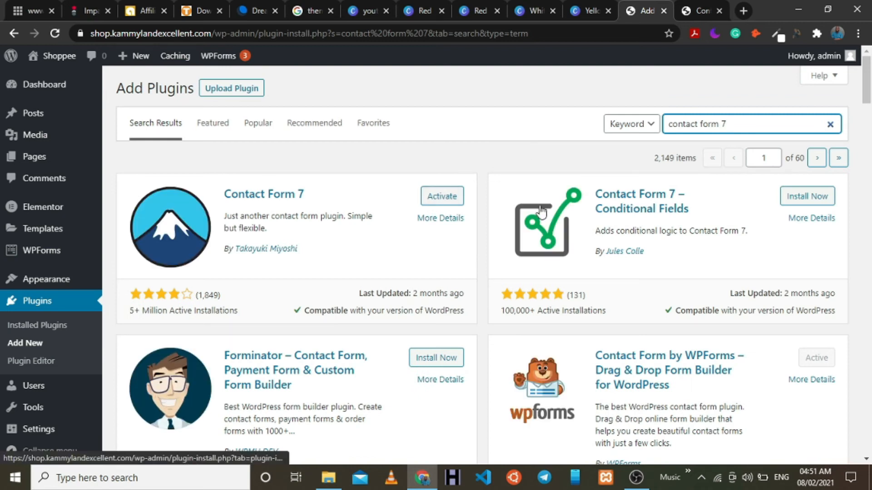
pyautogui.moveTo(31, 267)
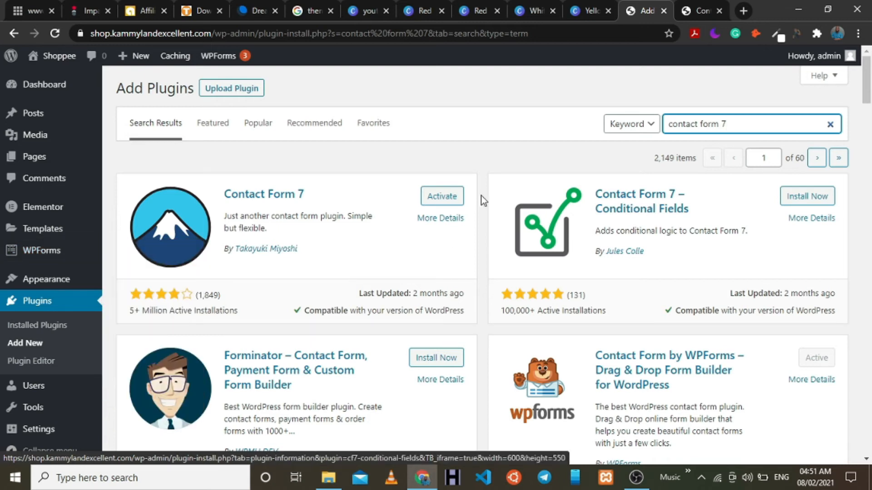
pyautogui.click(448, 197)
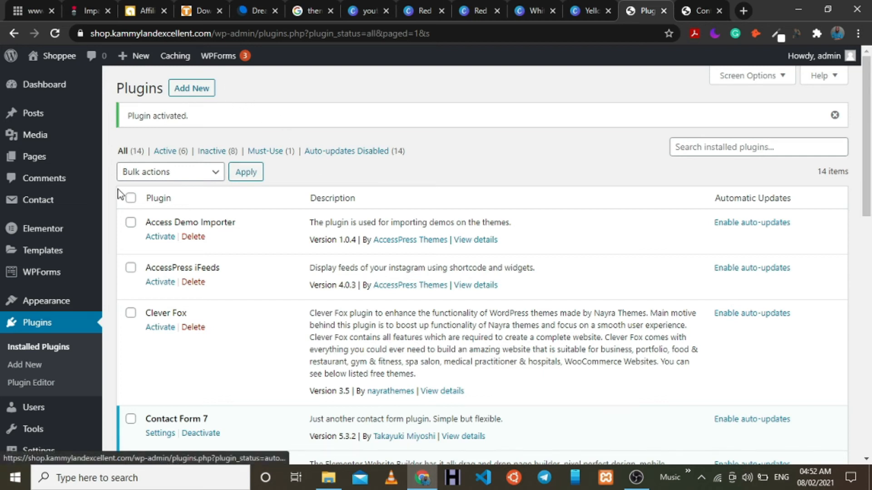
# Create a new Contact Form 7 form titled 'Shoppee Form'.
pyautogui.moveTo(46, 203)
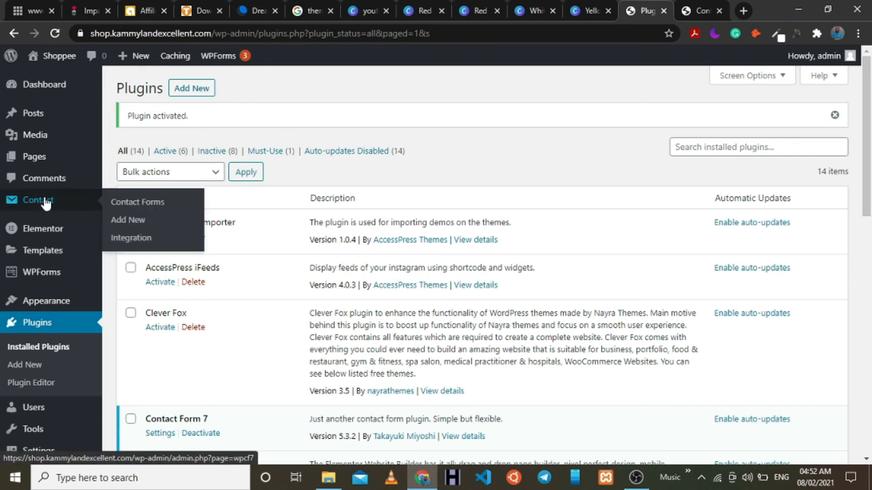
pyautogui.click(130, 206)
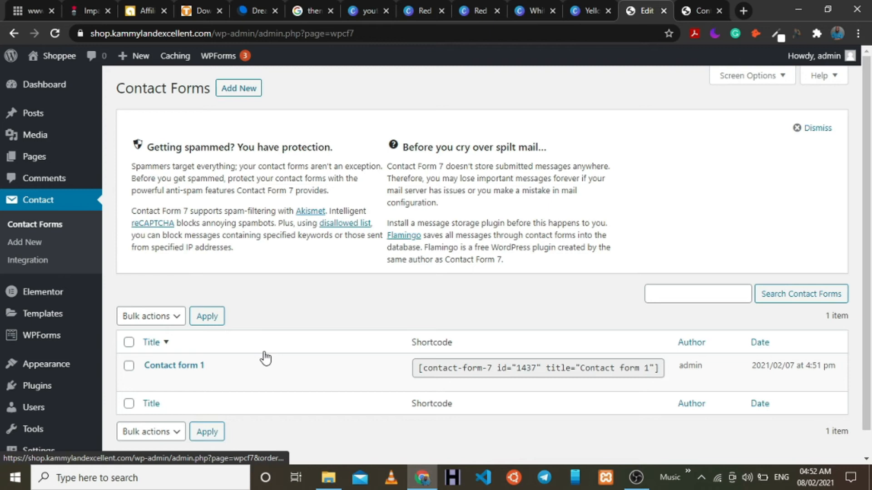
pyautogui.click(239, 89)
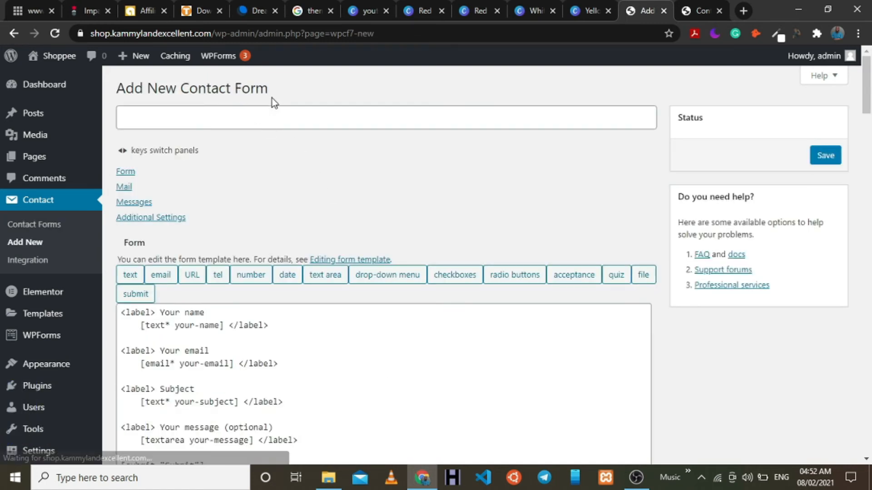
pyautogui.click(268, 113)
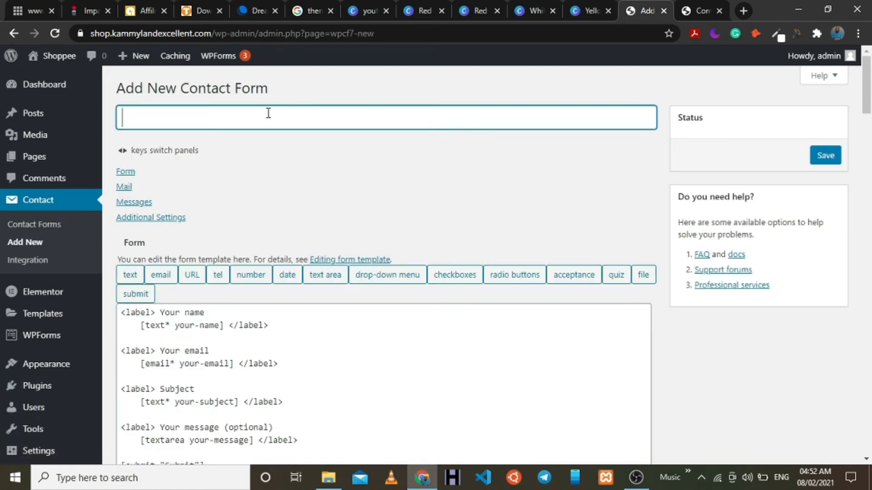
pyautogui.write('Co')
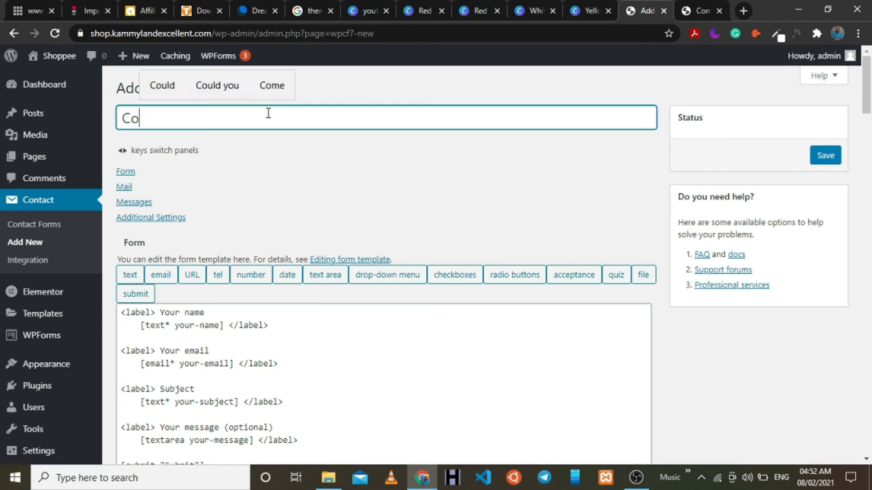
pyautogui.press('BackSpace')
pyautogui.write('S')
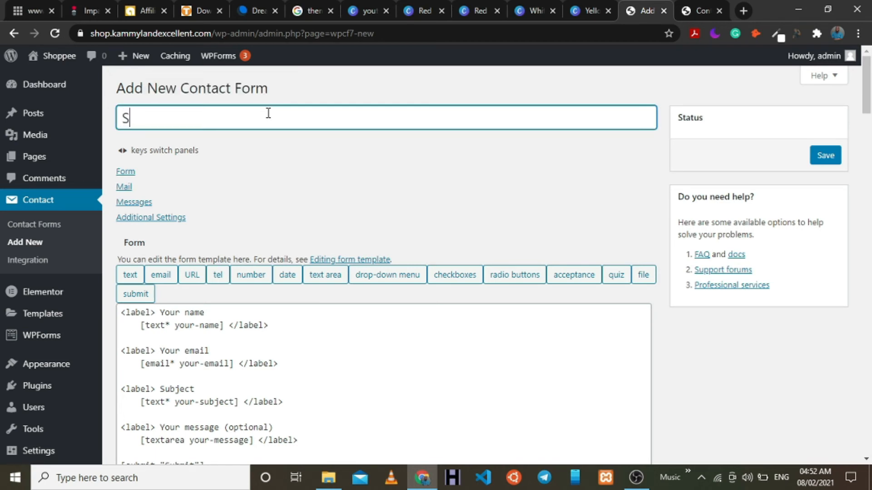
pyautogui.write('hoppee Form')
# Delete the stray checkbox link text accidentally dropped into the form template.
pyautogui.moveTo(869, 89)
pyautogui.mouseDown()
pyautogui.moveTo(869, 114)
pyautogui.moveTo(871, 102)
pyautogui.mouseUp()
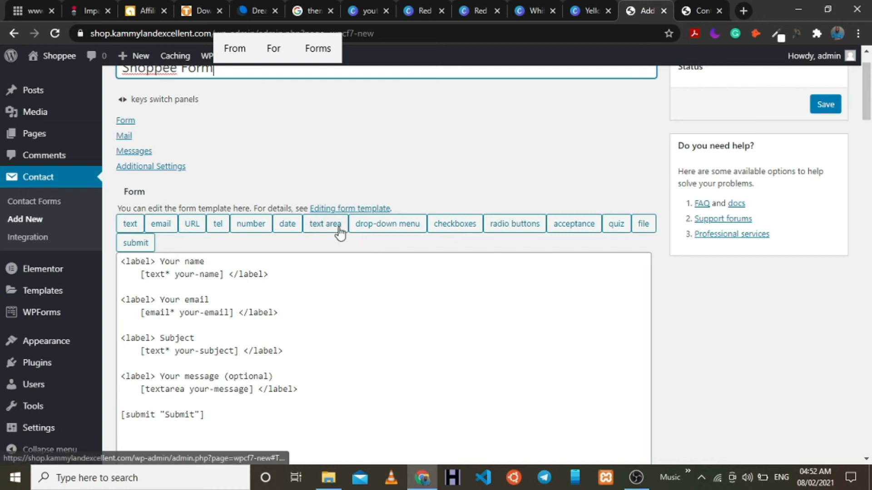
pyautogui.moveTo(457, 223); pyautogui.dragTo(210, 363)
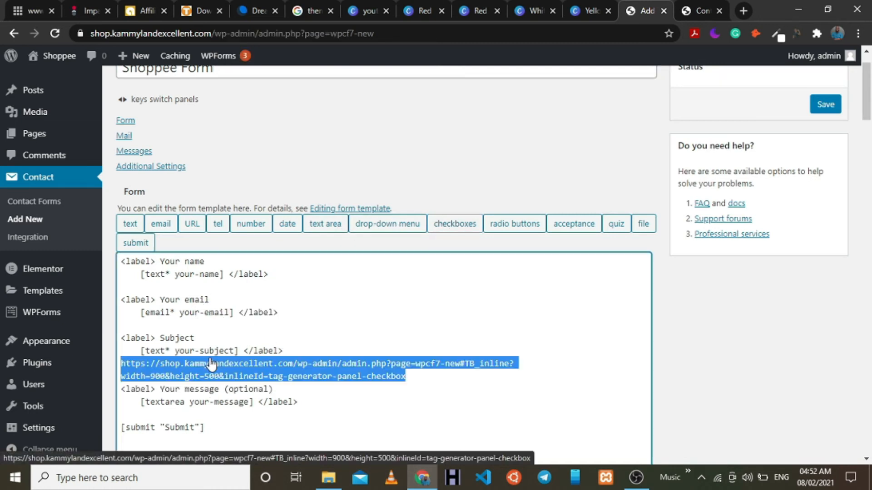
pyautogui.click(451, 374)
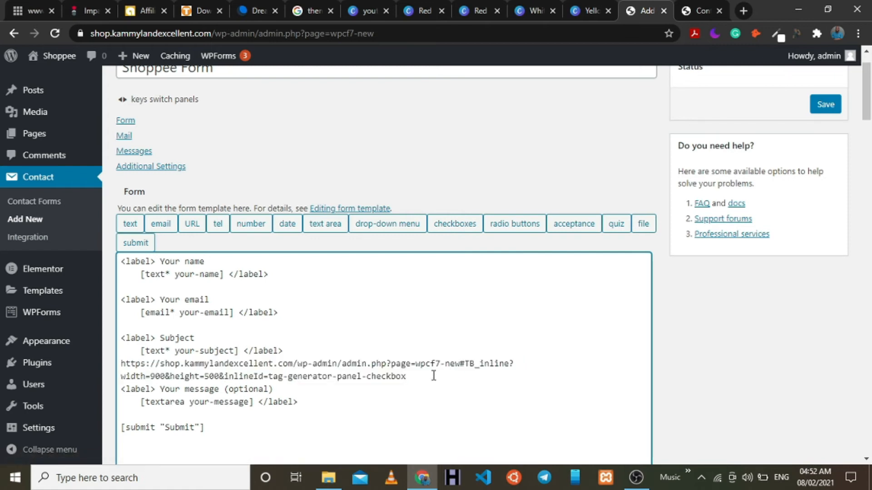
pyautogui.moveTo(412, 376); pyautogui.dragTo(121, 366)
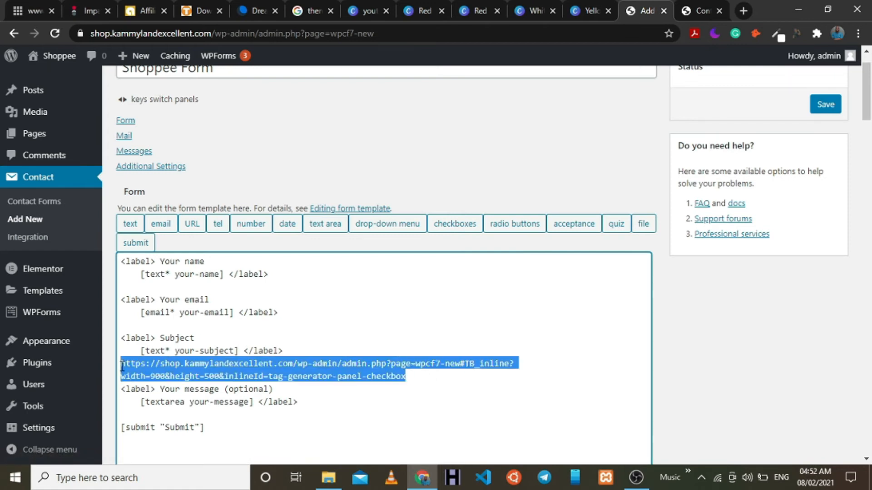
pyautogui.press('BackSpace')
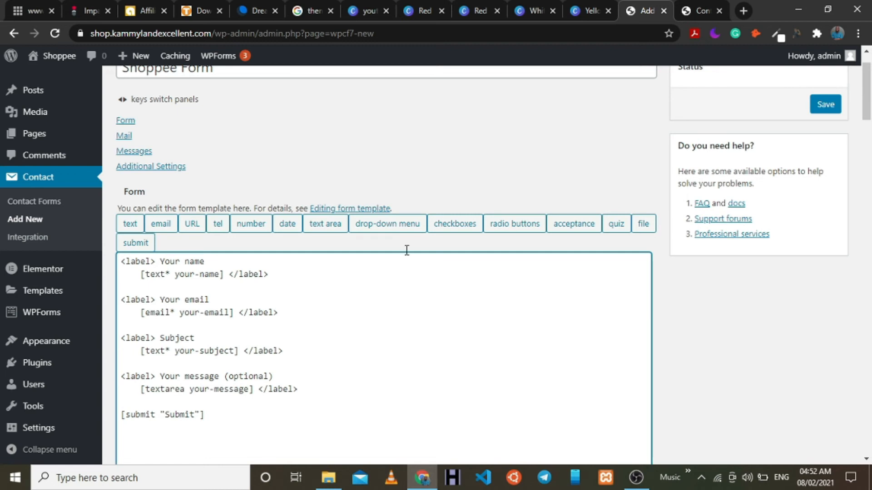
pyautogui.click(349, 211)
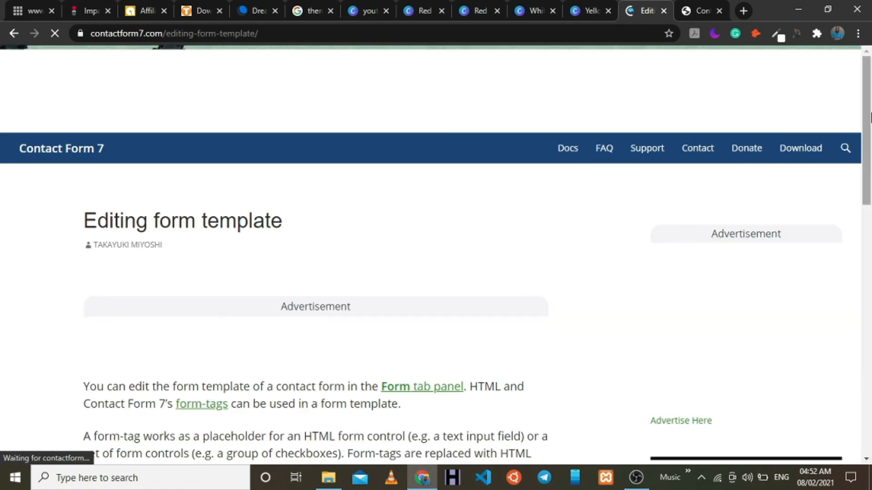
pyautogui.moveTo(869, 137)
pyautogui.mouseDown()
pyautogui.moveTo(870, 238)
pyautogui.moveTo(868, 130)
pyautogui.mouseUp()
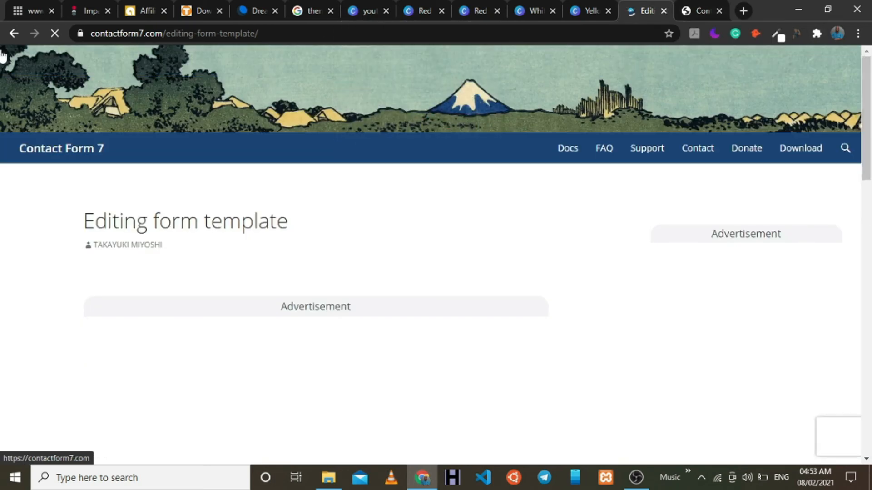
pyautogui.click(21, 34)
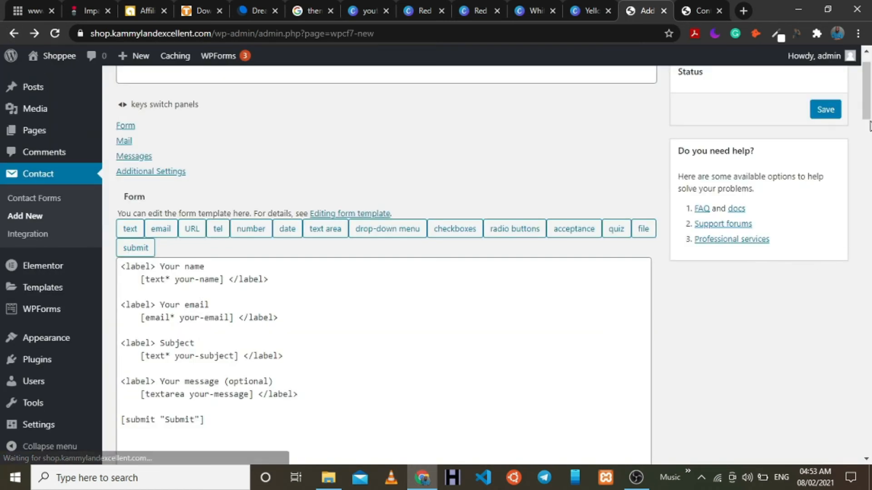
# Replace the Mail section's From address inside the angle brackets with the owner's Gmail address.
pyautogui.moveTo(870, 87); pyautogui.dragTo(868, 156)
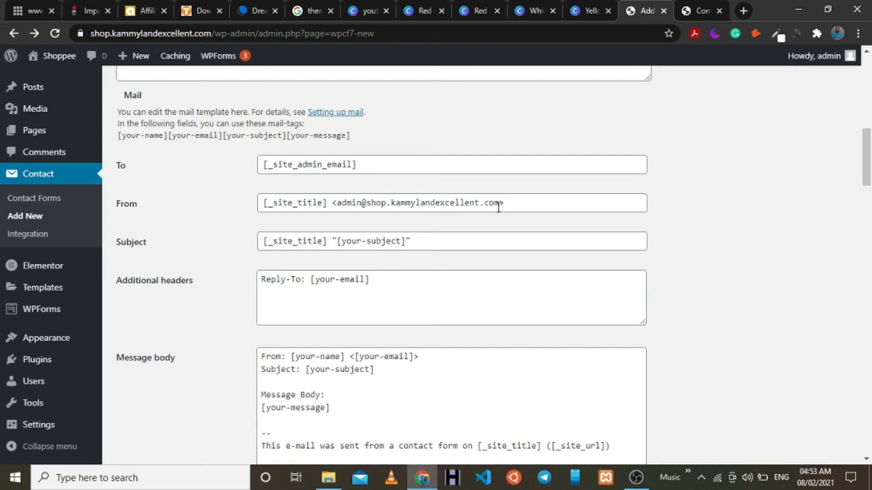
pyautogui.moveTo(499, 206); pyautogui.dragTo(338, 208)
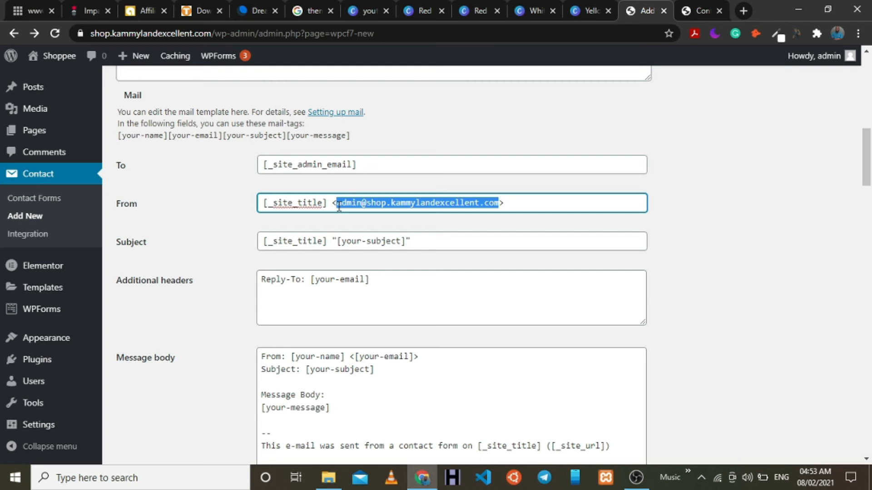
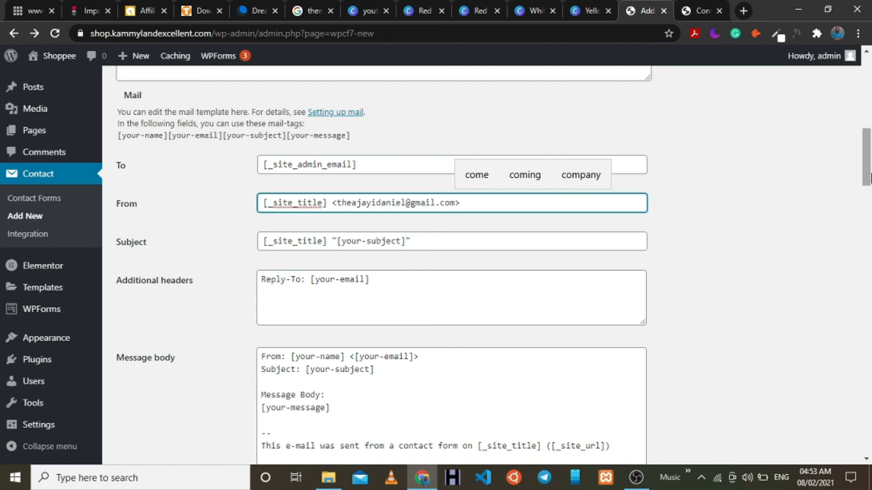
pyautogui.moveTo(869, 178); pyautogui.dragTo(869, 259)
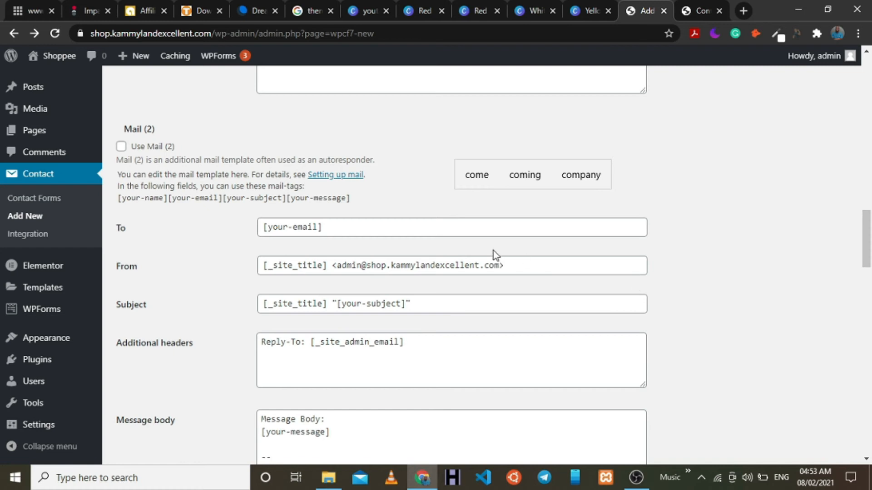
pyautogui.moveTo(869, 244); pyautogui.dragTo(869, 87)
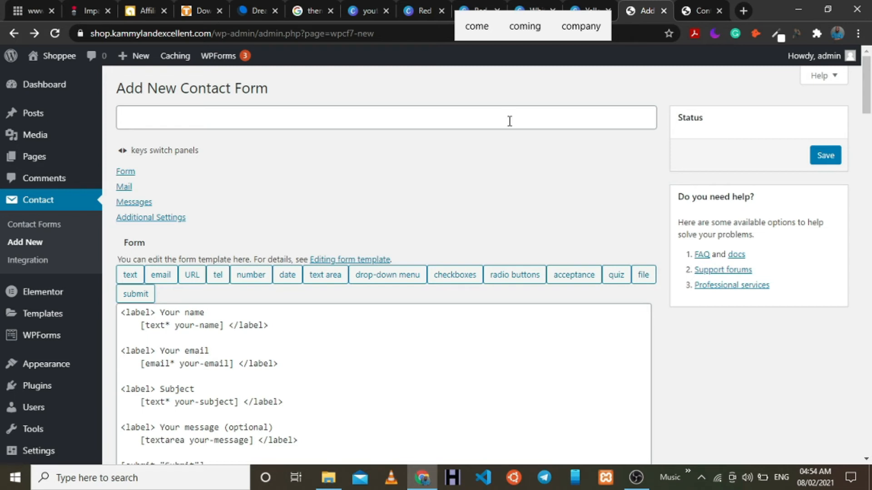
# Title the form 'Shoppee Form', save it to generate its shortcode, and launch Mail from the taskbar.
pyautogui.click(535, 106)
pyautogui.write('Shoppee Form')
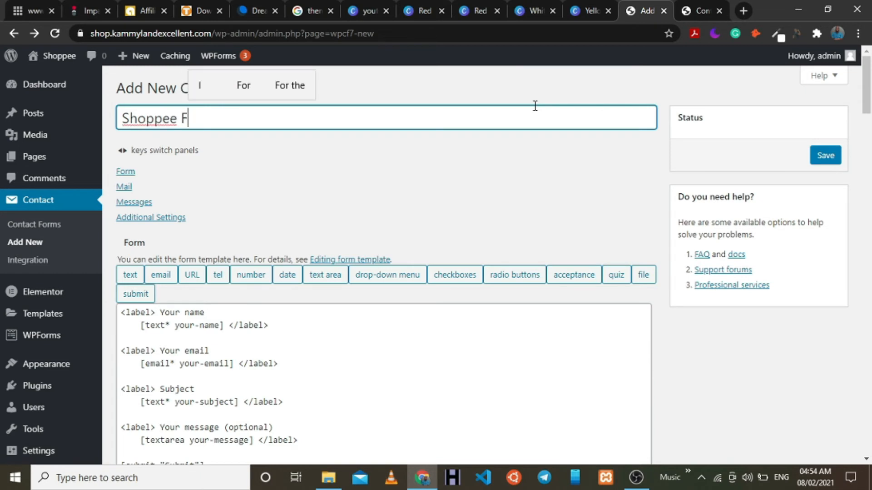
pyautogui.click(822, 163)
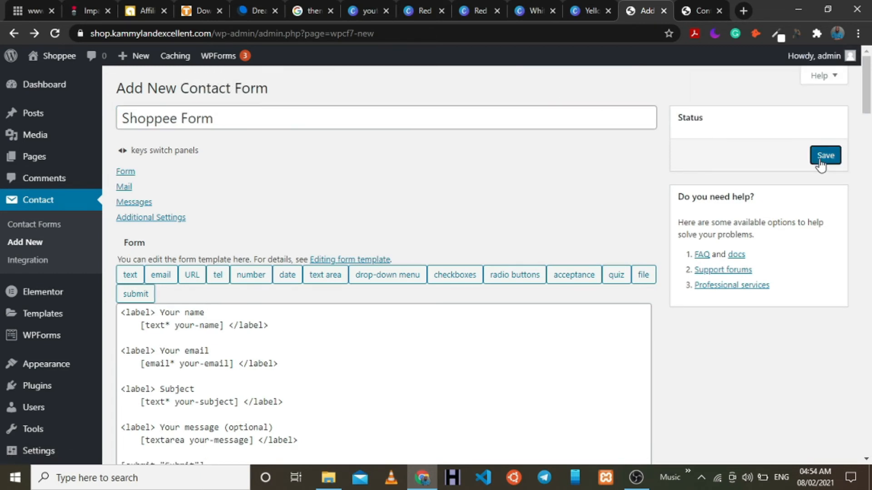
pyautogui.moveTo(869, 100); pyautogui.dragTo(871, 307)
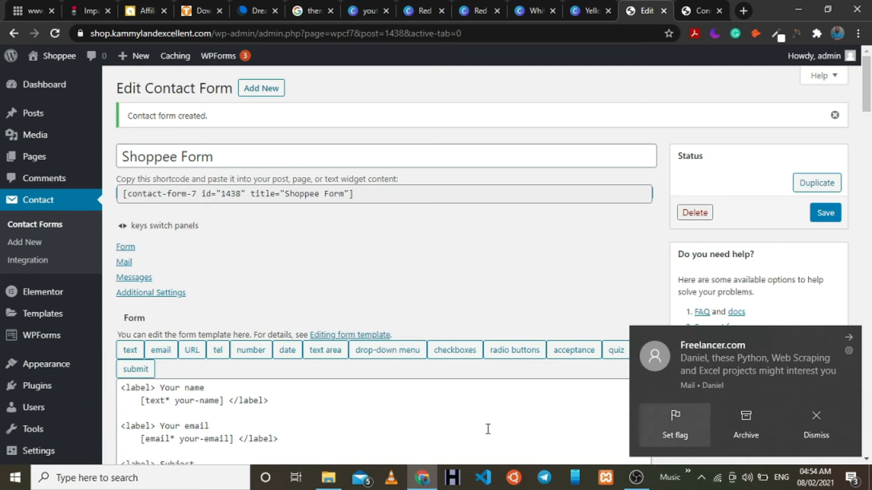
pyautogui.click(362, 476)
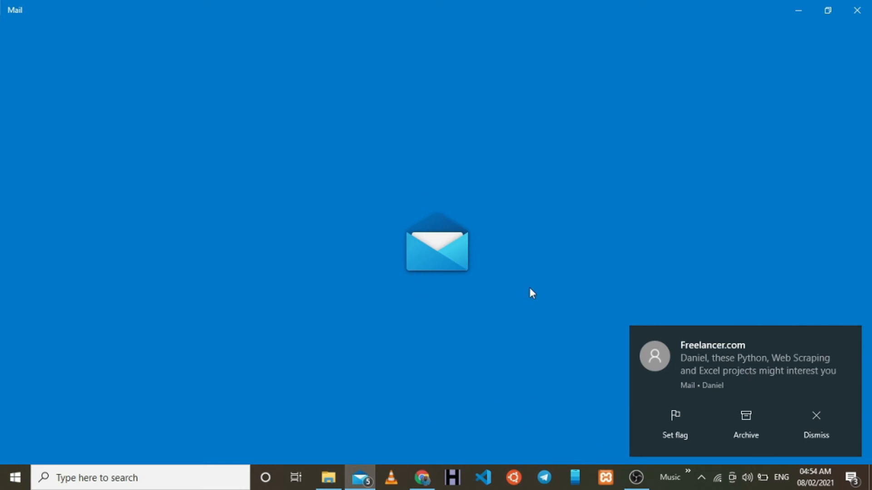
# Read the '[Shoppee] New Admin Email Address' message in the Gmail 4 inbox, then minimize Mail.
pyautogui.click(428, 480)
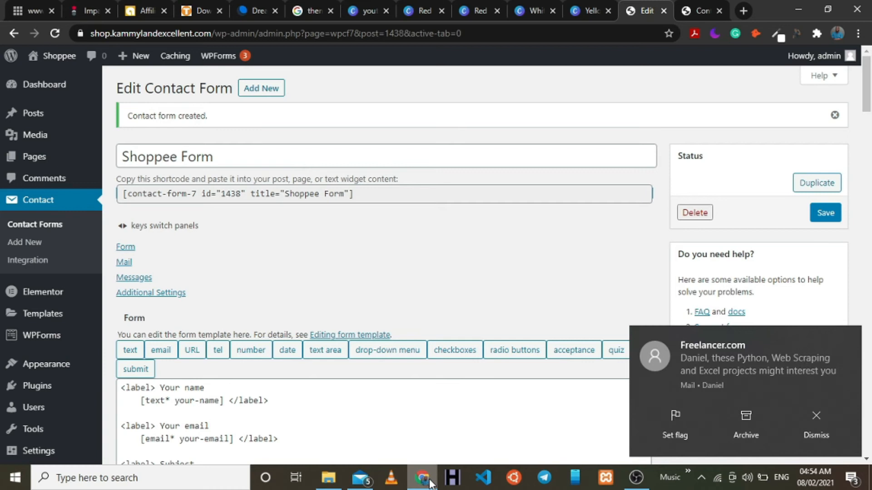
pyautogui.click(824, 433)
pyautogui.moveTo(867, 103); pyautogui.dragTo(869, 141)
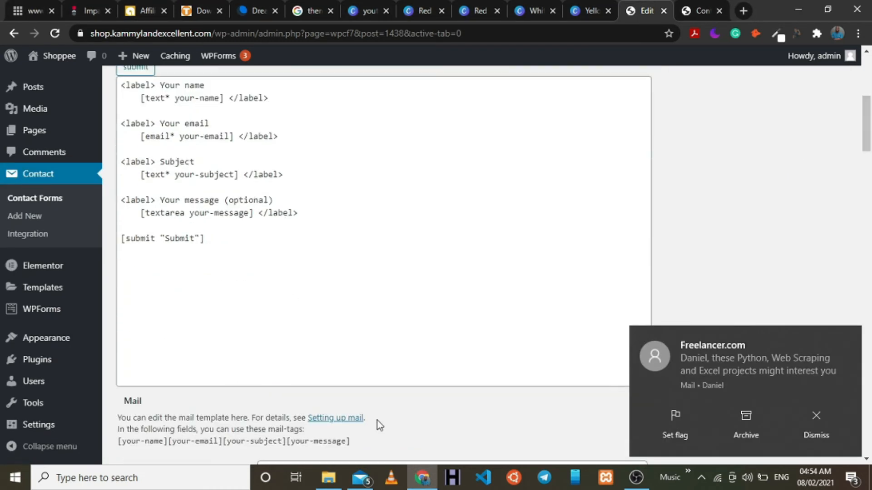
pyautogui.click(360, 478)
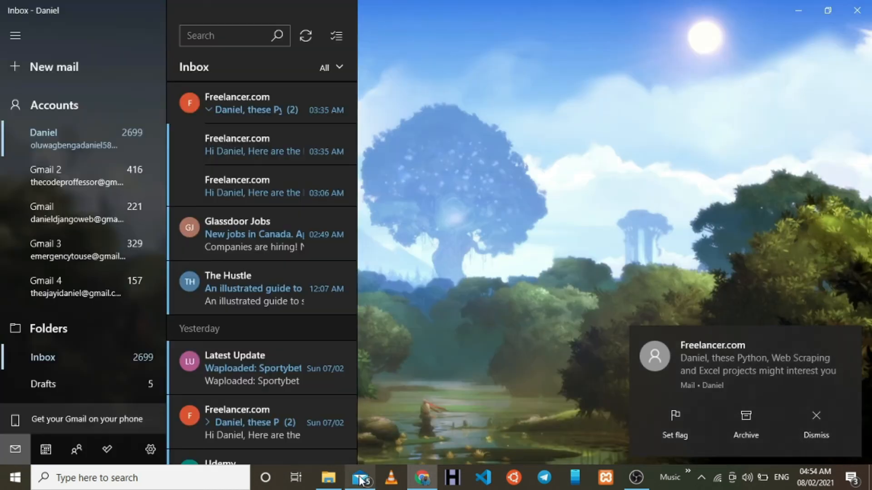
pyautogui.click(115, 291)
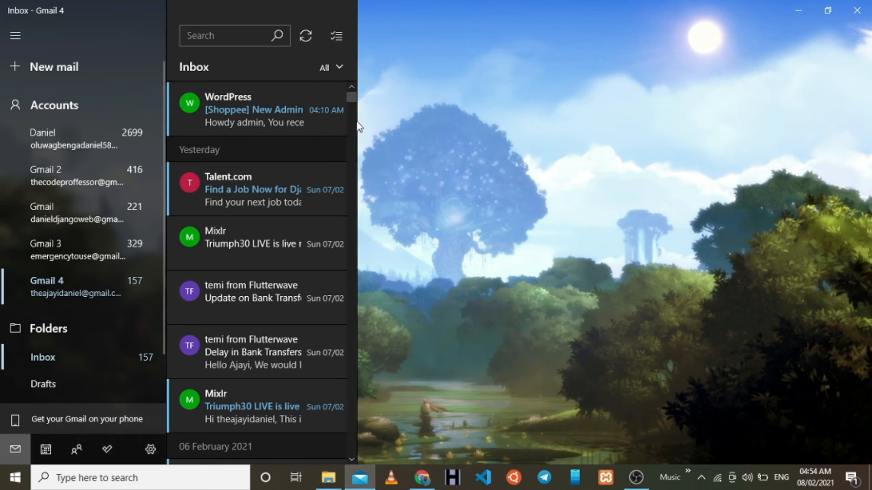
pyautogui.click(245, 117)
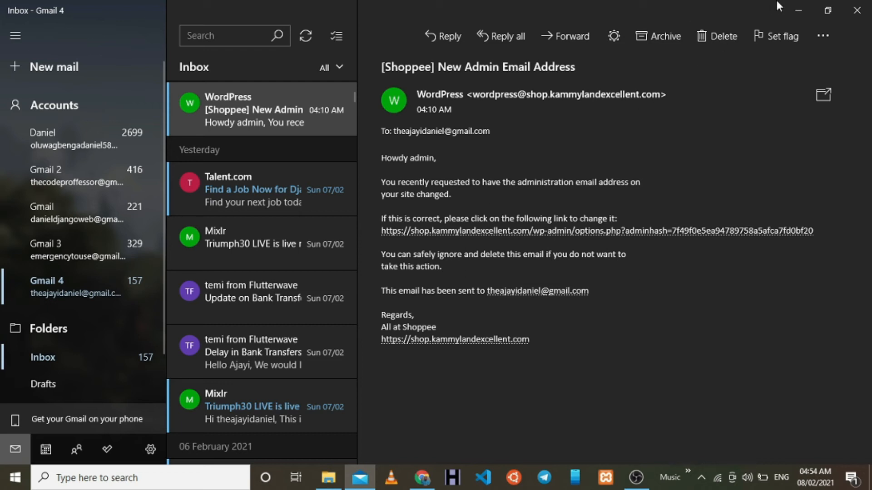
pyautogui.click(790, 7)
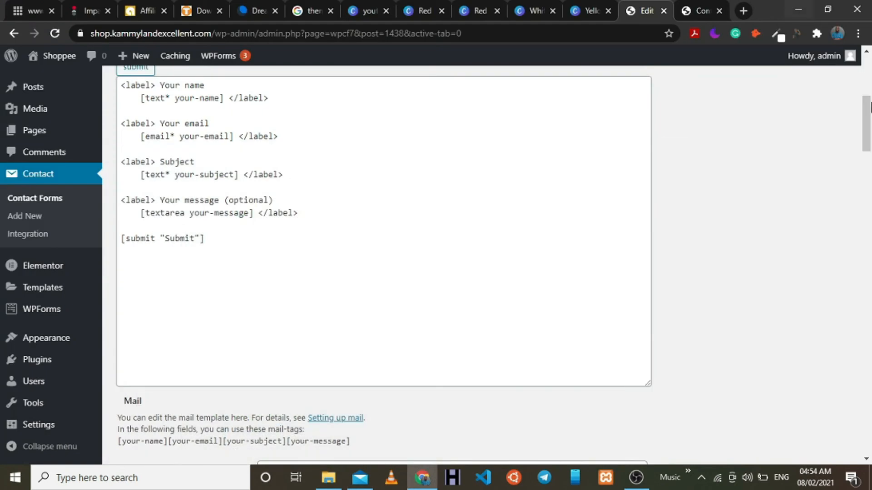
# Switch to the live Contact page tab and open it with Edit with Elementor.
pyautogui.moveTo(871, 106); pyautogui.dragTo(870, 66)
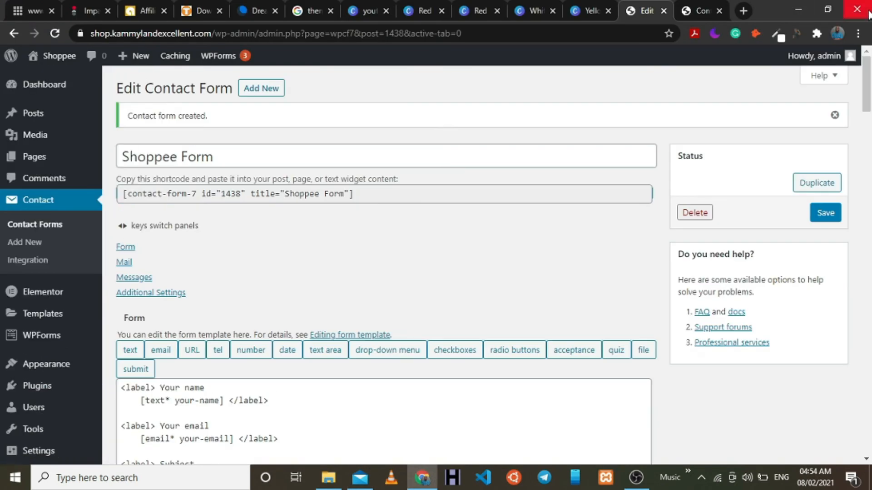
pyautogui.click(686, 8)
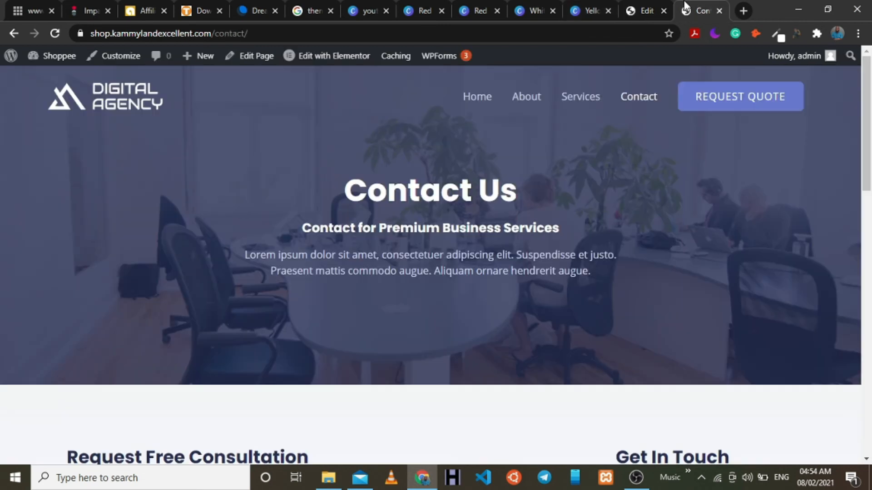
pyautogui.click(310, 67)
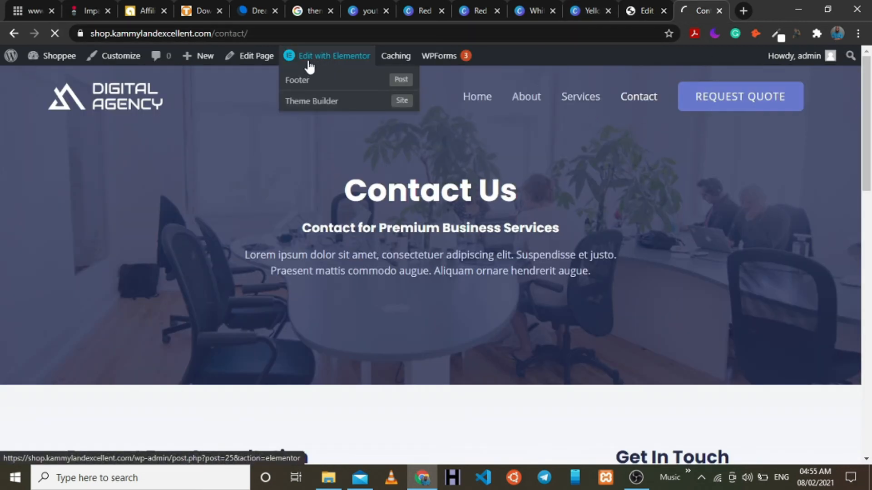
pyautogui.moveTo(871, 128); pyautogui.dragTo(871, 230)
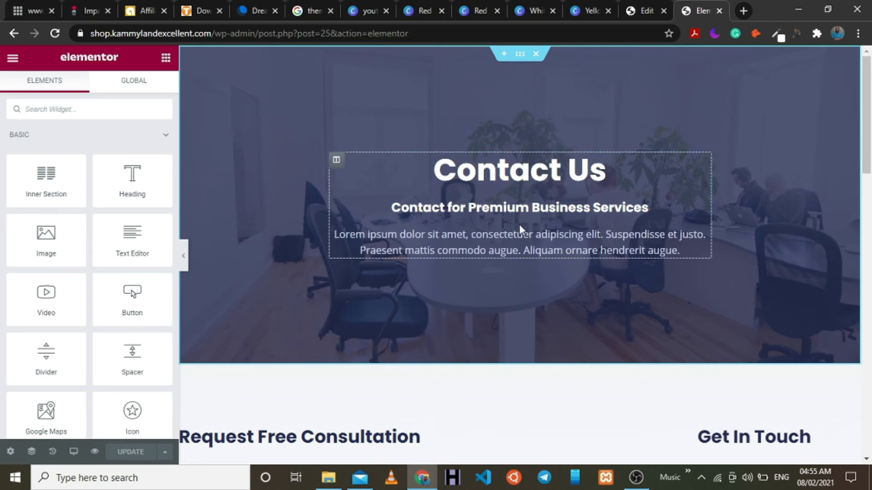
# Check the form widget's shortcode, then select [contact-form-7 id="1438" title="Shoppee Form"] on the Shoppee Form page to copy it.
pyautogui.moveTo(869, 129); pyautogui.dragTo(870, 236)
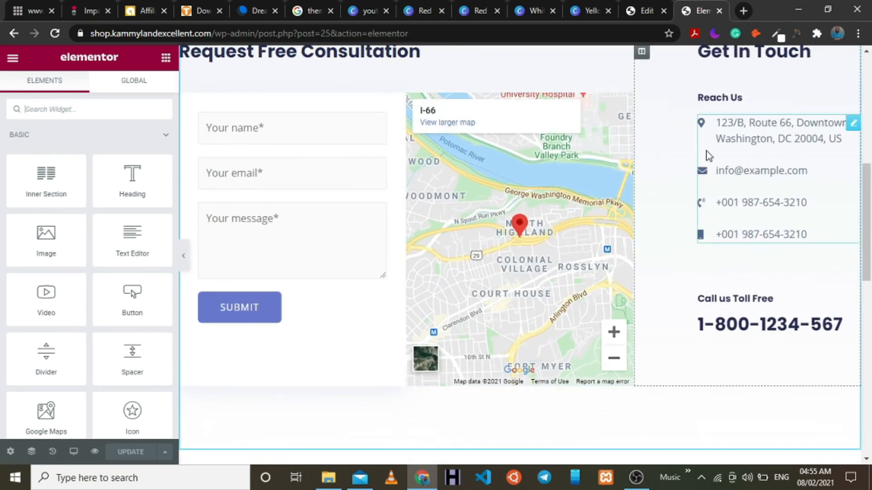
pyautogui.click(326, 134)
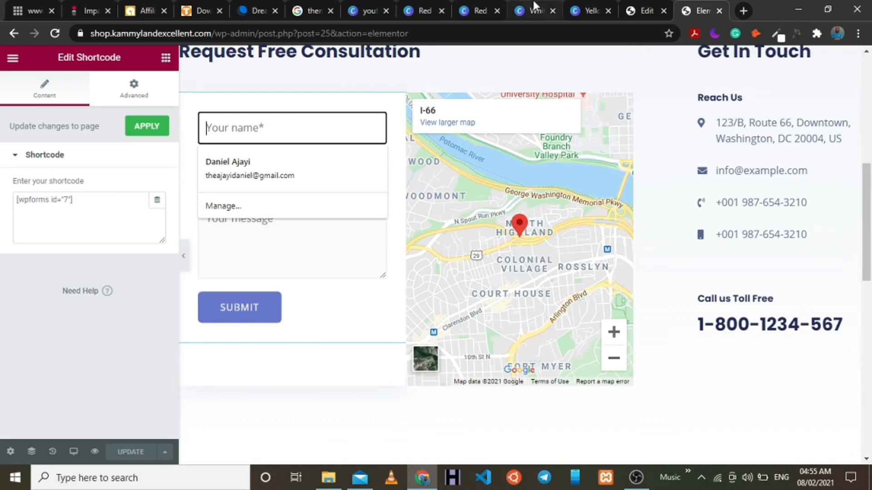
pyautogui.click(633, 1)
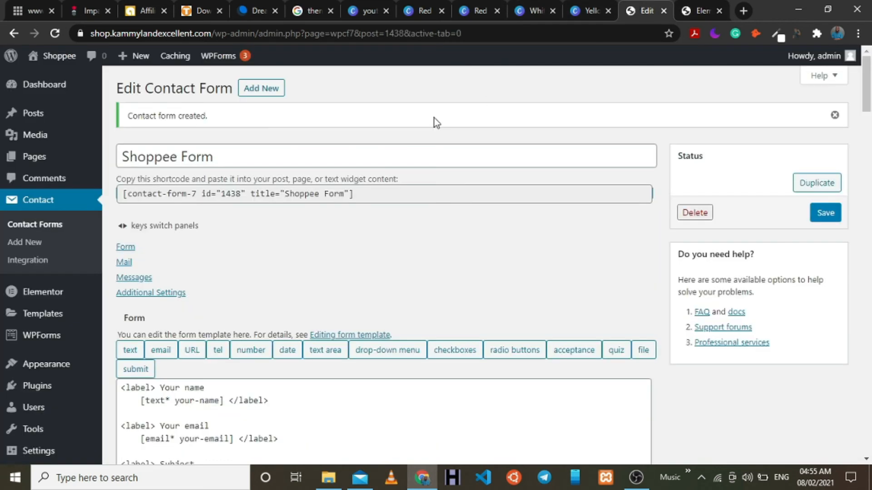
pyautogui.click(701, 10)
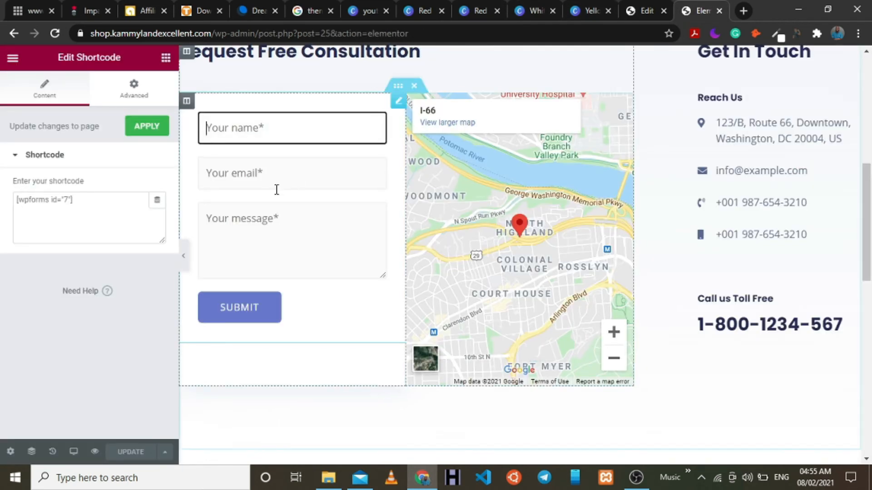
pyautogui.click(64, 200)
pyautogui.write('7')
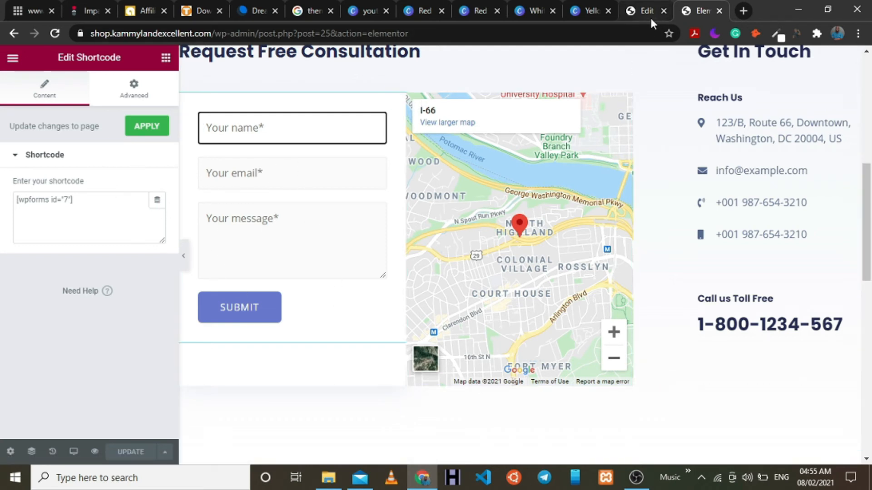
pyautogui.click(640, 7)
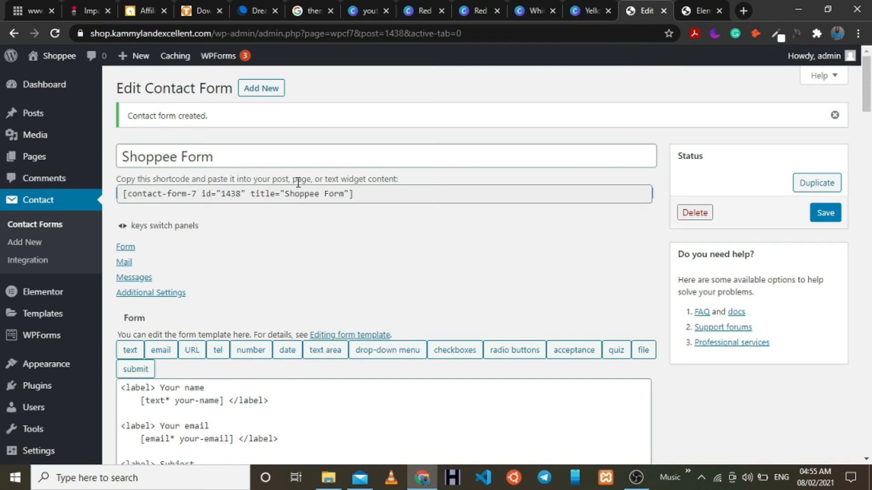
pyautogui.click(364, 194)
pyautogui.hotkey('ctrl', 'c')
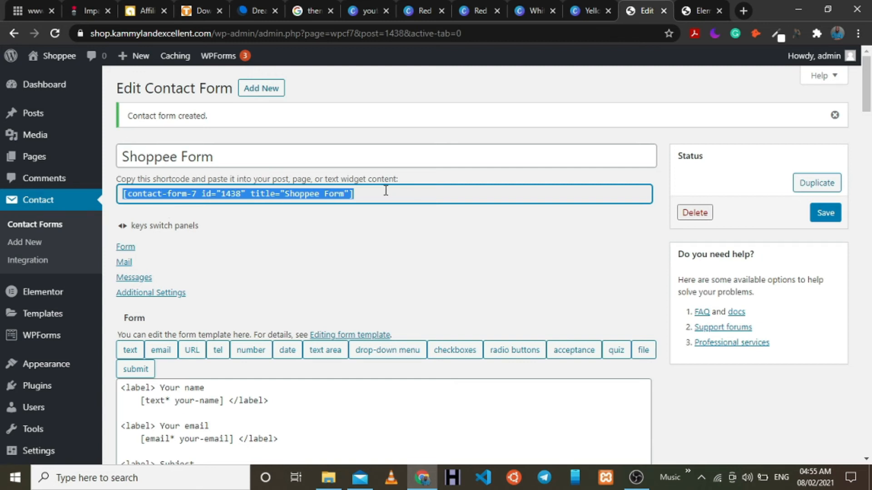
# Replace the [wpforms] shortcode text with the pasted [contact-form-7 id="1438" title="Shoppee Form"] shortcode.
pyautogui.click(707, 4)
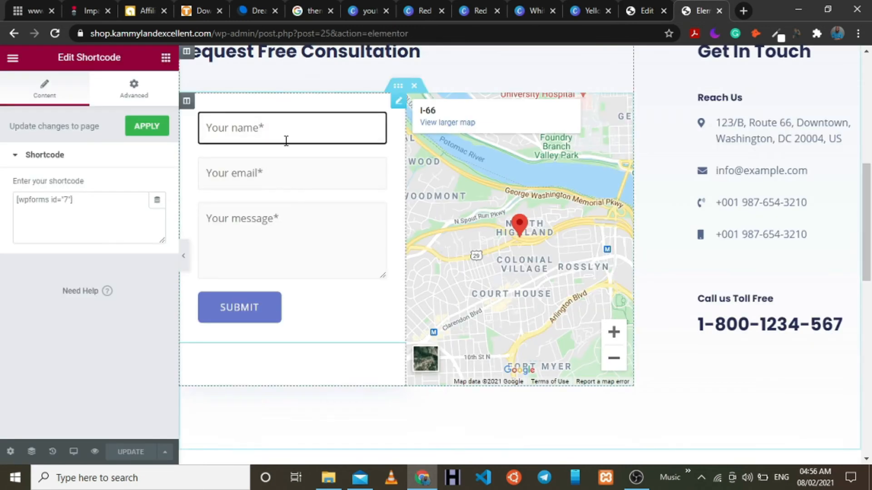
pyautogui.click(119, 209)
pyautogui.moveTo(119, 209); pyautogui.dragTo(7, 193)
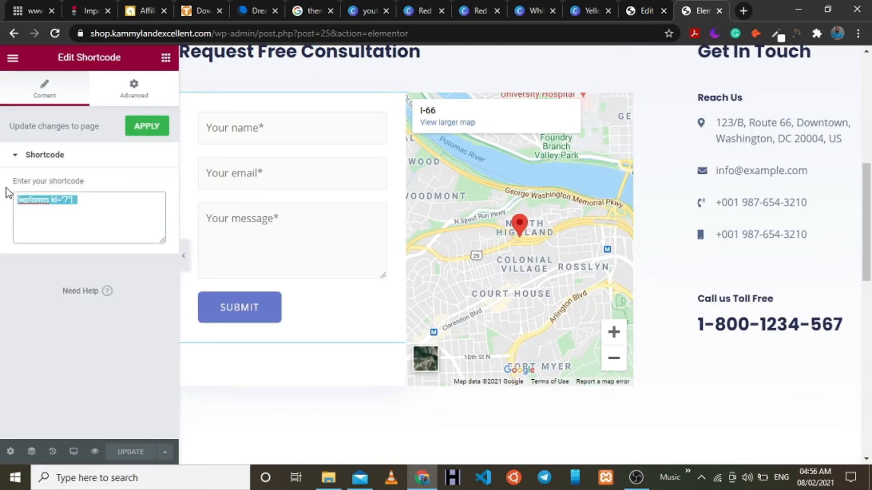
pyautogui.hotkey('ctrl', 'v')
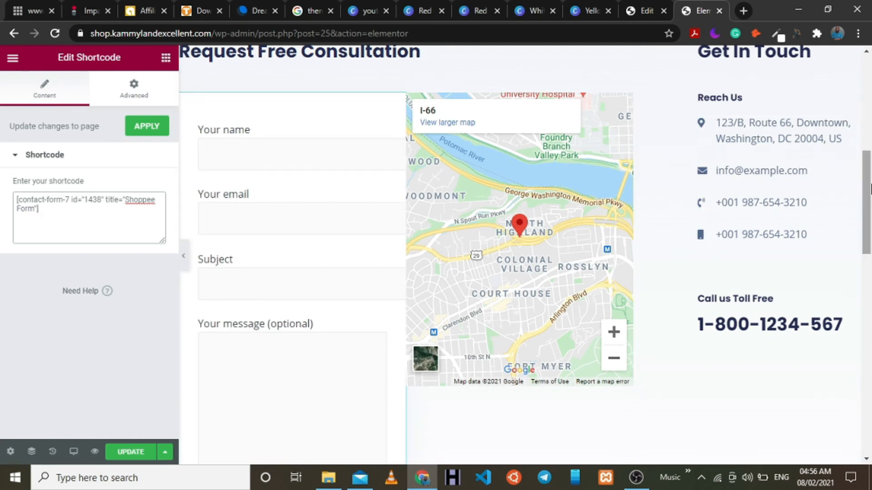
pyautogui.scroll(-4, 869, 232)
pyautogui.moveTo(871, 233); pyautogui.dragTo(870, 166)
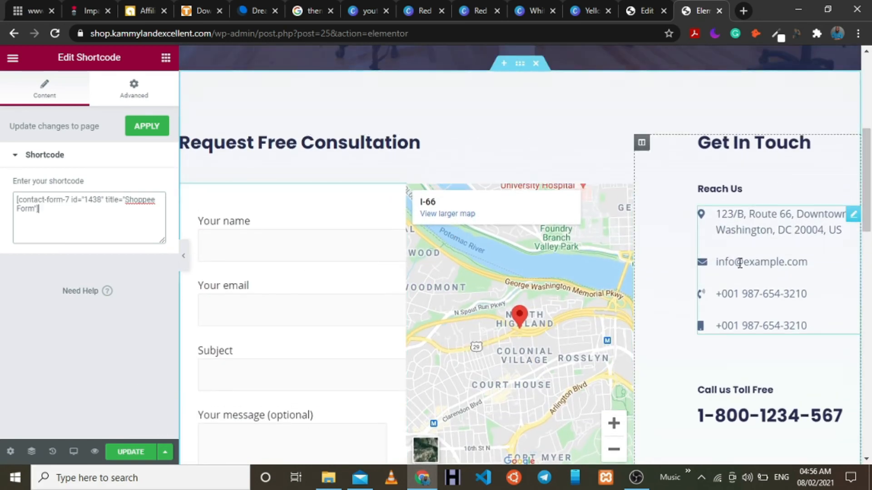
pyautogui.moveTo(870, 207)
pyautogui.mouseDown()
pyautogui.moveTo(871, 187)
pyautogui.moveTo(870, 198)
pyautogui.mouseUp()
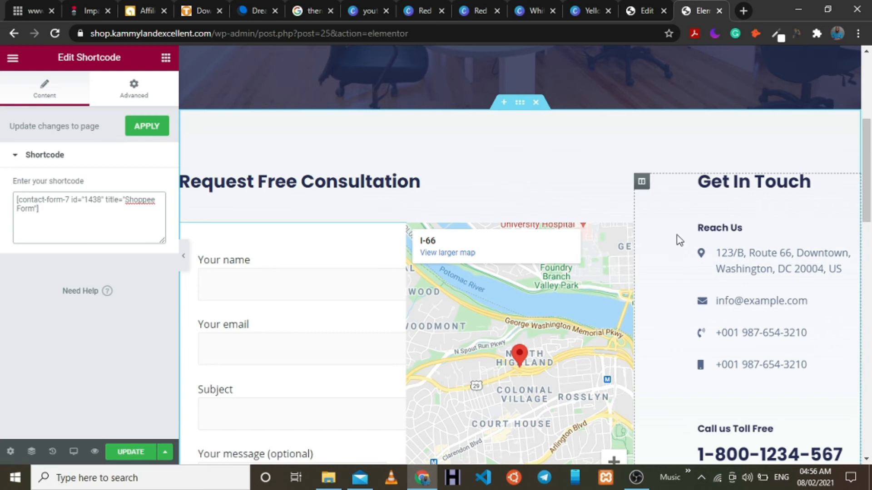
pyautogui.moveTo(870, 211); pyautogui.dragTo(871, 364)
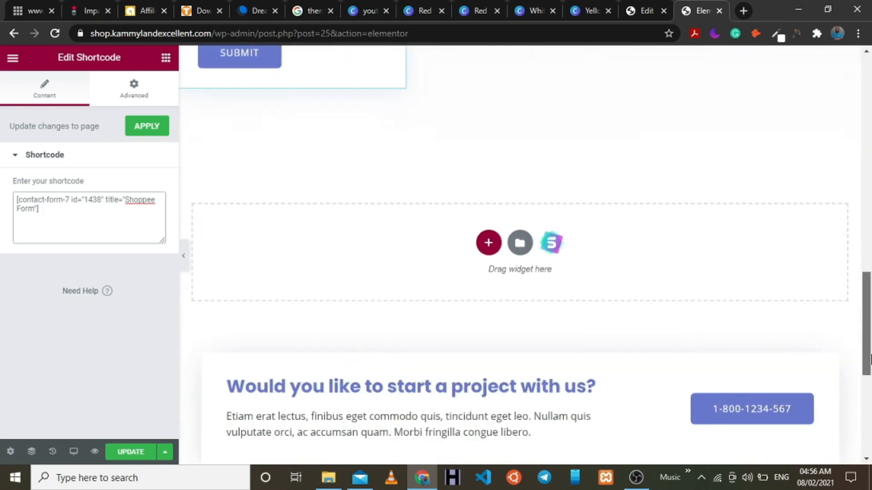
# Add a single-column section below the form and drag the form column right of the map.
pyautogui.click(487, 243)
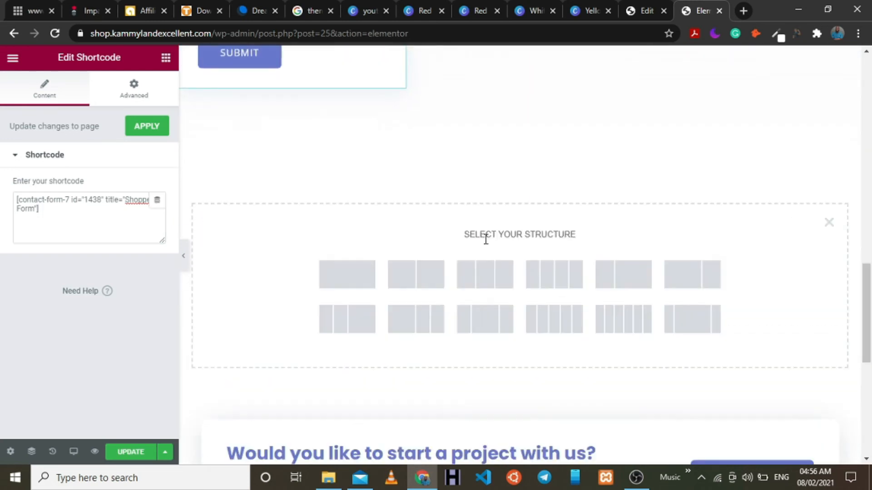
pyautogui.click(344, 284)
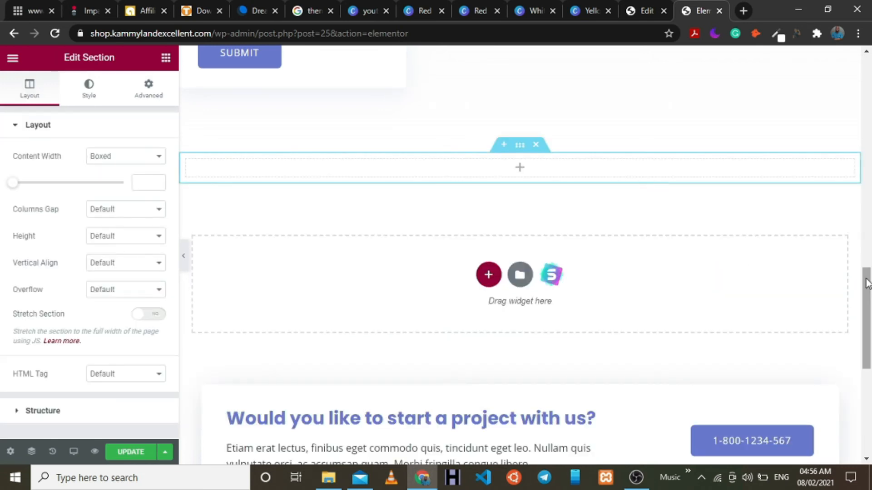
pyautogui.moveTo(870, 286); pyautogui.dragTo(869, 222)
pyautogui.scroll(5, 359, 175)
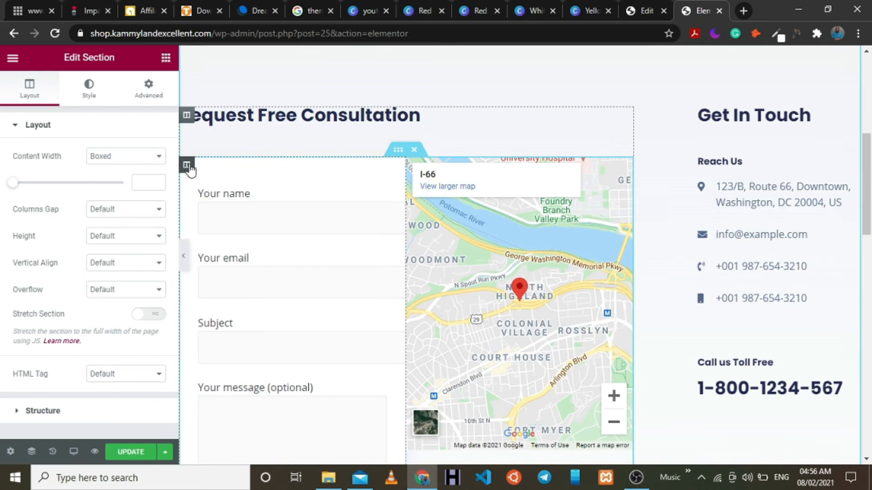
pyautogui.moveTo(190, 170); pyautogui.dragTo(483, 390)
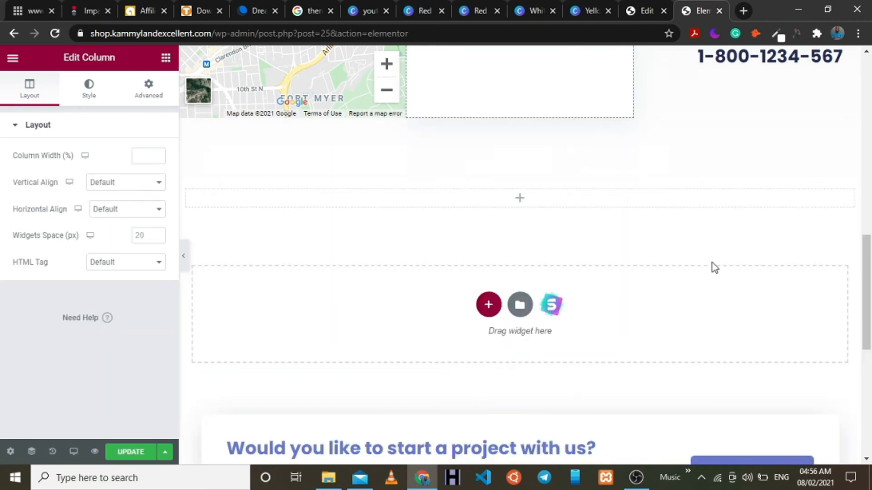
# Delete the contact form shortcode widget and then its now-empty column.
pyautogui.moveTo(869, 291); pyautogui.dragTo(869, 226)
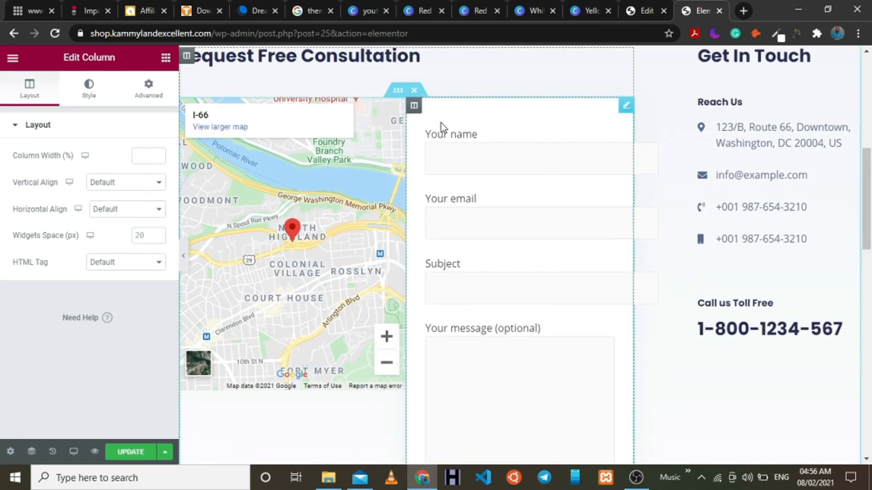
pyautogui.click(623, 107)
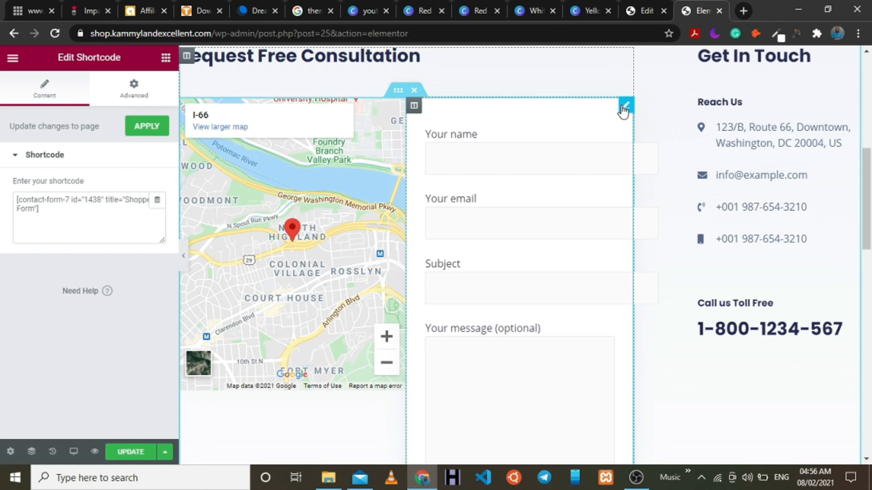
pyautogui.rightClick(622, 109)
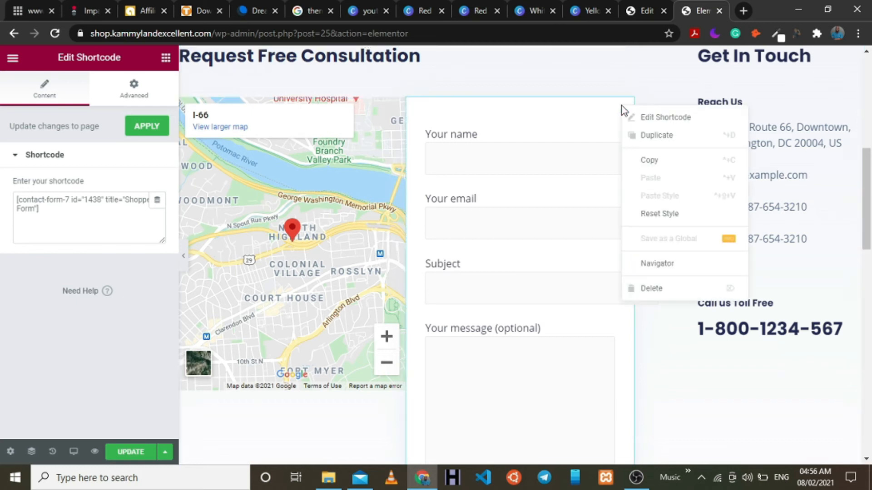
pyautogui.click(649, 287)
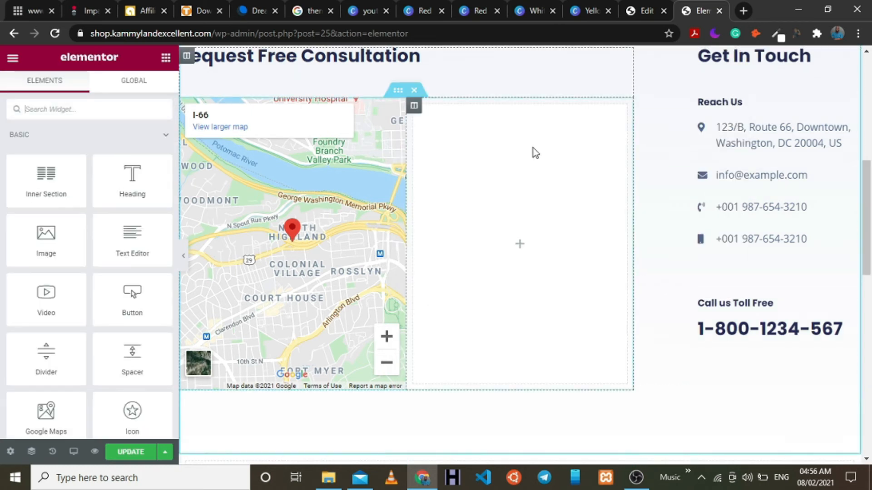
pyautogui.rightClick(415, 107)
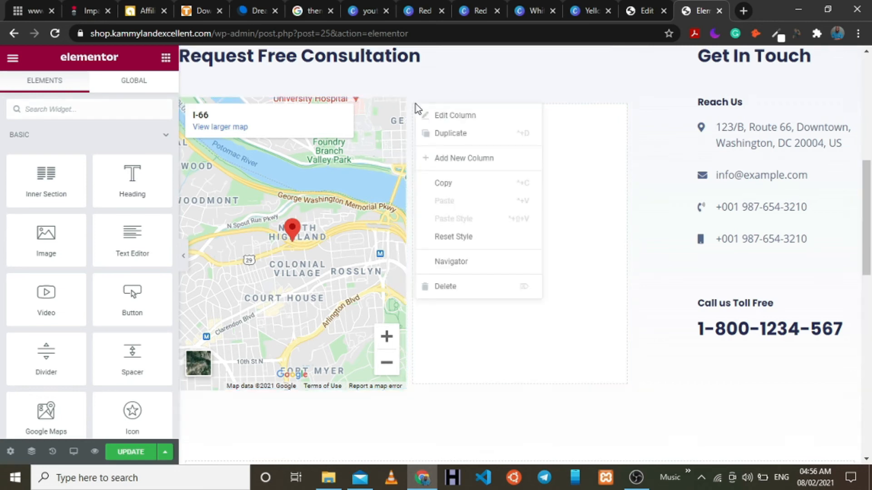
pyautogui.click(454, 287)
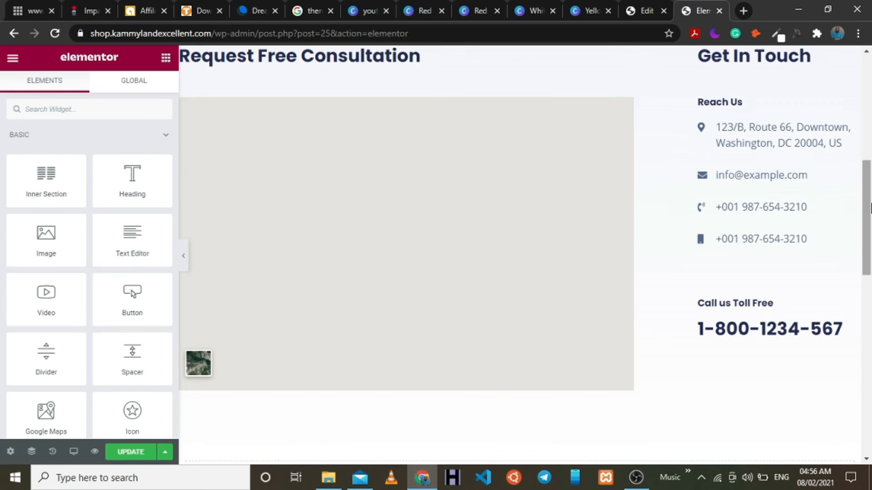
# Search the widget panel for 'conta', then for 'form'.
pyautogui.moveTo(870, 208); pyautogui.dragTo(870, 285)
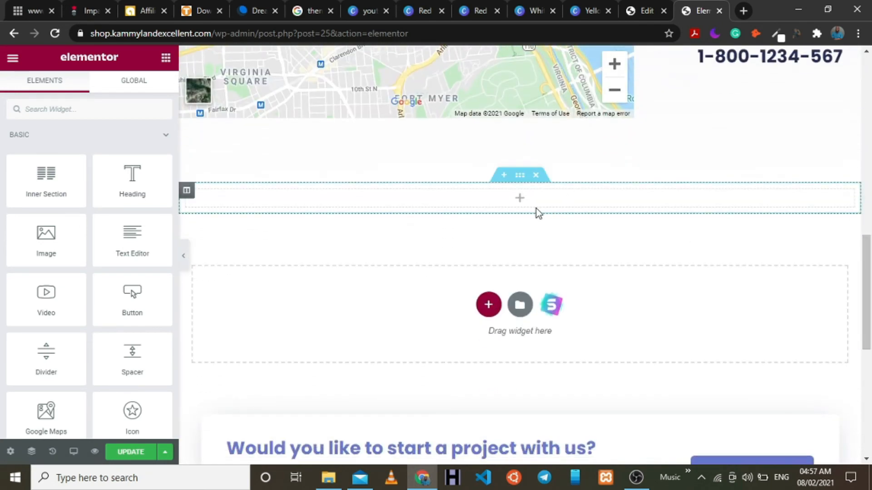
pyautogui.click(73, 109)
pyautogui.write('contac')
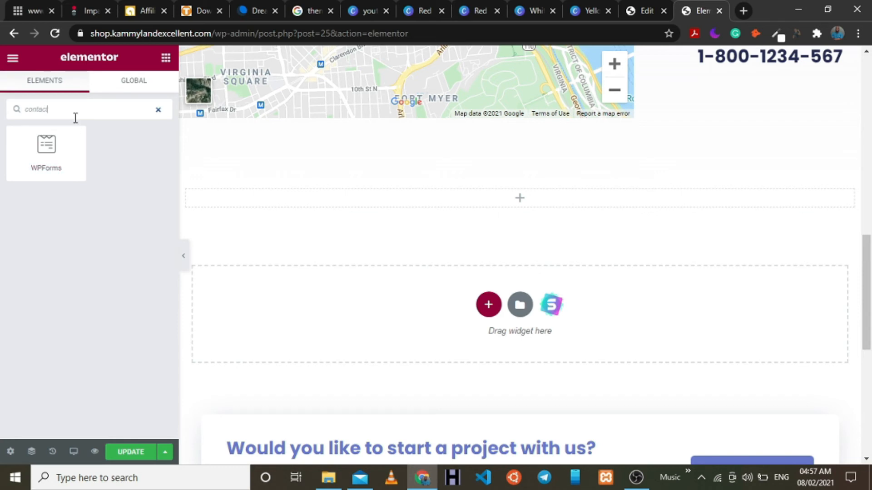
pyautogui.press('BackSpace')
pyautogui.press('BackSpace')
pyautogui.press('BackSpace')
pyautogui.press('BackSpace')
pyautogui.press('BackSpace')
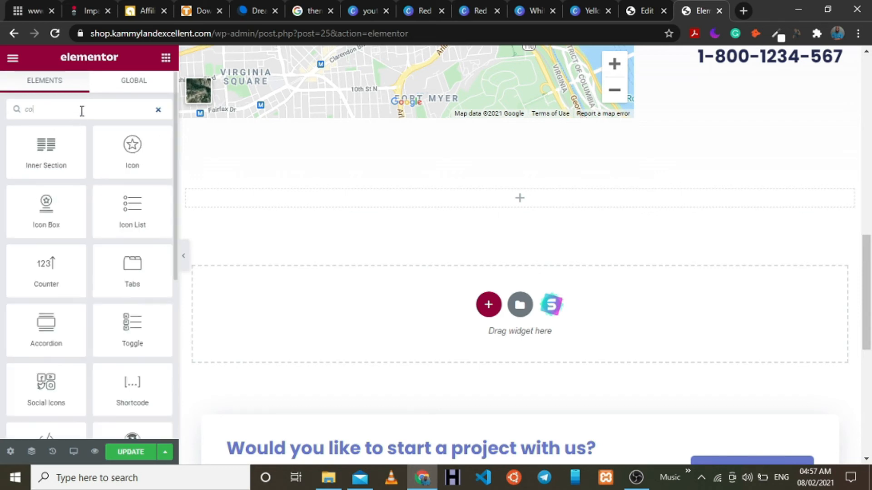
pyautogui.write('form')
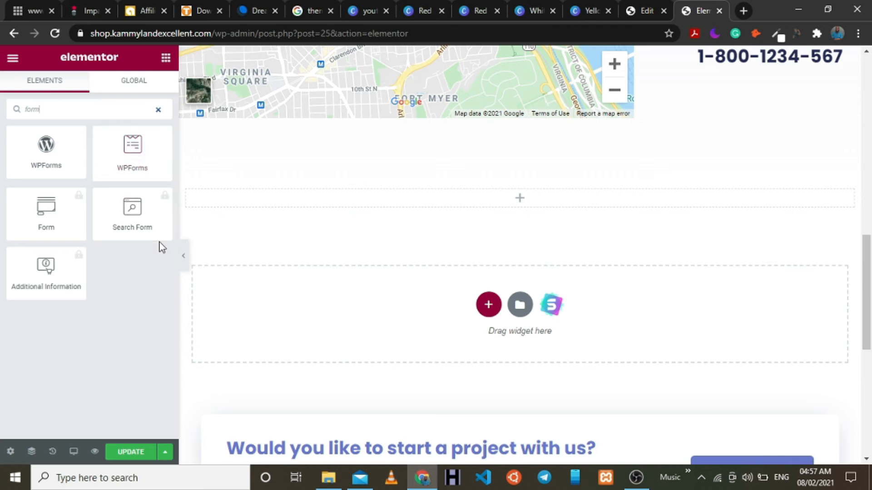
# Save the Contact page with UPDATE and reload the editor with F5.
pyautogui.click(136, 296)
pyautogui.click(124, 449)
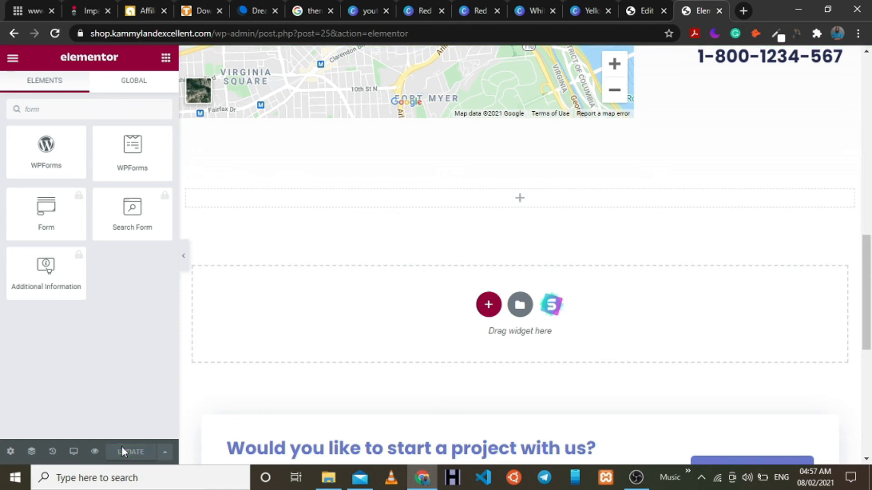
pyautogui.press('F5')
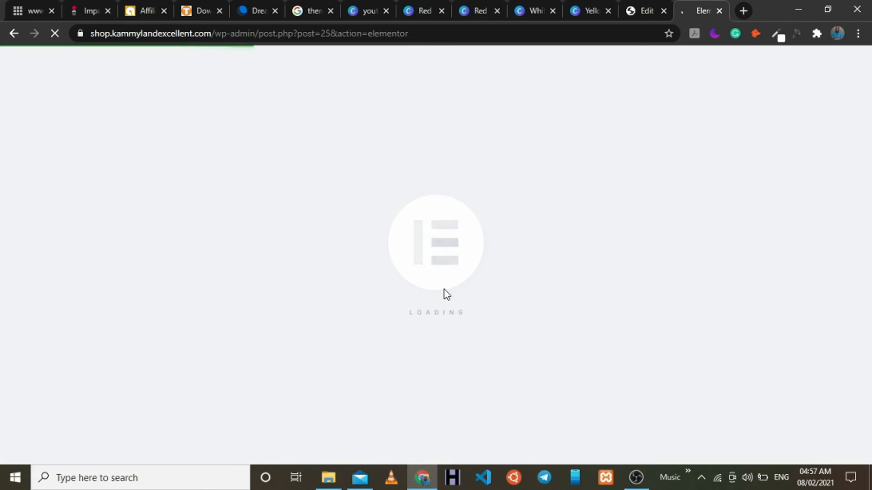
# Look at the Shoppee Form settings and Dashboard, then return to the Contact Us page in Elementor.
pyautogui.click(630, 14)
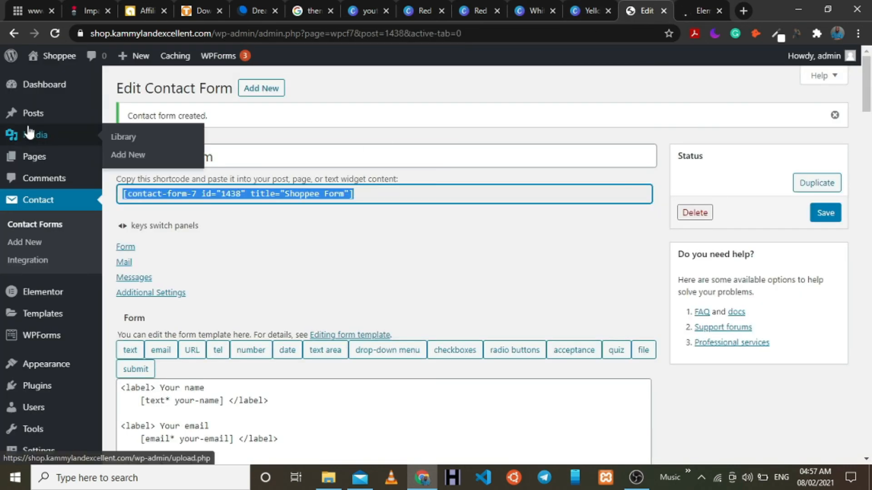
pyautogui.click(45, 94)
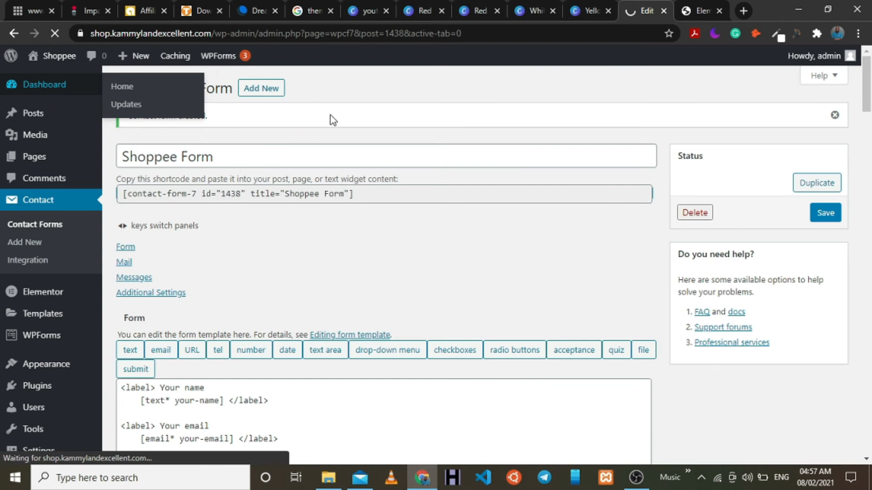
pyautogui.click(701, 10)
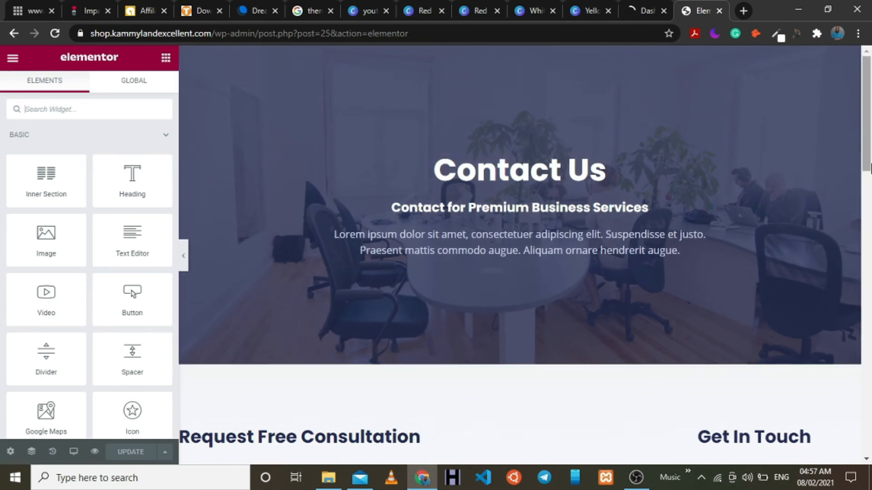
pyautogui.moveTo(870, 117); pyautogui.dragTo(870, 284)
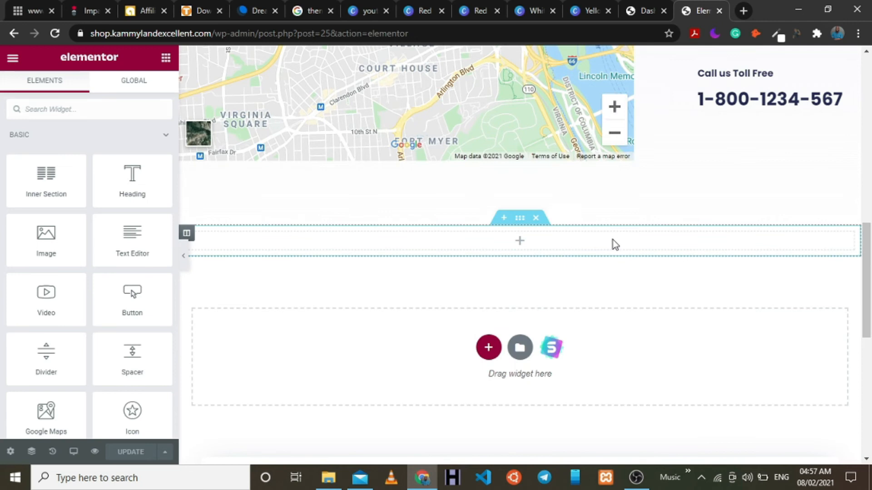
# Search the widget panel for 'form', clear it, and browse the Basic widget group.
pyautogui.click(81, 116)
pyautogui.write('form')
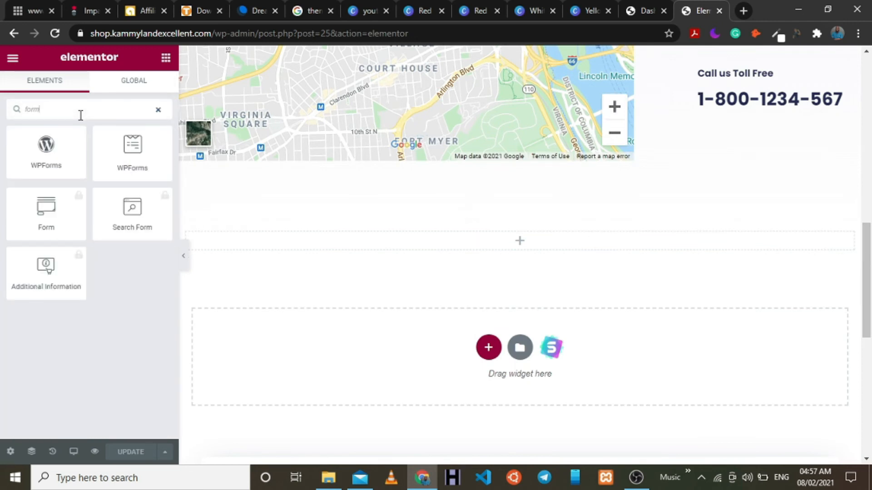
pyautogui.press('BackSpace')
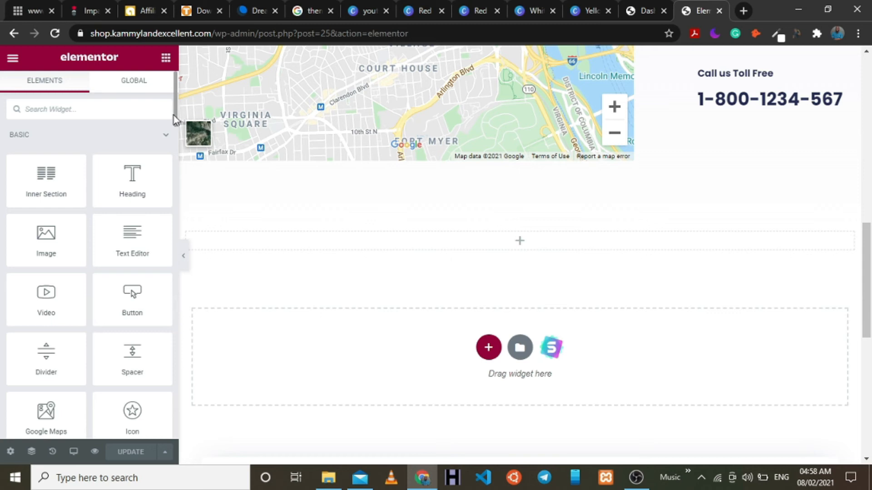
pyautogui.scroll(-10, 173, 116)
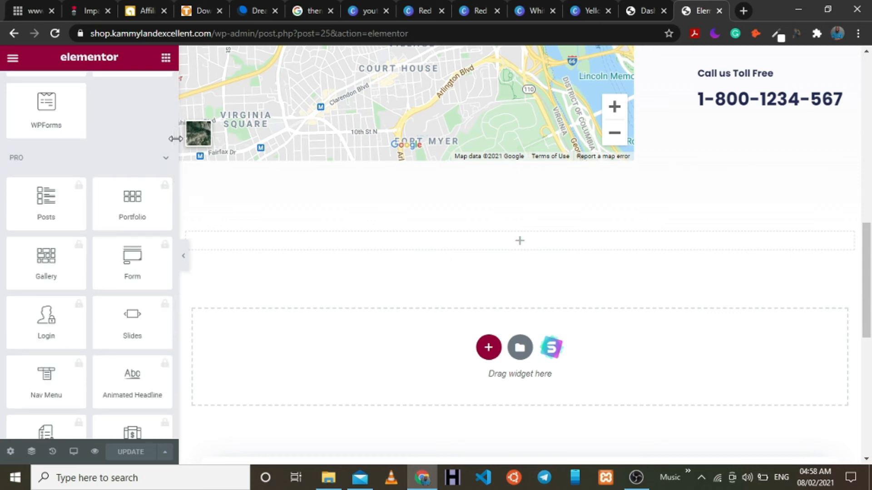
pyautogui.moveTo(175, 139); pyautogui.dragTo(176, 88)
pyautogui.click(165, 103)
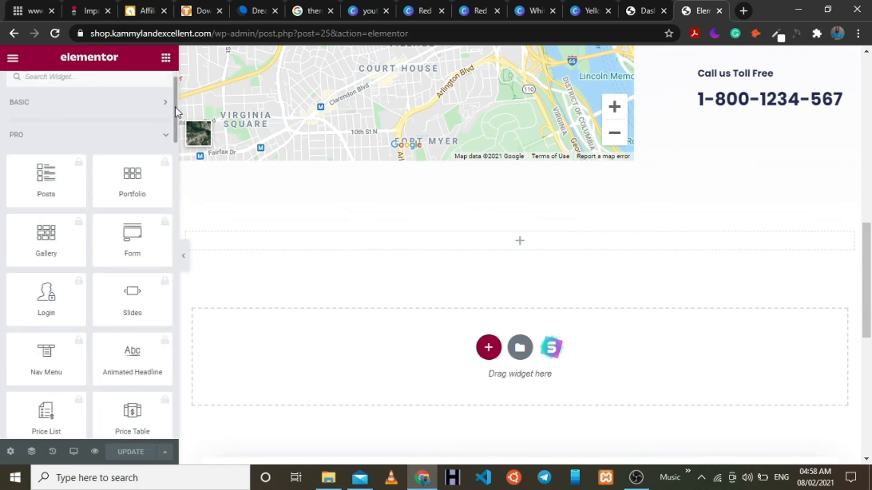
pyautogui.moveTo(175, 107); pyautogui.dragTo(175, 113)
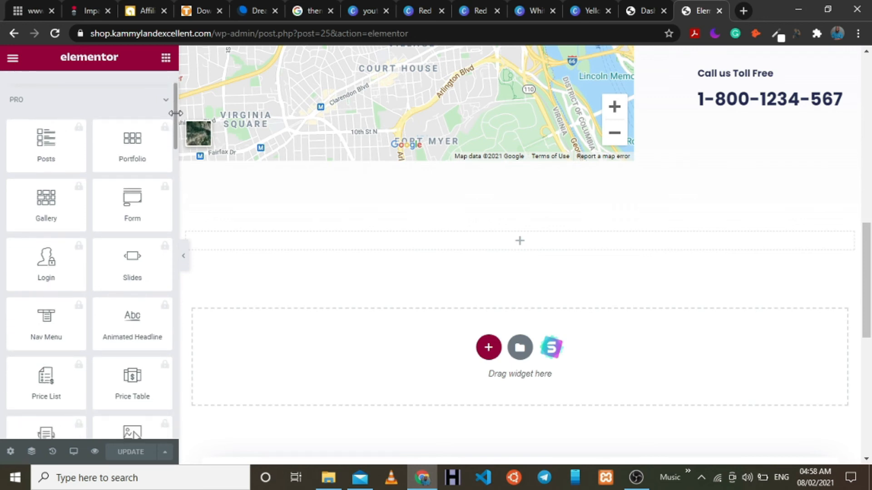
pyautogui.moveTo(176, 113); pyautogui.dragTo(166, 93)
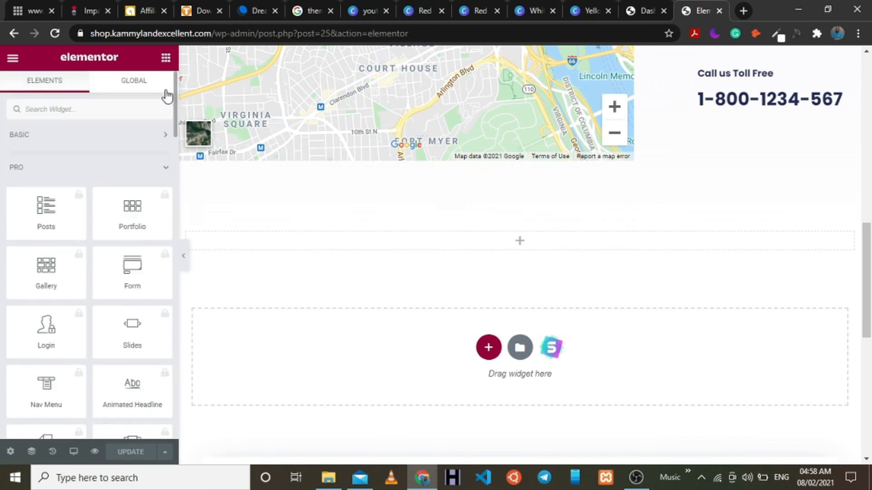
# Drop a Shortcode widget below the map, paste the Shoppee Form shortcode, apply it, and update the page.
pyautogui.click(123, 104)
pyautogui.write('sho')
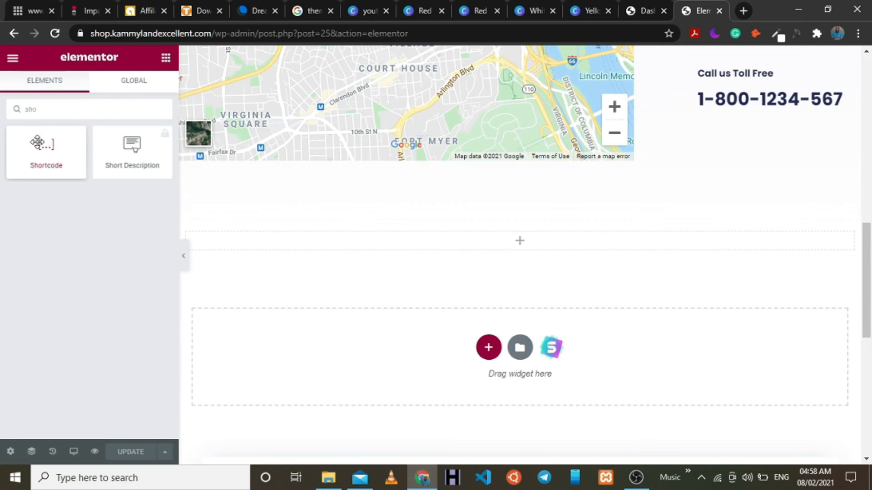
pyautogui.moveTo(37, 142); pyautogui.dragTo(452, 250)
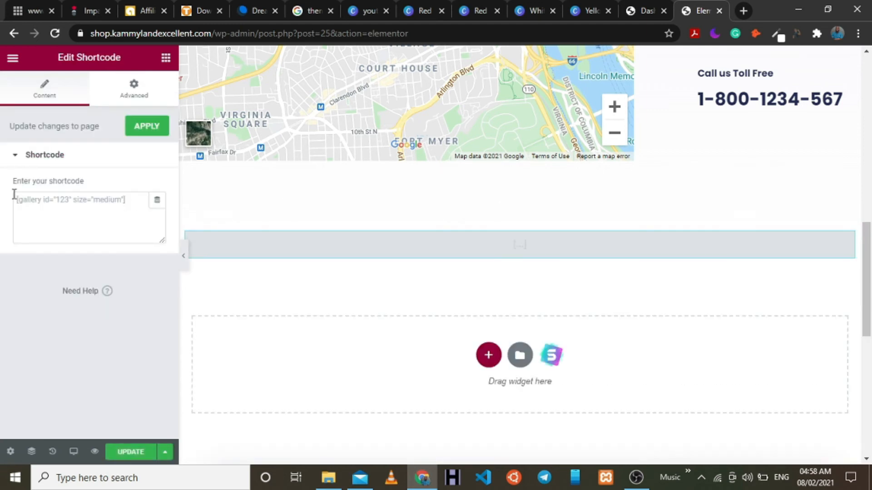
pyautogui.click(123, 200)
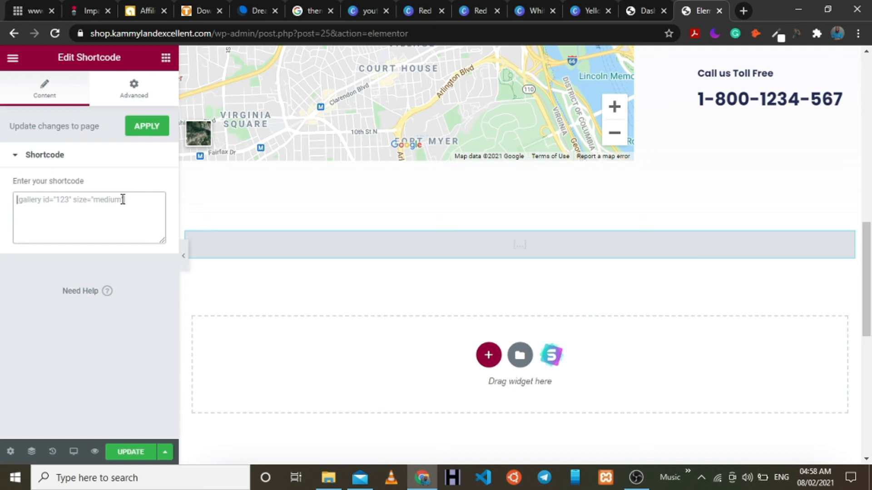
pyautogui.write('[contact-form-7 id="1438" title="Shoppee Form"]')
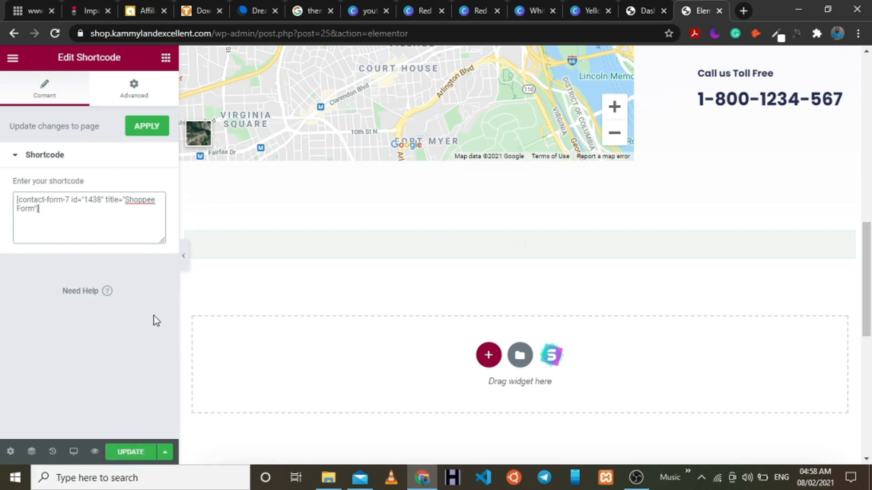
pyautogui.click(141, 136)
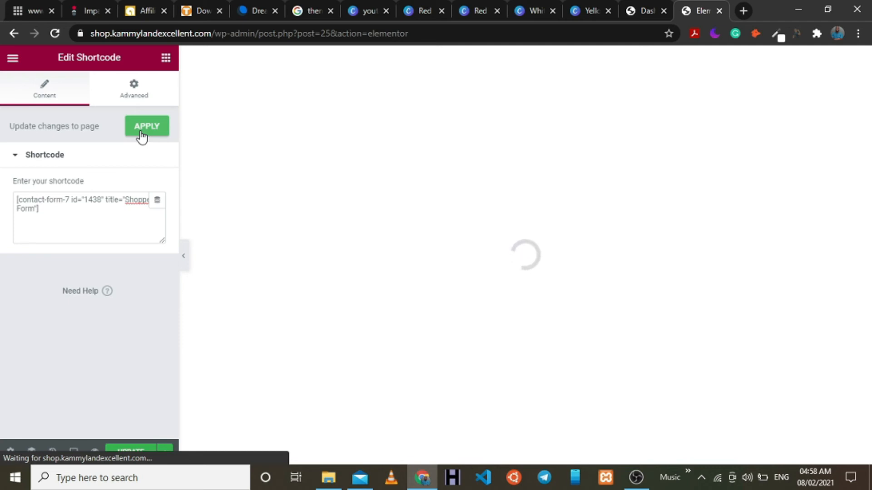
pyautogui.click(131, 452)
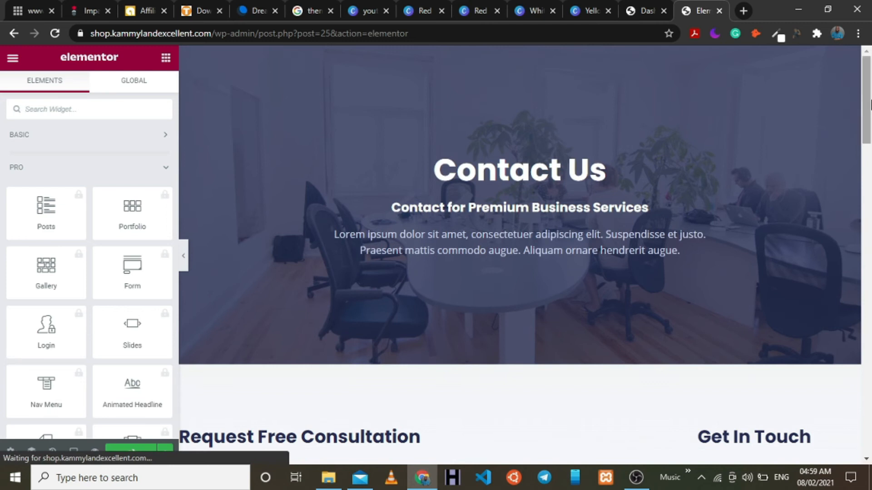
pyautogui.click(869, 193)
# Scroll to the embedded Shoppee Form, test its name and email fields, then go to the Dashboard.
pyautogui.moveTo(870, 193); pyautogui.dragTo(869, 268)
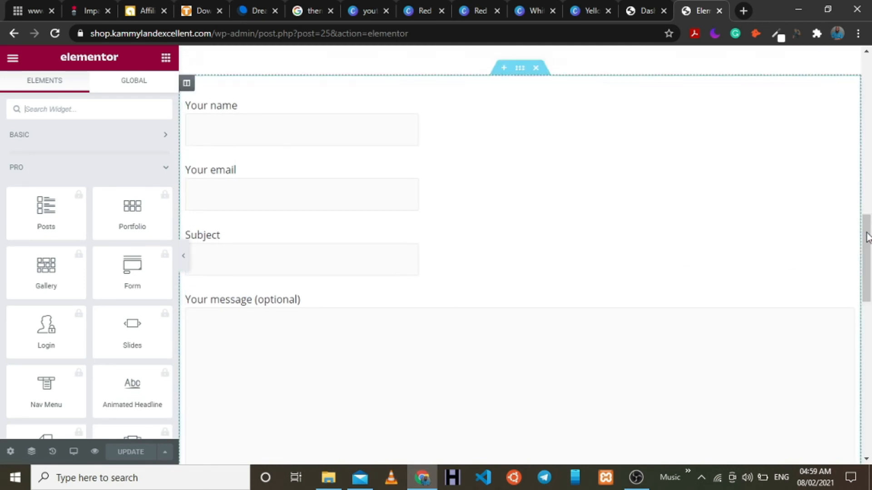
pyautogui.moveTo(869, 236)
pyautogui.mouseDown()
pyautogui.moveTo(868, 276)
pyautogui.moveTo(868, 238)
pyautogui.mouseUp()
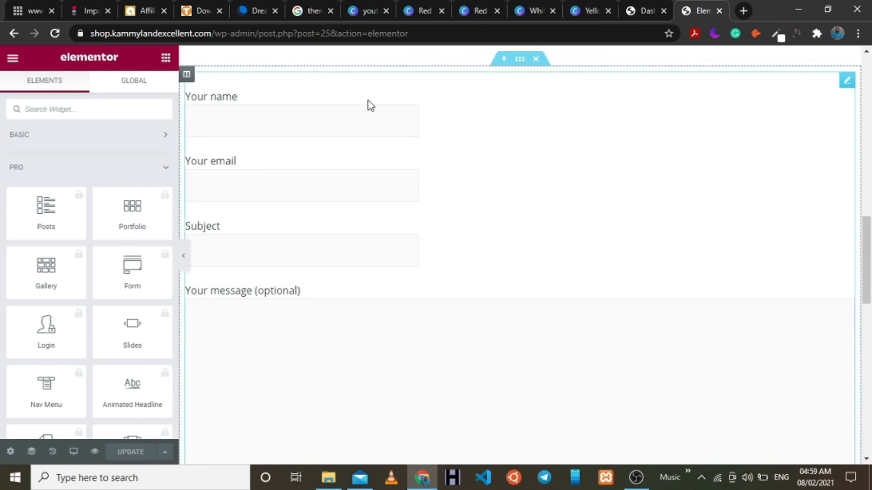
pyautogui.click(349, 117)
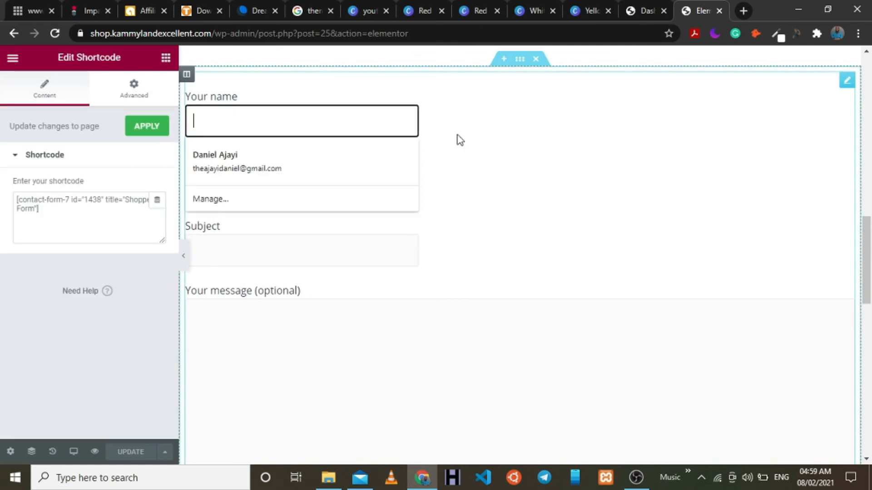
pyautogui.moveTo(868, 224)
pyautogui.mouseDown()
pyautogui.moveTo(870, 234)
pyautogui.moveTo(870, 222)
pyautogui.mouseUp()
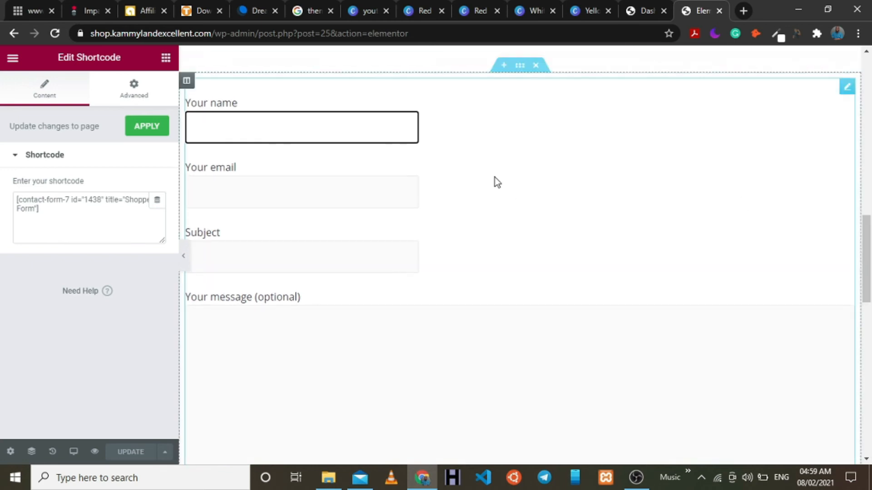
pyautogui.click(356, 173)
pyautogui.click(366, 183)
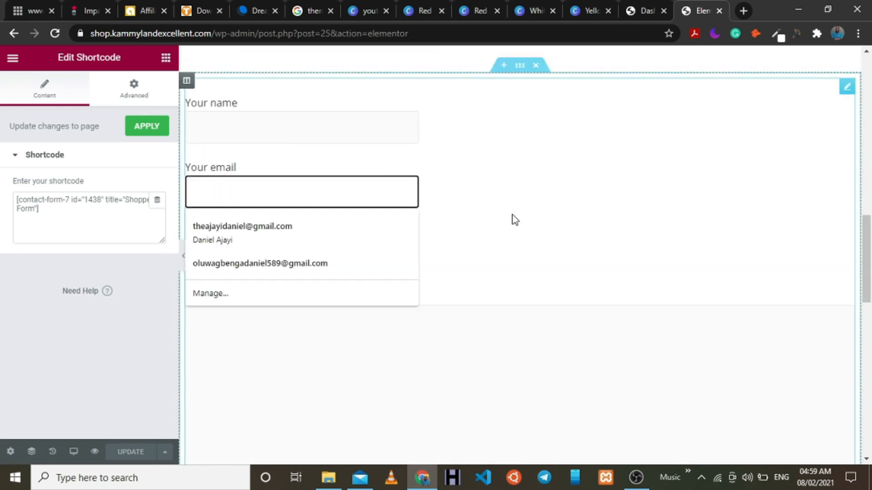
pyautogui.click(613, 220)
pyautogui.moveTo(869, 247)
pyautogui.mouseDown()
pyautogui.moveTo(871, 312)
pyautogui.moveTo(870, 260)
pyautogui.mouseUp()
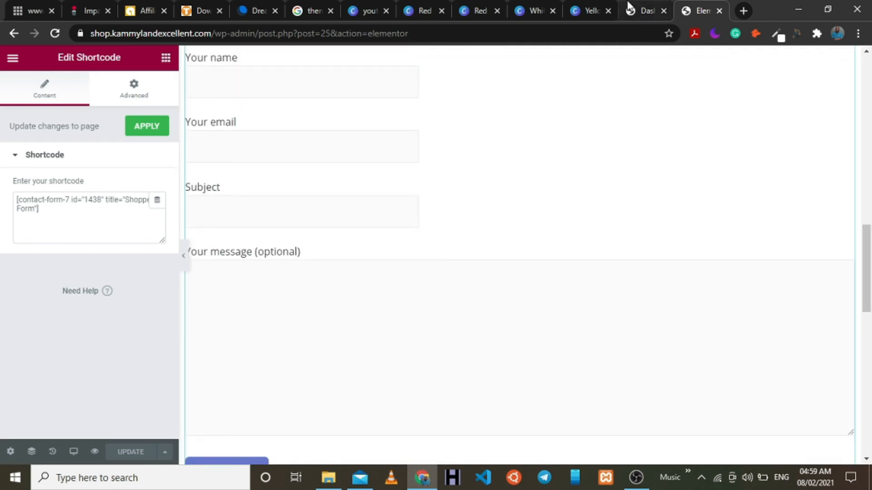
pyautogui.click(645, 11)
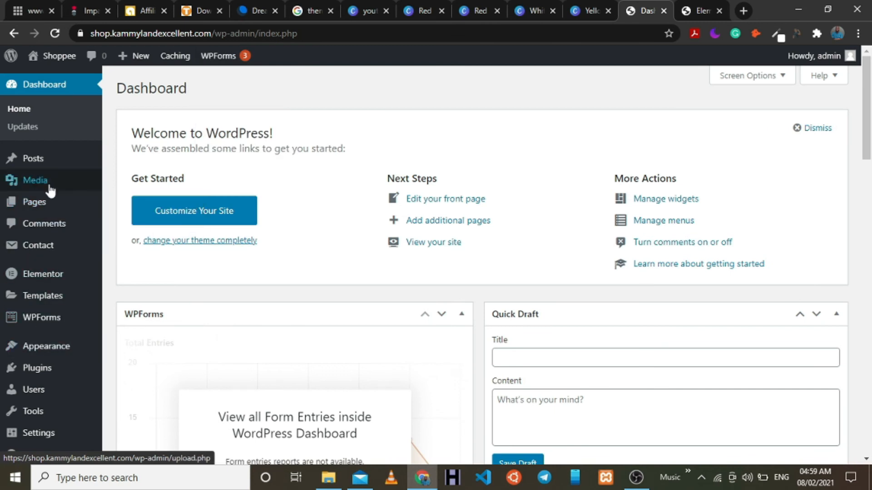
# From Contact > Contact Forms, edit the Shoppee Form and scroll down toward its Mail section.
pyautogui.moveTo(47, 245)
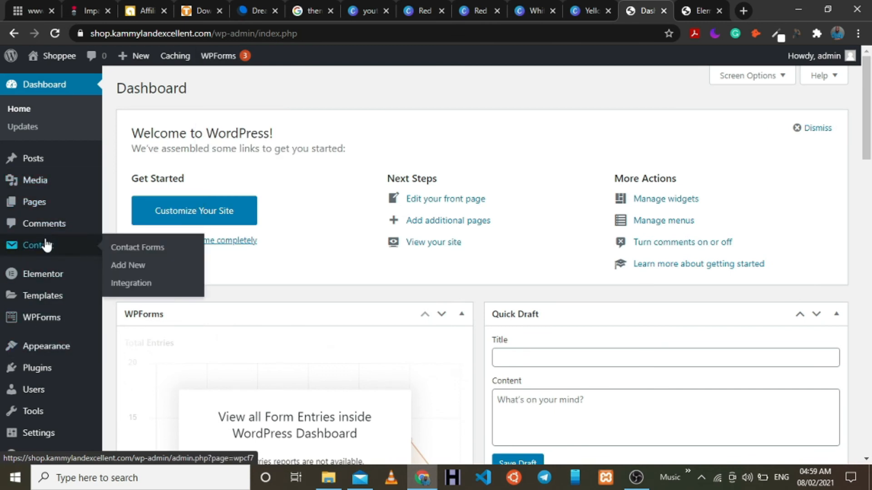
pyautogui.click(129, 248)
pyautogui.click(699, 5)
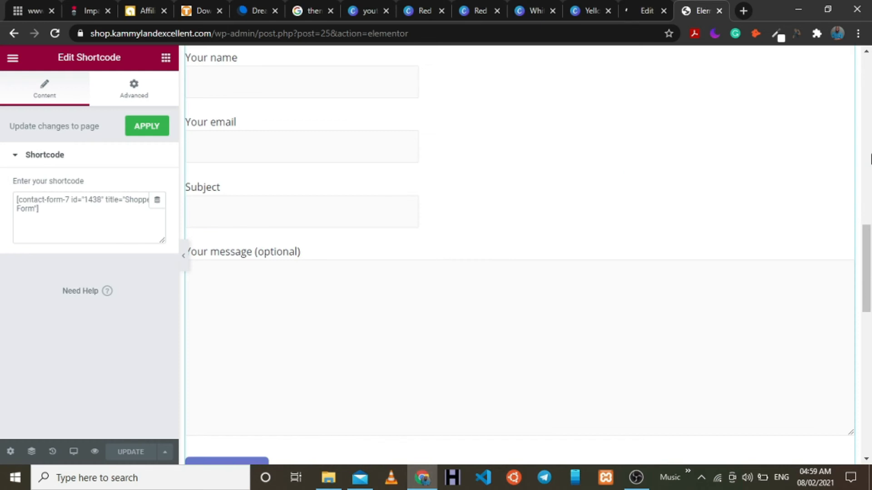
pyautogui.scroll(-4, 871, 223)
pyautogui.scroll(7, 870, 225)
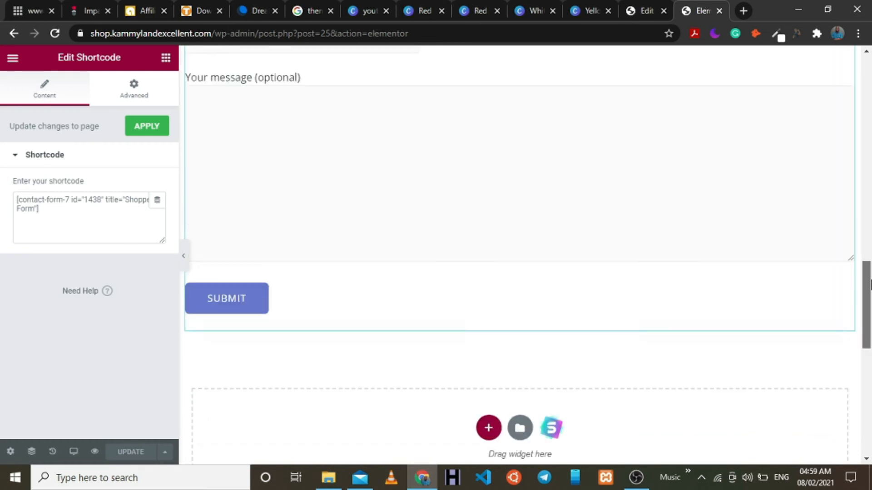
pyautogui.click(647, 6)
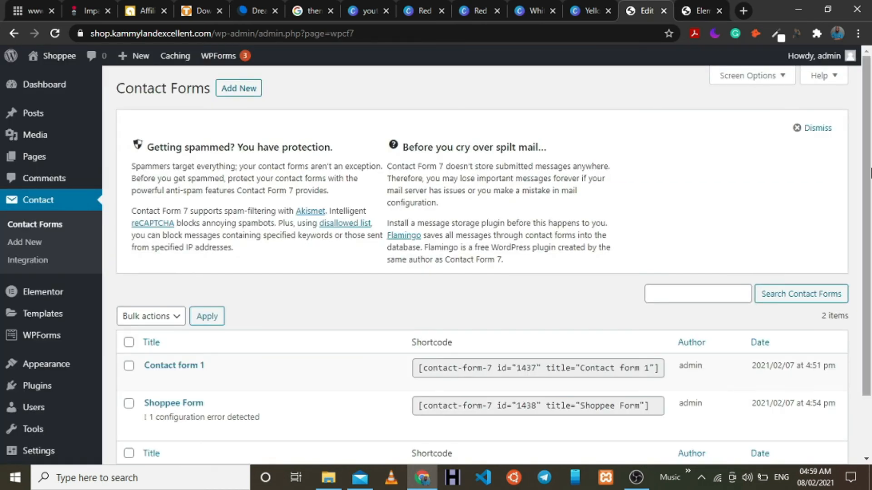
pyautogui.scroll(-1, 870, 161)
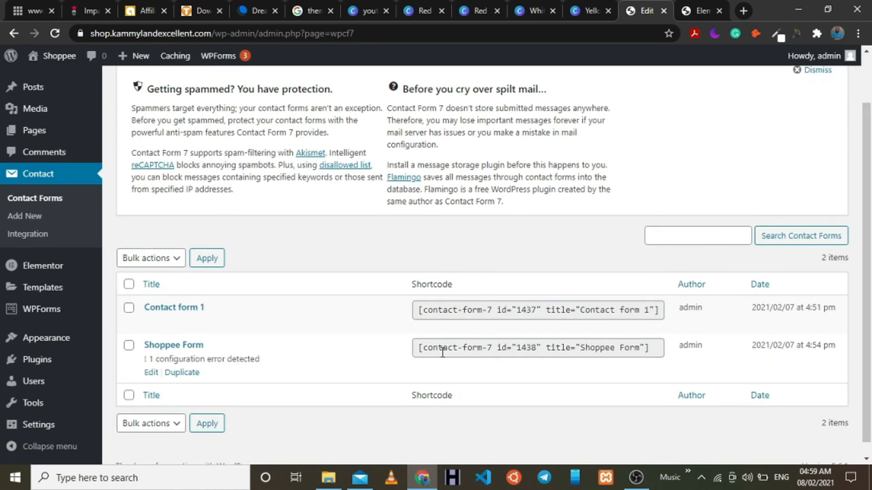
pyautogui.click(150, 373)
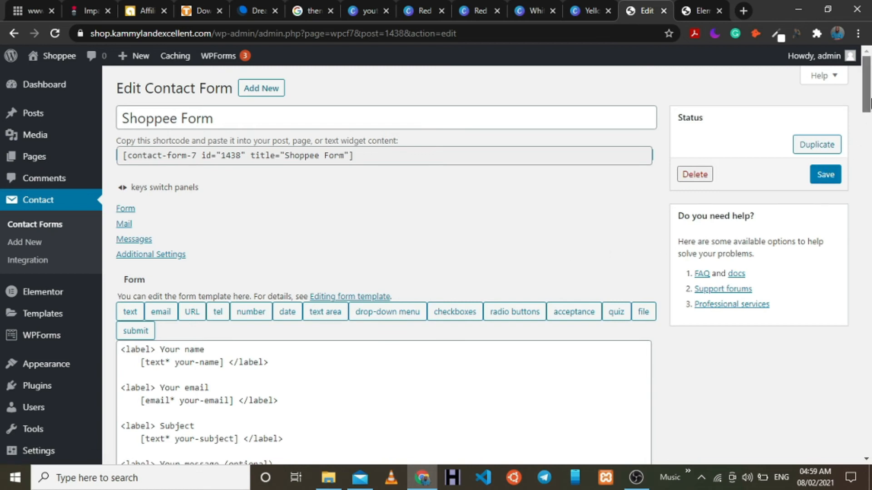
pyautogui.scroll(-1, 868, 104)
pyautogui.moveTo(869, 106)
pyautogui.mouseDown()
pyautogui.moveTo(869, 395)
pyautogui.moveTo(871, 91)
pyautogui.mouseUp()
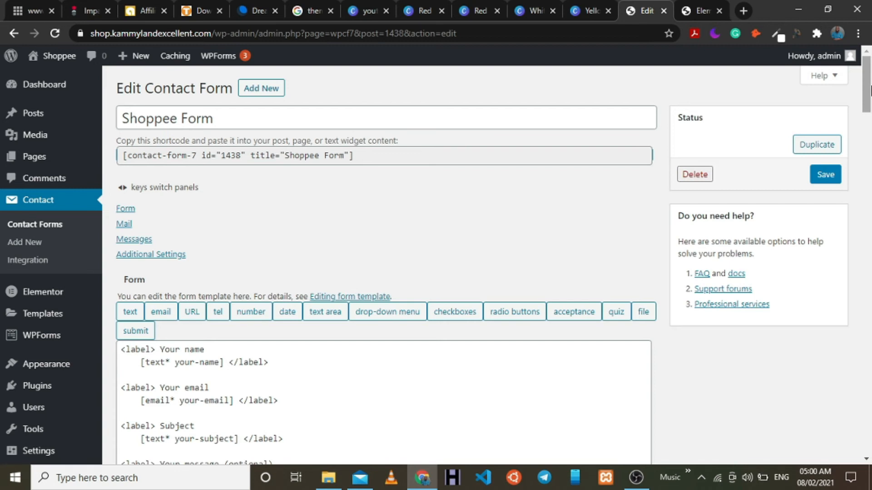
# Change the Reach Us heading title to 'Contact us'.
pyautogui.click(708, 1)
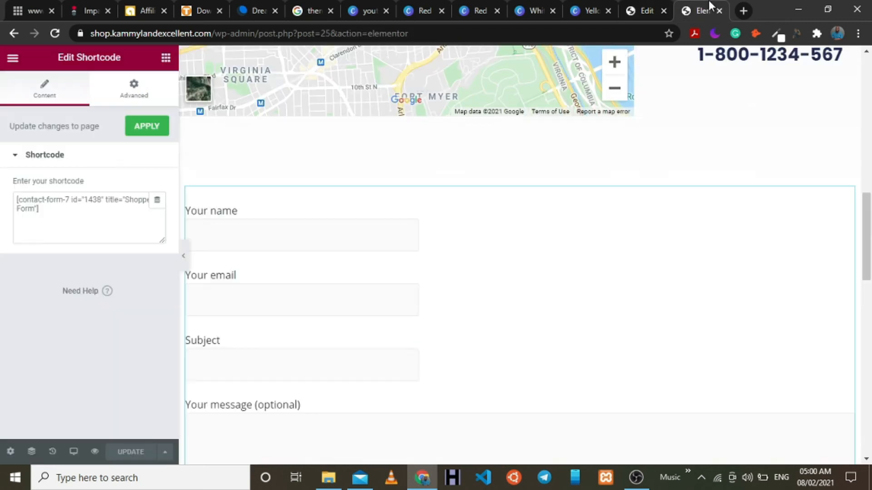
pyautogui.moveTo(870, 208); pyautogui.dragTo(869, 145)
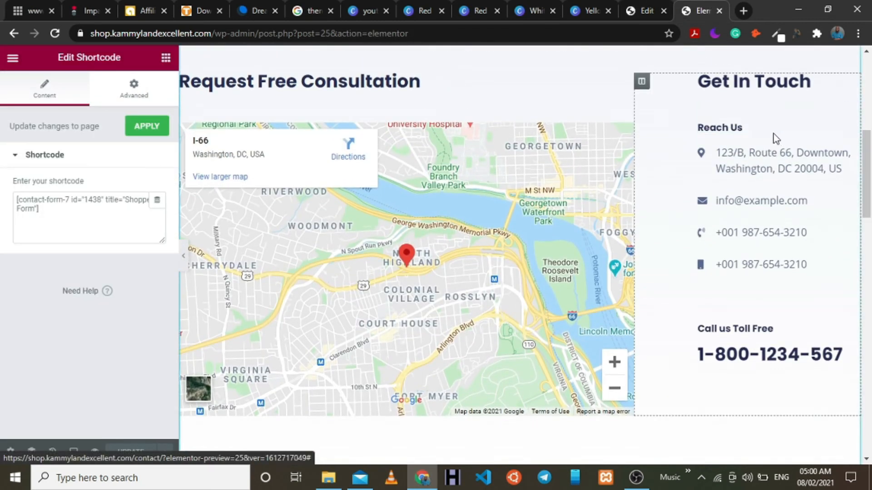
pyautogui.click(749, 131)
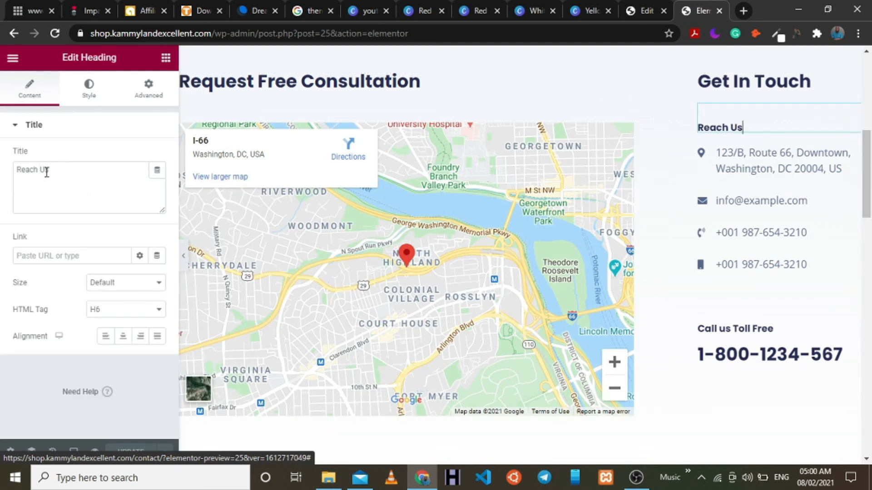
pyautogui.moveTo(49, 172); pyautogui.dragTo(12, 176)
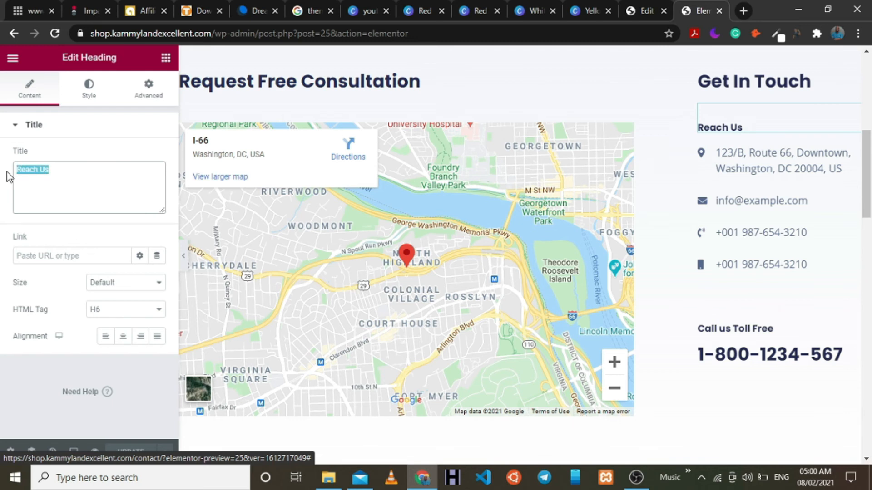
pyautogui.write('Cont')
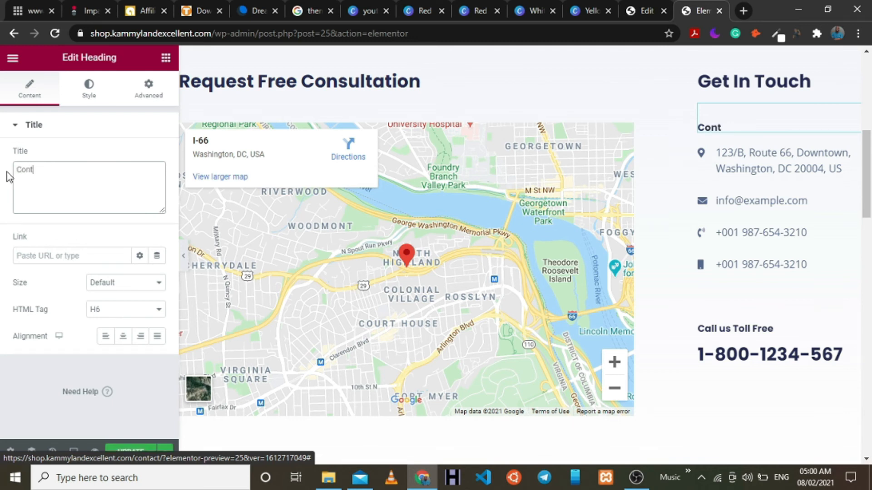
pyautogui.write('act us')
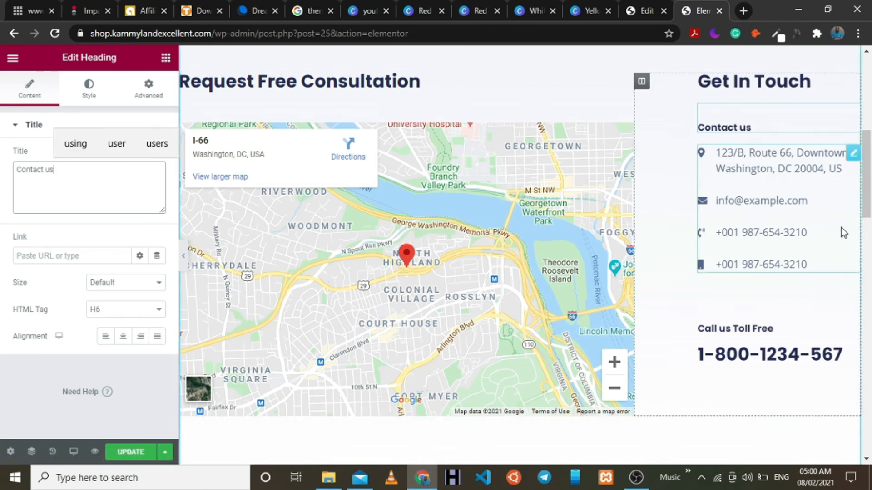
# Review the contact details list and toll-free heading, save the page, and open a new browser tab.
pyautogui.click(801, 169)
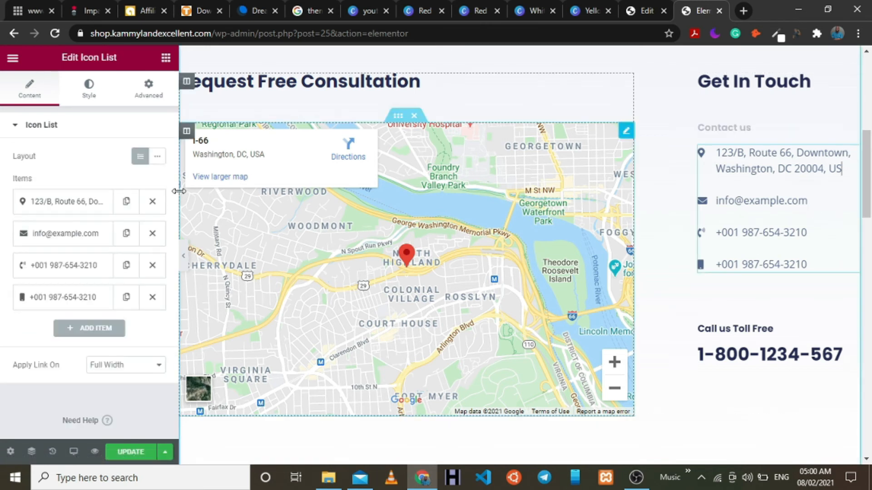
pyautogui.click(63, 203)
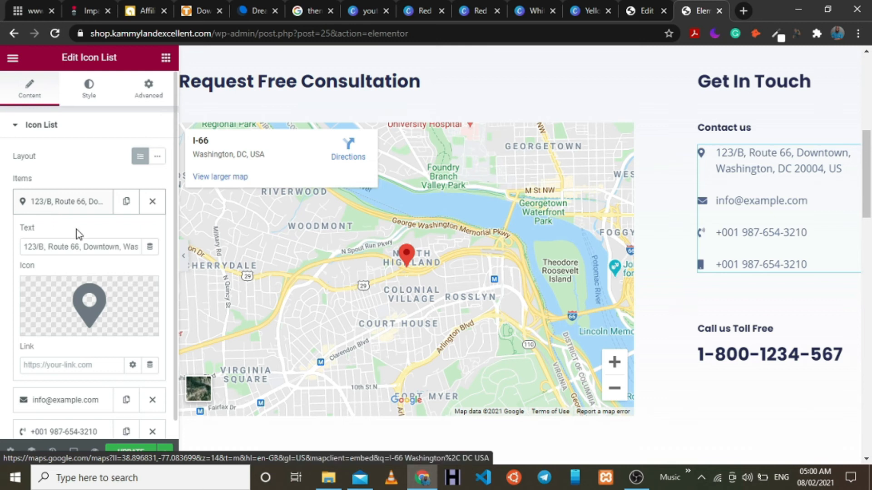
pyautogui.click(54, 201)
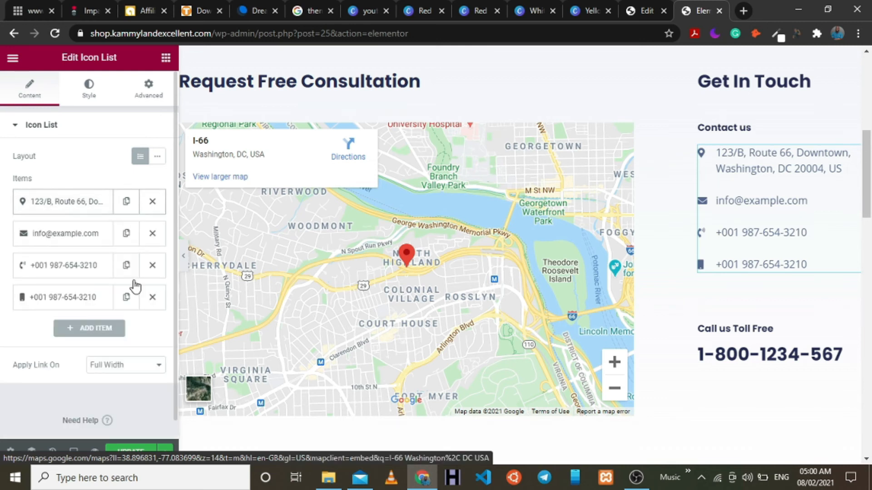
pyautogui.click(751, 358)
pyautogui.moveTo(867, 213); pyautogui.dragTo(869, 308)
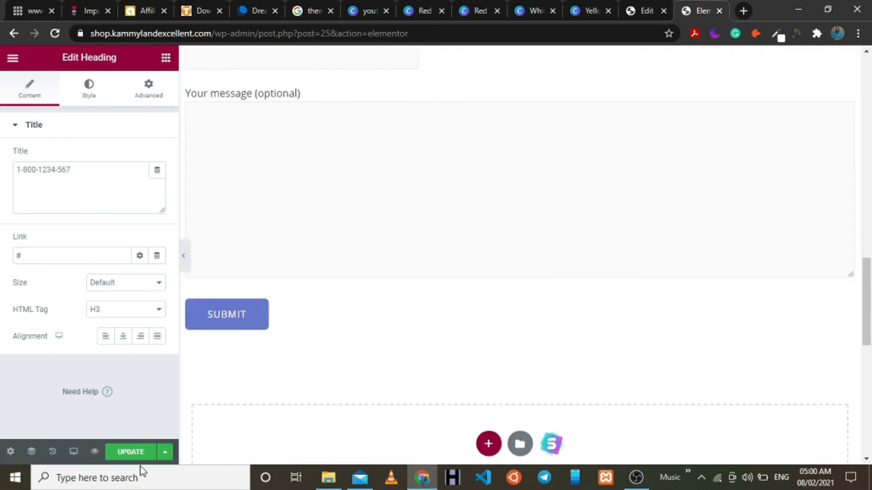
pyautogui.click(136, 455)
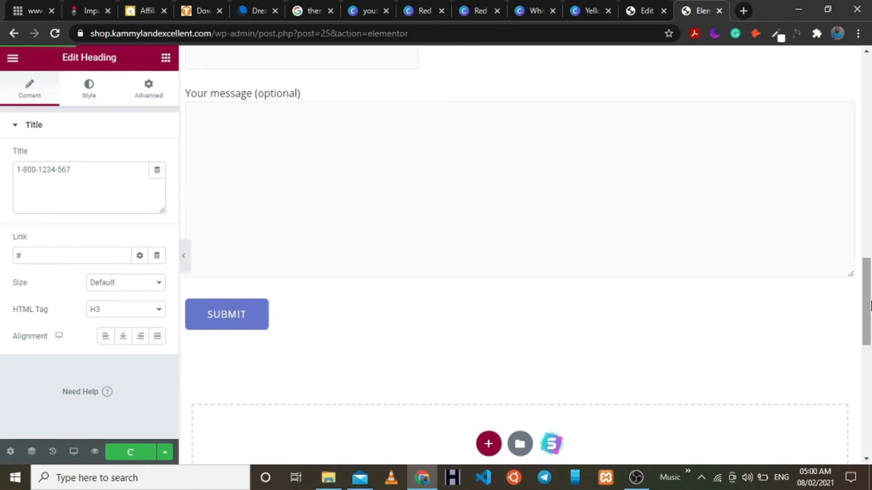
pyautogui.click(744, 10)
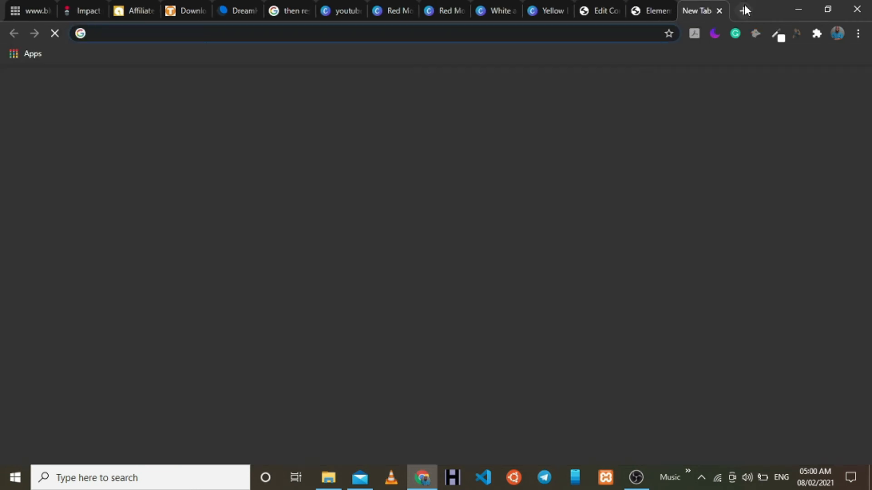
# Load shop.kammylandexcellent.com/contact from the address bar.
pyautogui.write('shop.')
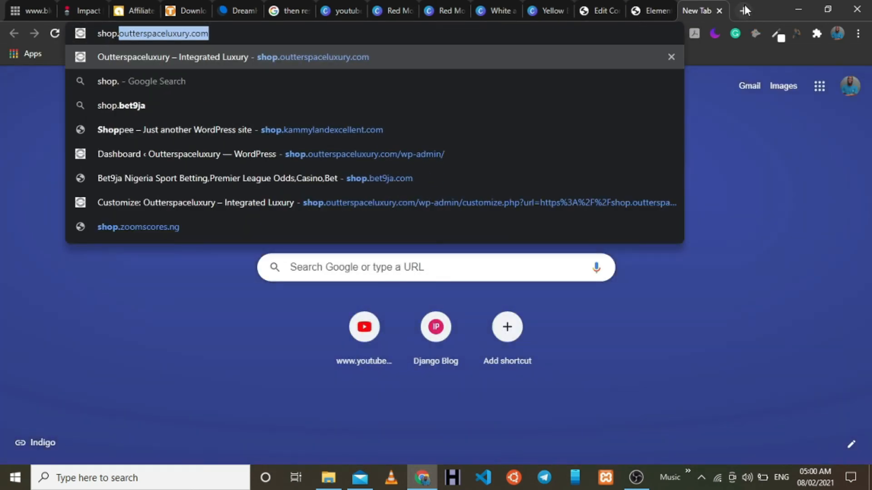
pyautogui.write('ka')
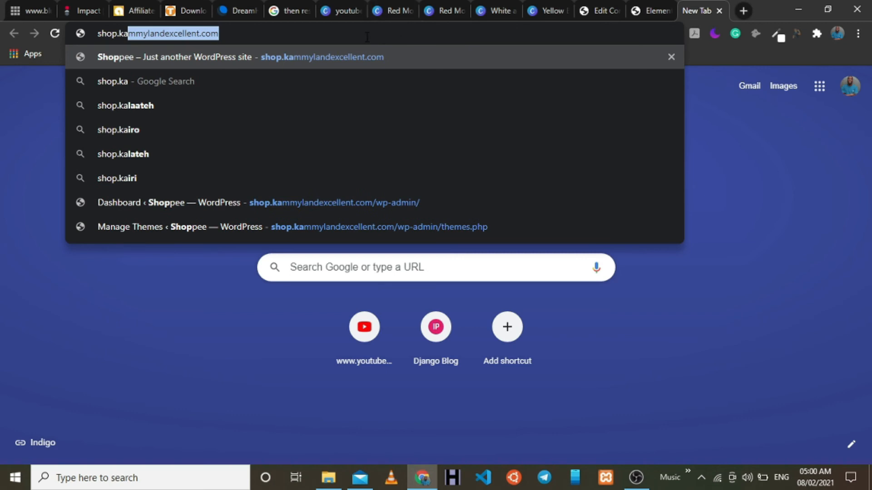
pyautogui.press('Right')
pyautogui.write('/contact')
pyautogui.press('Return')
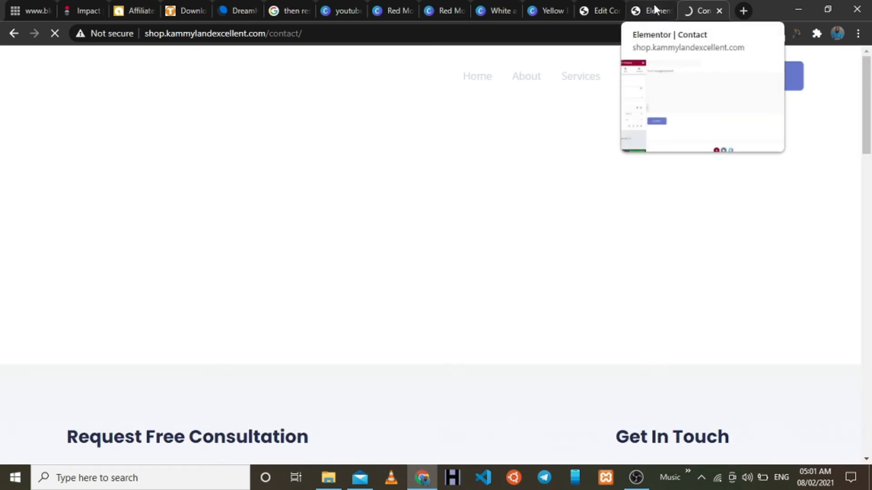
# Open the live Contact page via Visit Site, close the duplicate tab, and scroll to the form.
pyautogui.click(655, 9)
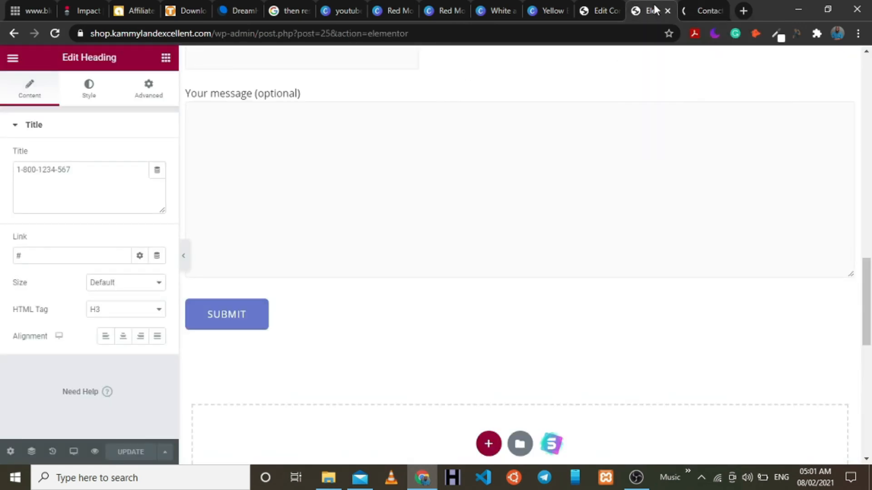
pyautogui.click(598, 13)
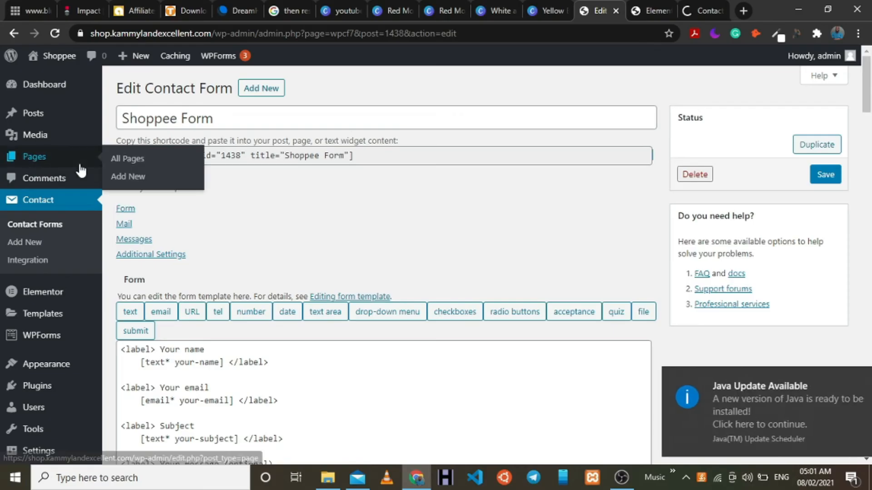
pyautogui.moveTo(33, 59)
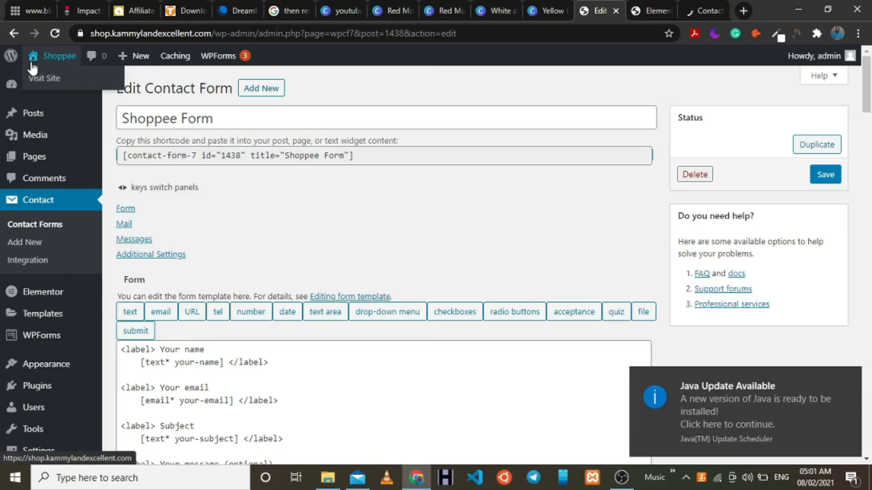
pyautogui.click(45, 78)
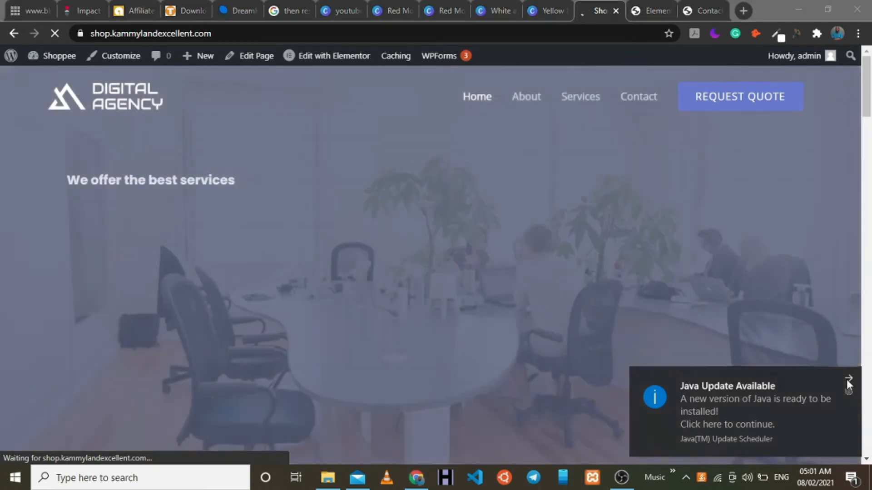
pyautogui.click(847, 380)
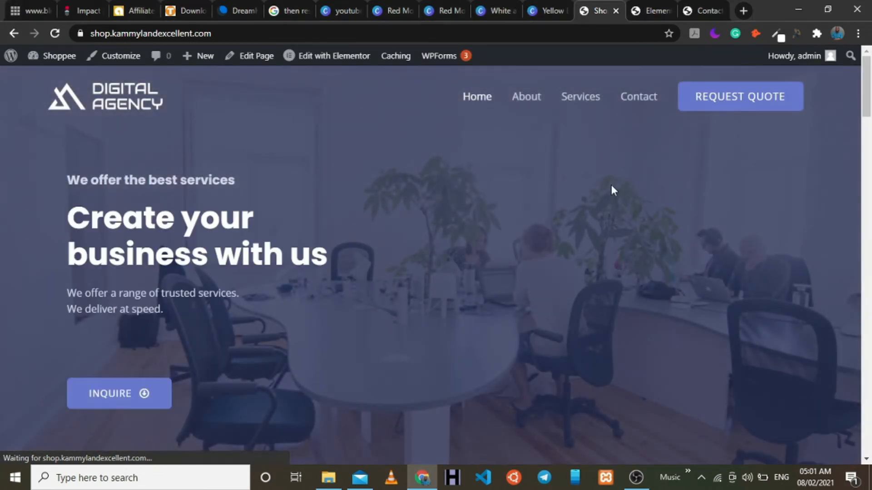
pyautogui.click(642, 100)
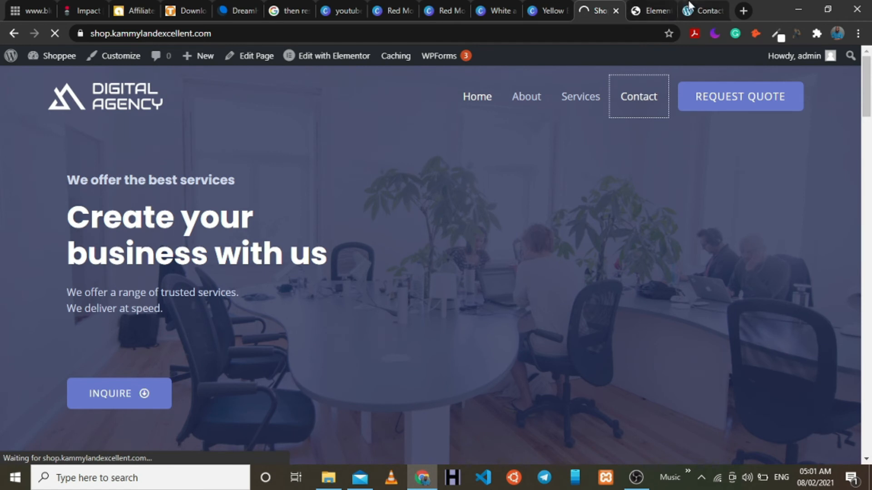
pyautogui.click(690, 2)
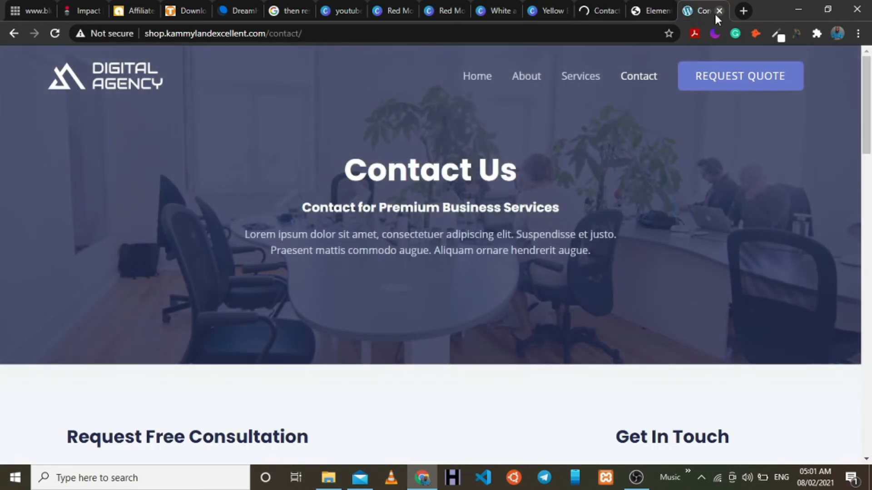
pyautogui.click(719, 10)
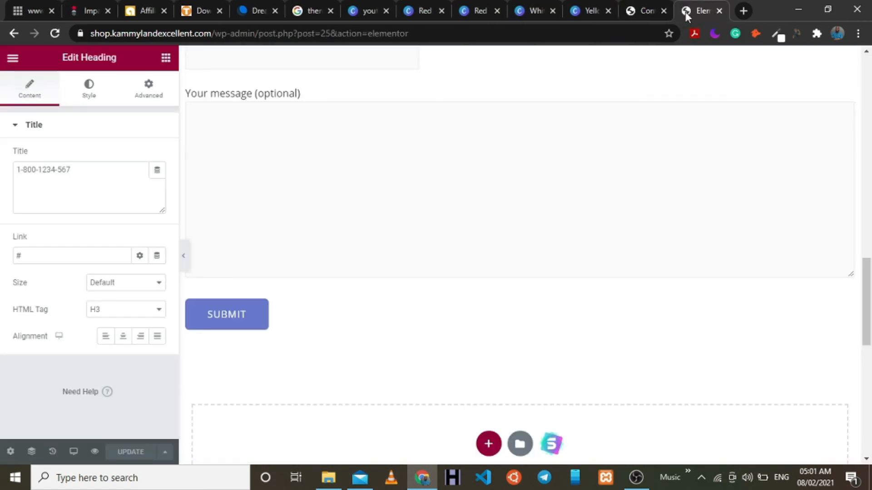
pyautogui.click(641, 8)
pyautogui.moveTo(867, 100); pyautogui.dragTo(870, 255)
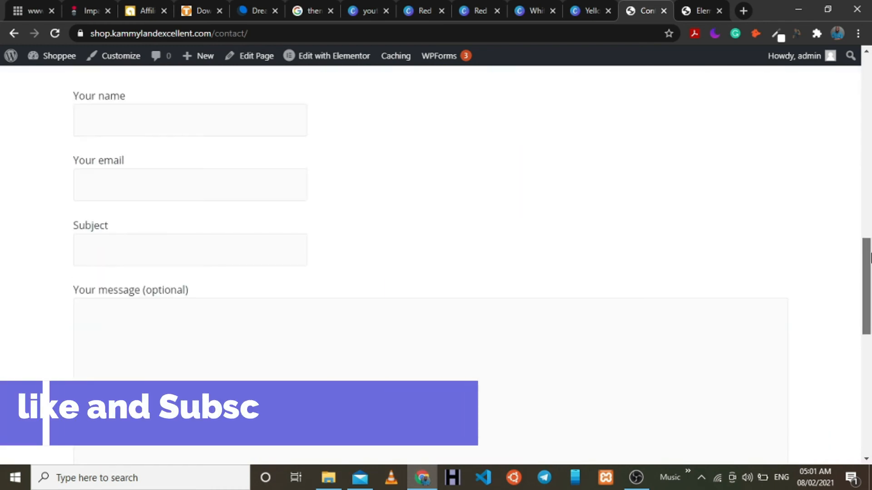
# Fill the contact form with saved name and email, subject 'Build our website', and a short message to Shoppe.
pyautogui.click(266, 126)
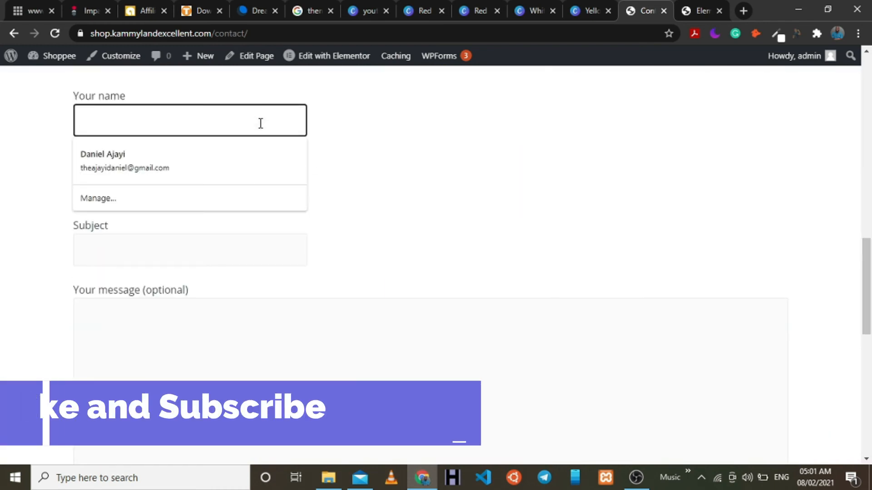
pyautogui.click(221, 155)
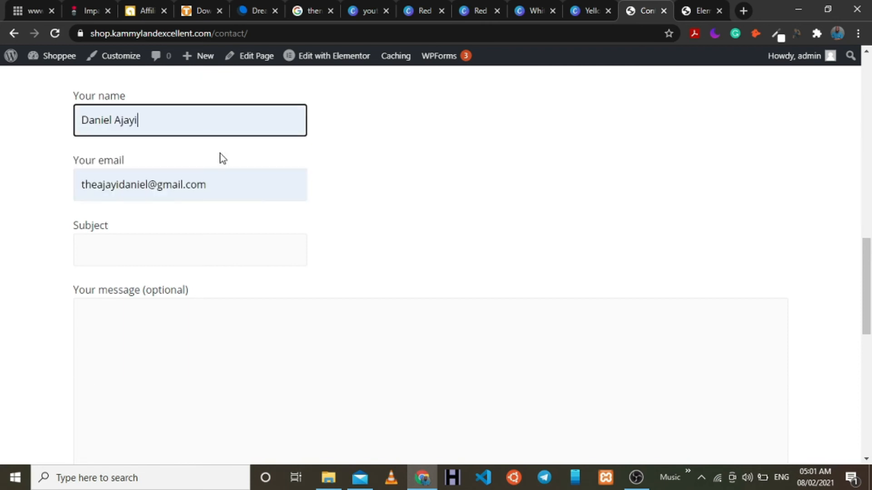
pyautogui.click(133, 254)
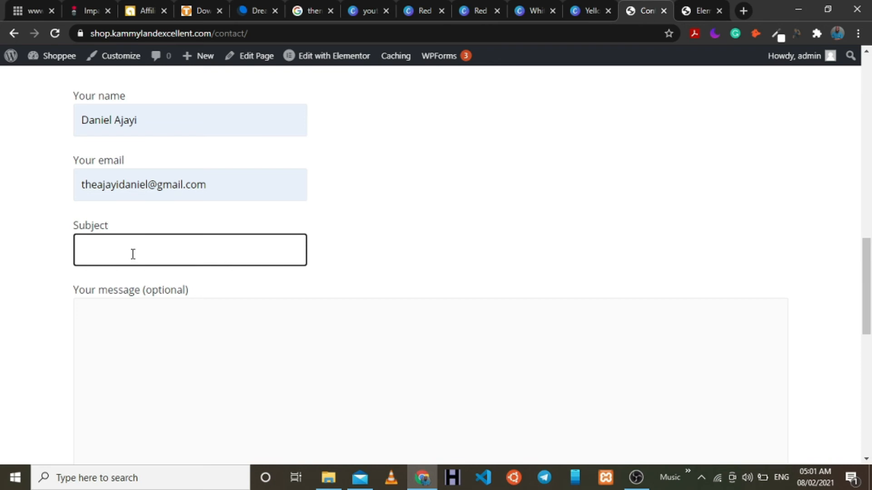
pyautogui.write('Buil')
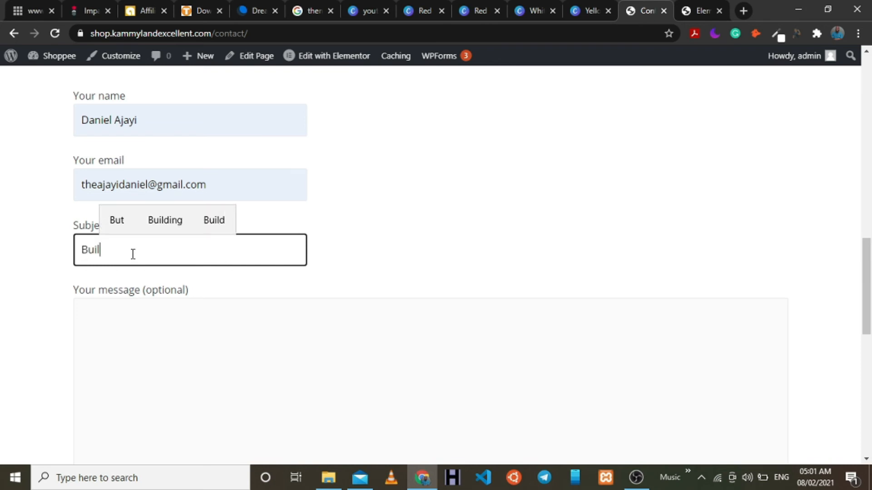
pyautogui.write('d our websit')
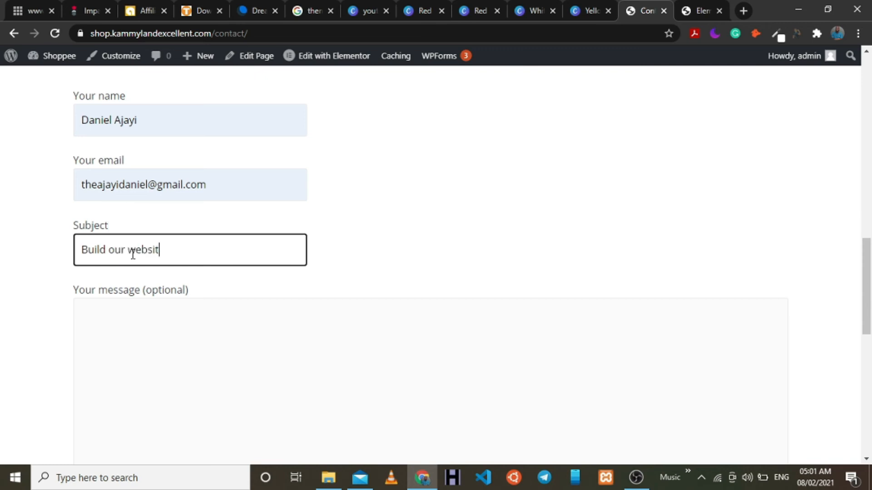
pyautogui.write('e')
pyautogui.click(169, 319)
pyautogui.write('Hello Shoppe')
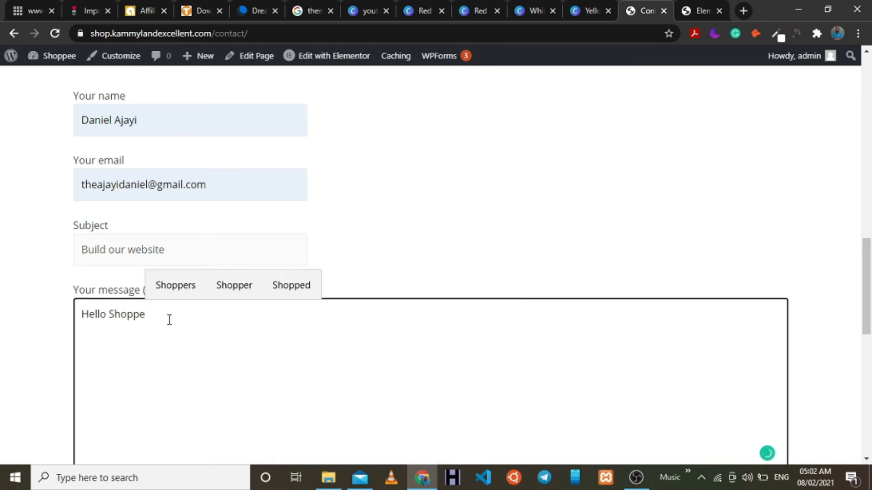
pyautogui.write('.')
pyautogui.press('Return')
pyautogui.write('we message ')
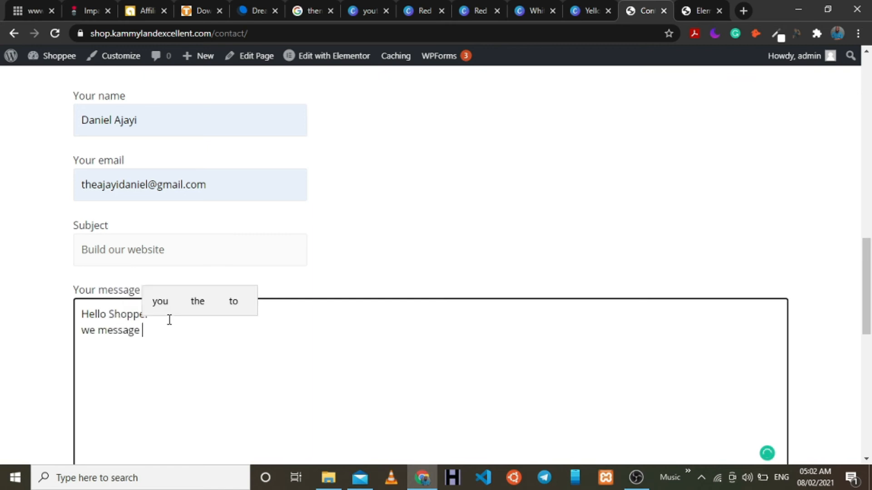
pyautogui.write('because w')
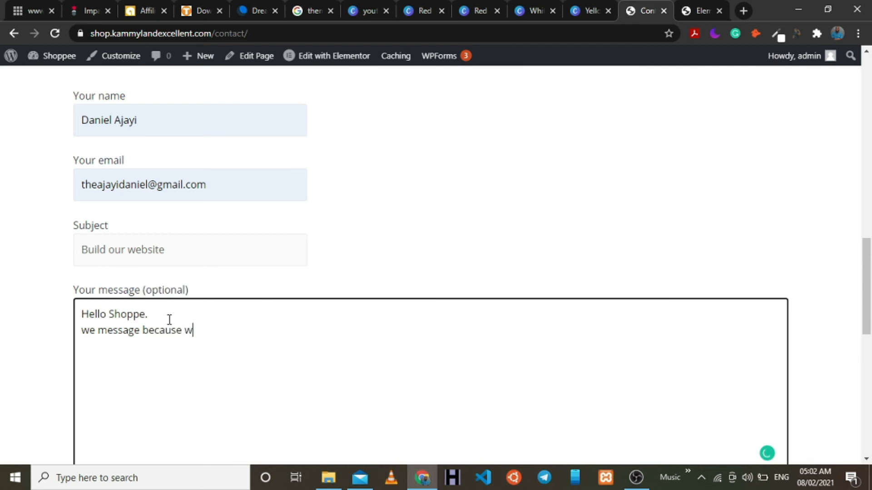
pyautogui.write('e would love you')
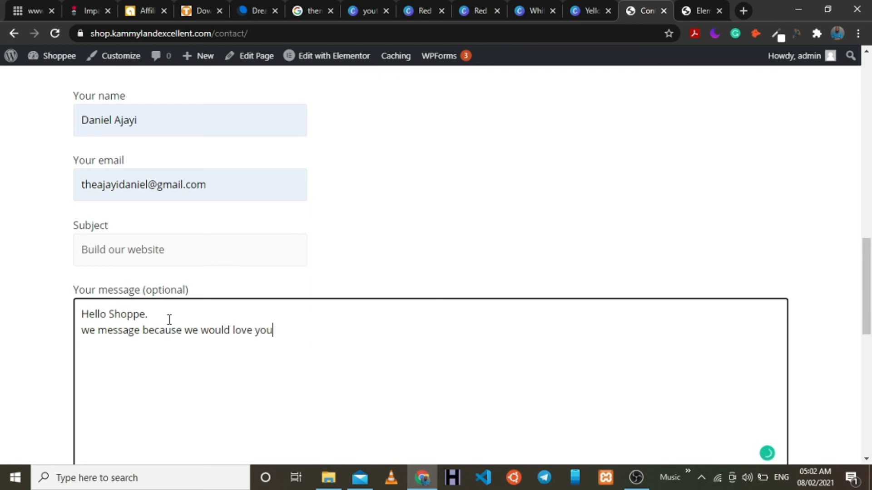
pyautogui.press('BackSpace')
pyautogui.press('BackSpace')
pyautogui.press('BackSpace')
pyautogui.write('to work with you')
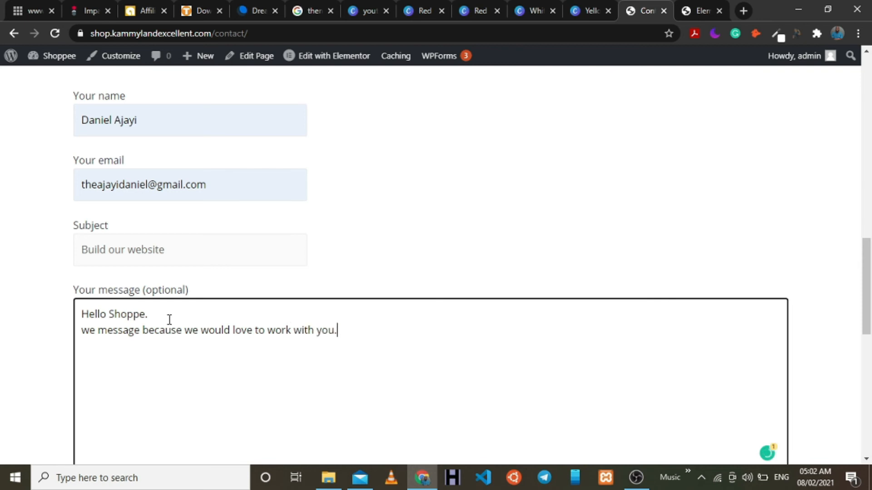
# Submit the form, confirm the 'Thank you for your message' notice, and switch to the Mail inbox.
pyautogui.click(867, 377)
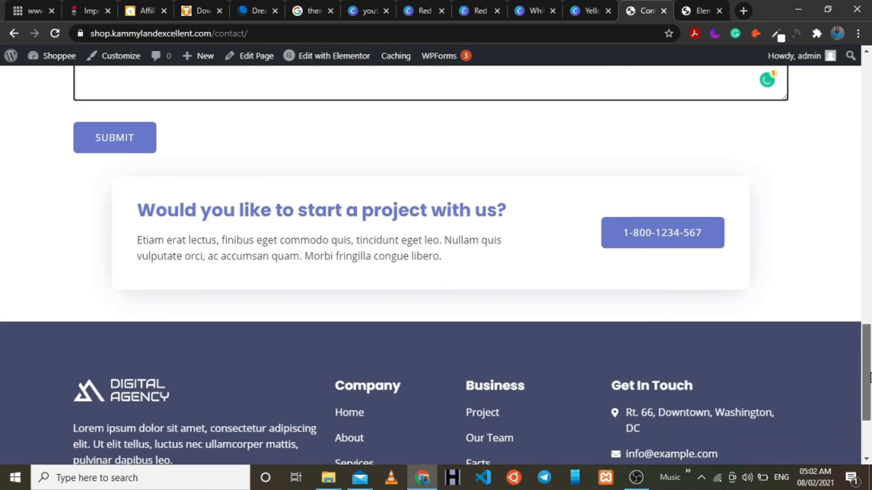
pyautogui.click(143, 149)
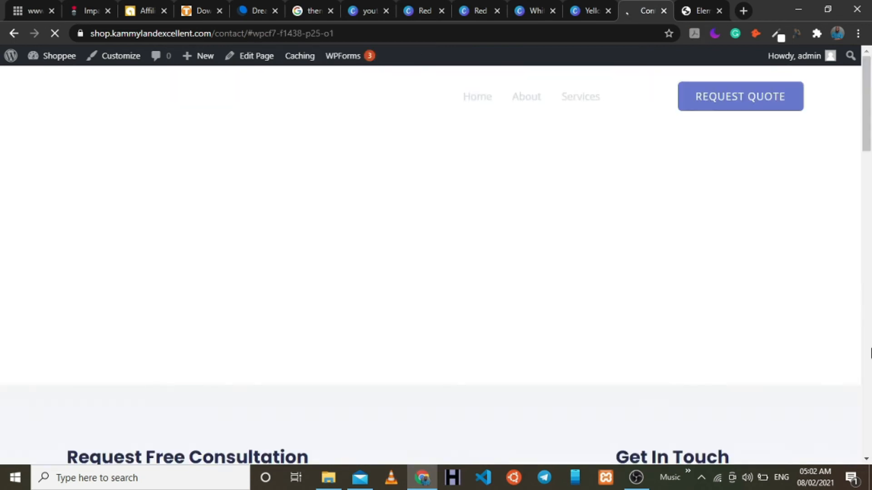
pyautogui.moveTo(867, 306); pyautogui.dragTo(798, 288)
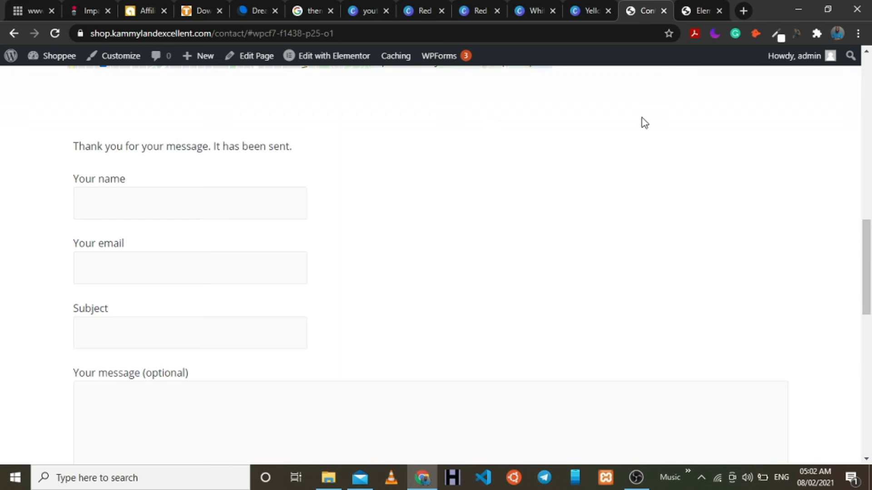
pyautogui.moveTo(870, 241); pyautogui.dragTo(870, 141)
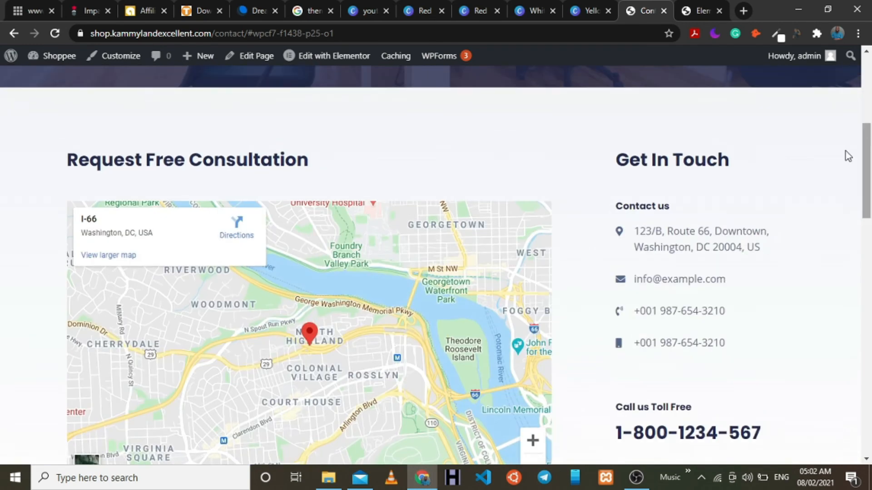
pyautogui.click(360, 477)
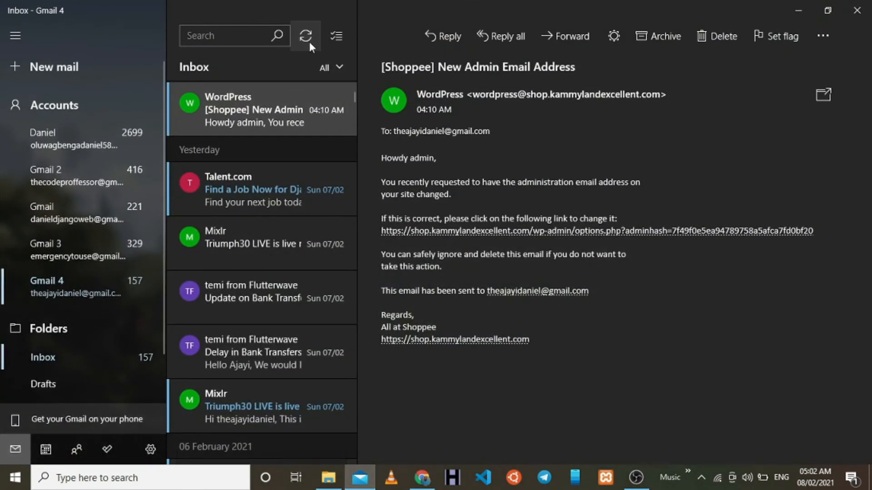
pyautogui.click(306, 37)
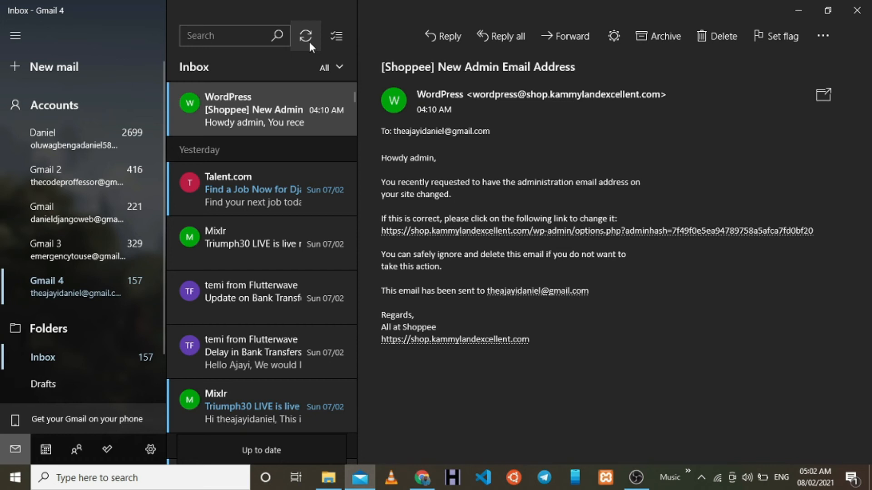
pyautogui.click(310, 42)
pyautogui.click(310, 42)
pyautogui.click(310, 42)
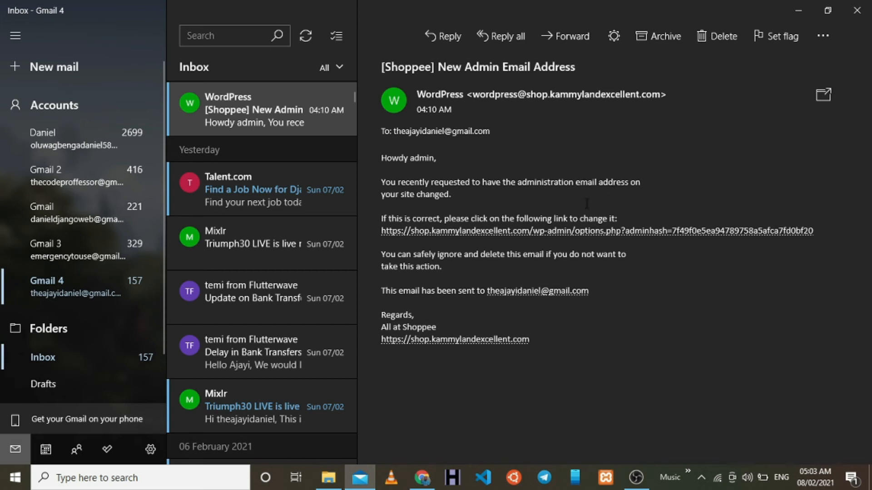
# Open the admin email confirmation link so WordPress General Settings loads in Chrome.
pyautogui.click(558, 234)
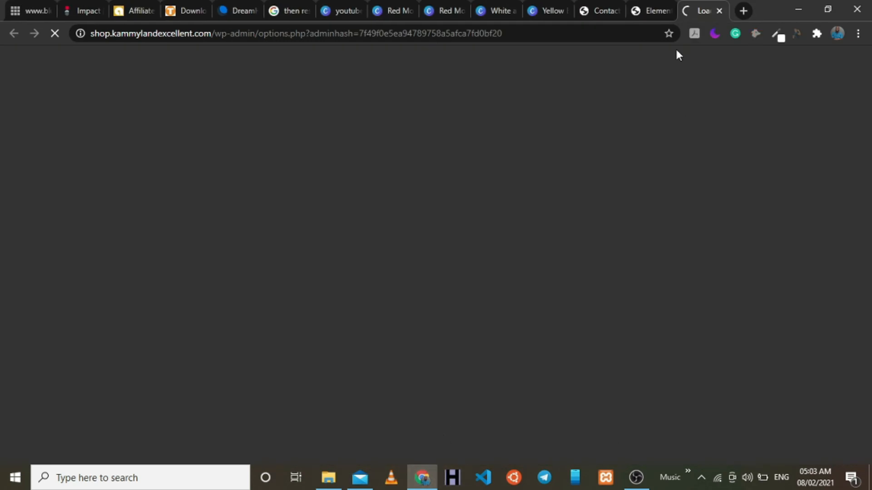
pyautogui.click(641, 13)
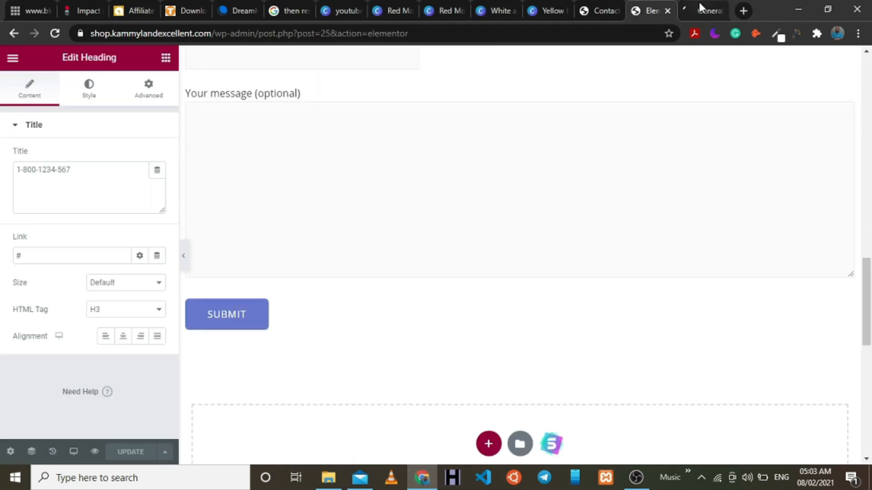
pyautogui.click(699, 1)
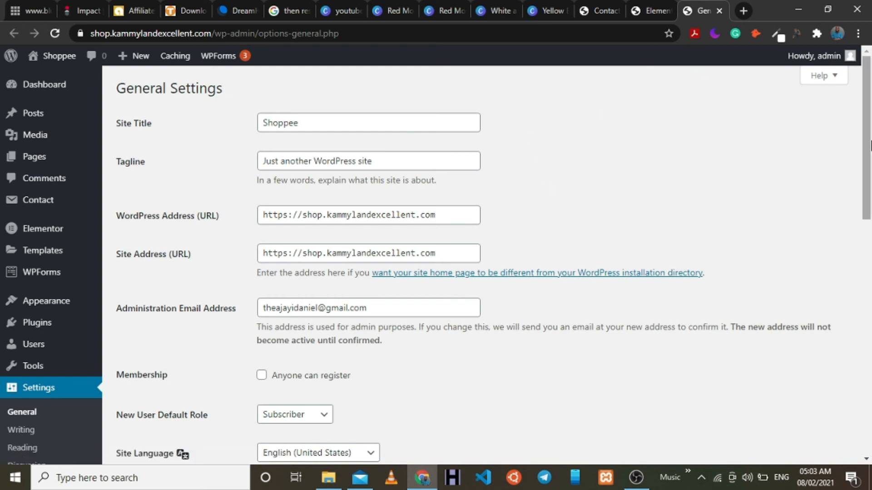
# Save General Settings to confirm the new administration email, then return to the Mail inbox.
pyautogui.moveTo(871, 145); pyautogui.dragTo(871, 171)
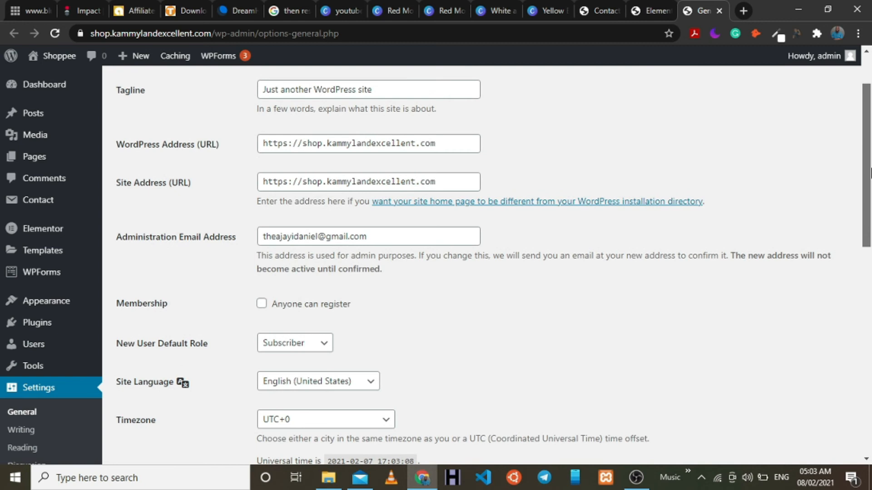
pyautogui.moveTo(870, 171); pyautogui.dragTo(870, 399)
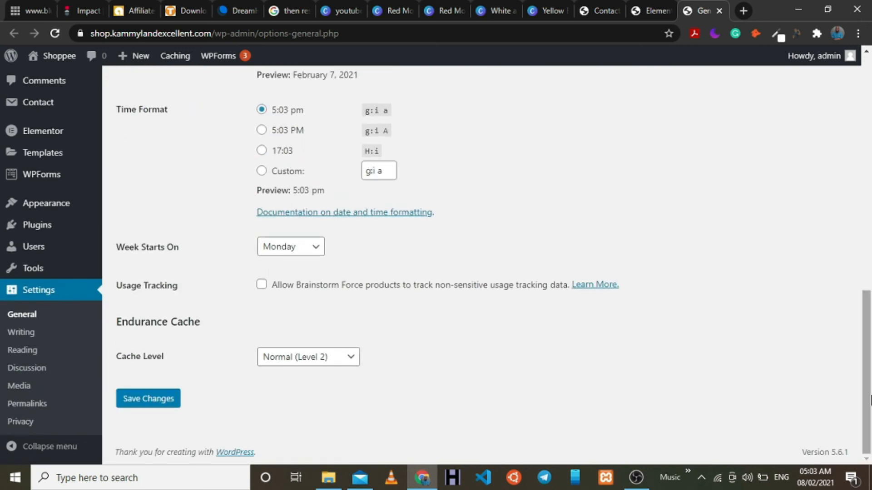
pyautogui.click(146, 405)
pyautogui.moveTo(870, 335); pyautogui.dragTo(871, 190)
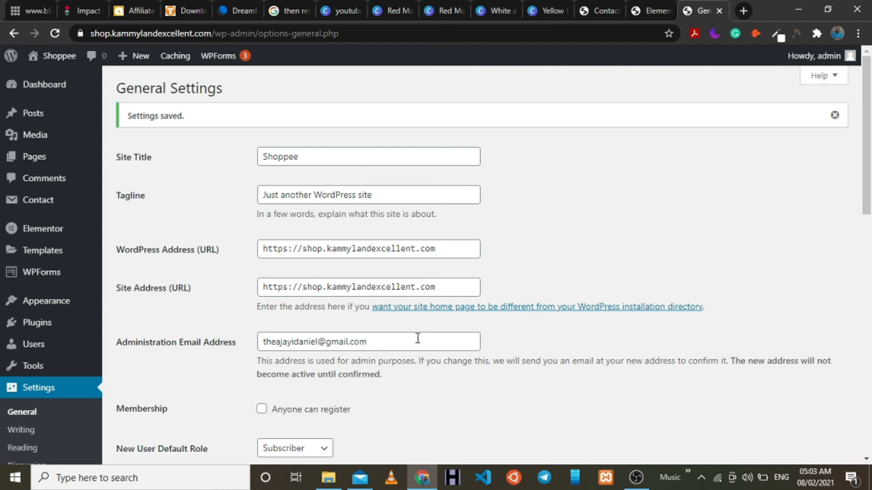
pyautogui.click(360, 477)
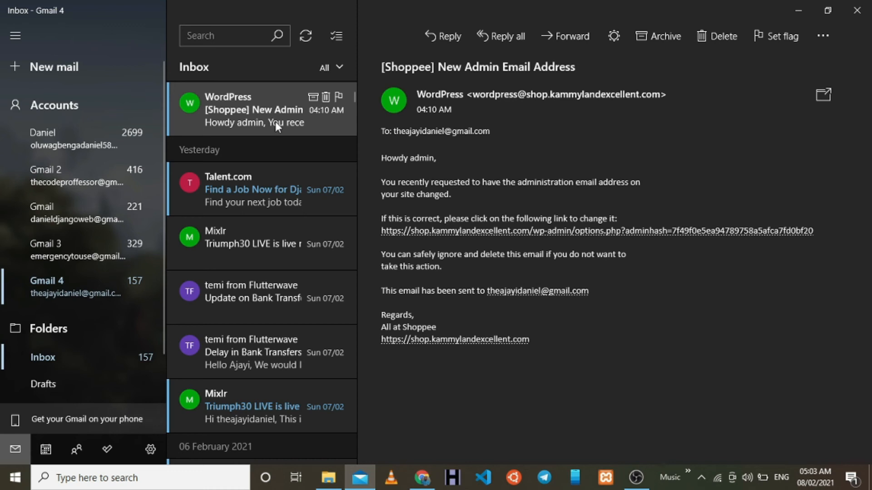
# Sync the Gmail 4 inbox for new mail, then minimize Windows Mail to reveal General Settings.
pyautogui.click(303, 46)
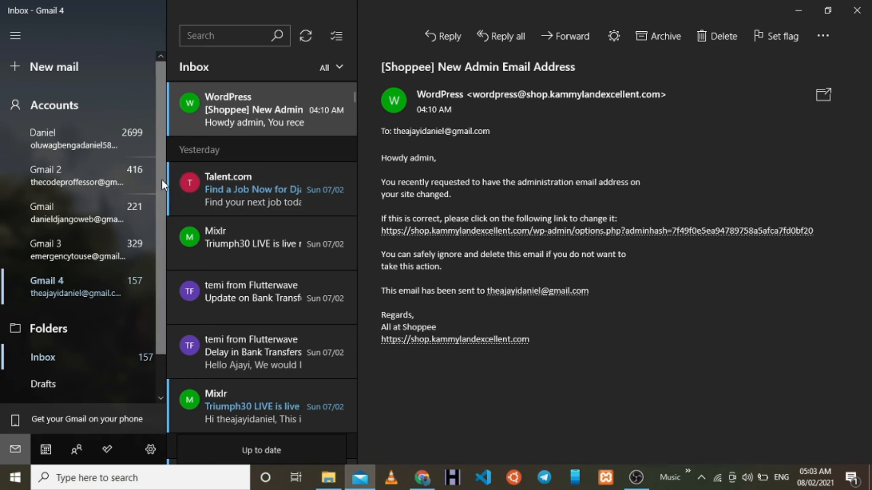
pyautogui.scroll(-2, 161, 179)
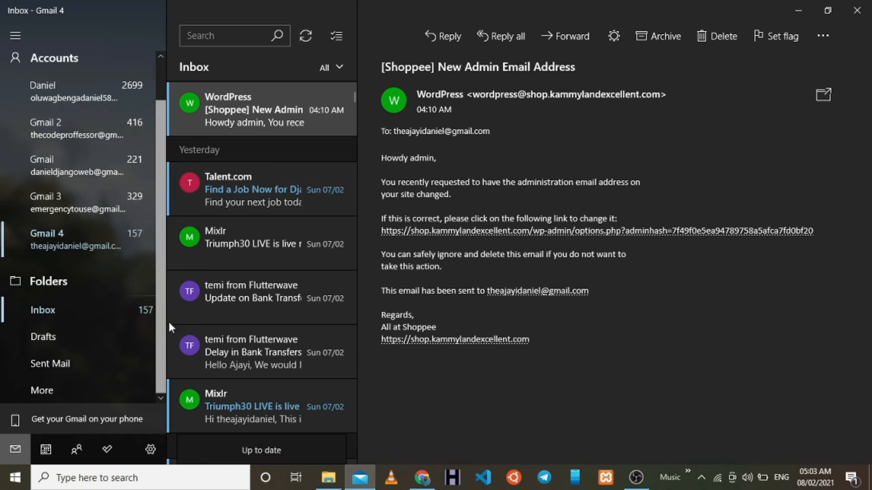
pyautogui.click(97, 383)
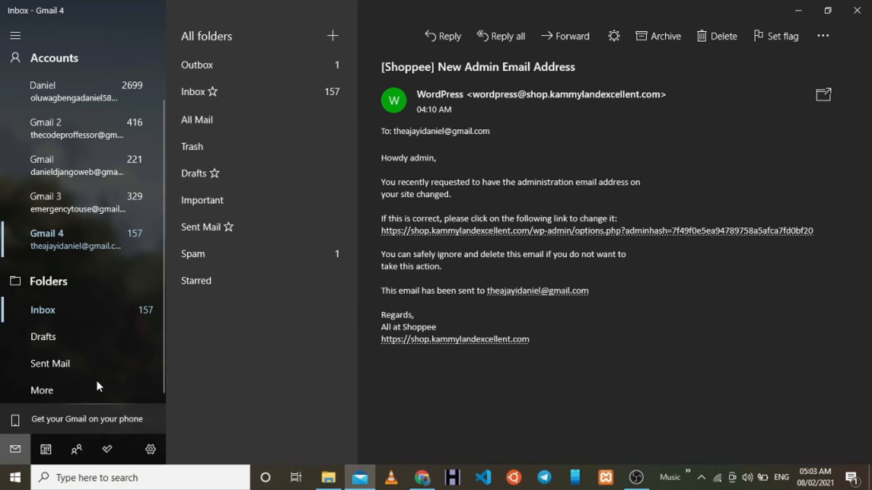
pyautogui.click(87, 391)
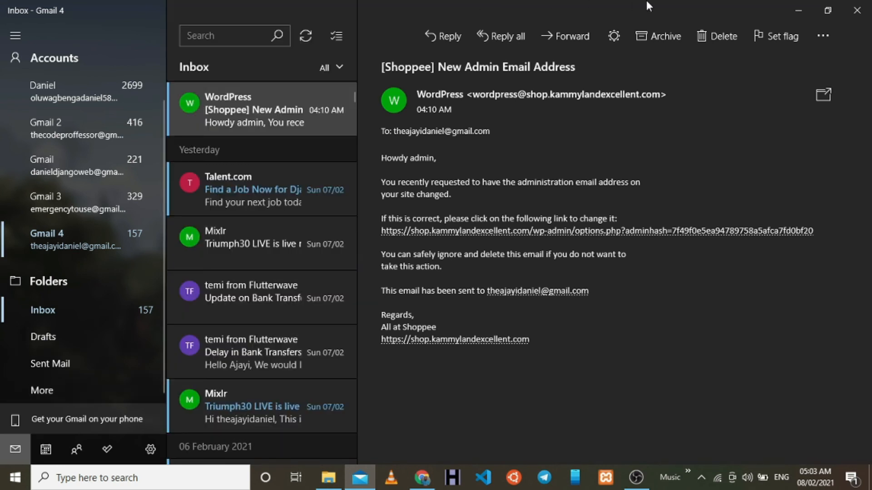
pyautogui.click(785, 2)
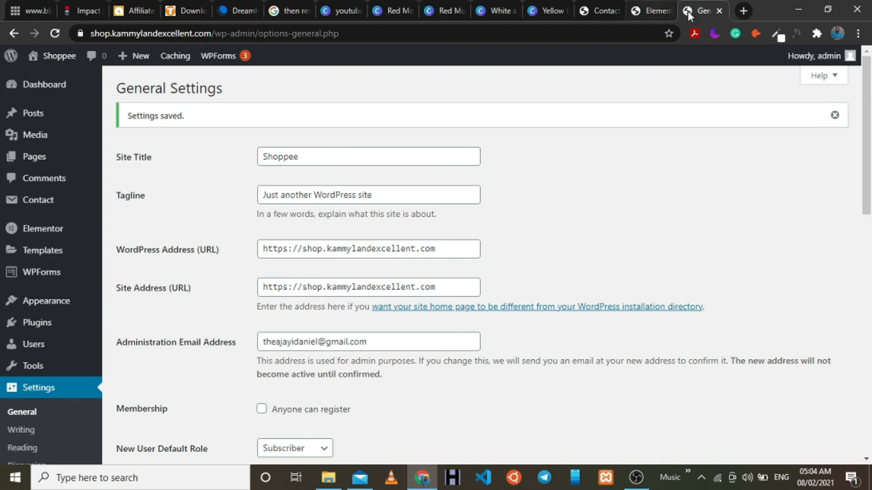
# Close the General Settings and Elementor editor tabs, leaving the live Contact page.
pyautogui.click(719, 12)
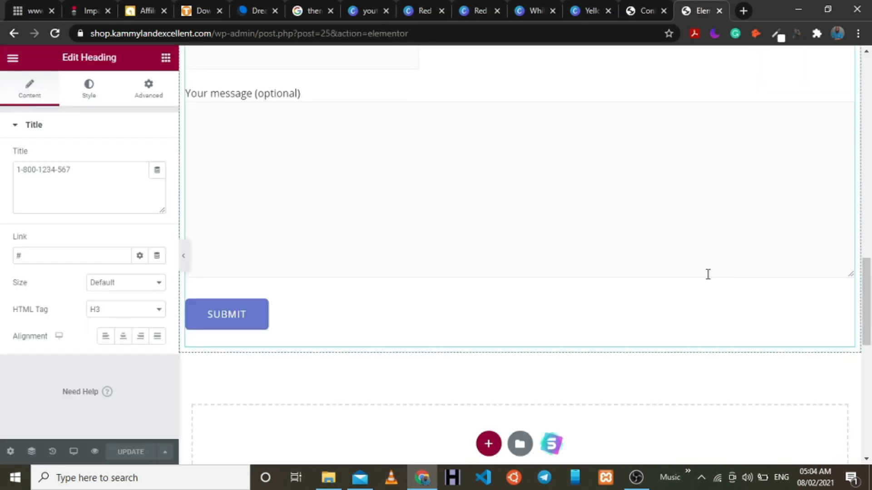
pyautogui.moveTo(870, 290); pyautogui.dragTo(870, 132)
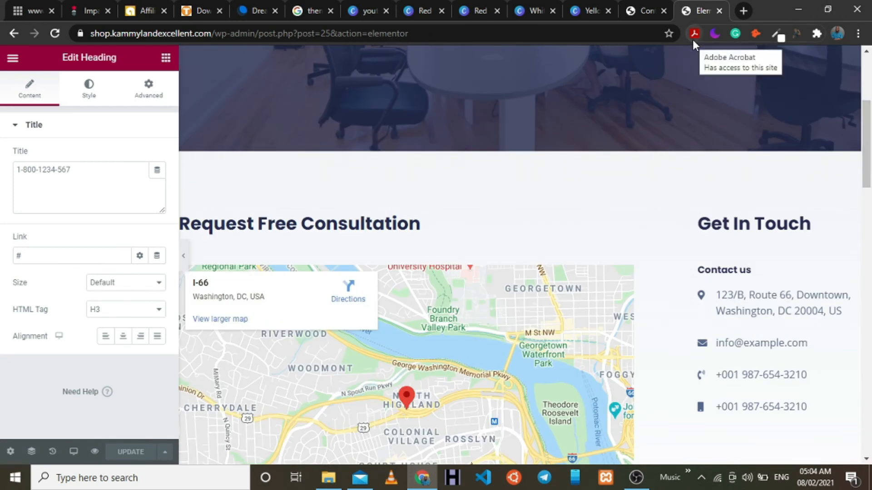
pyautogui.click(643, 7)
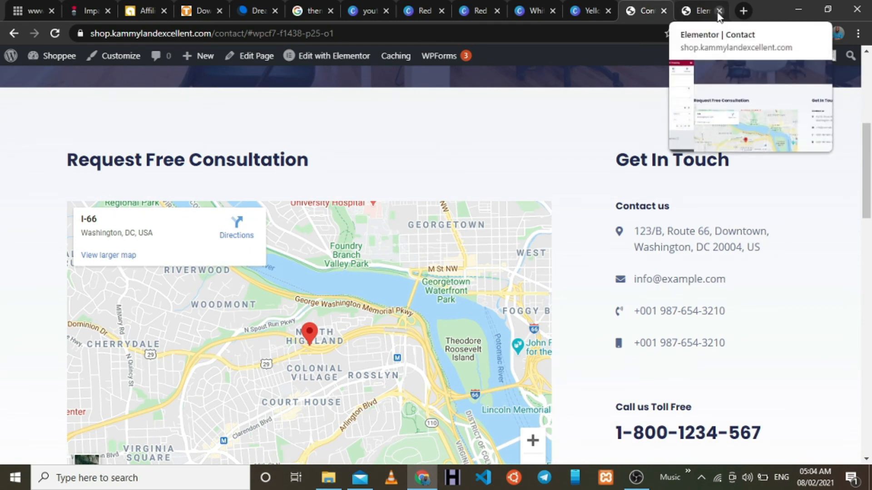
pyautogui.click(719, 11)
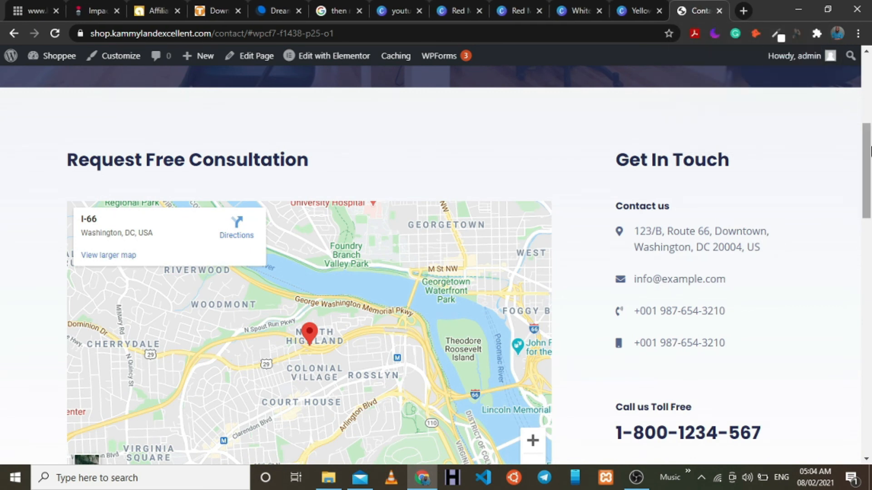
pyautogui.moveTo(868, 132); pyautogui.dragTo(868, 74)
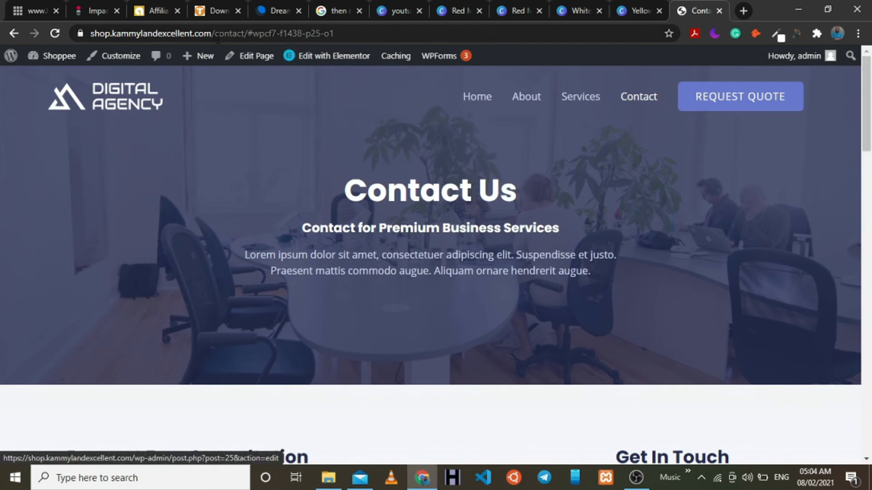
# Open the WordPress Customizer for the Contact page in a new tab and switch to it.
pyautogui.middleClick(110, 66)
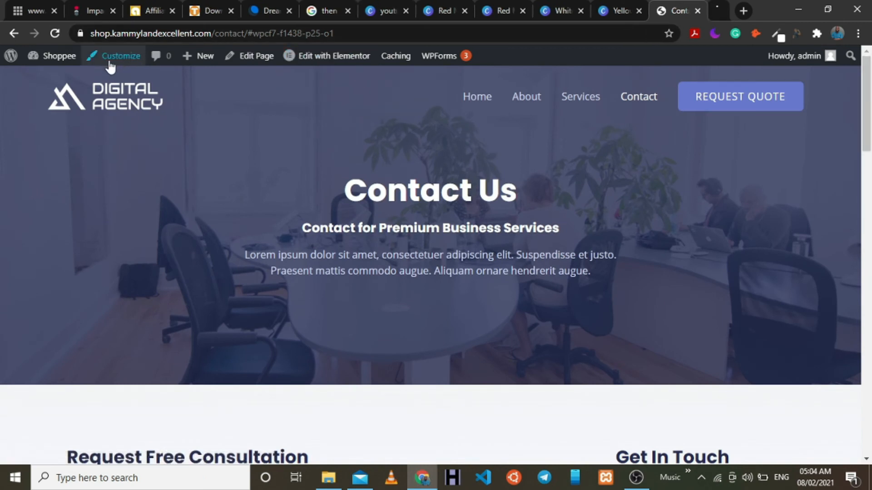
pyautogui.moveTo(869, 83); pyautogui.dragTo(870, 60)
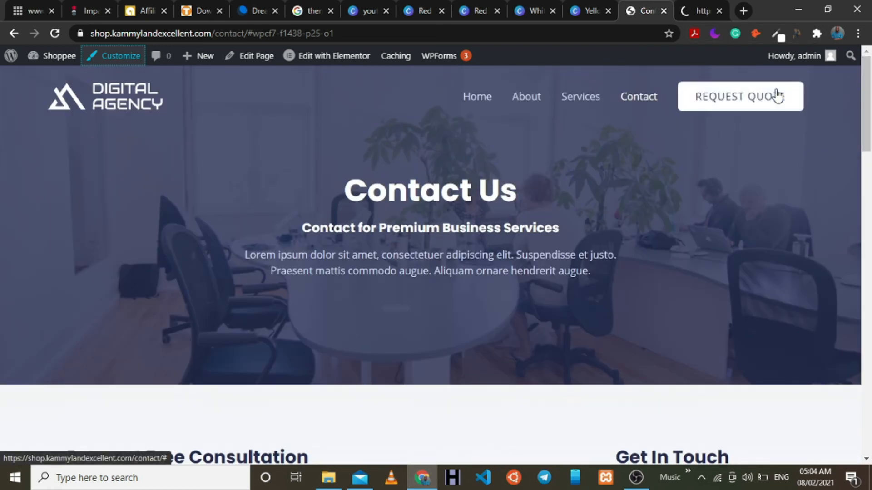
pyautogui.click(692, 14)
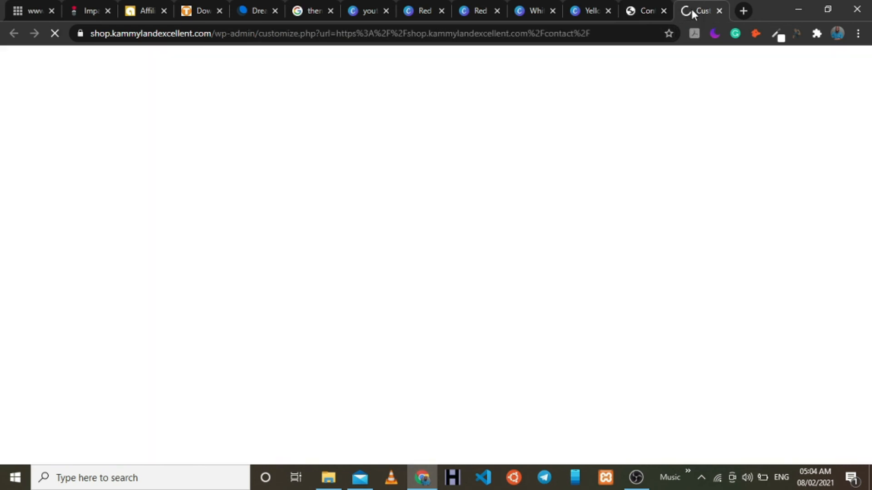
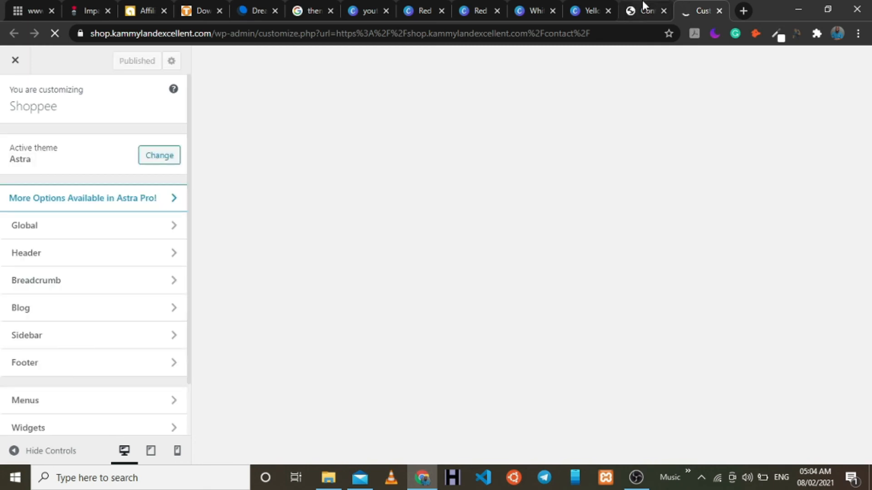
# Look over the live Contact page in the other tab, then return to the Customizer.
pyautogui.click(643, 9)
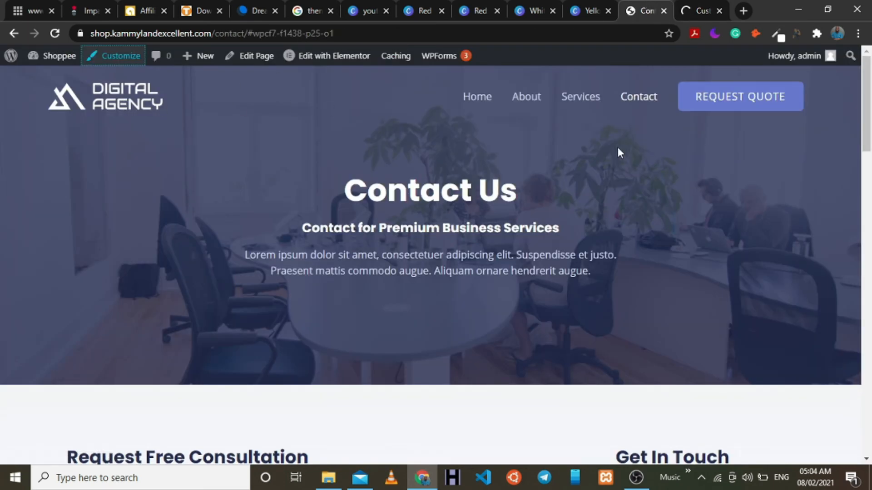
pyautogui.moveTo(868, 120); pyautogui.dragTo(867, 423)
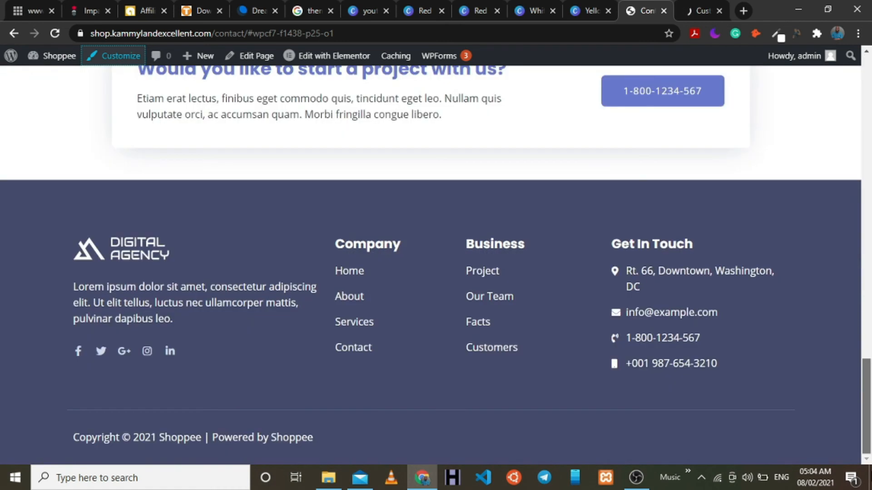
pyautogui.click(676, 6)
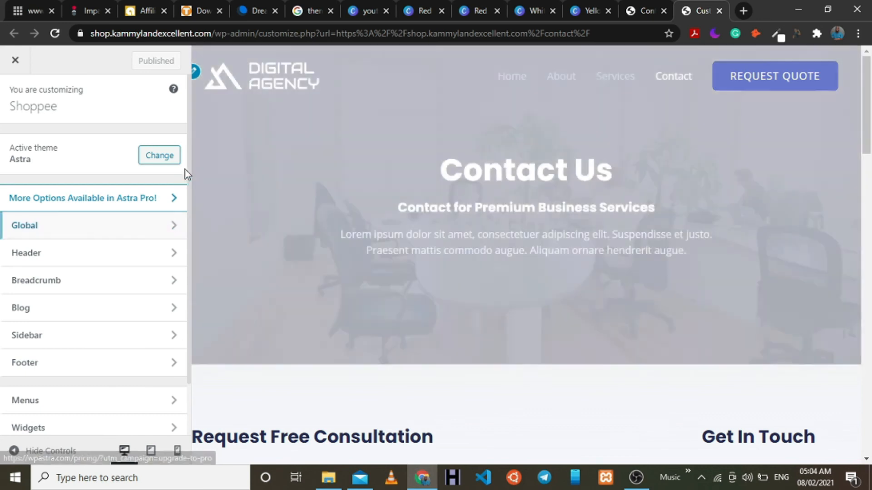
# In Header > Site Identity, replace the site title Shoppee with 'My Shop', publish, and reload.
pyautogui.click(87, 260)
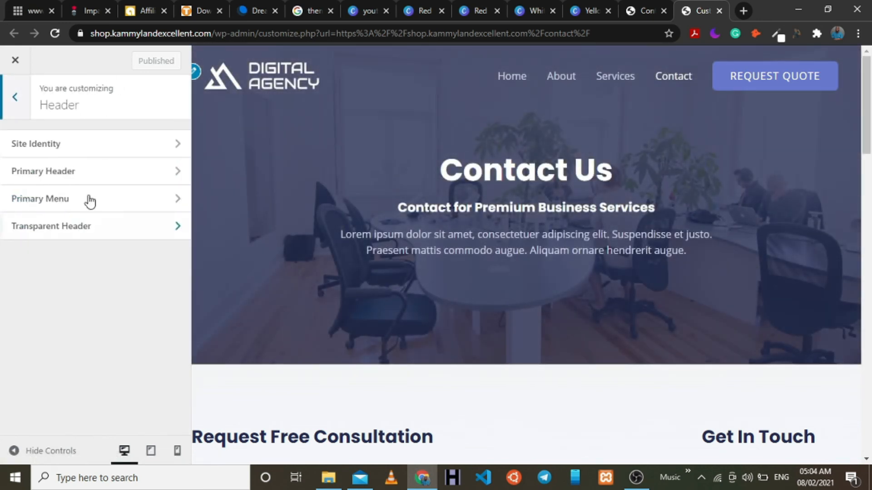
pyautogui.click(101, 147)
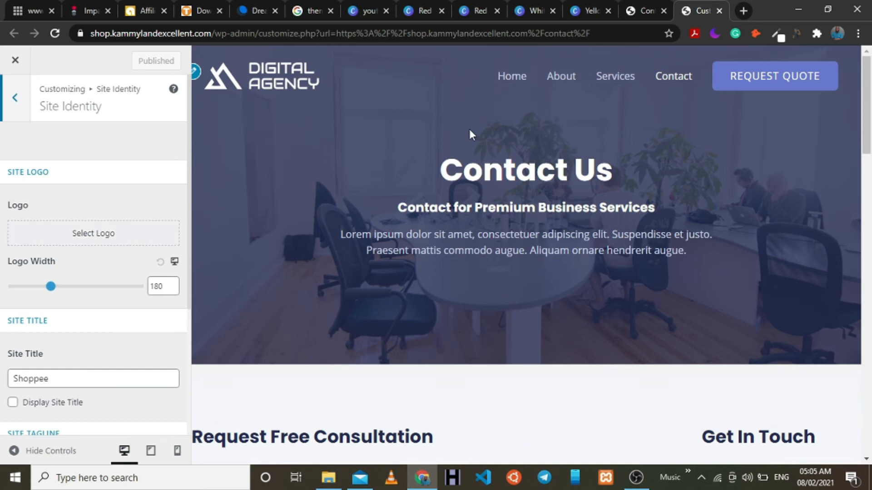
pyautogui.moveTo(643, 13)
pyautogui.moveTo(83, 381); pyautogui.dragTo(3, 384)
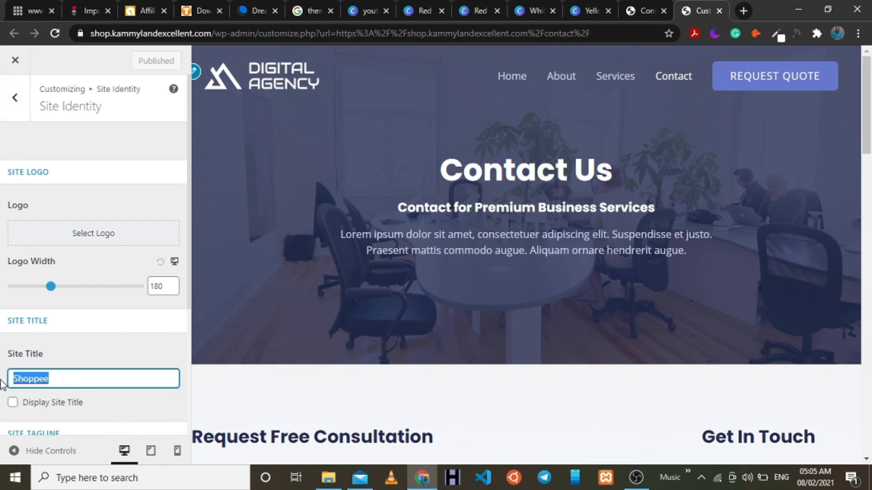
pyautogui.press('BackSpace')
pyautogui.write('My Shop')
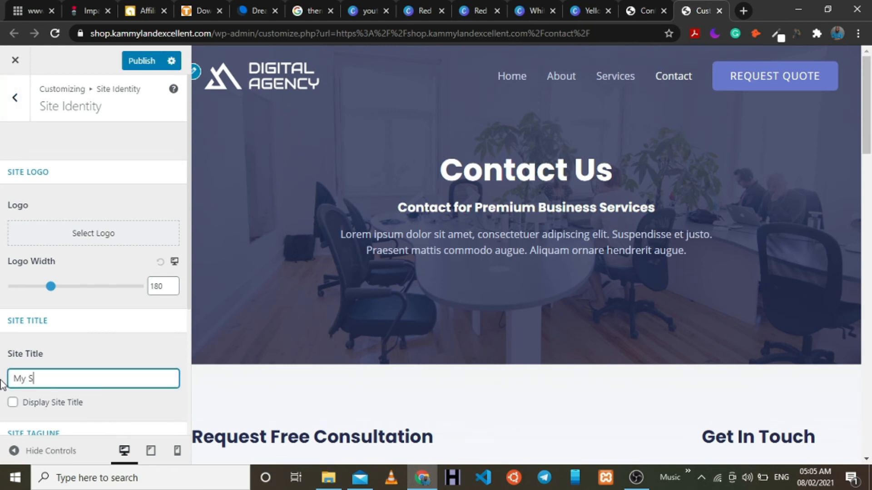
pyautogui.click(145, 66)
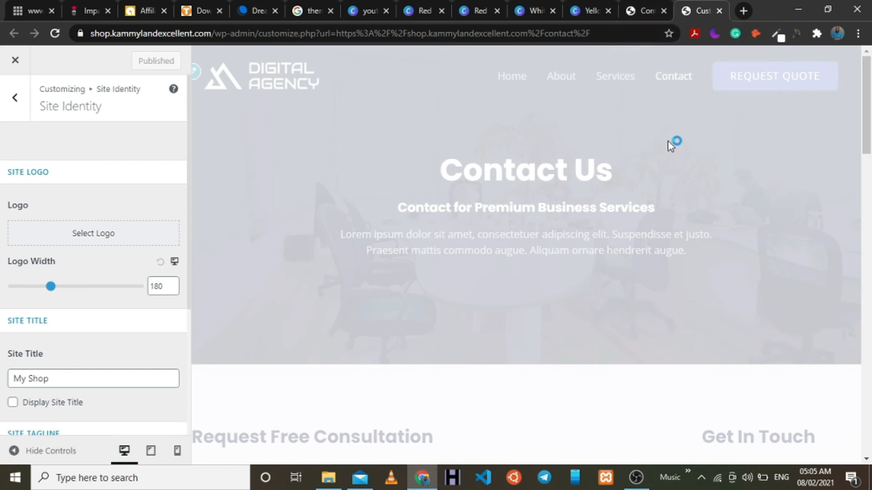
pyautogui.press('F5')
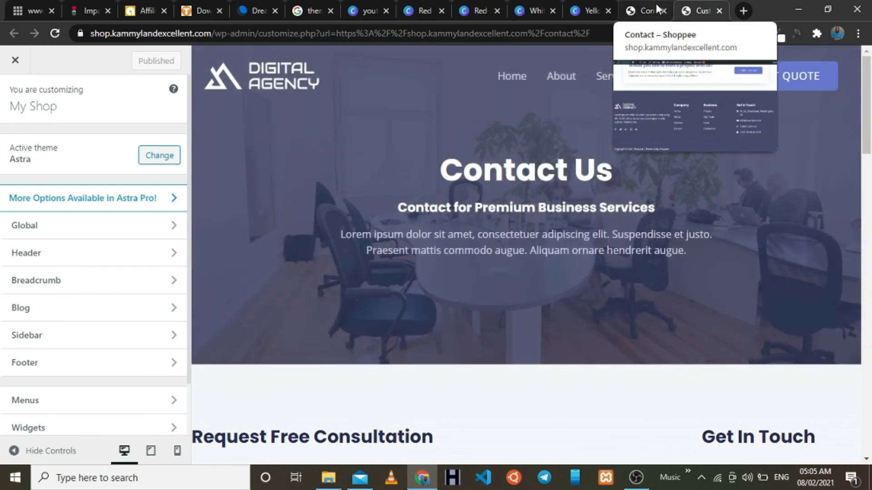
# Reload the Contact page, confirming the resubmission, to see 'My Shop' in the footer copyright.
pyautogui.click(658, 9)
pyautogui.hotkey('ctrl', 'r')
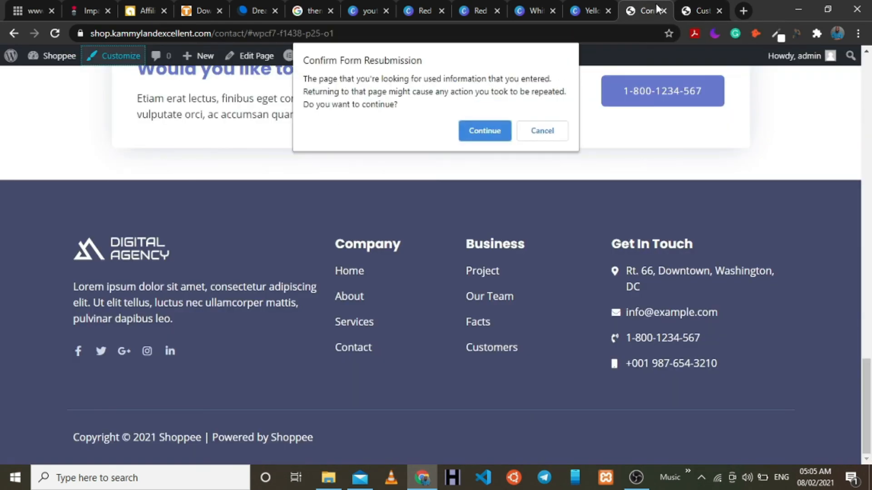
pyautogui.press('Return')
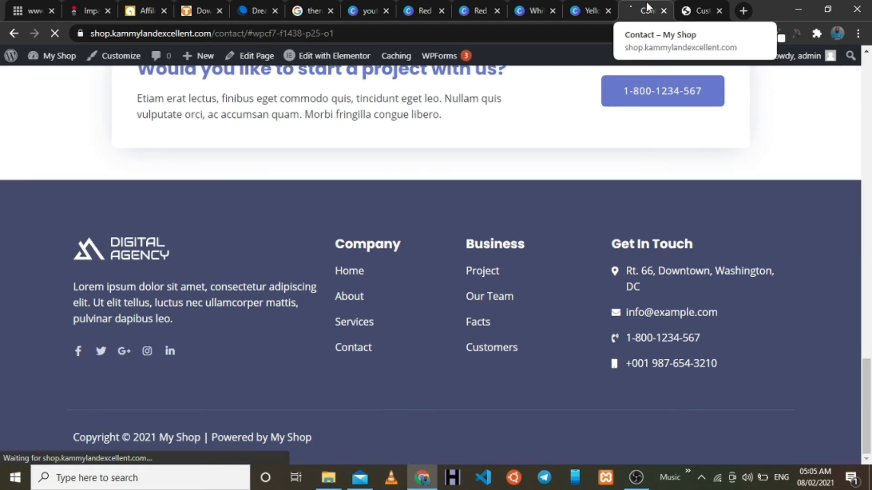
pyautogui.click(704, 5)
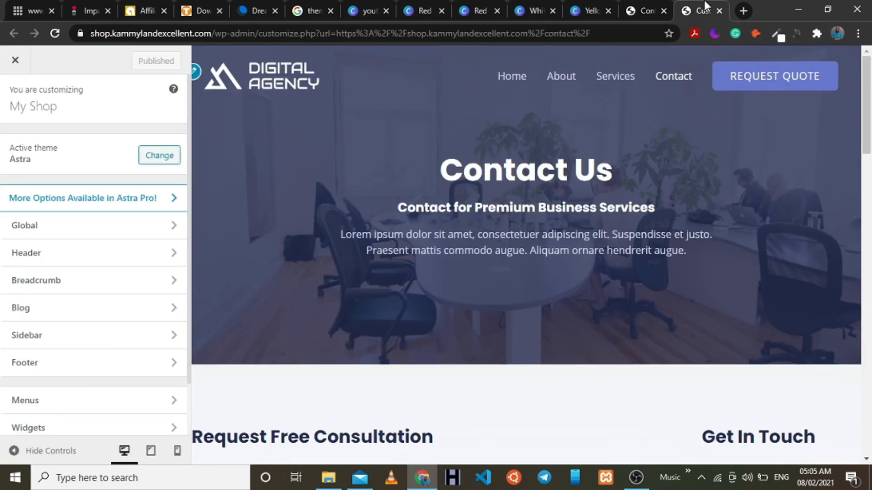
# Set the Global > Colors > Base Colors text colour to red #dd3333 and publish.
pyautogui.click(99, 236)
pyautogui.click(119, 172)
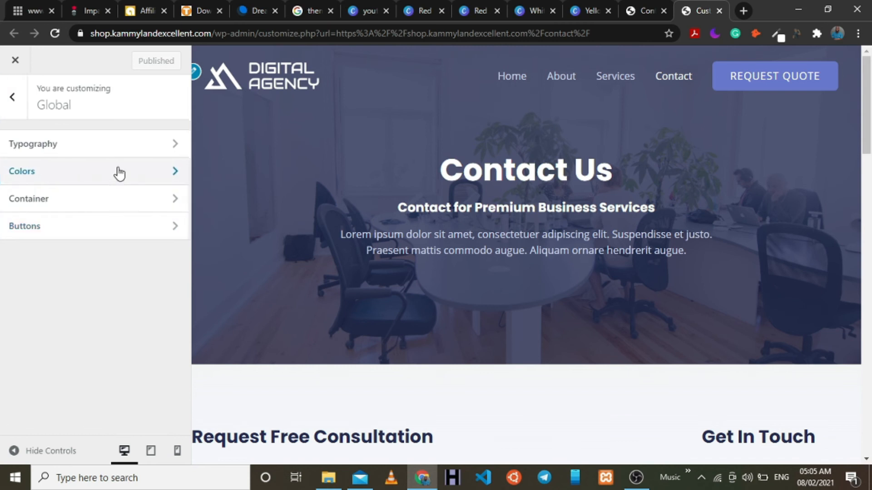
pyautogui.click(129, 157)
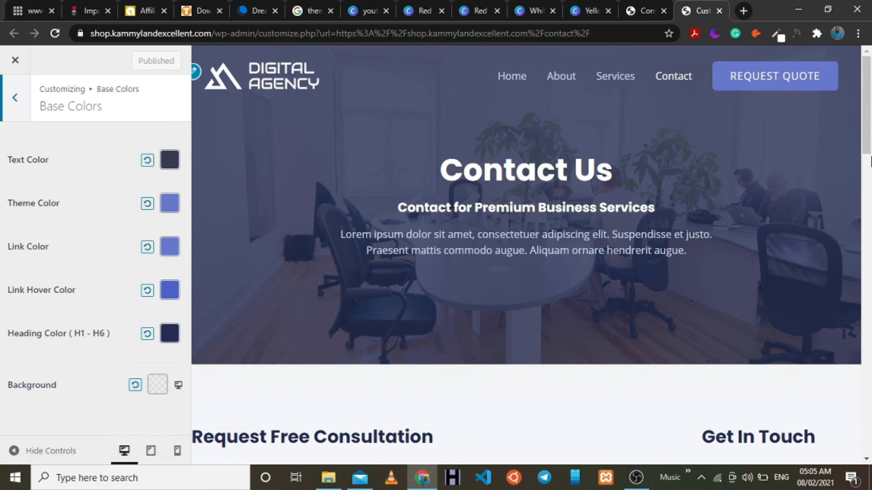
pyautogui.scroll(-5, 532, 326)
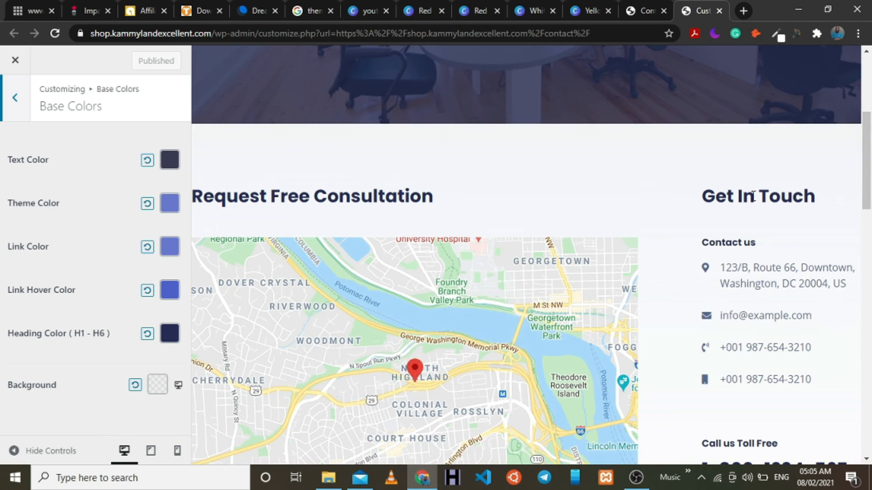
pyautogui.click(173, 168)
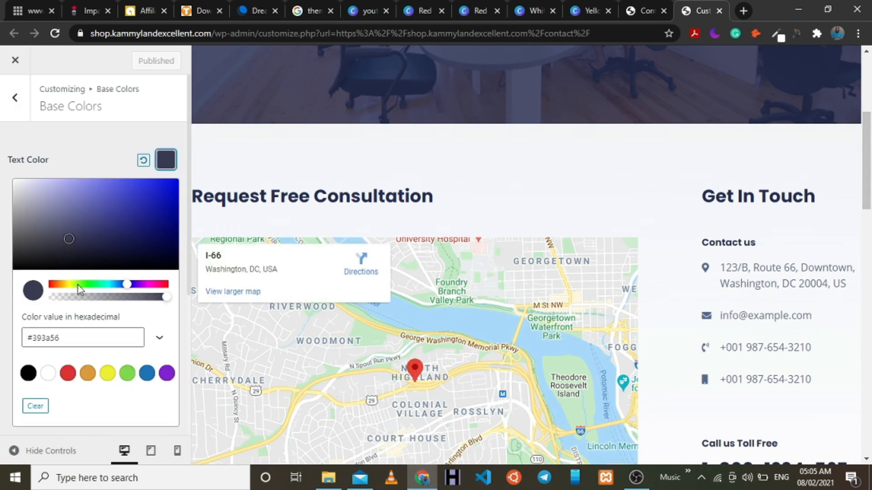
pyautogui.click(59, 336)
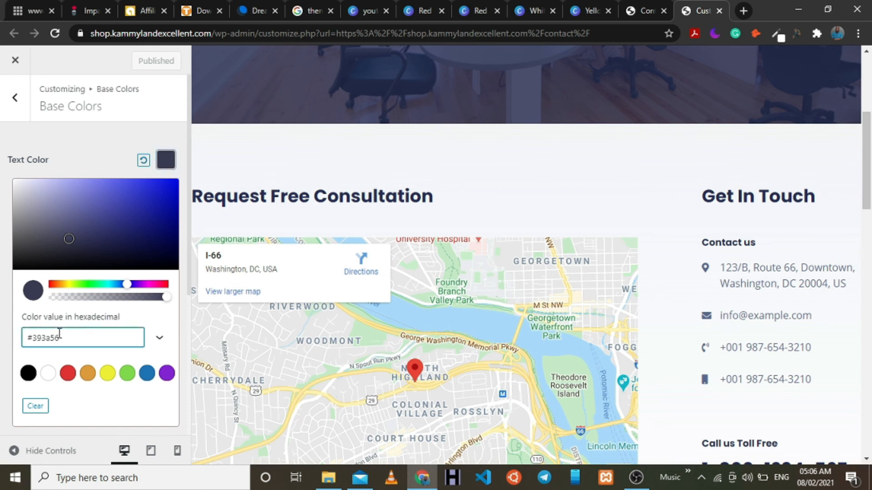
pyautogui.tripleClick(59, 333)
pyautogui.click(68, 375)
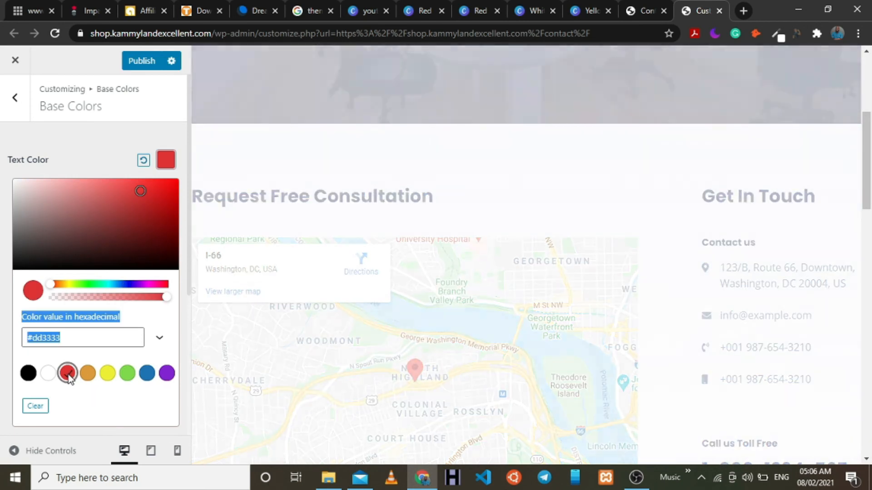
pyautogui.click(3, 261)
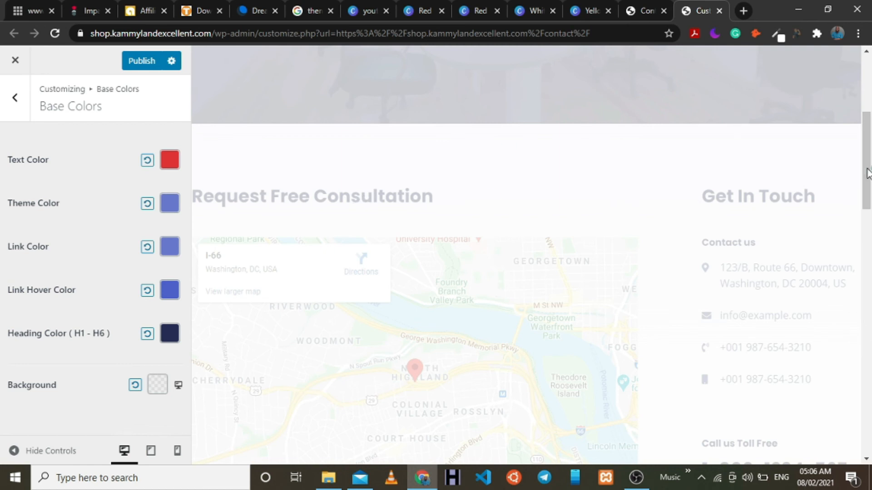
pyautogui.moveTo(866, 171); pyautogui.dragTo(870, 116)
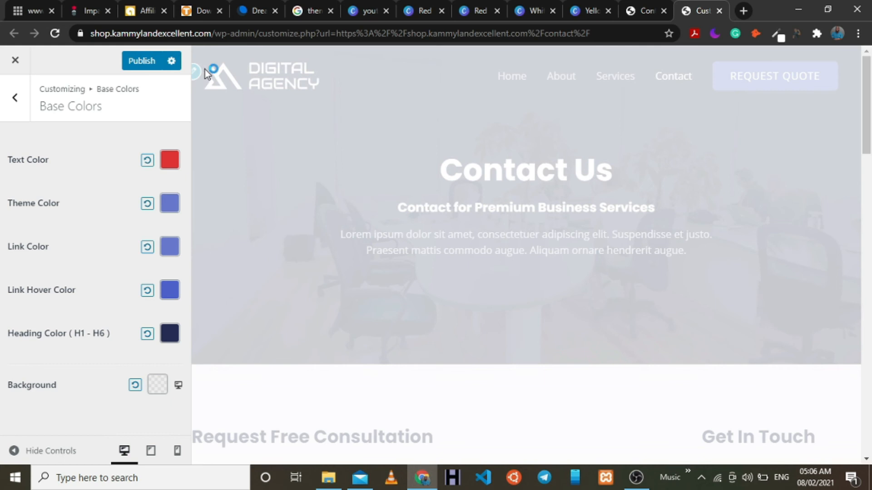
pyautogui.click(147, 61)
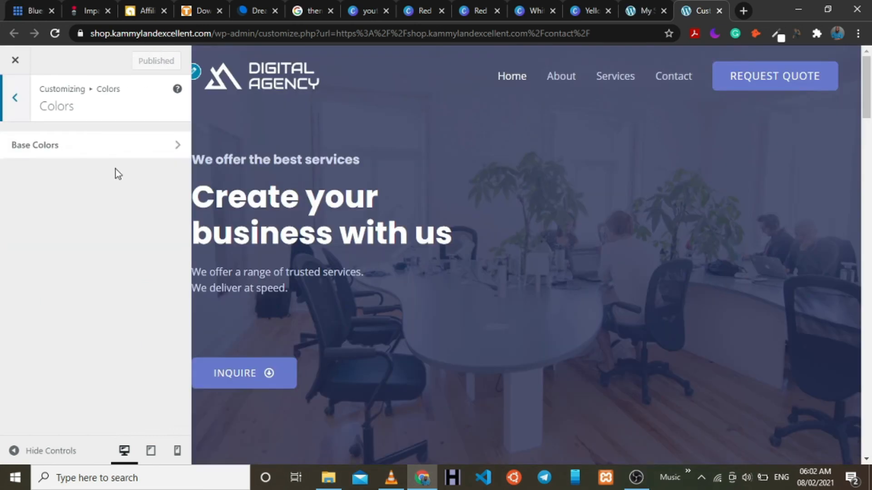
# Revisit the Base Colors settings, then back out to the top-level Customizer menu.
pyautogui.click(123, 153)
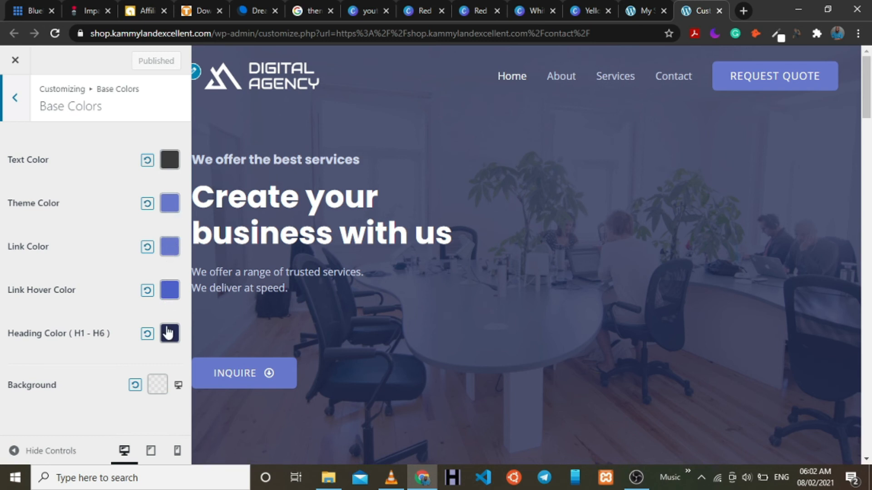
pyautogui.moveTo(866, 81); pyautogui.dragTo(867, 136)
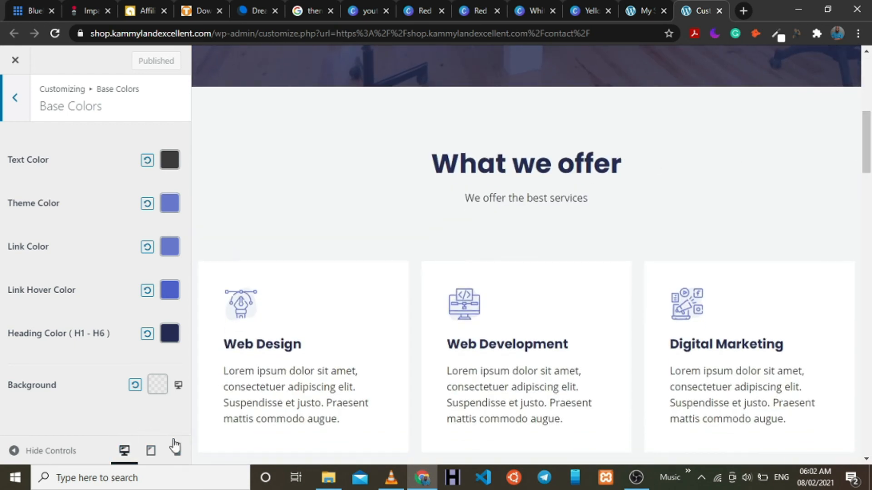
pyautogui.click(20, 112)
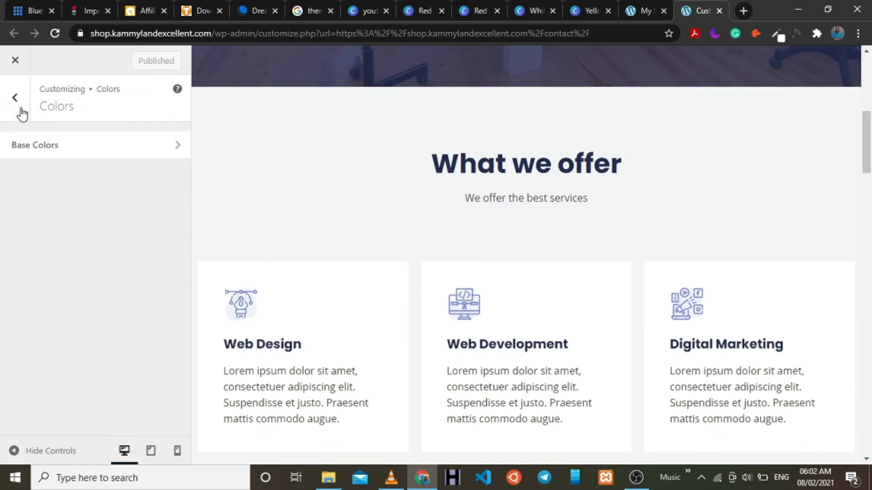
pyautogui.click(18, 111)
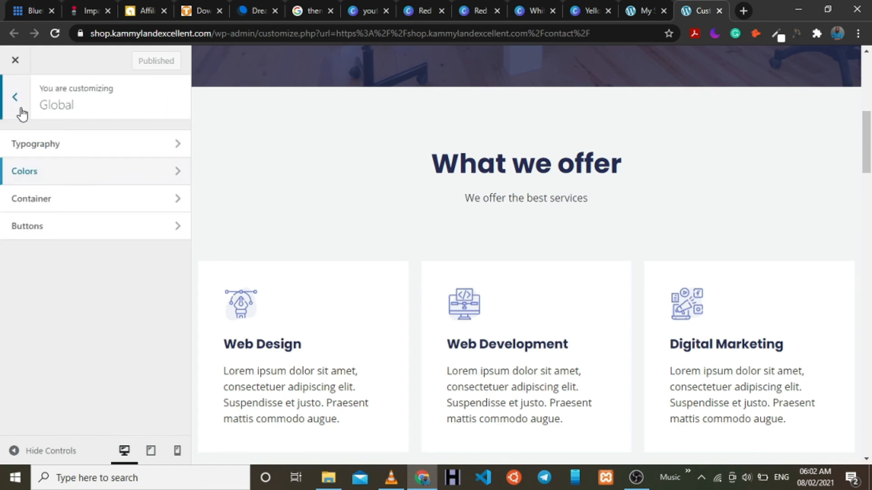
pyautogui.click(21, 112)
# View the Global > Buttons colour options, then return to the top-level Customizer options.
pyautogui.click(95, 233)
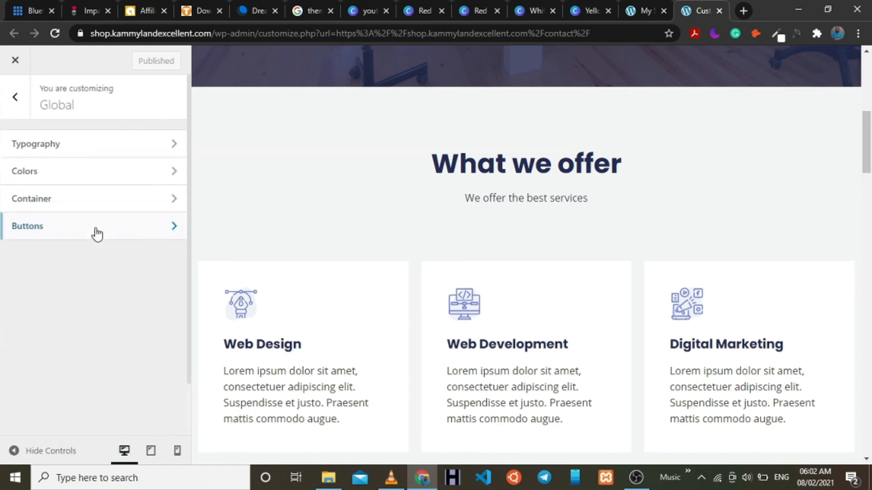
pyautogui.click(95, 230)
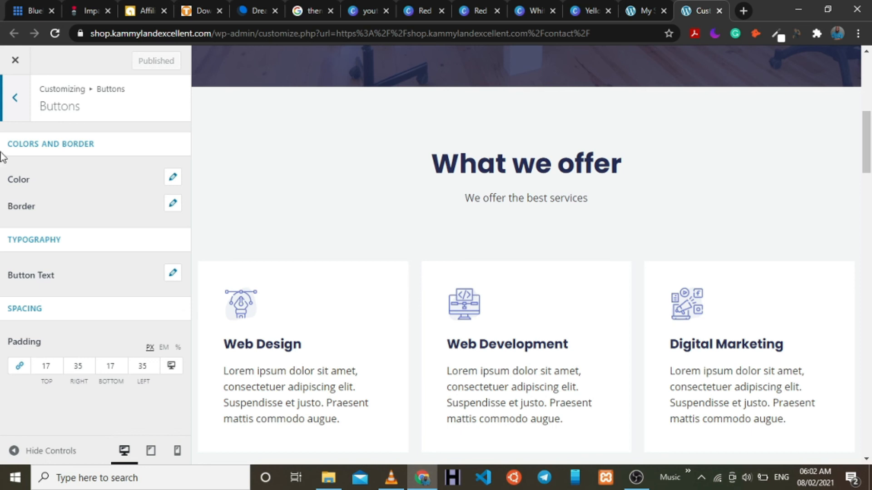
pyautogui.click(173, 178)
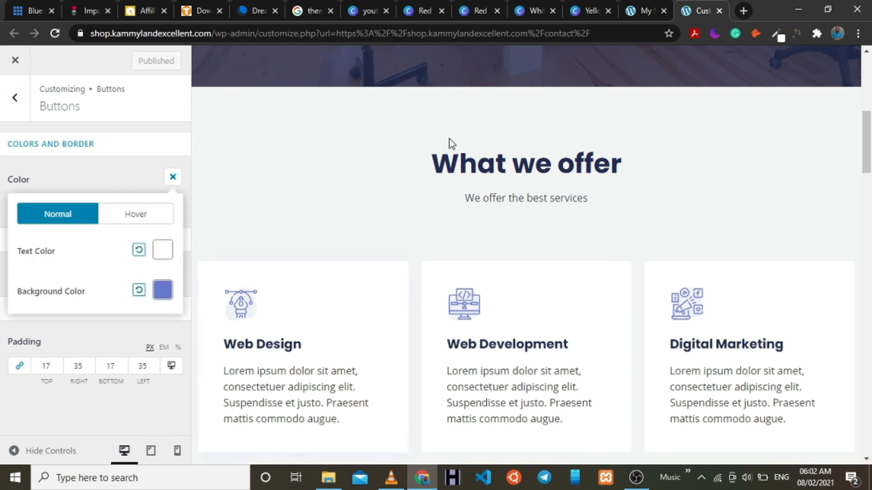
pyautogui.scroll(5, 869, 133)
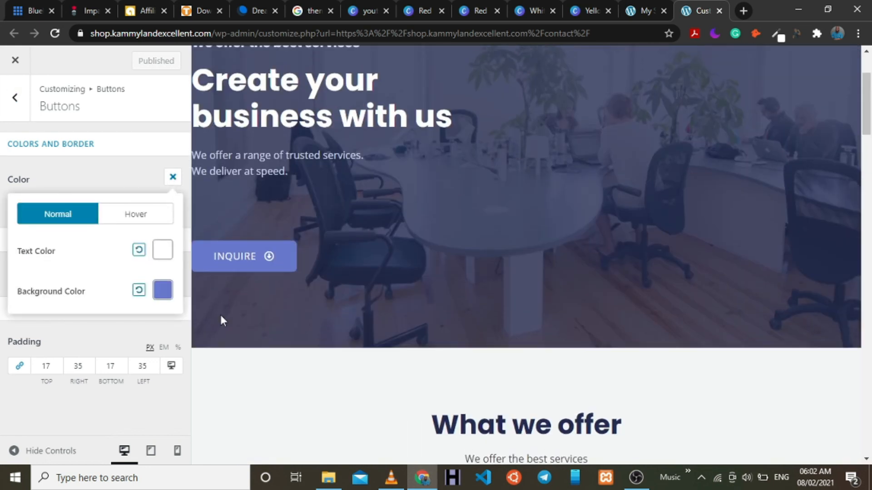
pyautogui.click(3, 111)
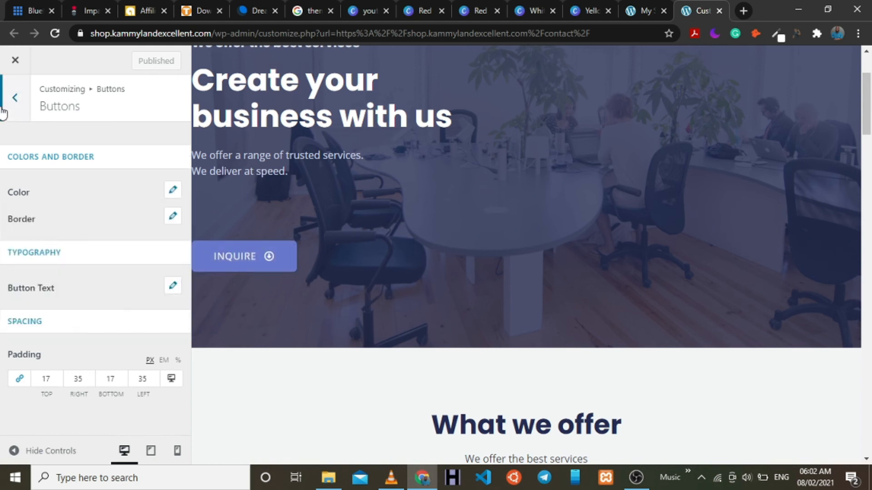
pyautogui.click(2, 111)
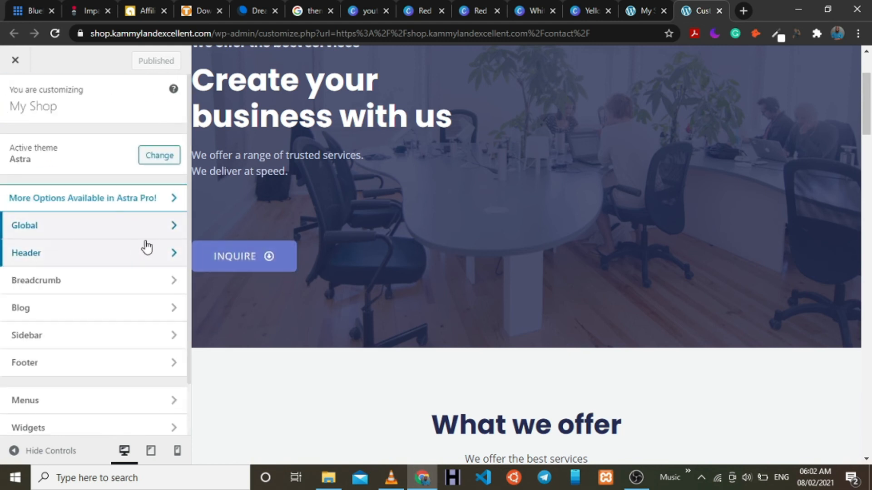
# In Header > Site Identity, toggle the site tagline on and off, publishing each change.
pyautogui.click(128, 249)
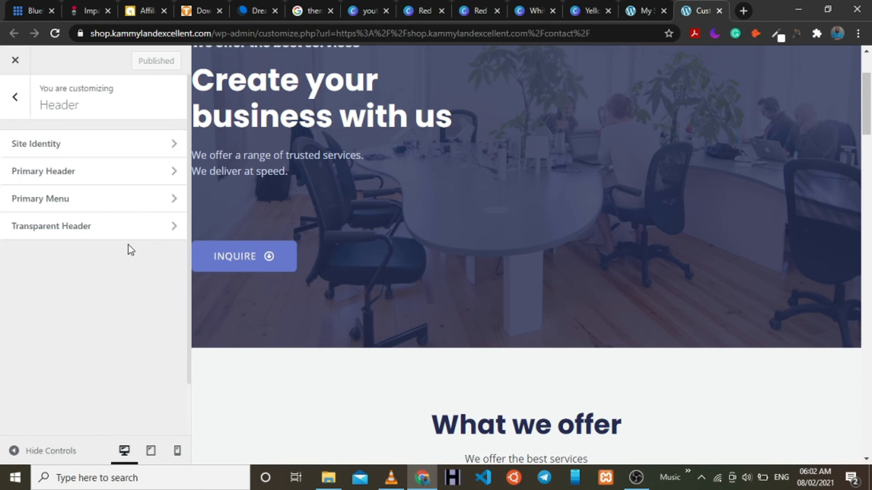
pyautogui.click(97, 147)
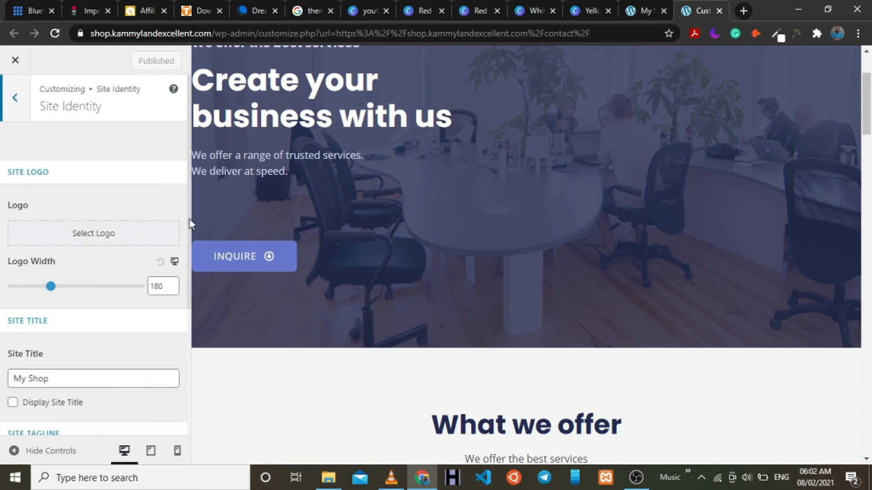
pyautogui.scroll(-4, 189, 223)
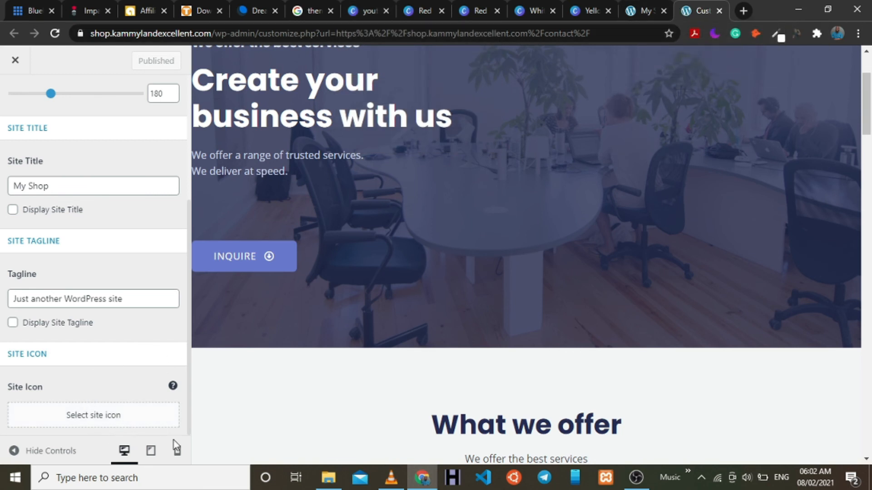
pyautogui.click(14, 322)
pyautogui.click(136, 66)
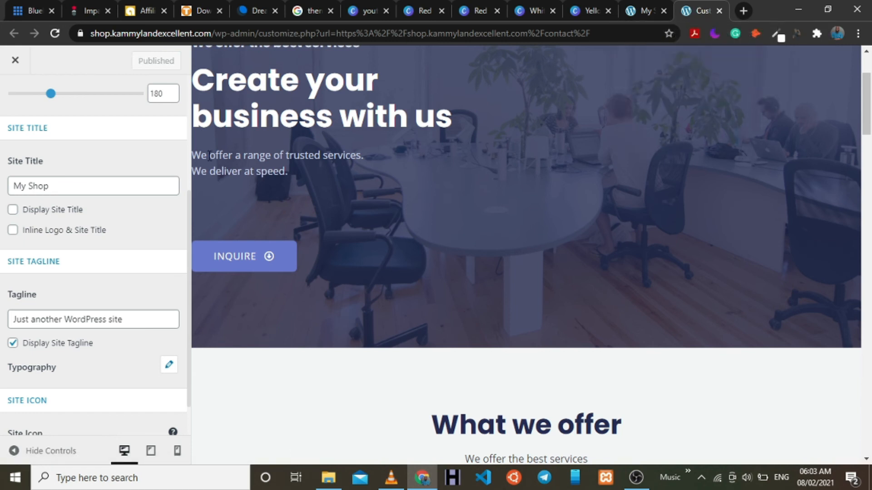
pyautogui.click(13, 343)
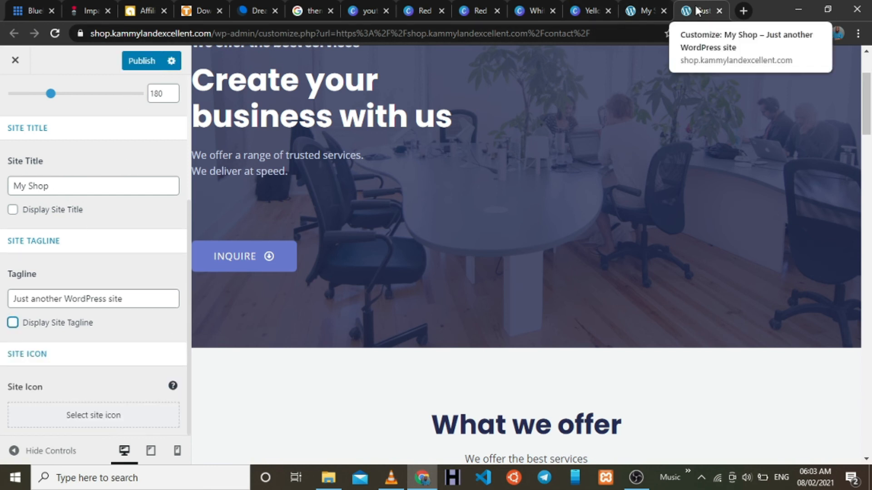
pyautogui.click(142, 66)
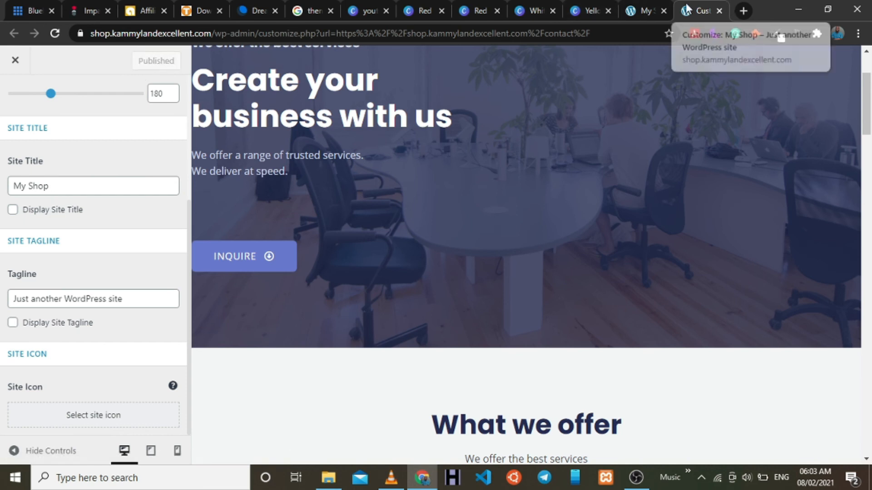
# Publish the header with the site tagline hidden and bring up the Select Logo media dialog.
pyautogui.click(12, 323)
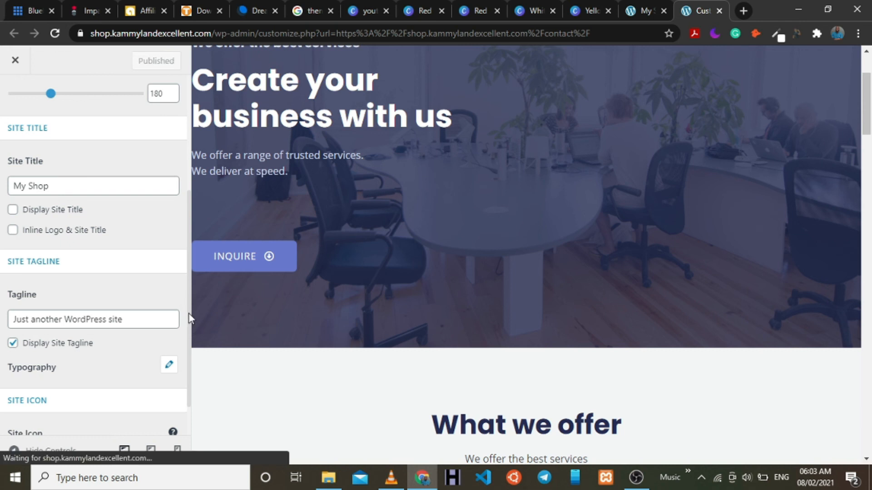
pyautogui.moveTo(189, 314); pyautogui.dragTo(192, 144)
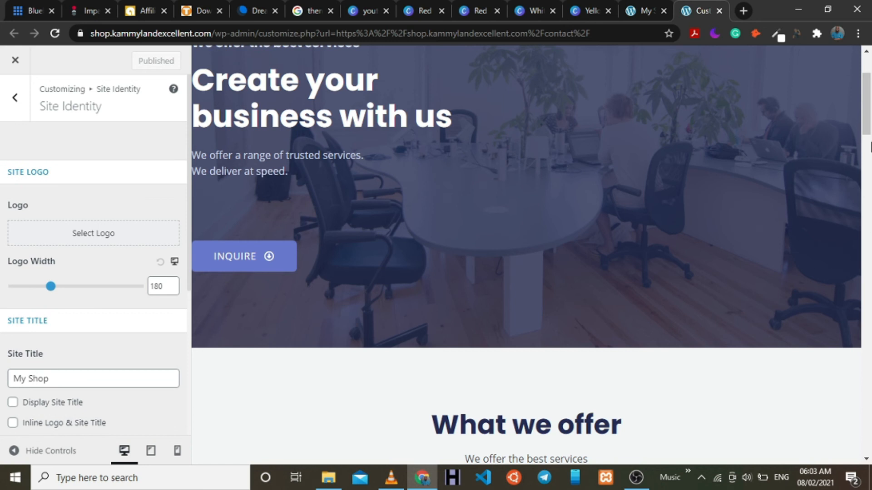
pyautogui.scroll(3, 280, 90)
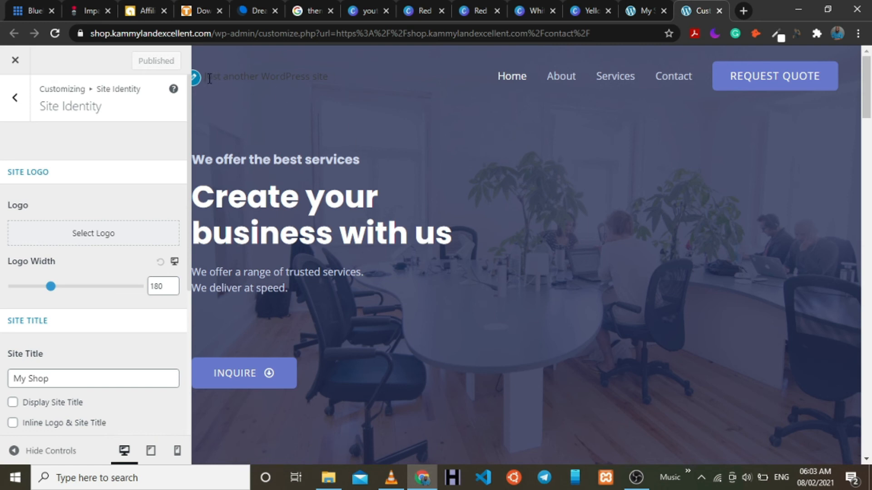
pyautogui.moveTo(868, 113); pyautogui.dragTo(869, 89)
pyautogui.scroll(-5, 189, 224)
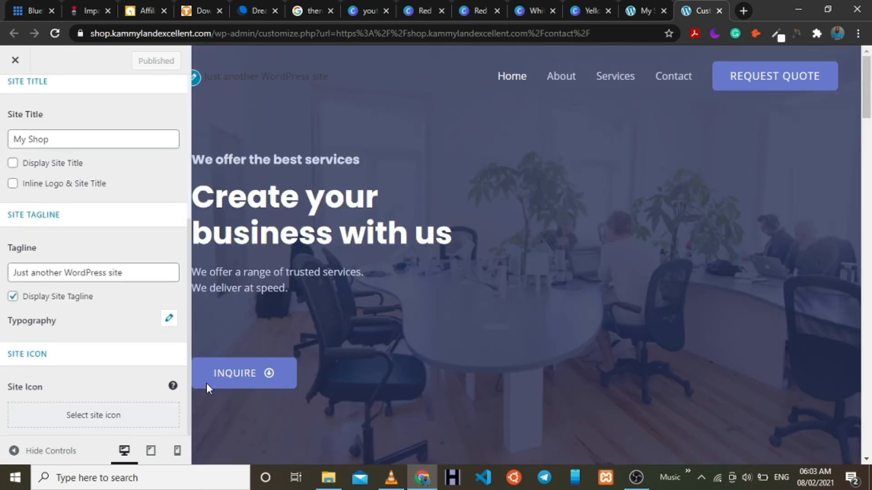
pyautogui.click(13, 296)
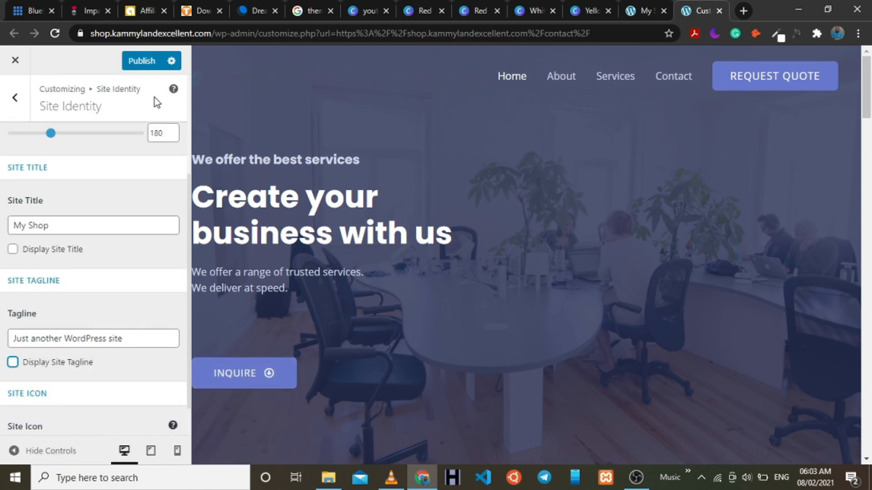
pyautogui.click(150, 66)
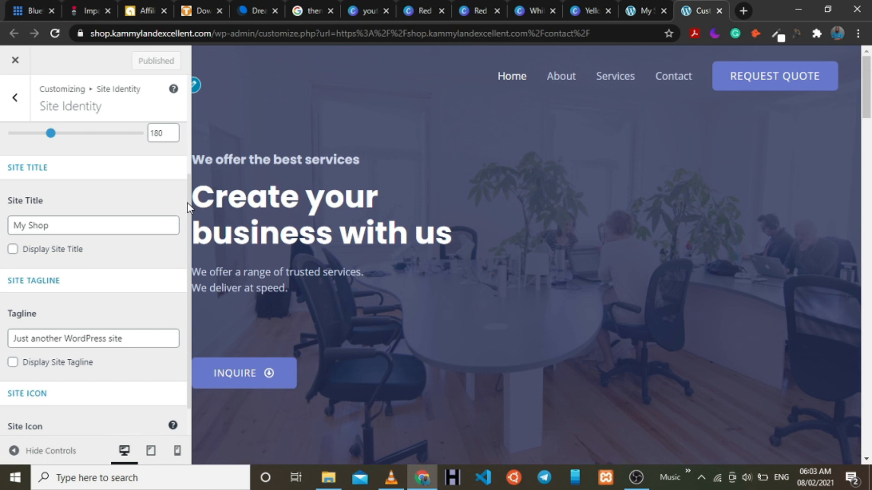
pyautogui.scroll(3, 187, 203)
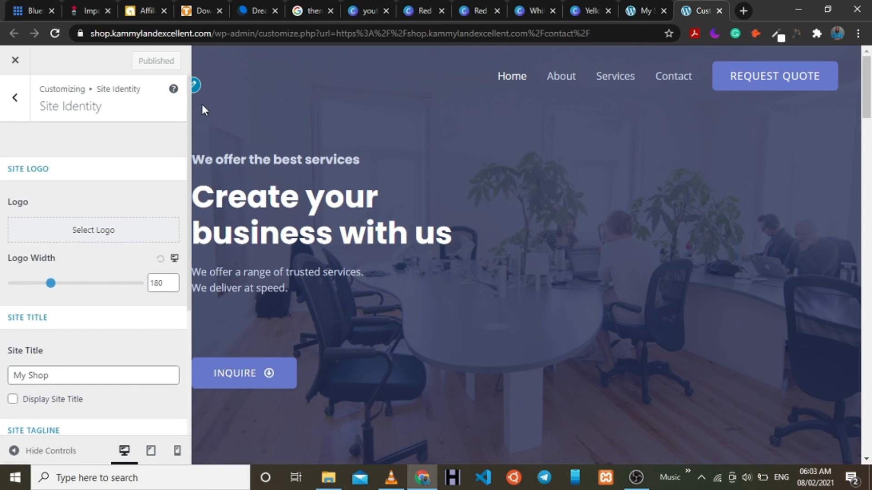
pyautogui.click(90, 235)
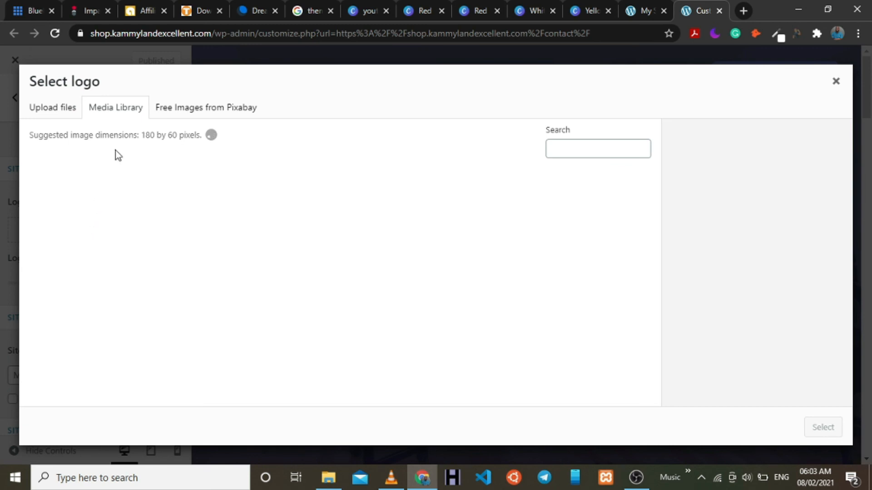
# Choose the white Digital Agency image site-logo-white-3.svg as the site logo, skipping cropping.
pyautogui.click(67, 109)
pyautogui.click(101, 116)
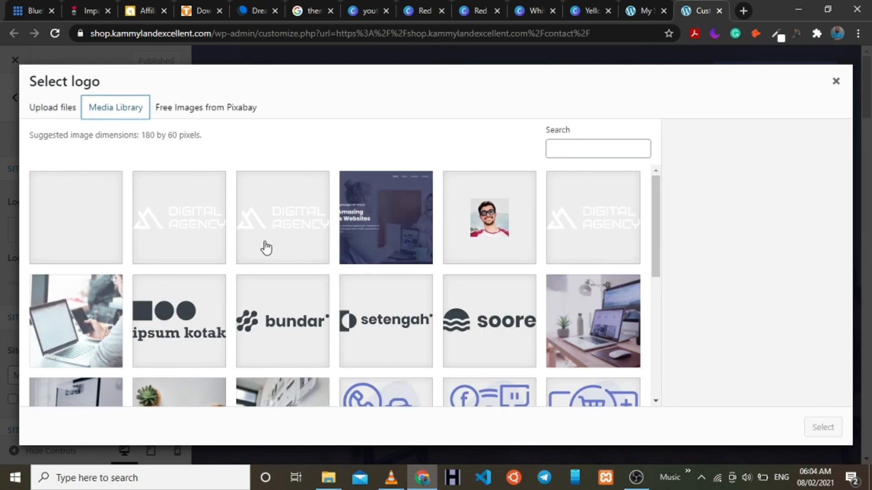
pyautogui.moveTo(658, 232); pyautogui.dragTo(671, 182)
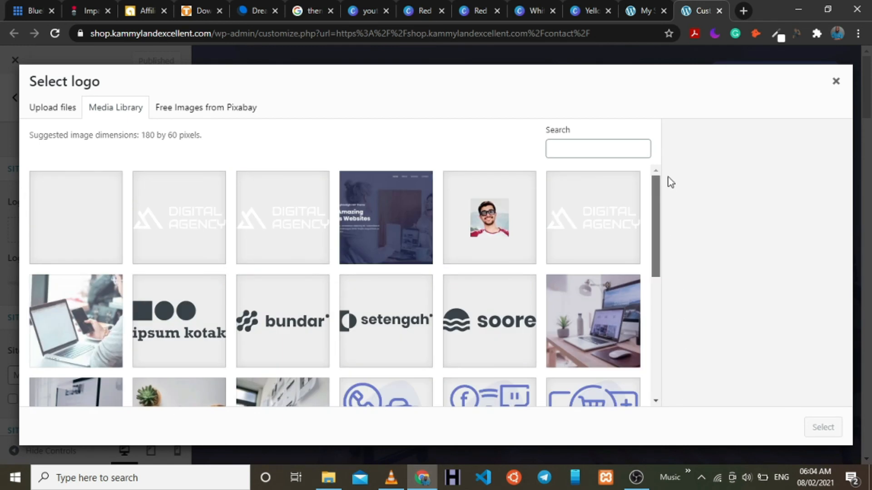
pyautogui.click(181, 221)
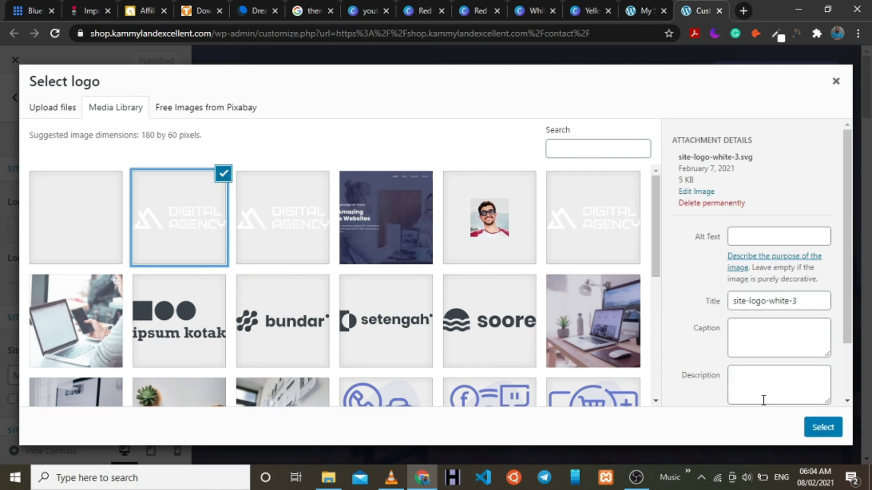
pyautogui.click(296, 229)
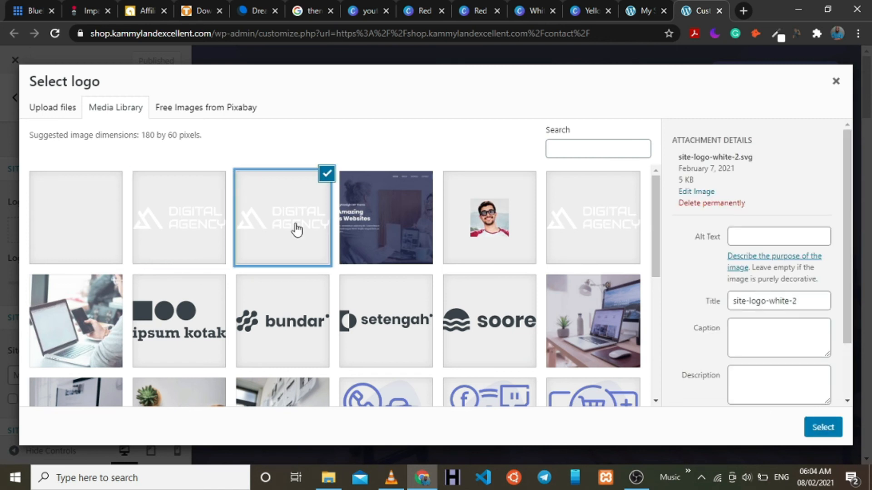
pyautogui.click(202, 231)
pyautogui.click(814, 435)
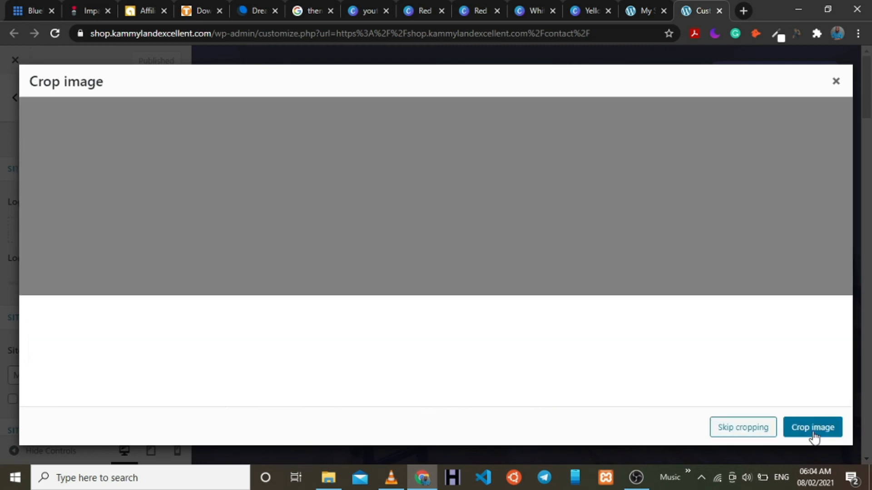
pyautogui.click(752, 429)
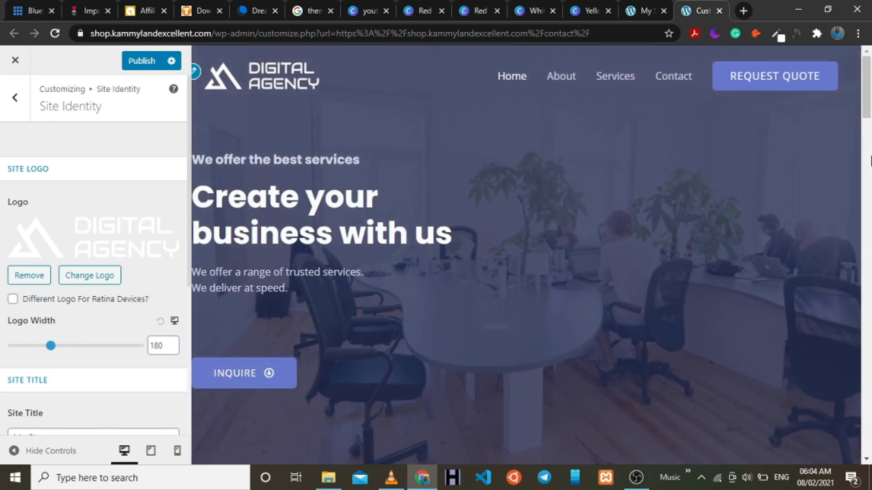
# Return to the header section list and publish the new site logo.
pyautogui.scroll(-15, 869, 222)
pyautogui.moveTo(869, 220); pyautogui.dragTo(865, 102)
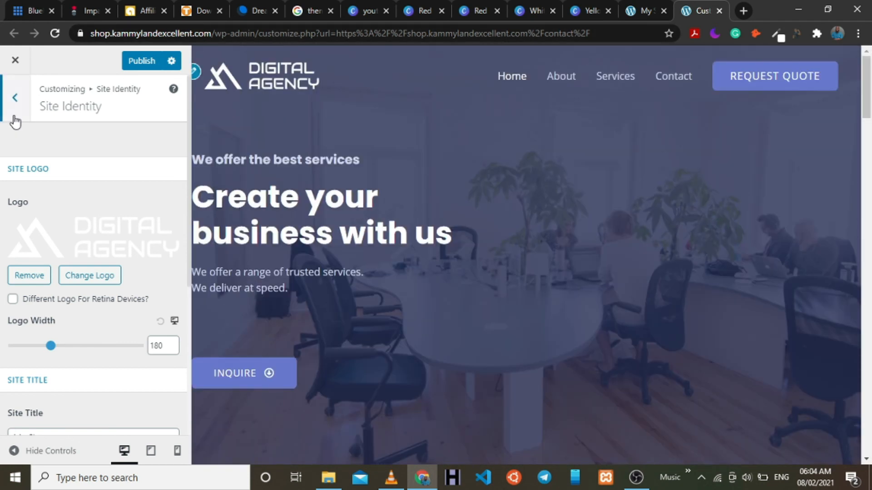
pyautogui.click(15, 97)
pyautogui.click(141, 64)
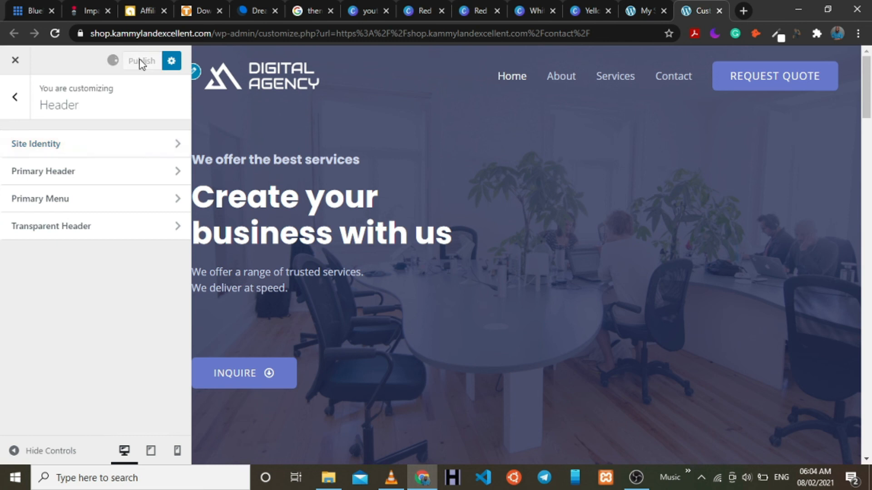
# Preview the centred and logo-right Primary Header layouts, then settle on logo left with menu right.
pyautogui.click(50, 172)
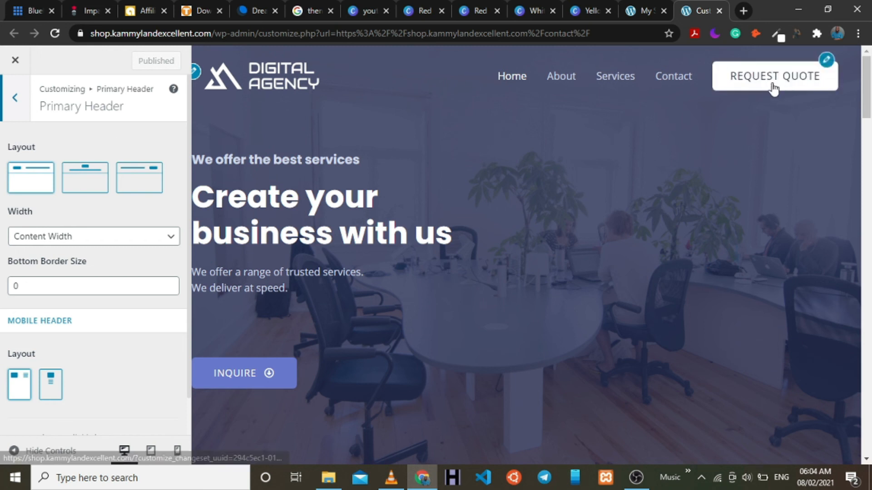
pyautogui.click(85, 181)
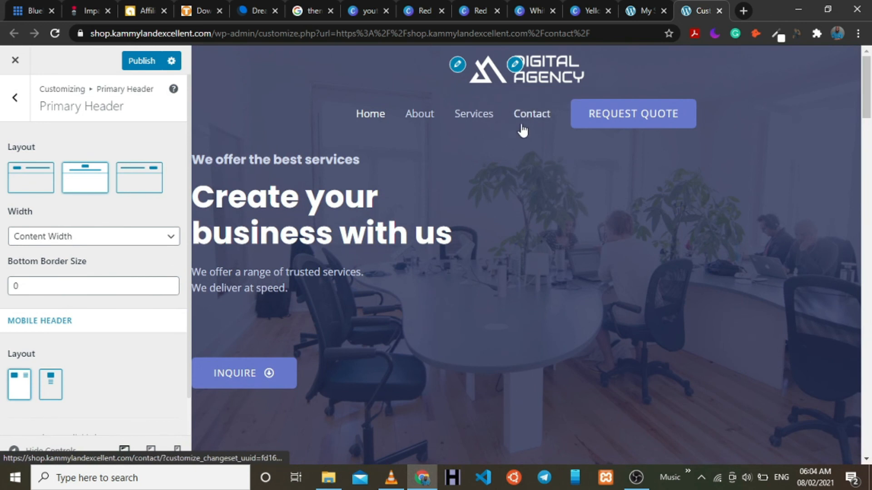
pyautogui.click(155, 180)
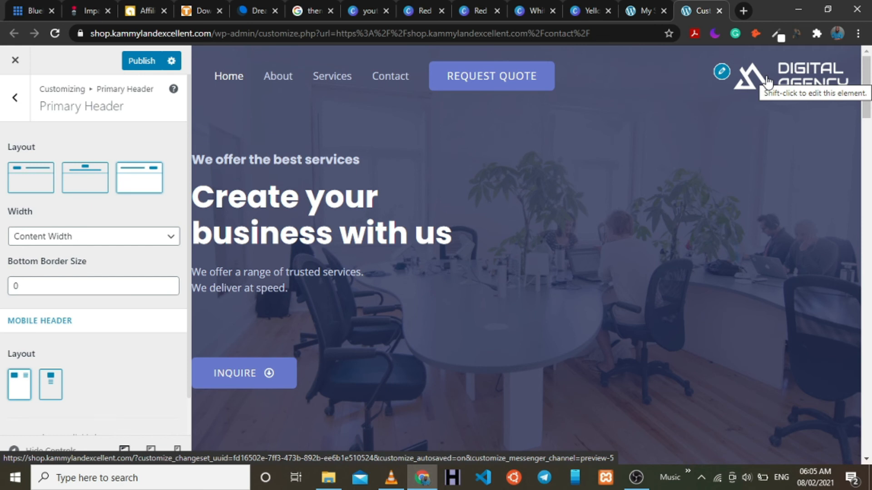
pyautogui.click(4, 116)
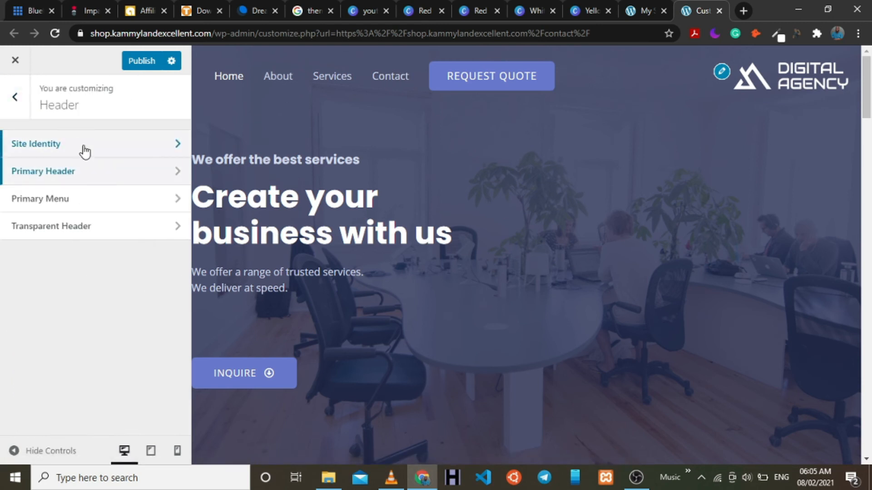
pyautogui.click(114, 180)
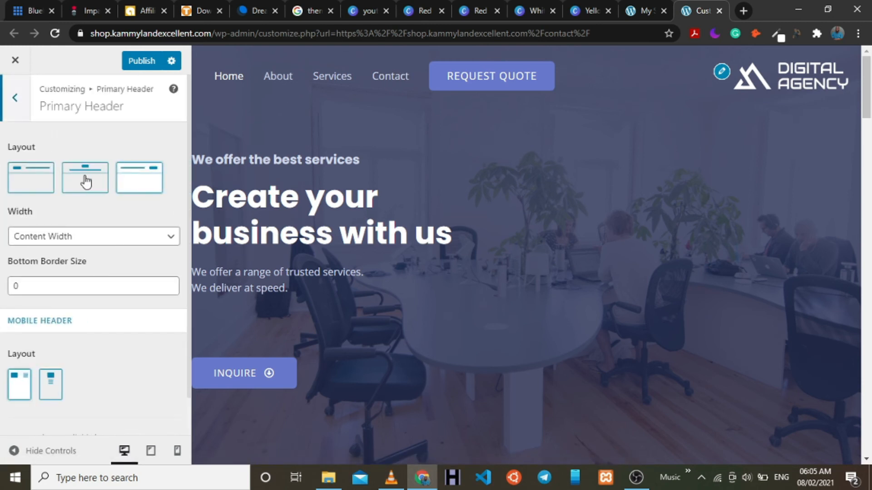
pyautogui.click(39, 181)
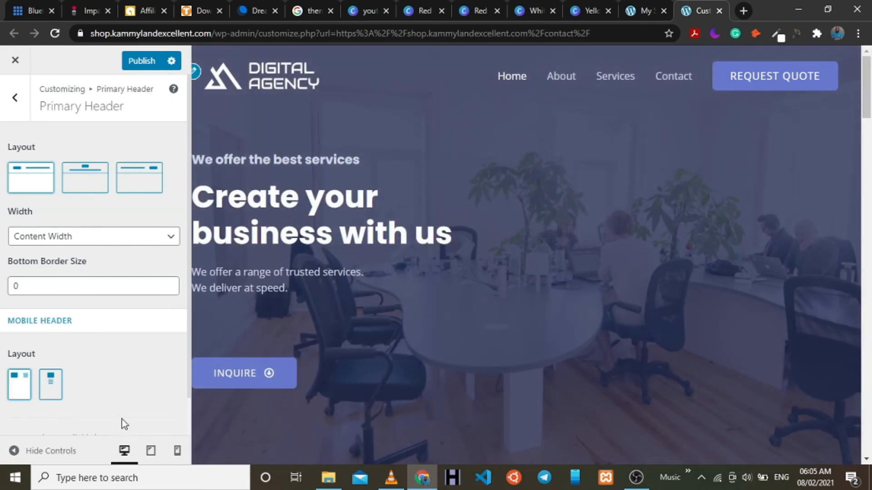
# In mobile preview, compare both Mobile Header layouts, keep the first, publish, and return to desktop preview.
pyautogui.click(175, 451)
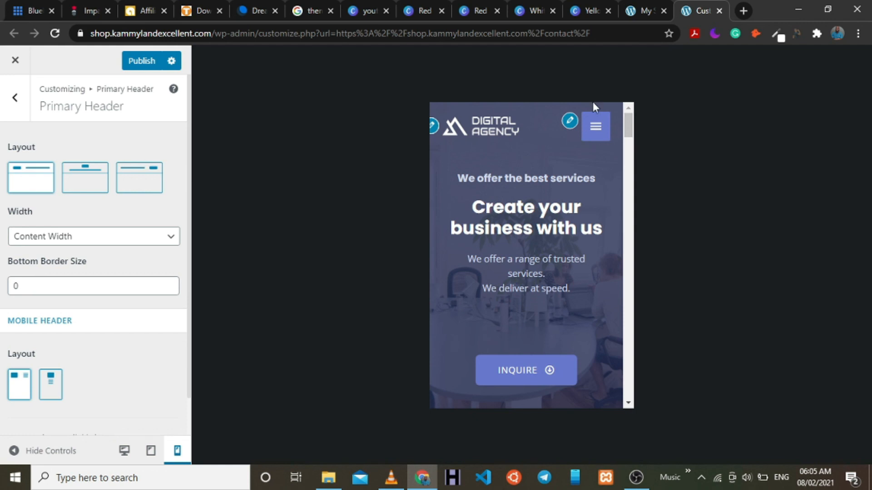
pyautogui.click(46, 396)
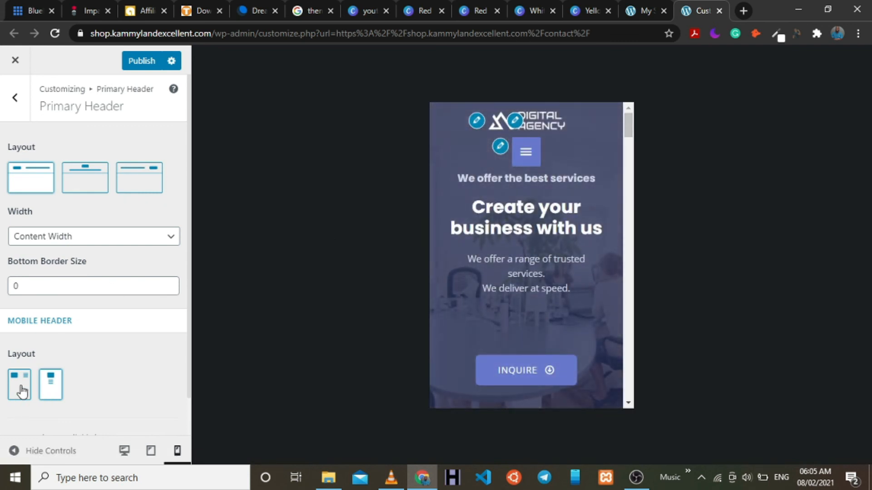
pyautogui.click(21, 390)
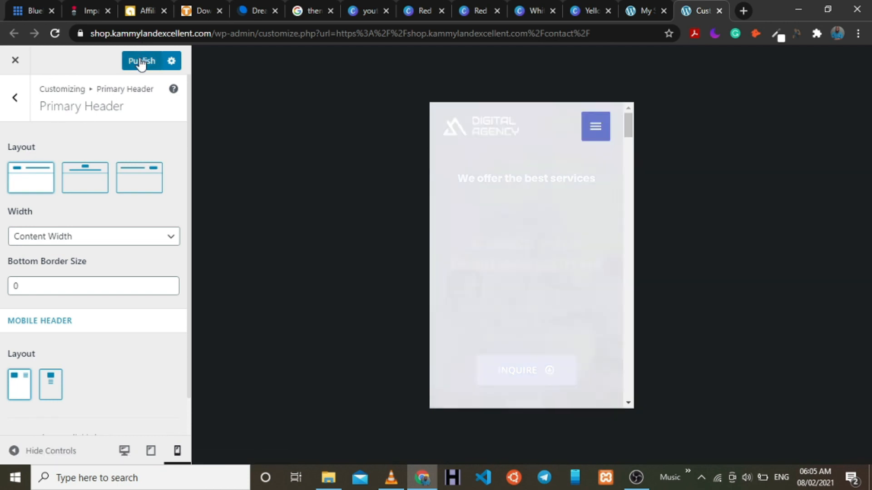
pyautogui.click(142, 60)
pyautogui.click(124, 451)
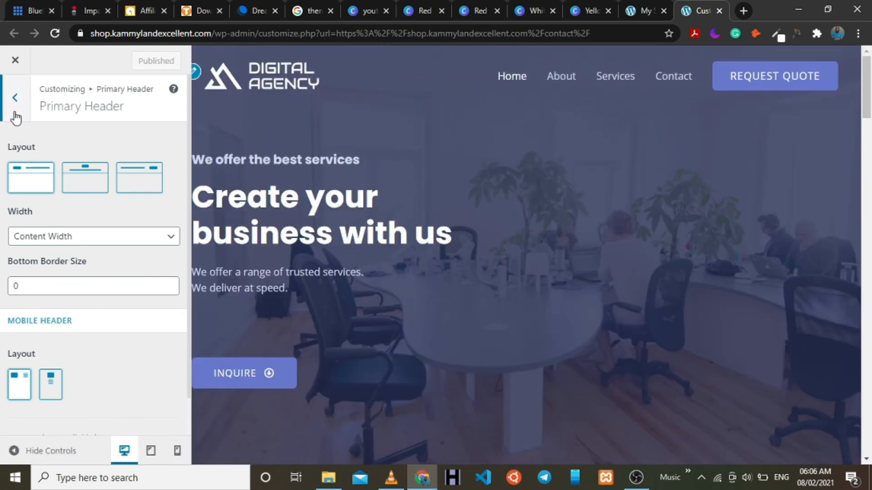
pyautogui.click(15, 97)
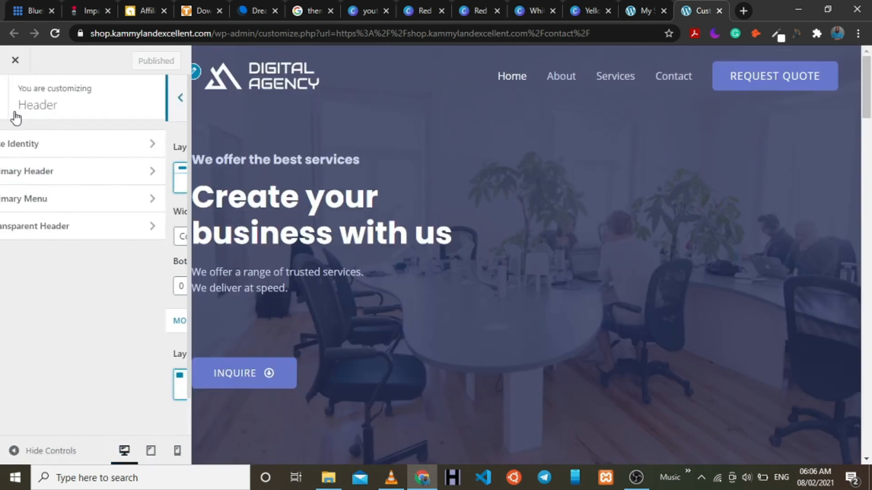
# Glance at the Primary Menu settings, then keep the Transparent Header enabled on Desktop + Mobile.
pyautogui.click(63, 199)
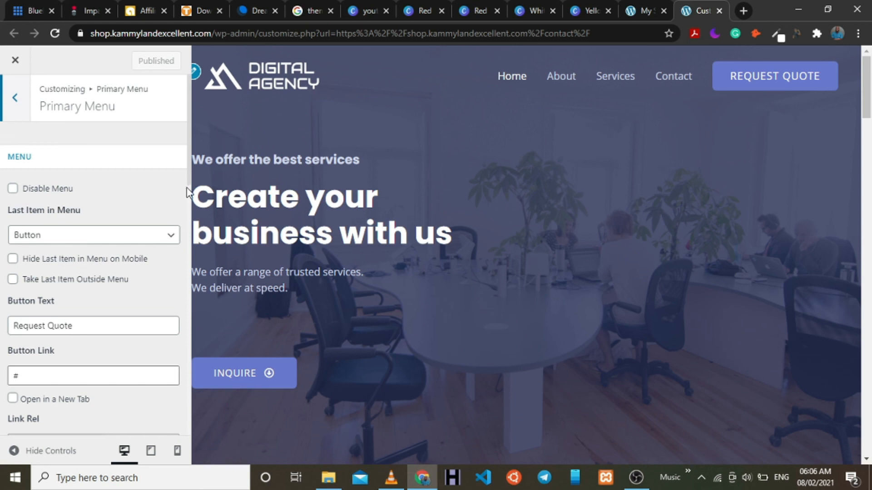
pyautogui.moveTo(190, 187); pyautogui.dragTo(225, 95)
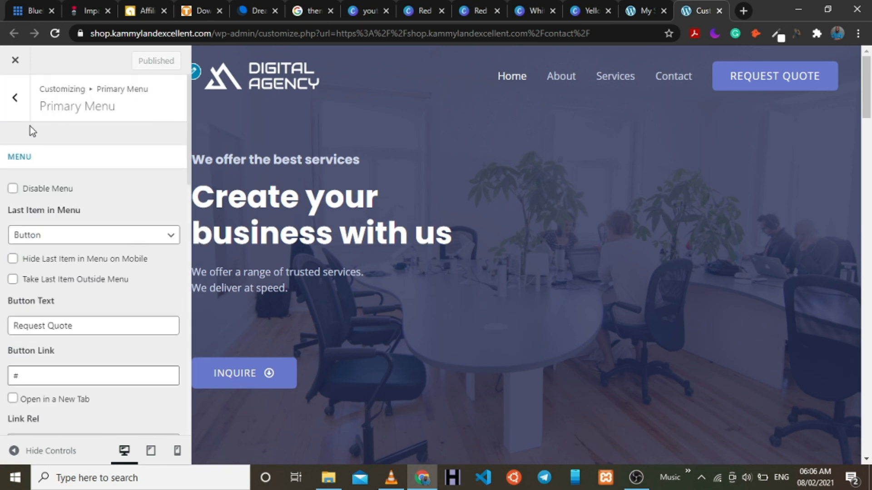
pyautogui.click(15, 97)
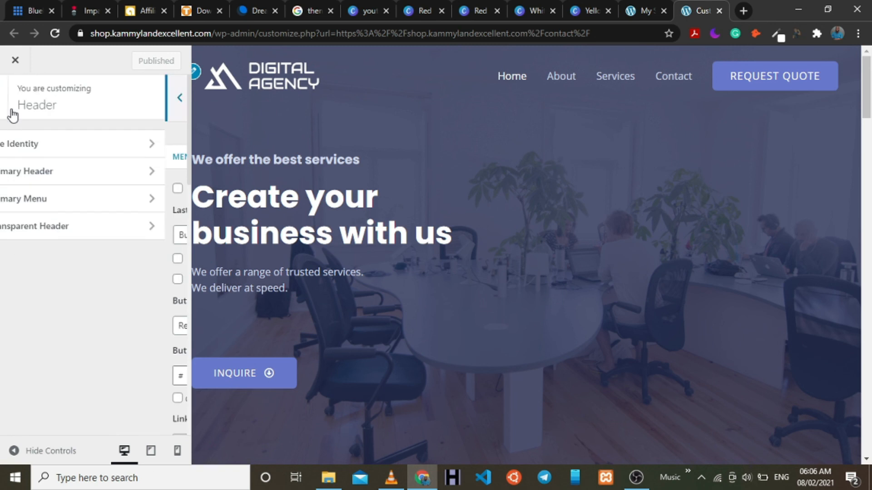
pyautogui.click(43, 227)
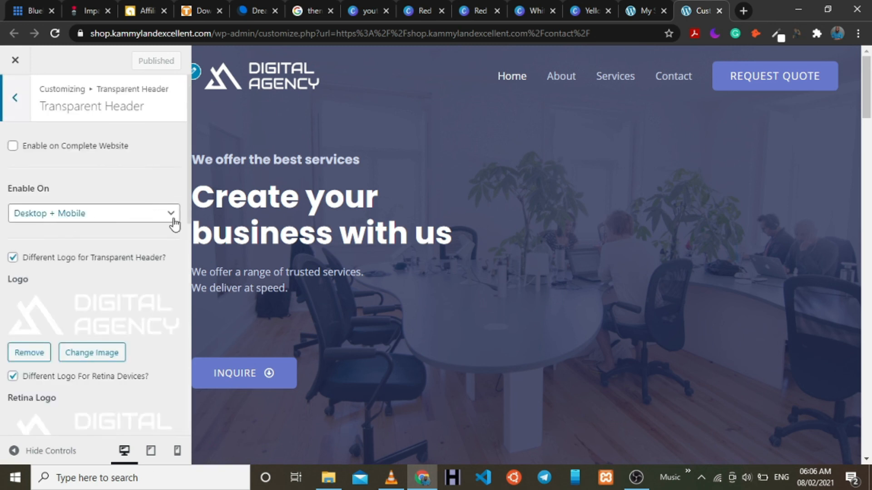
pyautogui.click(147, 213)
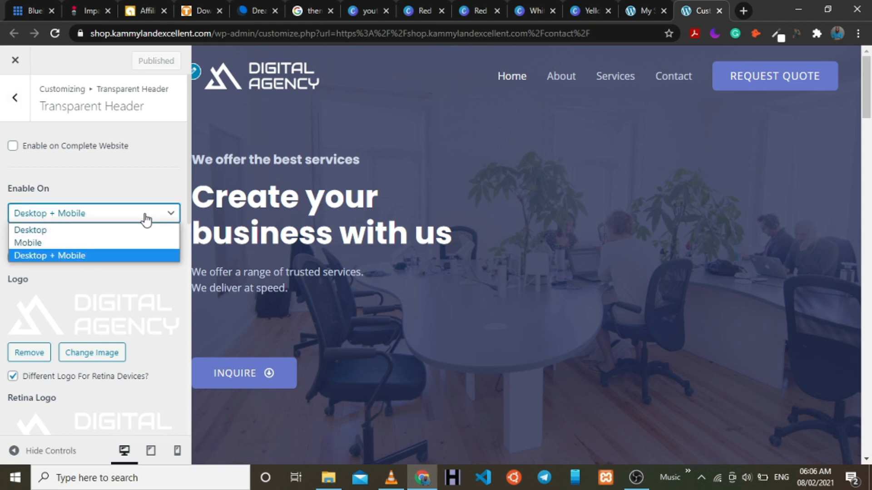
pyautogui.click(145, 181)
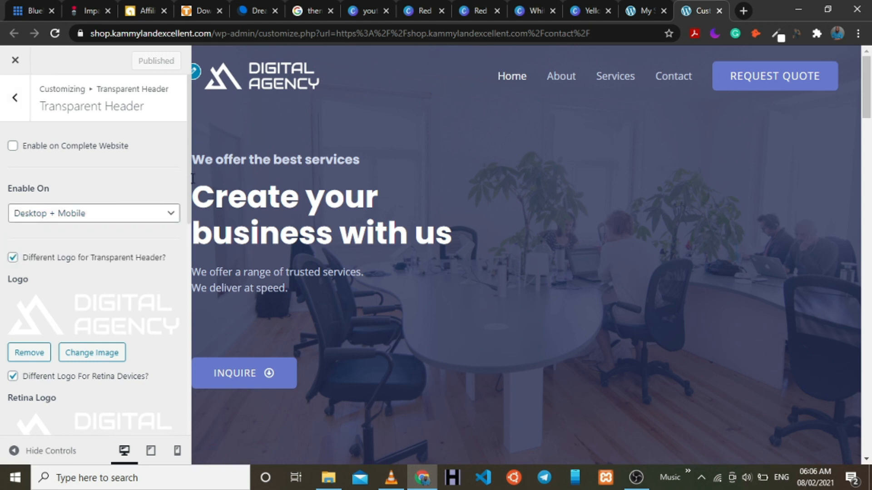
pyautogui.moveTo(189, 181); pyautogui.dragTo(204, 107)
# Try the transparent header on Mobile only, restore Desktop + Mobile, publish, and return to main sections.
pyautogui.click(68, 214)
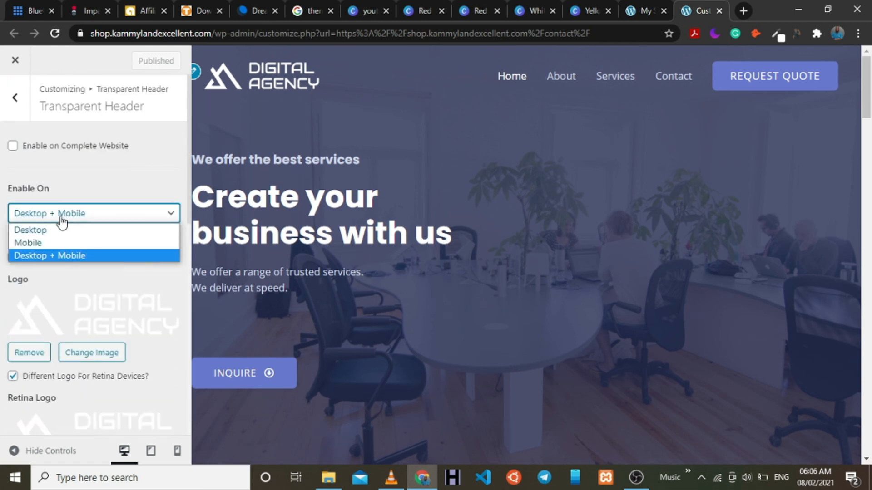
pyautogui.click(40, 243)
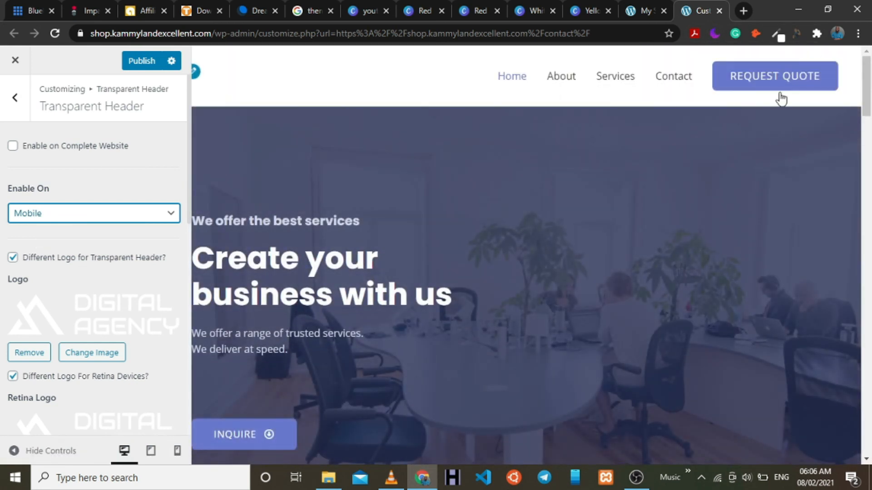
pyautogui.moveTo(871, 77)
pyautogui.mouseDown()
pyautogui.moveTo(870, 159)
pyautogui.moveTo(866, 68)
pyautogui.mouseUp()
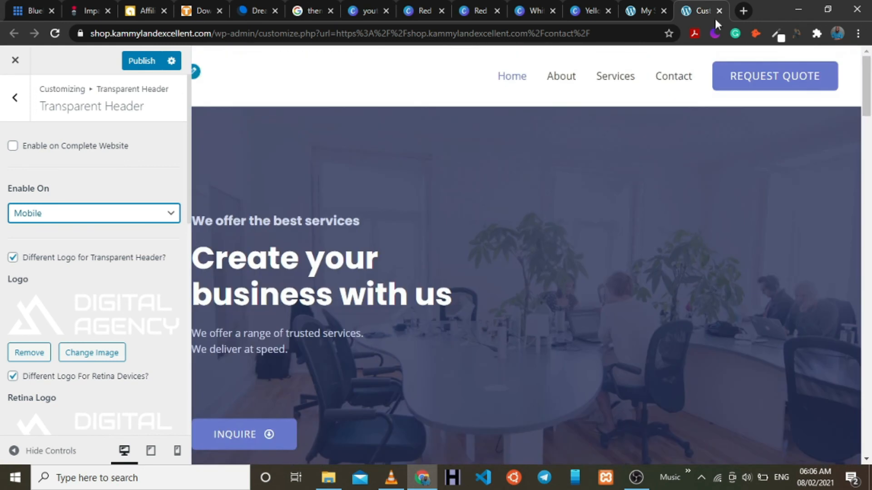
pyautogui.click(132, 211)
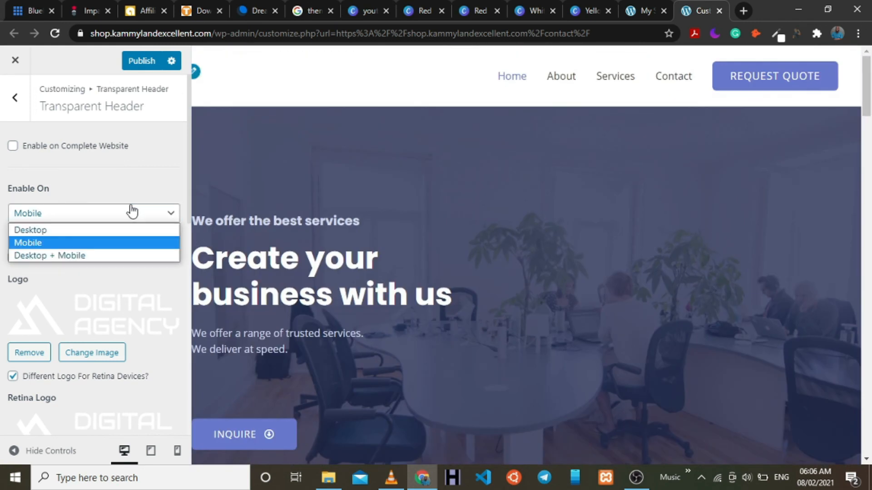
pyautogui.click(86, 255)
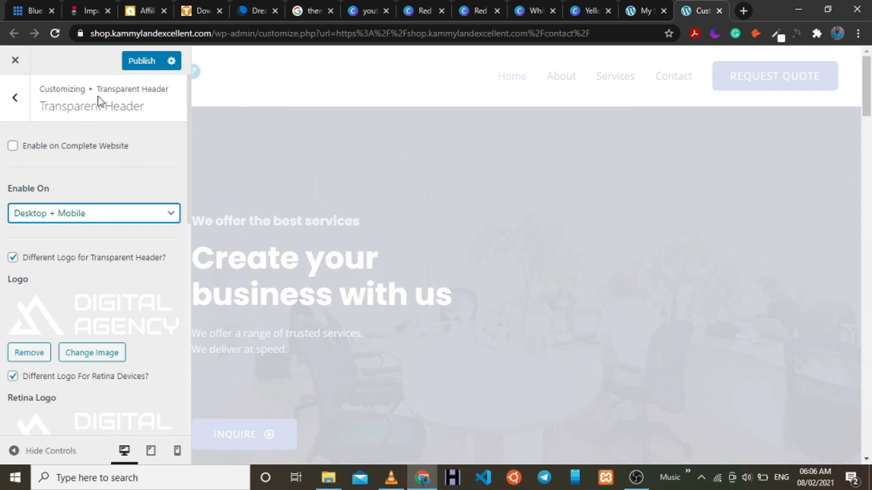
pyautogui.click(152, 67)
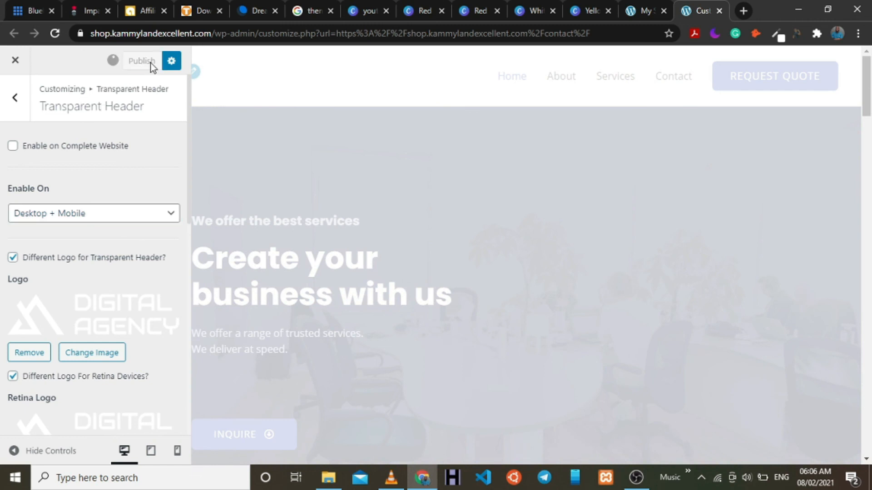
pyautogui.click(27, 104)
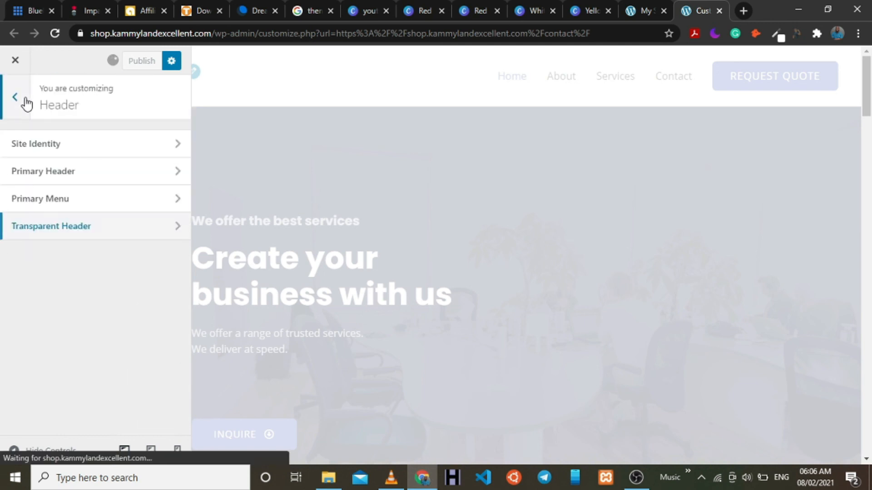
pyautogui.click(27, 104)
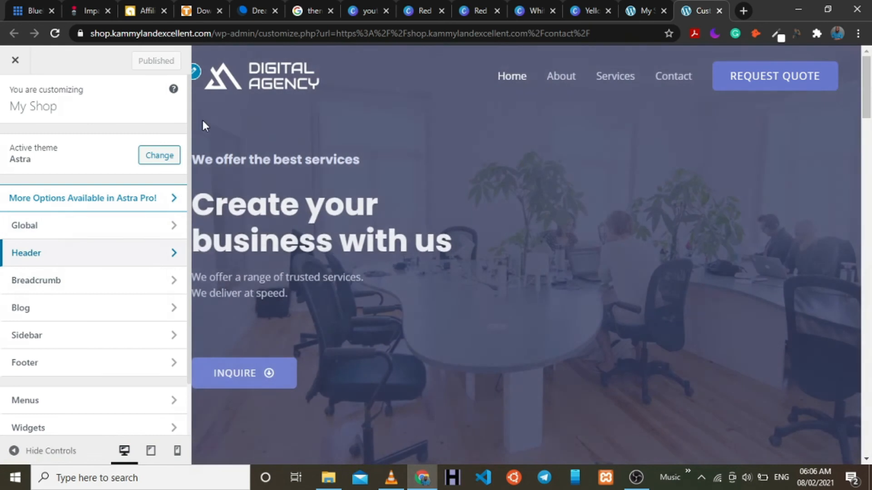
# Dismiss the malware warning, reach Homepage Settings, and load the Dashboard in the live-site tab.
pyautogui.scroll(-2, 184, 182)
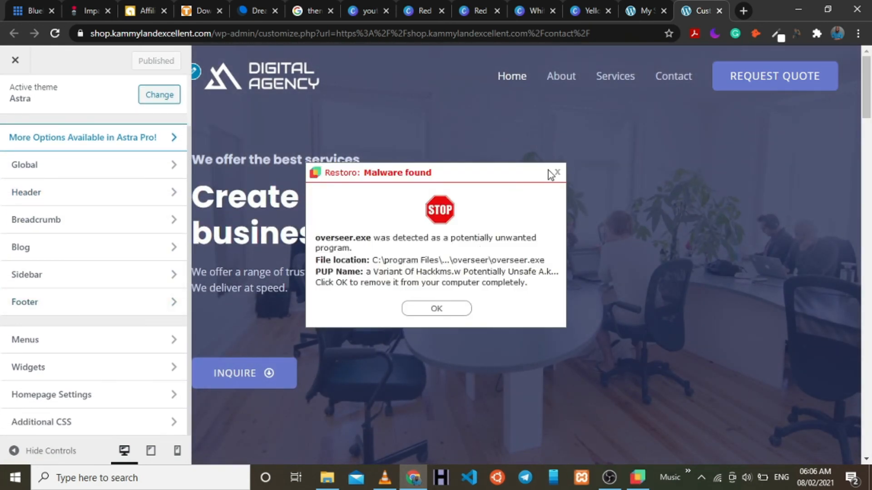
pyautogui.click(557, 172)
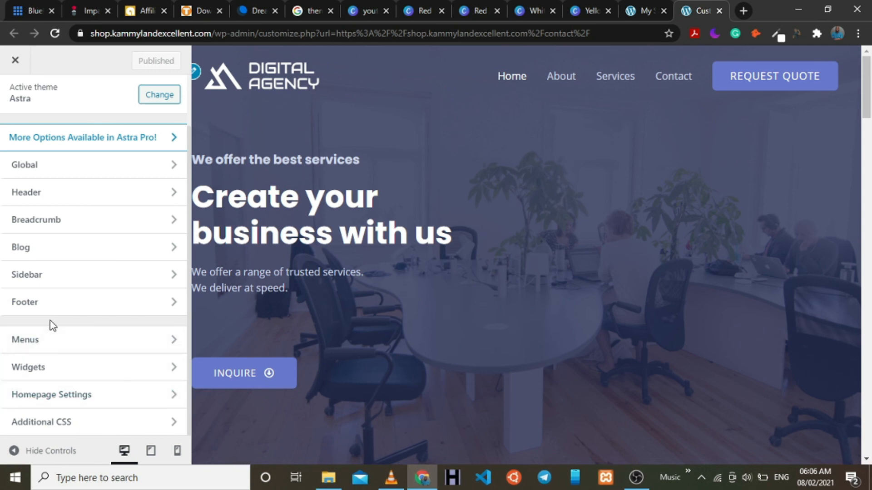
pyautogui.click(104, 402)
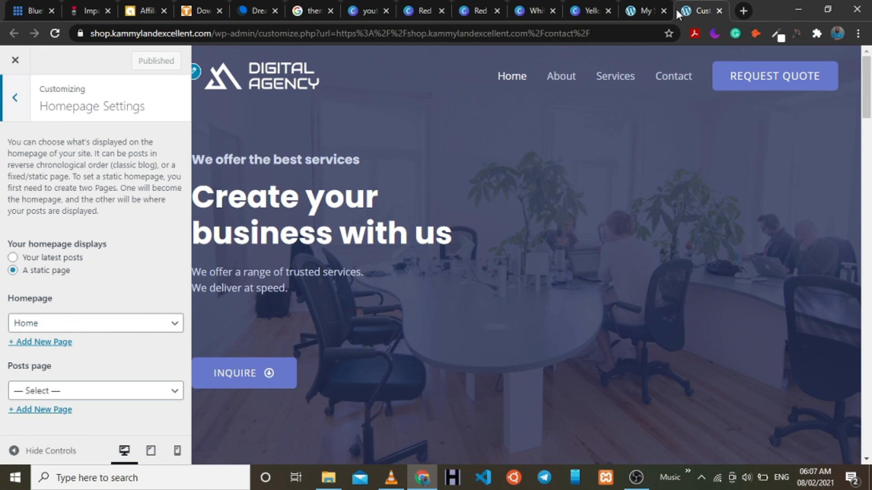
pyautogui.click(629, 8)
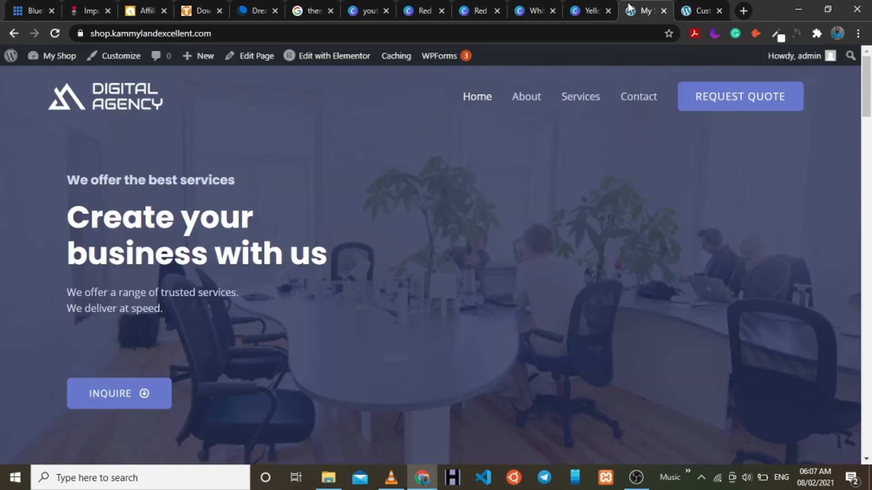
pyautogui.moveTo(69, 59)
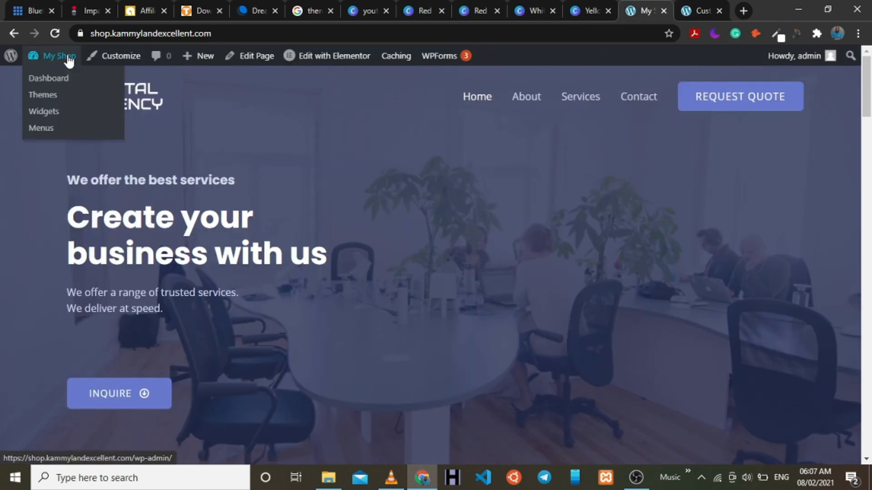
pyautogui.click(47, 78)
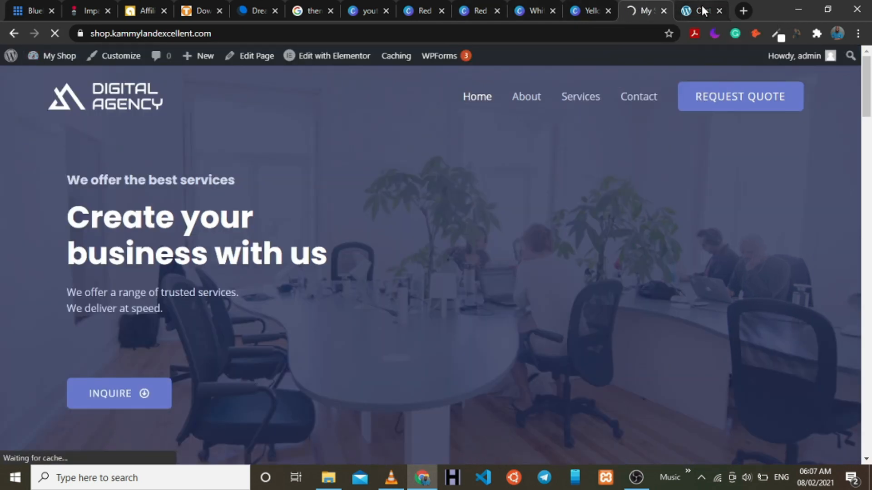
pyautogui.click(702, 8)
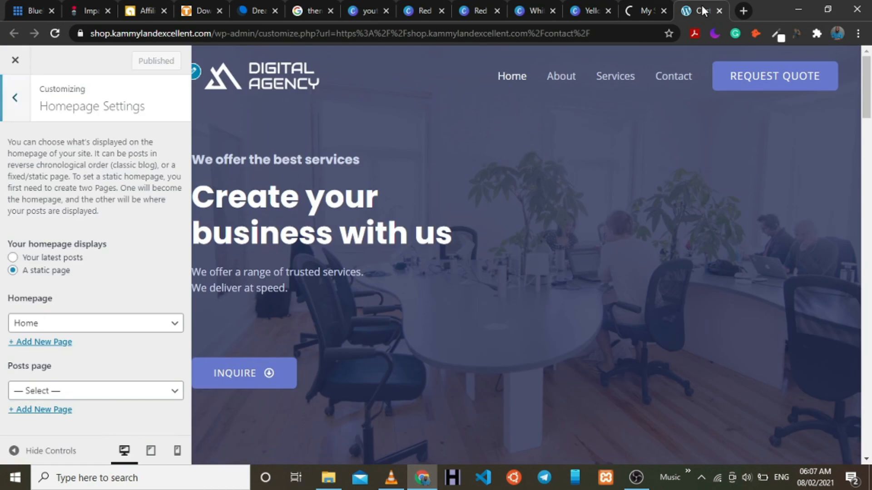
pyautogui.click(655, 6)
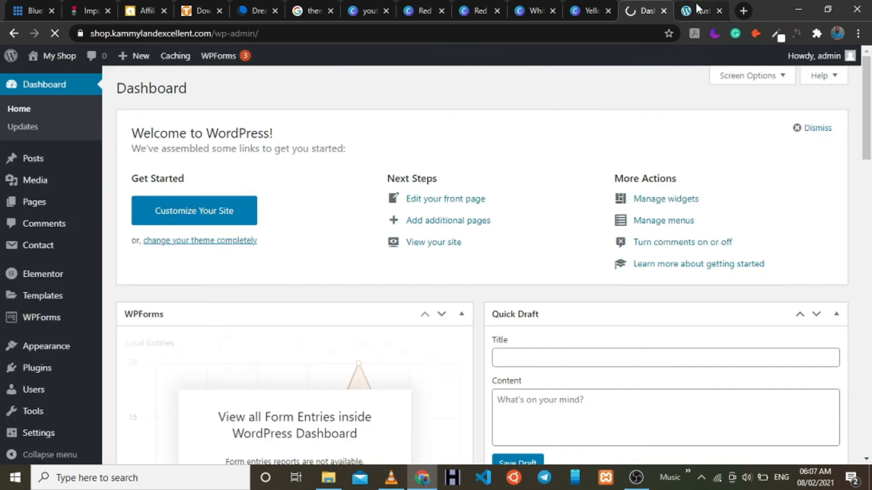
pyautogui.click(701, 8)
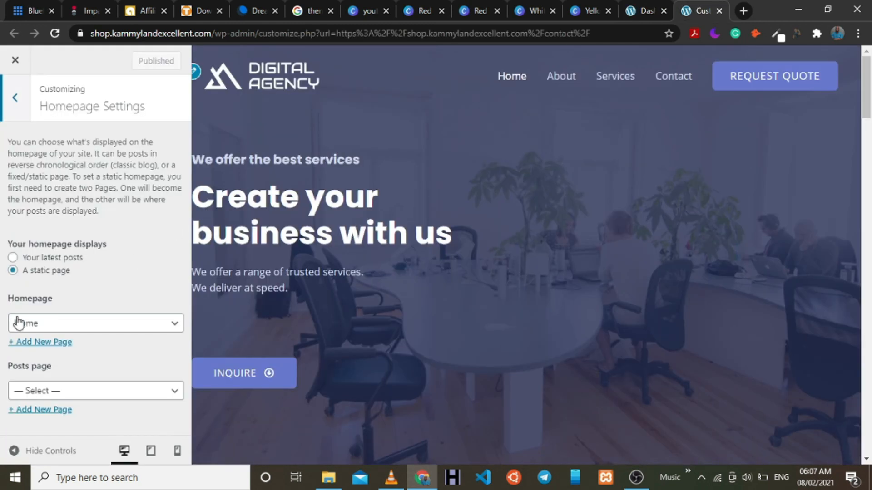
# Confirm Home remains the static homepage, then switch to the Dashboard tab.
pyautogui.click(95, 323)
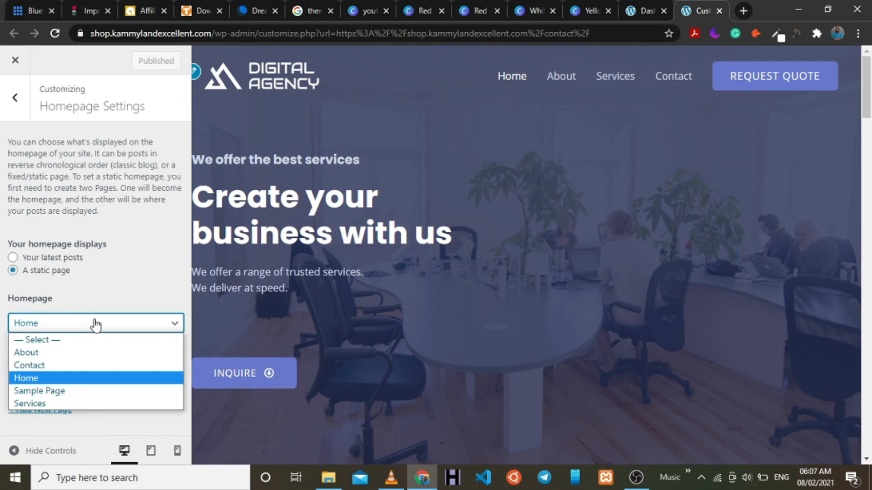
pyautogui.click(132, 287)
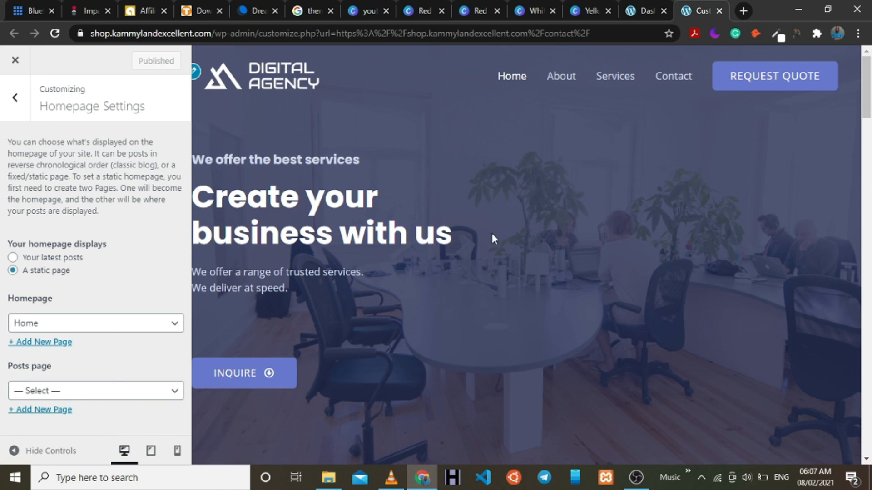
pyautogui.click(135, 322)
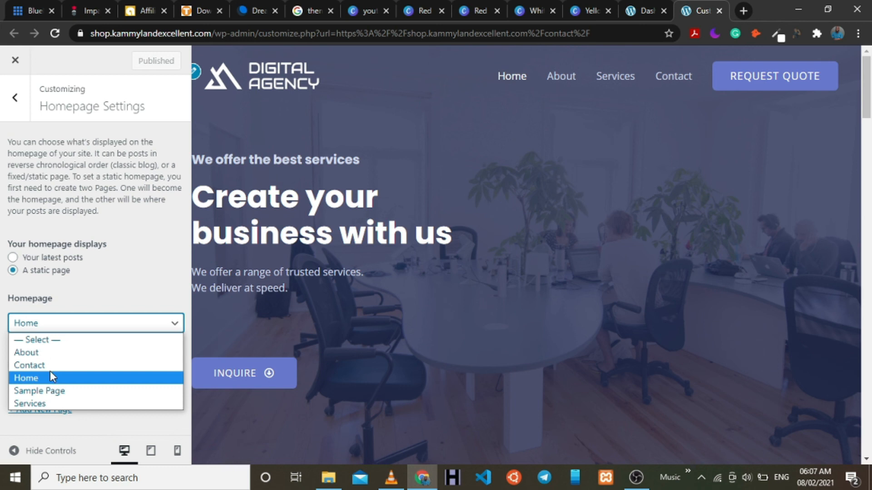
pyautogui.click(655, 3)
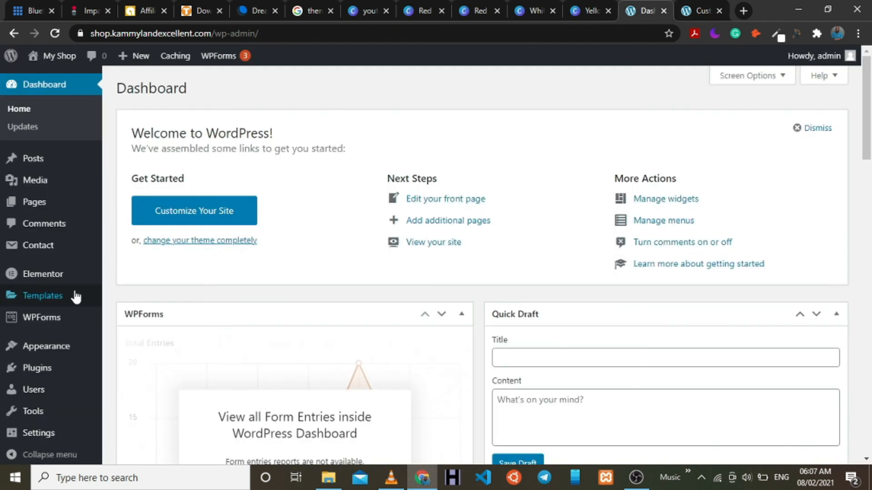
# Show All Pages, then load shop.kammylandexcellent.com in a new browser tab.
pyautogui.click(34, 210)
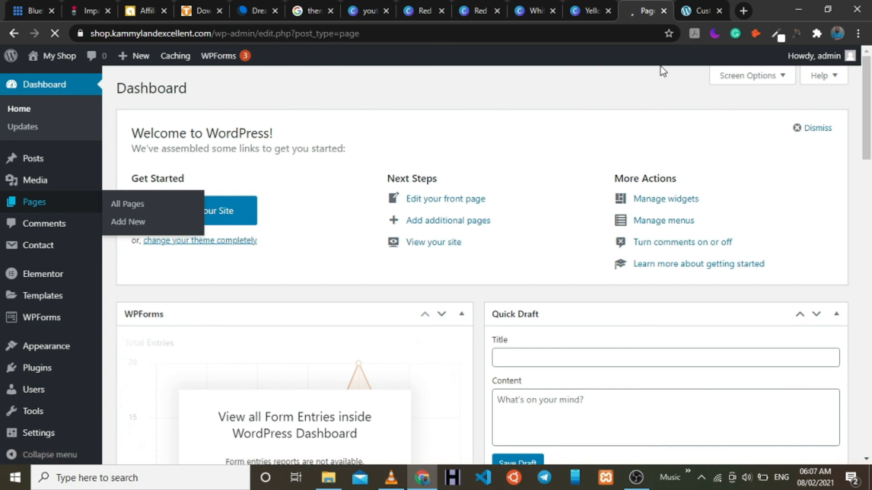
pyautogui.moveTo(149, 265)
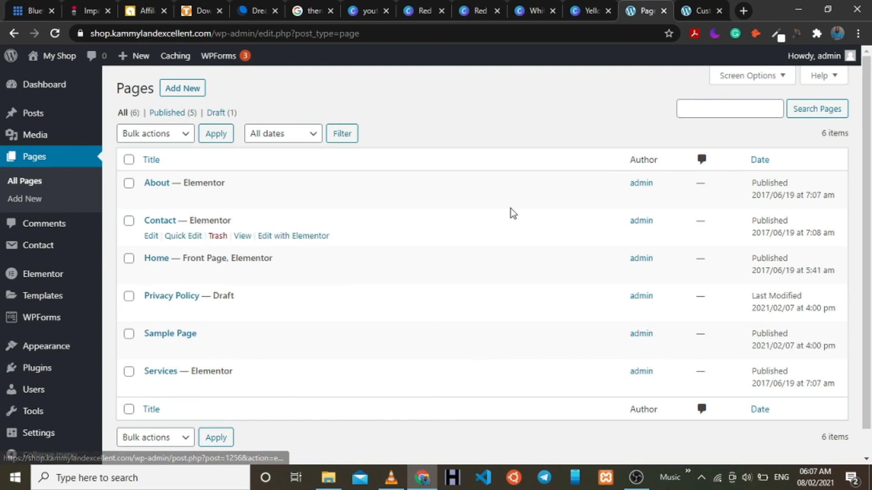
pyautogui.click(744, 11)
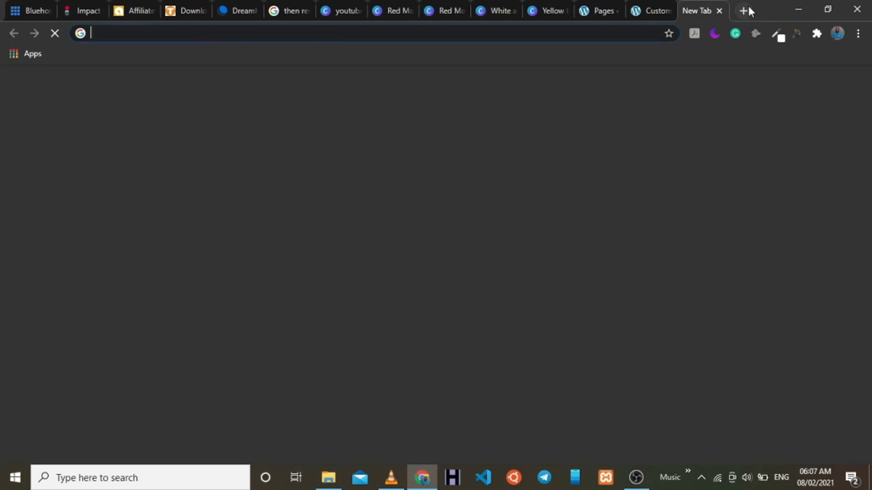
pyautogui.write('shop.kammylandexcellent.com')
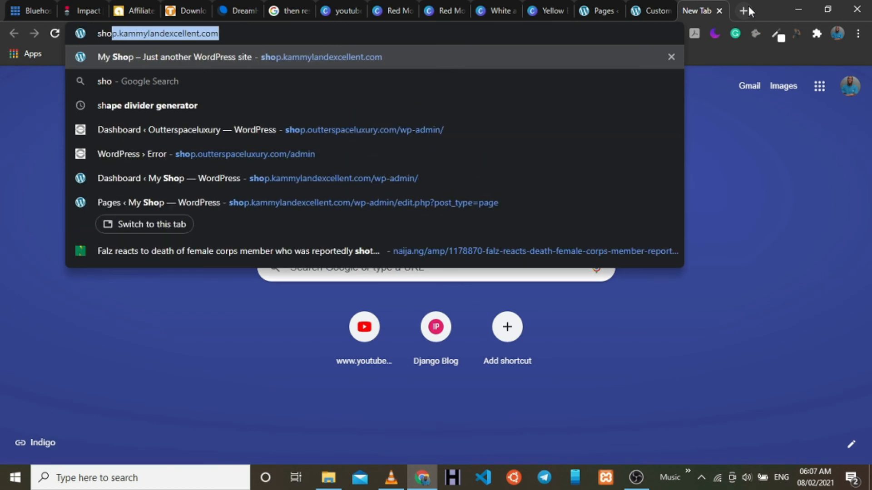
pyautogui.press('Return')
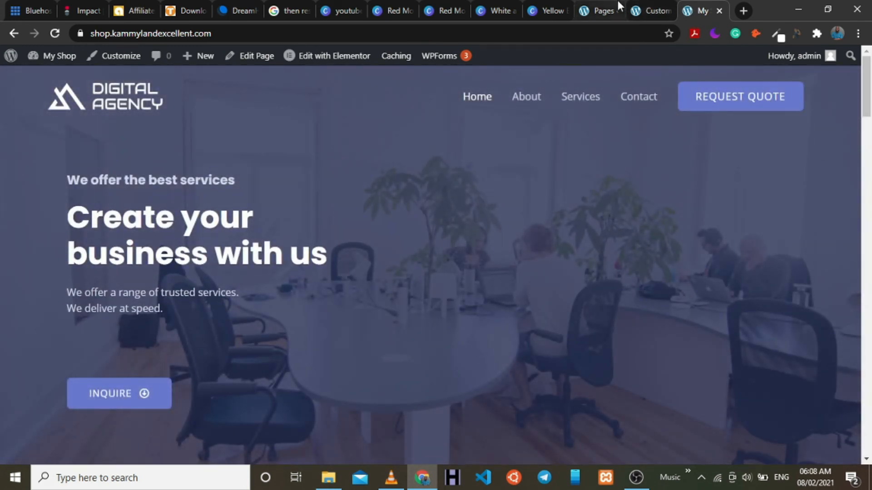
# Make About the static homepage and reload the live site to check the change.
pyautogui.click(652, 7)
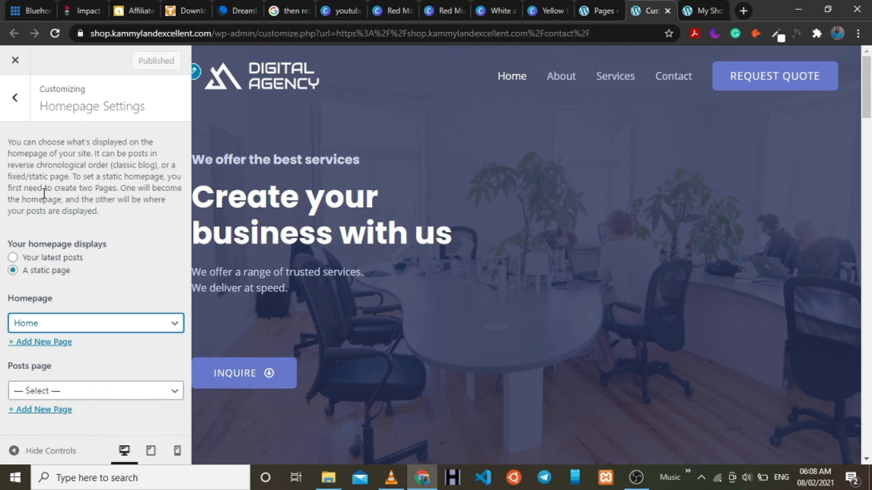
pyautogui.click(57, 323)
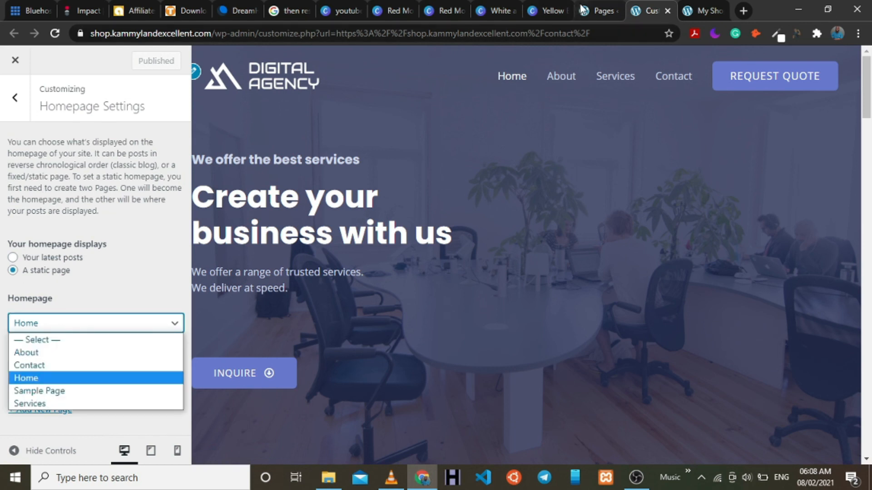
pyautogui.click(599, 10)
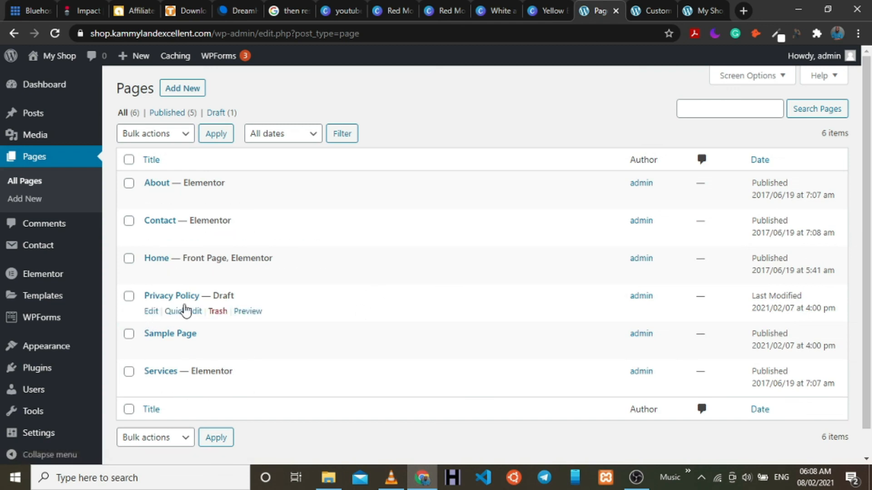
pyautogui.click(656, 11)
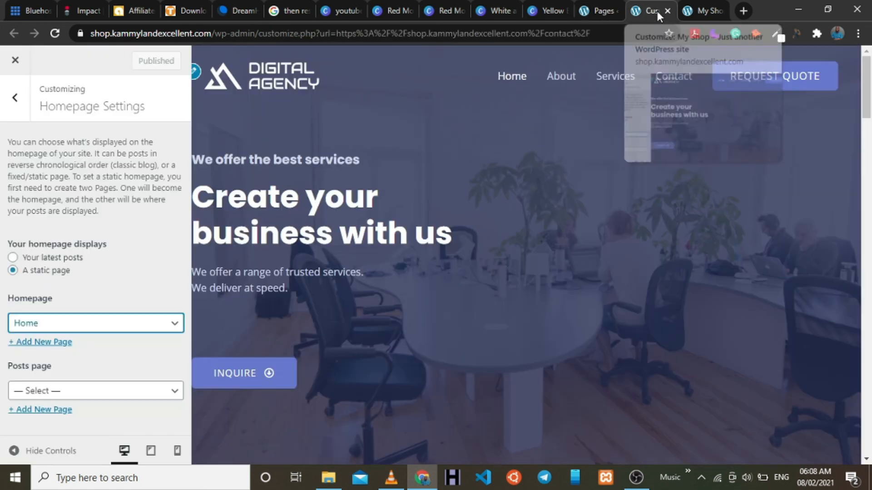
pyautogui.click(111, 324)
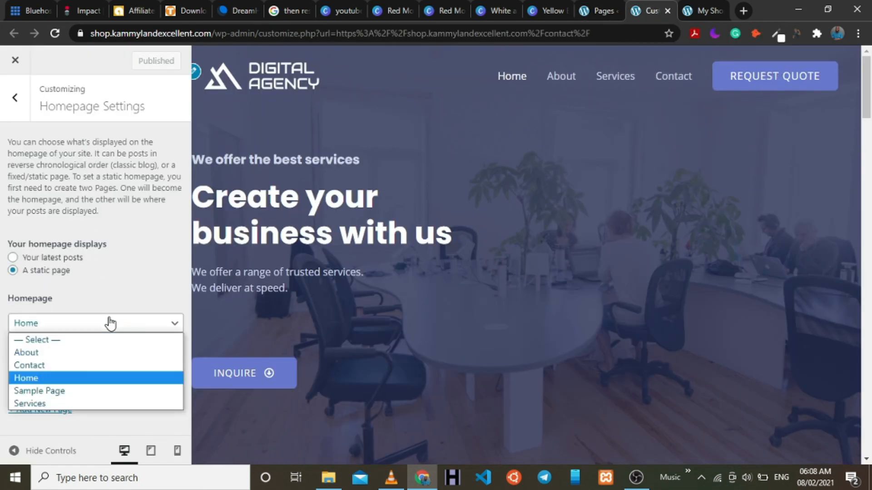
pyautogui.click(49, 353)
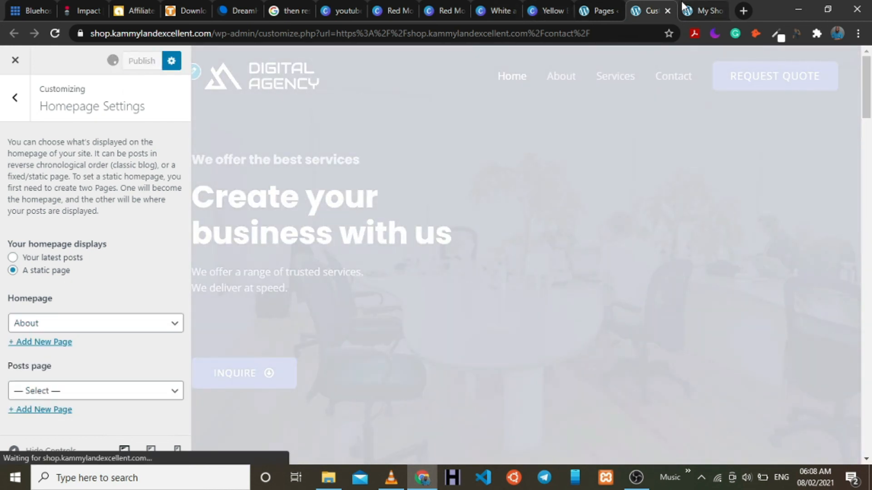
pyautogui.click(699, 10)
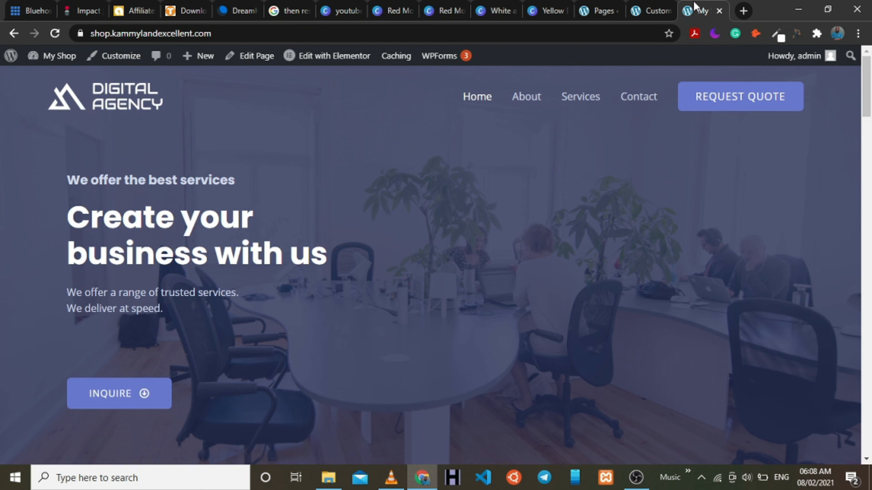
pyautogui.moveTo(867, 82)
pyautogui.mouseDown()
pyautogui.moveTo(868, 191)
pyautogui.moveTo(869, 77)
pyautogui.mouseUp()
pyautogui.press('F5')
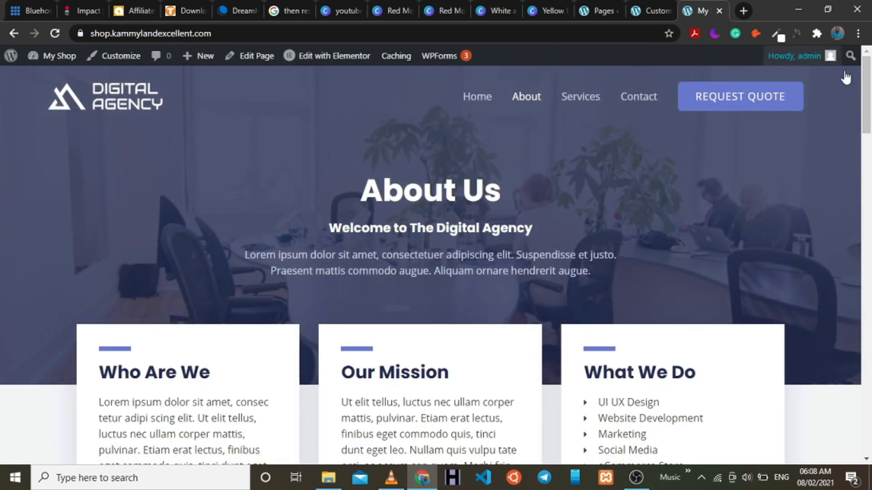
pyautogui.moveTo(866, 95); pyautogui.dragTo(870, 68)
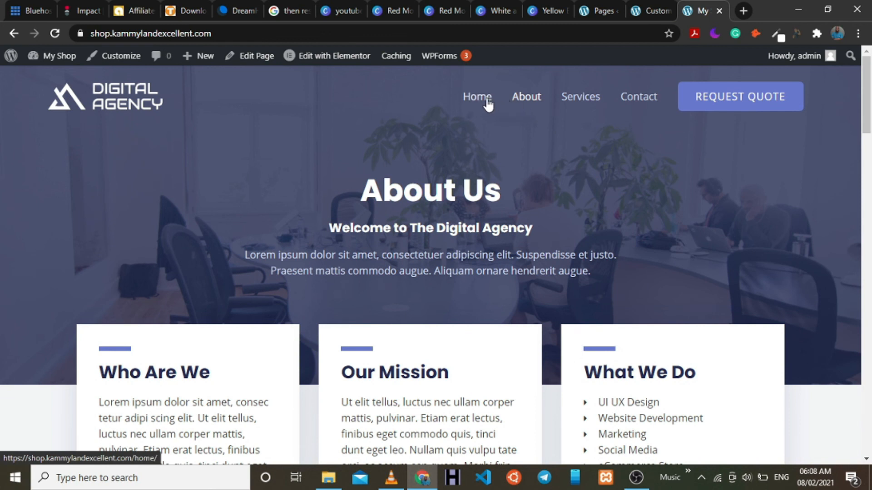
# Set Home back as the static homepage, publish, and return to the main Customizer menu.
pyautogui.click(667, 9)
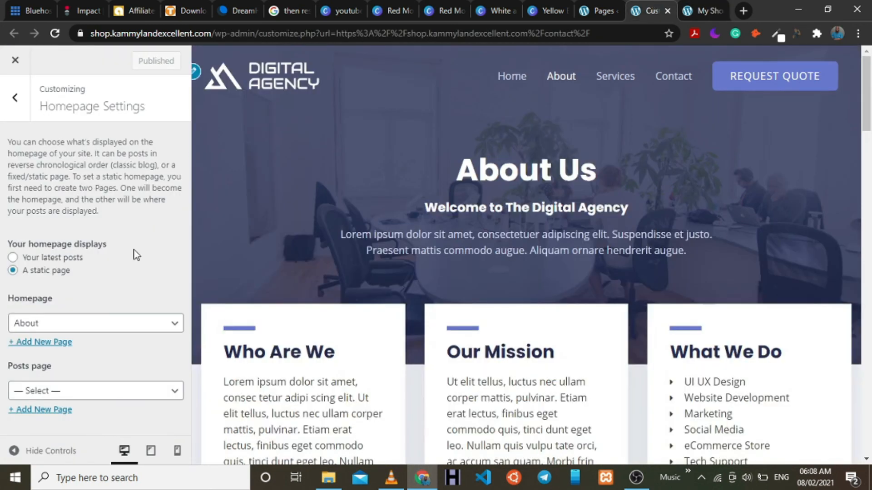
pyautogui.click(99, 322)
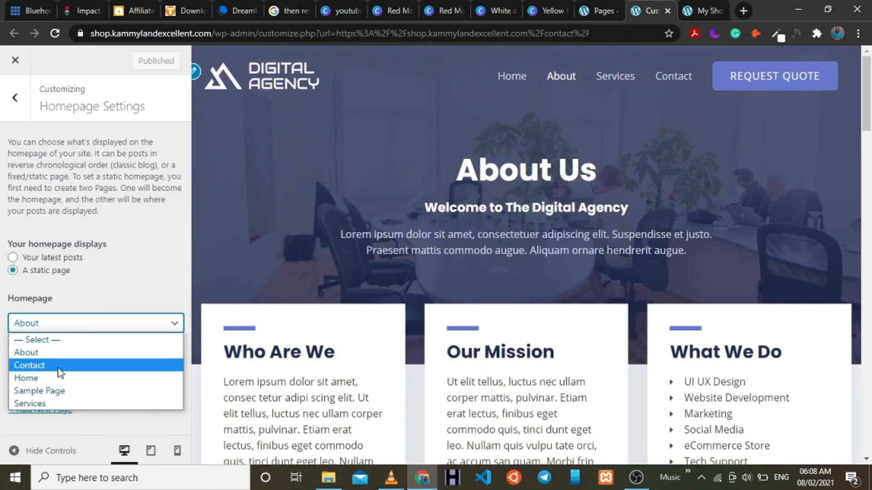
pyautogui.click(50, 379)
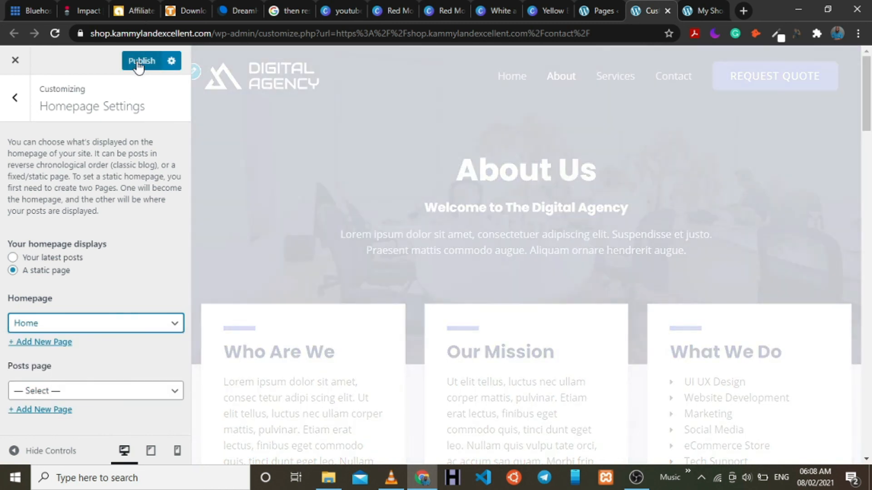
pyautogui.click(139, 64)
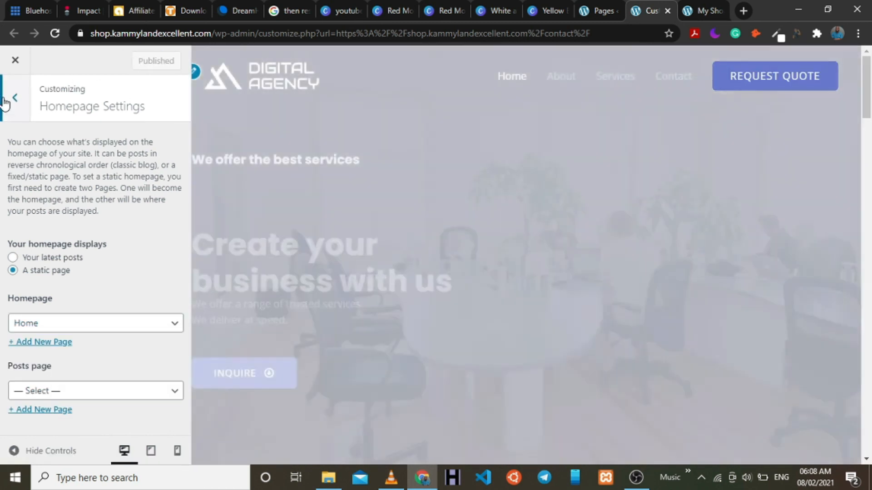
pyautogui.click(5, 103)
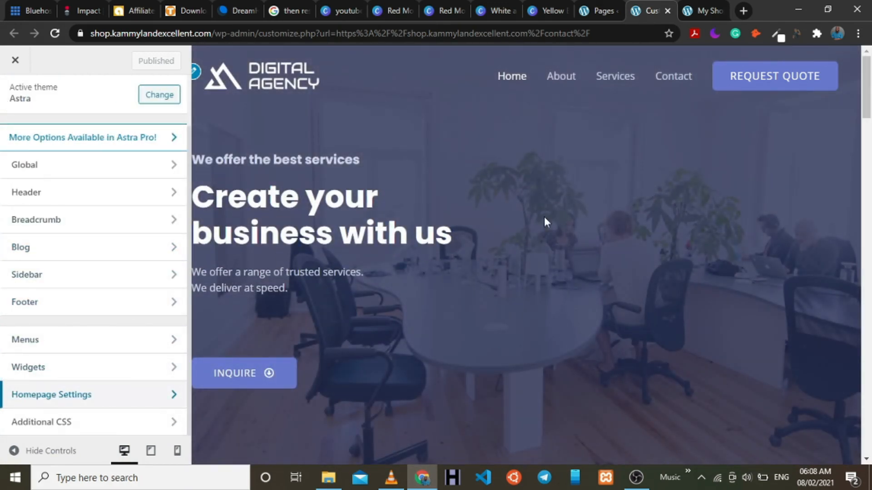
# Open Footer > Footer Bar, leaving Section 2 as None and Section 1 as Text.
pyautogui.click(75, 297)
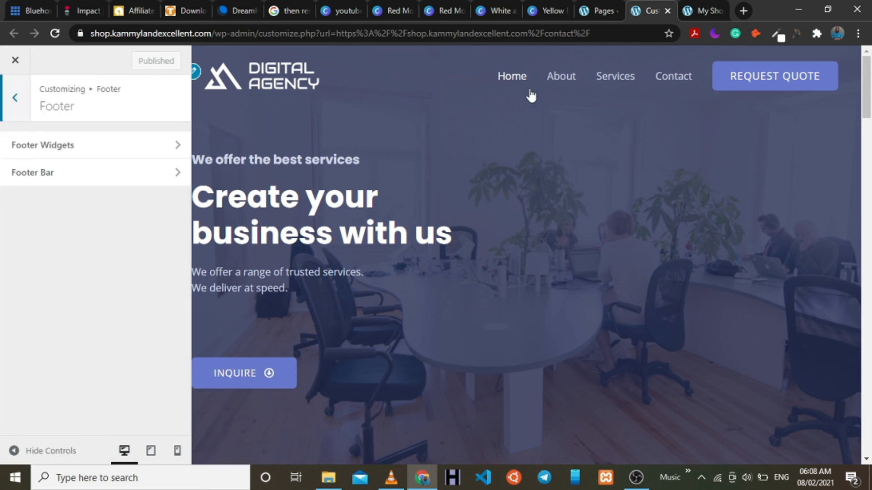
pyautogui.moveTo(867, 87); pyautogui.dragTo(868, 419)
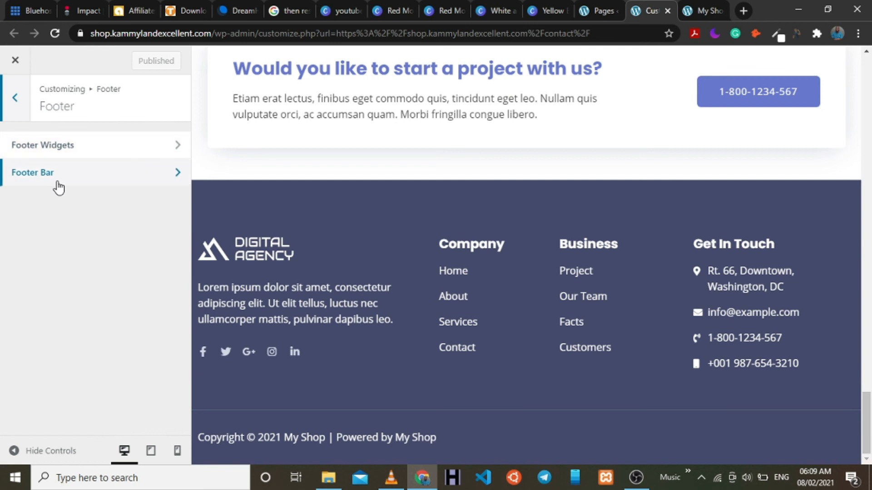
pyautogui.click(88, 144)
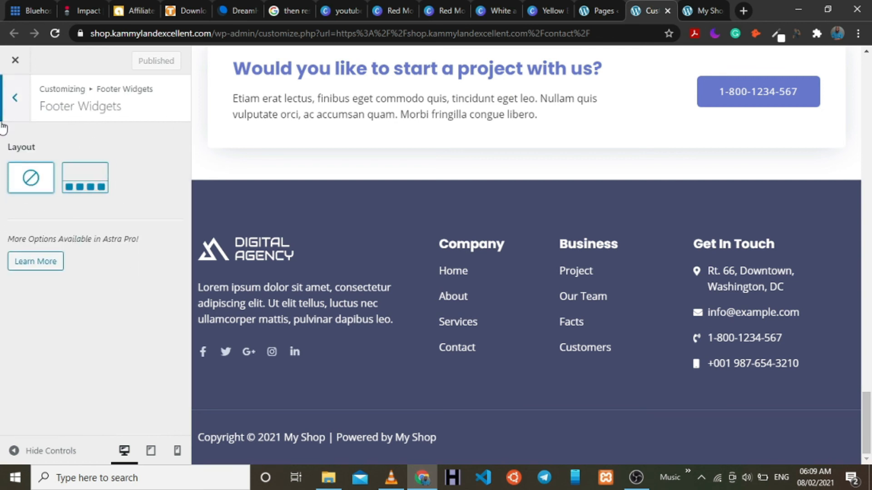
pyautogui.click(14, 109)
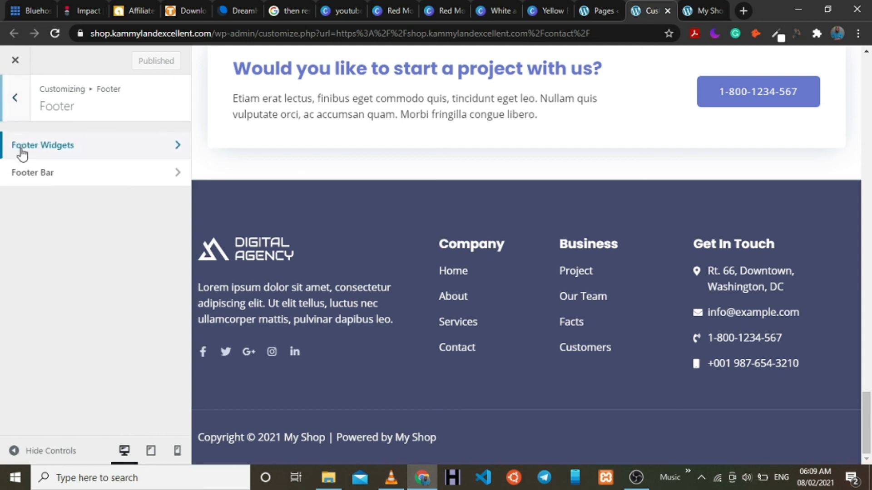
pyautogui.click(34, 174)
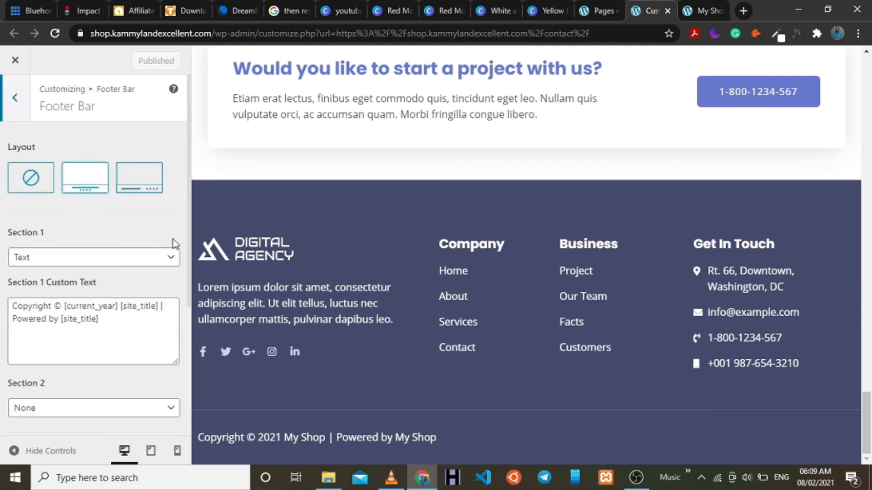
pyautogui.click(120, 415)
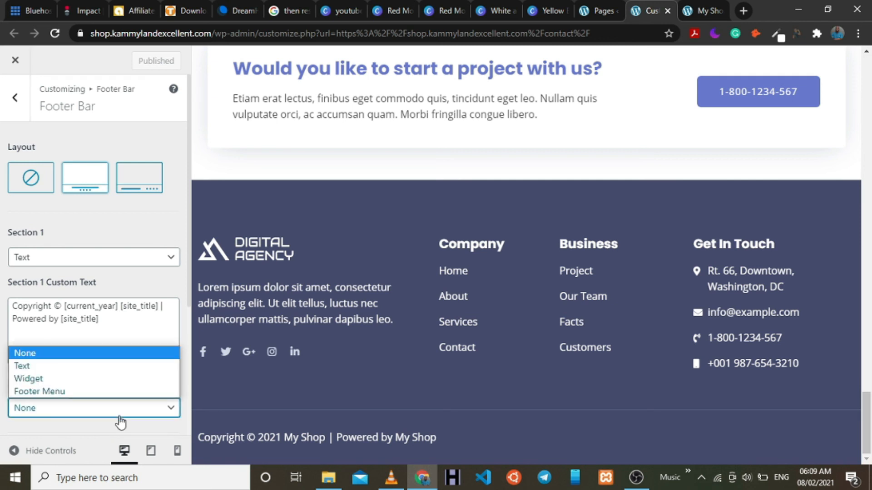
pyautogui.click(120, 416)
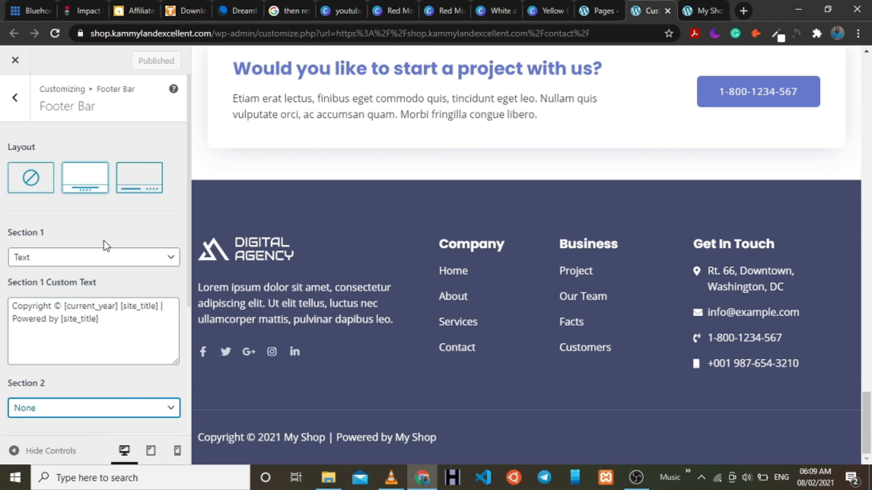
pyautogui.click(128, 269)
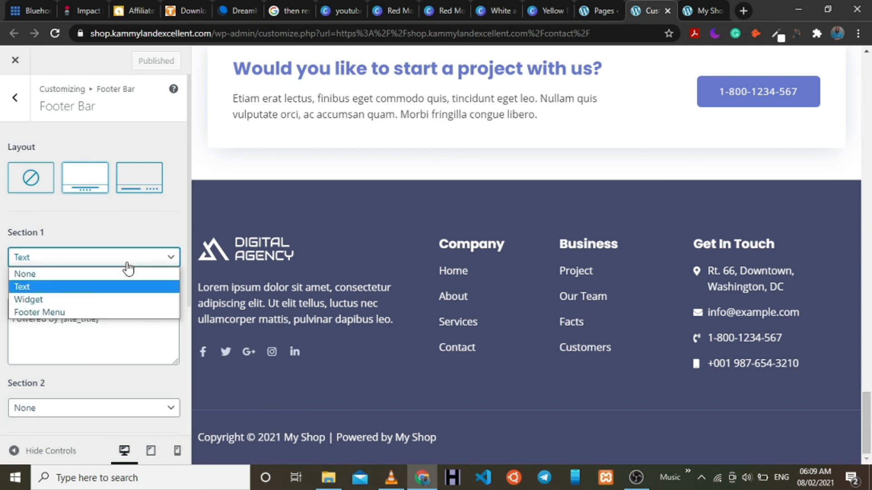
pyautogui.click(129, 268)
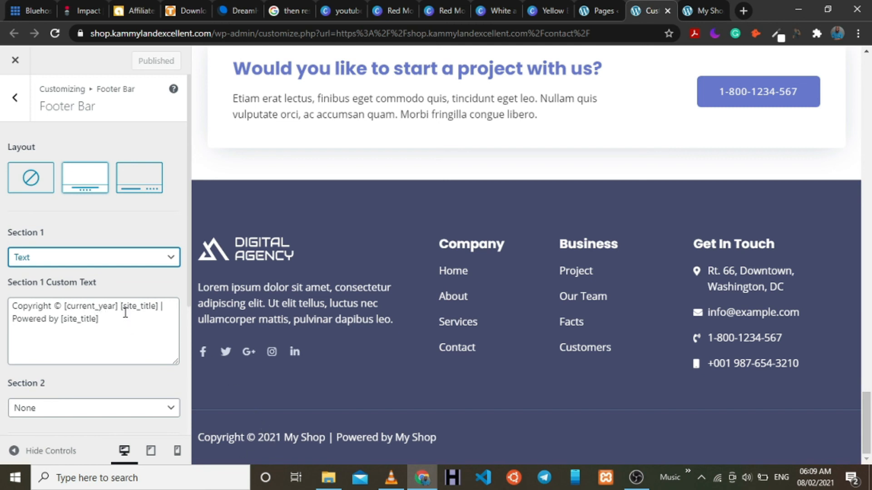
# Replace [current_year] with 2020 in the copyright text, publish, and reload the Customizer.
pyautogui.moveTo(119, 306); pyautogui.dragTo(69, 310)
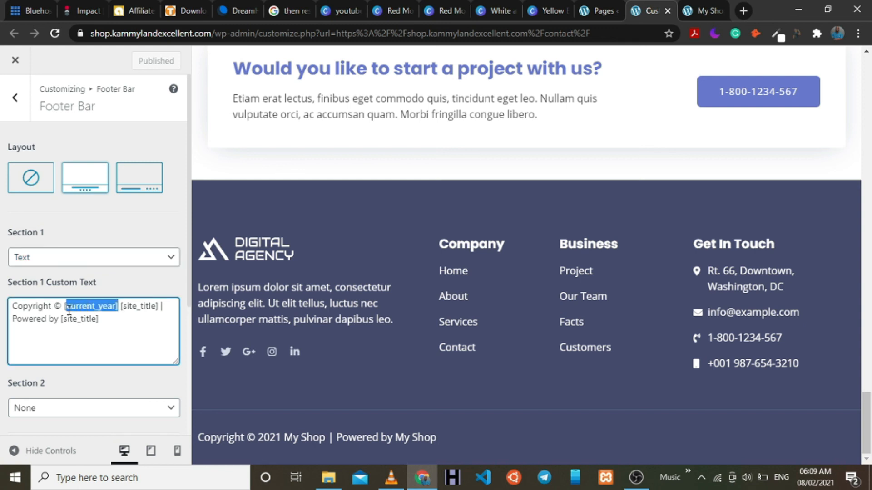
pyautogui.press('BackSpace')
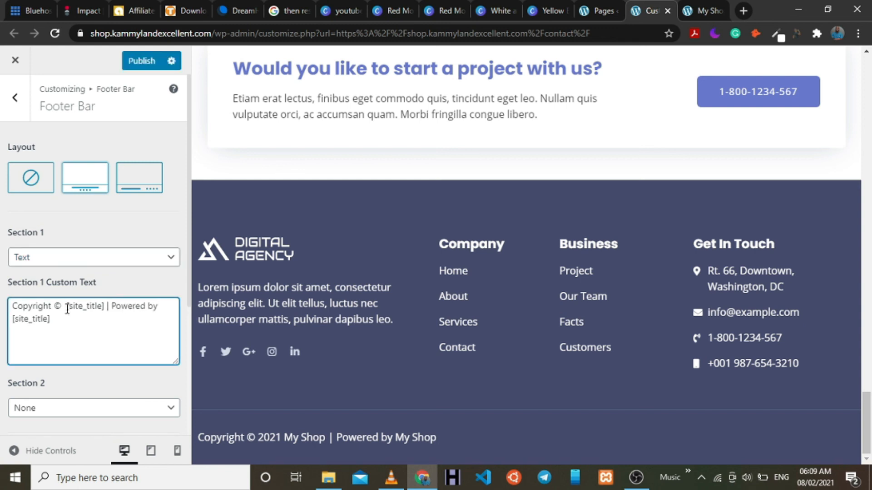
pyautogui.write('2020')
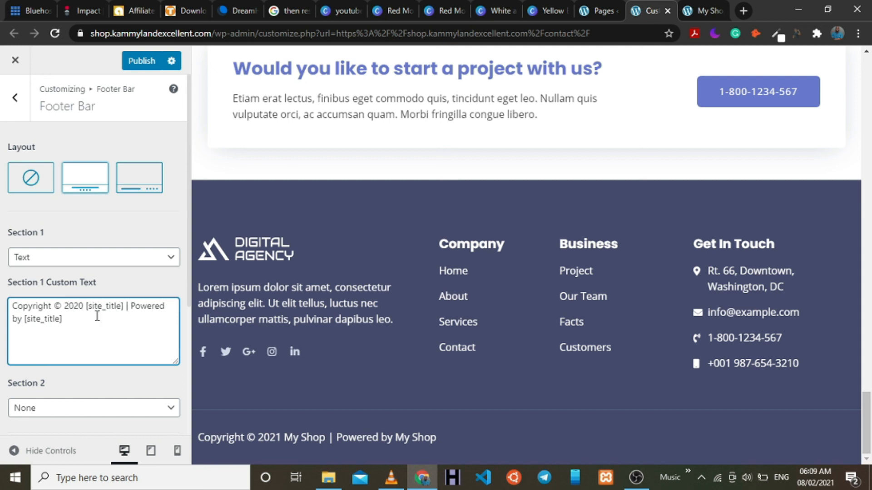
pyautogui.click(131, 67)
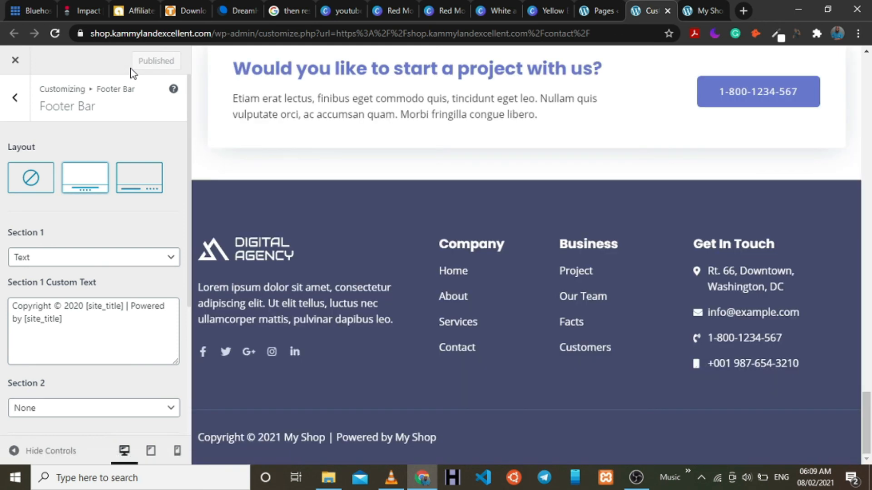
pyautogui.press('F5')
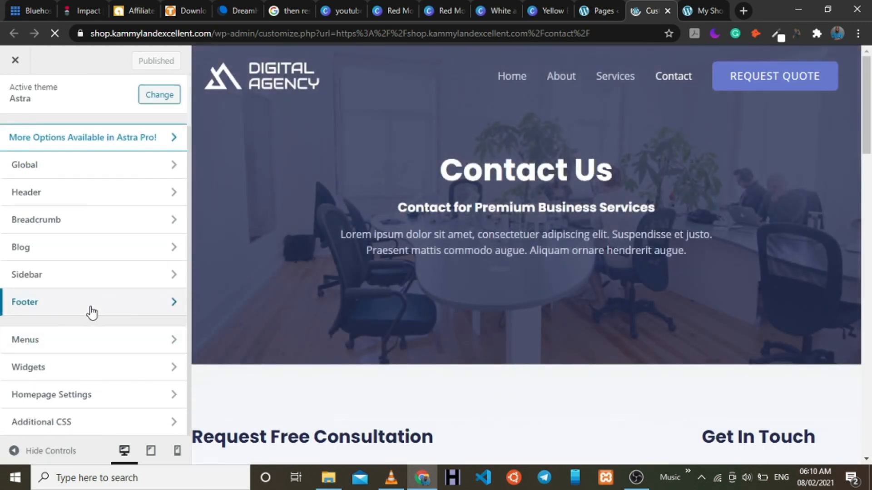
# Open Footer > Footer Bar and switch Section 1 content to Footer Menu.
pyautogui.click(89, 308)
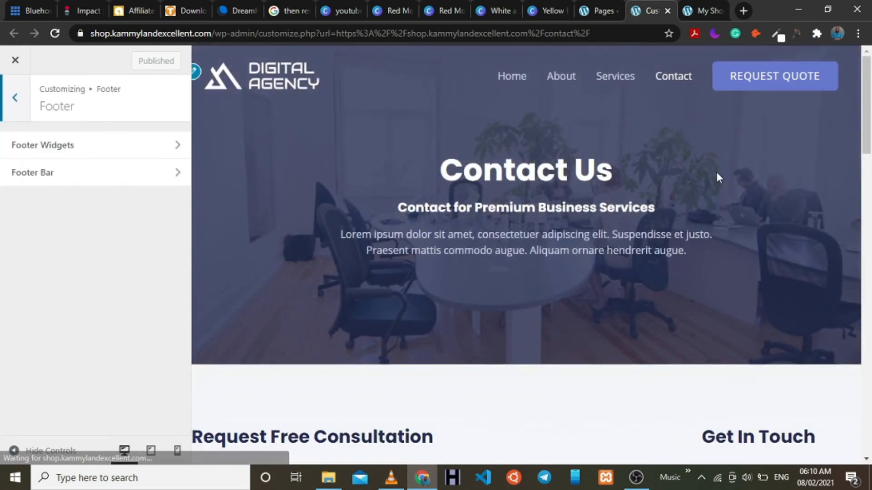
pyautogui.moveTo(867, 104); pyautogui.dragTo(870, 439)
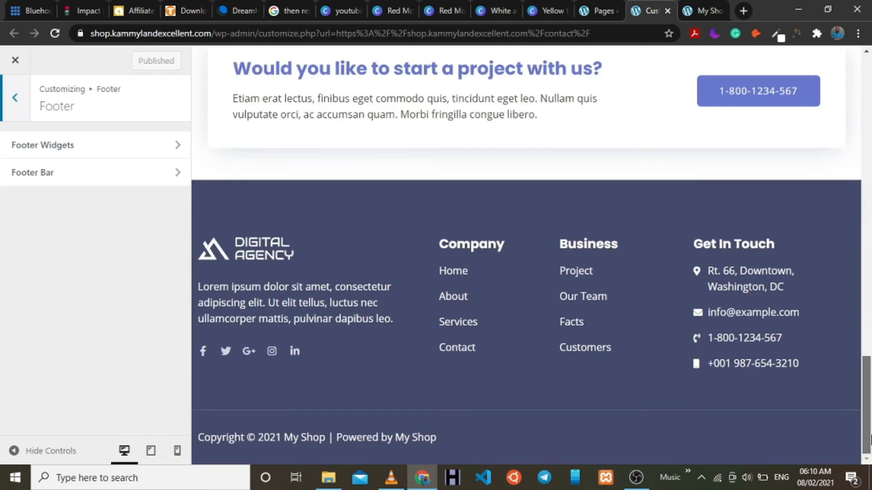
pyautogui.click(89, 173)
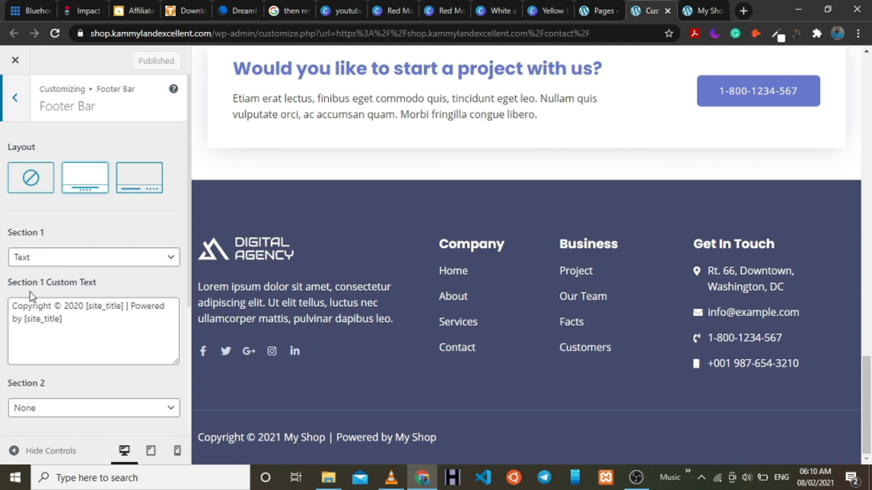
pyautogui.click(87, 332)
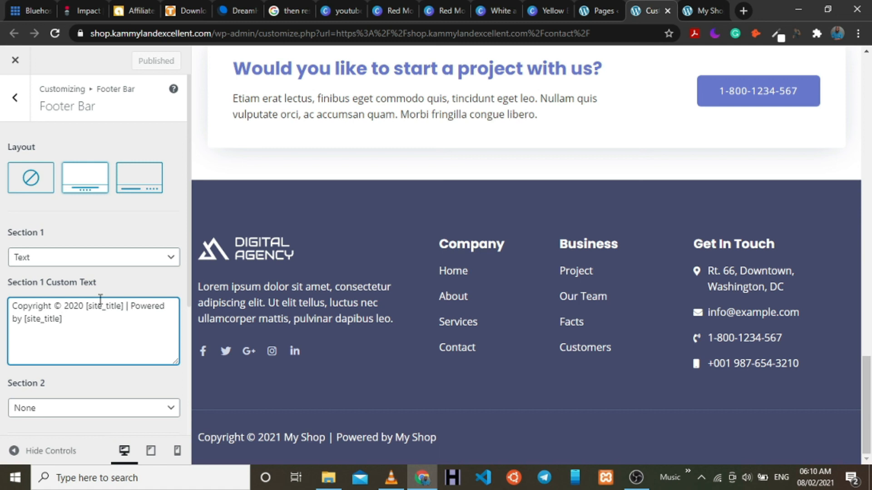
pyautogui.click(116, 257)
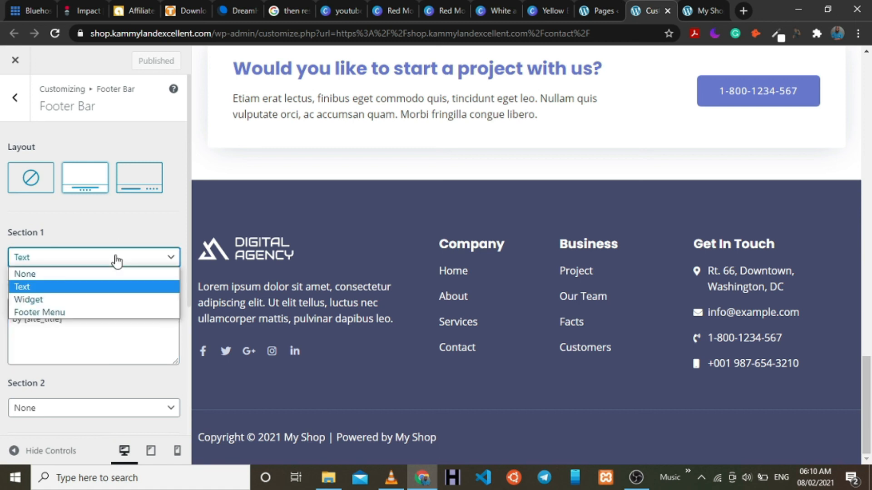
pyautogui.click(53, 313)
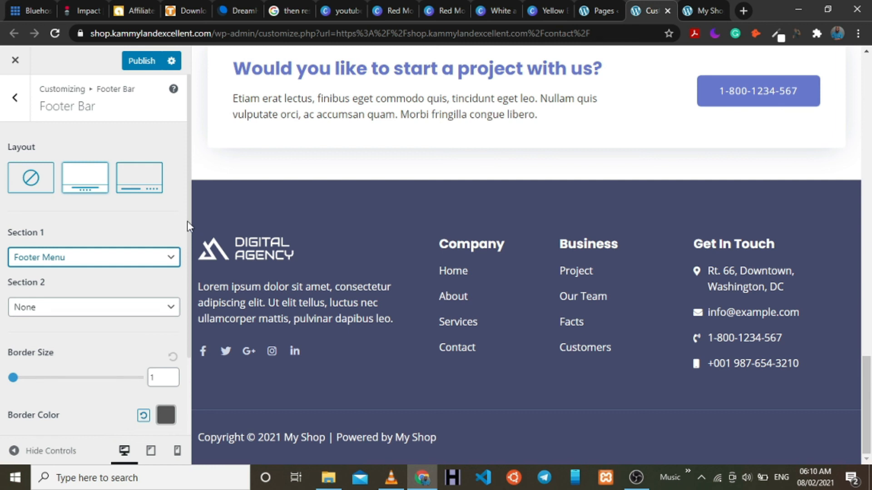
# Review the footer bar Content colour options, then set Section 1 back to Text.
pyautogui.moveTo(189, 221); pyautogui.dragTo(194, 367)
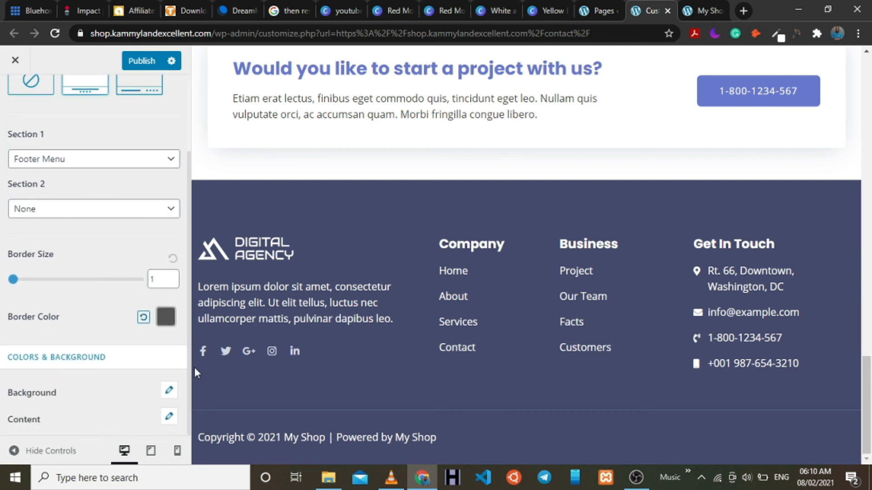
pyautogui.click(170, 417)
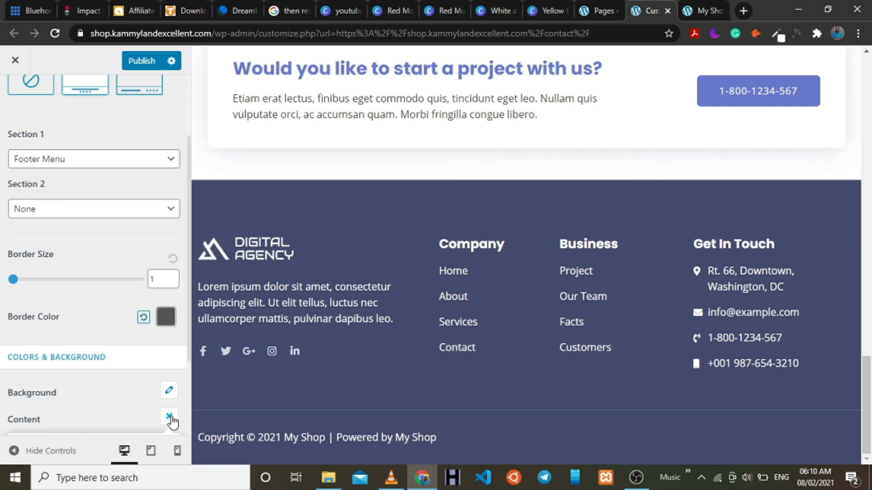
pyautogui.moveTo(189, 353); pyautogui.dragTo(195, 440)
pyautogui.scroll(5, 186, 391)
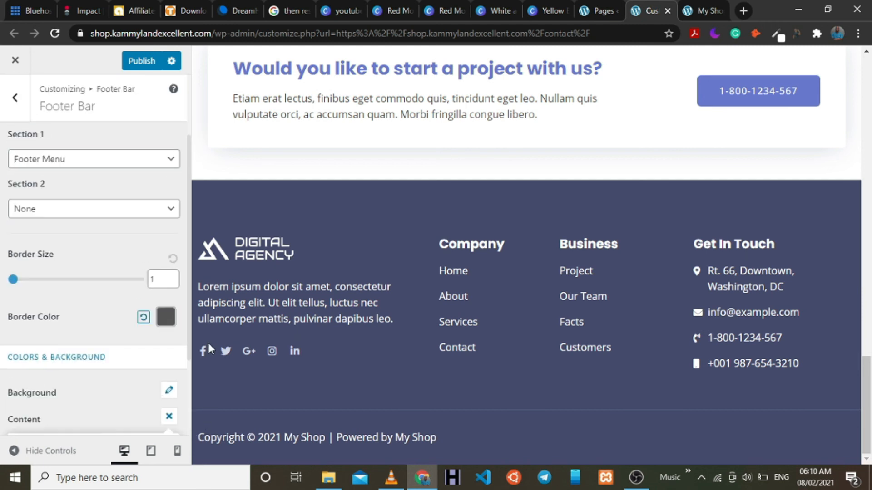
pyautogui.click(146, 266)
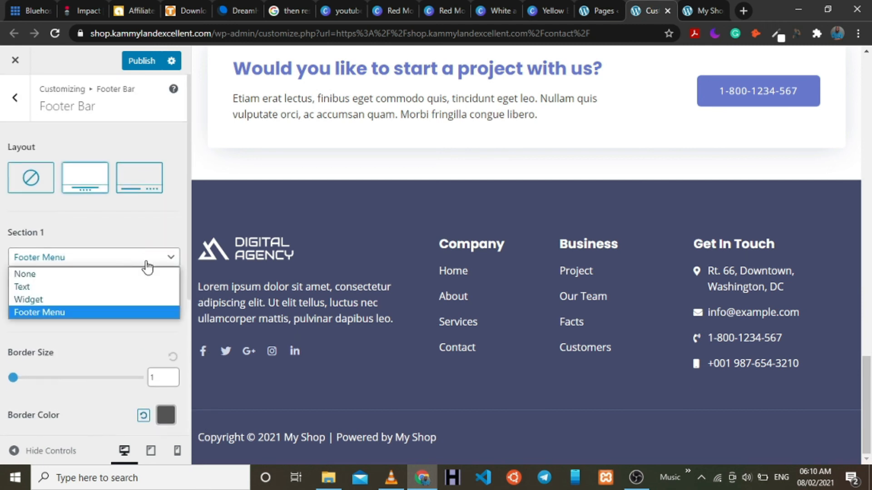
pyautogui.click(68, 288)
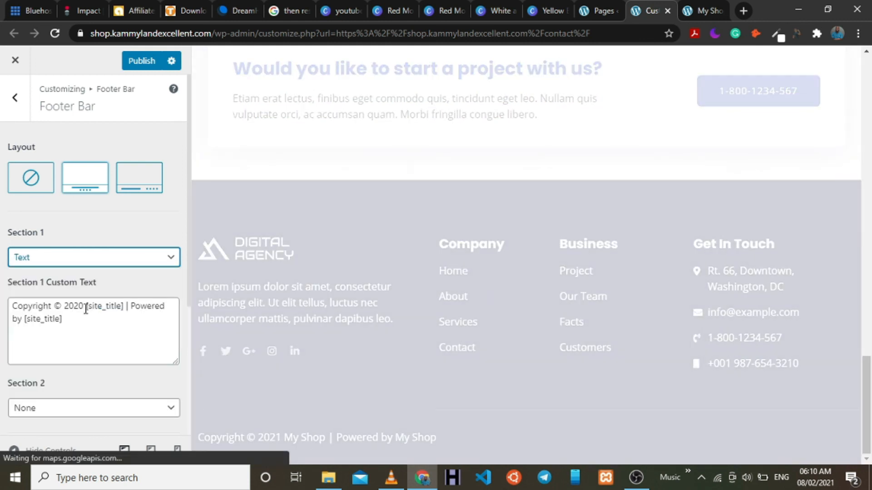
pyautogui.click(85, 308)
# Swap 2020 for [current_year] in the Section 1 copyright, publish, and return to the top-level options.
pyautogui.hotkey('ctrl', 'a')
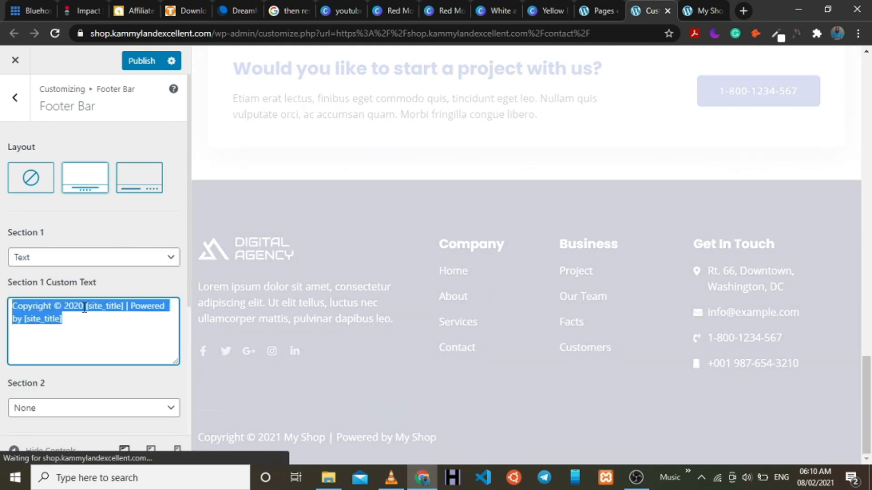
pyautogui.click(84, 307)
pyautogui.moveTo(84, 307); pyautogui.dragTo(69, 304)
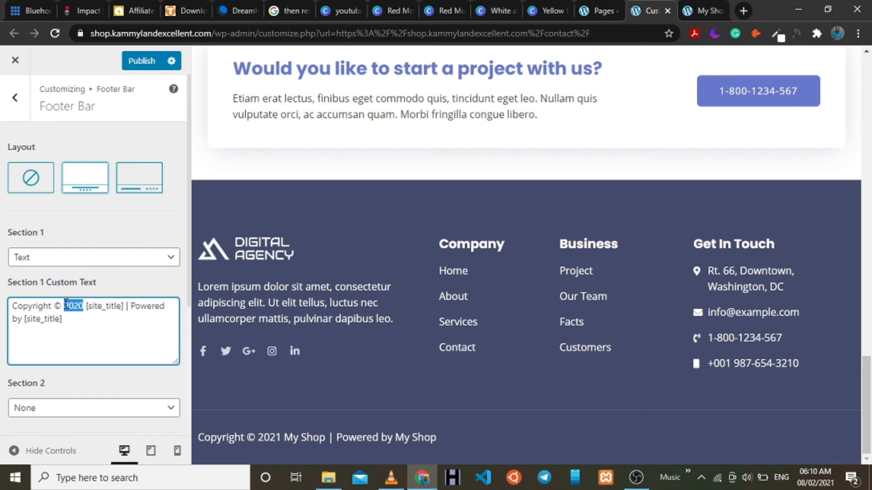
pyautogui.press('BackSpace')
pyautogui.write('2')
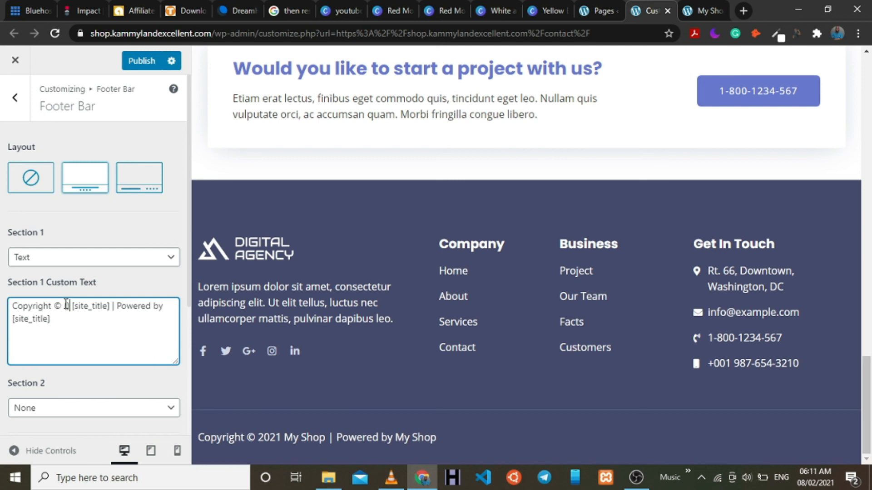
pyautogui.press('BackSpace')
pyautogui.press('BackSpace')
pyautogui.write('[')
pyautogui.write(']')
pyautogui.write('curr')
pyautogui.write('e')
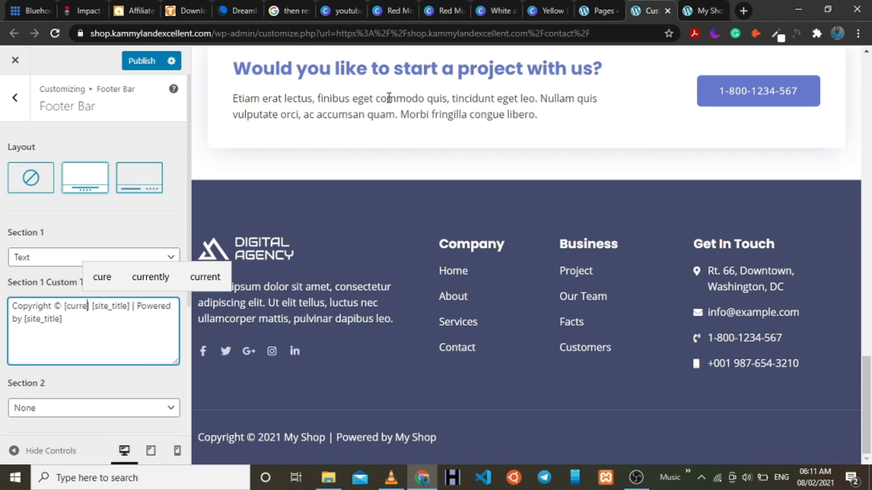
pyautogui.write('nt')
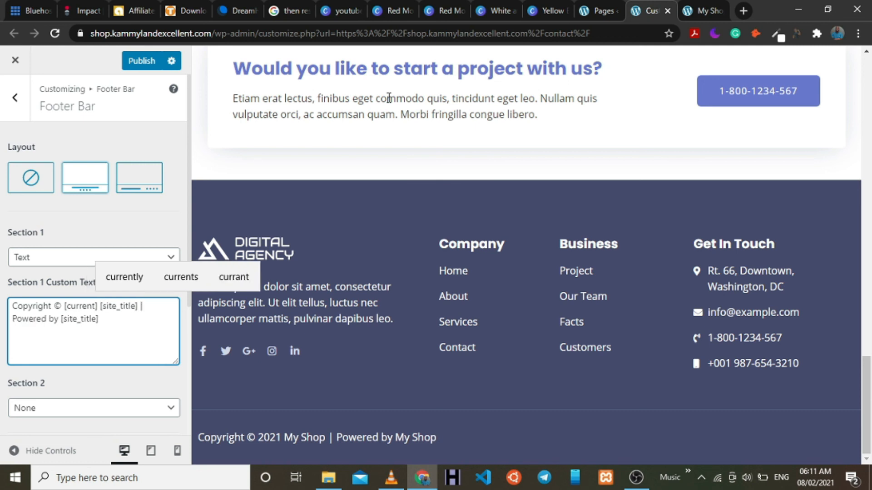
pyautogui.write('_year')
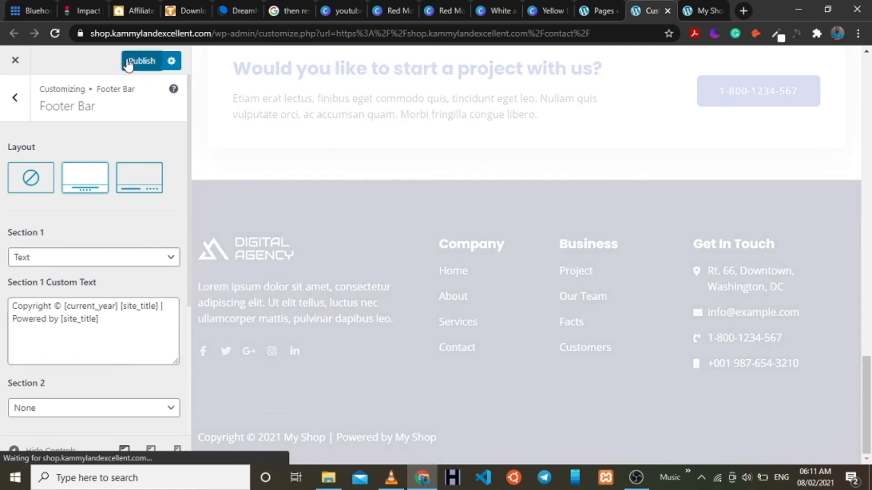
pyautogui.click(132, 62)
pyautogui.click(10, 103)
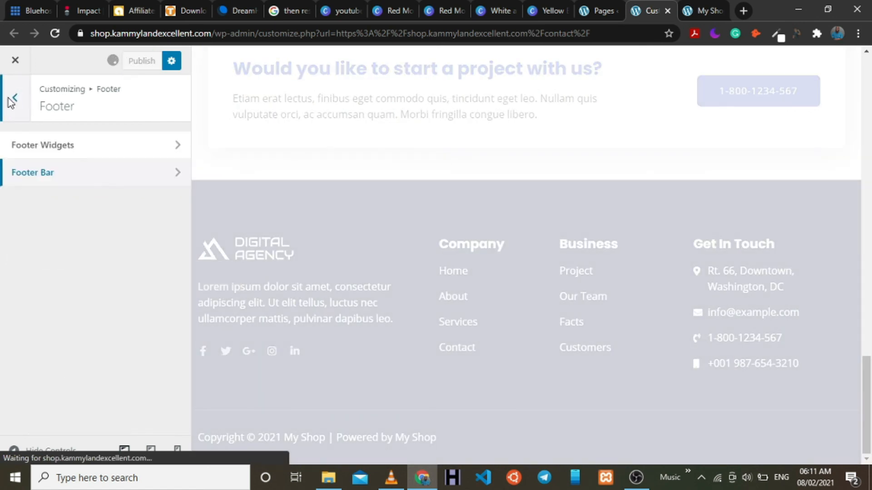
pyautogui.click(11, 103)
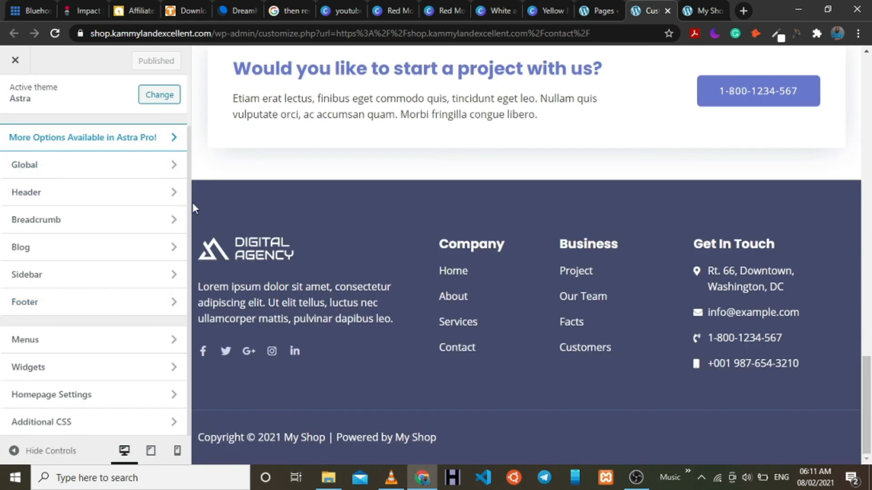
# Close the Customizer and open Appearance > Header Footer & Blocks in a new tab.
pyautogui.click(71, 369)
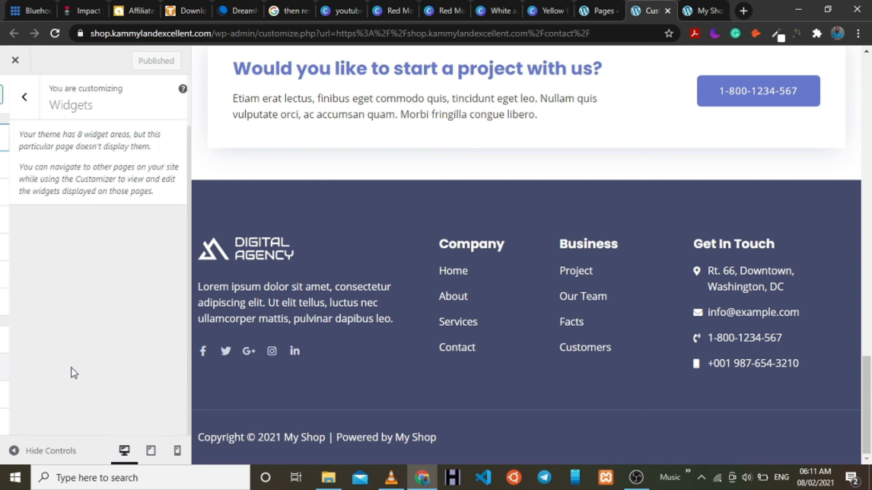
pyautogui.click(15, 105)
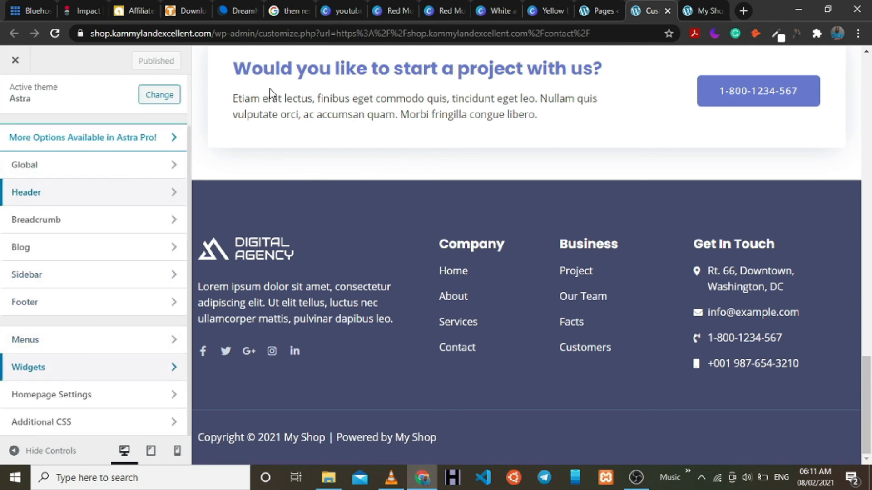
pyautogui.click(667, 11)
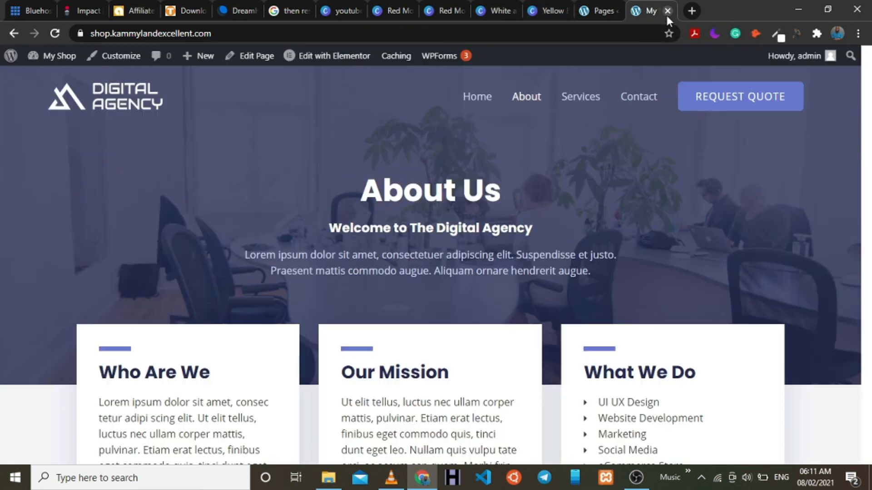
pyautogui.click(588, 6)
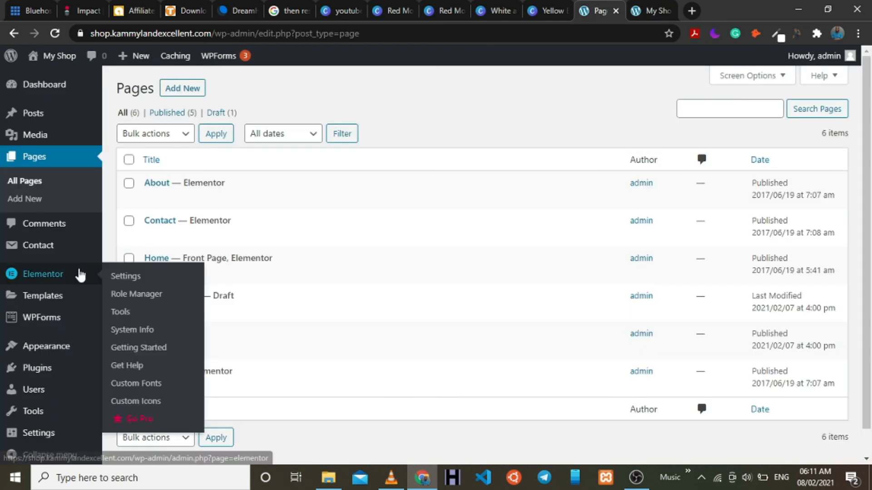
pyautogui.moveTo(47, 291)
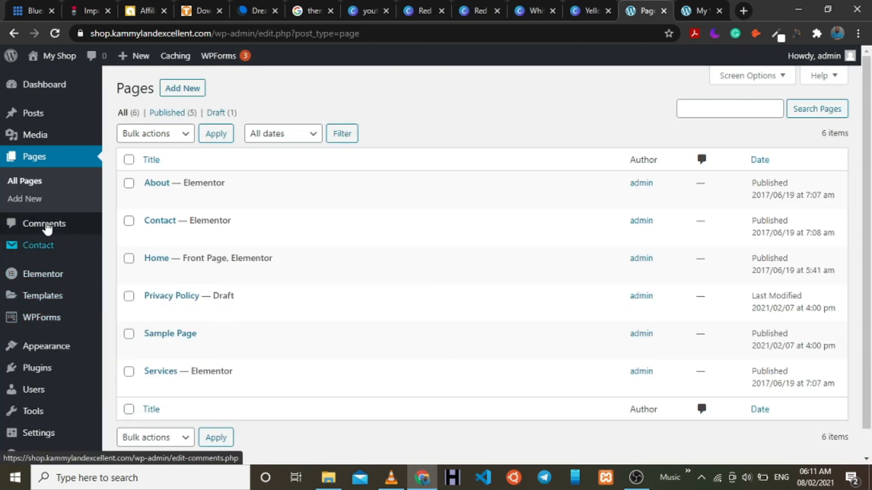
pyautogui.moveTo(79, 377)
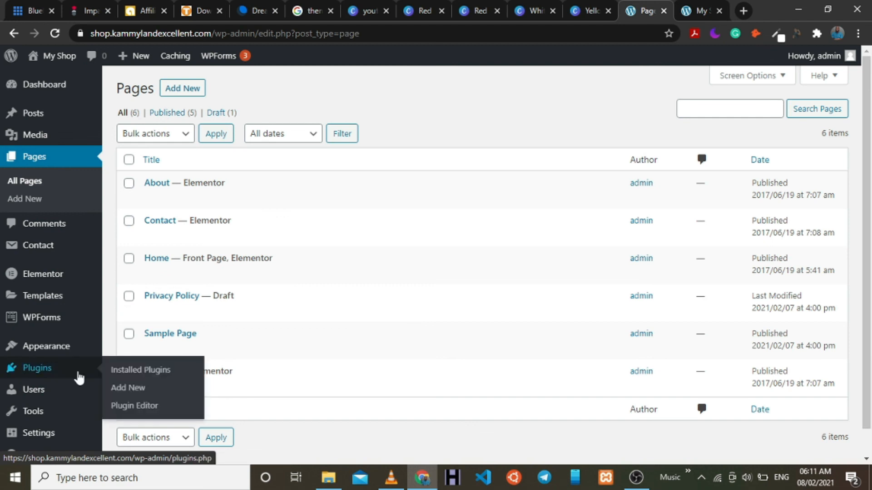
pyautogui.moveTo(53, 356)
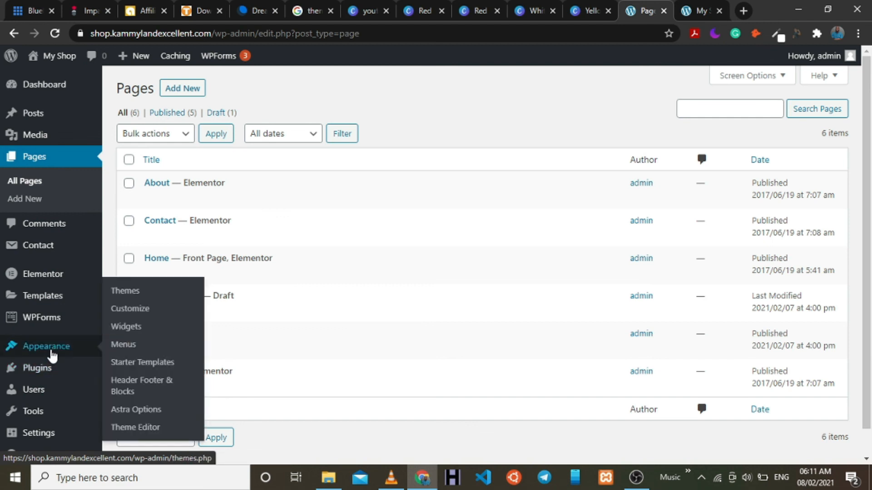
pyautogui.middleClick(144, 389)
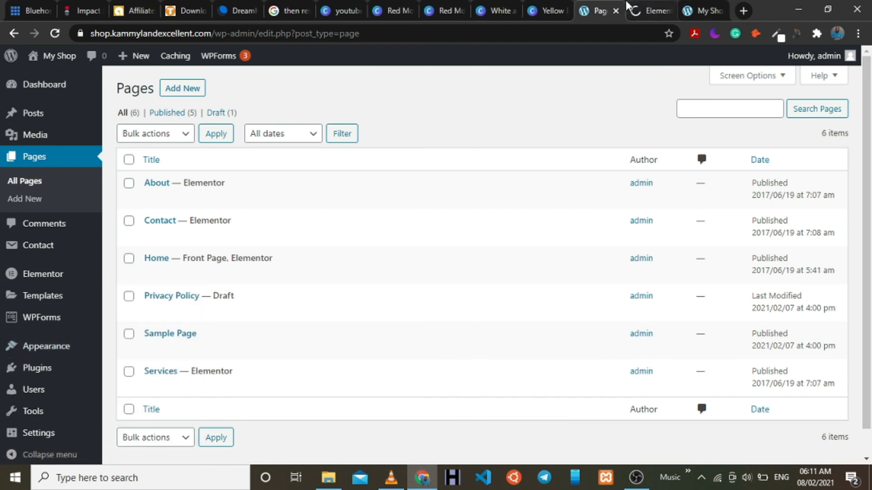
pyautogui.click(653, 10)
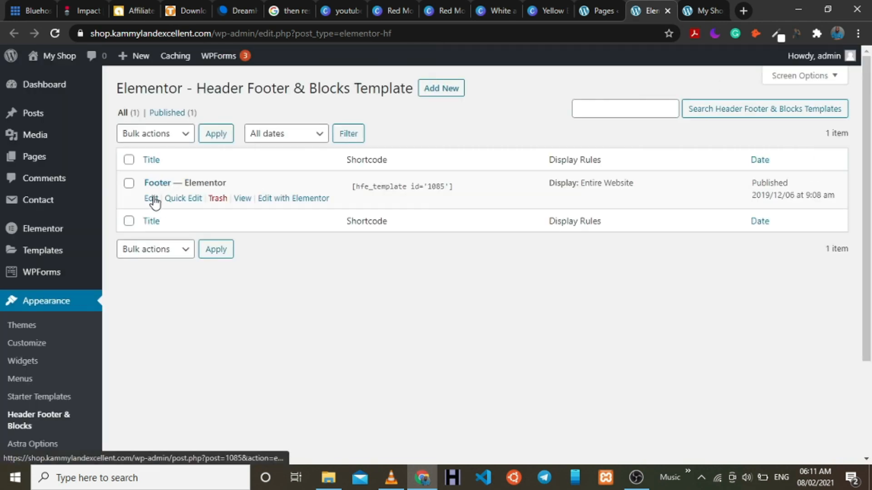
# Edit the Footer template and launch Edit with Elementor.
pyautogui.click(152, 199)
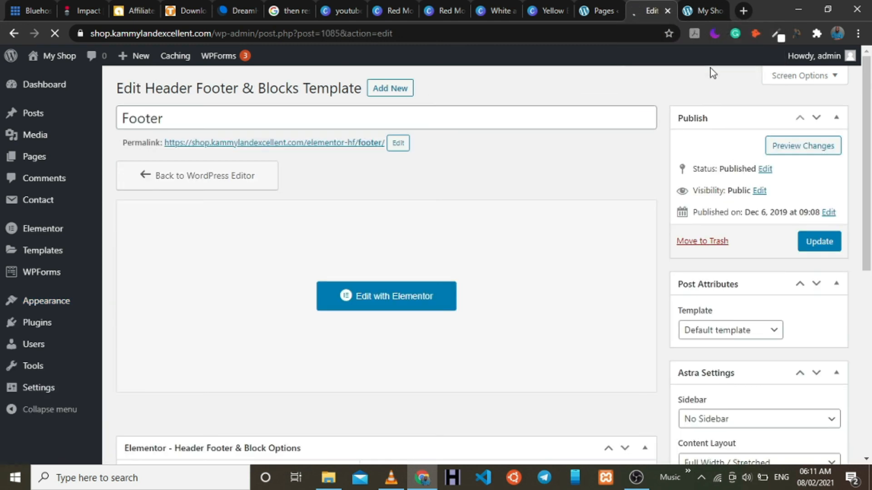
pyautogui.click(407, 295)
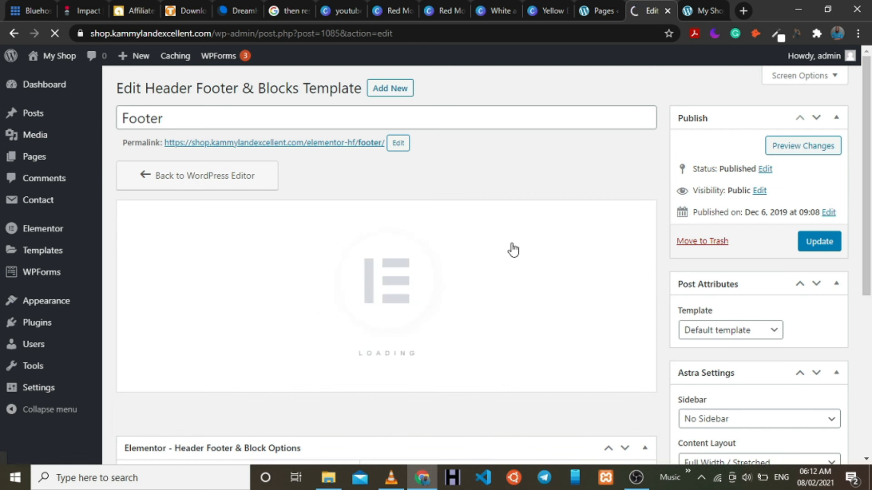
pyautogui.moveTo(871, 161); pyautogui.dragTo(871, 319)
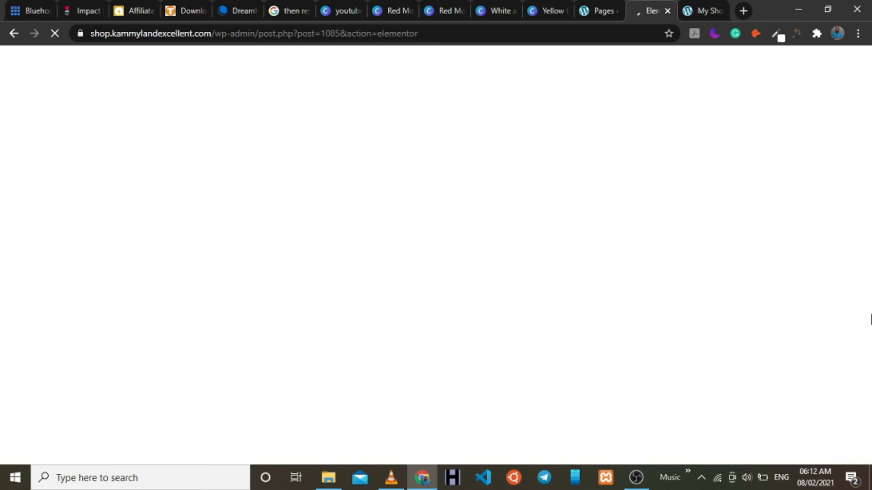
# Check the live site in a separate window, merge it back, and wait for Elementor to load.
pyautogui.click(690, 2)
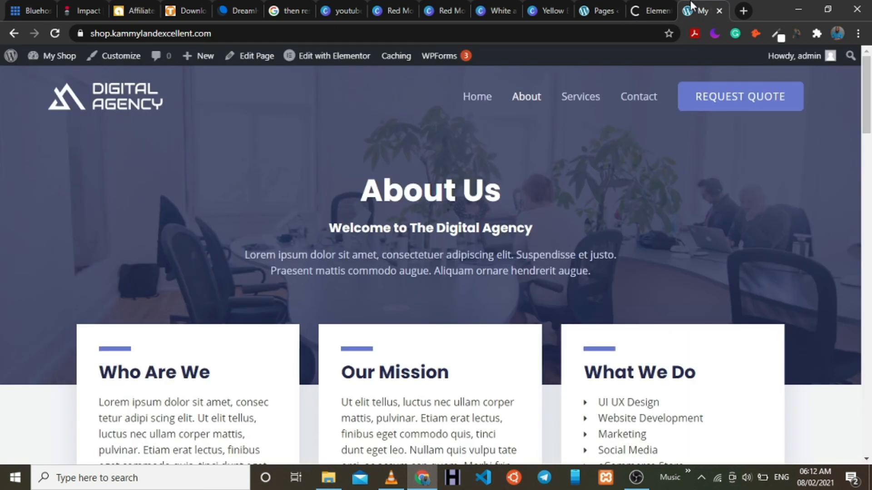
pyautogui.click(660, 11)
pyautogui.moveTo(698, 10); pyautogui.dragTo(741, 25)
pyautogui.press('super+Right')
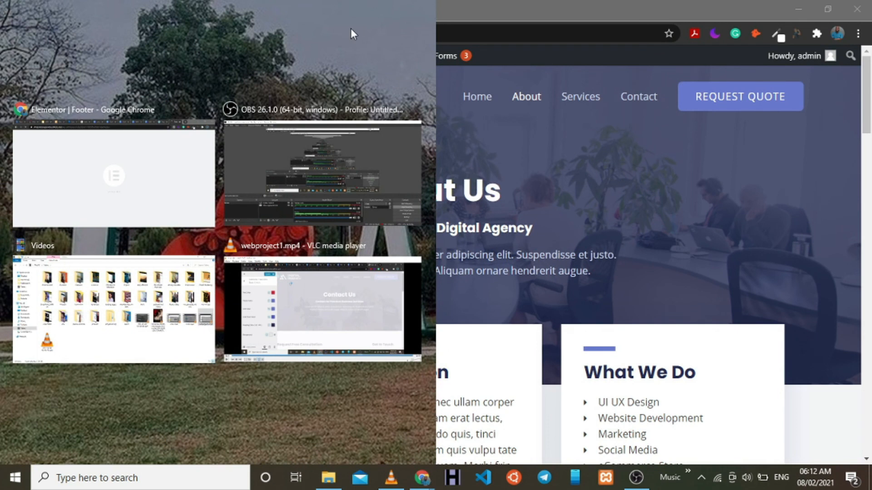
pyautogui.doubleClick(487, 7)
pyautogui.moveTo(103, 5); pyautogui.dragTo(713, 9)
pyautogui.click(661, 4)
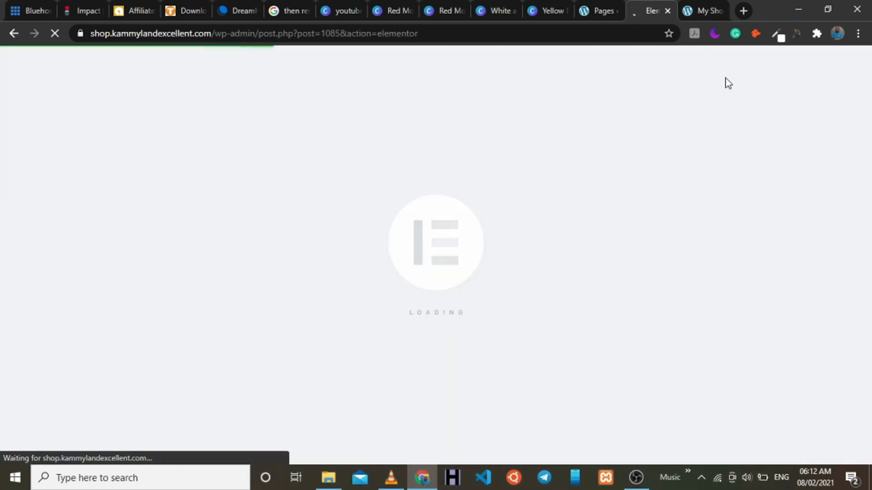
pyautogui.click(637, 476)
pyautogui.click(639, 475)
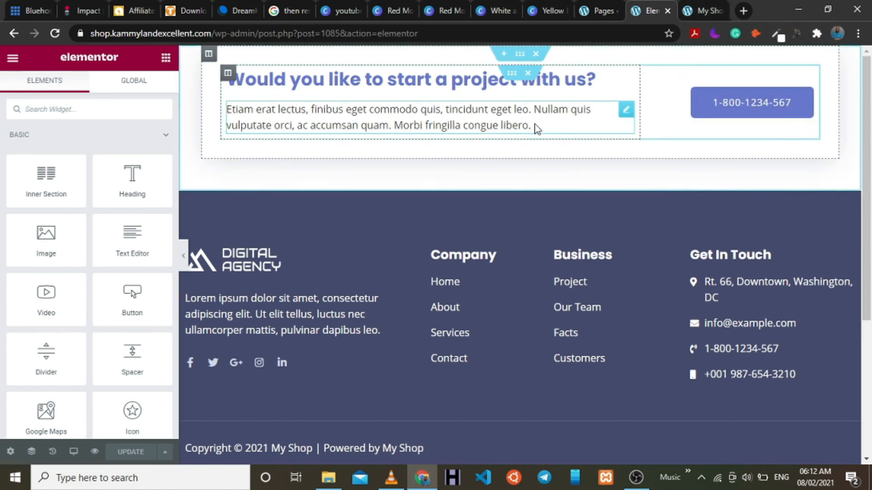
# Inspect the phone button, description text, Company and Business links, and Get In Touch widgets.
pyautogui.click(720, 104)
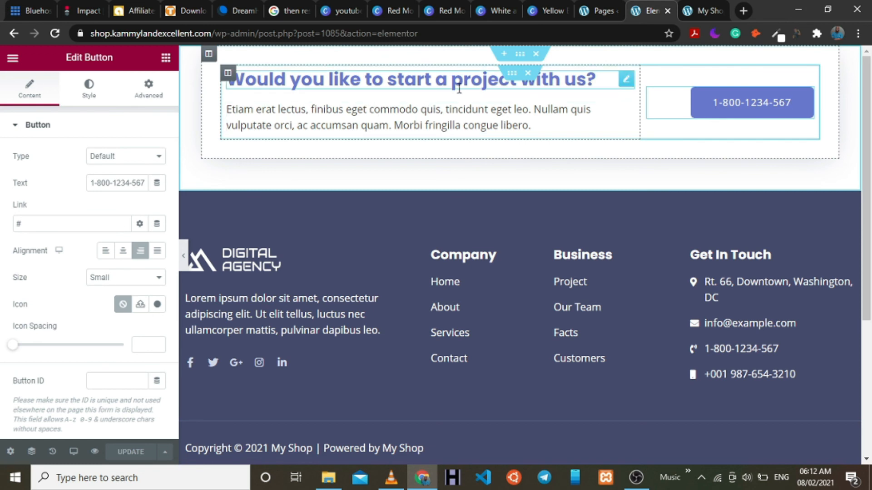
pyautogui.scroll(-3, 870, 241)
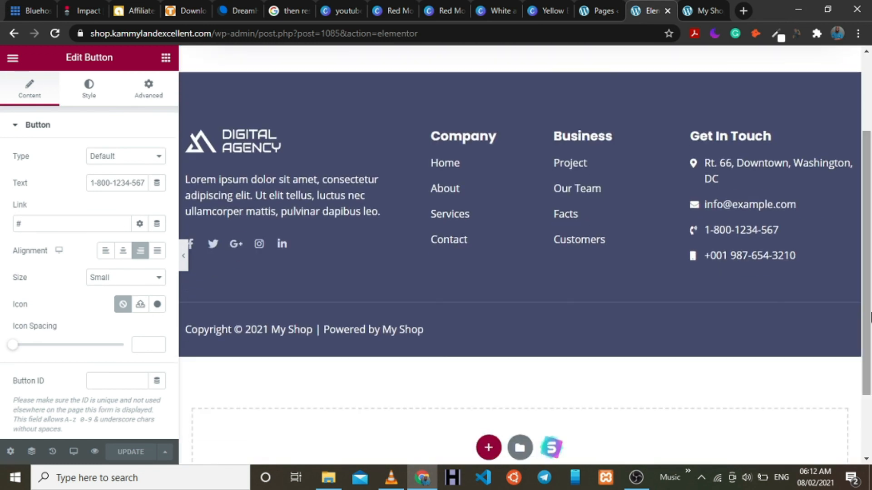
pyautogui.click(291, 183)
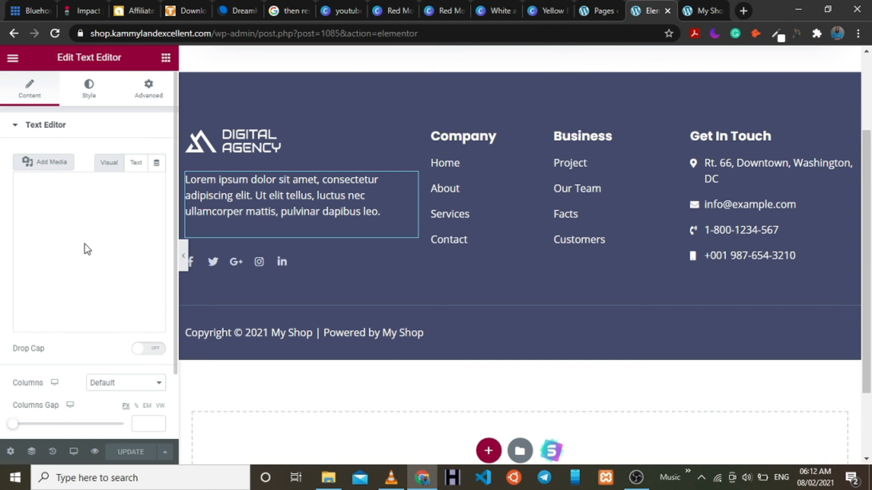
pyautogui.click(432, 201)
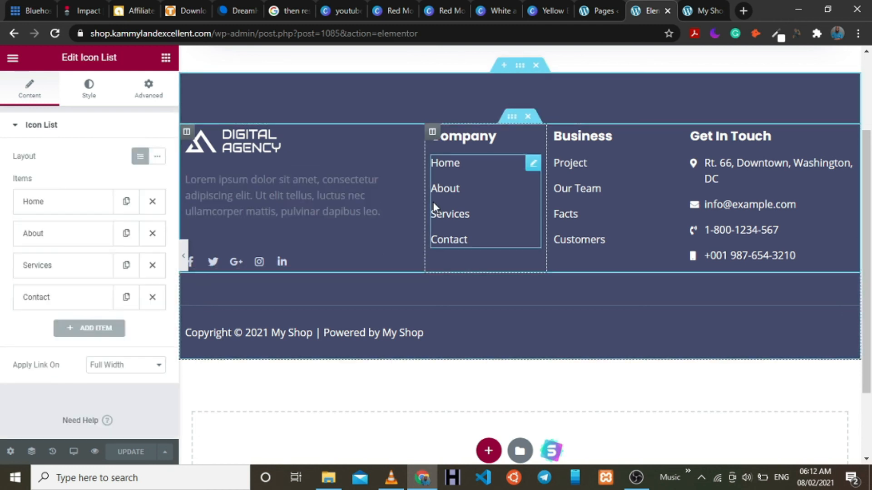
pyautogui.click(639, 189)
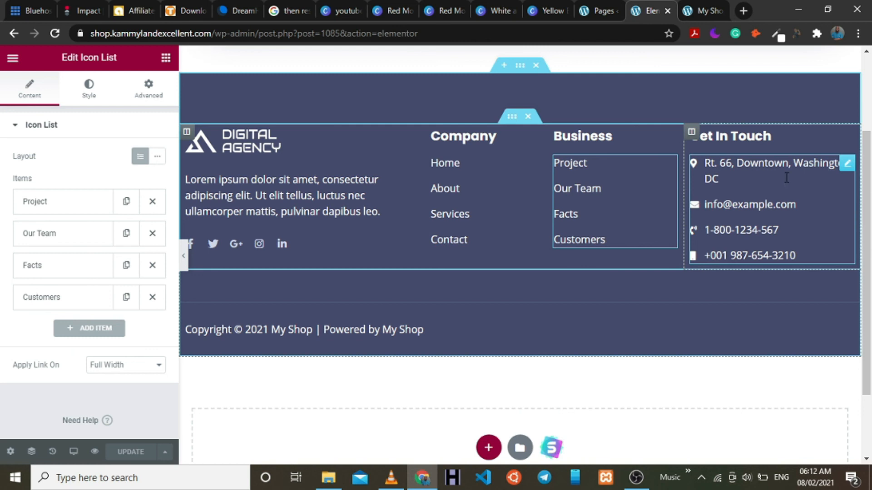
pyautogui.click(785, 178)
# Inspect the copyright line and social icons widgets, then switch to the live site tab.
pyautogui.click(367, 331)
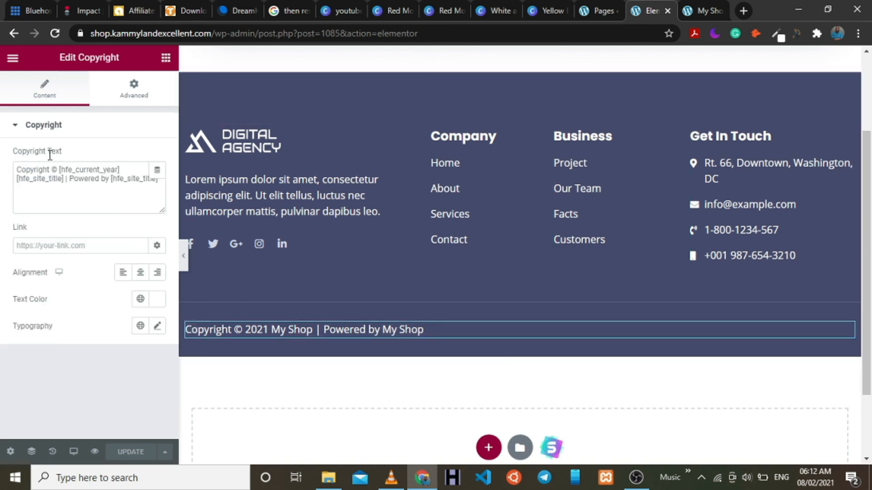
pyautogui.click(64, 246)
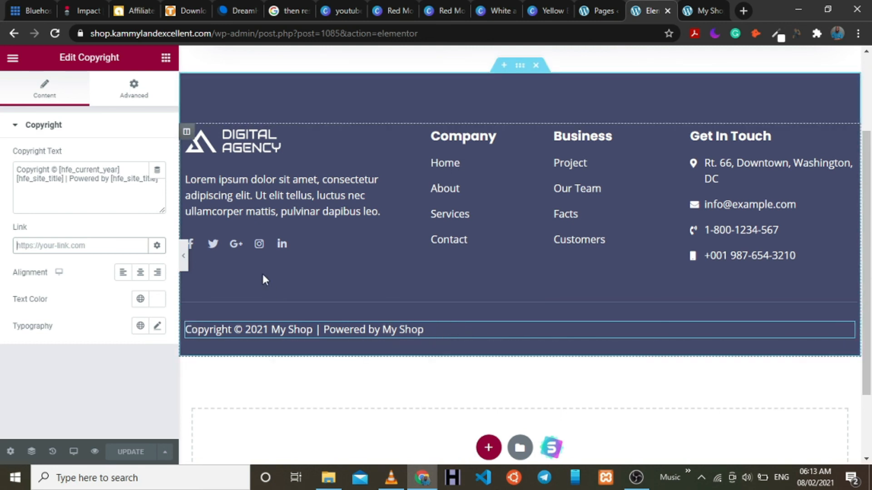
pyautogui.click(286, 237)
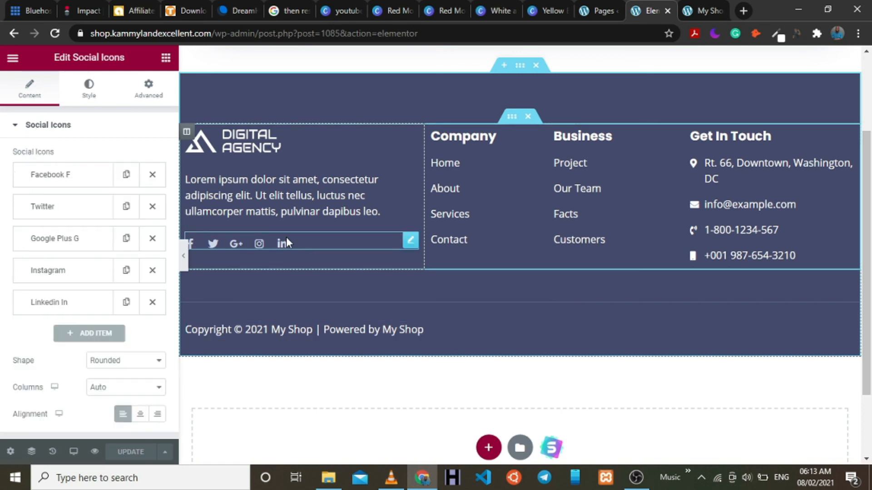
pyautogui.click(52, 181)
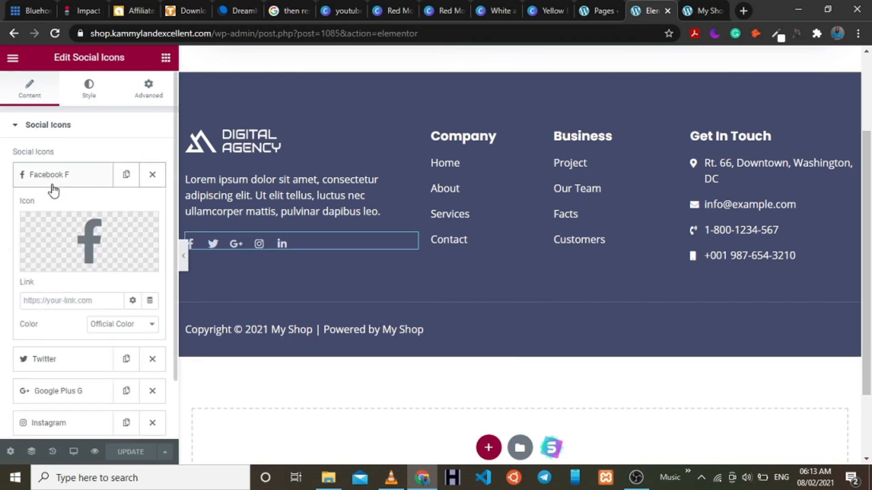
pyautogui.click(53, 182)
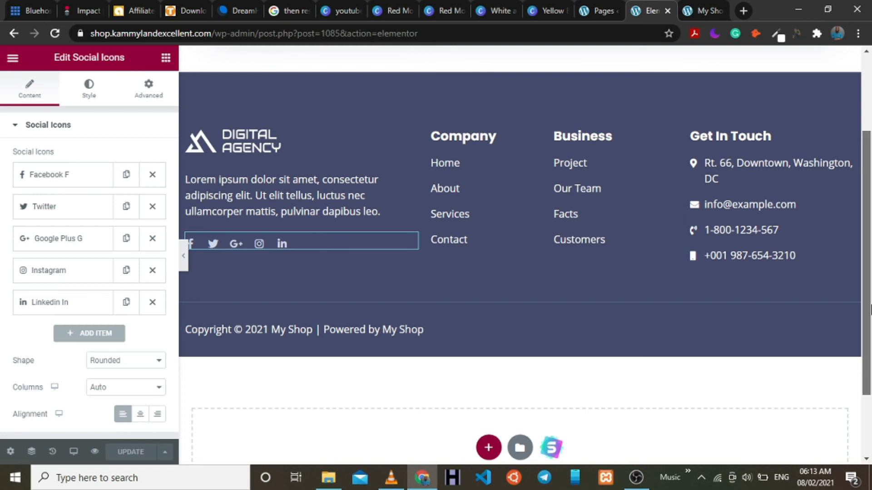
pyautogui.scroll(3, 870, 309)
pyautogui.scroll(-5, 869, 340)
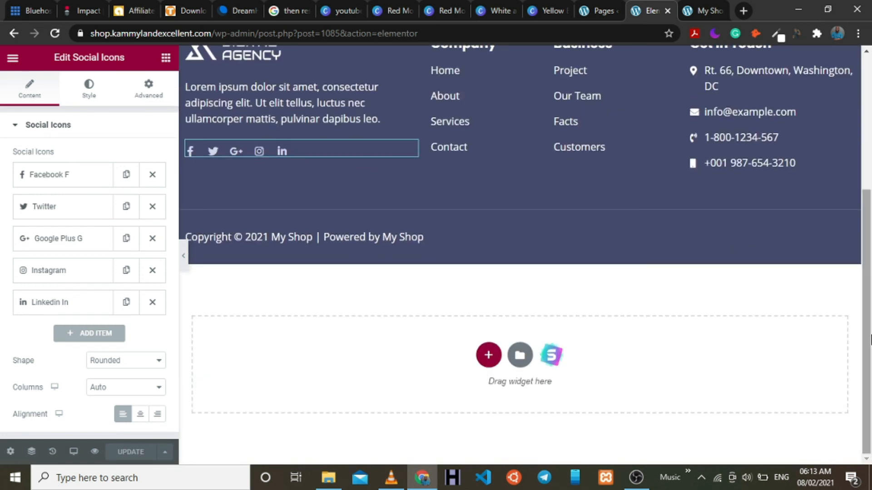
pyautogui.scroll(4, 870, 340)
pyautogui.moveTo(870, 157); pyautogui.dragTo(870, 305)
pyautogui.moveTo(870, 259); pyautogui.dragTo(870, 123)
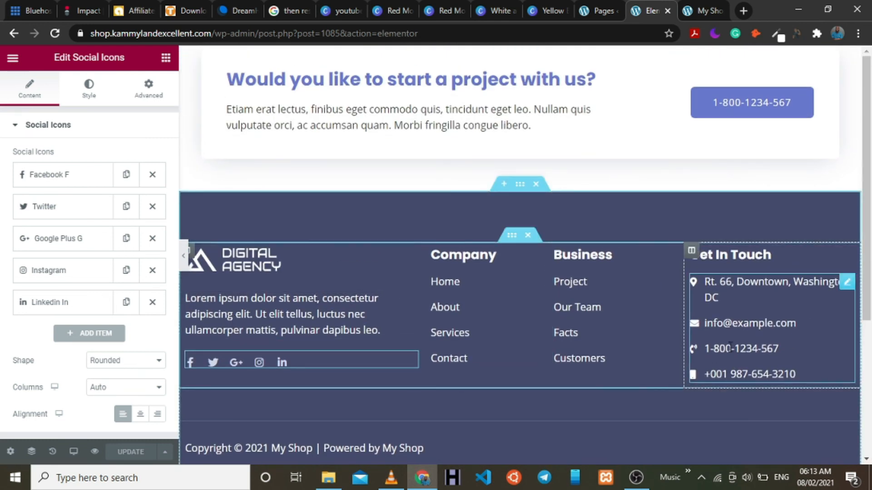
pyautogui.click(699, 11)
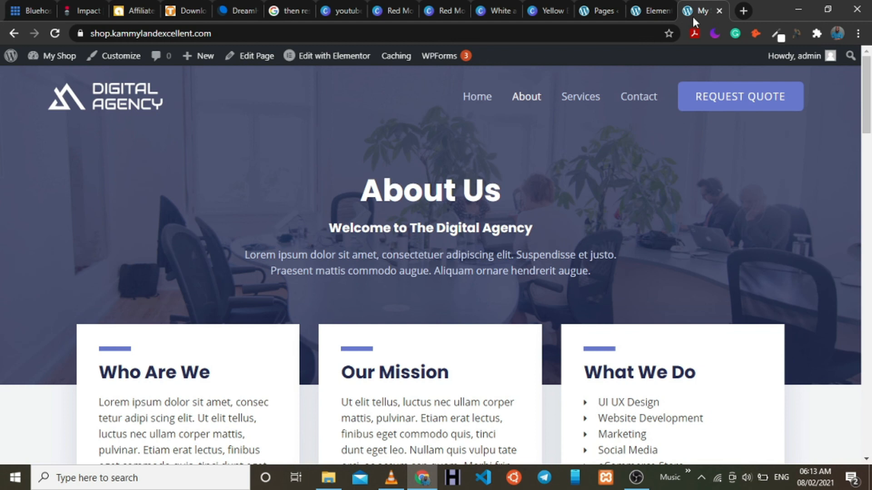
# Navigate to Home on the live site and scroll through the homepage.
pyautogui.click(470, 102)
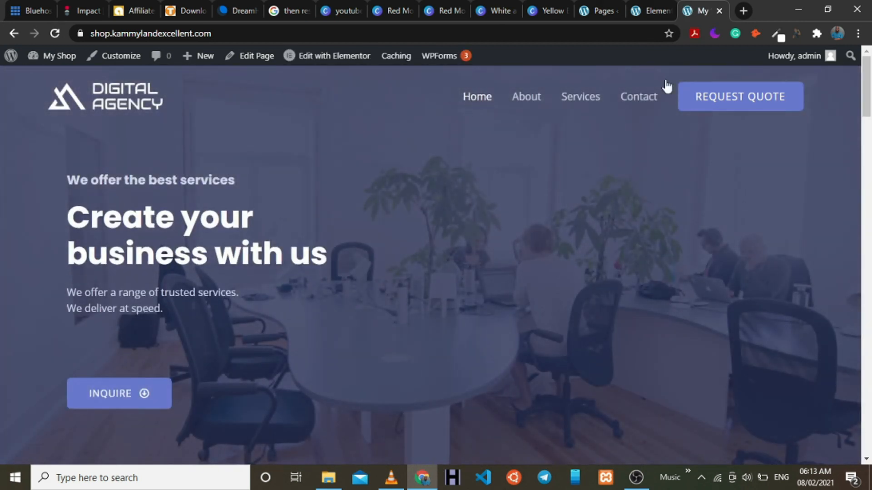
pyautogui.moveTo(867, 117); pyautogui.dragTo(870, 187)
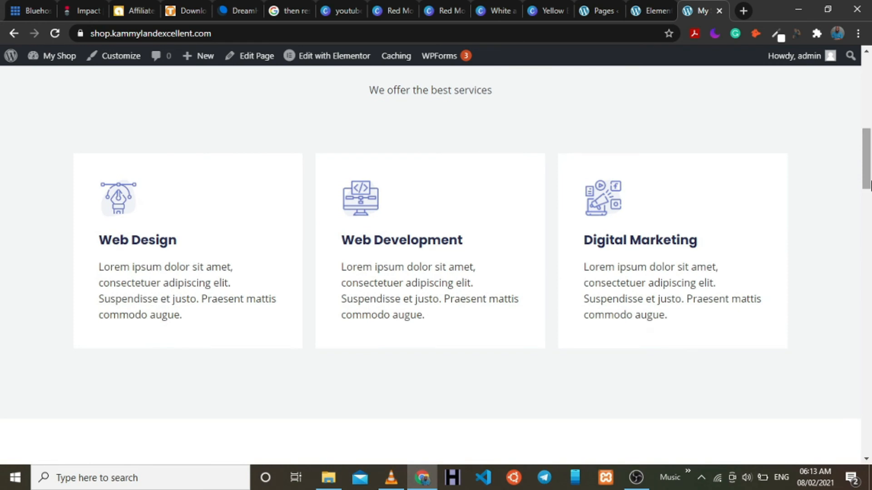
pyautogui.moveTo(870, 186); pyautogui.dragTo(870, 108)
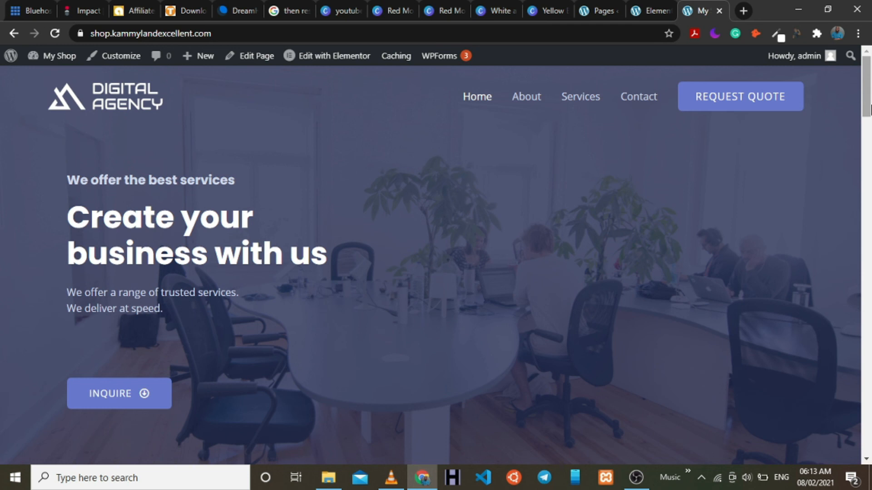
pyautogui.moveTo(870, 108)
pyautogui.mouseDown()
pyautogui.moveTo(870, 293)
pyautogui.moveTo(870, 95)
pyautogui.mouseUp()
pyautogui.moveTo(870, 95)
pyautogui.mouseDown()
pyautogui.moveTo(870, 138)
pyautogui.moveTo(870, 84)
pyautogui.mouseUp()
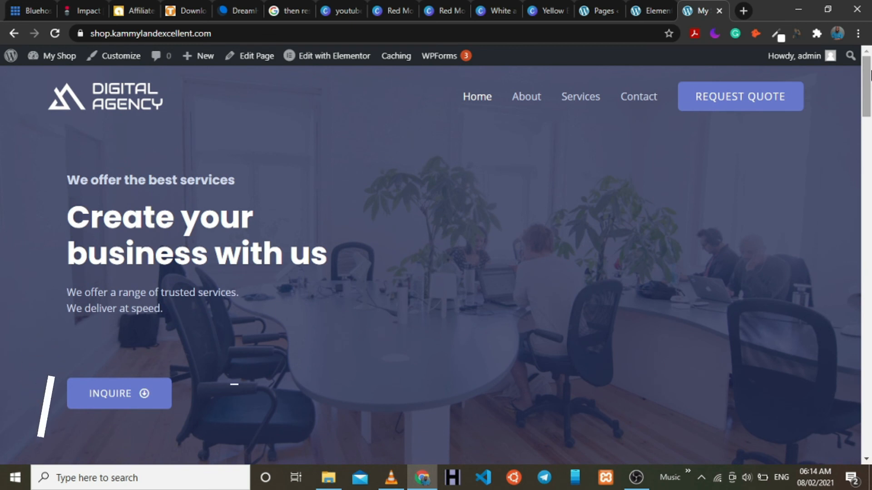
pyautogui.moveTo(870, 75)
pyautogui.mouseDown()
pyautogui.moveTo(870, 161)
pyautogui.moveTo(869, 68)
pyautogui.mouseUp()
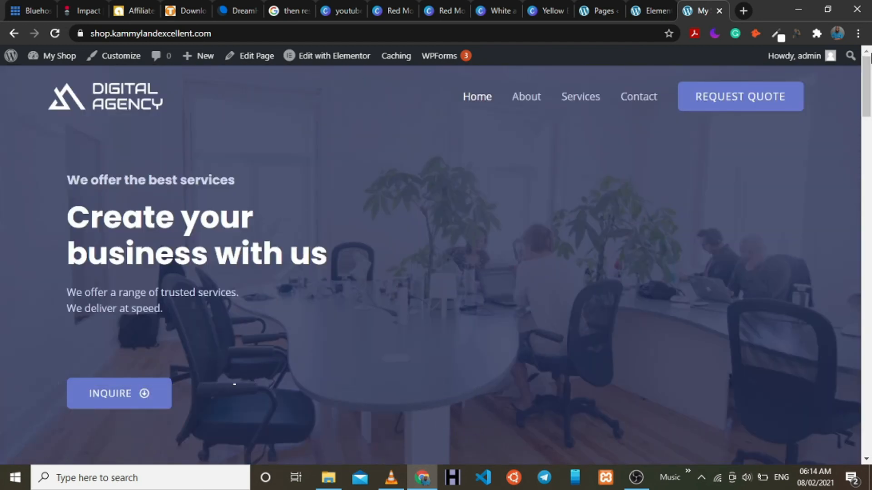